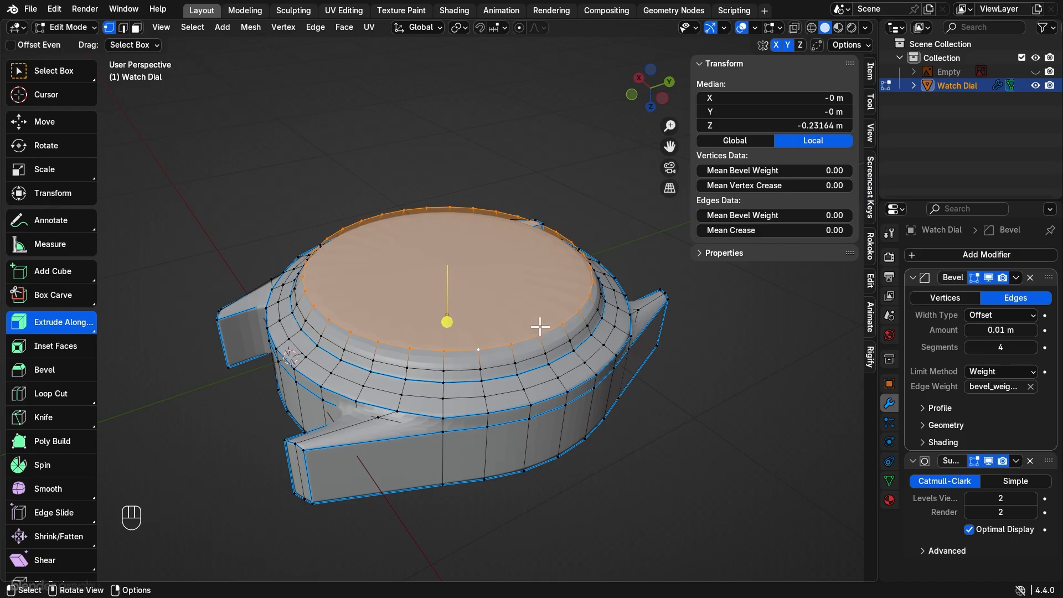
Step: Set the mean bevel weight of the edge loop around the flat underside face to 1
left_click(777, 215)
type("1")
key("Return")
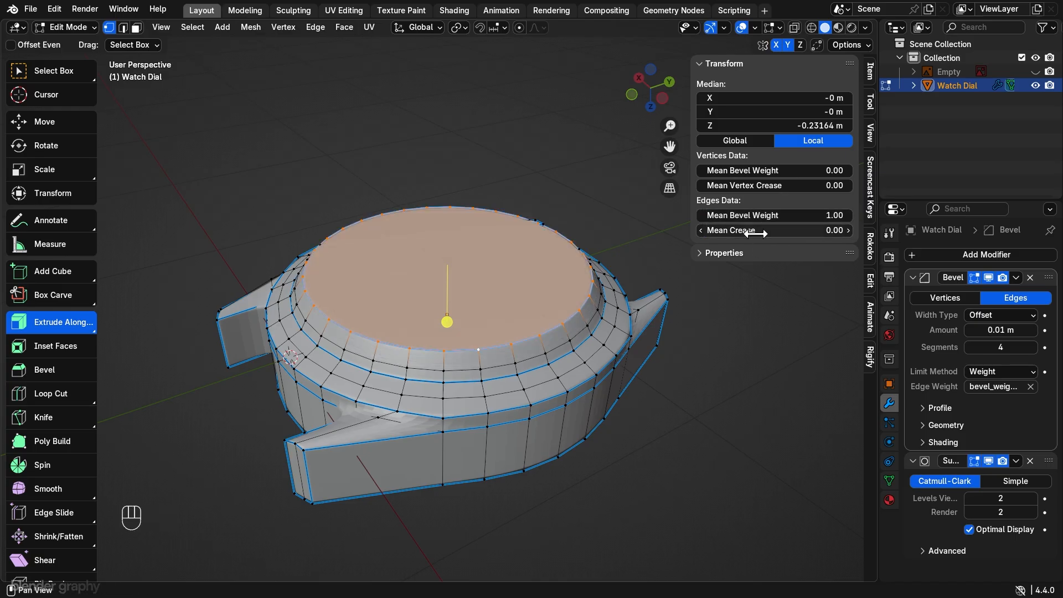
Step: Edge-slide the middle loop of the sloped underside band by about 0.68 toward the outer beveled loop, leaving a narrow face ring
left_click(459, 372, "alt")
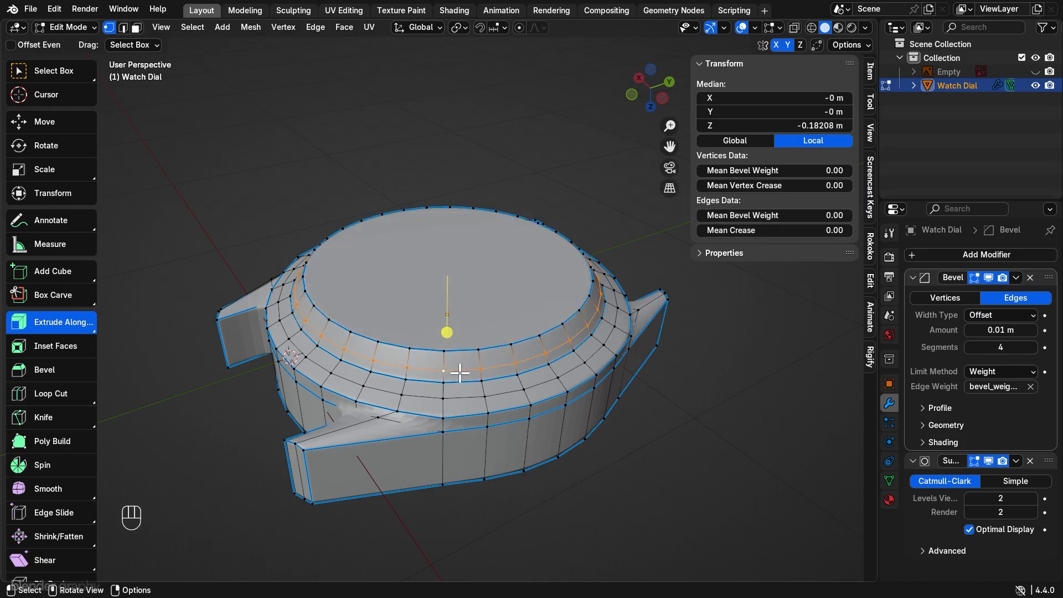
key("g")
key("g")
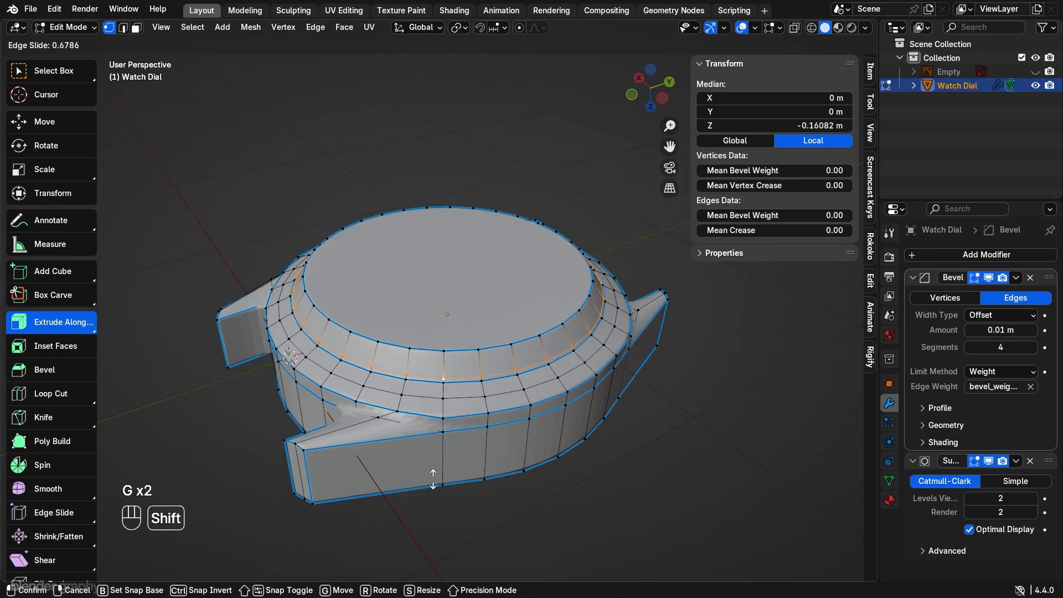
left_click(451, 458)
middle_click_drag(451, 457, 532, 360)
scroll(498, 356, "up", 2)
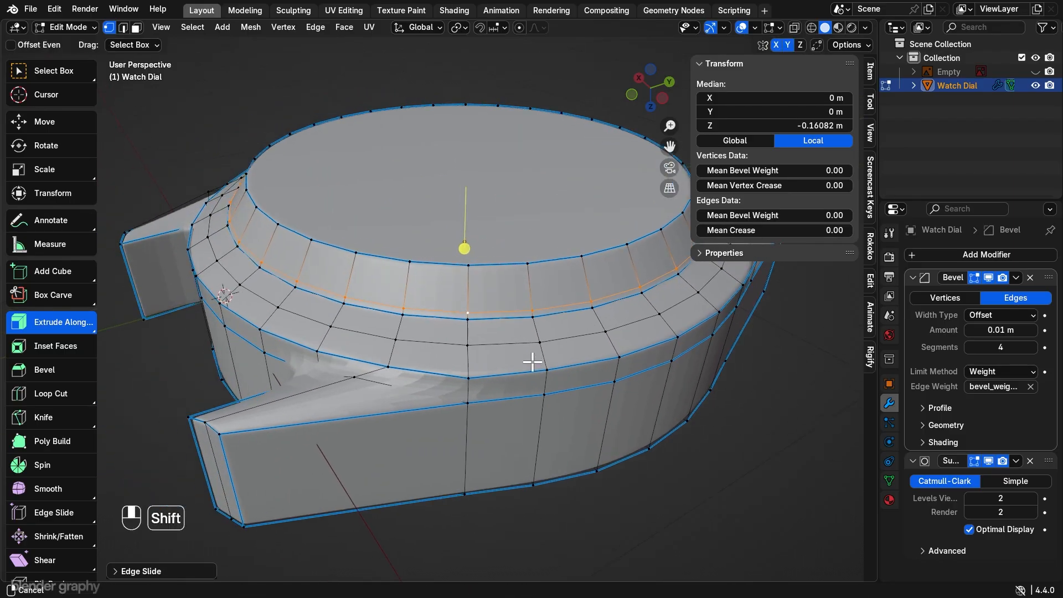
Step: Extrude the narrow ring of faces on the underside slightly inward along its normals to form a groove
key("3")
key("alt+a")
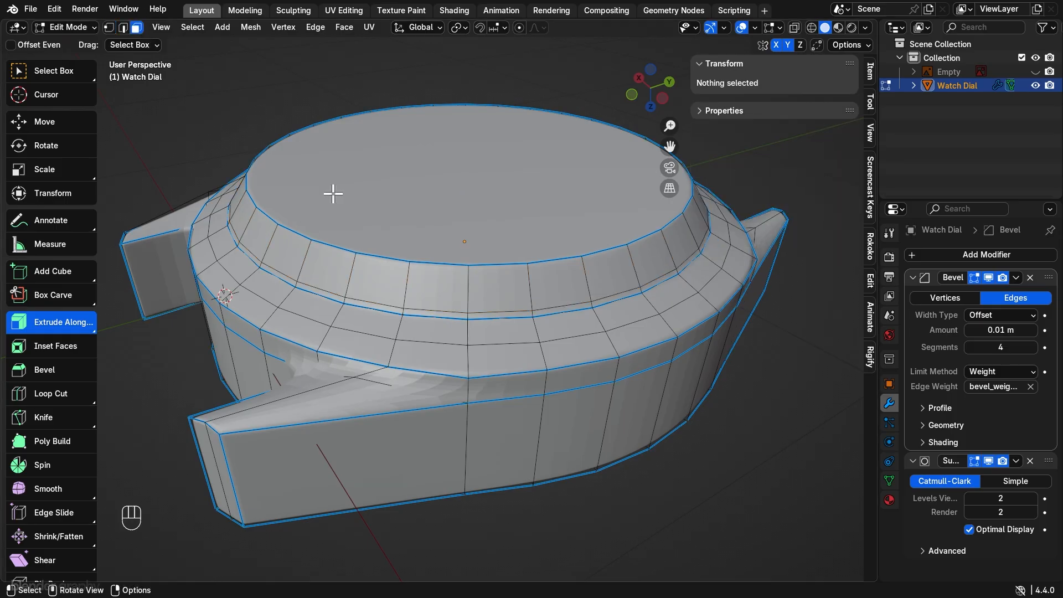
left_click(401, 311, "alt")
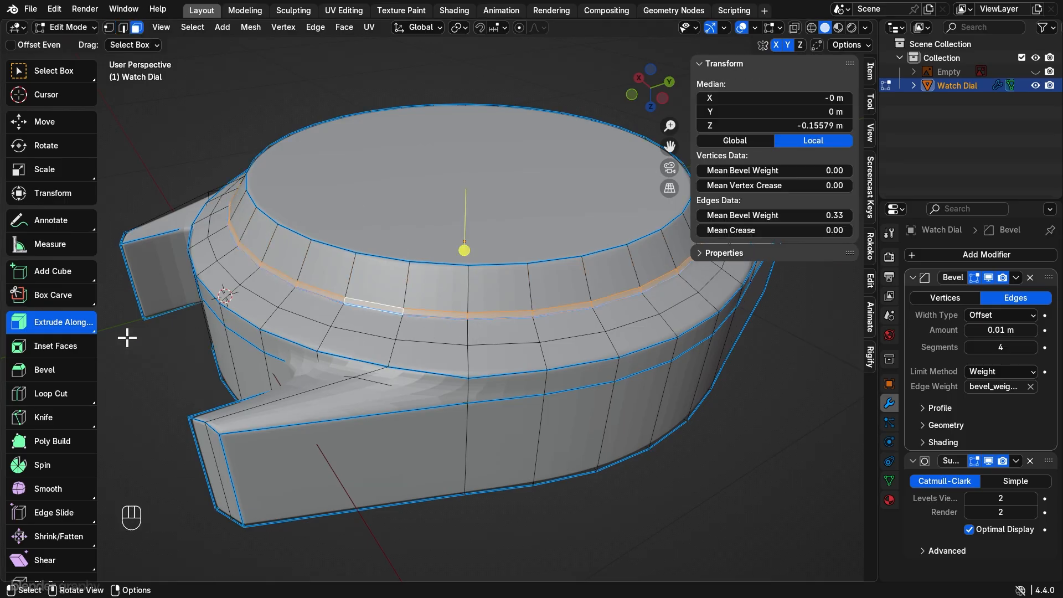
left_click_drag(65, 323, 88, 407)
mouse_move(464, 249)
left_mouse_down("shift")
mouse_move(480, 209)
mouse_move(458, 249)
left_mouse_up("shift")
scroll(379, 256, "up", 5)
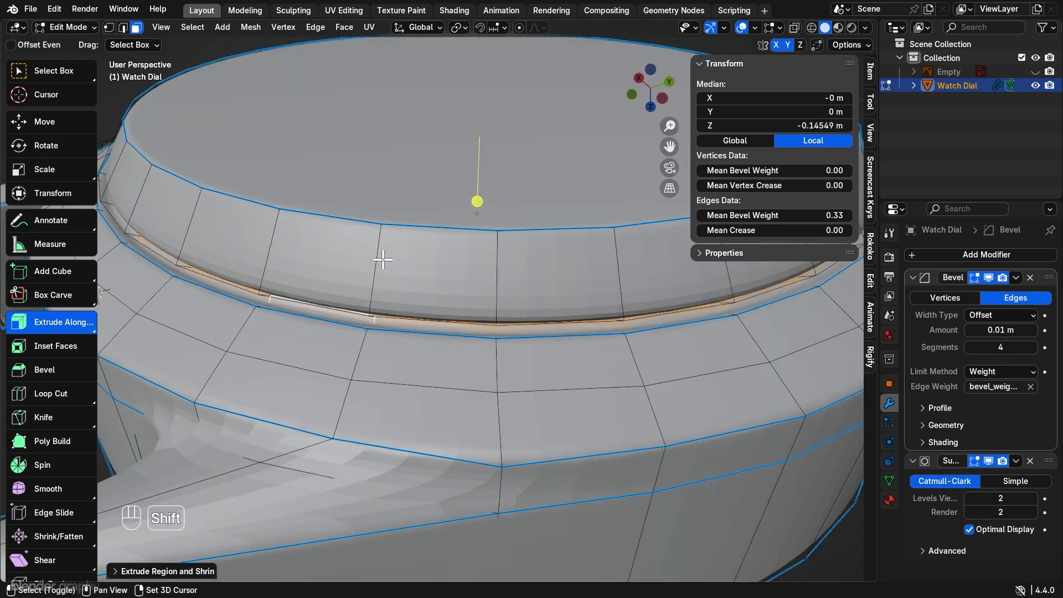
Step: Set the mean bevel weight of the extruded groove's edge loop to 1
middle_click_drag(379, 256, 457, 295, "shift")
key("2")
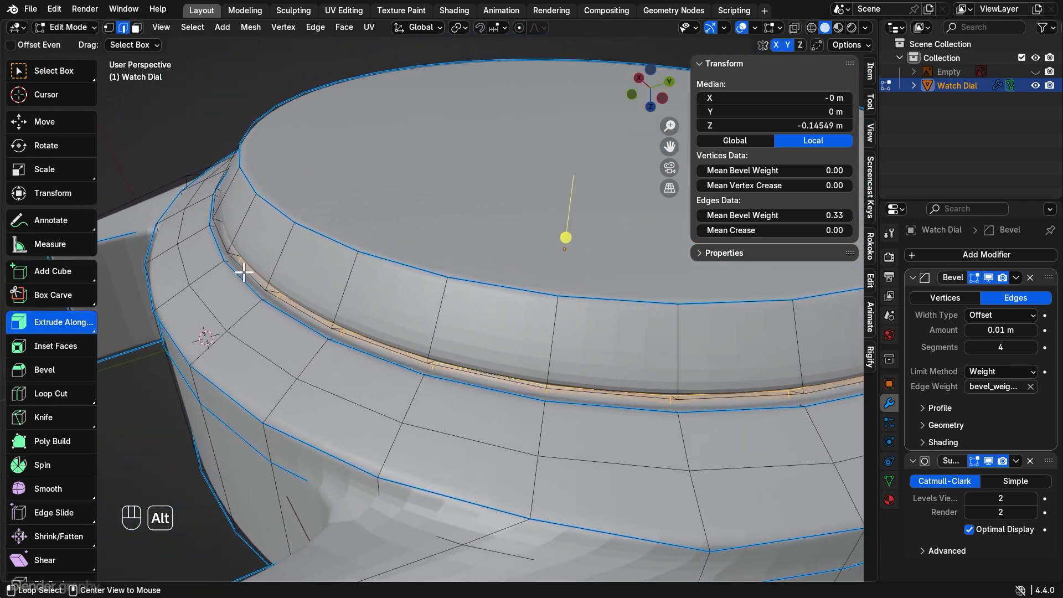
left_click(243, 270, "alt")
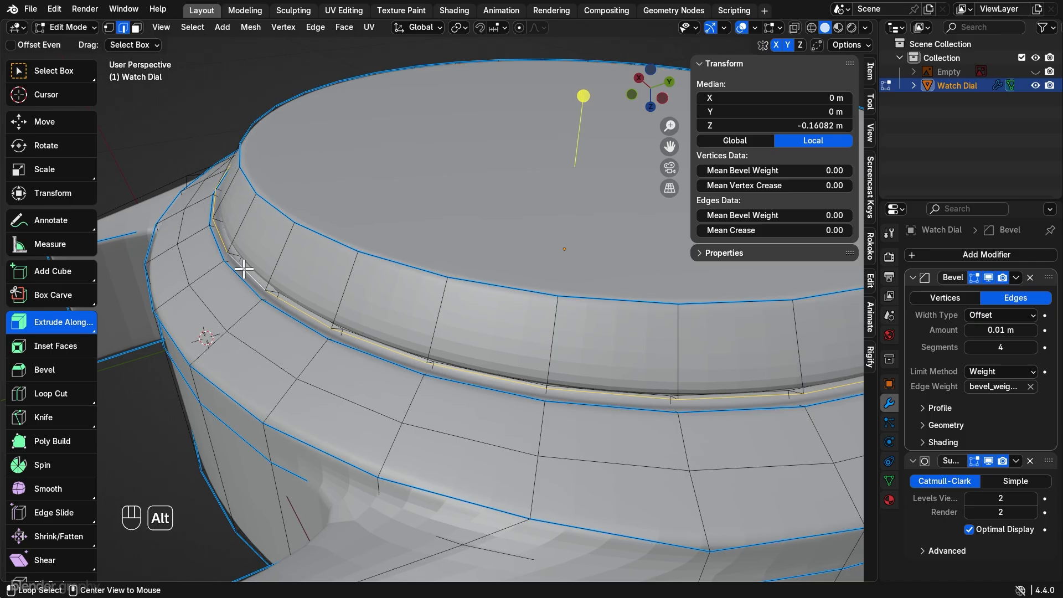
left_click(818, 215)
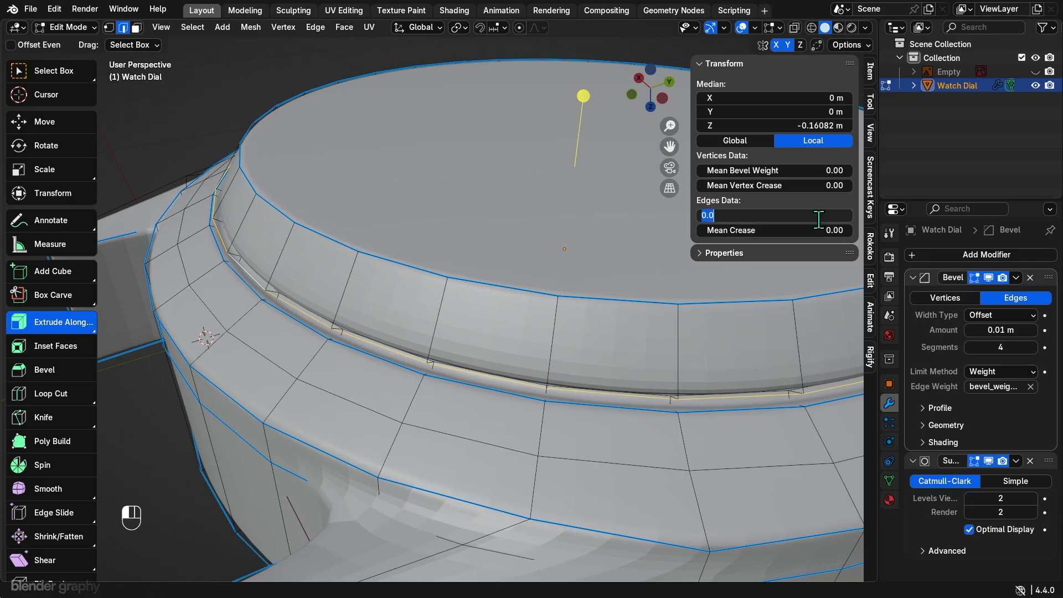
type("1")
key("Return")
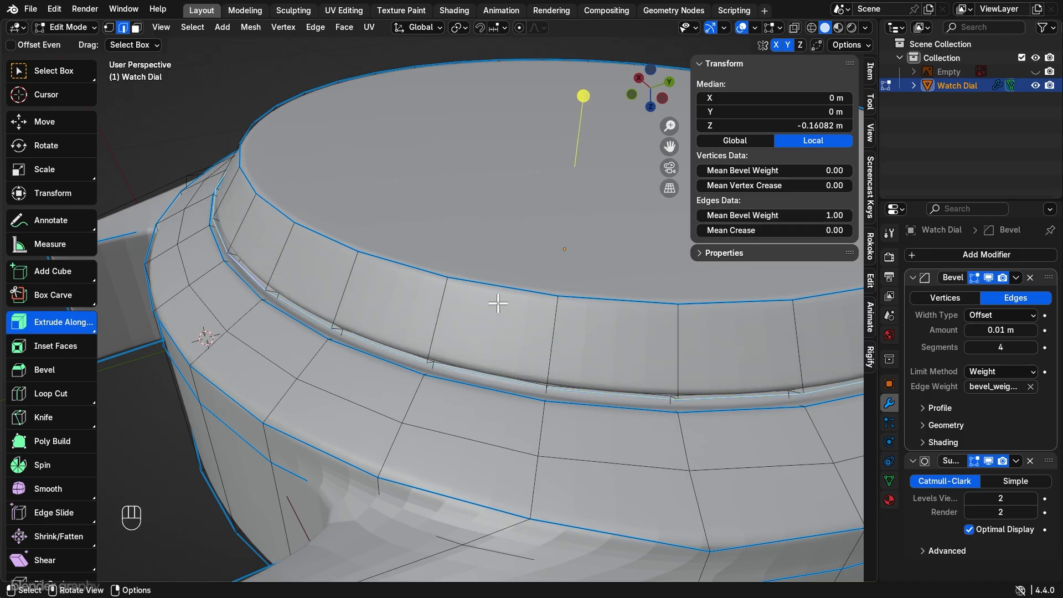
Step: Return to Object Mode and raise the Subdivision modifier's viewport level to 3
key("Tab")
scroll(502, 313, "down", 6)
middle_click_drag(513, 308, 547, 280)
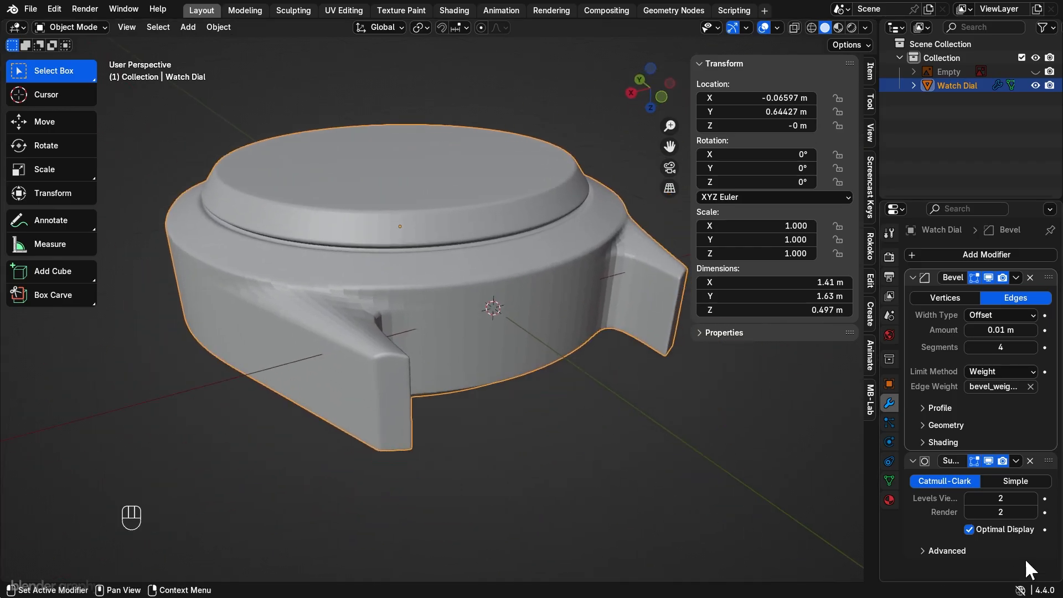
left_click(1032, 498)
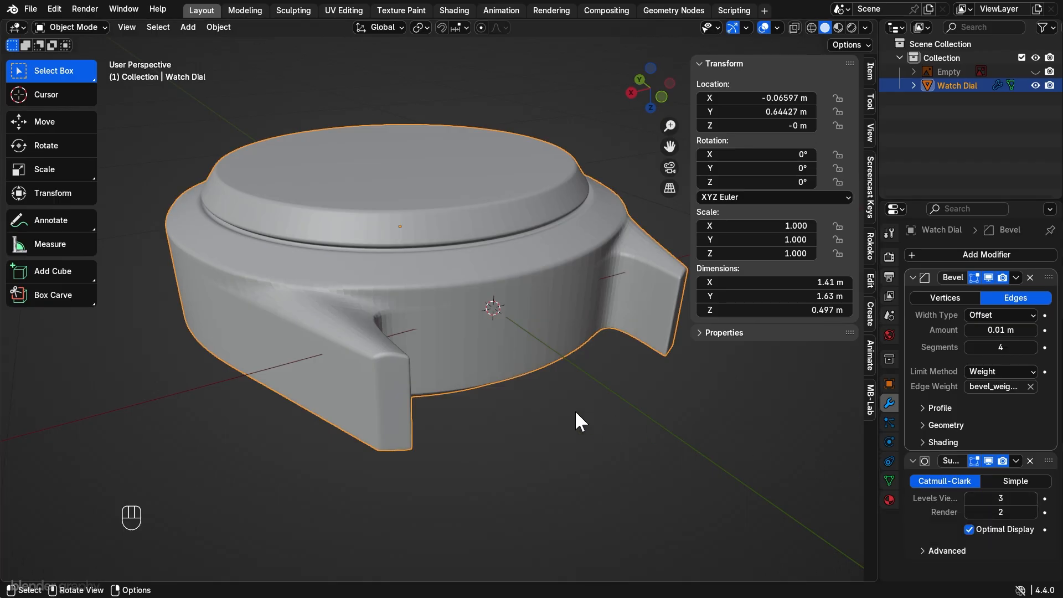
Step: In the bottom view, move the vertex joining the lug's underside to the case to about X 0.495 m, Y -0.509 m
key("Tab")
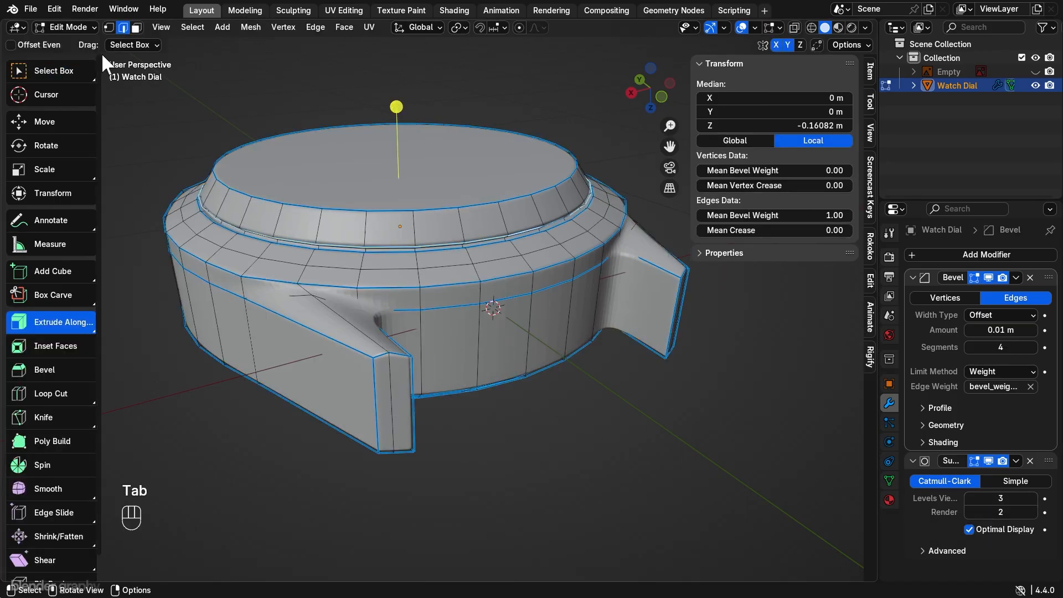
left_click(109, 27)
left_click(304, 289)
middle_click_drag(304, 289, 422, 340)
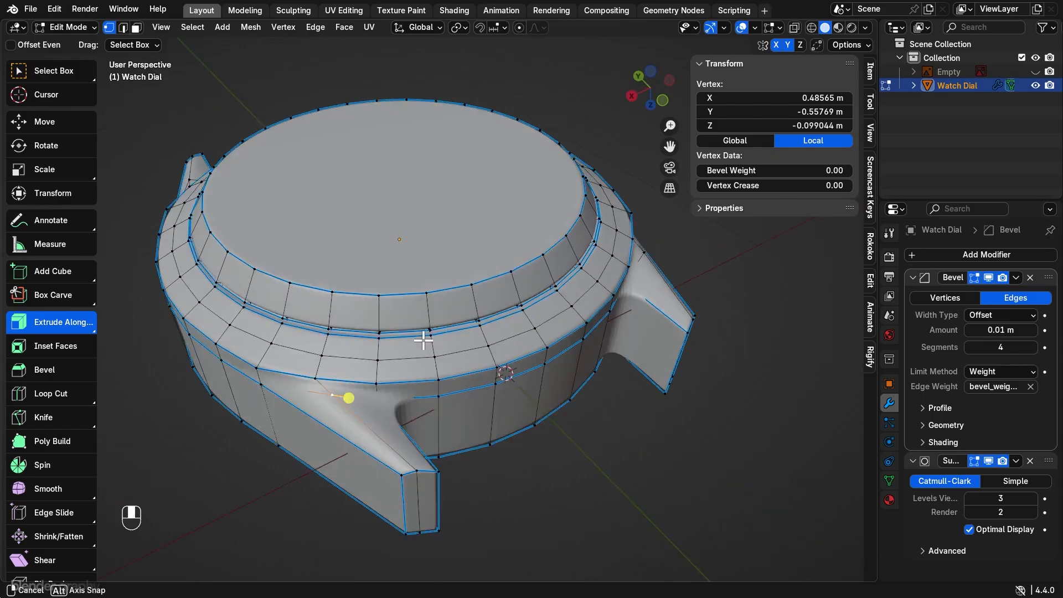
left_click(648, 72)
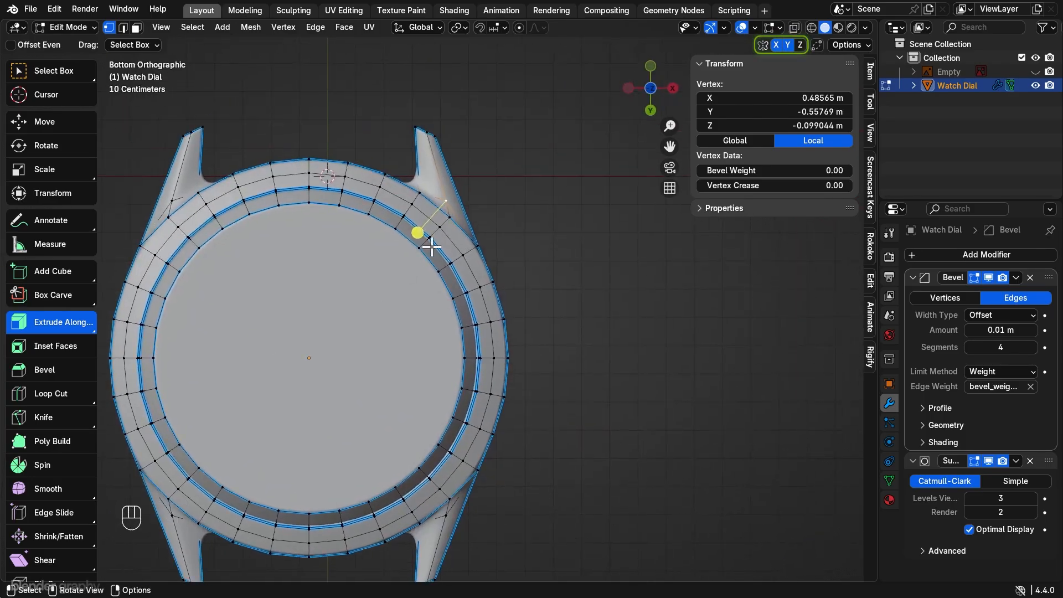
scroll(431, 246, "up", 2)
key("g")
key("shift")
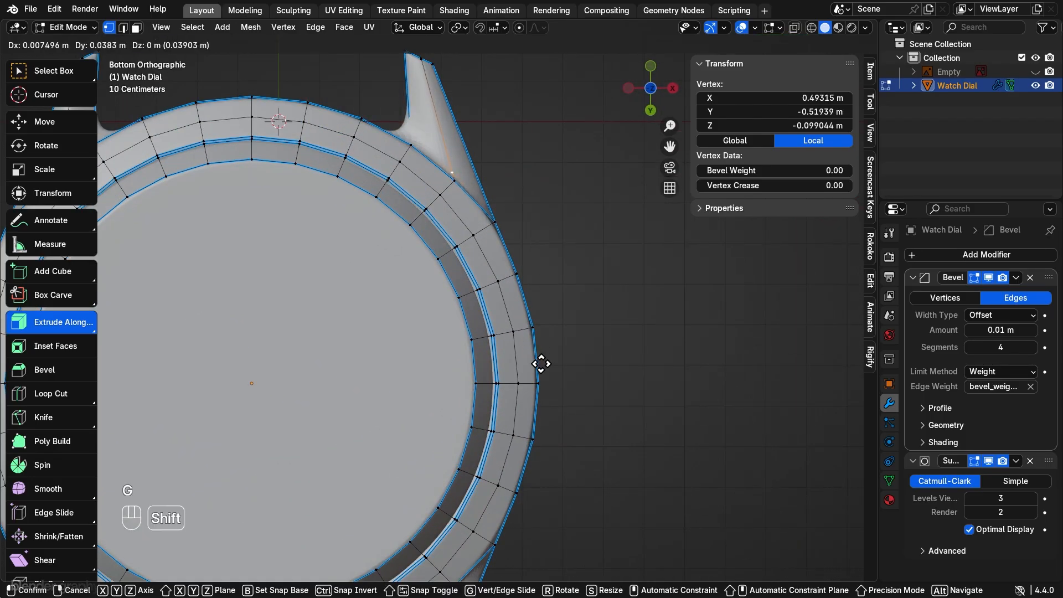
left_click(548, 403)
Step: In the front view, raise the lug junction vertex along Z to about -0.064 m and leave Edit Mode
middle_click_drag(548, 404, 594, 166)
key("KP_5")
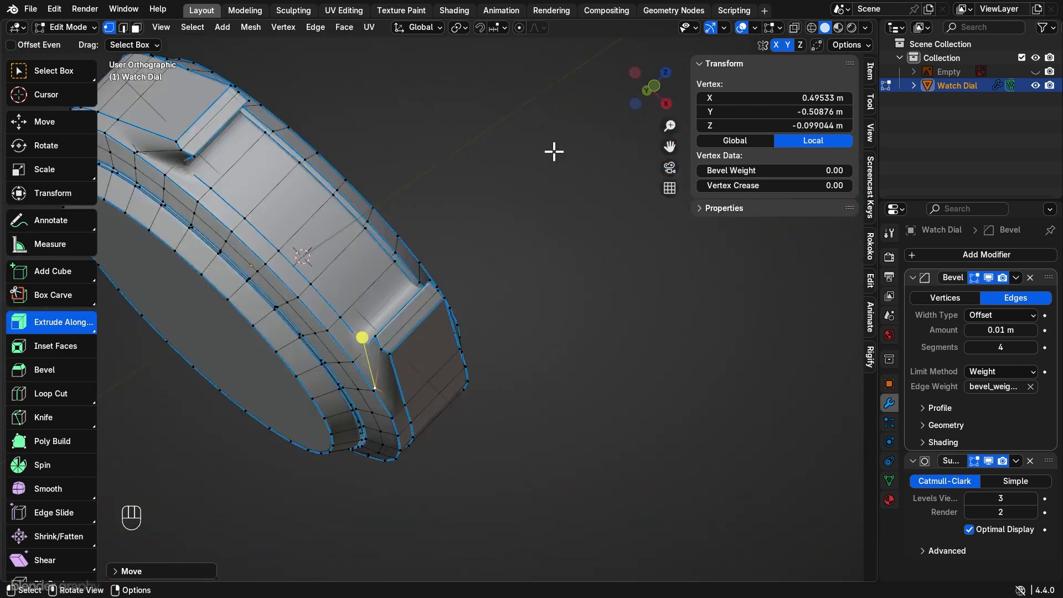
key("KP_1")
key("g")
key("z")
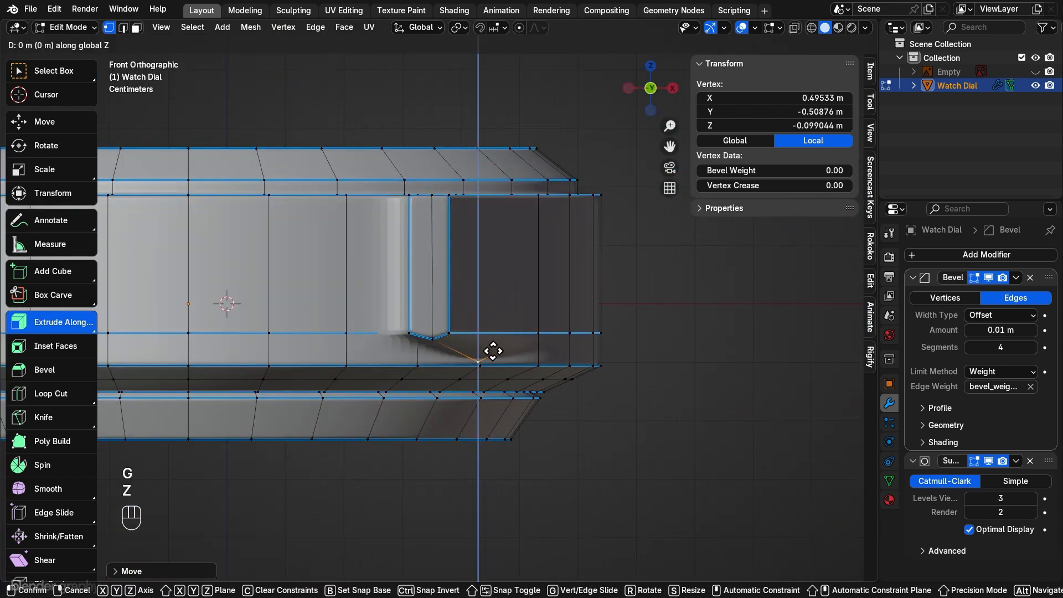
left_click(495, 319)
key("Tab")
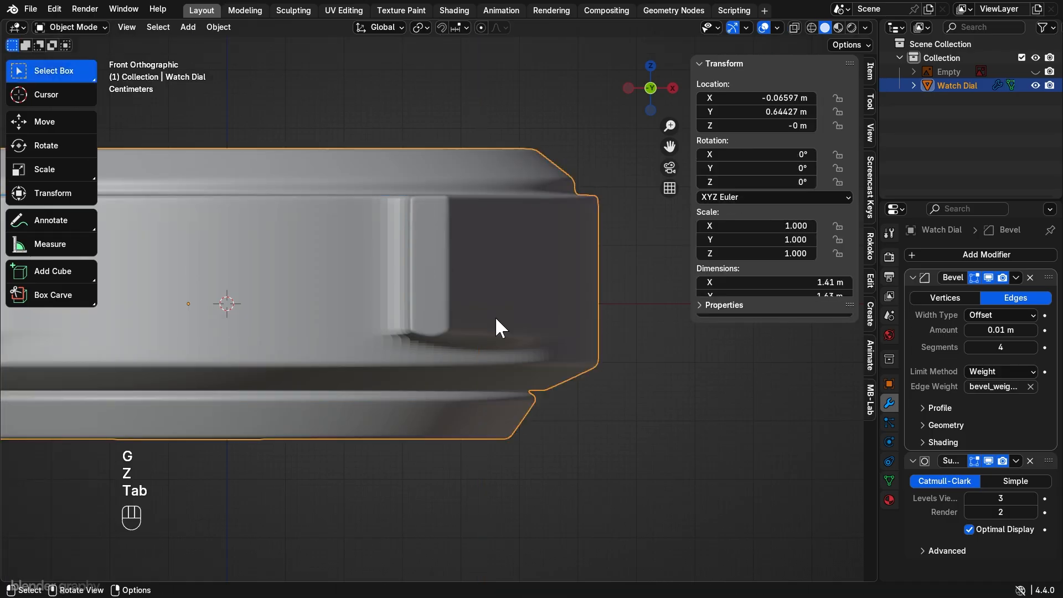
Step: Apply Shade Smooth to the watch case object
scroll(511, 376, "down", 3)
middle_click_drag(511, 379, 528, 363)
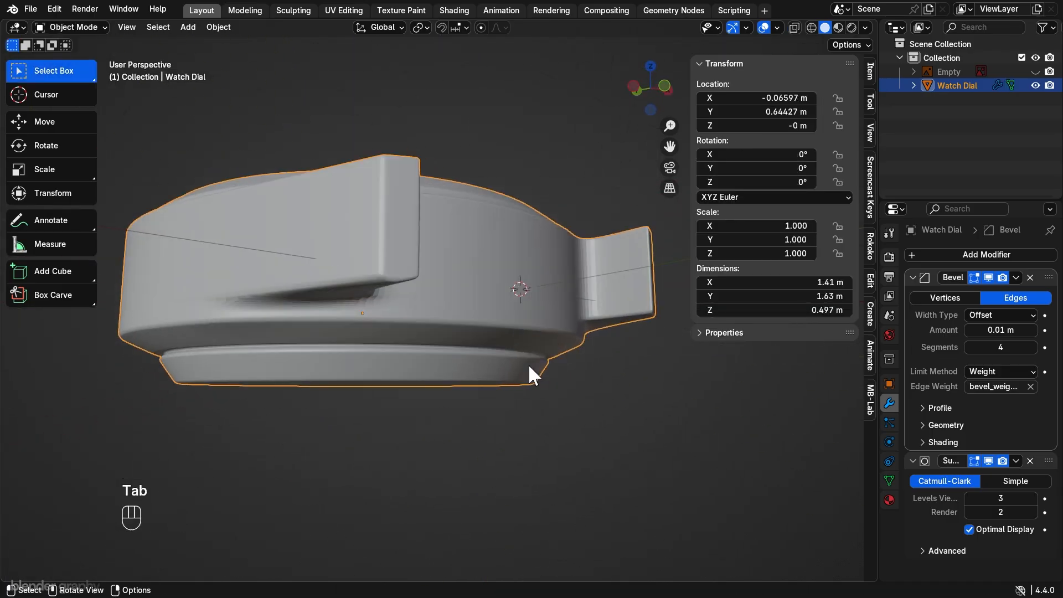
right_click(483, 285)
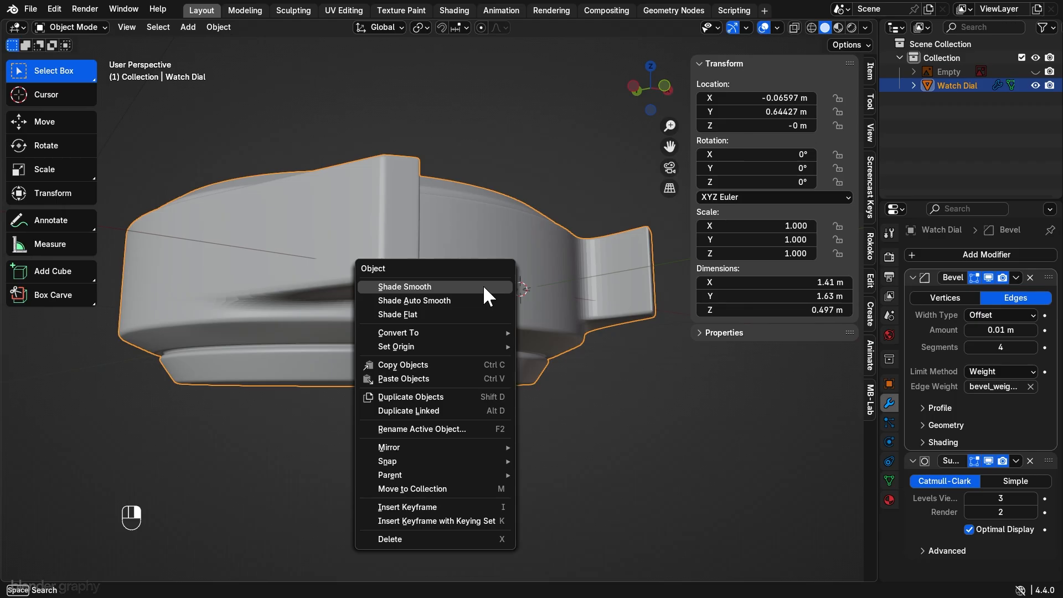
left_click(482, 286)
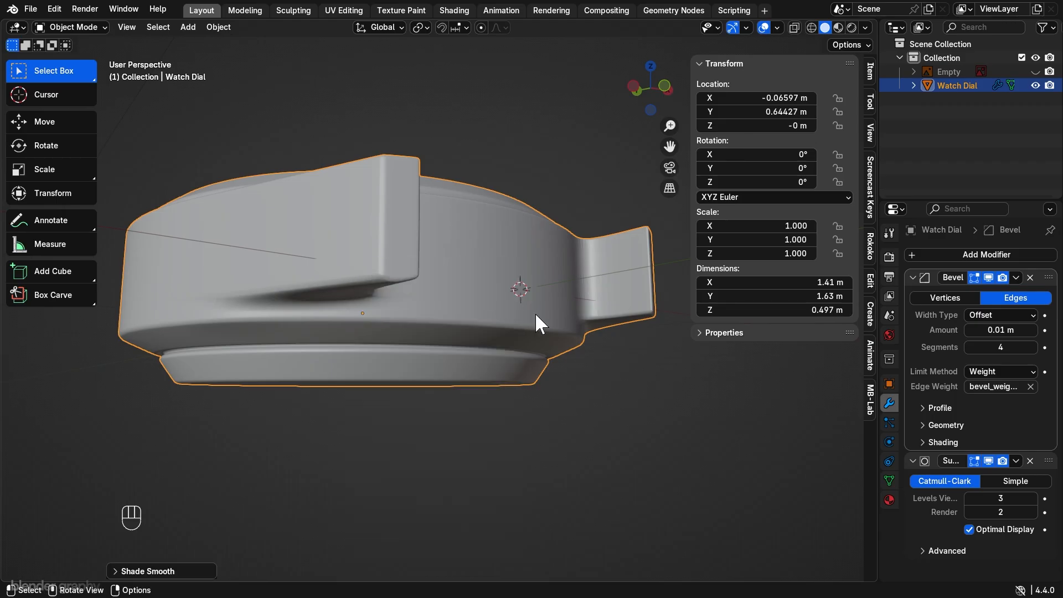
middle_click_drag(535, 312, 509, 382)
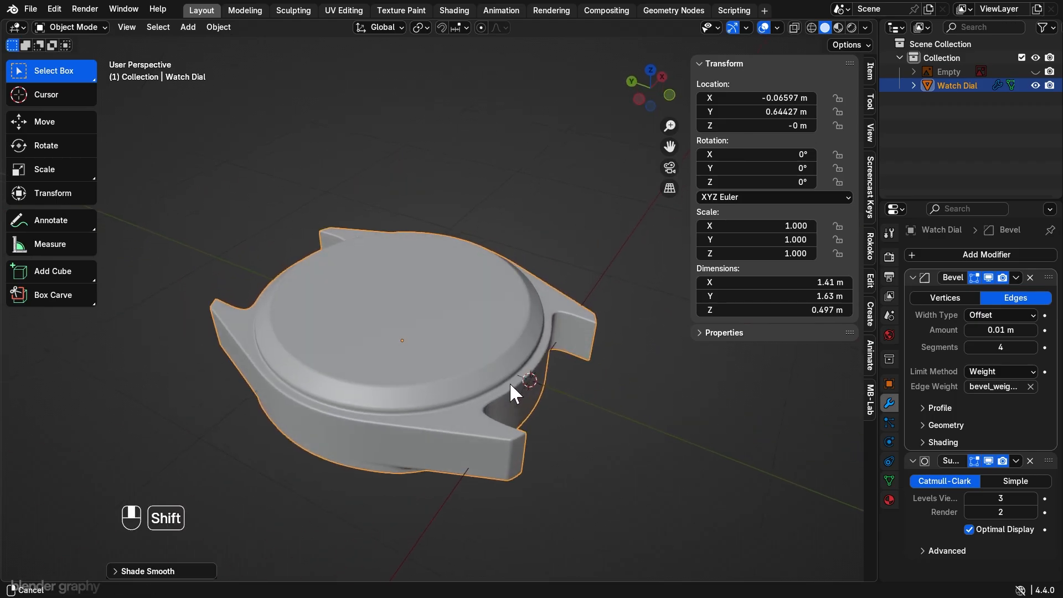
scroll(511, 332, "up", 4)
right_click(501, 278)
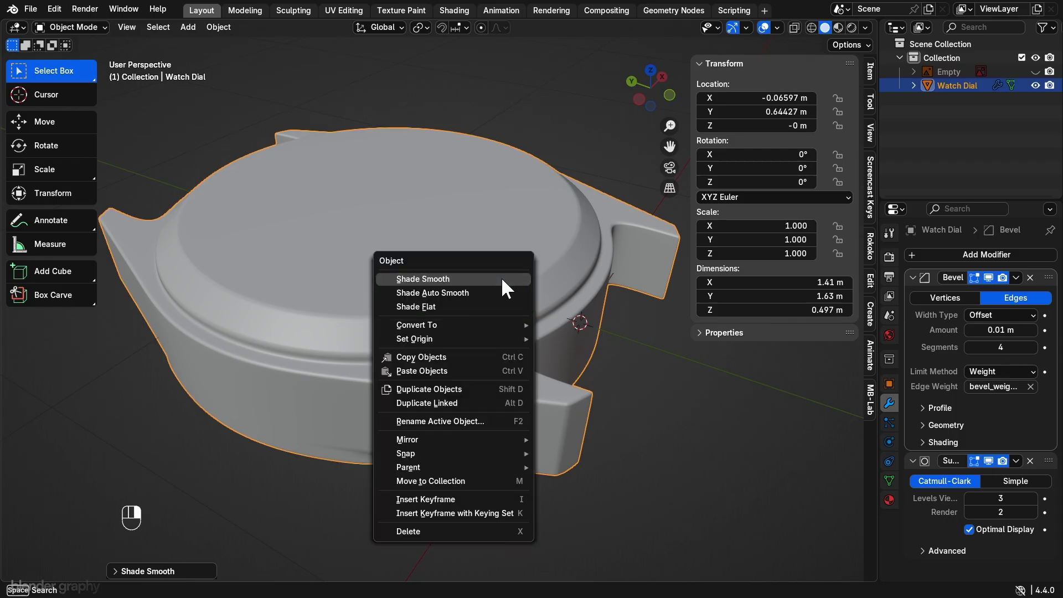
left_click(500, 278)
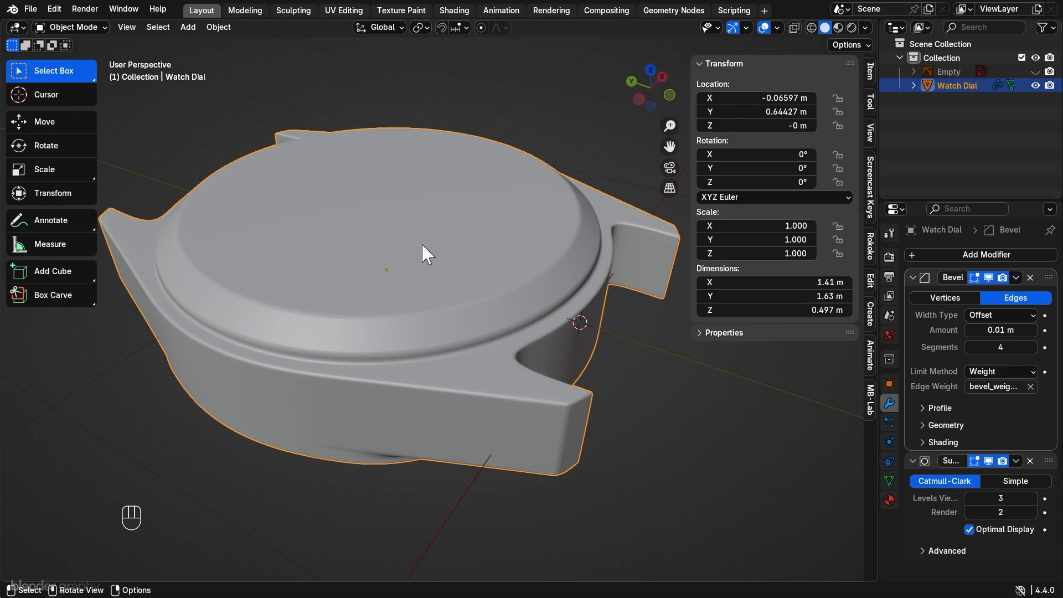
Step: Select the top face with the edge loops down to the bezel's base and separate the selection into its own object
key("Tab")
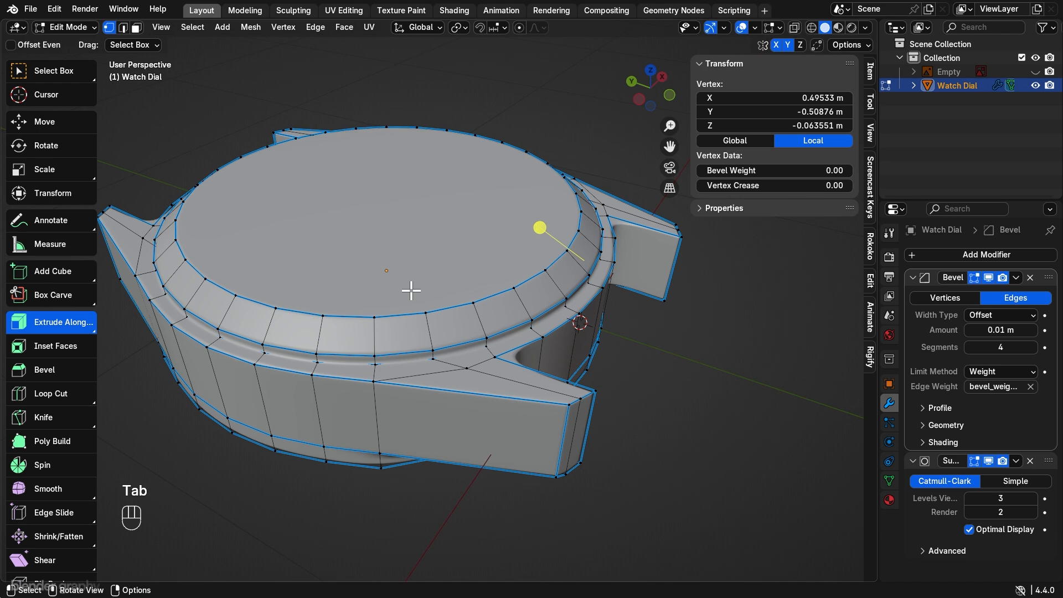
left_click(398, 316, "alt")
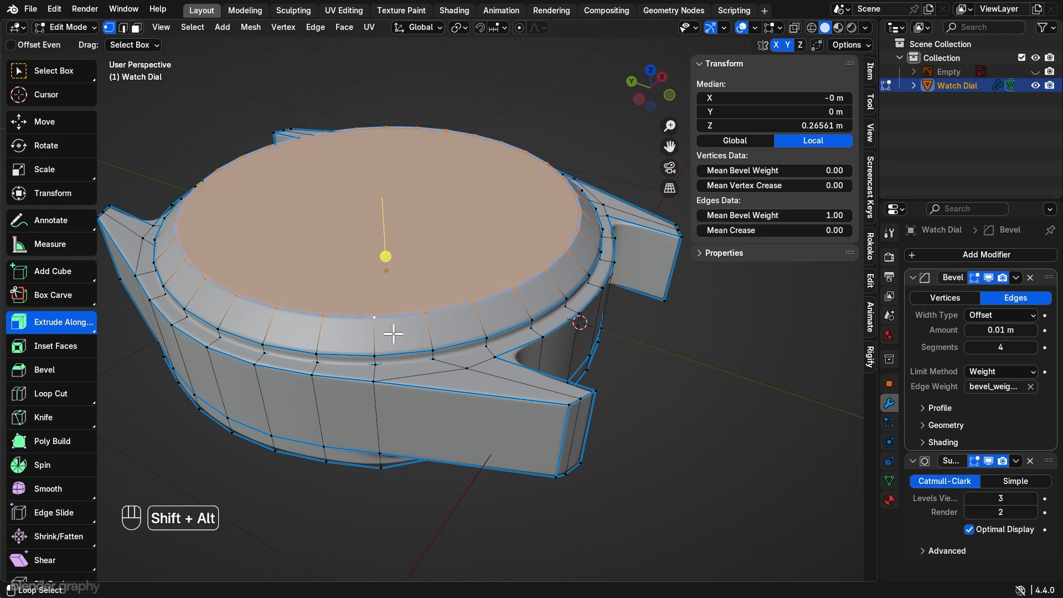
left_click(390, 352, "alt+shift")
left_click(355, 363, "alt+shift")
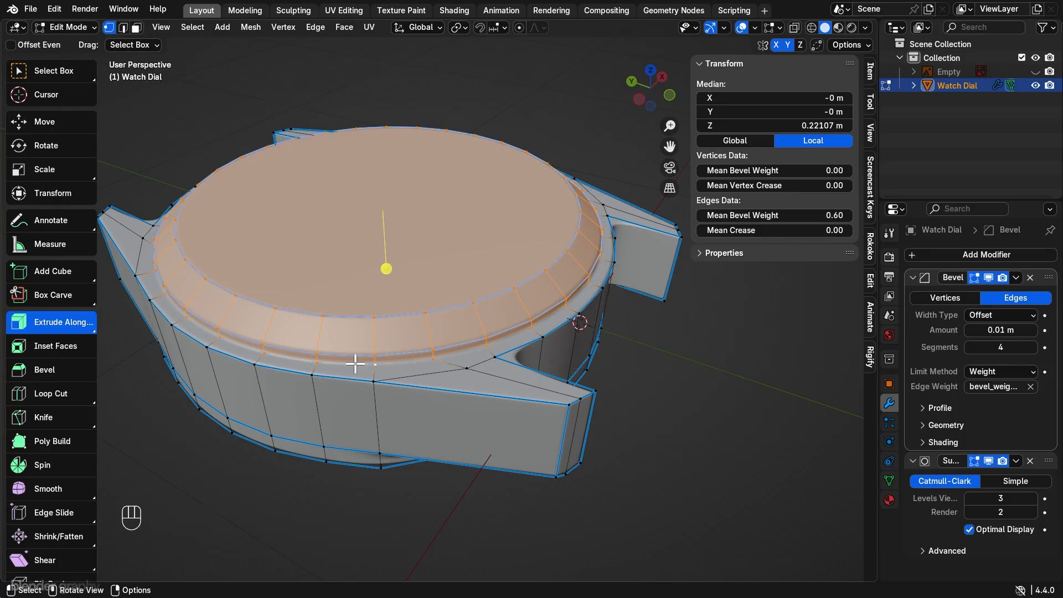
left_click(252, 28)
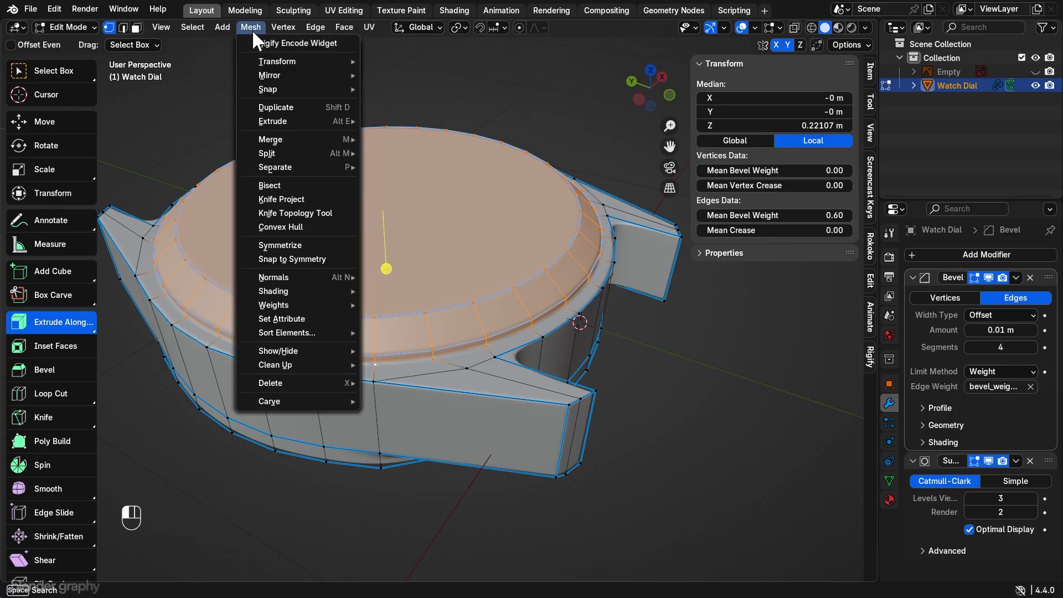
mouse_move(295, 168)
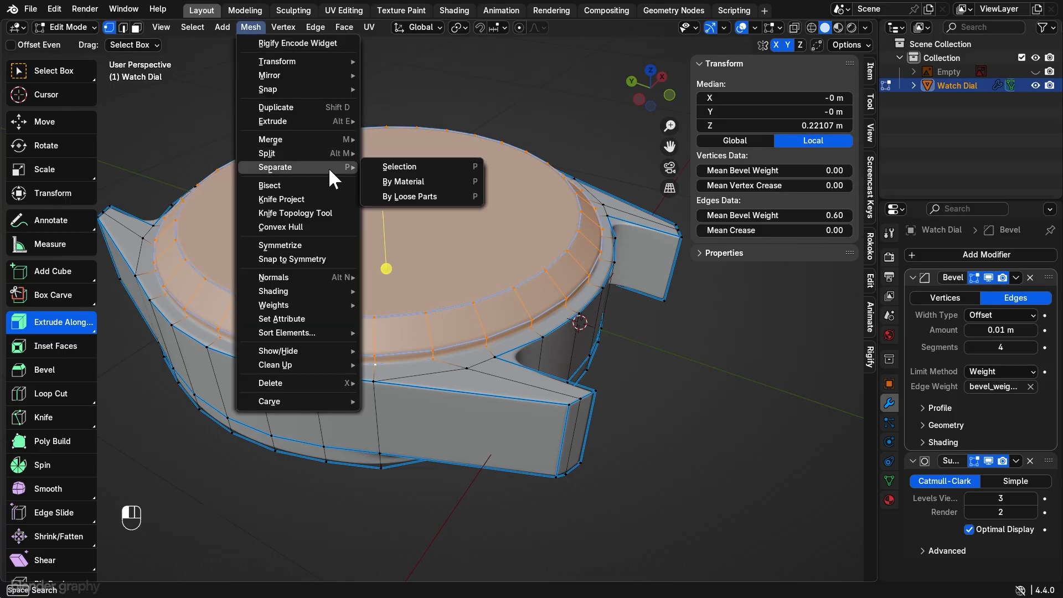
left_click(453, 164)
key("Tab")
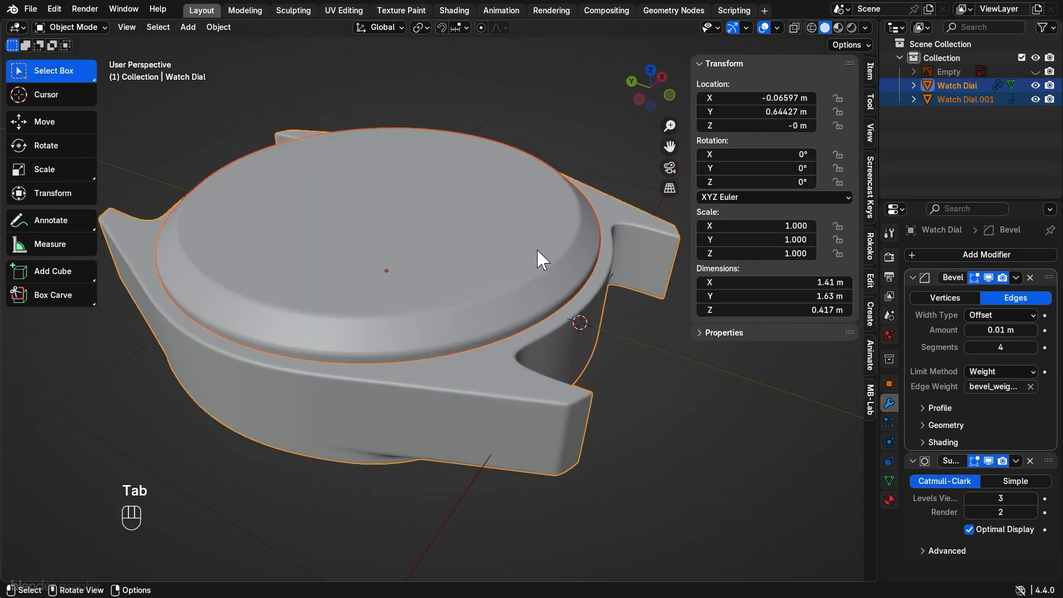
Step: Select the separated top cover and hide it to expose the inside of the case
left_click(537, 254)
key("g")
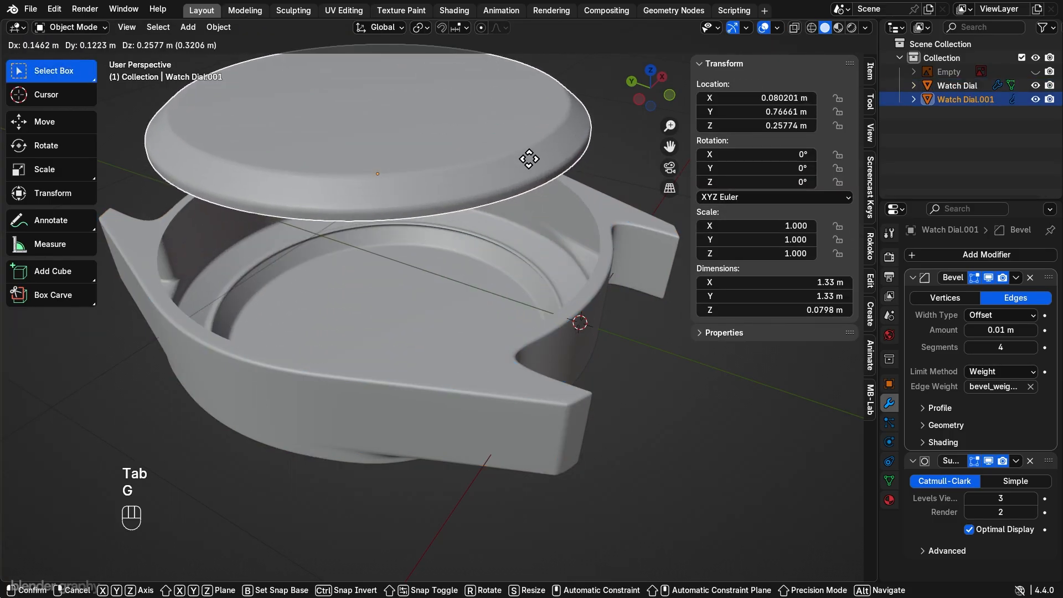
right_click(529, 159)
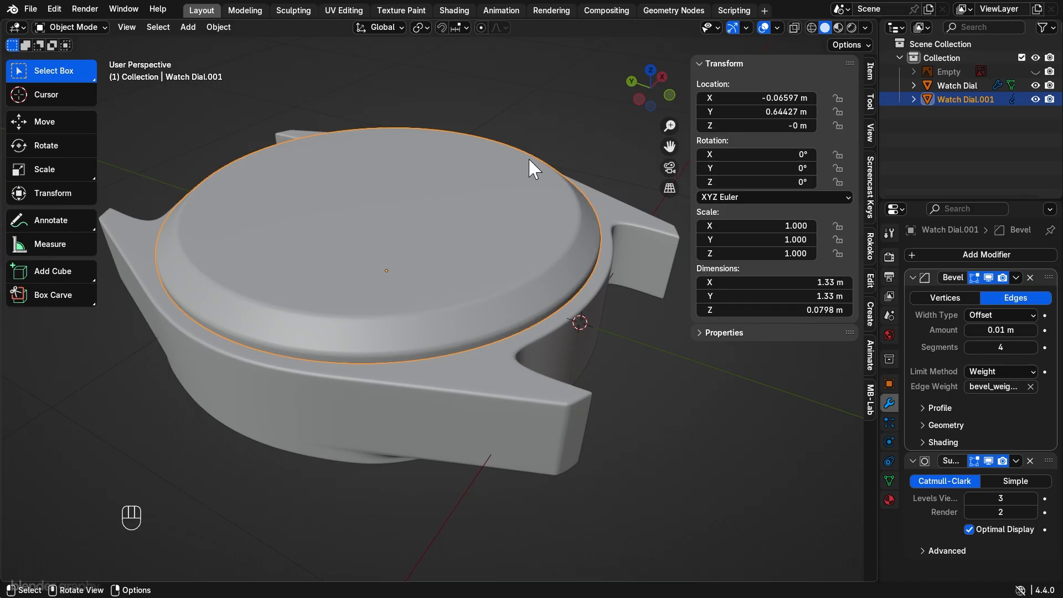
key("h")
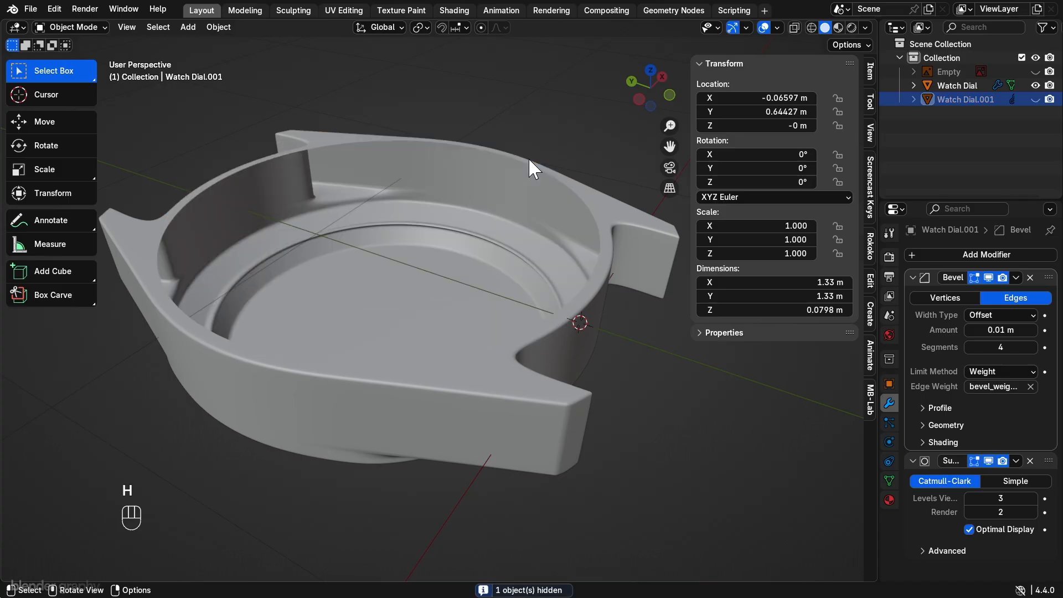
Step: On the watch case body, select the edge loop around the top opening's inner rim and separate it into its own object
left_click(529, 161)
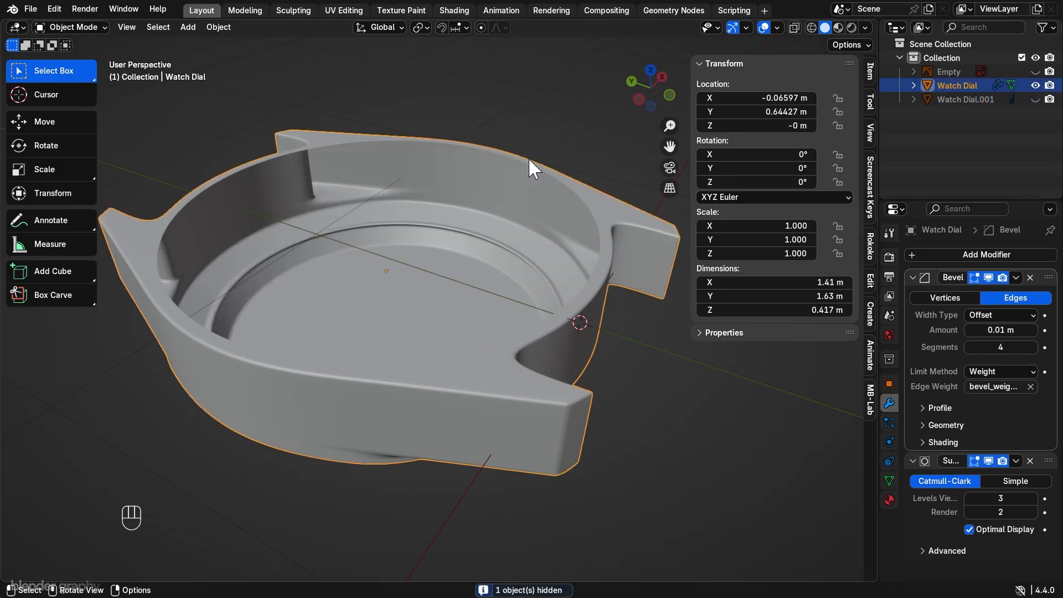
key("Tab")
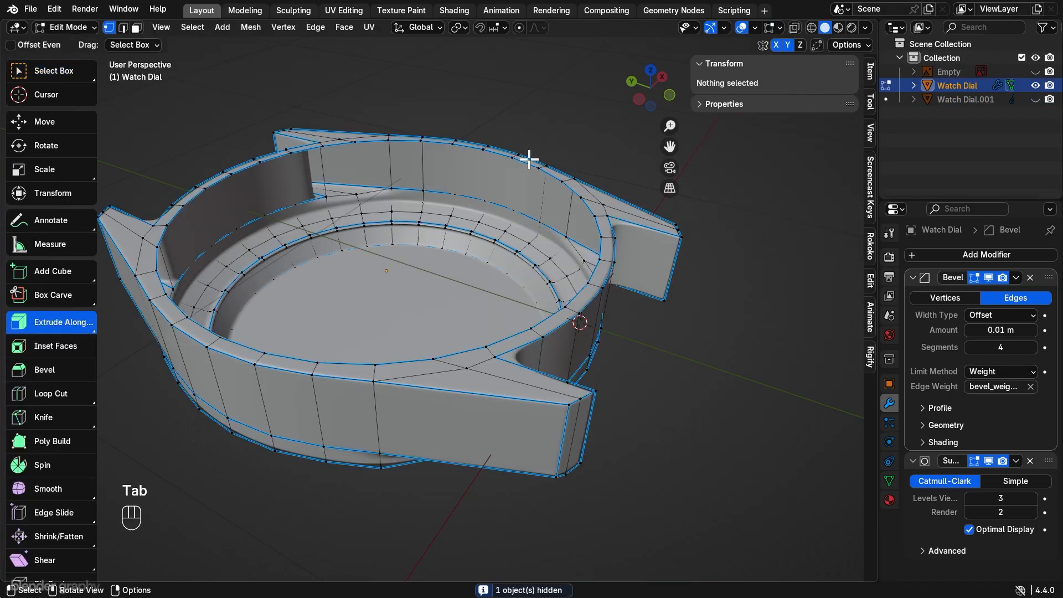
left_click(498, 152, "alt")
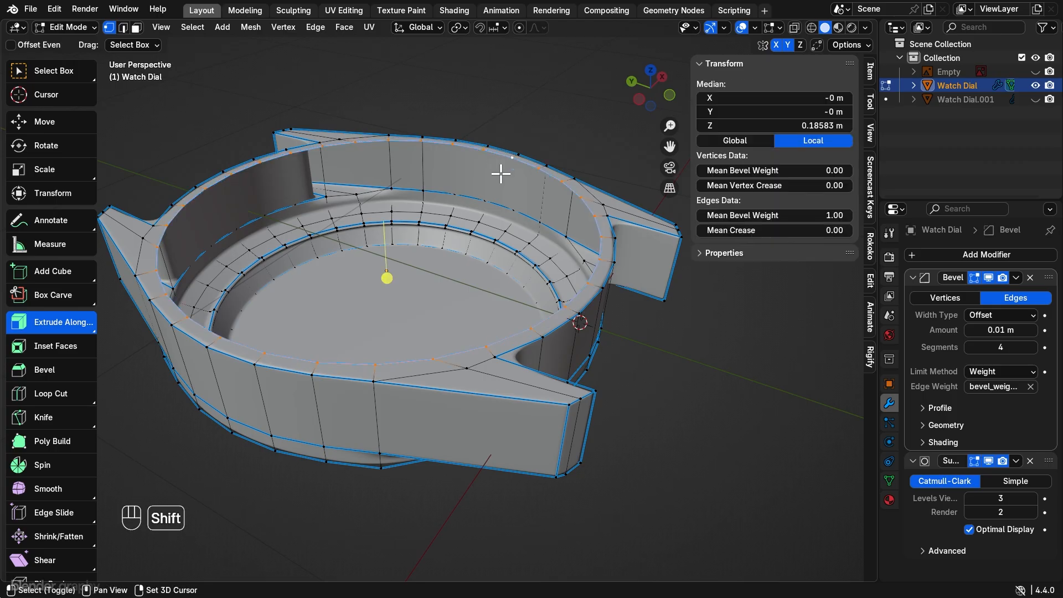
left_click(251, 26)
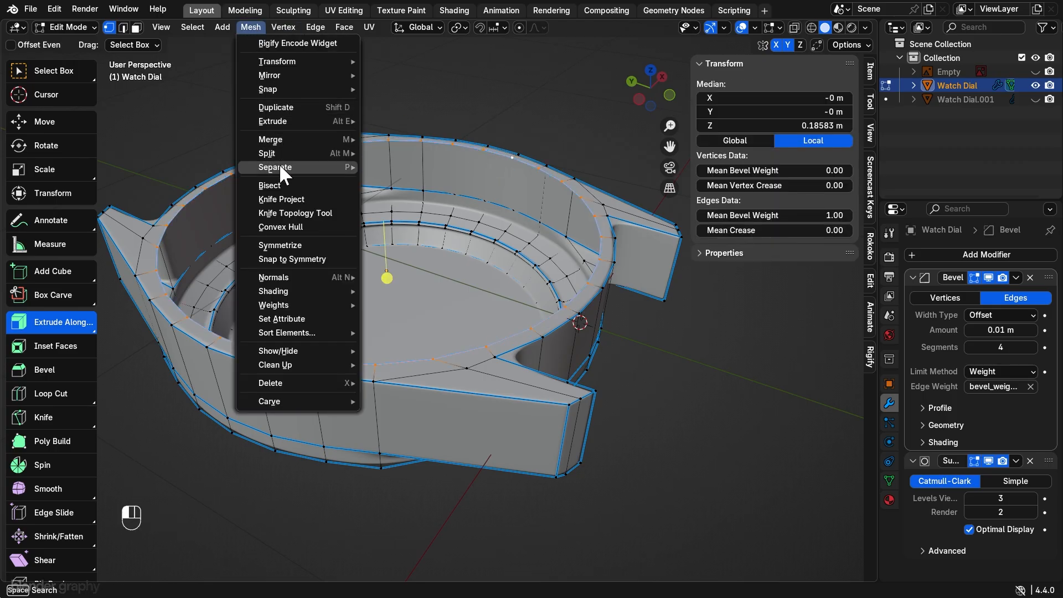
mouse_move(279, 166)
left_click(382, 164)
key("Tab")
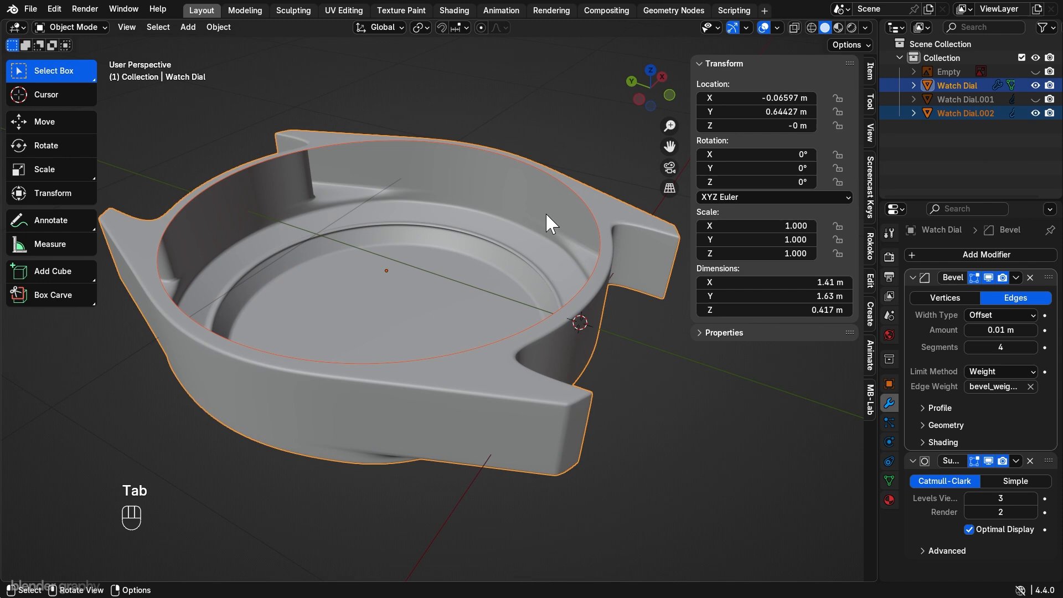
Step: Extrude the separated edge loop inward by scaling it, and fill the inner loop with a face to form the dial surface
left_click(533, 165)
key("Tab")
key("a")
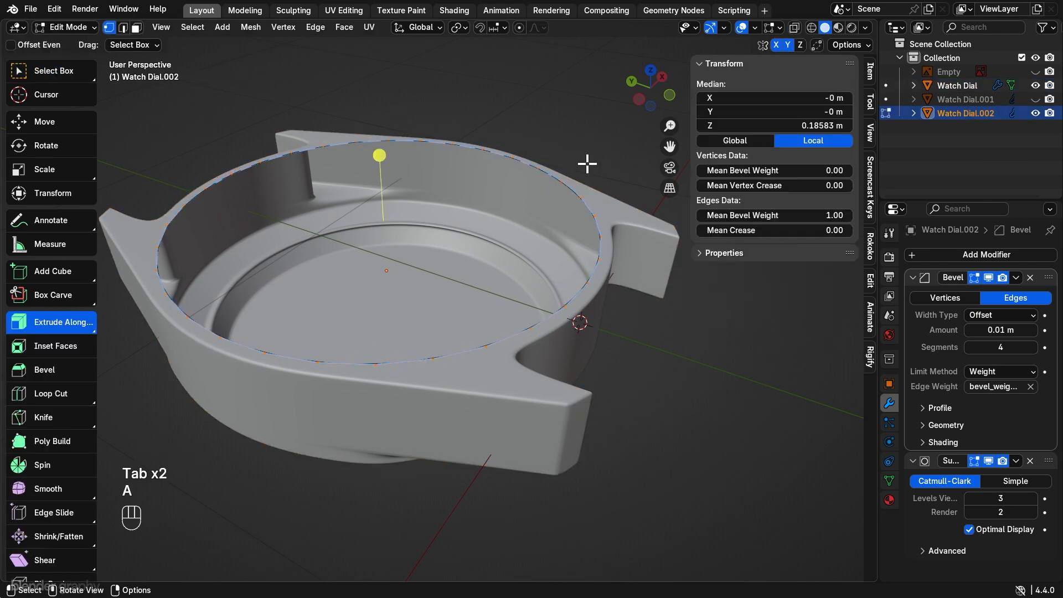
key("e")
key("s")
left_click(566, 166)
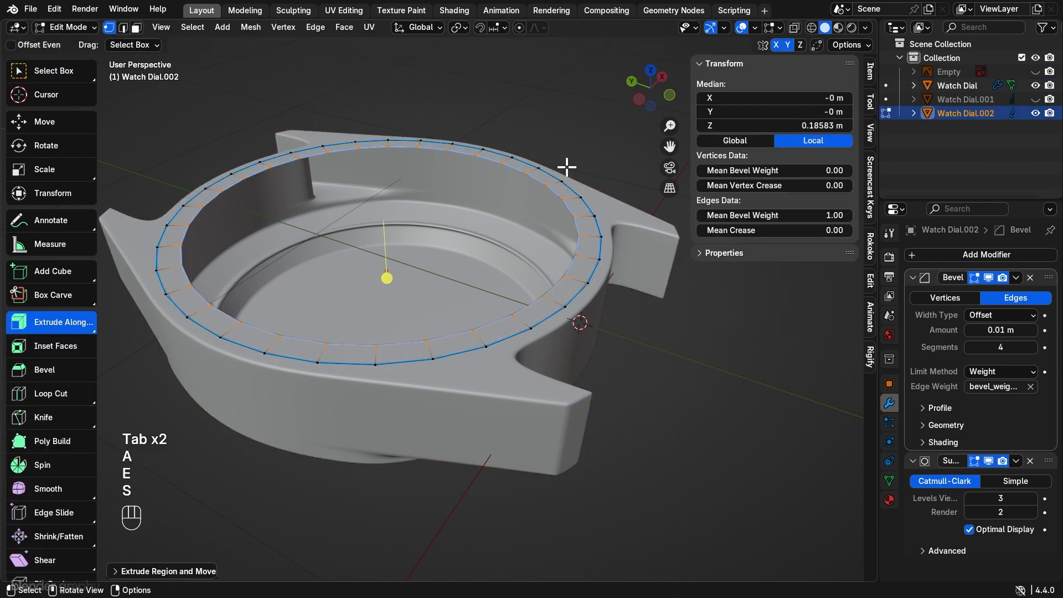
key("f")
key("Tab")
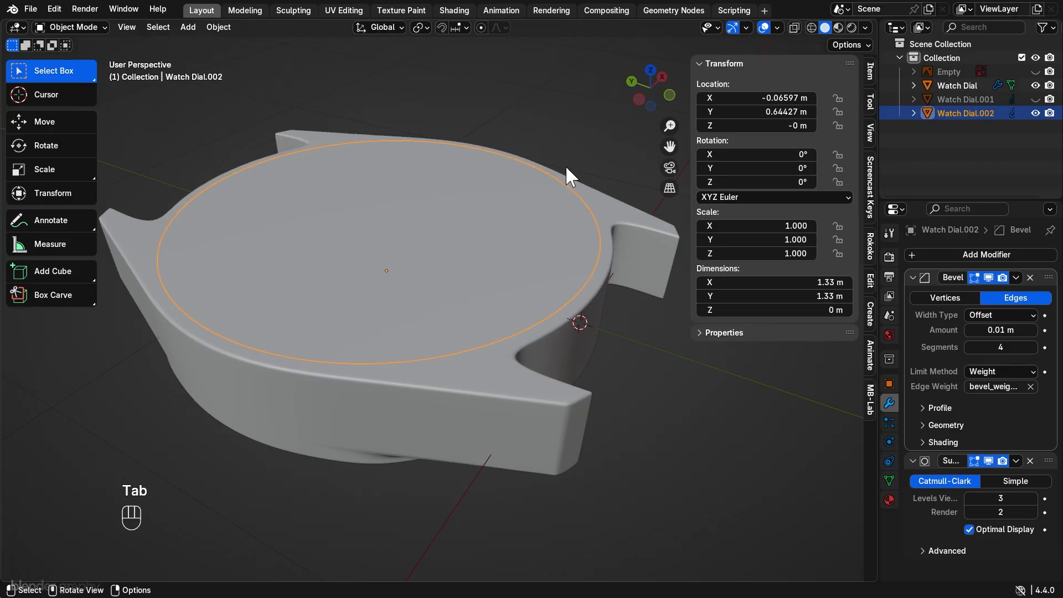
Step: Add a mesh plane to the scene
key("shift+a")
mouse_move(566, 165)
left_click(612, 166)
scroll(476, 168, "down", 3)
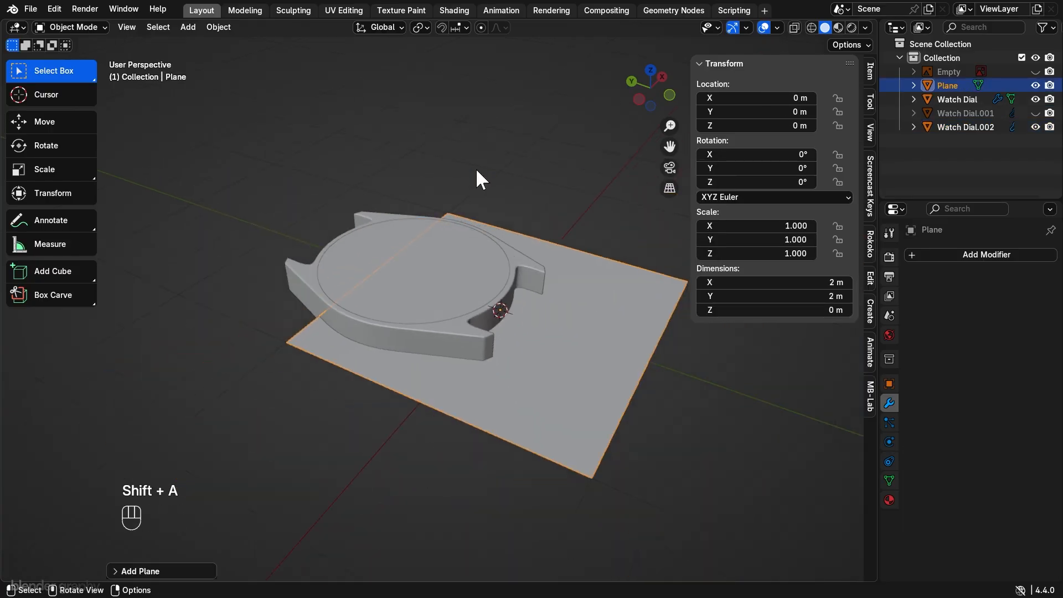
middle_click_drag(483, 176, 464, 161, "shift")
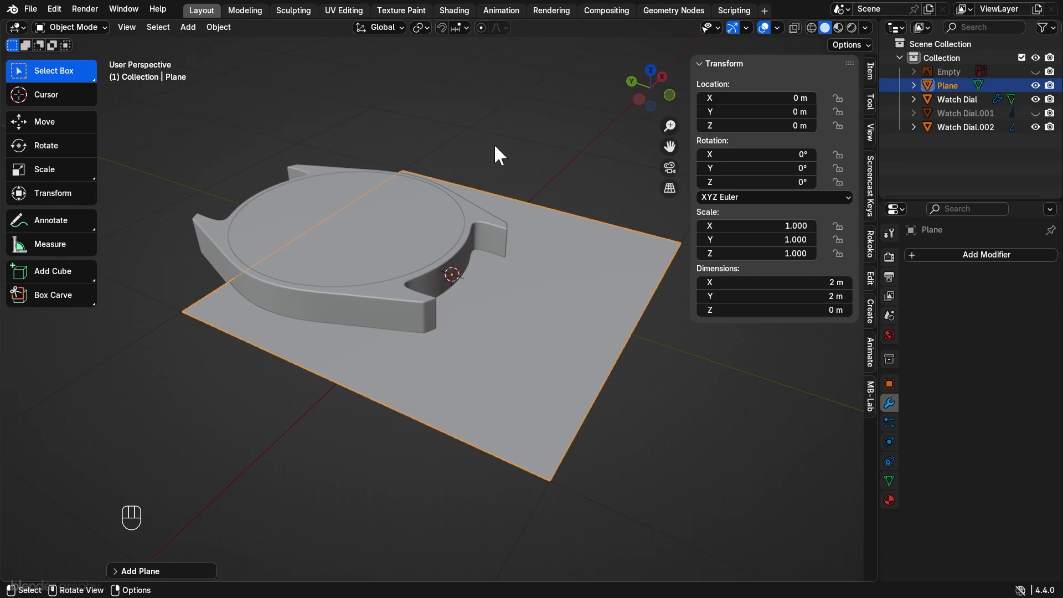
Step: Reveal all hidden objects, and hide the blueprint reference image again
key("alt")
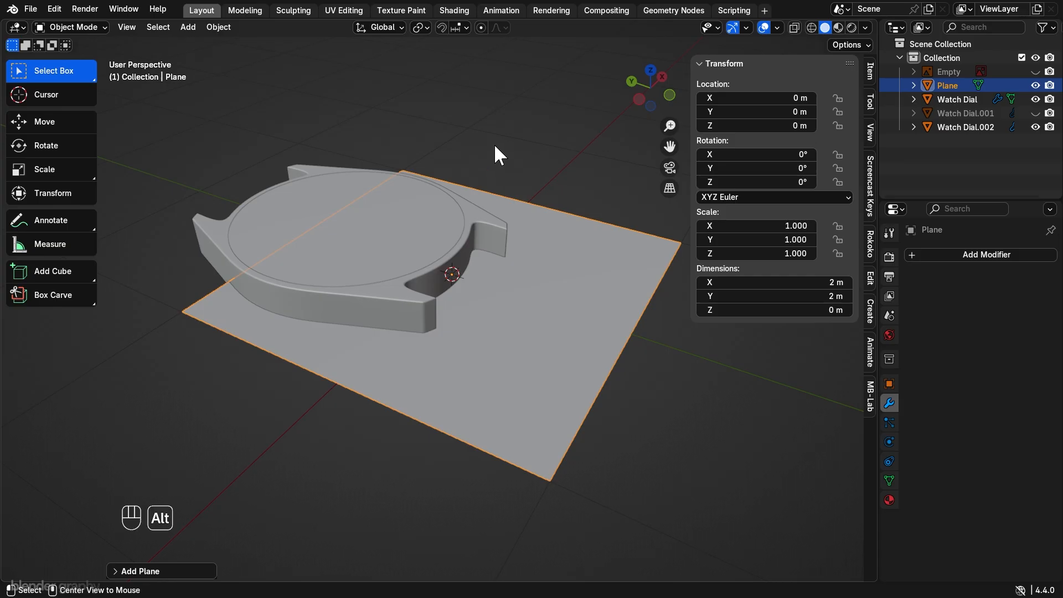
key("alt+h")
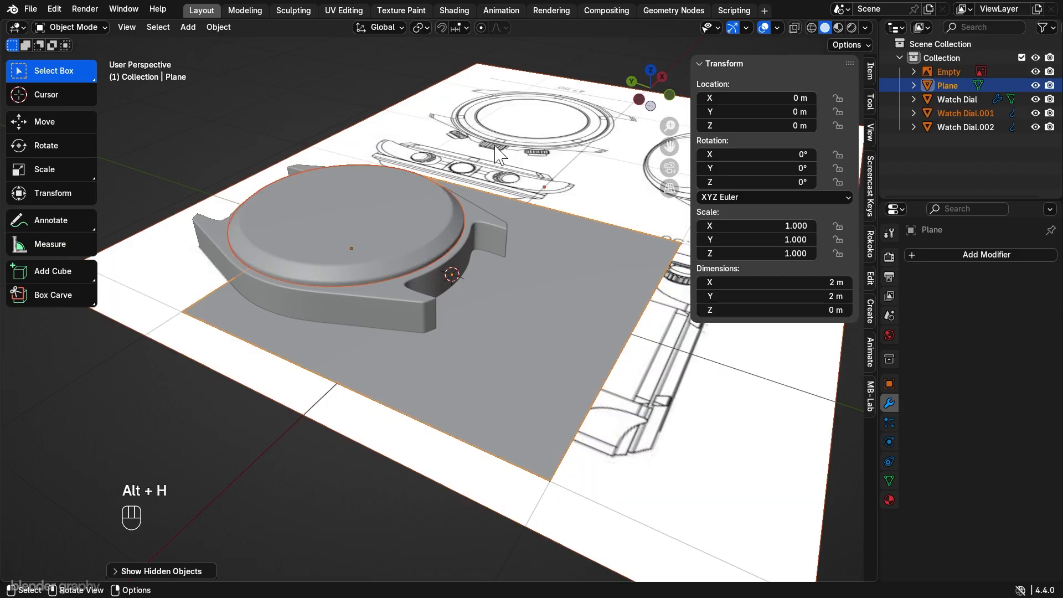
left_click(447, 114)
key("h")
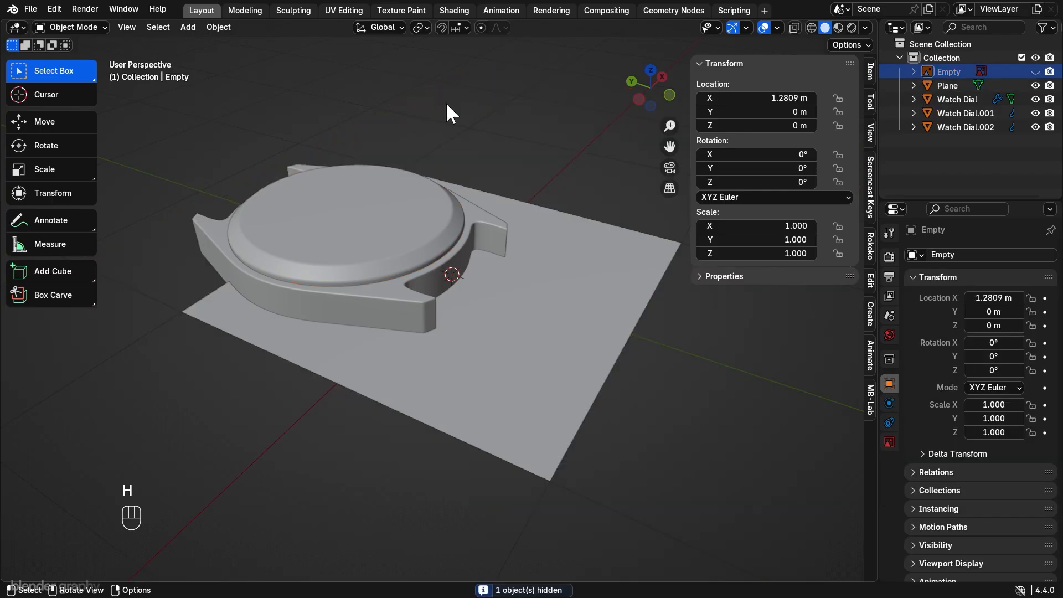
Step: Select the case body, top cover and dial surface together and snap them to the 3D cursor
left_click_drag(159, 162, 253, 250)
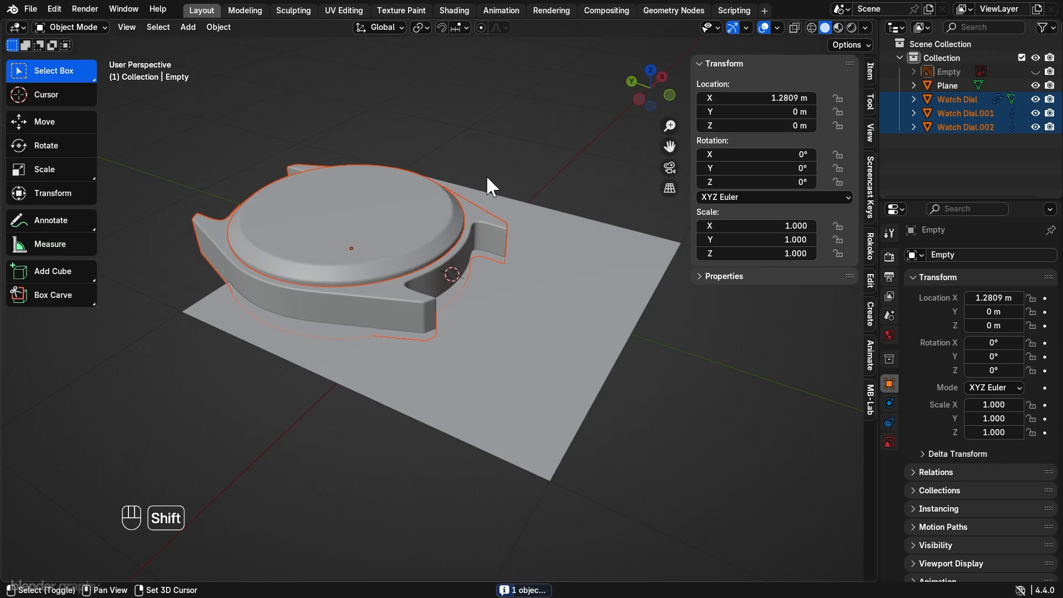
key("shift+s")
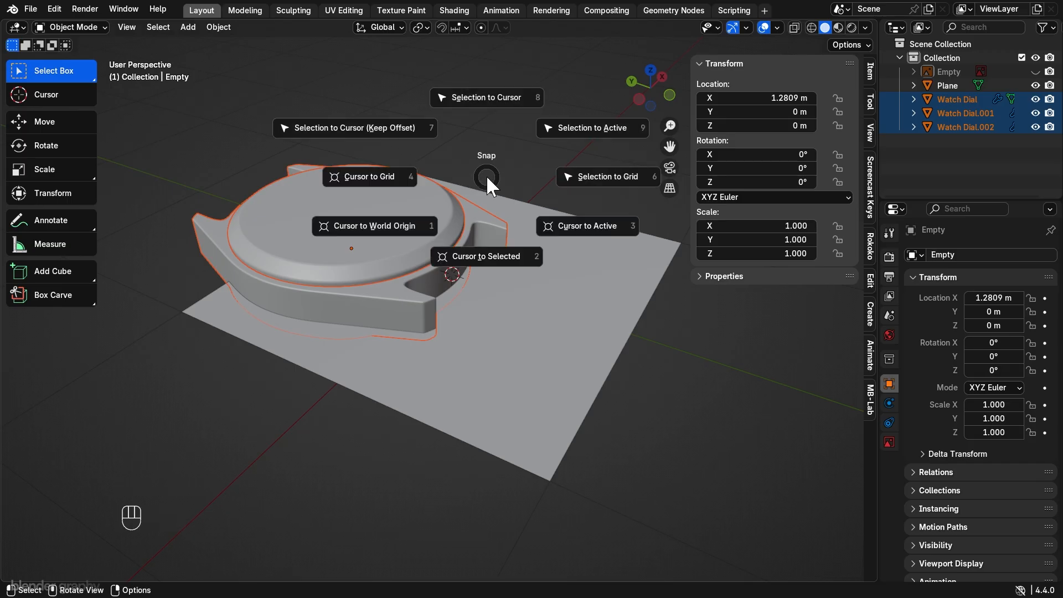
left_click(483, 98)
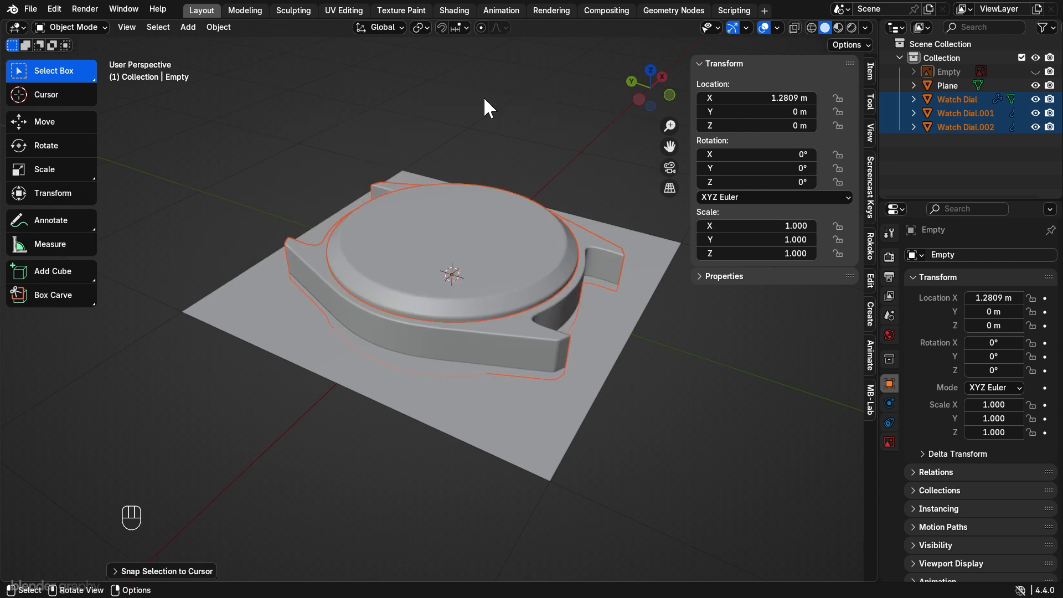
key("shift+s")
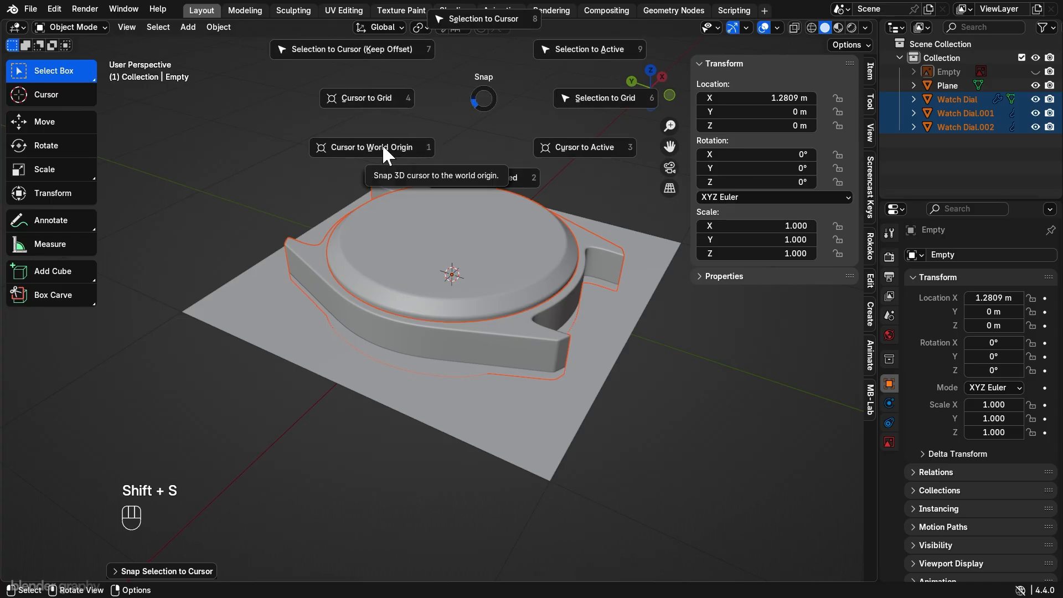
right_click(223, 175)
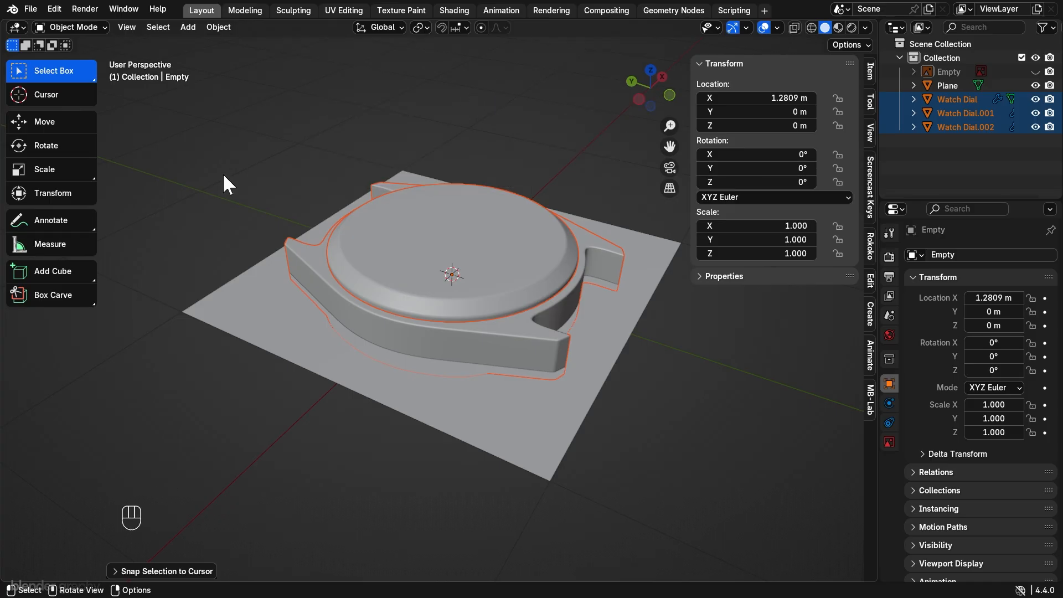
left_click(223, 175)
Step: Select the plane and snap it to the 3D cursor
left_click(283, 298)
key("shift+s")
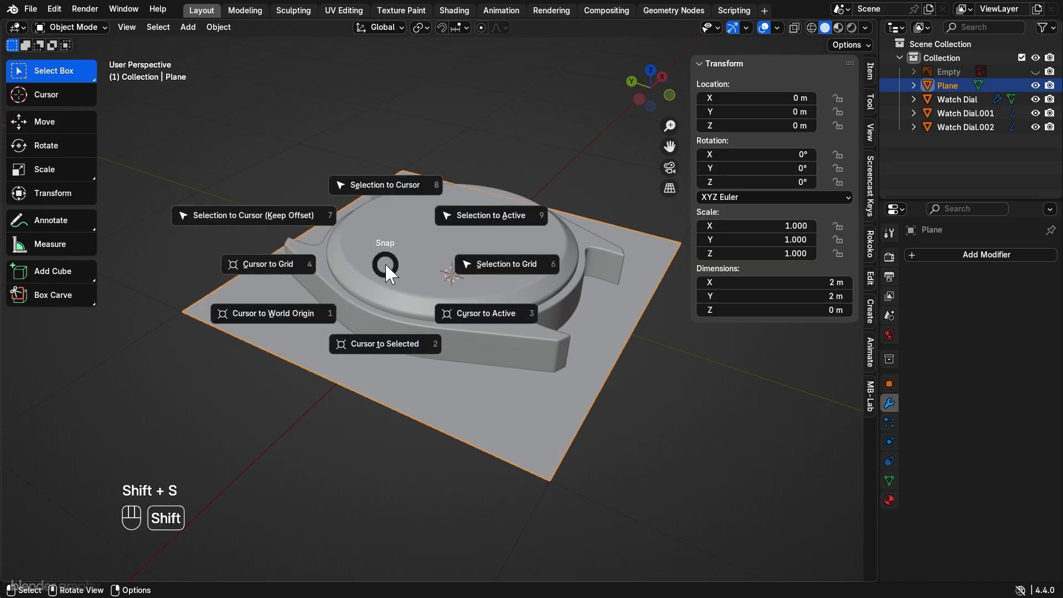
left_click(393, 183)
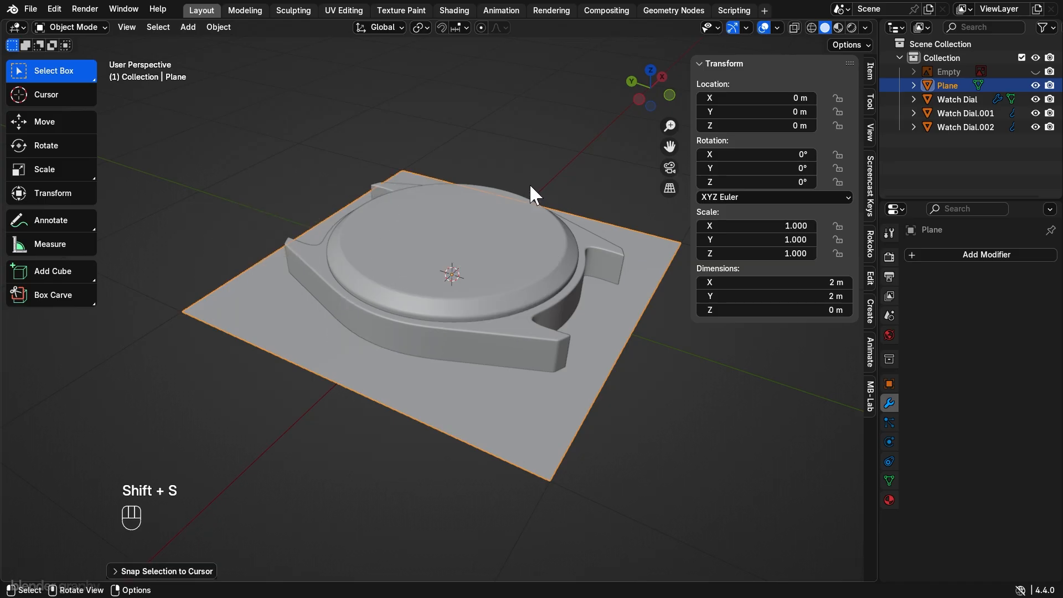
Step: Hide the watch's top cover to expose the dial surface
middle_click_drag(529, 184, 548, 216)
key("Tab")
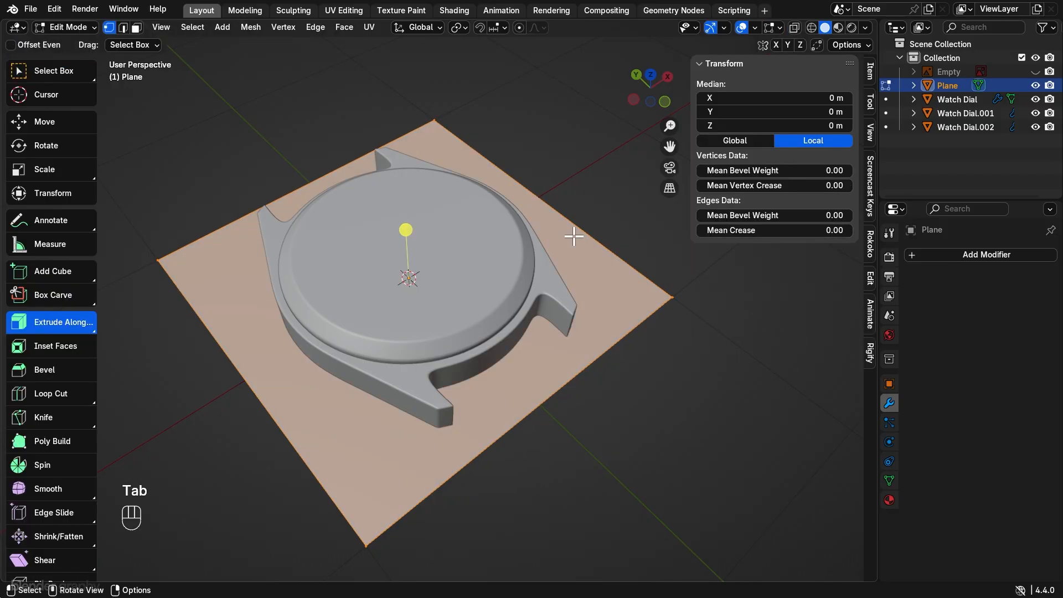
key("a")
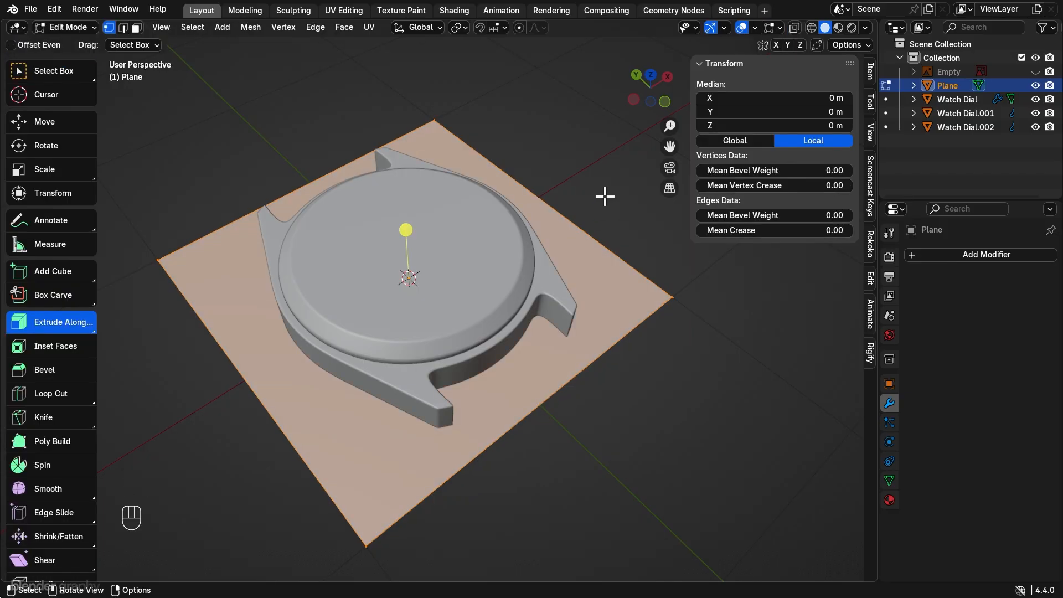
key("Tab")
left_click(500, 231)
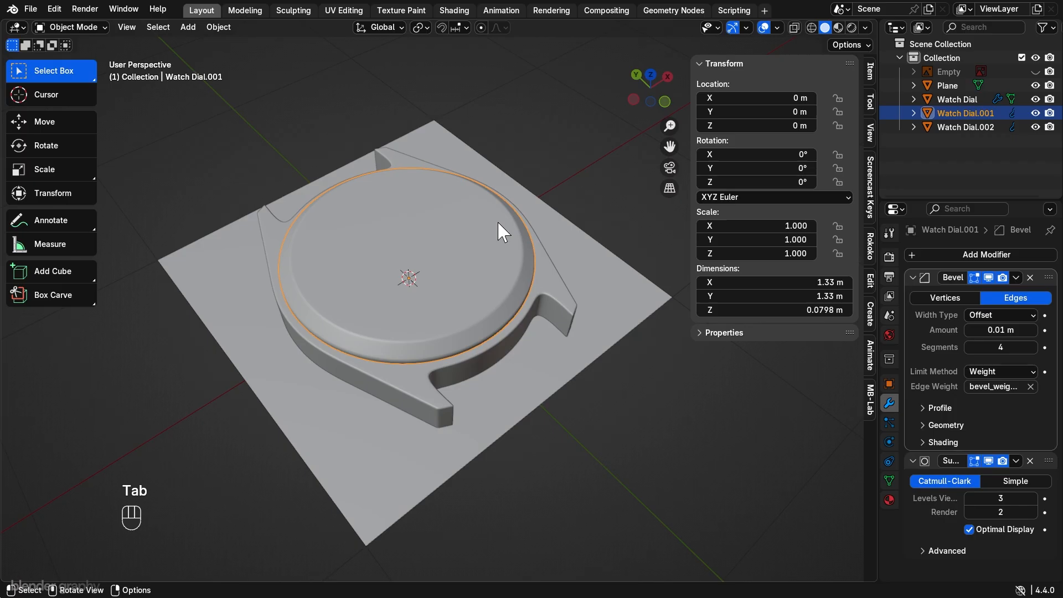
key("h")
Step: In Edit Mode, move the plane up along Z by about 0.192 m, just above the dial surface
left_click(580, 249)
key("Tab")
key("g")
key("z")
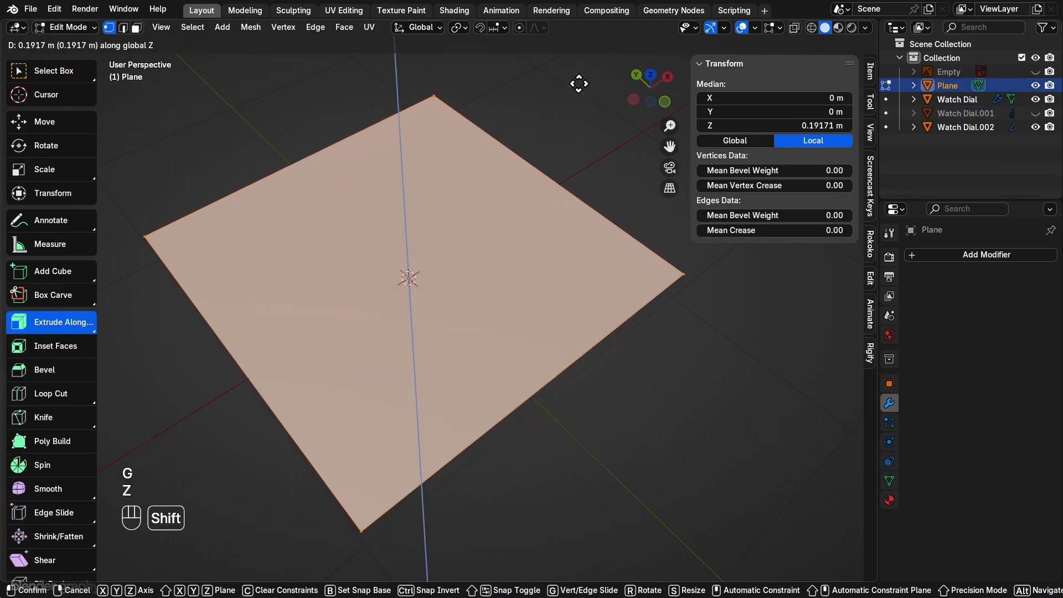
left_click(578, 84)
Step: Scale the plane down to a small square and move it along Y to about 0.444 m, near the dial's edge
key("s")
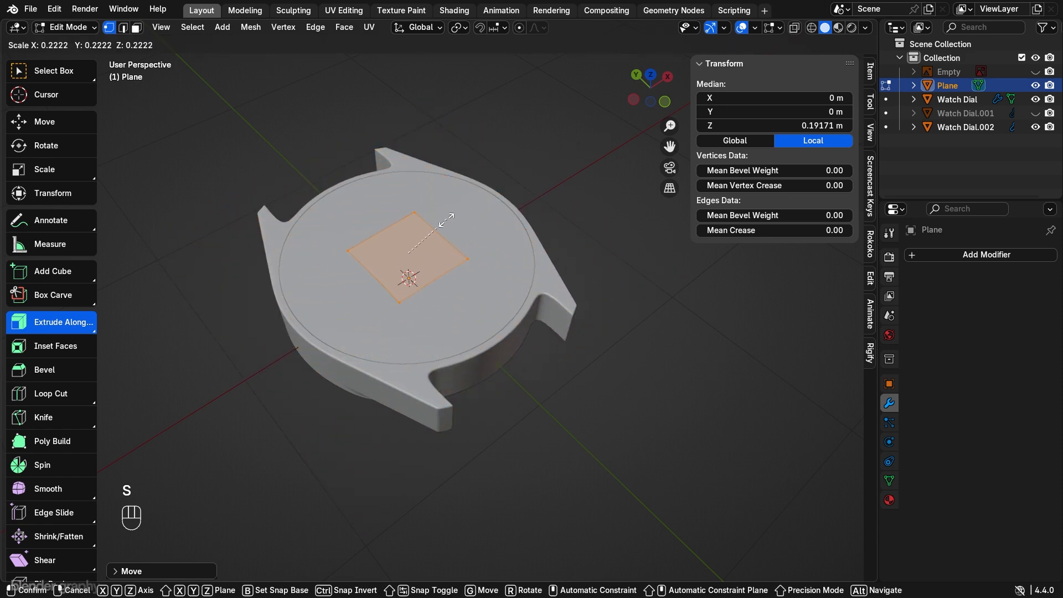
left_click(436, 230)
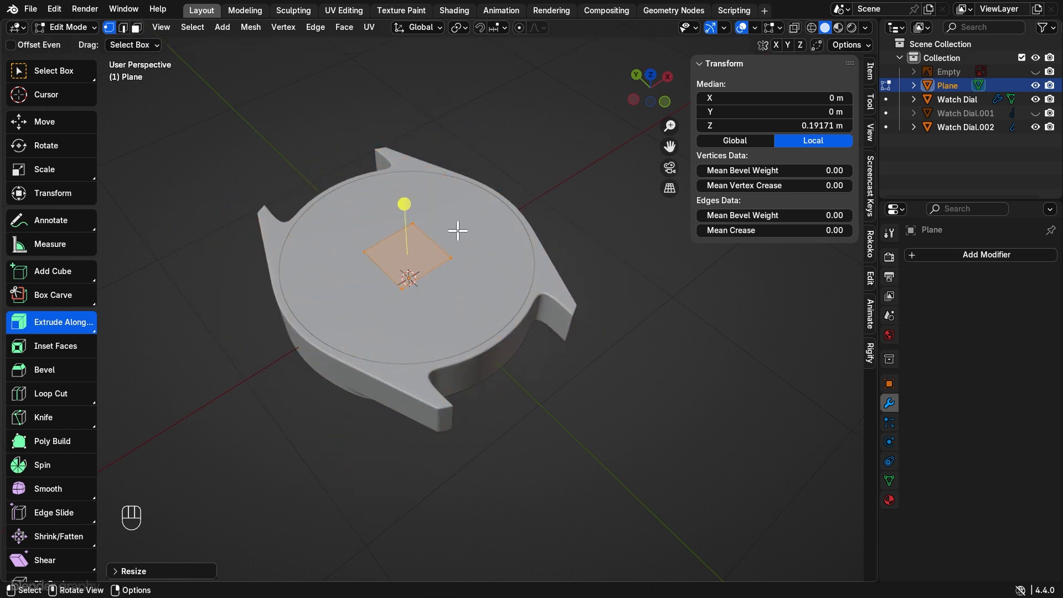
scroll(457, 230, "up", 1)
key("g")
key("y")
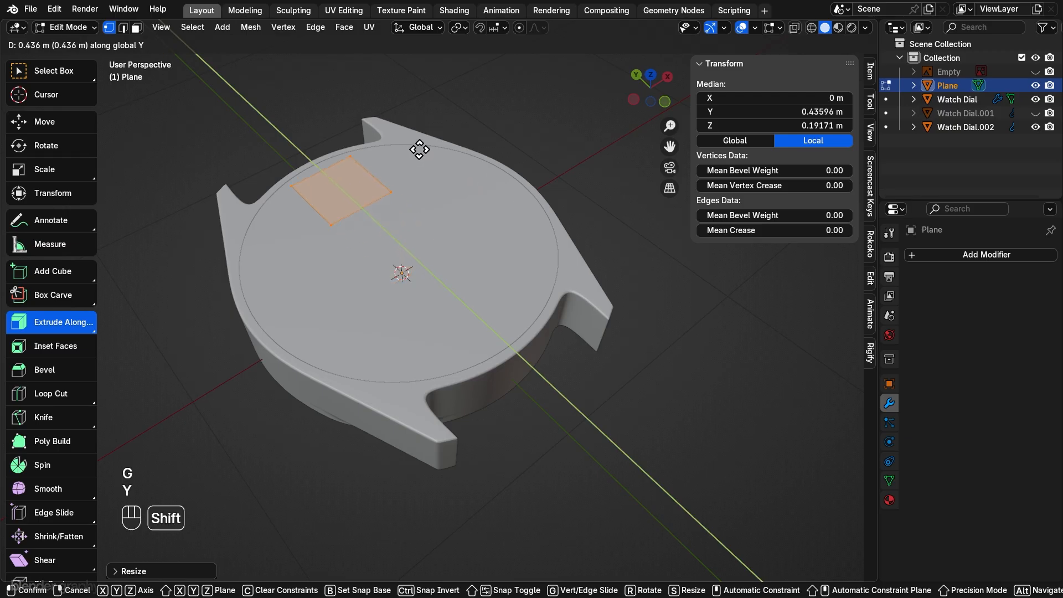
left_click(418, 148)
middle_click_drag(418, 148, 458, 237)
Step: In the top view, scale the square to a narrow strip along X and shorten it along Y by a factor of about 0.53
left_click(646, 80)
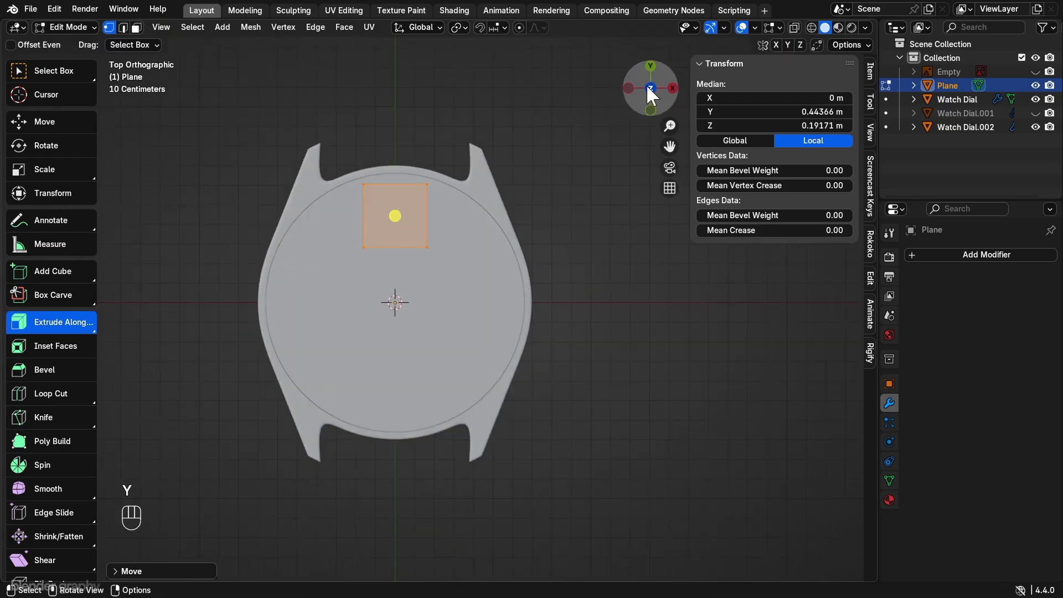
scroll(533, 152, "up", 4)
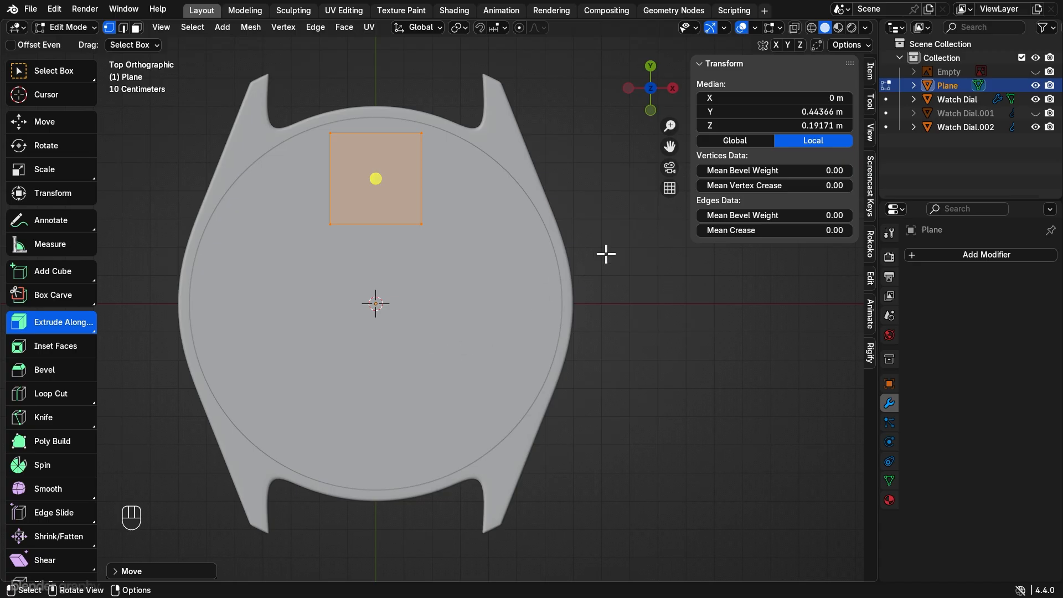
key("s")
key("x")
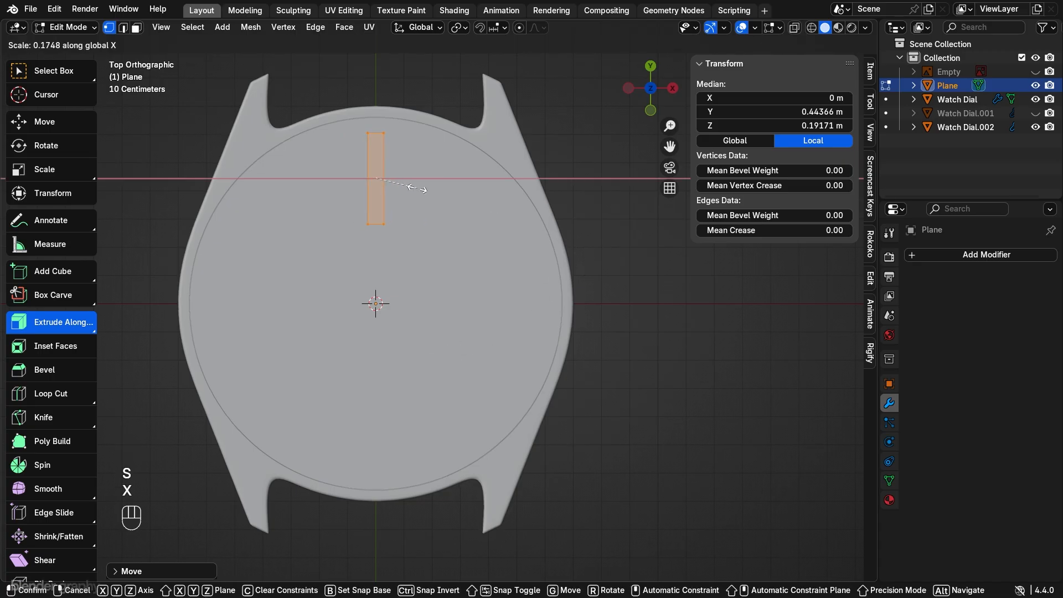
left_click(386, 180)
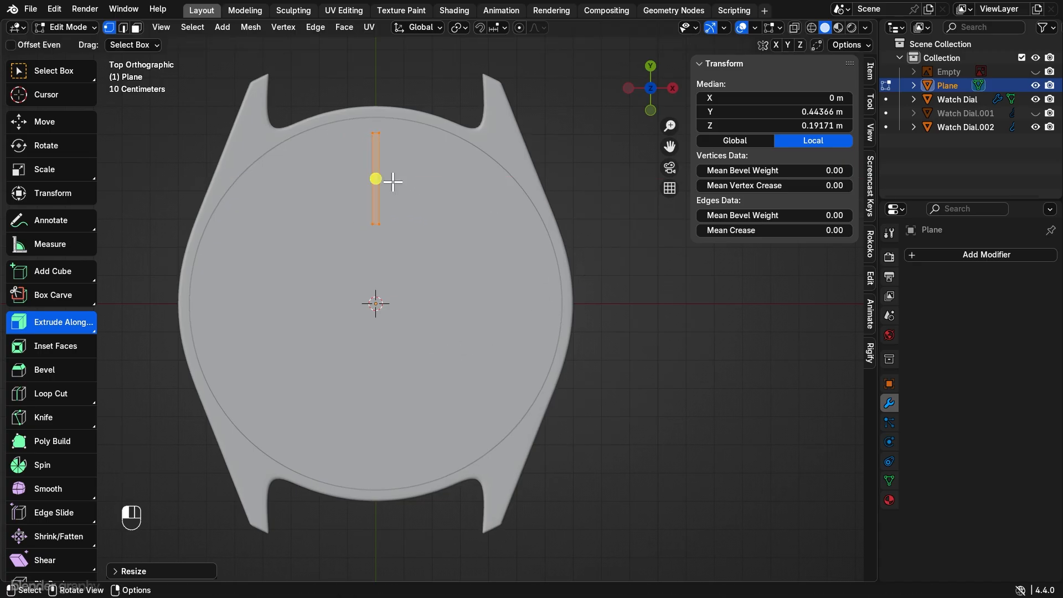
key("s")
key("y")
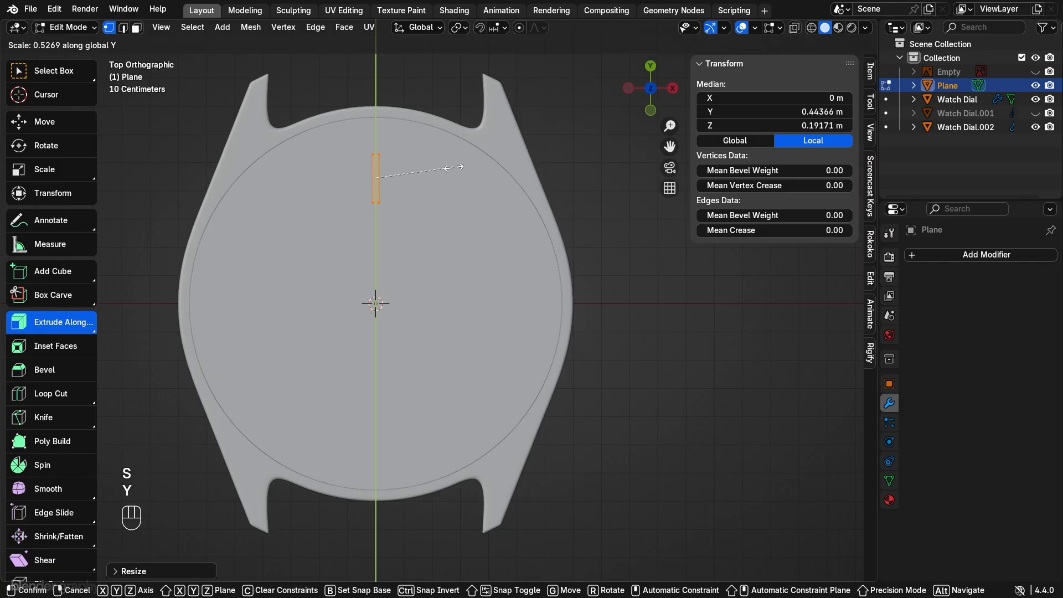
left_click(450, 166)
Step: Move the narrow strip along Y to about 0.535 m, close to the dial's rim at the 12 o'clock position
key("g")
key("y")
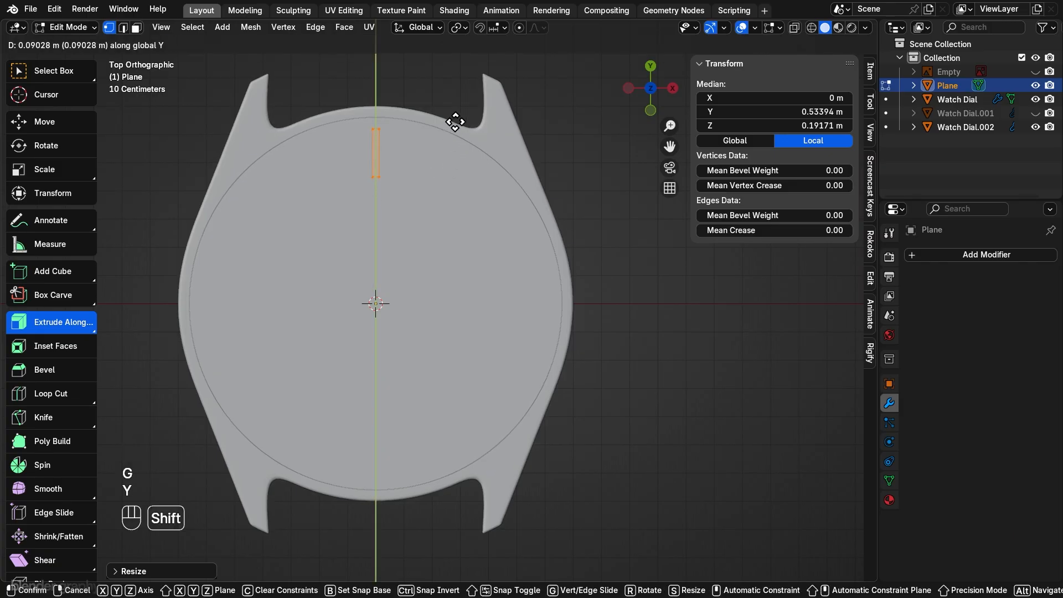
left_click(443, 115)
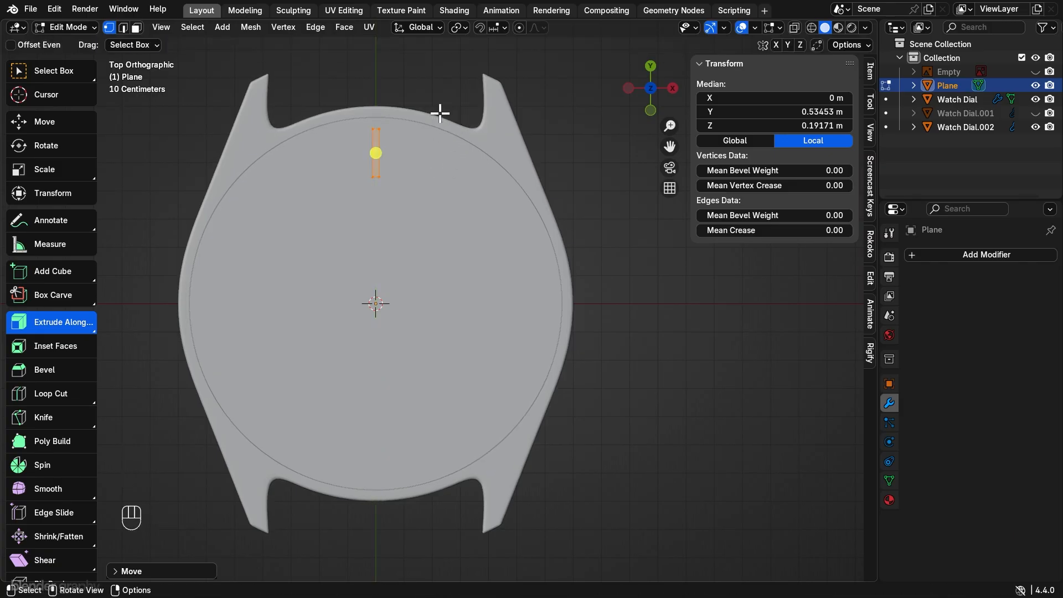
Step: Extrude the narrow strip upward by about 0.0047 m and select the whole marker
middle_click_drag(459, 176, 525, 331)
key("e")
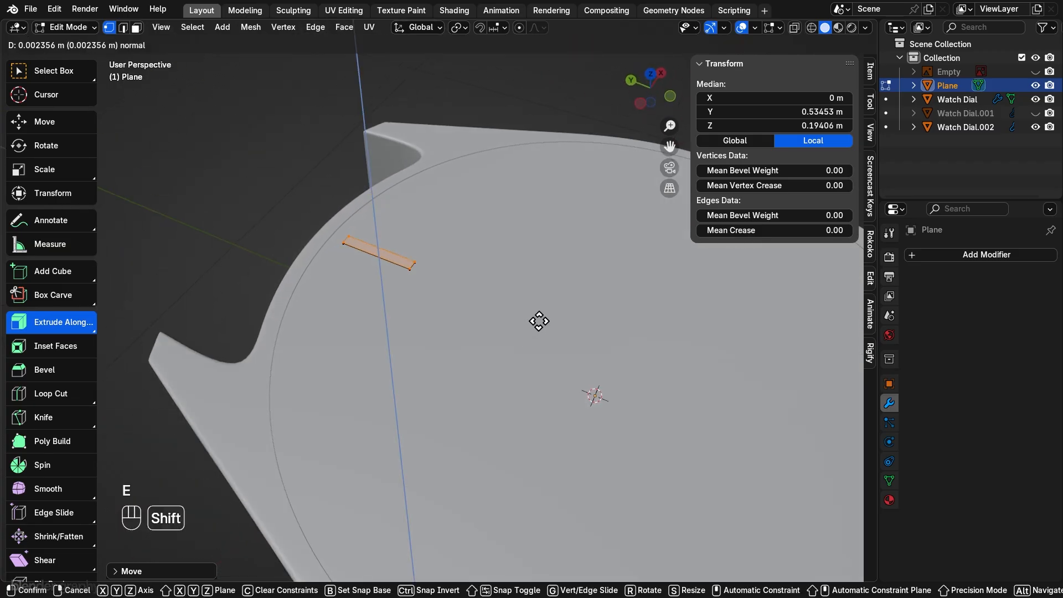
key("Tab")
key("Tab")
key("a")
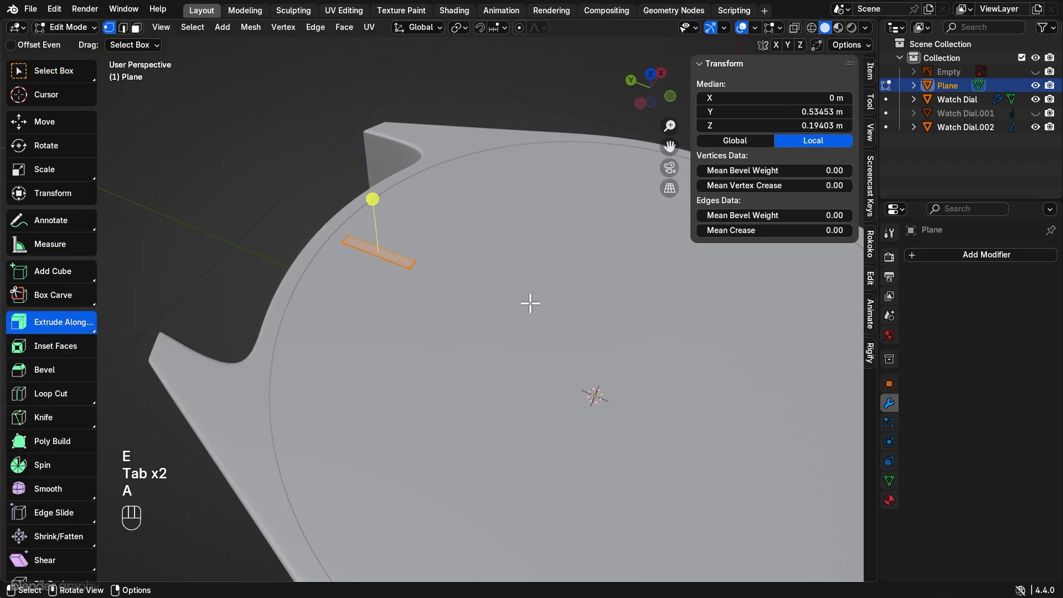
Step: Duplicate the 12 o'clock marker and try rotating the copy about its own centre
middle_click_drag(529, 301, 484, 297, "shift")
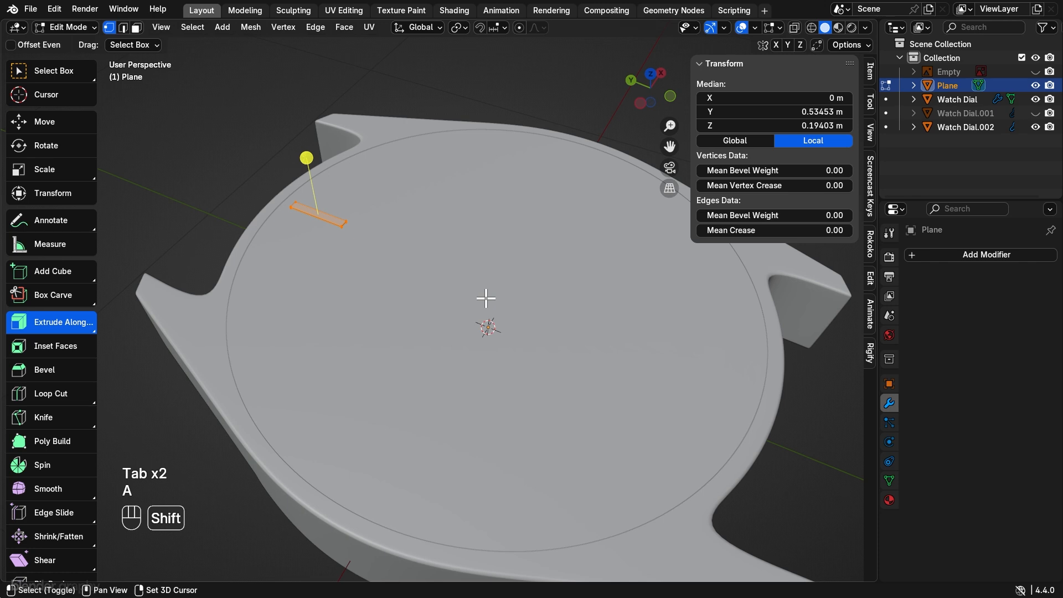
key("shift+d")
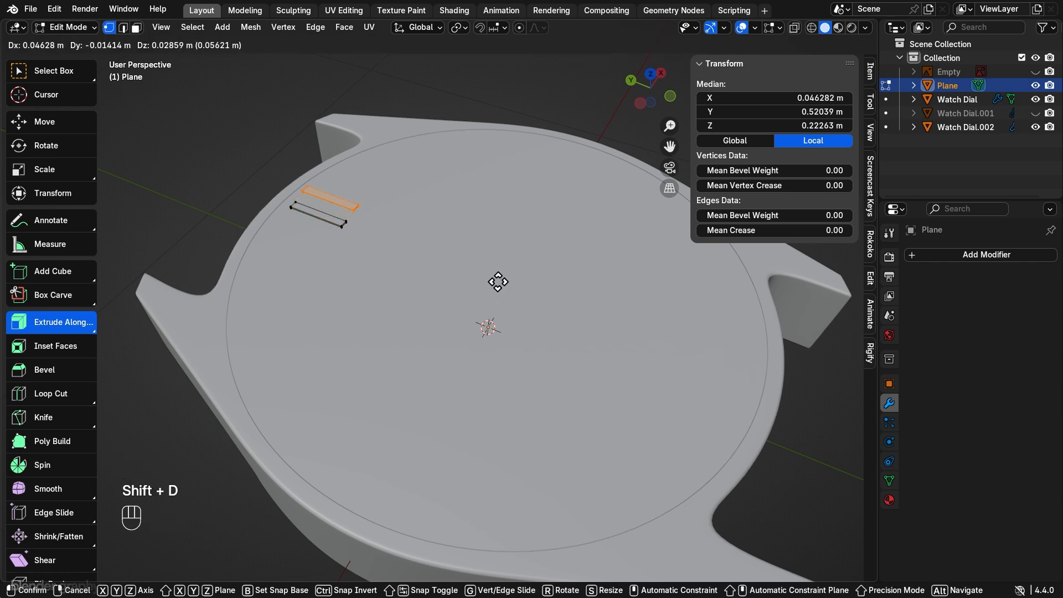
key("r")
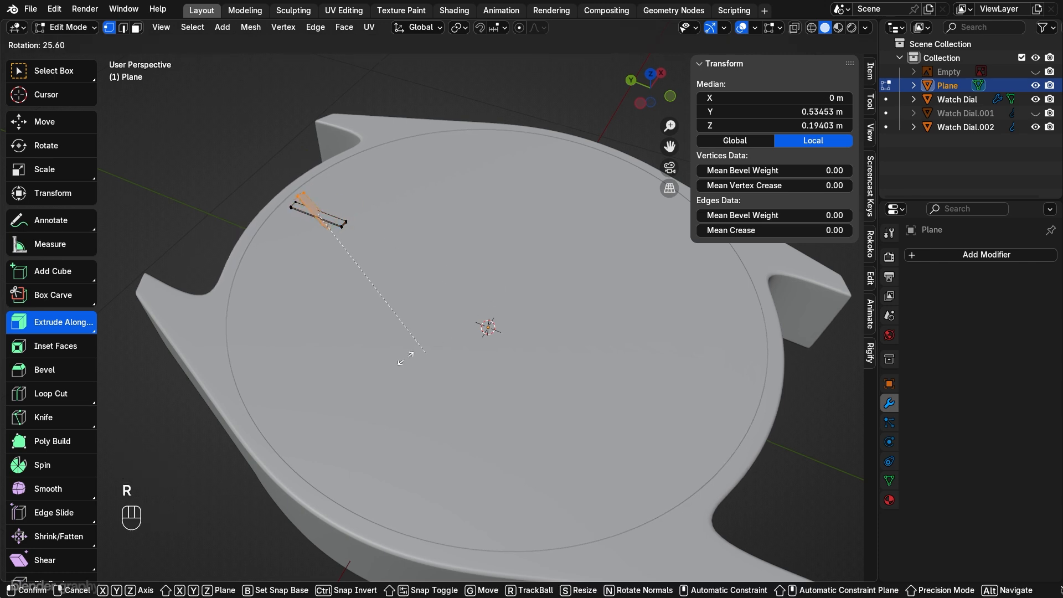
left_click(340, 147)
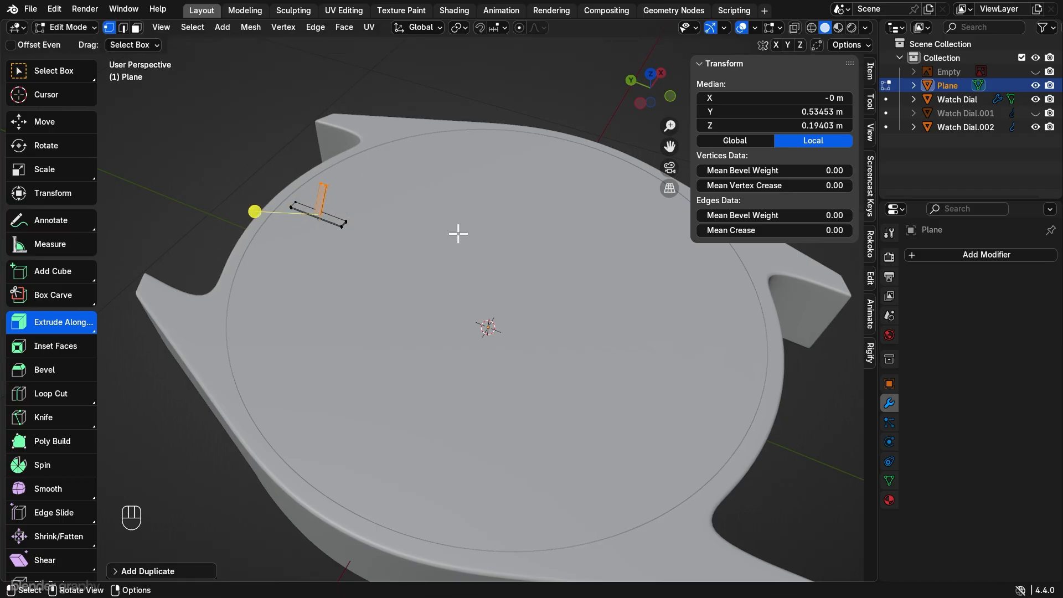
Step: Set the transform pivot point to 3D Cursor and delete the vertices of the rotated marker copy
left_click(460, 27)
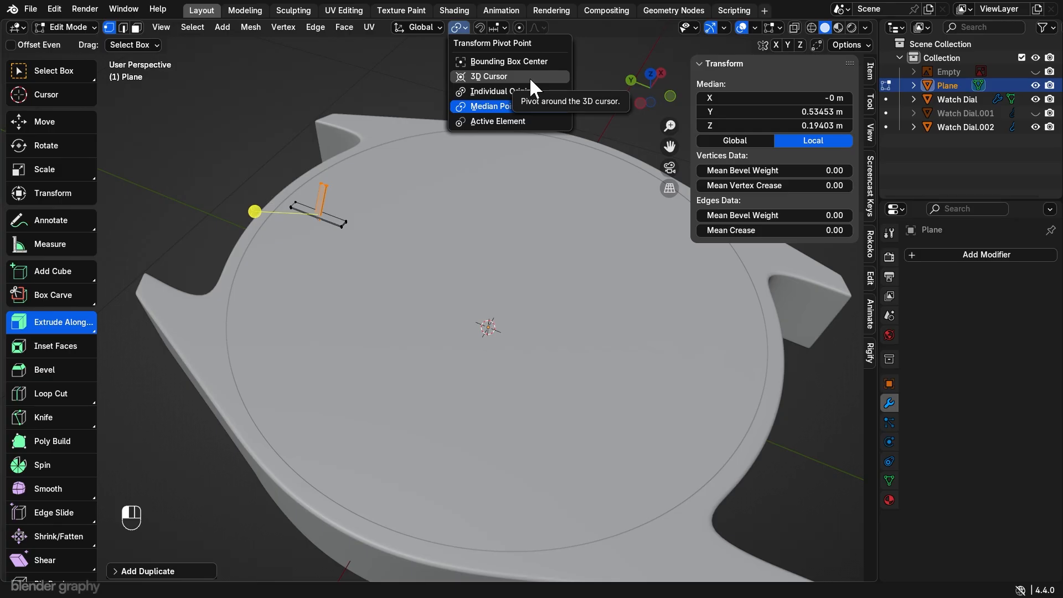
left_click(498, 76)
key("r")
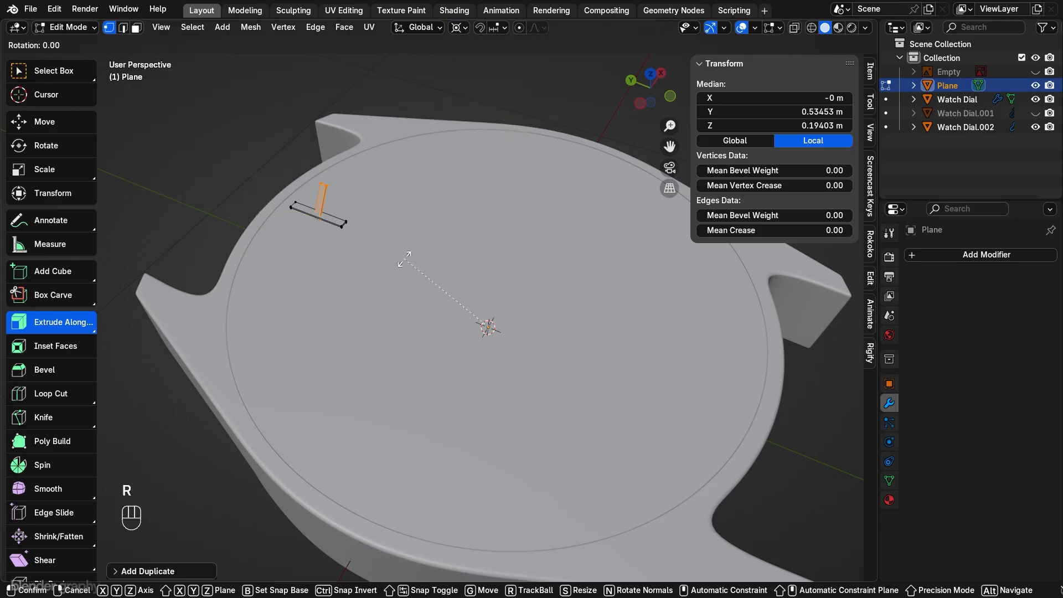
left_click(462, 260)
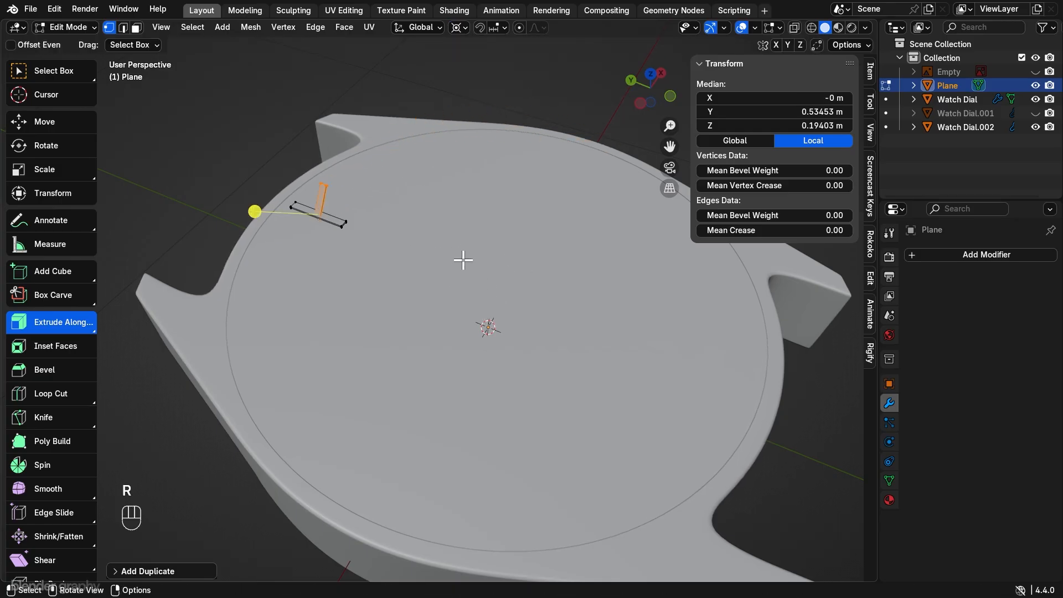
key("x")
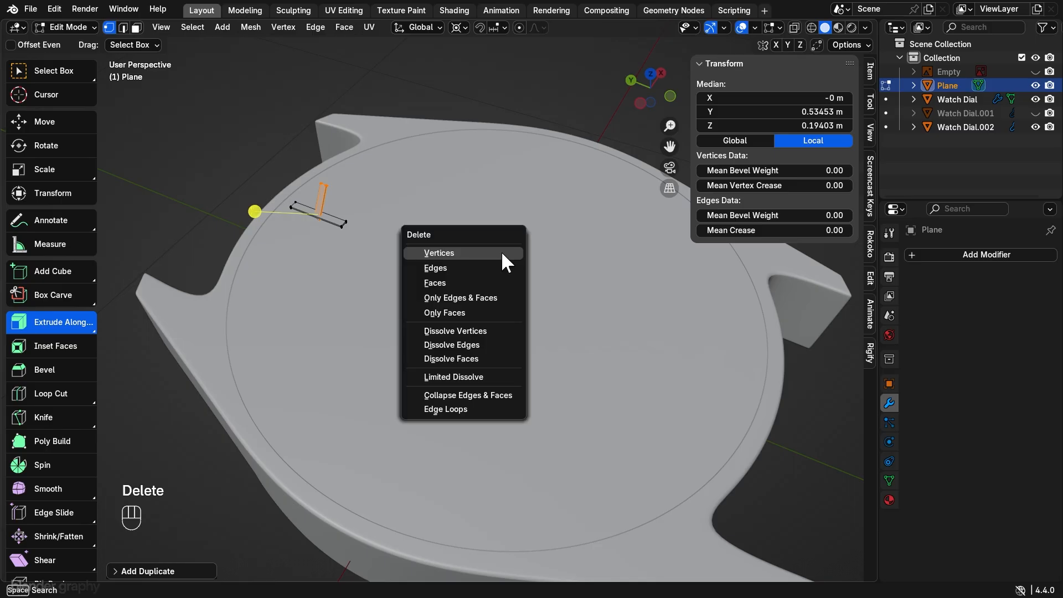
left_click(501, 252)
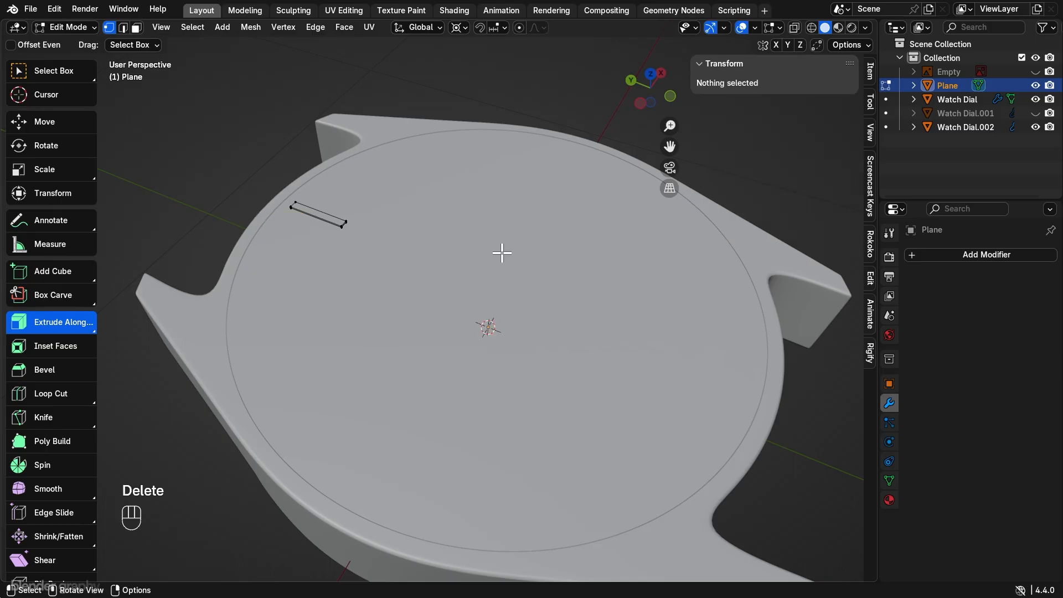
Step: Duplicate the 12 o'clock marker in place and rotate the copy 30° about the global Z axis around the 3D cursor
key("a")
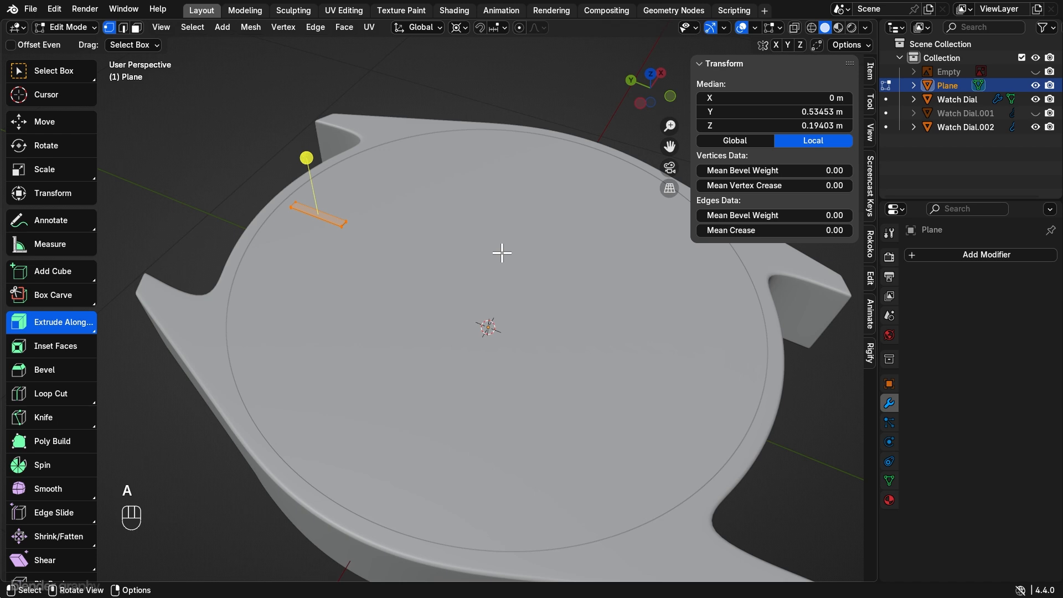
key("shift+d")
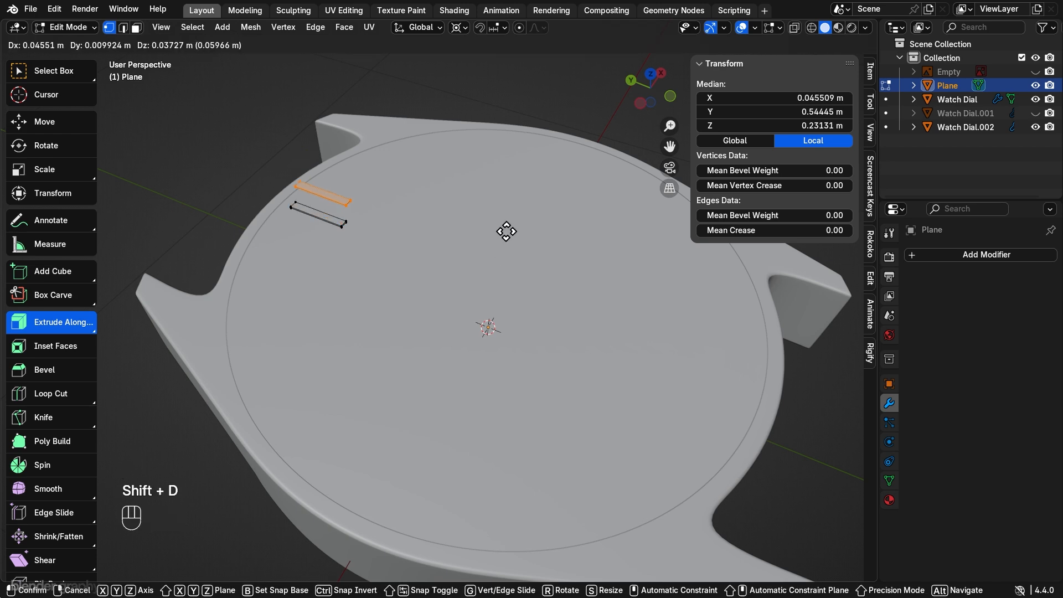
key("r")
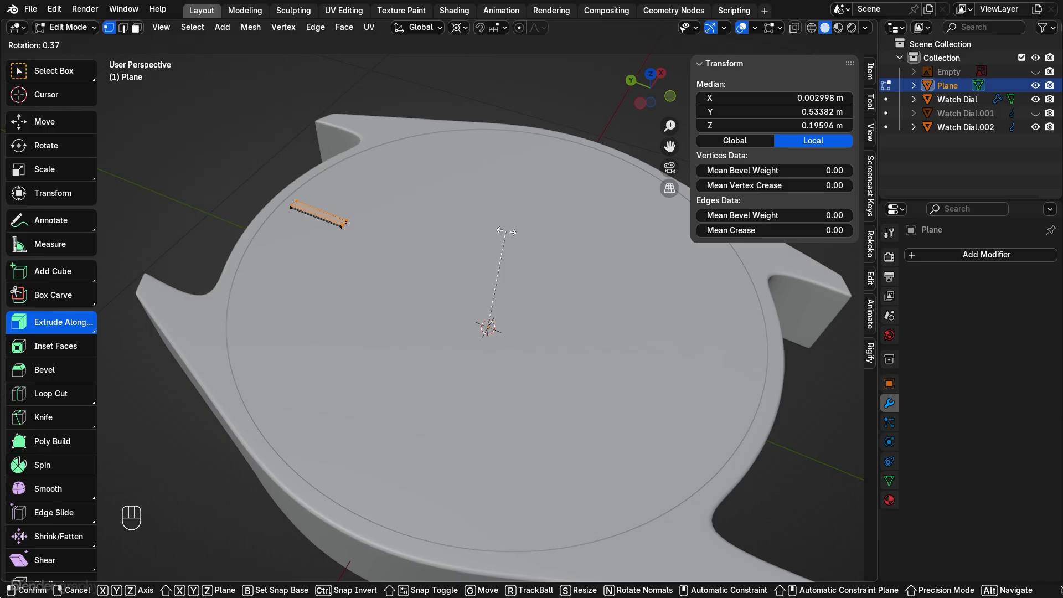
key("z")
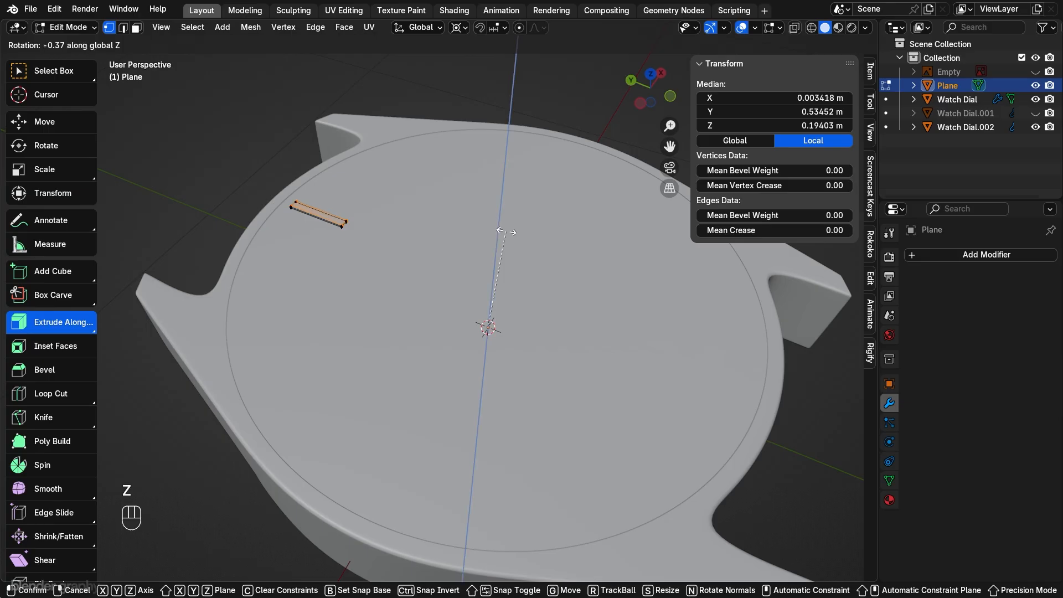
type("30")
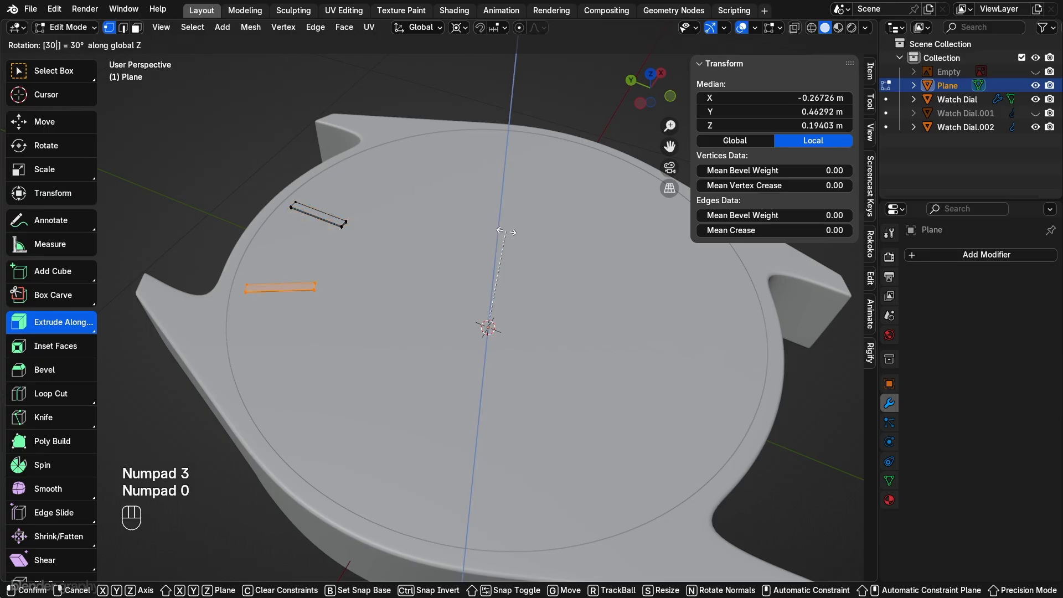
key("Return")
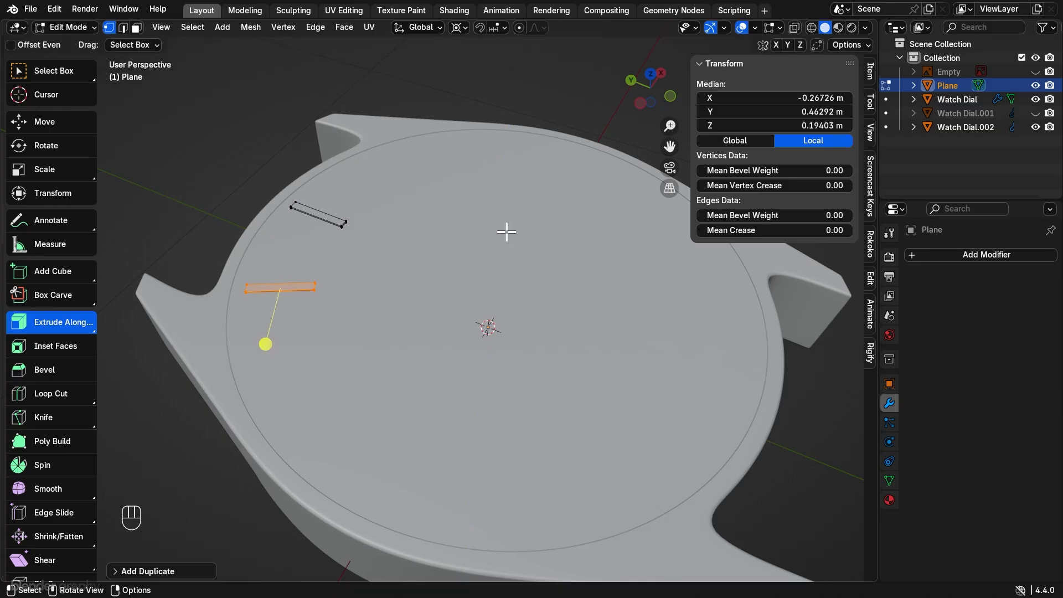
Step: Repeat the 30° rotated duplication around the dial until all twelve hour markers are in place
key("shift+r")
key("shift+r")
key("shift+r")
key("shift+r")
key("shift+r")
key("shift+r")
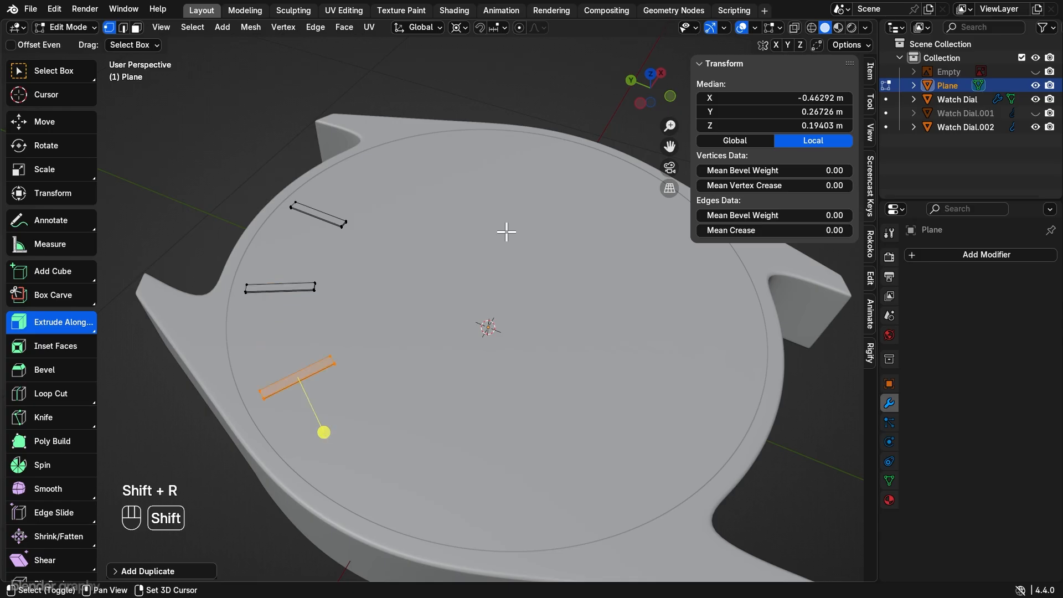
key("shift+r")
key("shift+r")
key("shift+r")
key("shift+r")
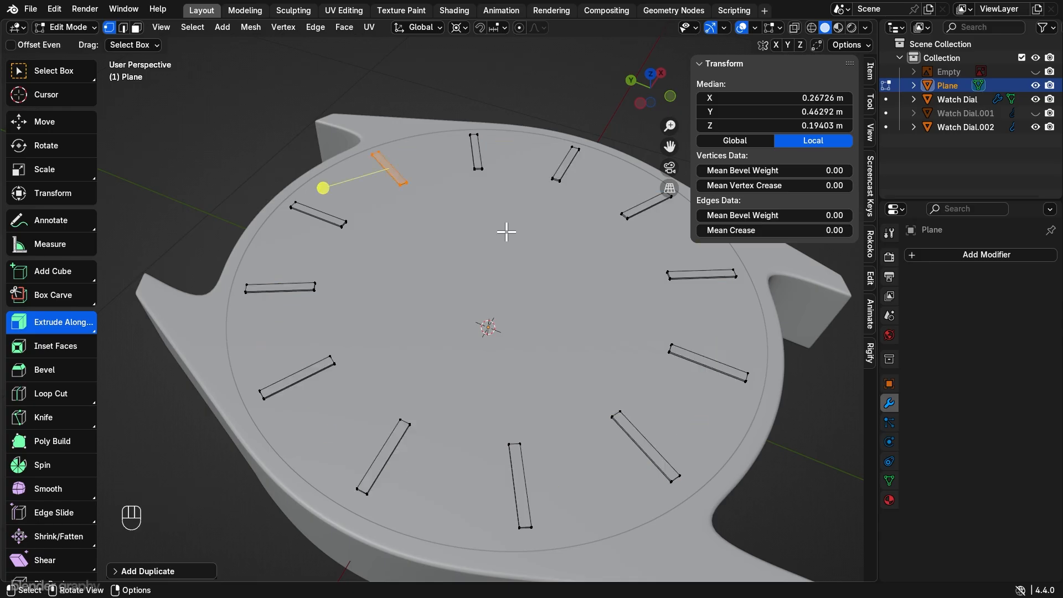
Step: In Object Mode, add a new plane and raise it along Z to about 0.205 m, just above the hour markers
key("Tab")
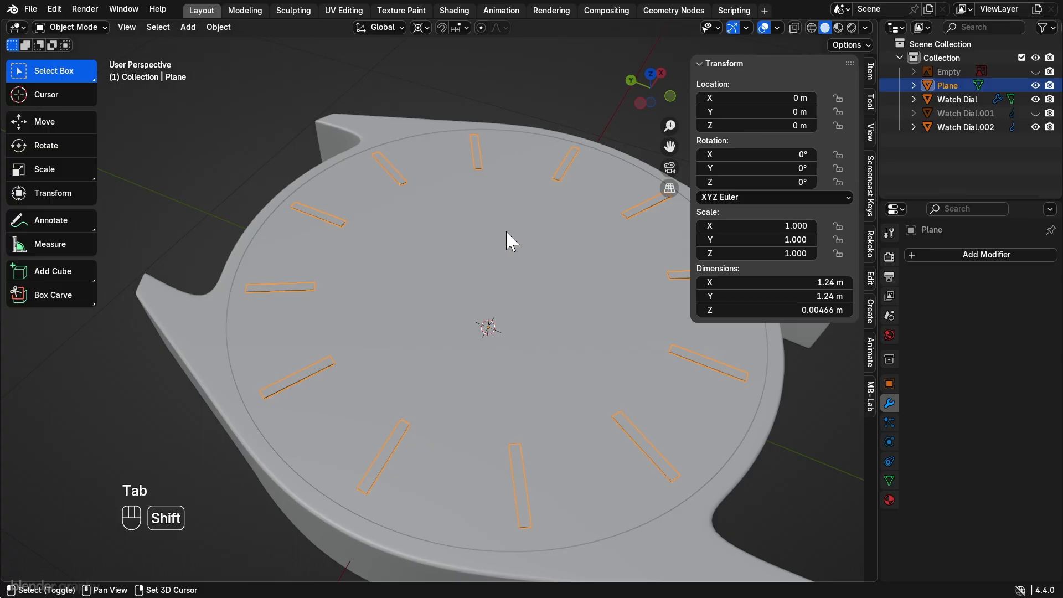
key("shift+a")
left_click(552, 230)
scroll(553, 238, "down", 3)
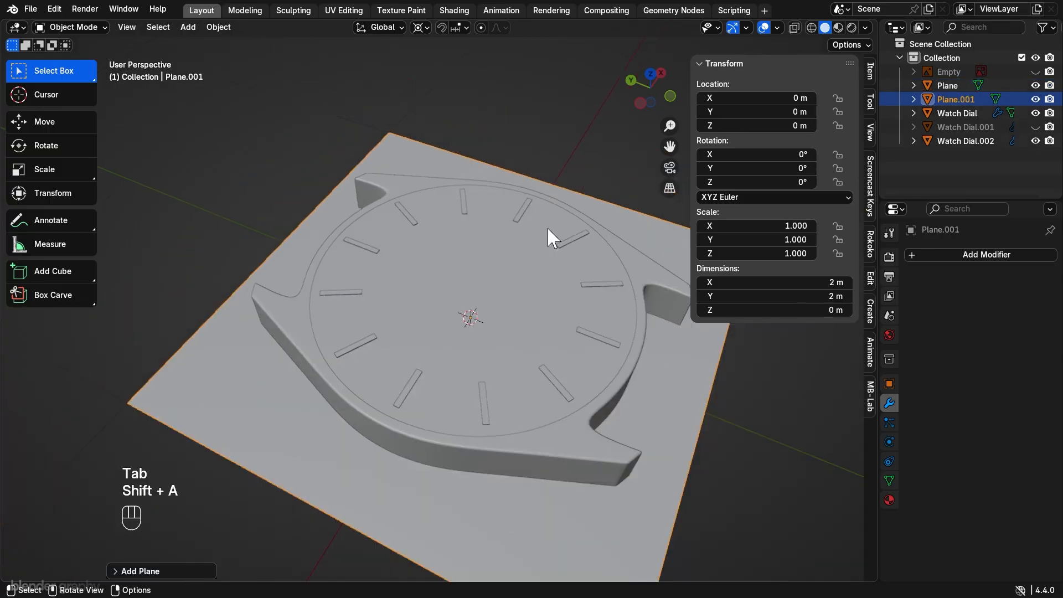
key("g")
key("z")
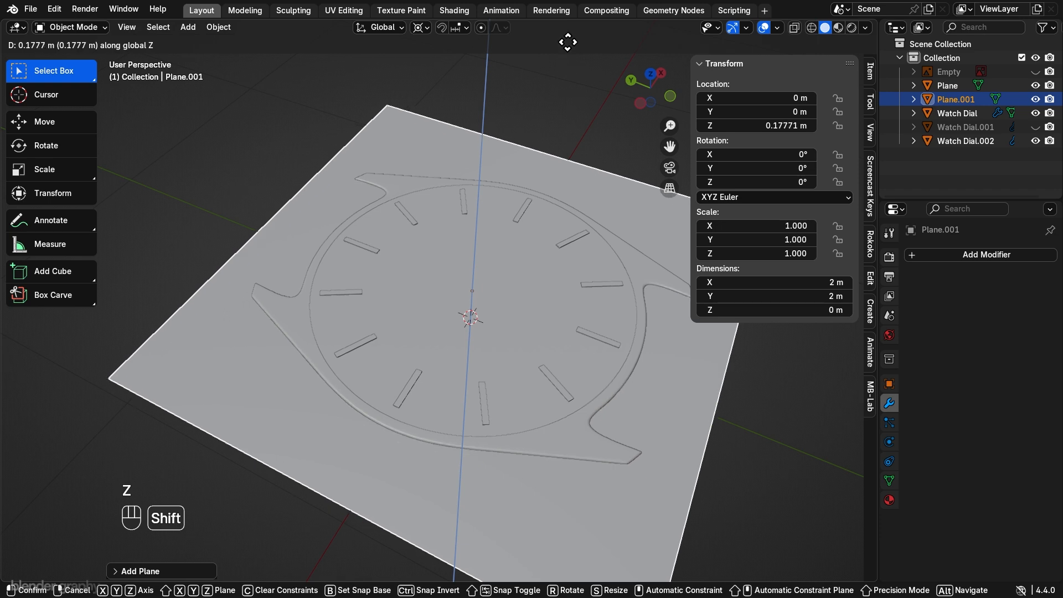
left_click(568, 561)
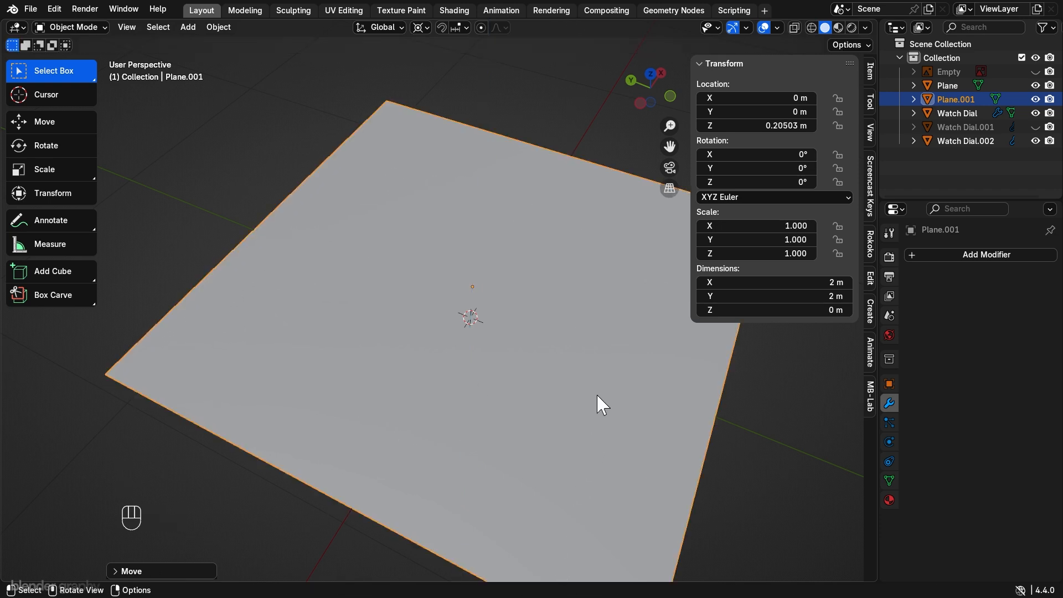
Step: In Edit Mode, set the pivot point to Median Point and scale the new plane down to a small square at the dial's centre
key("Tab")
key("a")
key("s")
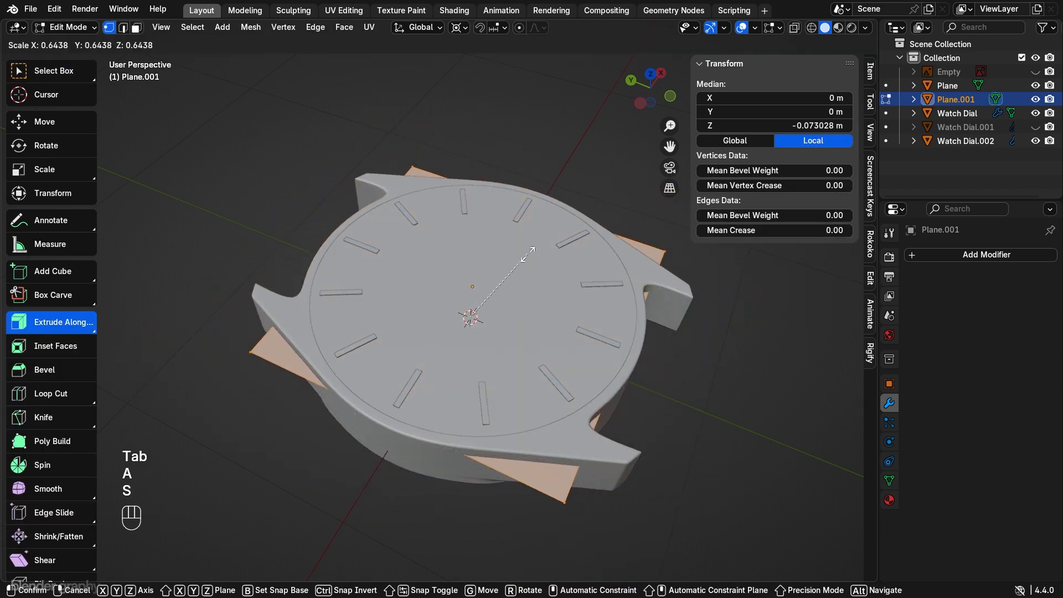
right_click(514, 254)
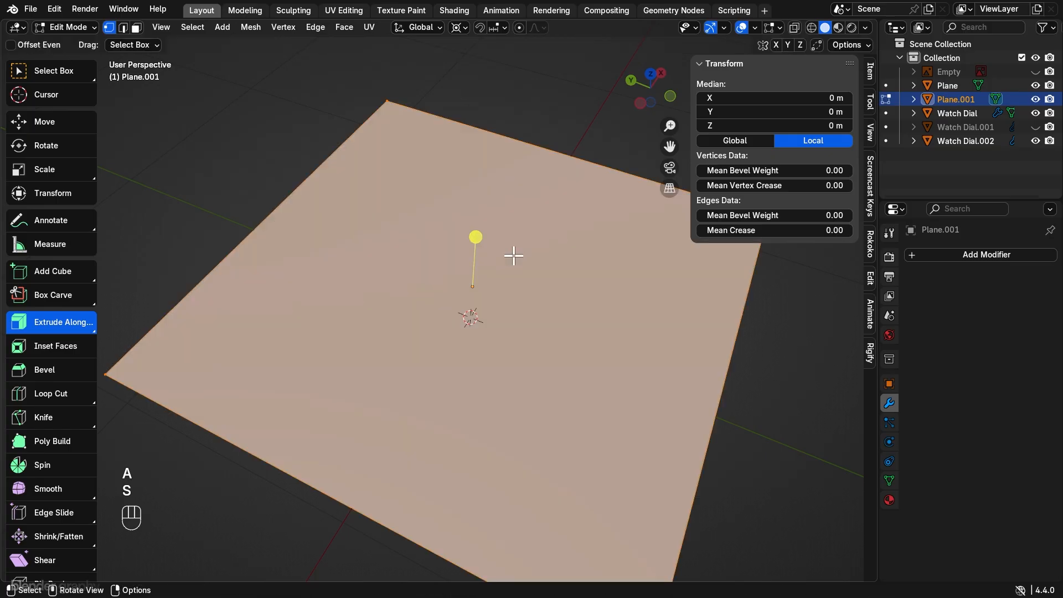
left_click(459, 27)
left_click(459, 104)
key("s")
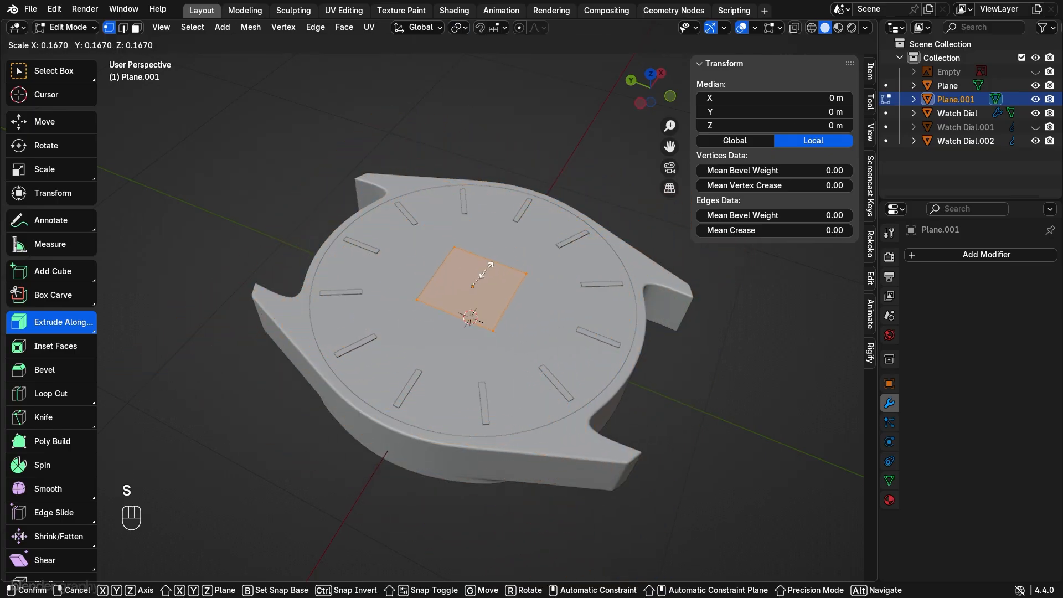
left_click(479, 274)
Step: In the top view, scale the central square down further to about 0.15 m wide
middle_click_drag(479, 273, 398, 325)
left_click(656, 91)
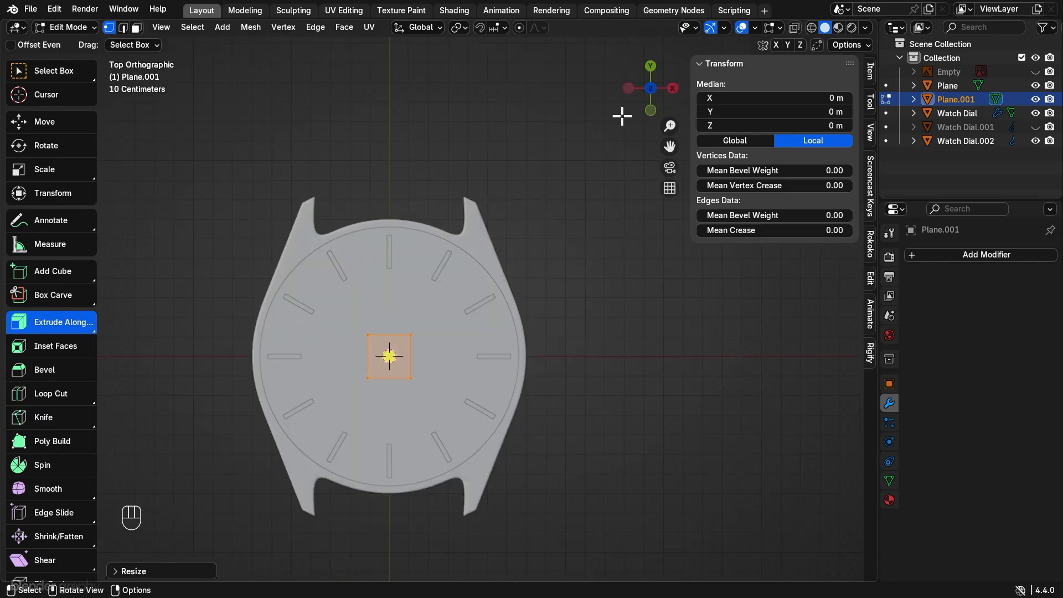
scroll(543, 271, "up", 2)
middle_click_drag(542, 271, 571, 220, "shift")
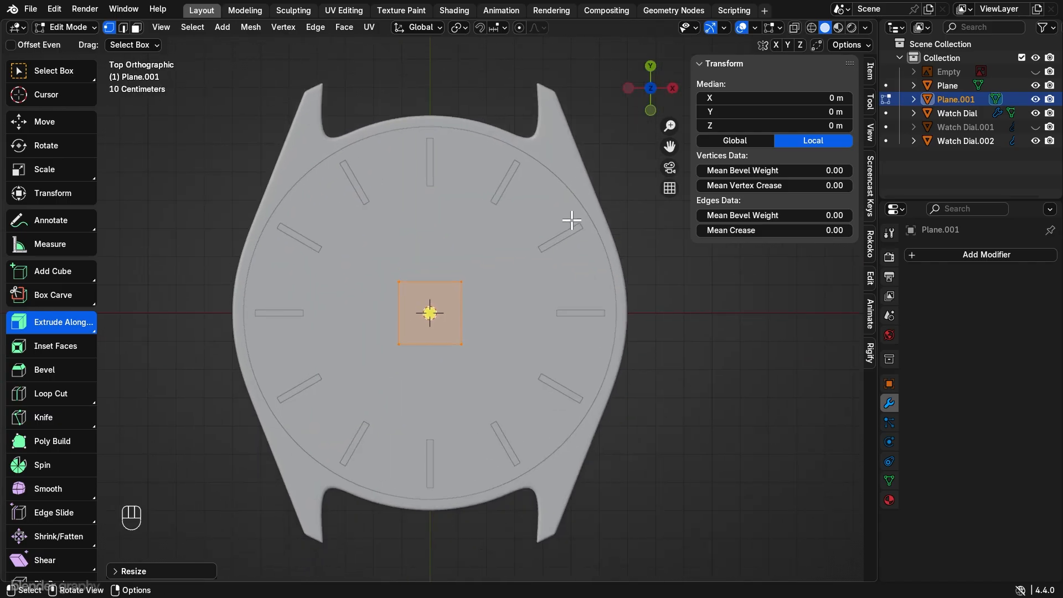
scroll(621, 315, "up", 1)
key("s")
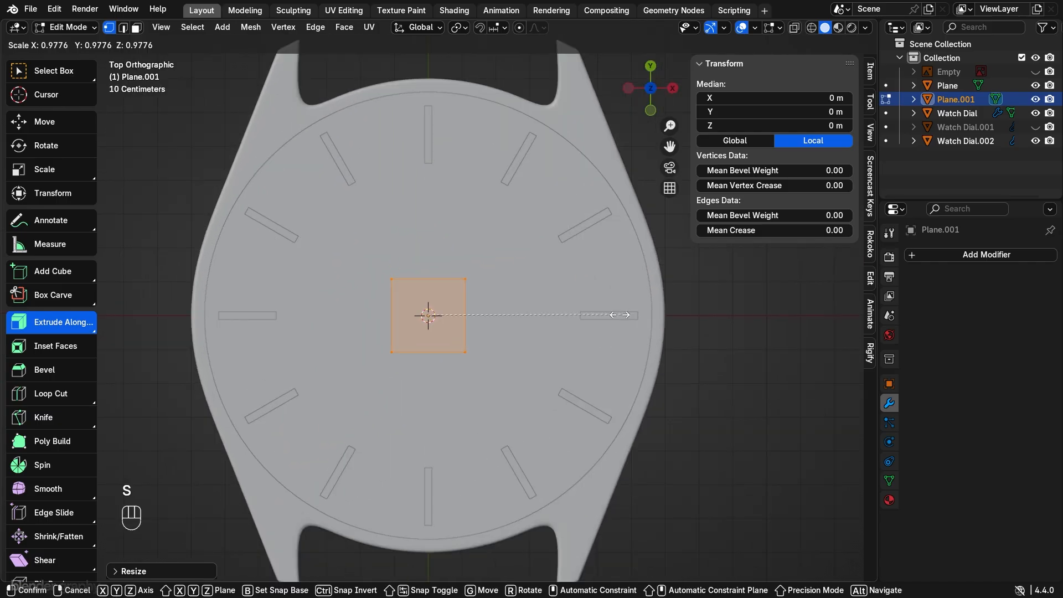
left_click(563, 318)
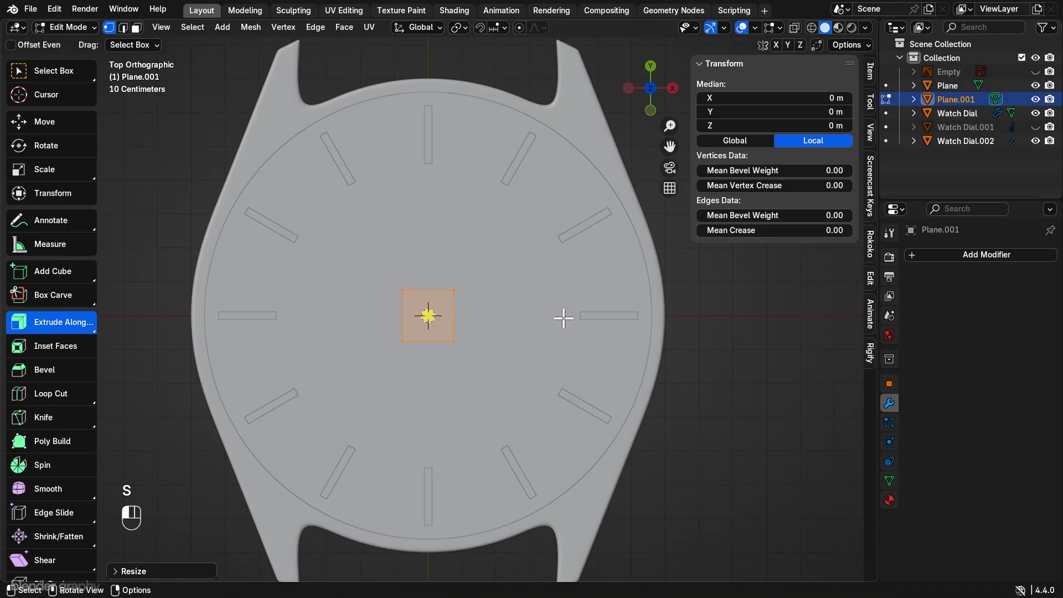
Step: Move the square's 12 o'clock-side edge along Y to about 0.558 m, stretching it into a long watch hand
left_click_drag(376, 270, 484, 304)
key("g")
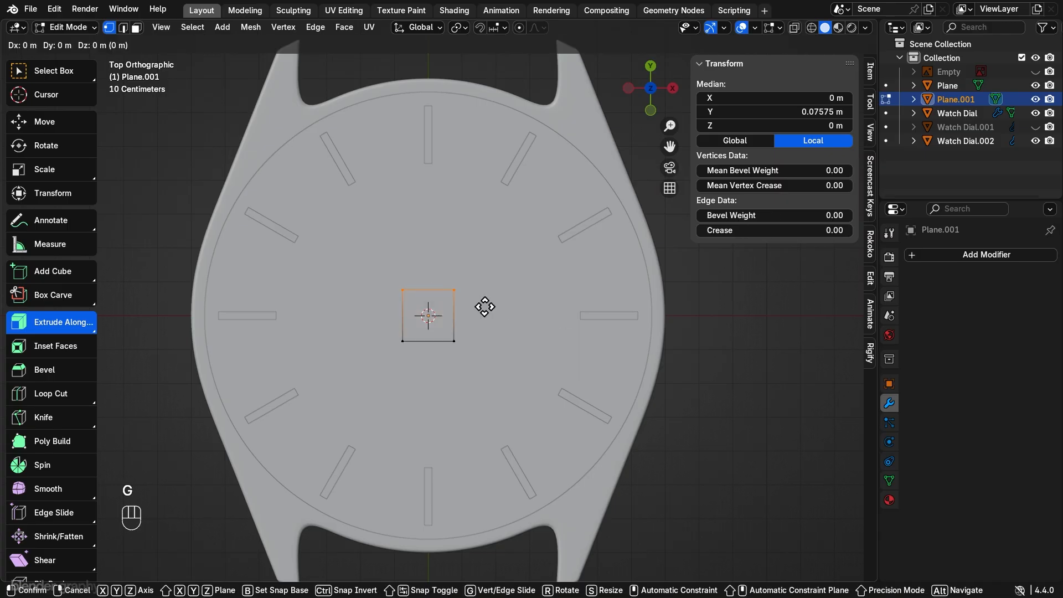
key("y")
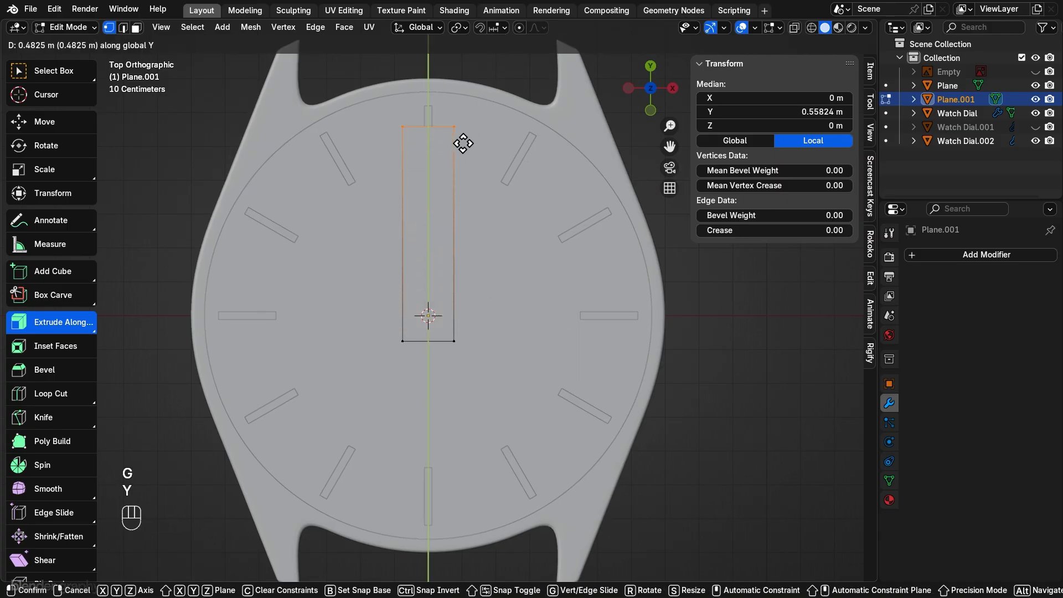
key("shift")
left_click(463, 143)
Step: Scale the whole hand along X to slightly less than half its width
key("a")
key("s")
key("x")
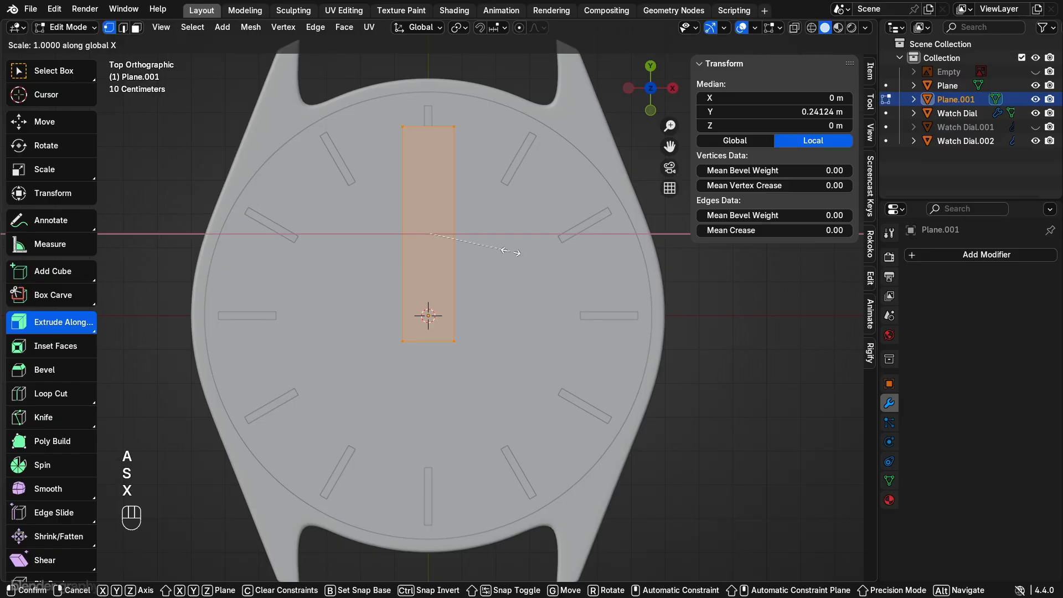
left_click(465, 241)
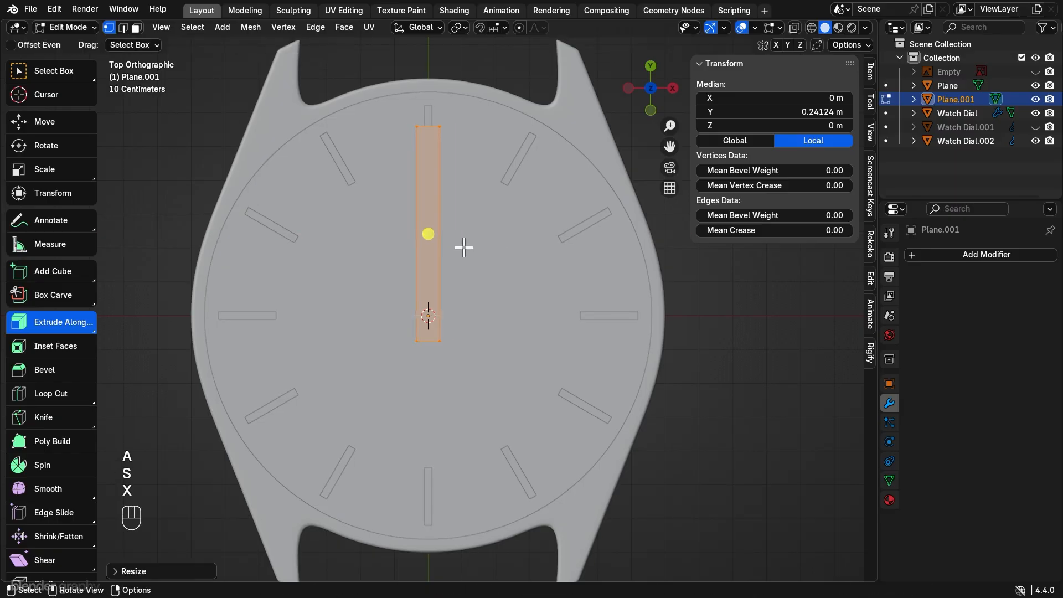
Step: Add a loop cut across the hand and slide it toward the pivot end, to about Y 0.074 m
key("ctrl+r")
left_click(441, 266)
key("shift")
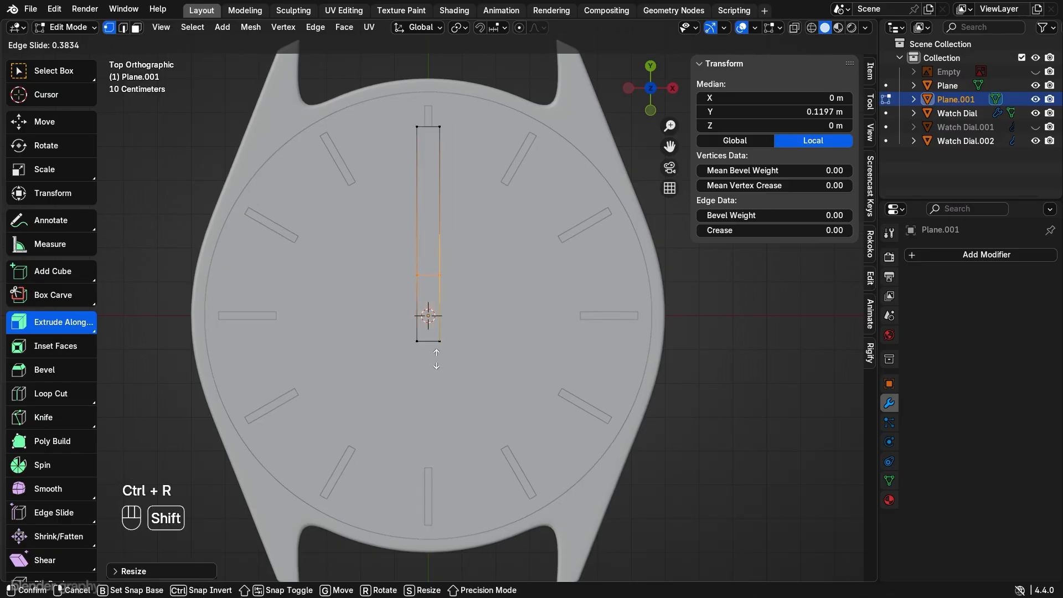
left_click(420, 171)
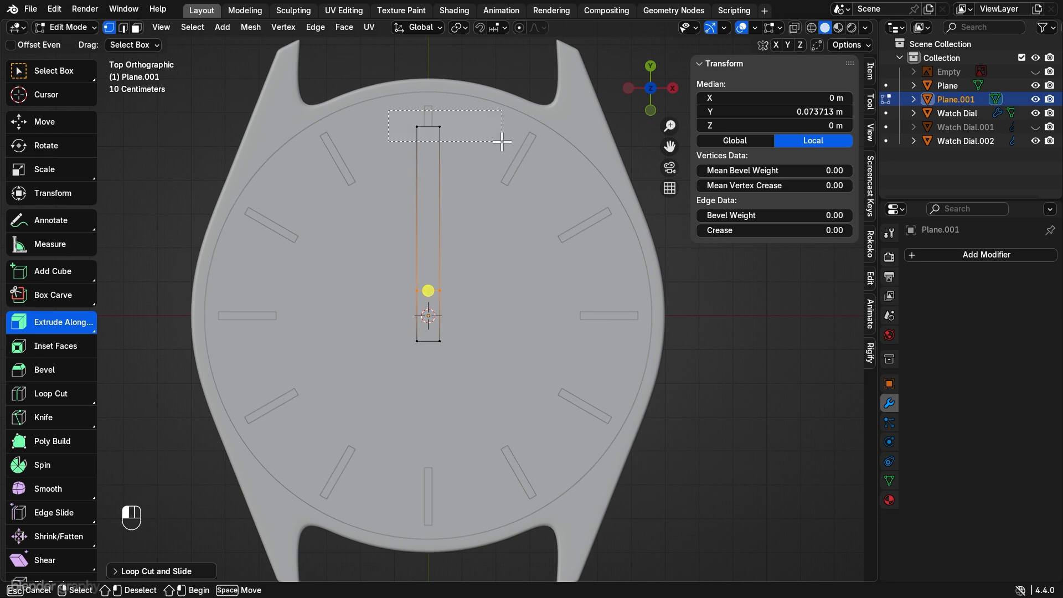
Step: Select the end edges at both tips of the hand and scale them along X to taper the hand
left_click_drag(459, 111, 398, 143)
left_click_drag(391, 334, 561, 361, "shift")
key("s")
key("x")
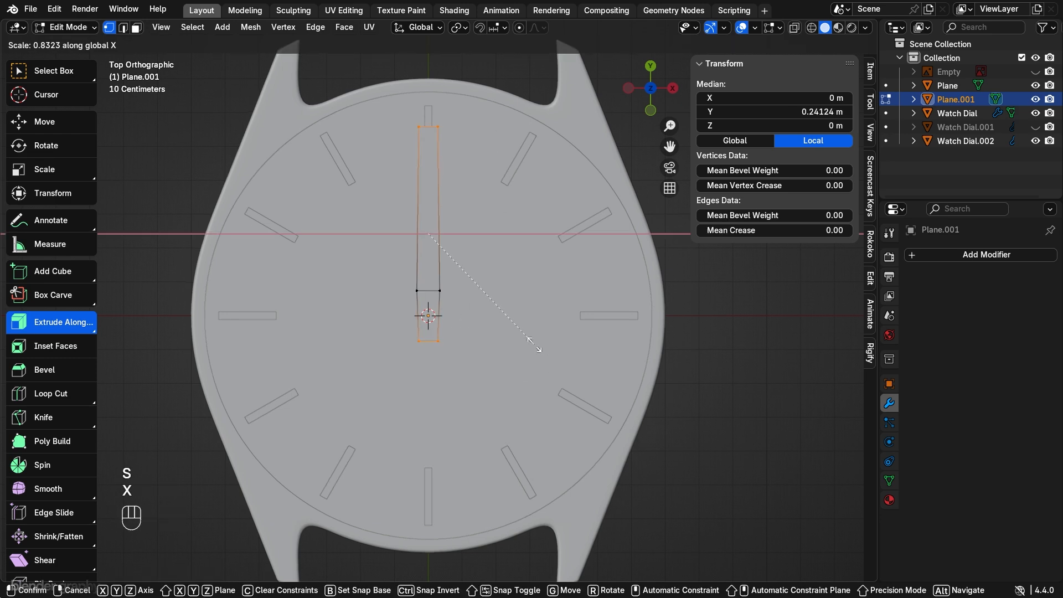
left_click(460, 273)
key("Tab")
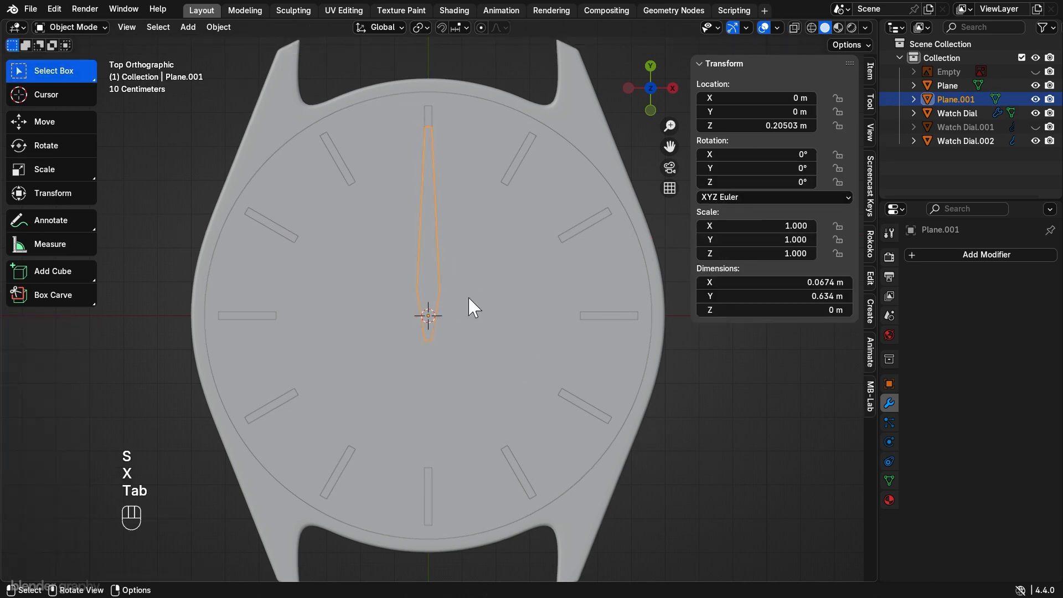
Step: Extrude the whole tapered hand along its normal to a thickness of about 0.0075 m
scroll(469, 303, "up", 2)
middle_click_drag(413, 324, 523, 306)
scroll(524, 310, "up", 2)
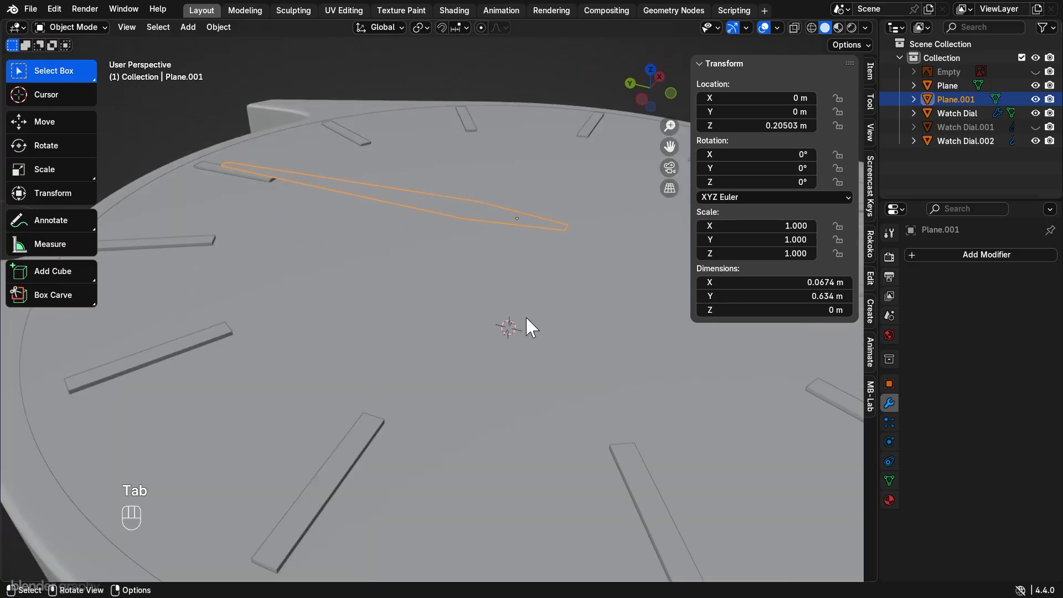
key("Tab")
key("a")
key("e")
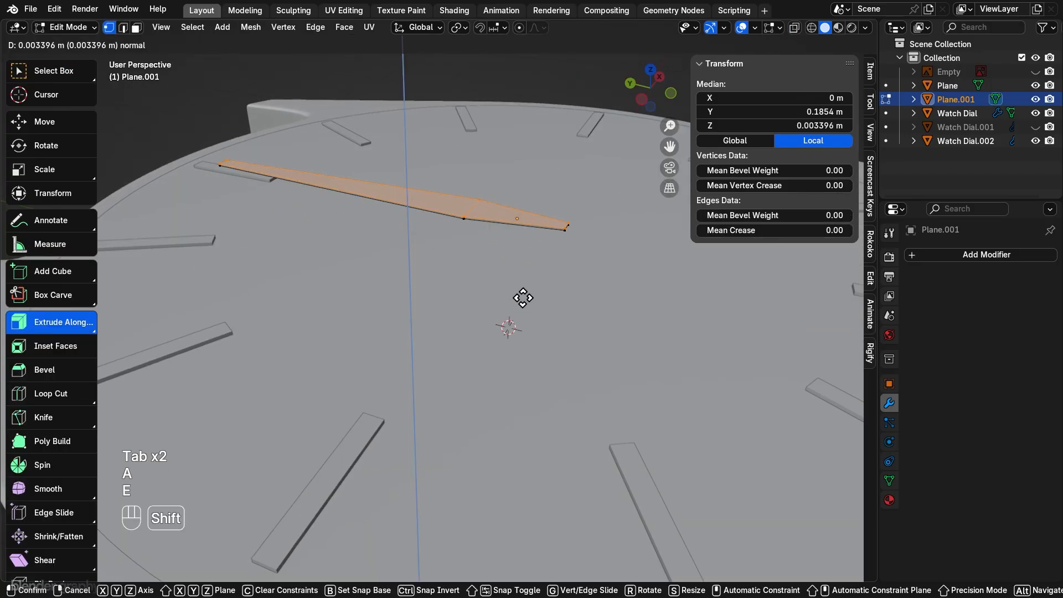
left_click(535, 275)
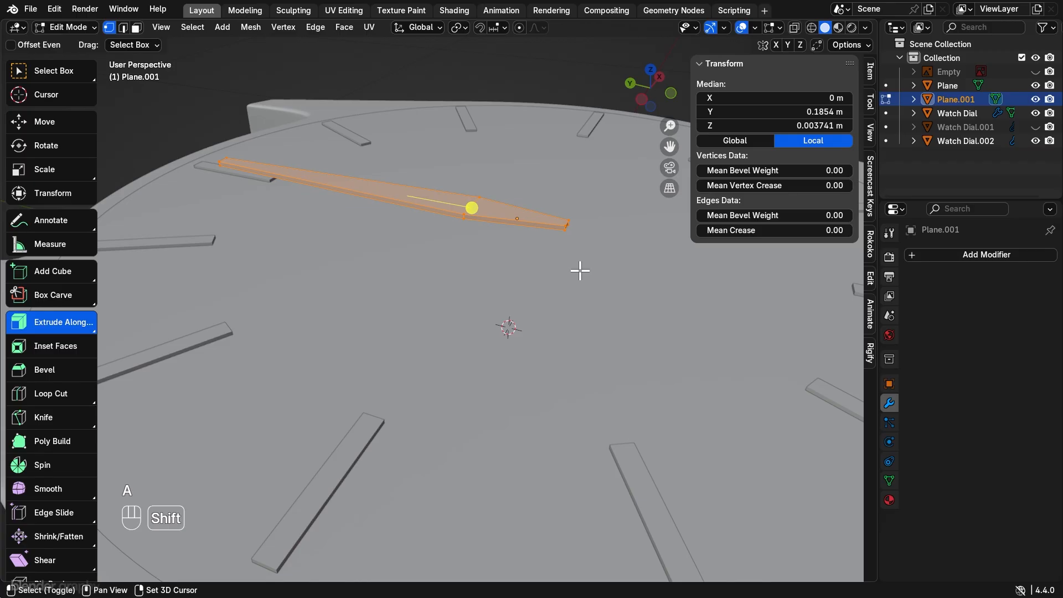
Step: Duplicate the hand in place and rotate the copy around the 3D Cursor in top view to the 2 o'clock marker
key("shift+d")
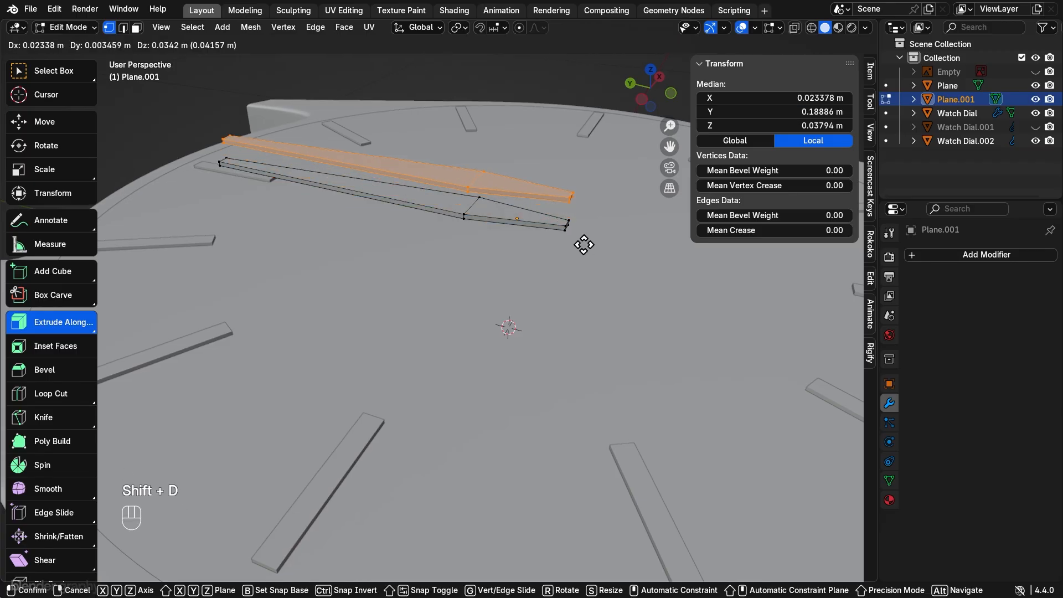
right_click(584, 244)
left_click(459, 27)
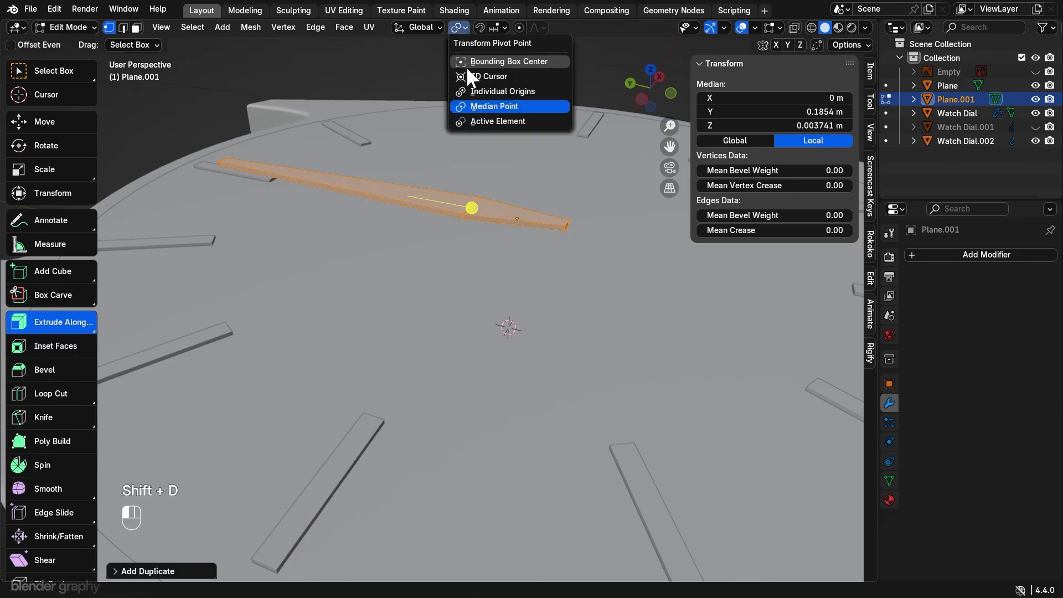
left_click(476, 77)
middle_click_drag(476, 80, 463, 212)
left_click(650, 77)
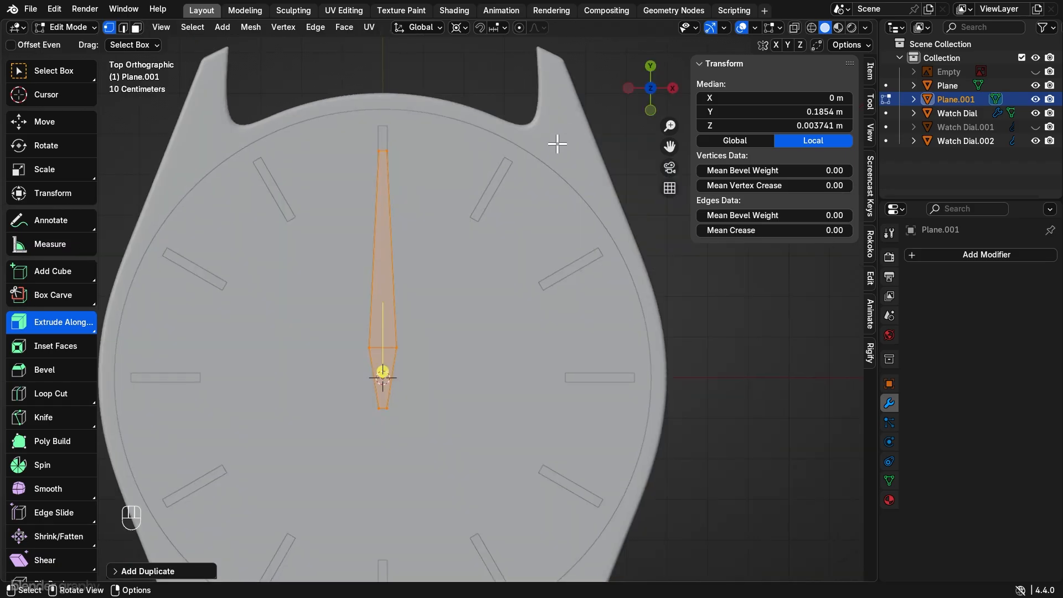
key("r")
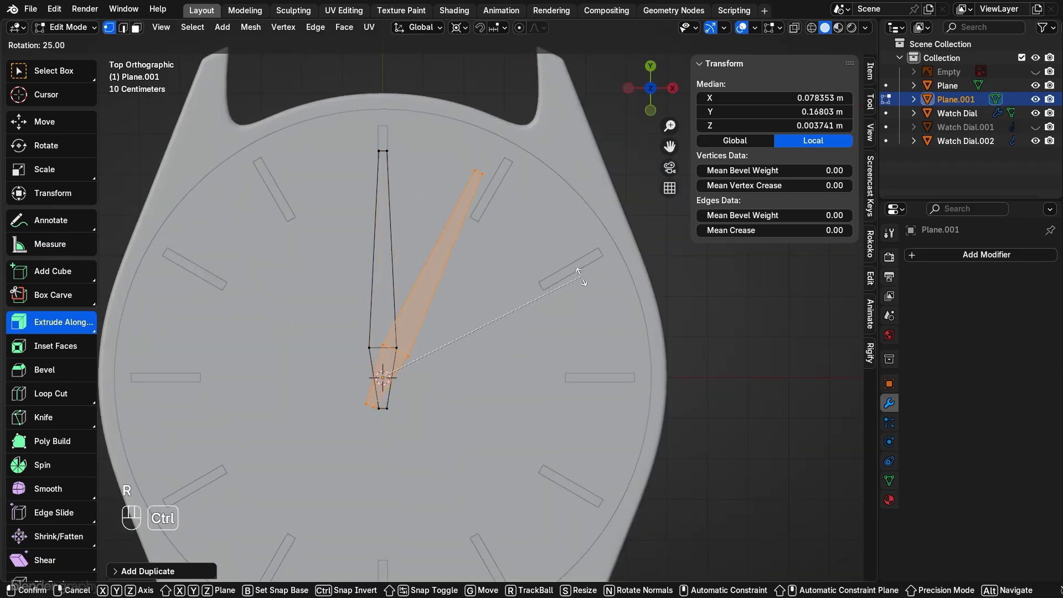
left_click(507, 366)
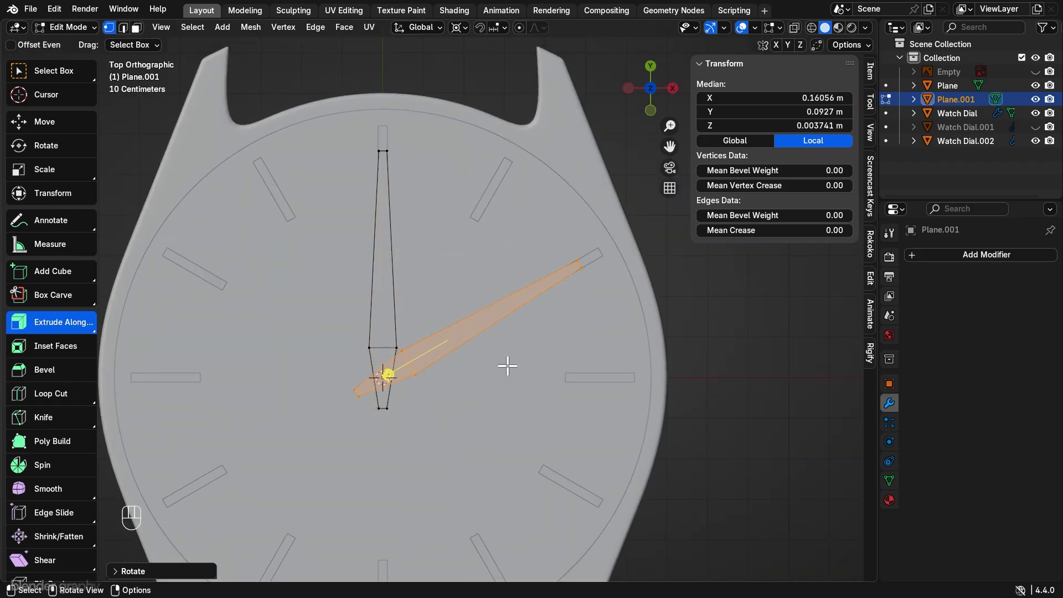
Step: With X-ray on, edge-slide the copied hand's tip inward to about X 0.36 m, Y 0.21 m, making a shorter hour hand
left_click(794, 27)
left_click(579, 264)
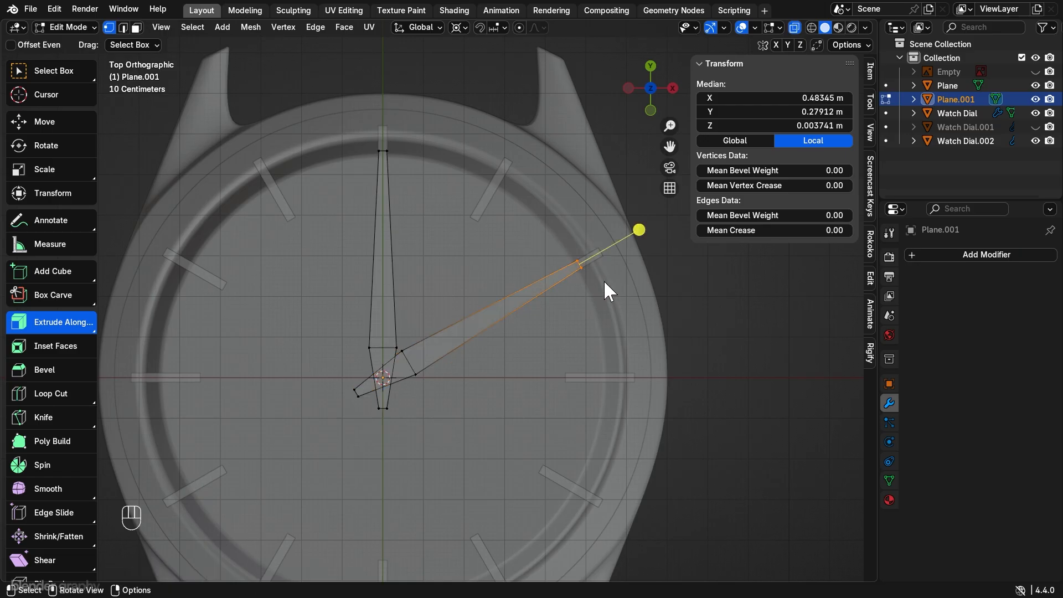
key("g")
key("g")
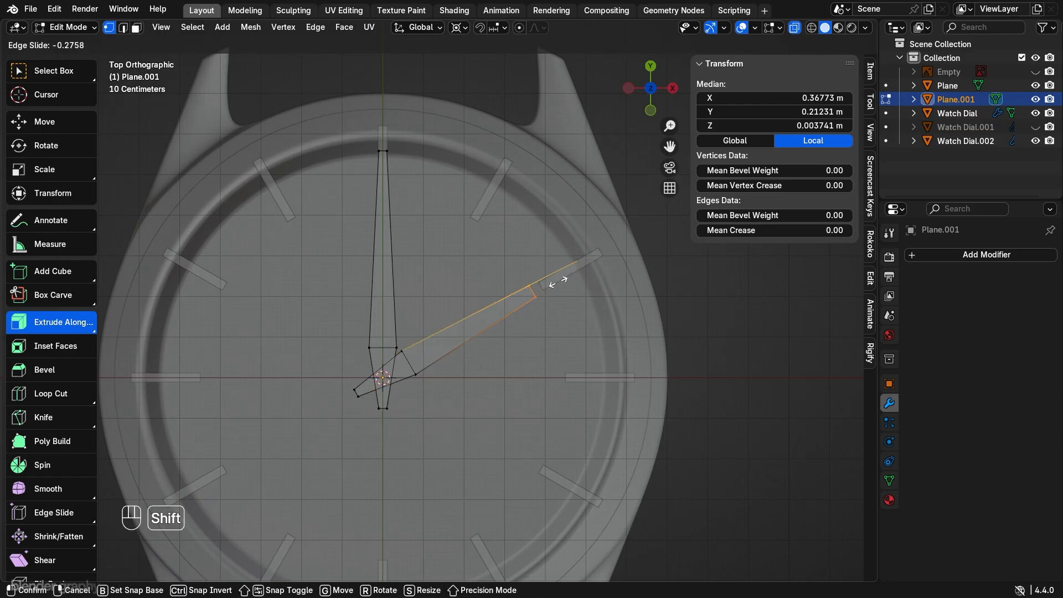
left_click(552, 293)
scroll(526, 239, "down", 1)
key("Tab")
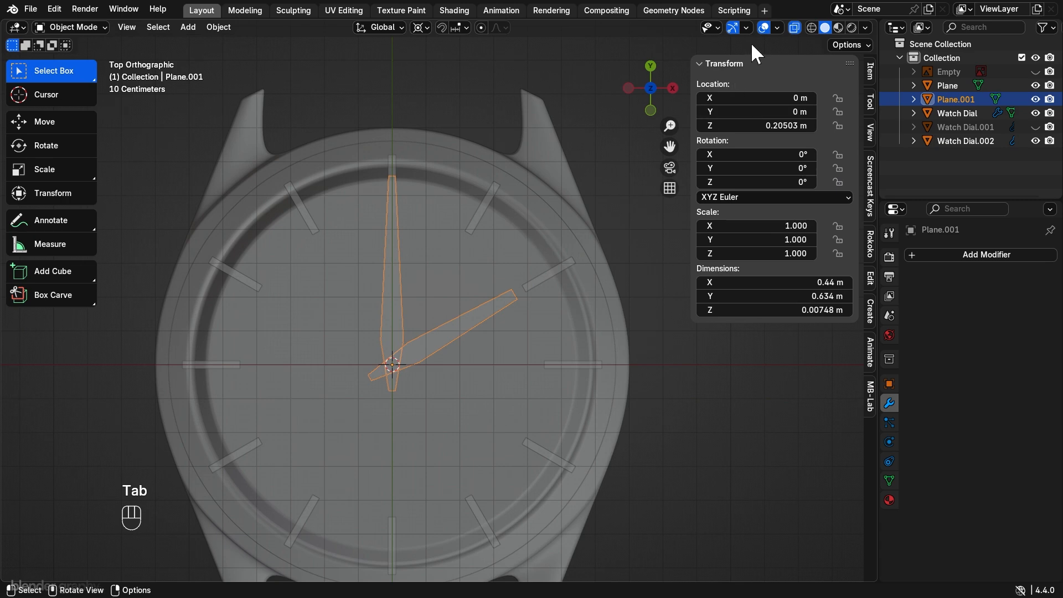
Step: In Edit Mode with X-ray off, select all linked geometry of the short hour hand
middle_click_drag(442, 415, 520, 234)
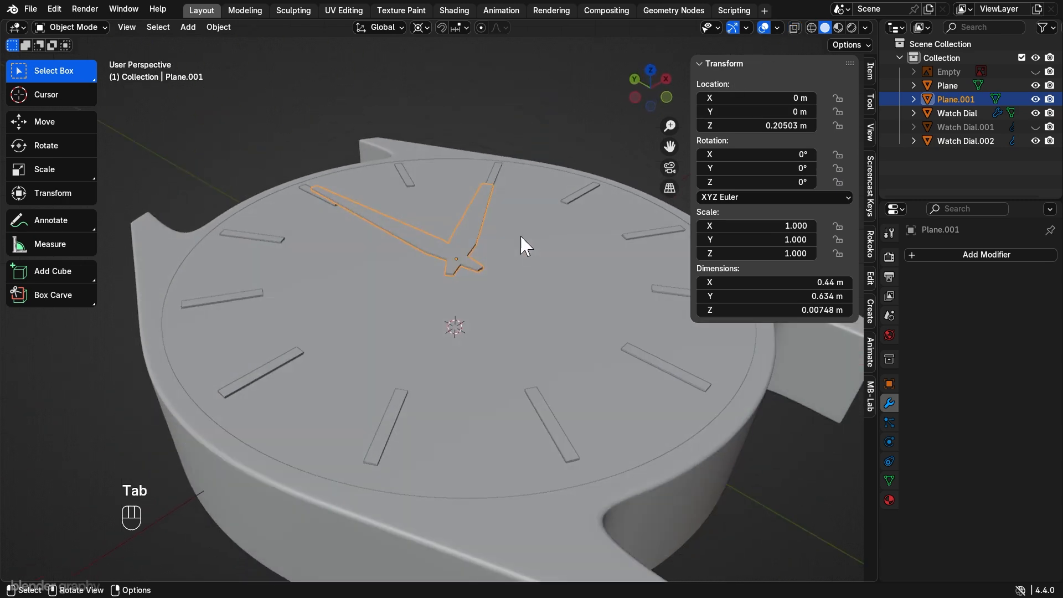
scroll(491, 297, "up", 3)
key("Tab")
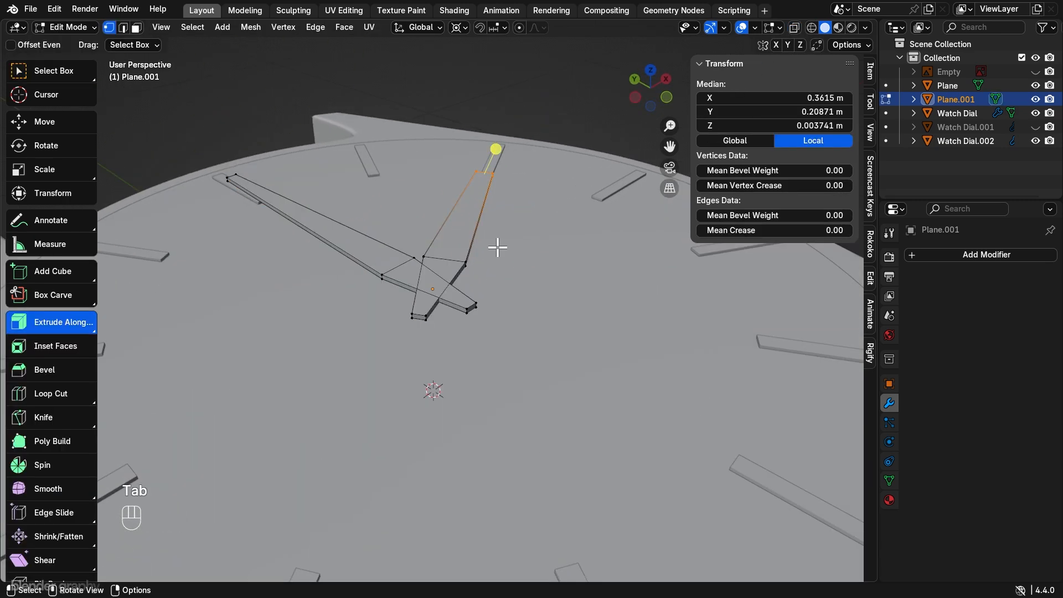
left_click(529, 106)
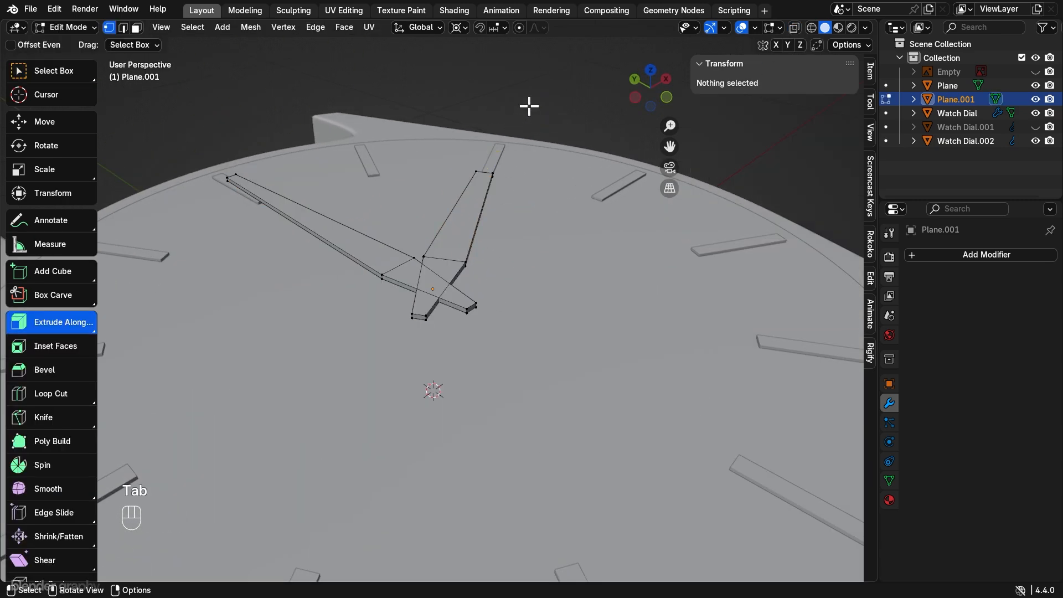
left_click(491, 171)
key("l")
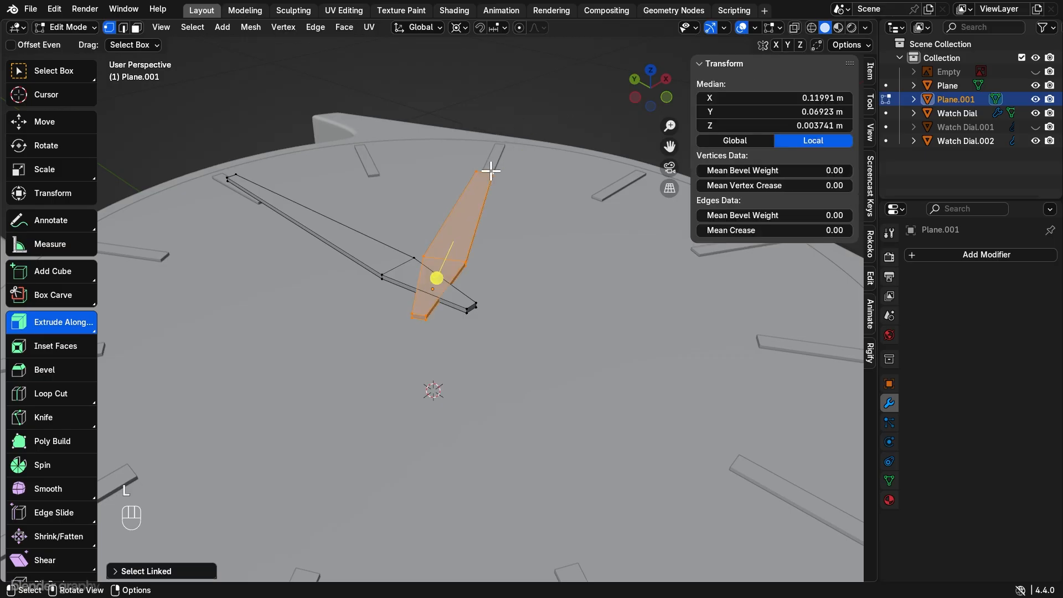
middle_click_drag(406, 206, 485, 222)
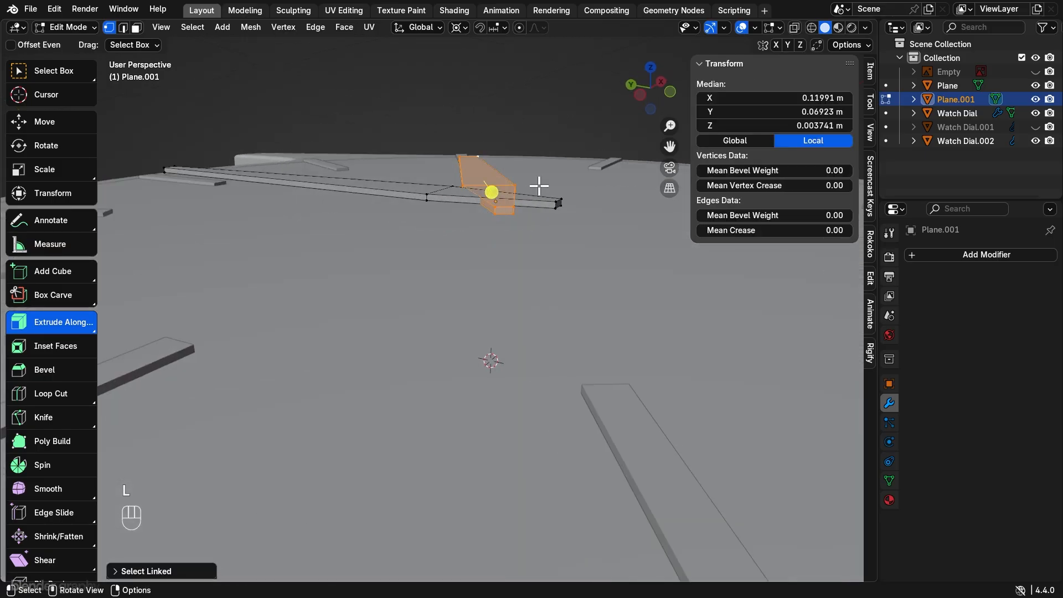
key("g")
key("x")
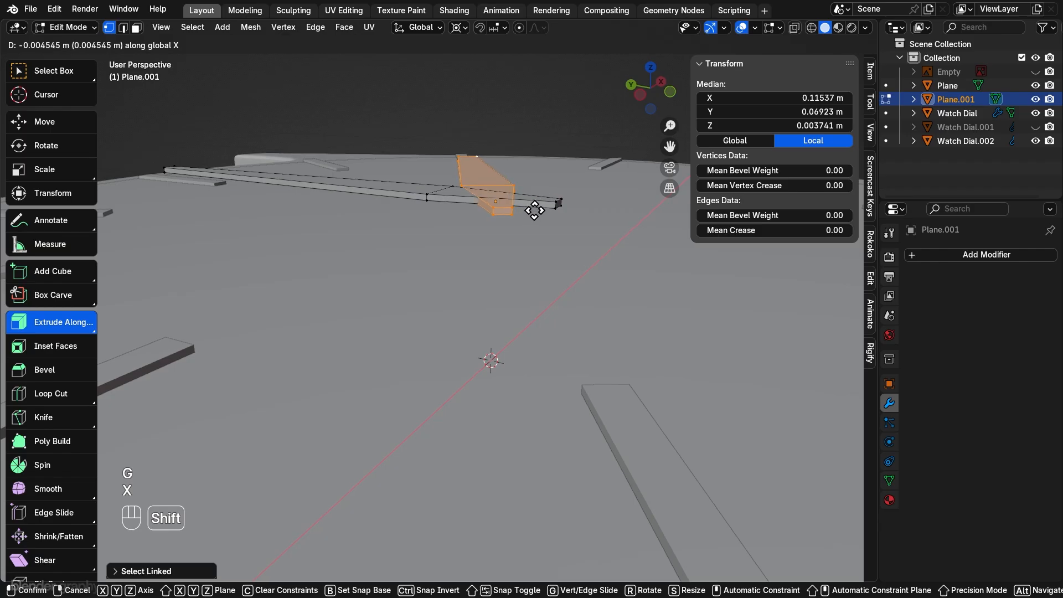
left_click(533, 212)
Step: Lower the hour hand along Z by about 0.0104 m so it sits beneath the long hand
key("g")
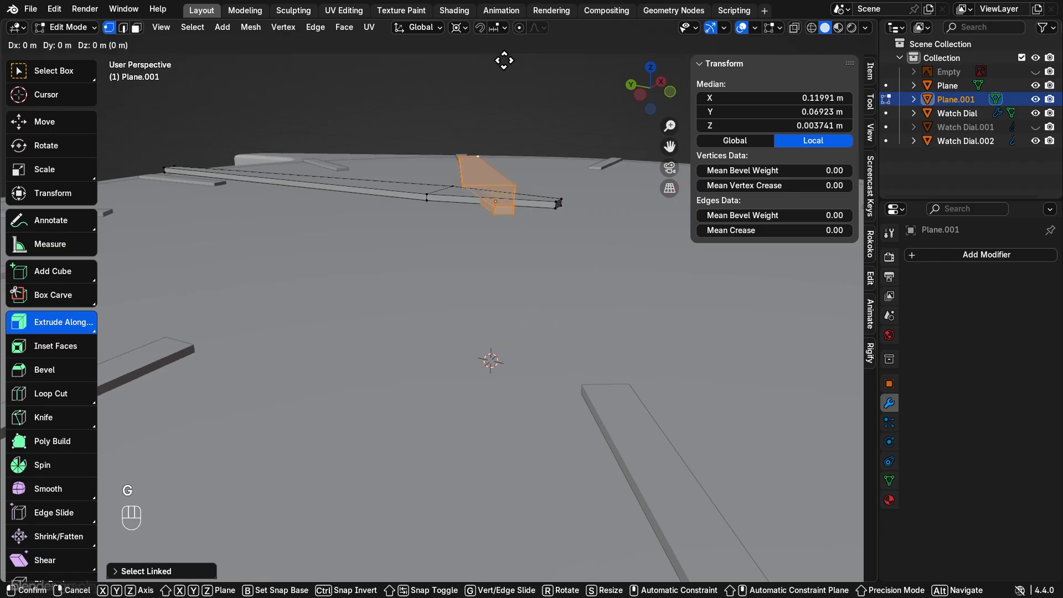
key("z")
left_click(511, 121)
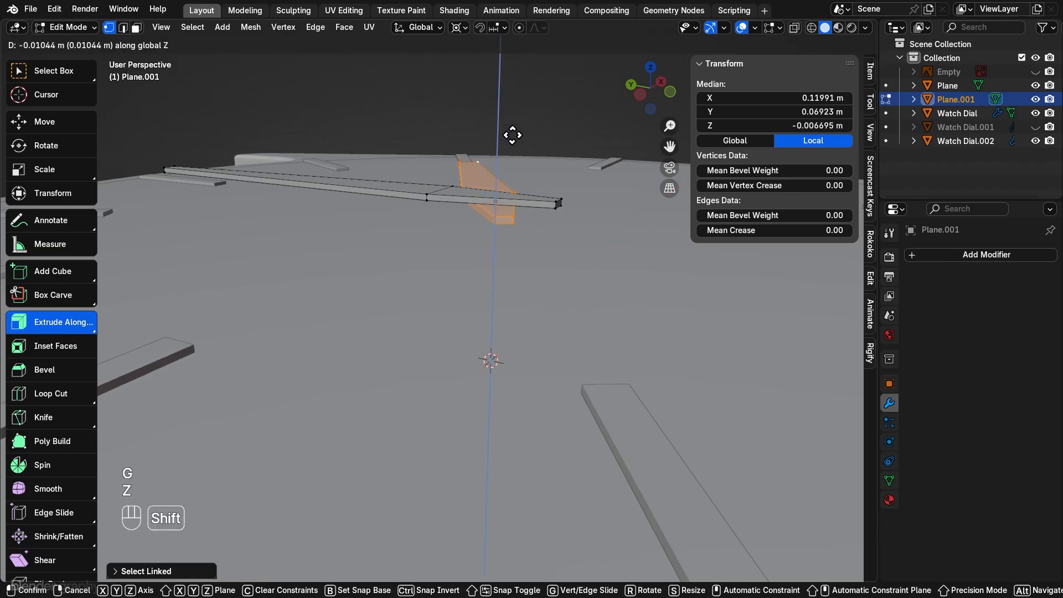
key("Tab")
Step: Add a mesh cylinder at the dial's centre and scale it down in Edit Mode to fit inside the watch
scroll(497, 133, "down", 3)
key("shift+a")
mouse_move(493, 131)
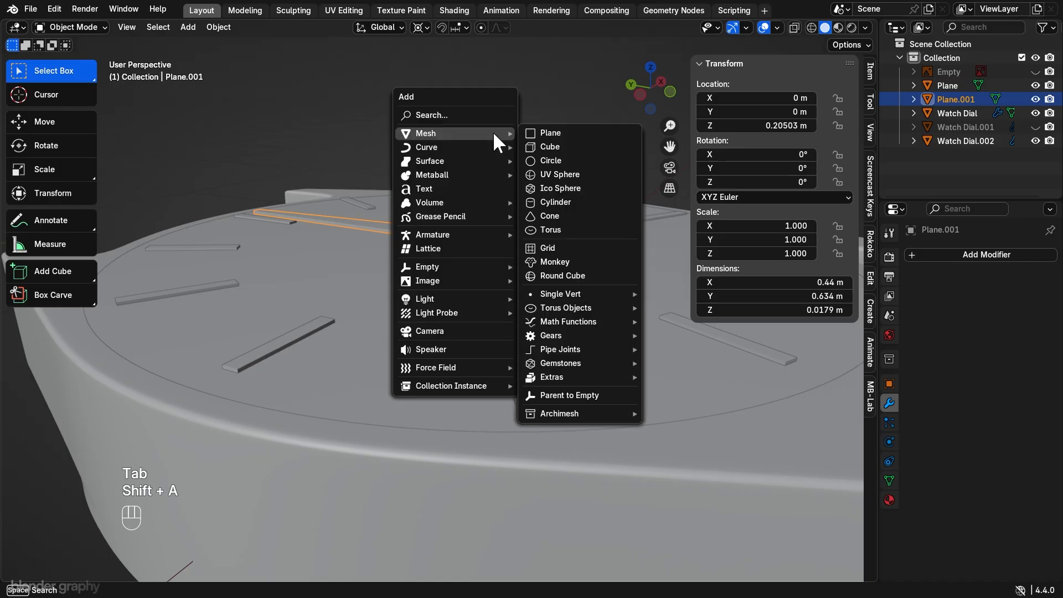
left_click(546, 201)
key("Tab")
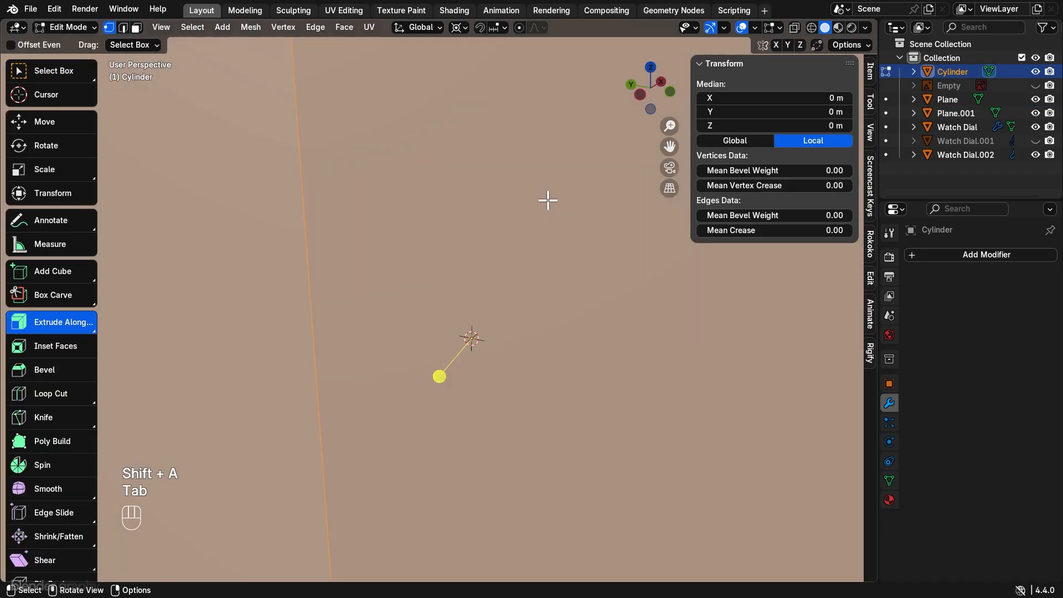
scroll(548, 222, "down", 5)
key("s")
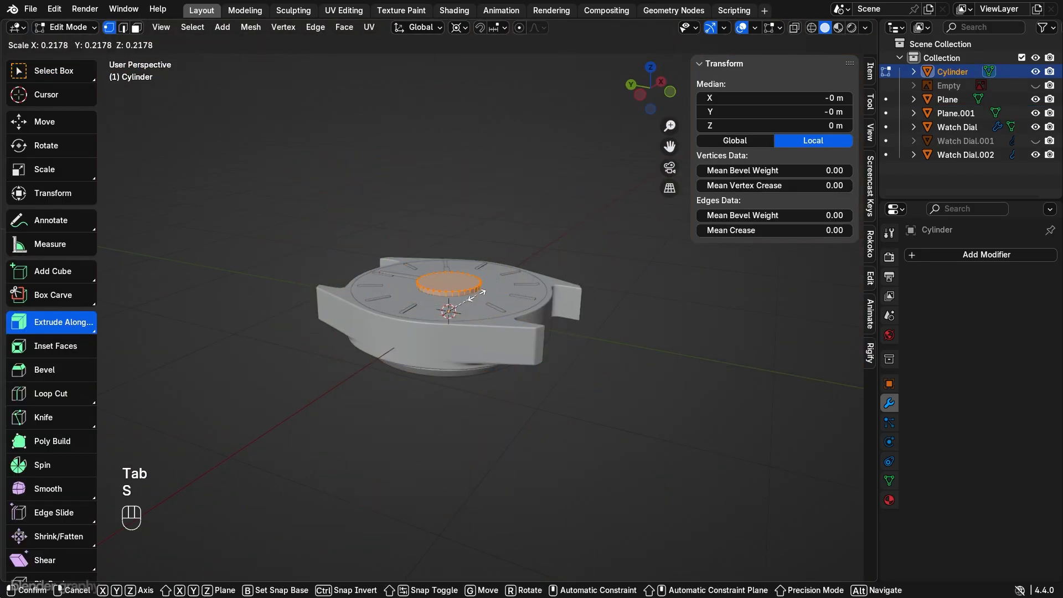
left_click(419, 352)
Step: In the left side view with X-ray on, scale the cylinder down further to a small block at the origin
scroll(419, 352, "up", 2)
left_click(639, 95)
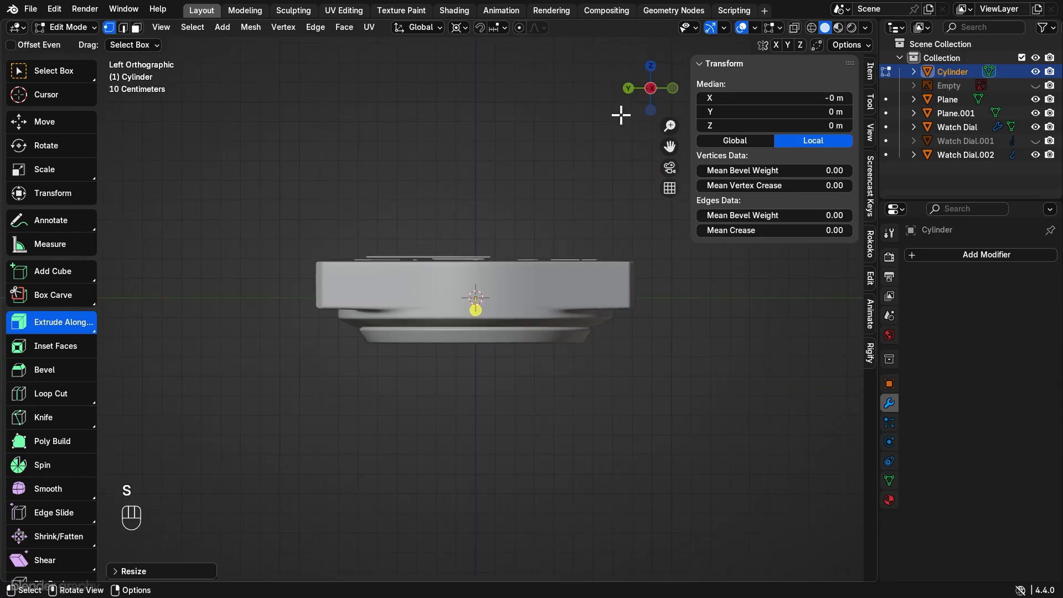
scroll(522, 234, "up", 3)
left_click(794, 28)
scroll(571, 223, "up", 3)
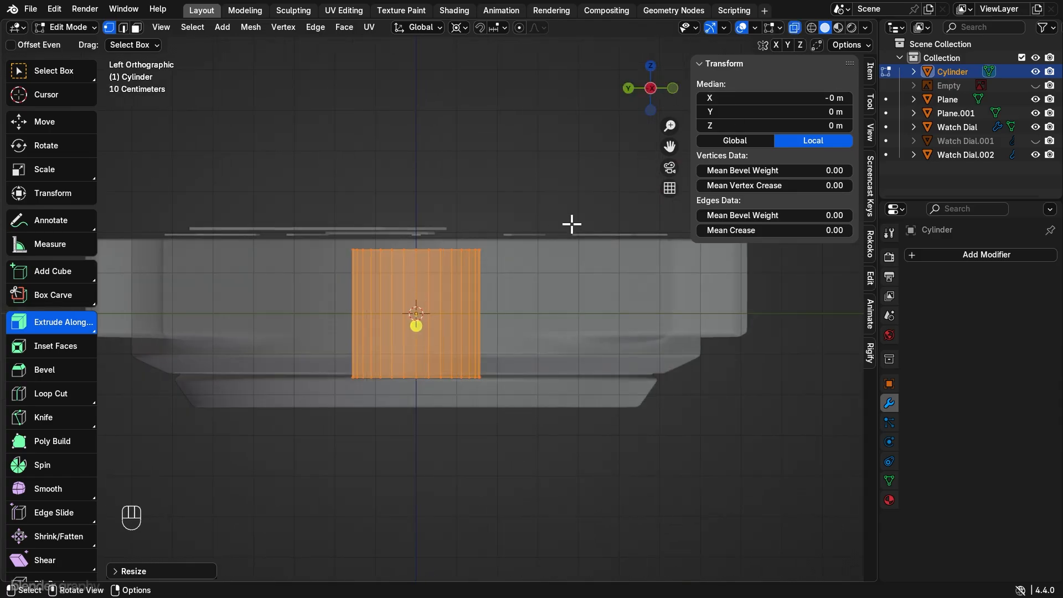
key("s")
left_click(437, 280)
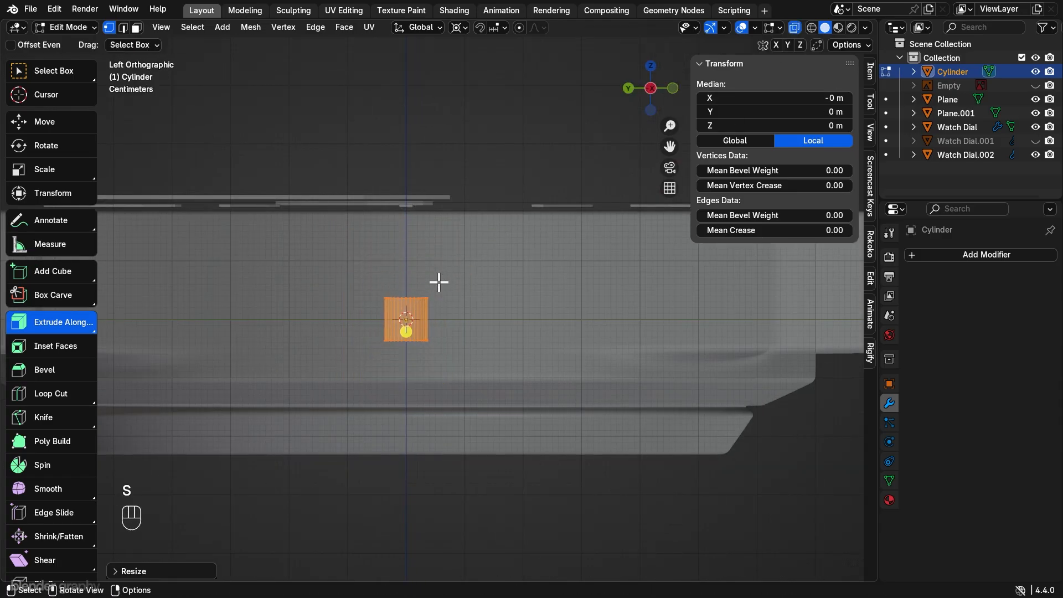
Step: Stretch the cylinder along Z and scale it down to a pin about 0.02 m wide and 0.067 m tall
key("s")
key("z")
left_click(470, 188)
key("s")
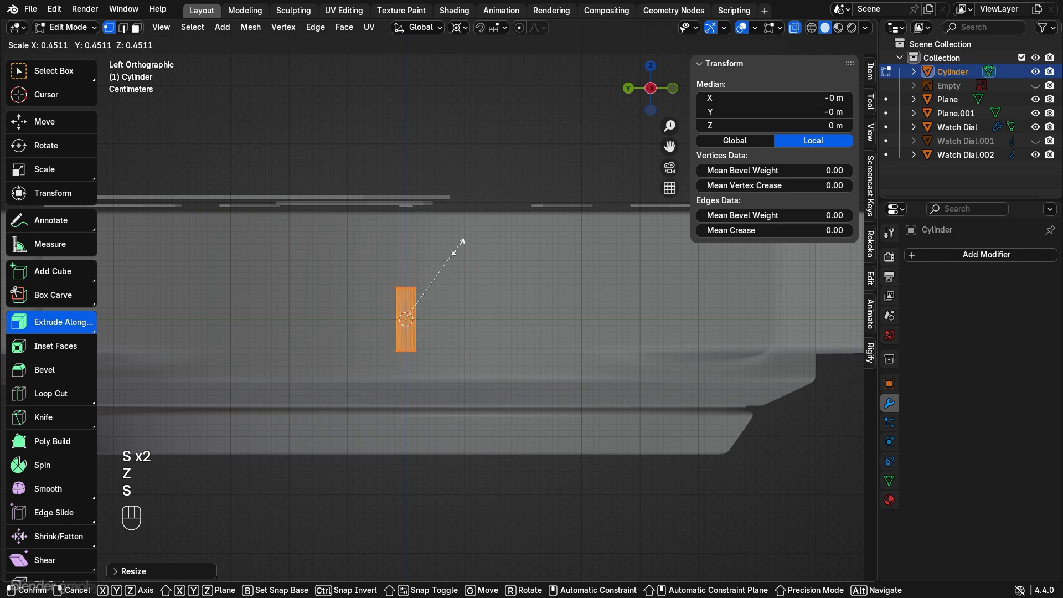
left_click(437, 271)
Step: Move the pin up along Z to about 0.162 m, just under the watch hands
key("g")
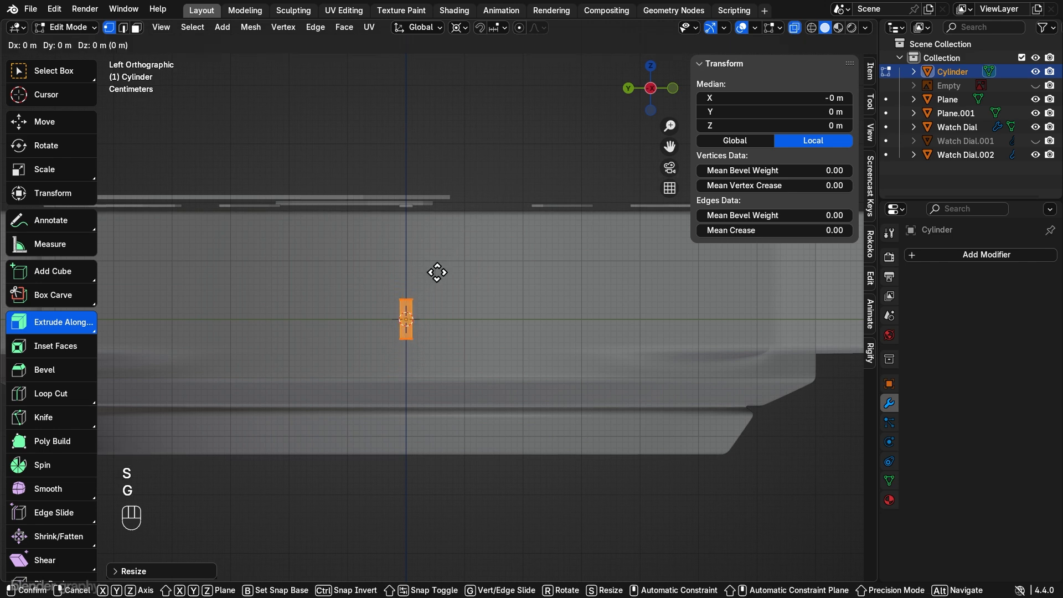
key("z")
left_click(451, 126)
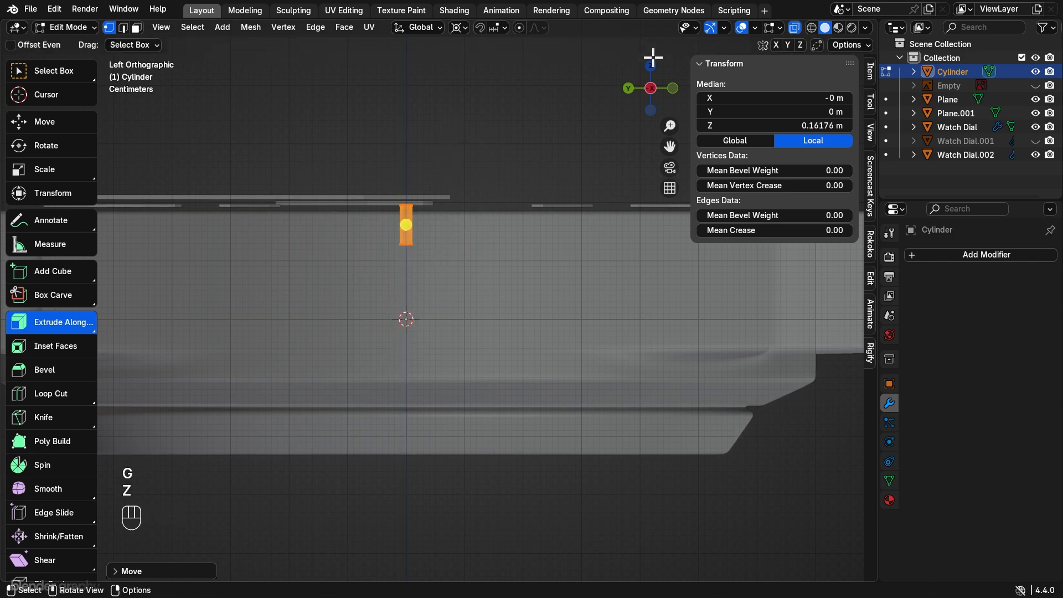
Step: With X-ray off, raise the centre pin a little more along Z through the two hands and return to Object Mode
left_click(794, 27)
middle_click_drag(551, 152, 466, 265)
key("g")
key("z")
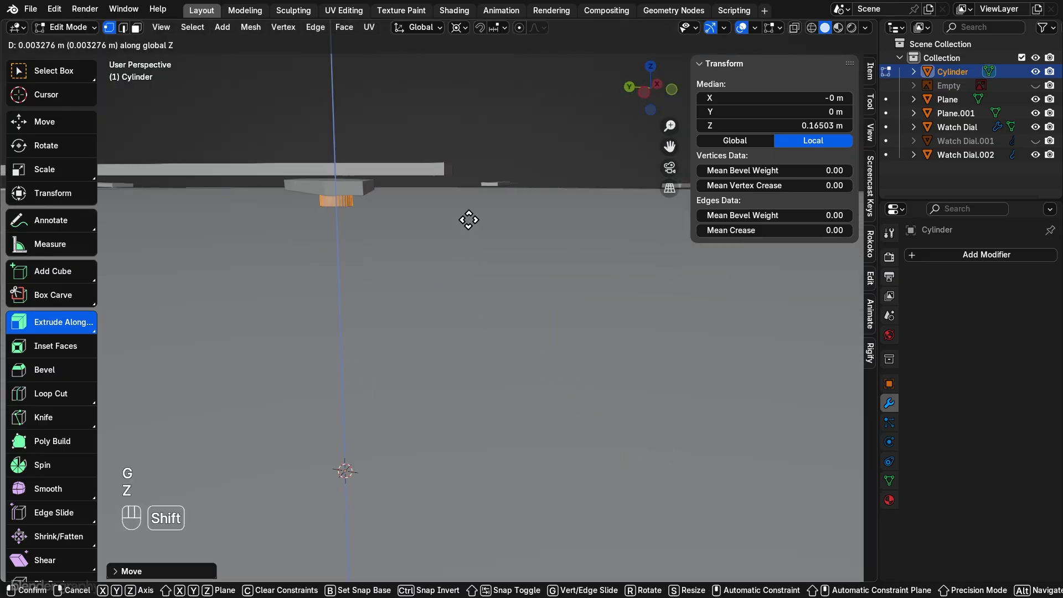
left_click(477, 114)
key("Tab")
middle_click_drag(474, 111, 437, 290)
scroll(410, 324, "down", 2)
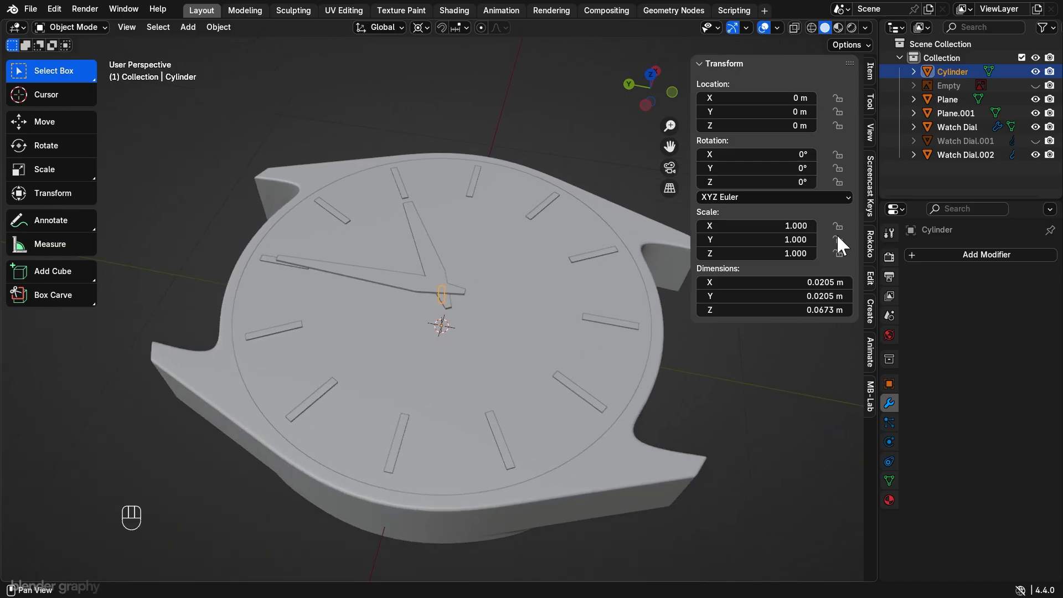
Step: Unhide the Empty holding the reference drawing and bring the watch into view from above against it
left_click(1035, 86)
scroll(589, 298, "down", 2)
middle_click_drag(588, 298, 456, 356)
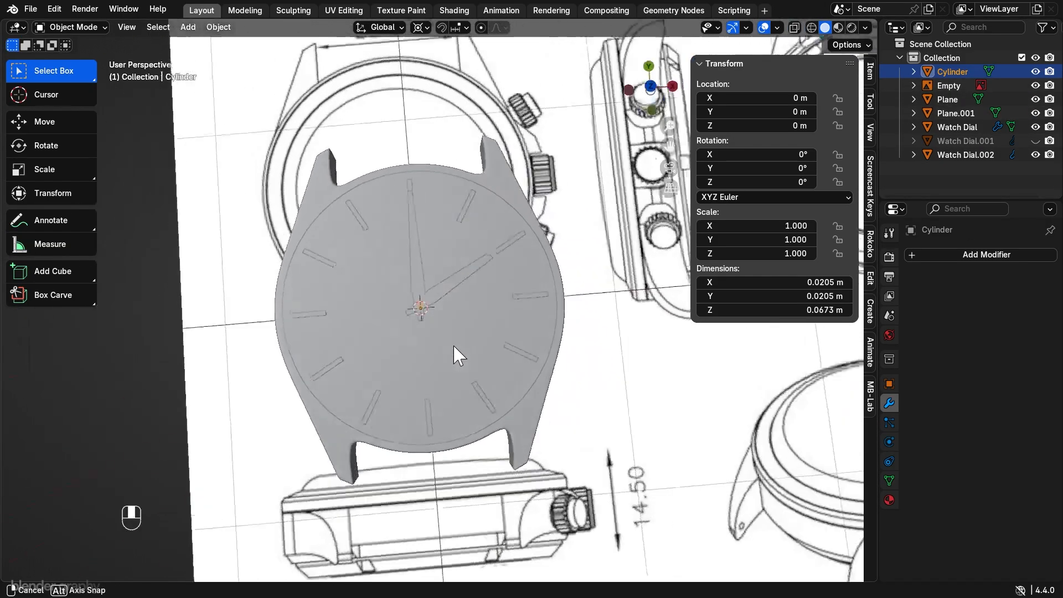
Step: Add two horizontal loop cuts around the side wall of the Watch Dial case, leaving them unslid
left_click(651, 88)
scroll(479, 302, "up", 2)
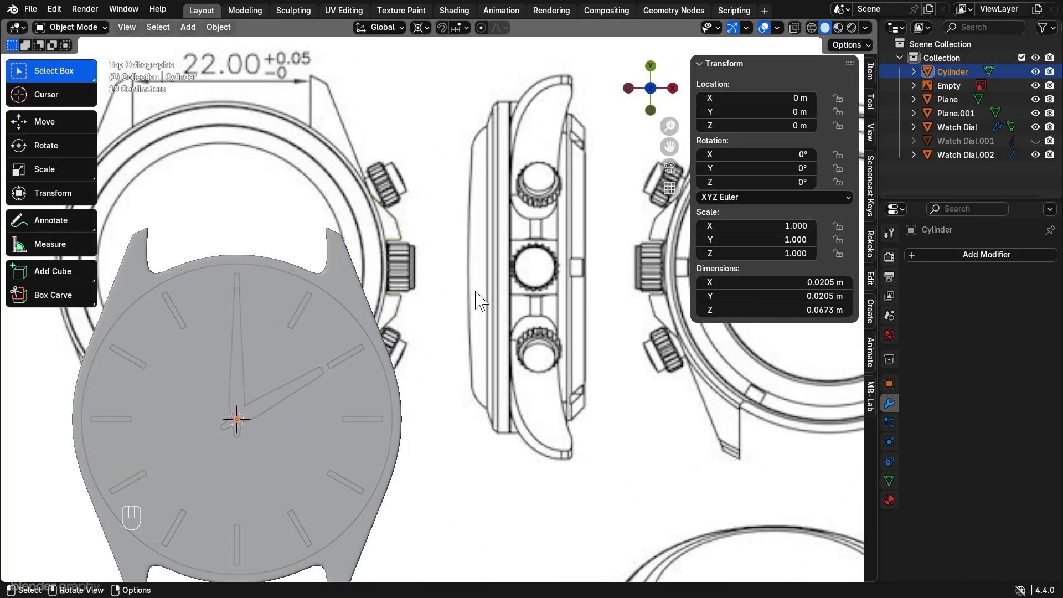
middle_click_drag(479, 301, 515, 321)
left_click(446, 264)
key("Tab")
key("ctrl+r")
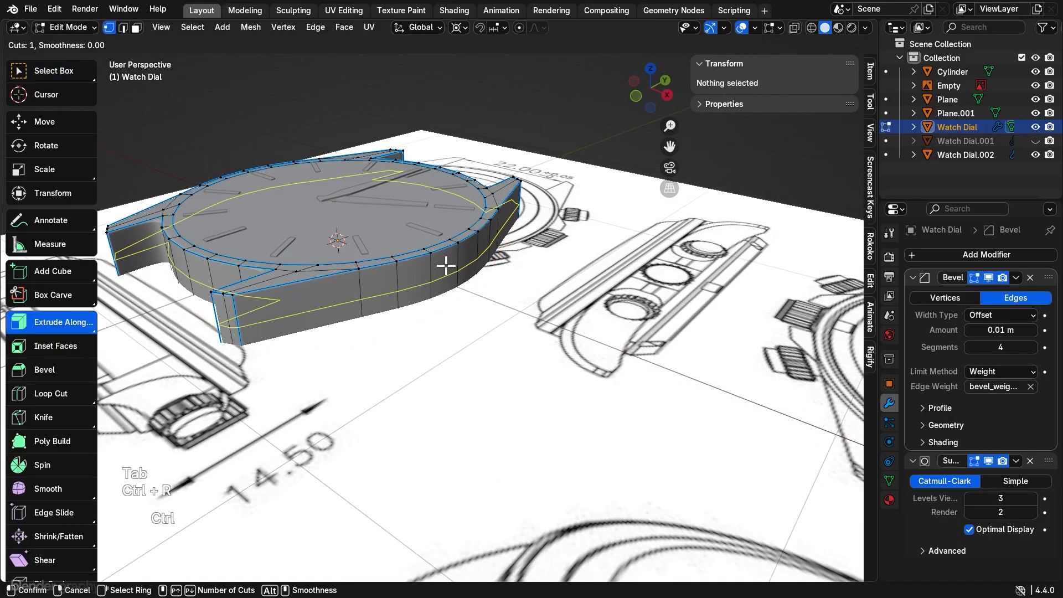
left_click(446, 263)
right_click(447, 263)
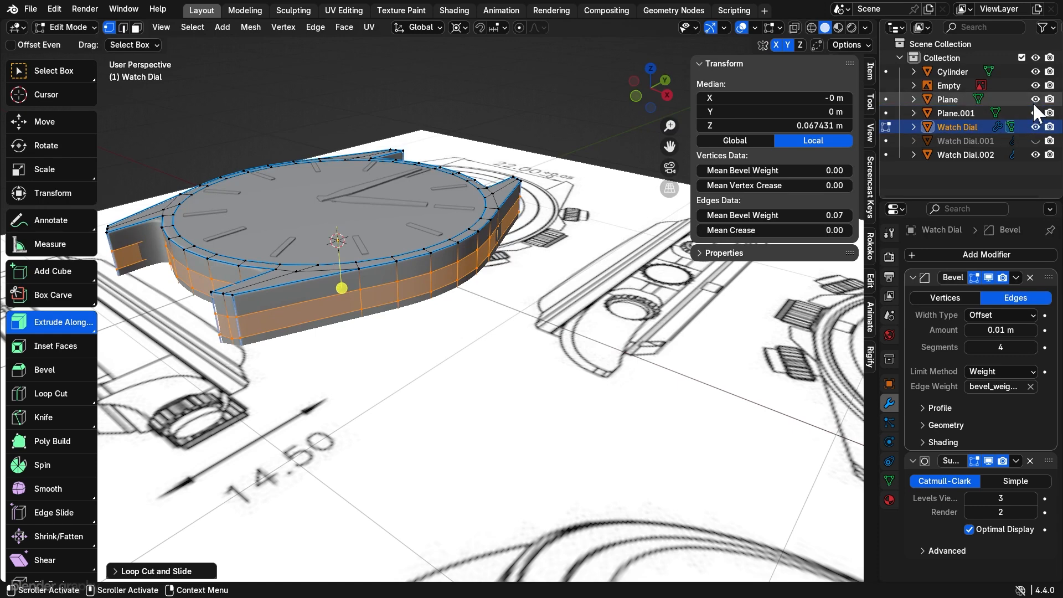
Step: Hide the Empty and extrude two middle-band side faces on the crown side of the case outward by about 0.08 m
left_click(1035, 84)
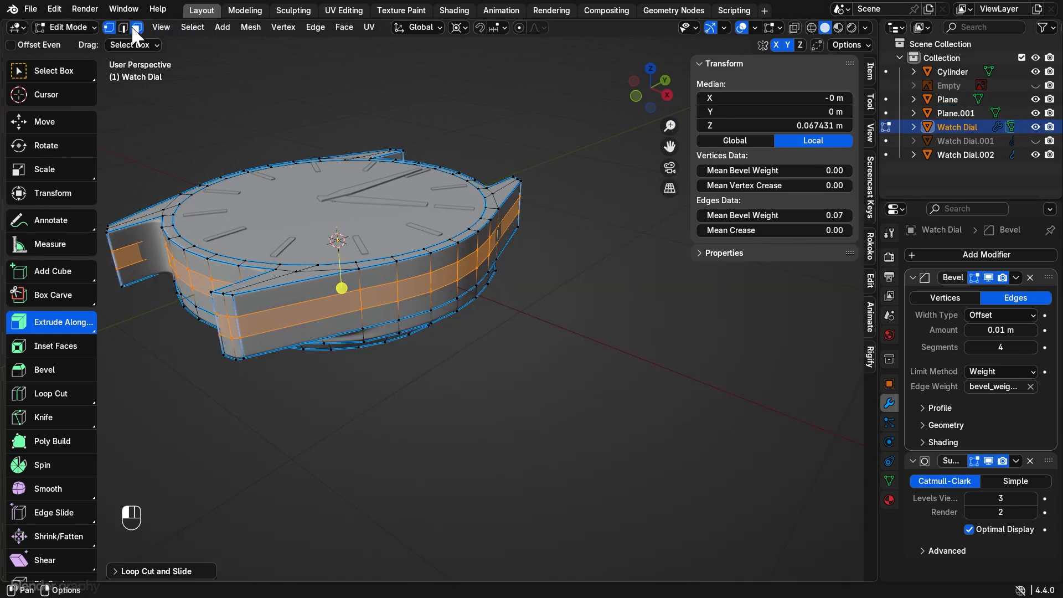
left_click(396, 299)
middle_click_drag(397, 299, 463, 311)
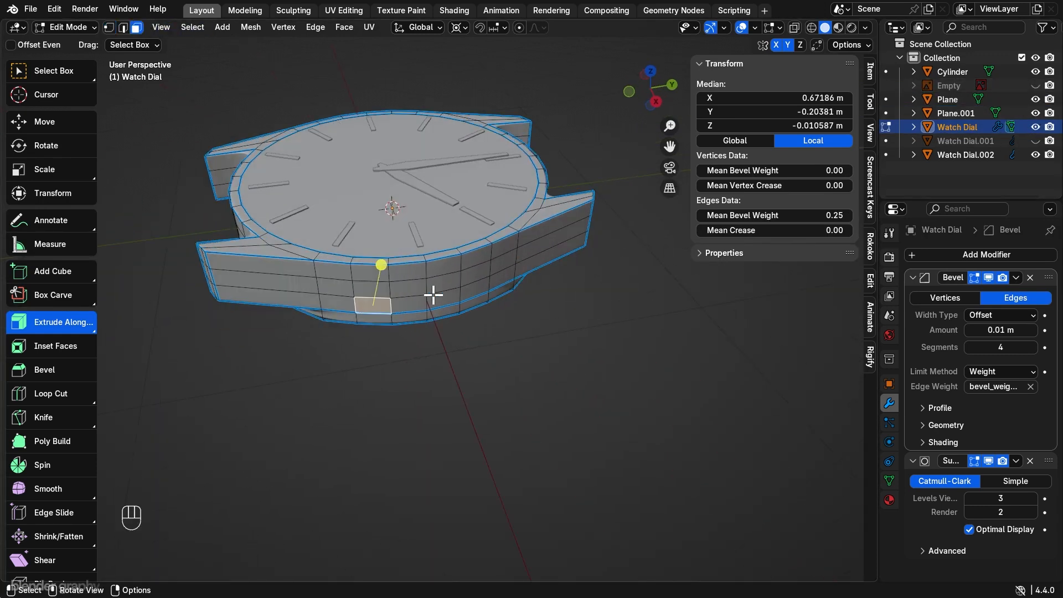
left_click(371, 289)
left_click(487, 272, "shift")
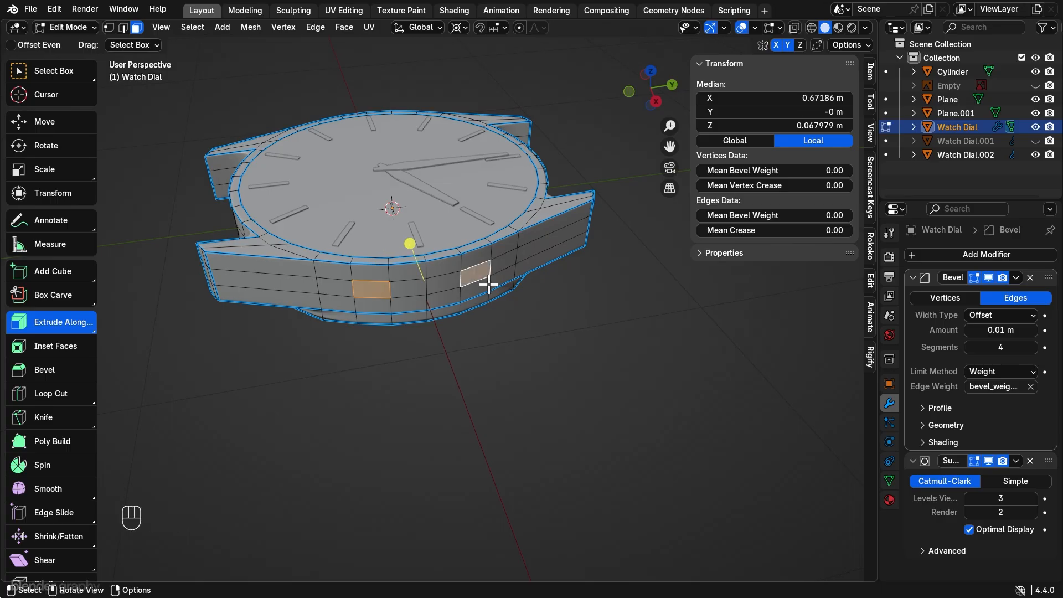
middle_click_drag(487, 280, 468, 268)
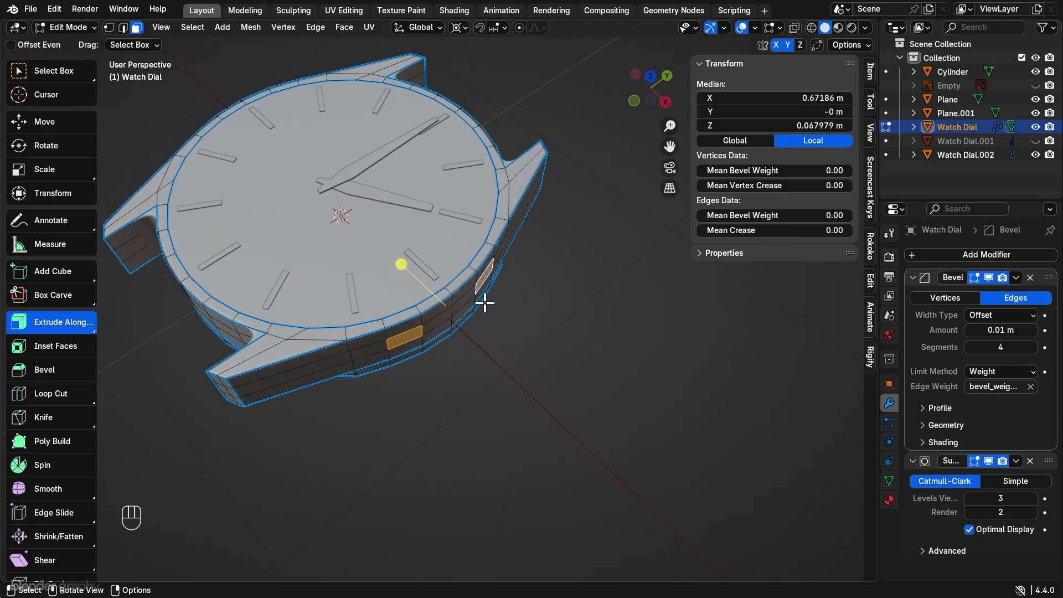
key("e")
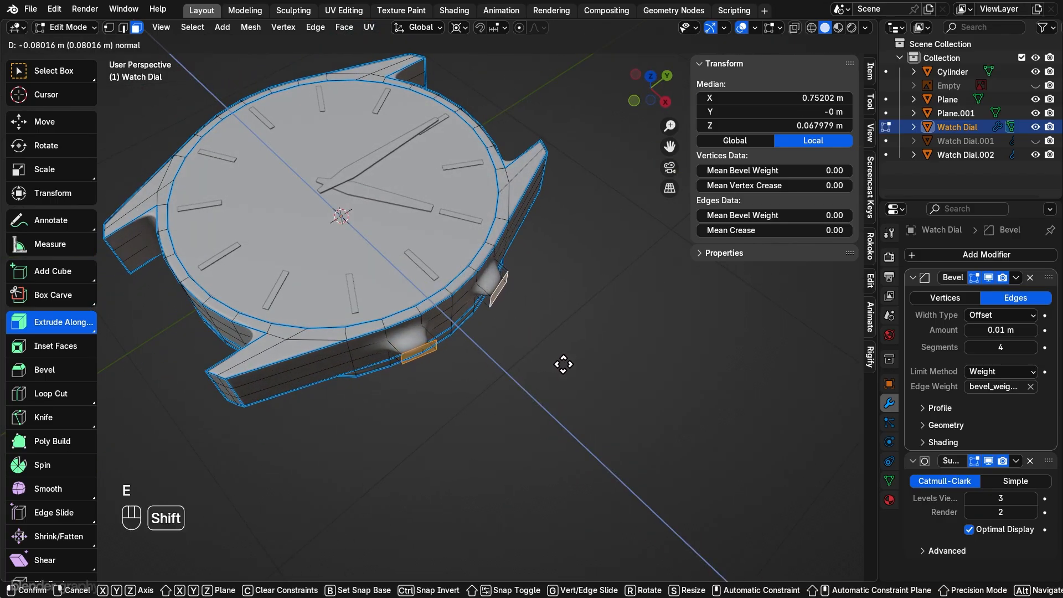
left_click(563, 365)
middle_click_drag(565, 367, 500, 339)
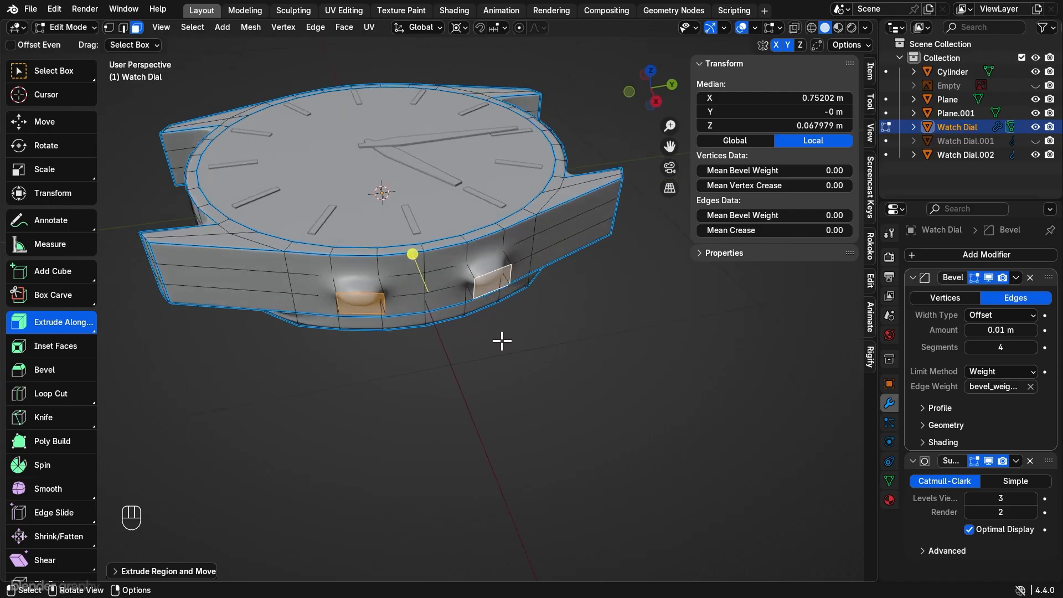
Step: Give all segments of the two horizontal edge loops around the case side a mean bevel weight of 1
left_click(123, 27)
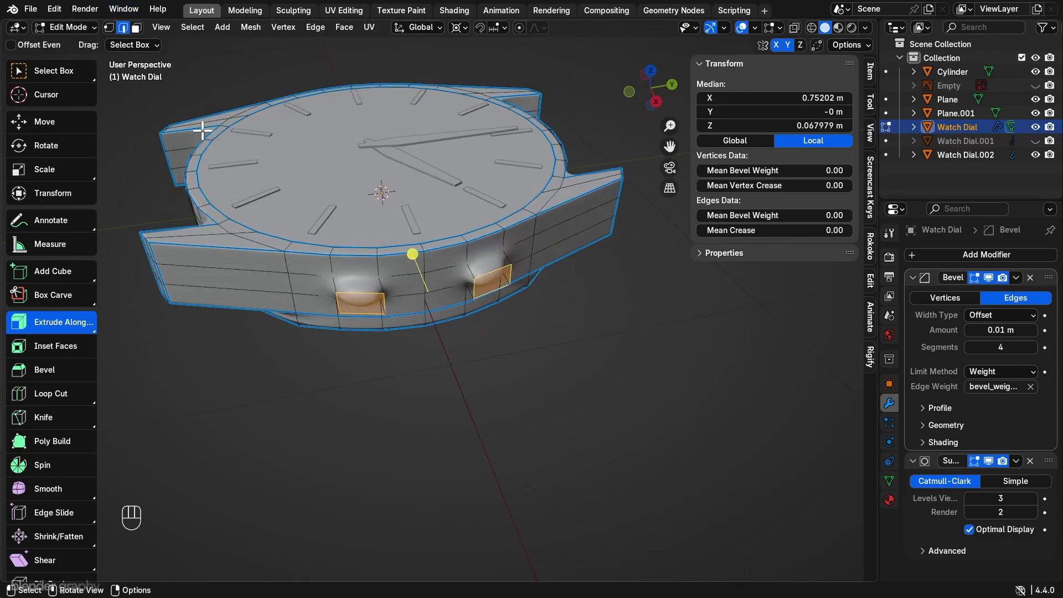
left_click(313, 277, "alt")
left_click(405, 273, "alt+shift")
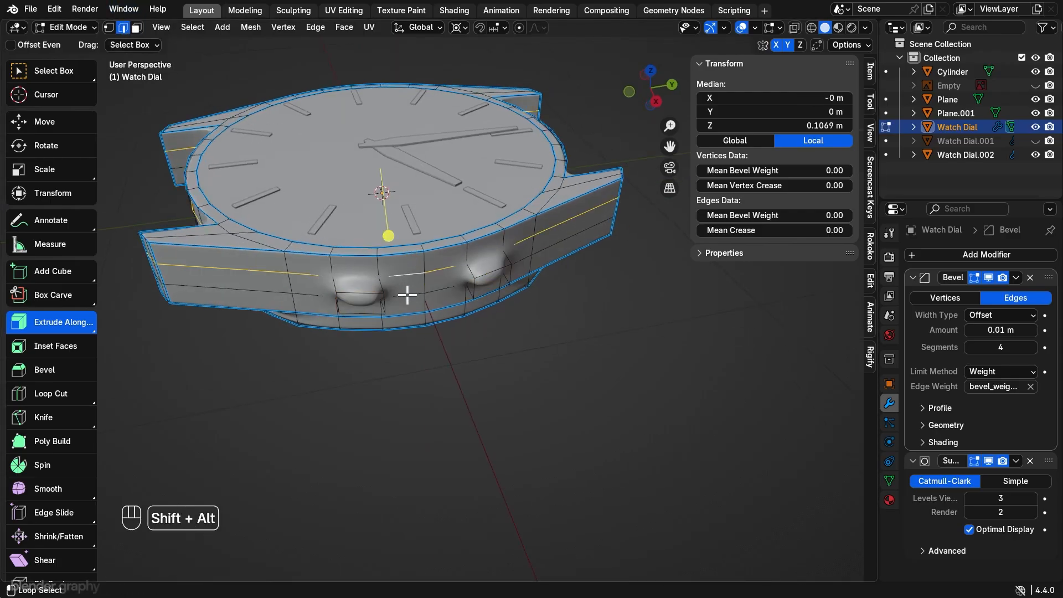
left_click(406, 295, "alt+shift")
left_click(285, 295, "alt+shift")
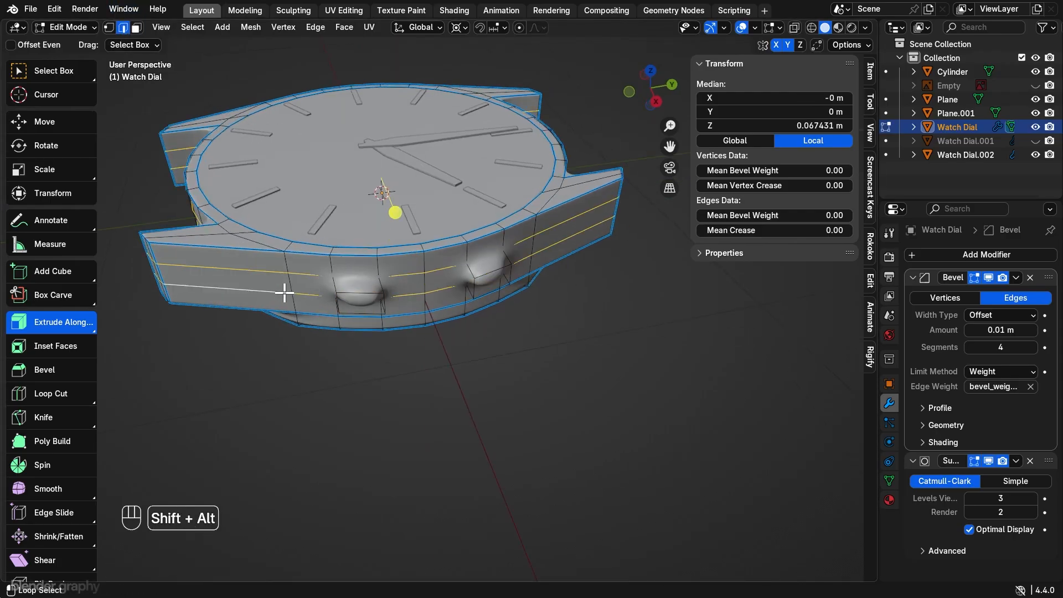
left_click(839, 217)
key("Return")
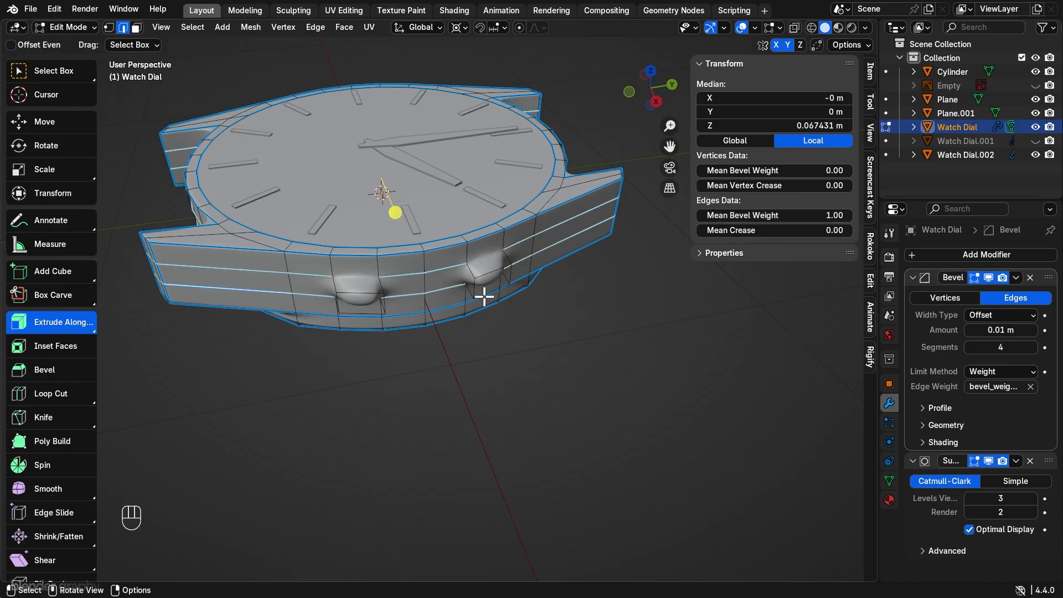
Step: Set the mean bevel weight to 1 on the outer face edges of both extruded side blocks
left_click(366, 302)
middle_click_drag(372, 311, 404, 322)
left_click(385, 327, "shift")
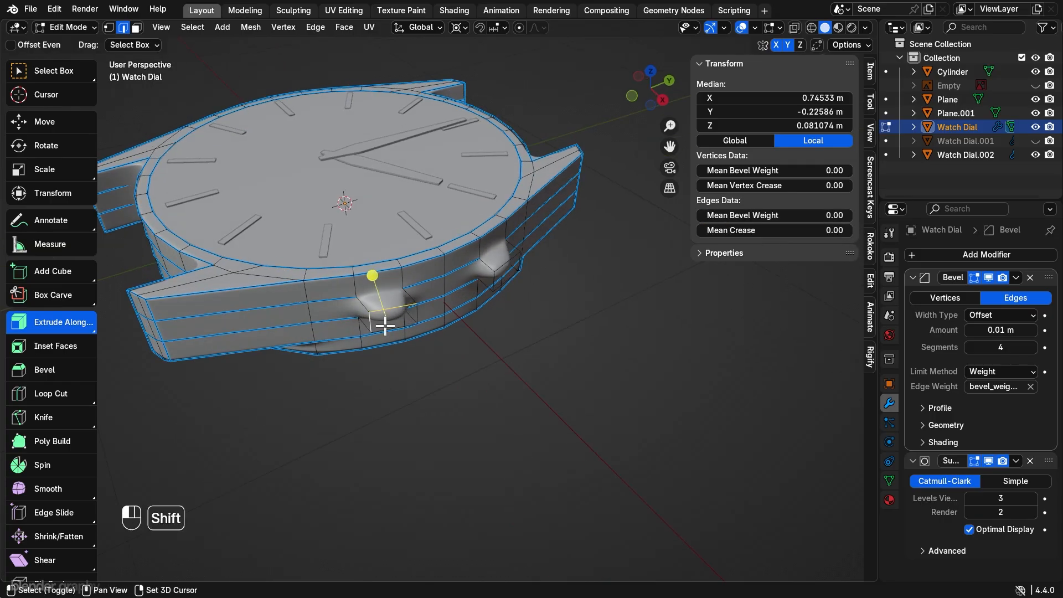
left_click(416, 317, "shift")
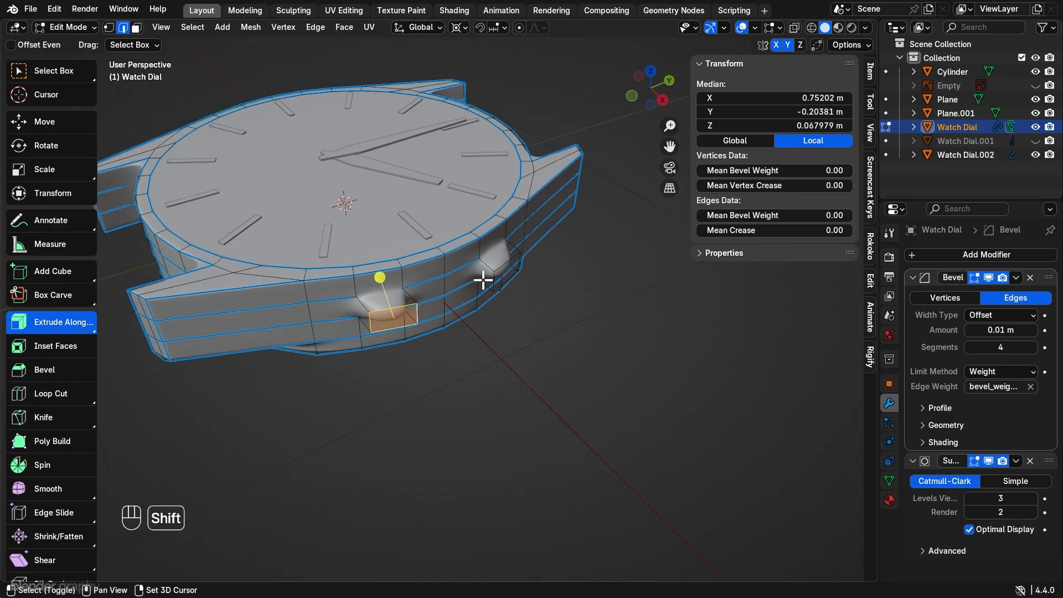
left_click(514, 275, "shift")
left_click(510, 275, "shift")
middle_click_drag(532, 275, 517, 263)
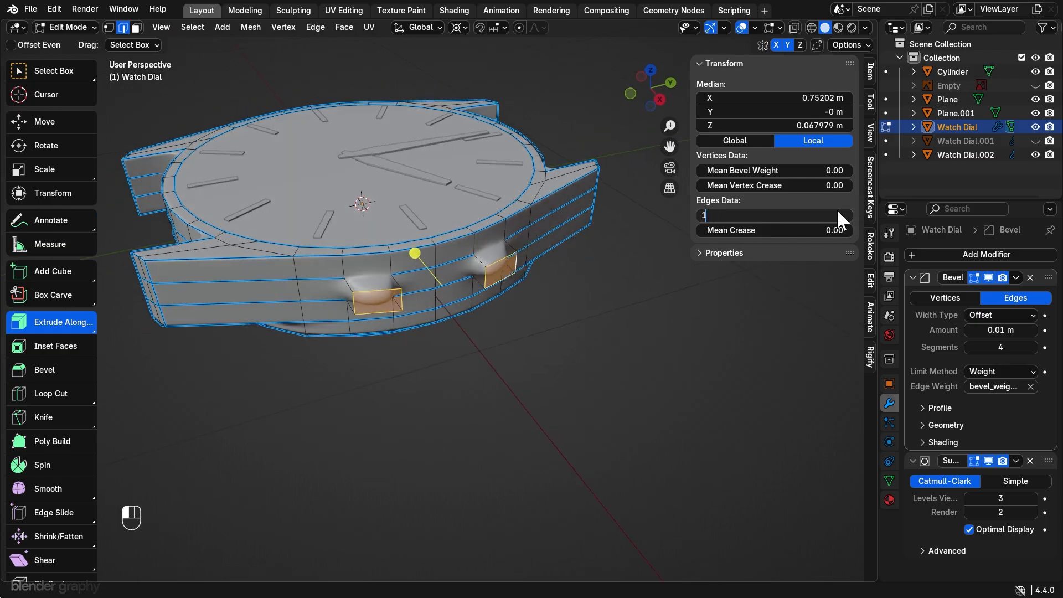
key("Return")
Step: Set the mean bevel weight to 1 on the edges joining both side blocks to the case and check the shape in Object Mode
left_click(403, 297)
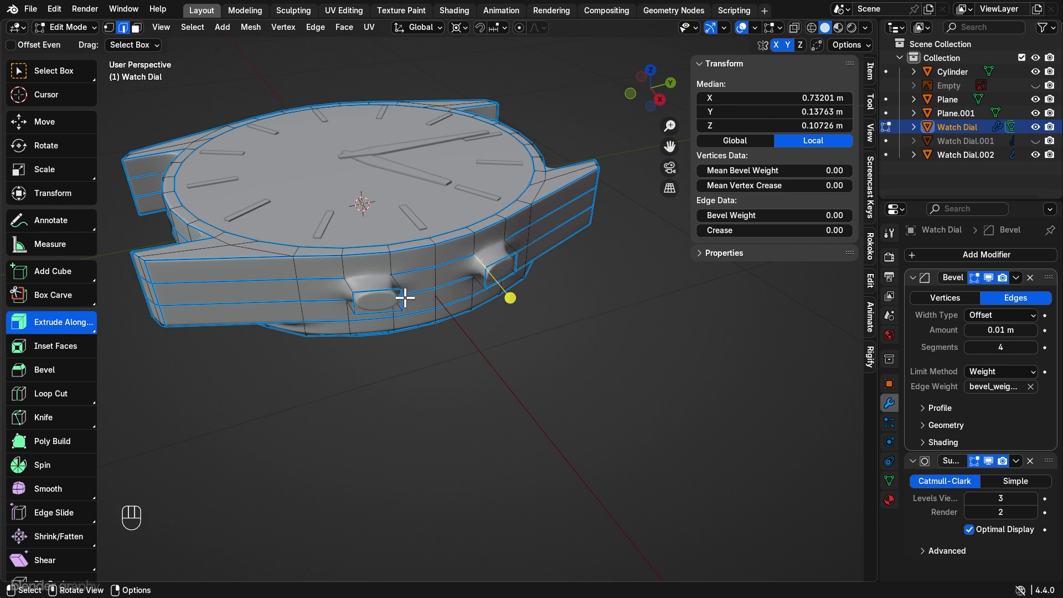
middle_click_drag(403, 297, 359, 281)
left_click(387, 301, "shift")
left_click(378, 319, "shift")
left_click(414, 286, "shift")
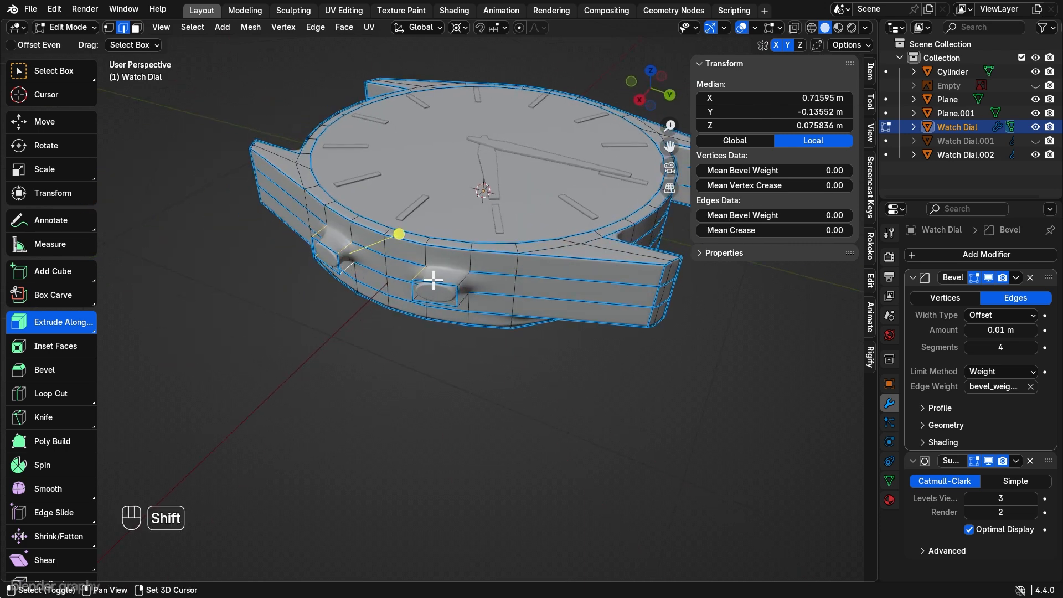
left_click(467, 301, "shift")
middle_click_drag(467, 301, 555, 289)
left_click(486, 275, "shift")
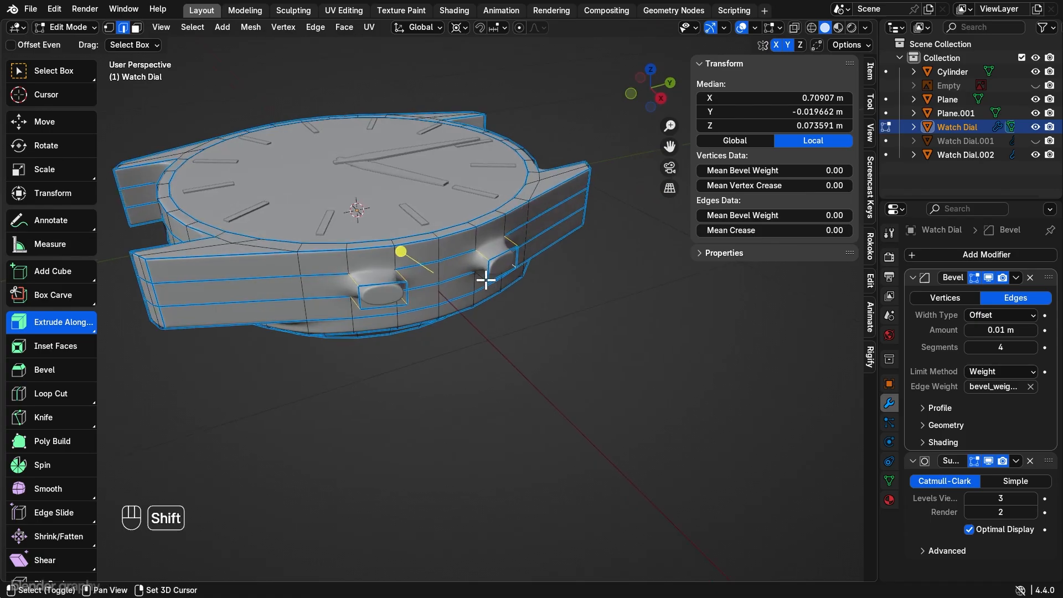
left_click_drag(813, 220, 852, 220)
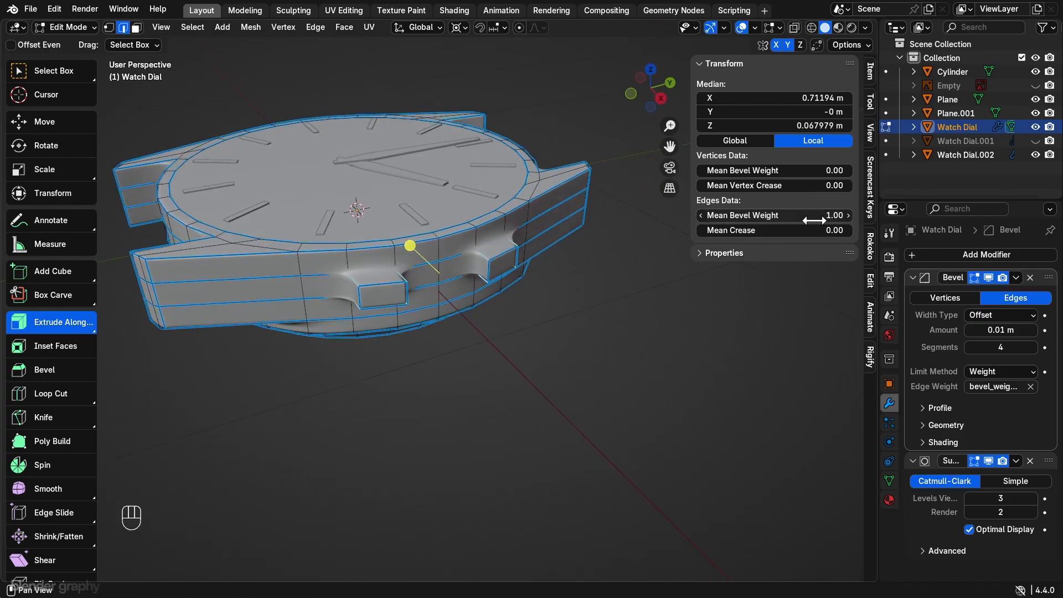
key("Tab")
middle_click_drag(574, 331, 524, 315)
Step: Scale the upper and lower edge segments between the two side blocks by about 1.03 along Z and return to Object Mode
key("Tab")
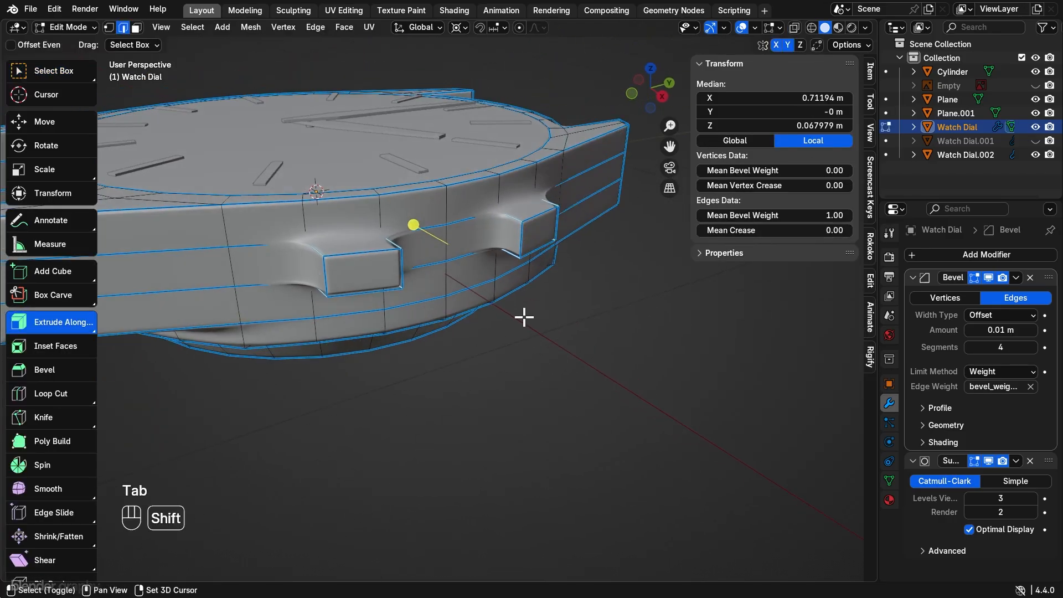
scroll(503, 310, "up", 2)
left_click(482, 278, "shift")
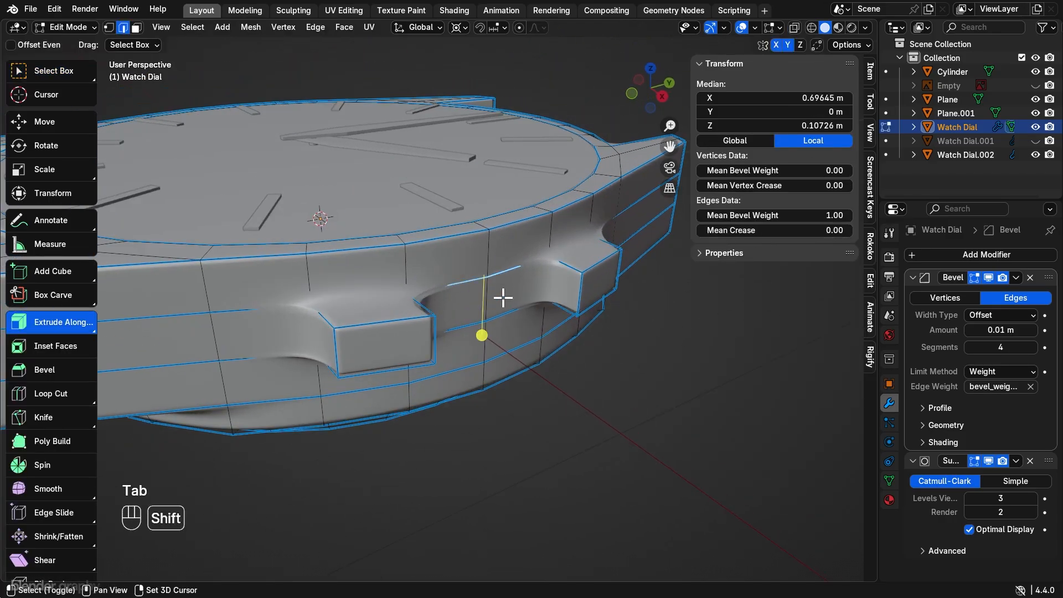
left_click(463, 326, "shift")
key("s")
key("z")
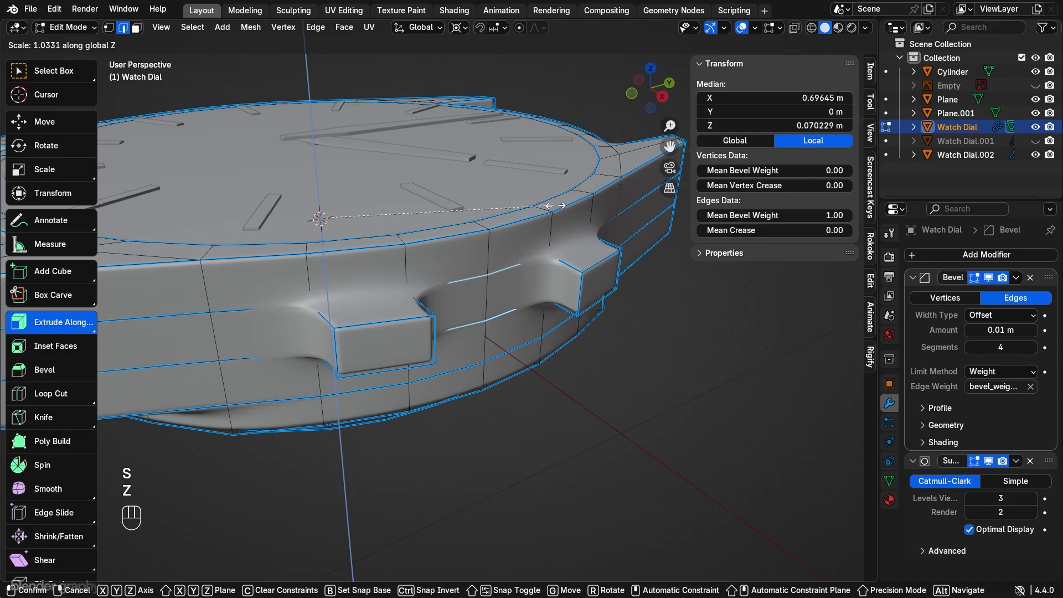
left_click(555, 205)
key("Tab")
Step: Unhide the Empty and move the reference drawing to about X 1.349 m, Y -0.645 m, aligning its front view with the watch from above
scroll(546, 208, "down", 3)
middle_click_drag(546, 208, 557, 321)
left_click(647, 92)
scroll(601, 237, "up", 2)
scroll(536, 264, "up", 3)
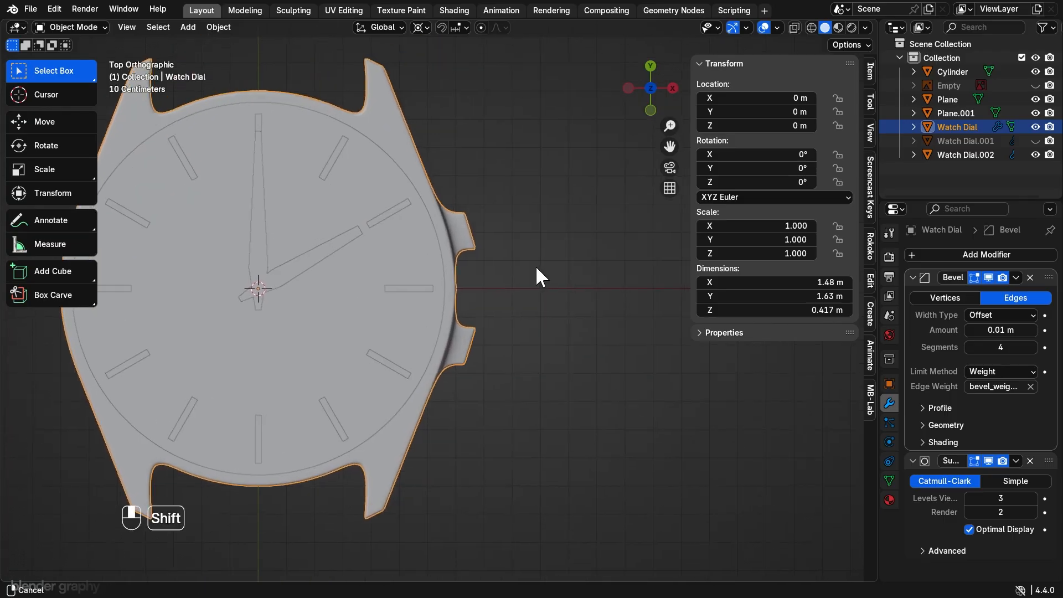
left_click(1034, 85)
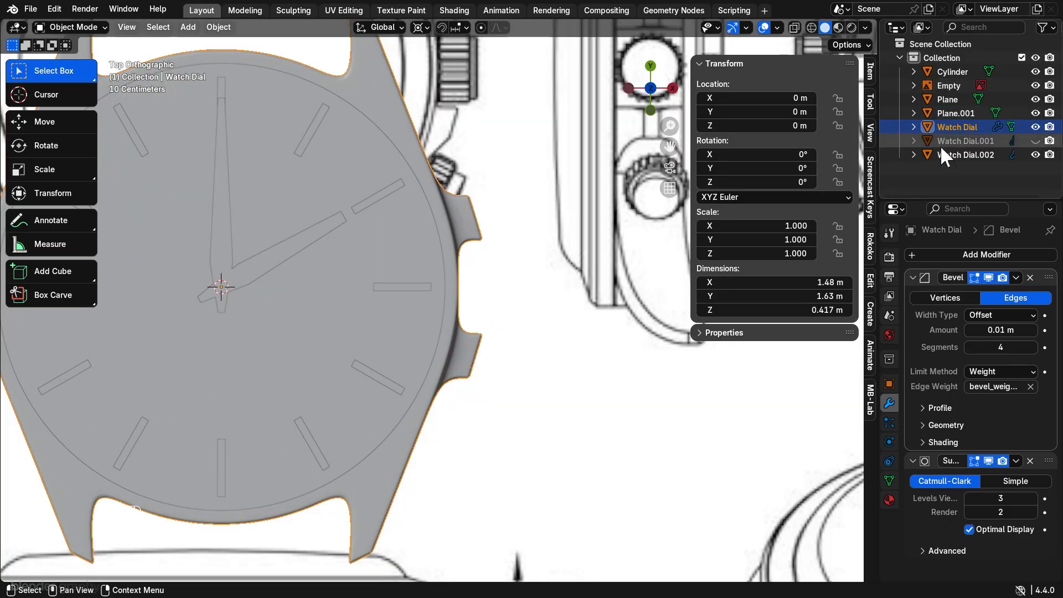
middle_click_drag(643, 259, 644, 371, "shift")
scroll(547, 356, "down", 2)
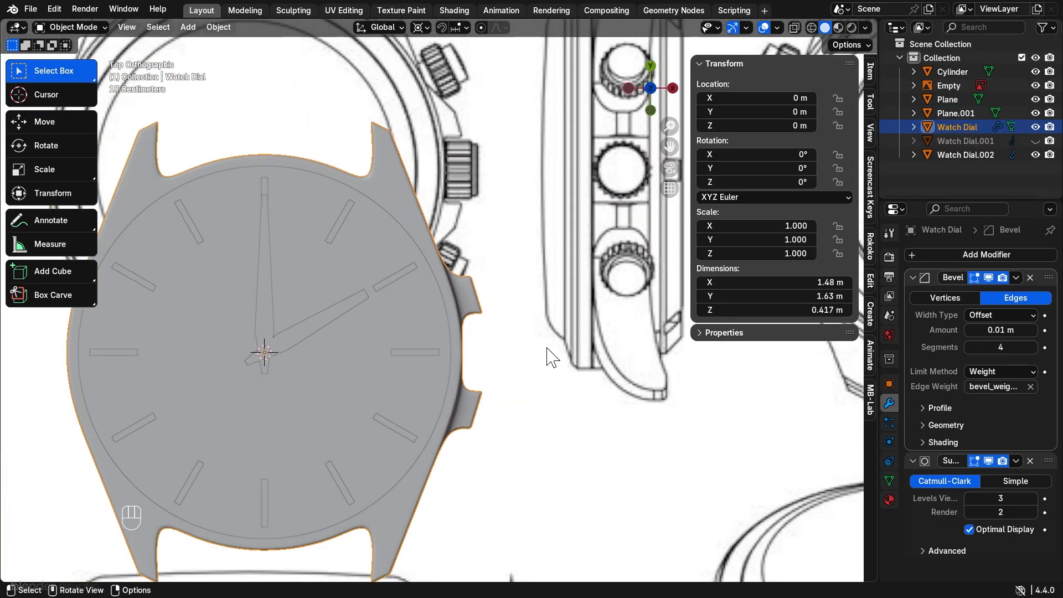
left_click(552, 205)
key("g")
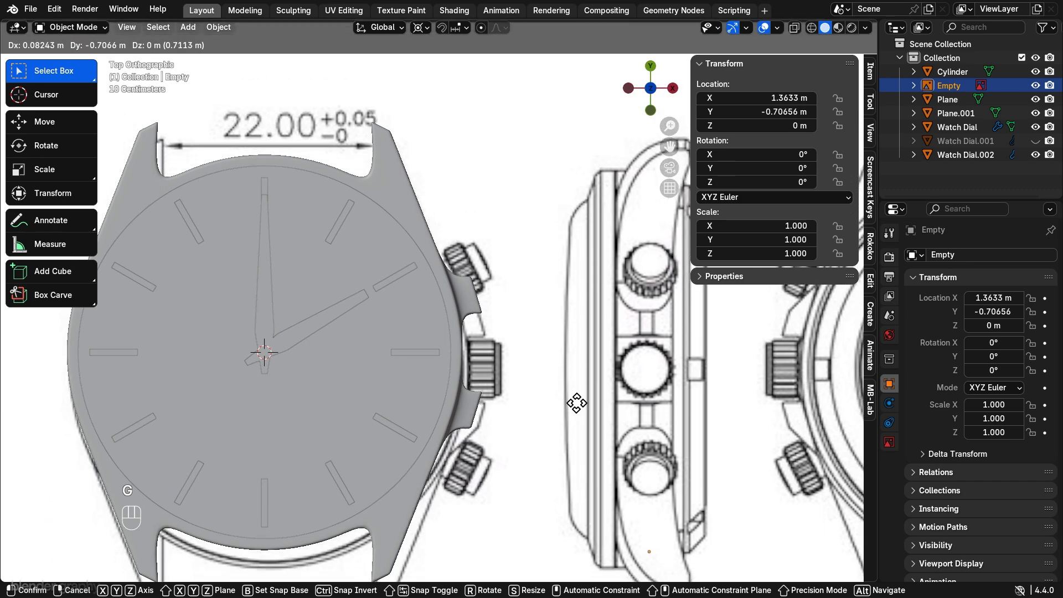
key("shift")
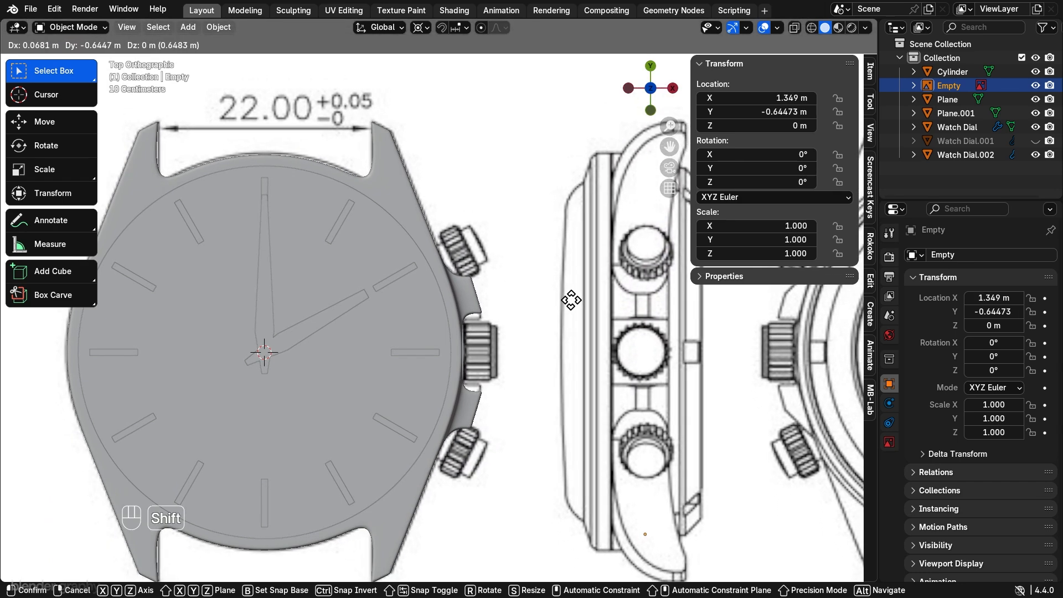
left_click(569, 301)
middle_click_drag(569, 301, 513, 270, "shift")
Step: Set the transform pivot point to Median Point and add a new mesh cylinder at the 3D cursor
left_click(421, 28)
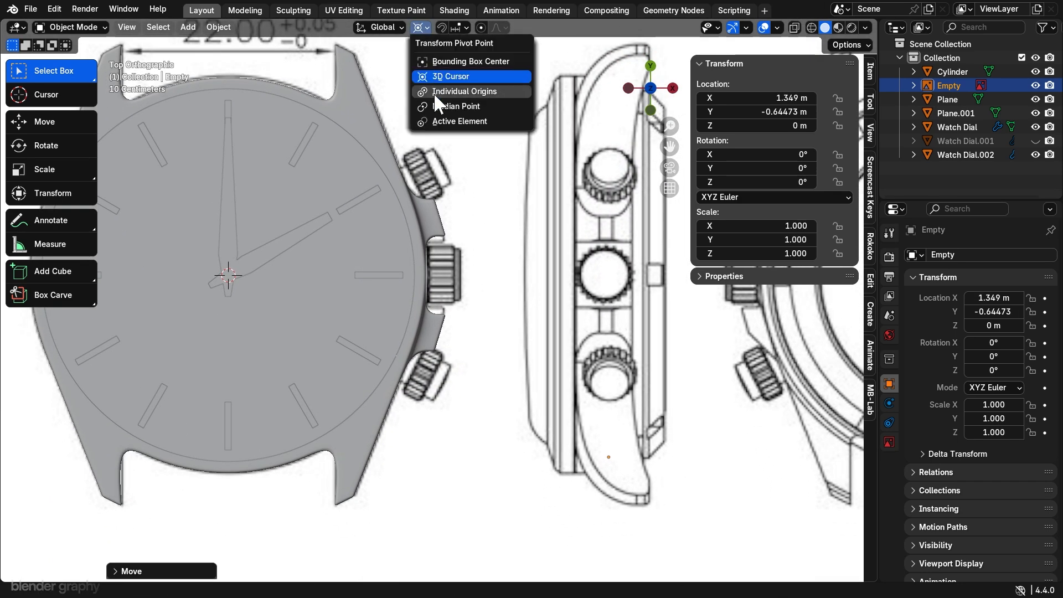
left_click(443, 106)
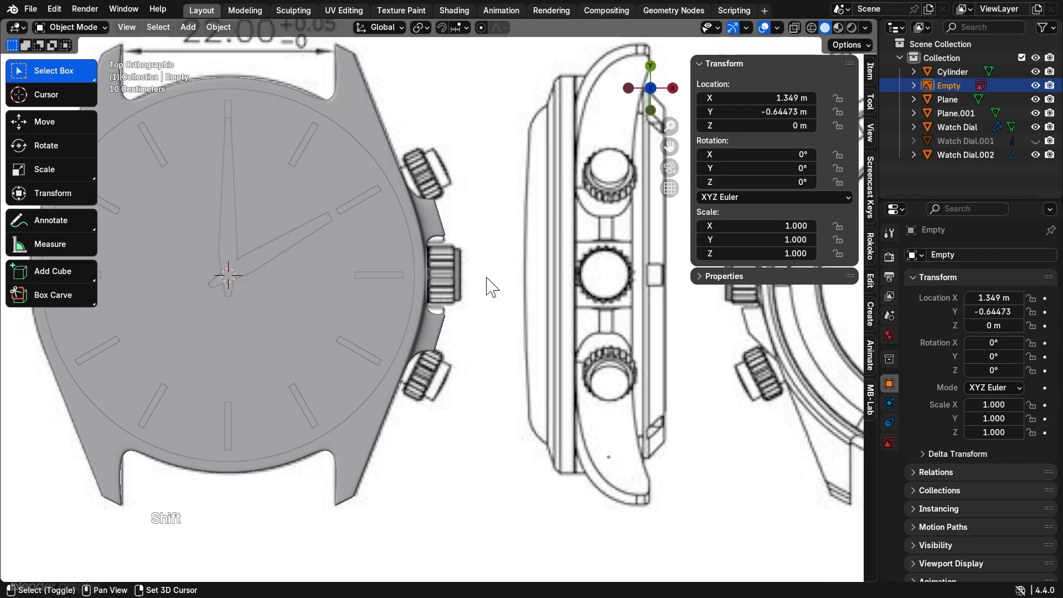
key("shift+a")
mouse_move(487, 279)
left_click(541, 347)
scroll(291, 280, "down", 2)
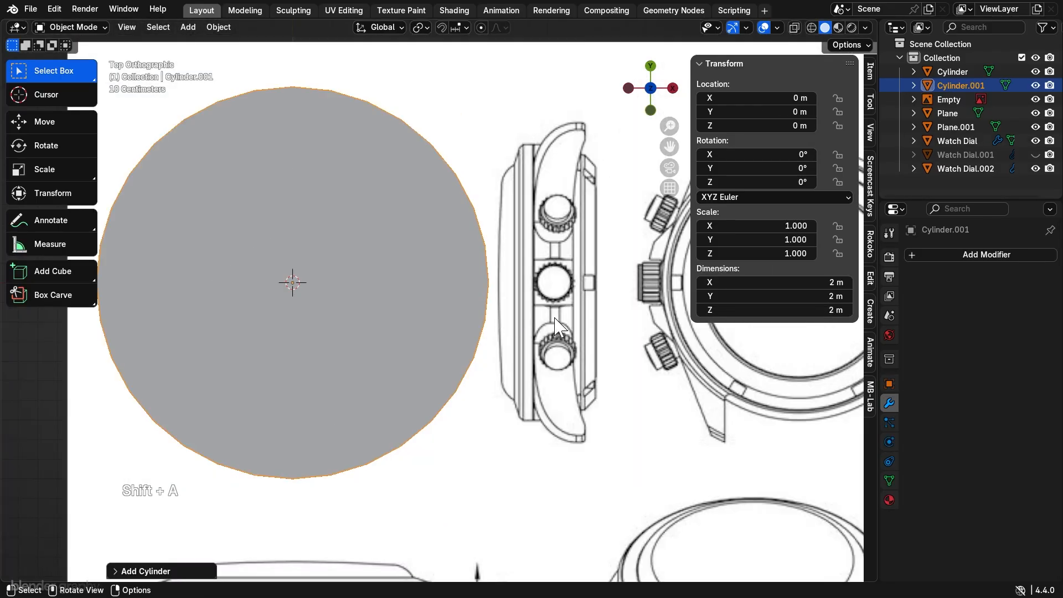
Step: In Edit Mode, scale the new cylinder's whole mesh down to less than a third of its size
key("Tab")
key("a")
key("s")
left_click(376, 257)
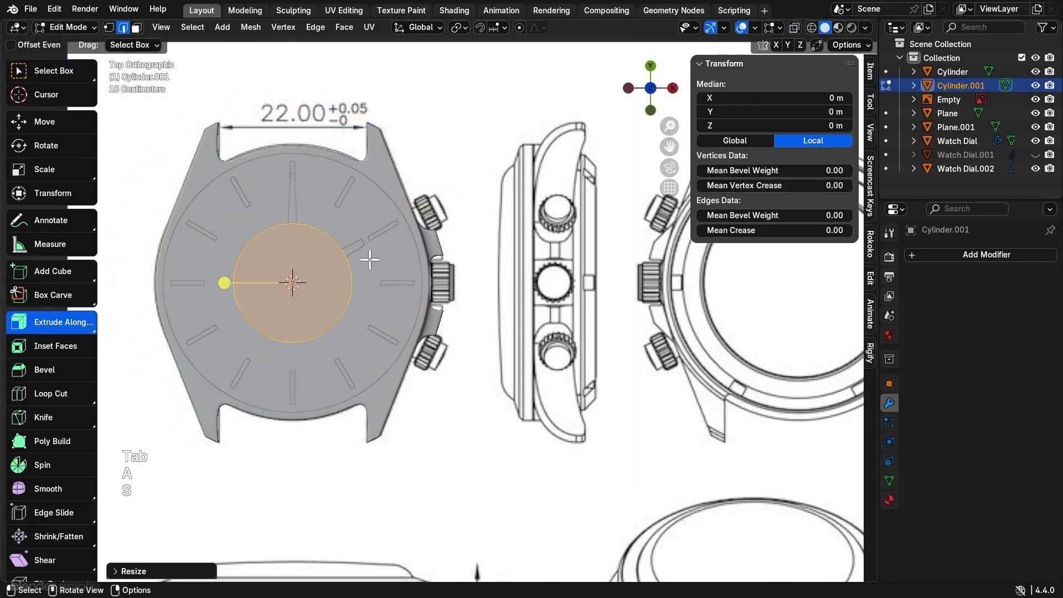
Step: Rotate the cylinder mesh 90° in the top view and 90° about Y so that it lies along X
scroll(368, 254, "down", 2)
key("r")
key("KP_9")
key("KP_0")
key("Return")
key("r")
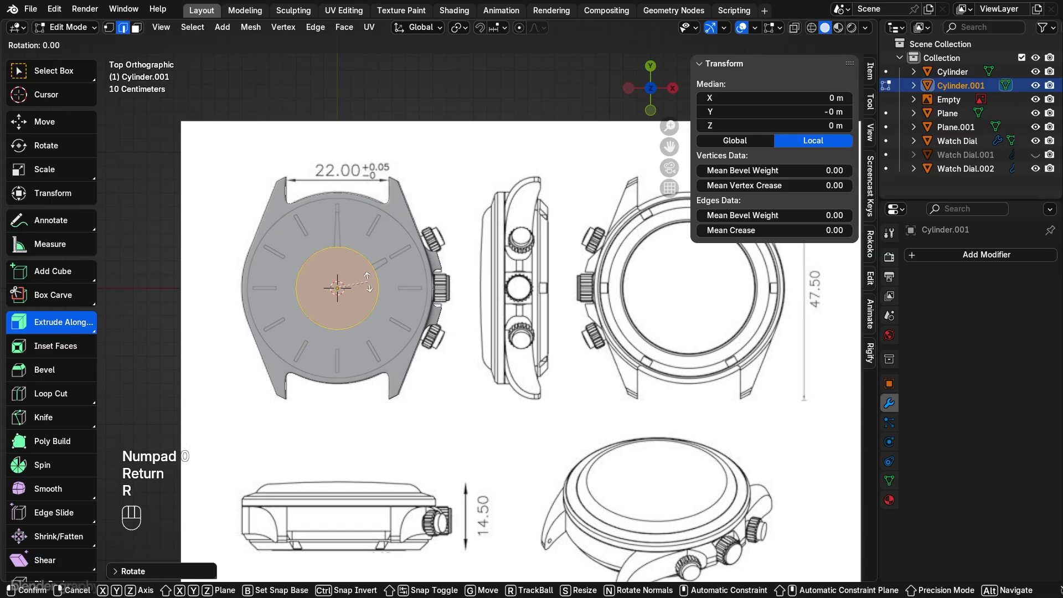
key("y")
key("KP_9")
key("KP_0")
key("Return")
Step: Move the cylinder mesh along X to about 0.752 m, over the crown in the reference drawing
scroll(367, 283, "up", 2)
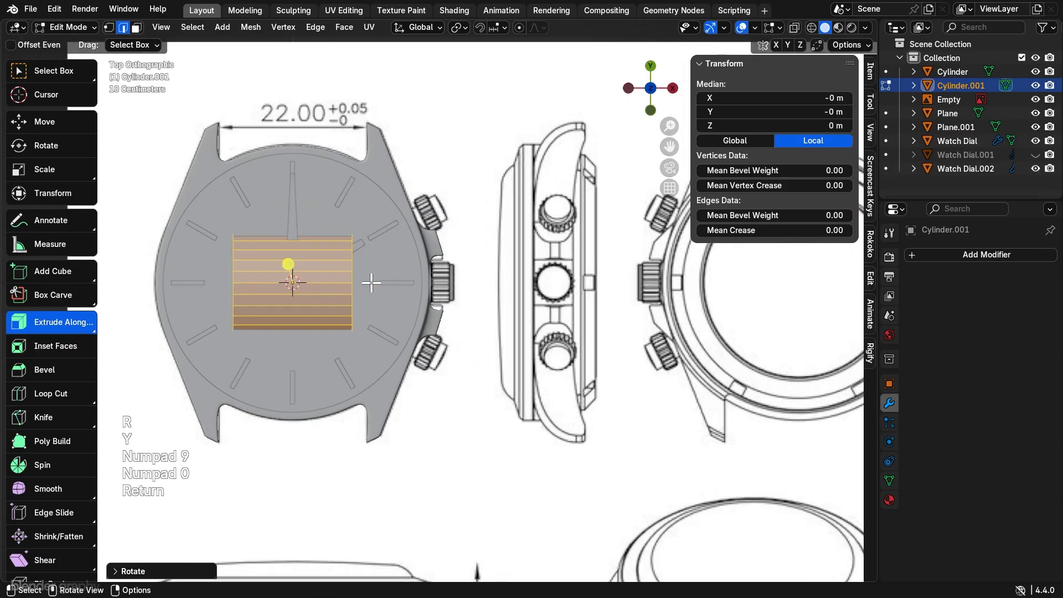
key("g")
key("x")
left_click(515, 288)
scroll(518, 305, "up", 2)
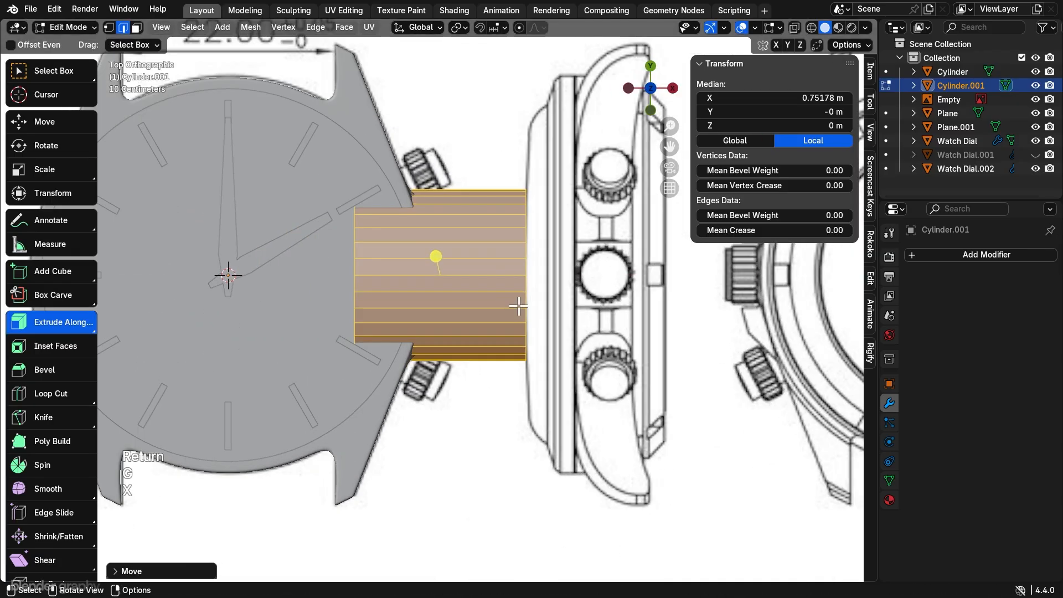
Step: Scale the cylinder mesh down to the crown's diameter in the reference drawing and flatten it along X by about 0.4
key("s")
left_click(510, 285)
scroll(537, 278, "up", 3)
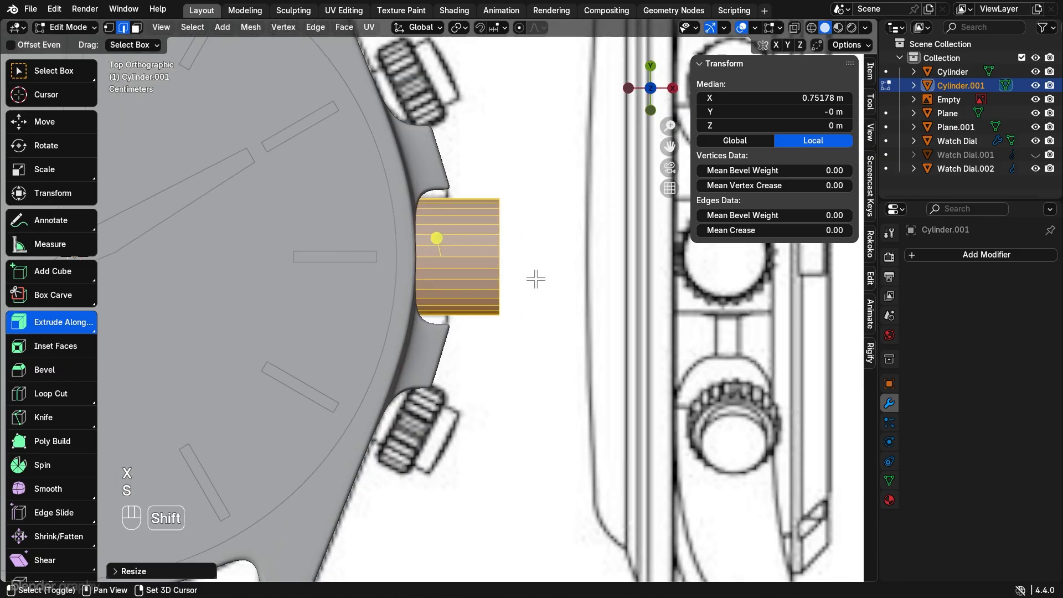
key("s")
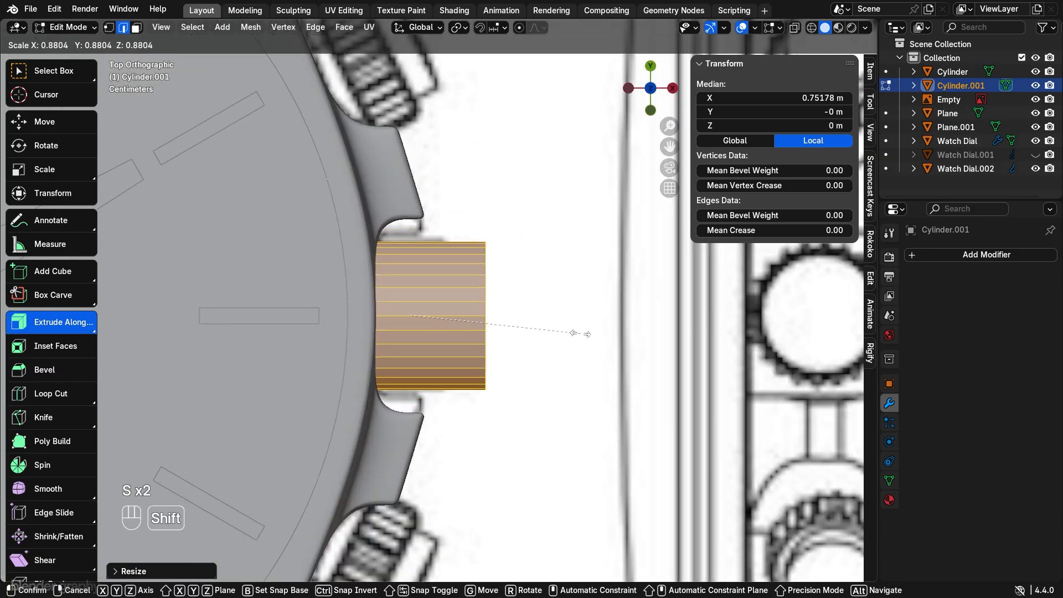
left_click(656, 351)
key("s")
key("x")
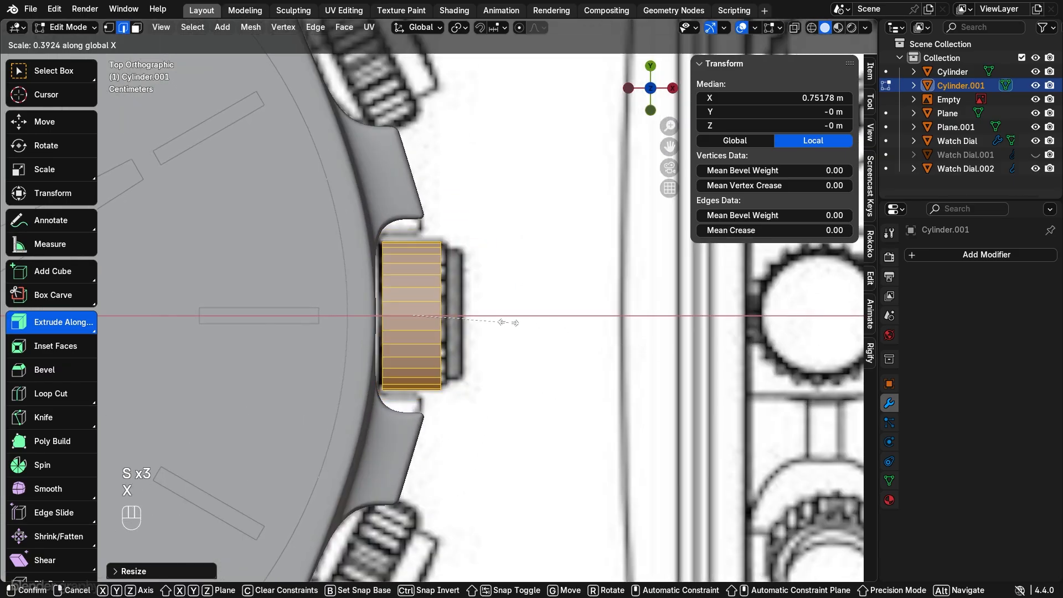
left_click(512, 322)
Step: Move the cylinder mesh along X to about 0.755 m and stretch it slightly along X to match the crown's grip width
key("g")
key("x")
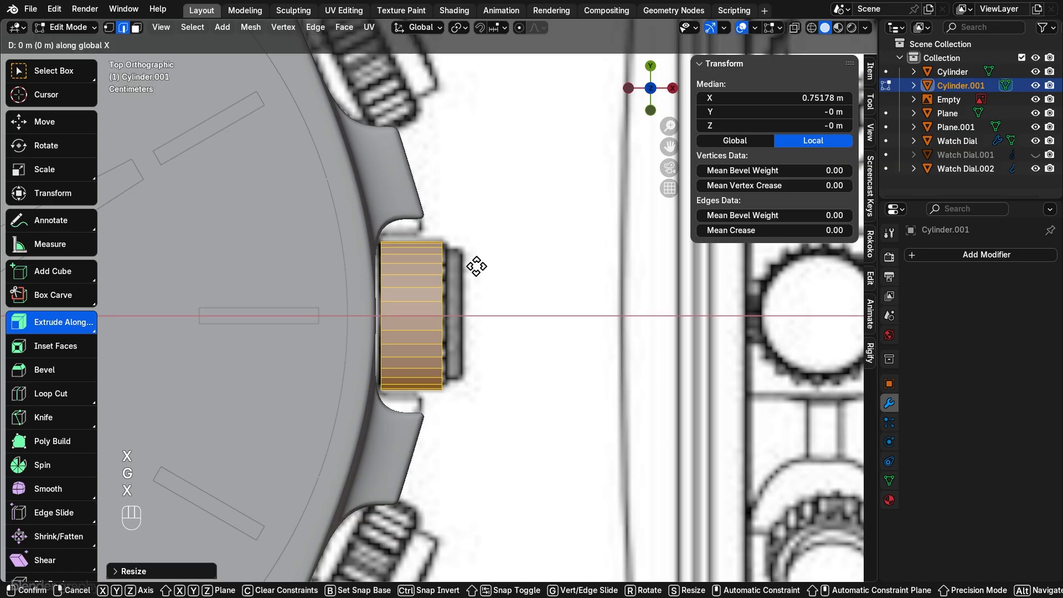
left_click(504, 278)
key("s")
key("d")
key("x")
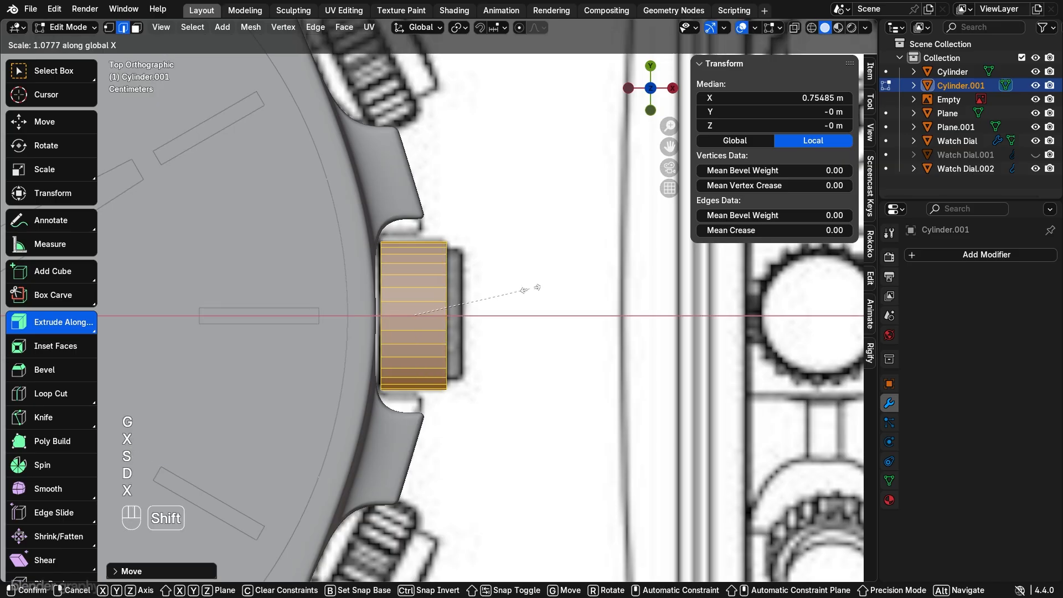
left_click(567, 291)
middle_click_drag(550, 368, 503, 322)
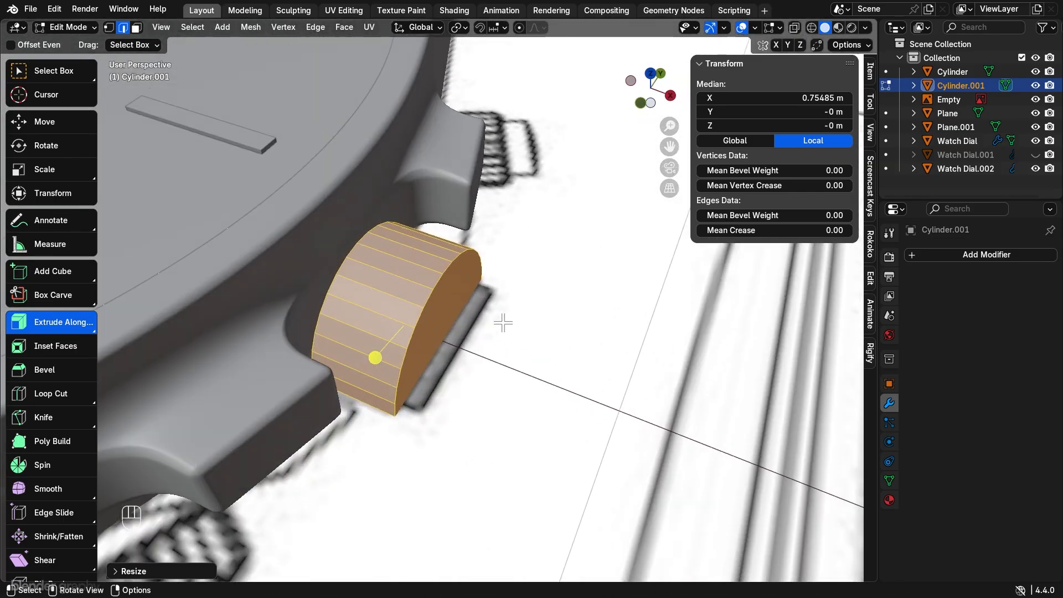
Step: In face select mode, select the ring of side faces around the crown cylinder and inset each face individually
left_click(136, 27)
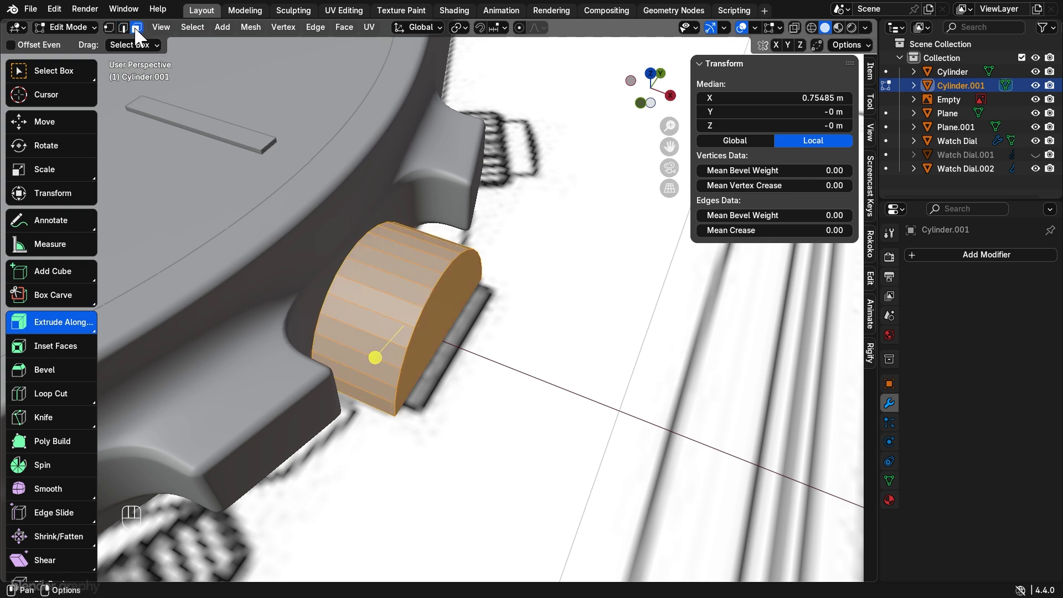
key("alt+a")
left_click(400, 264, "alt")
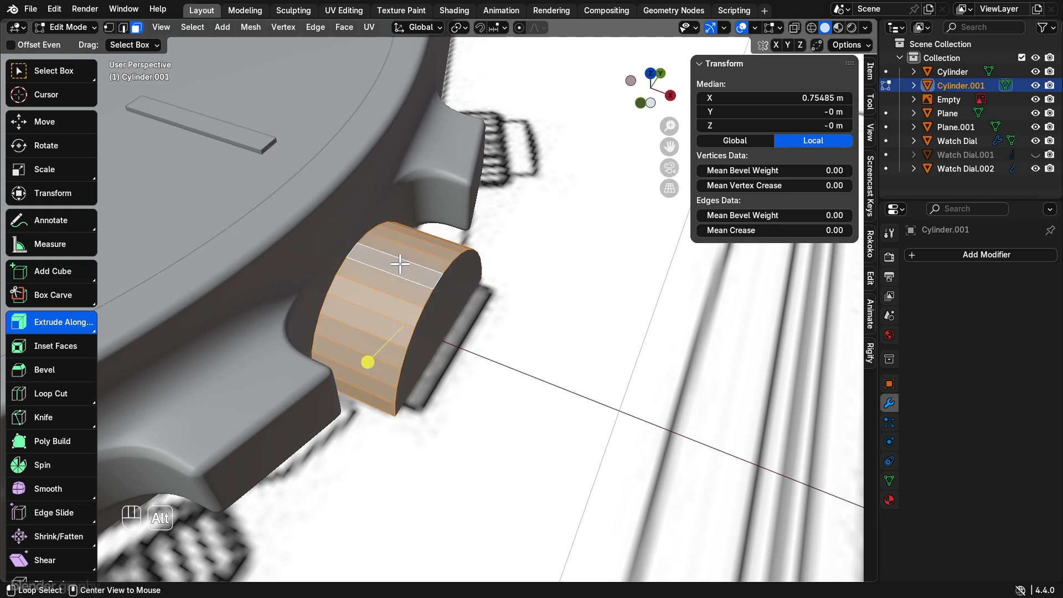
key("i")
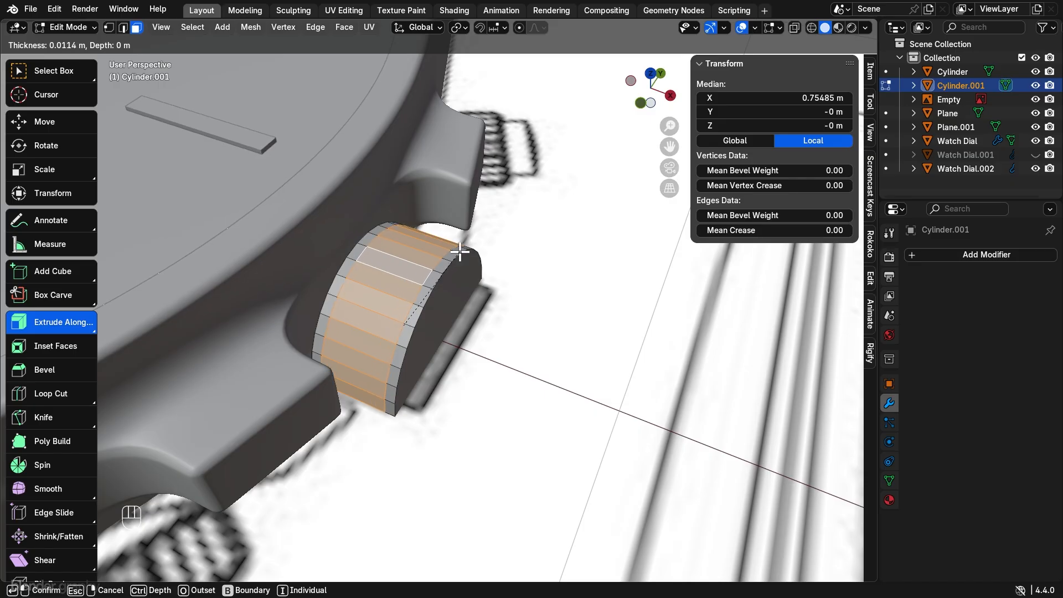
left_click(470, 251)
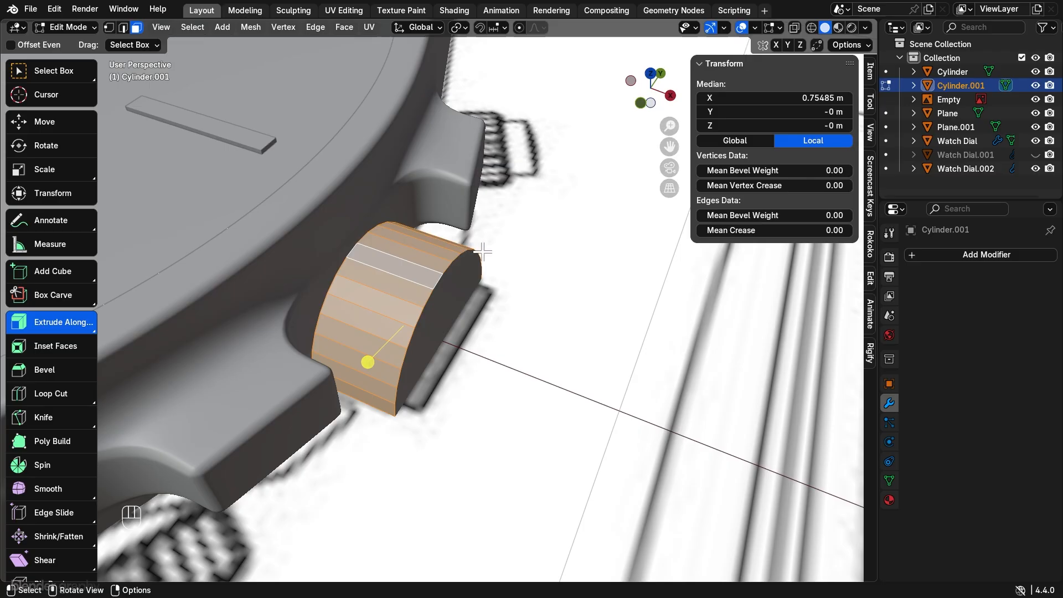
key("i")
key("i")
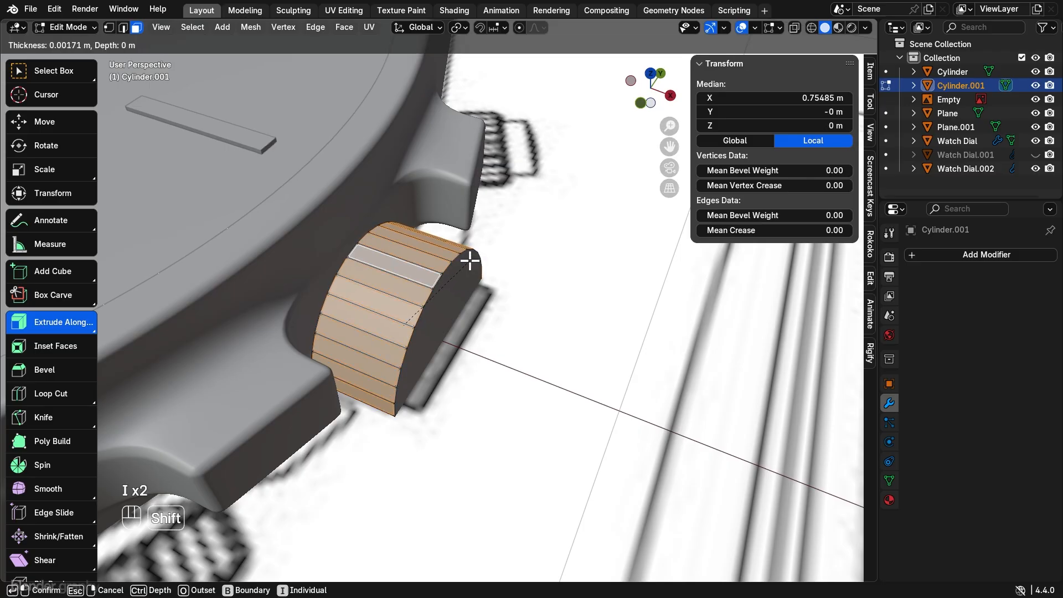
left_click(438, 286)
middle_click_drag(497, 310, 486, 316)
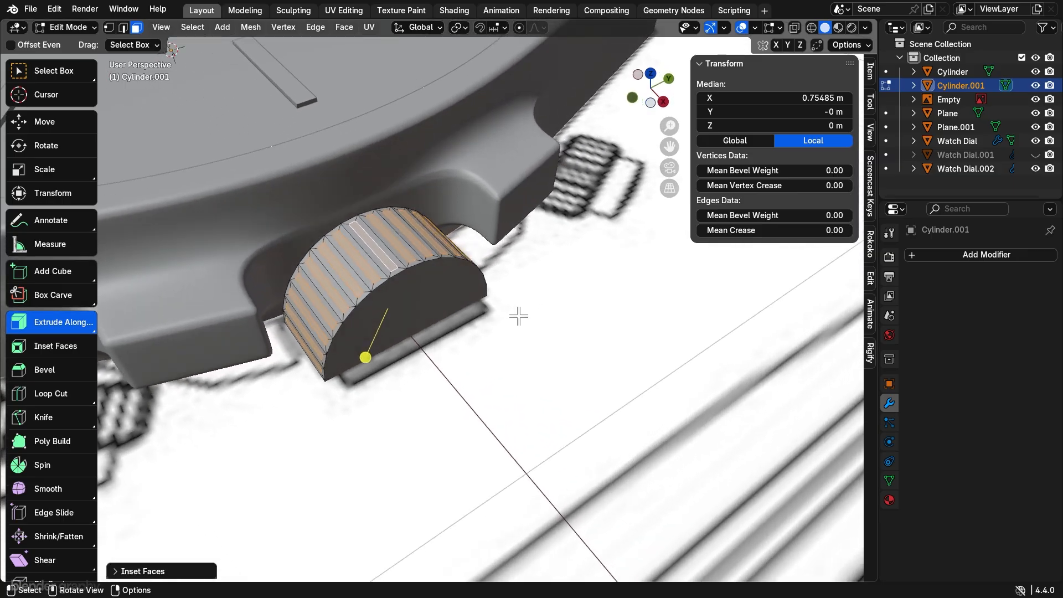
Step: Scale the inset side faces outward into grip ridges and narrow them slightly along X to slope their ends
key("s")
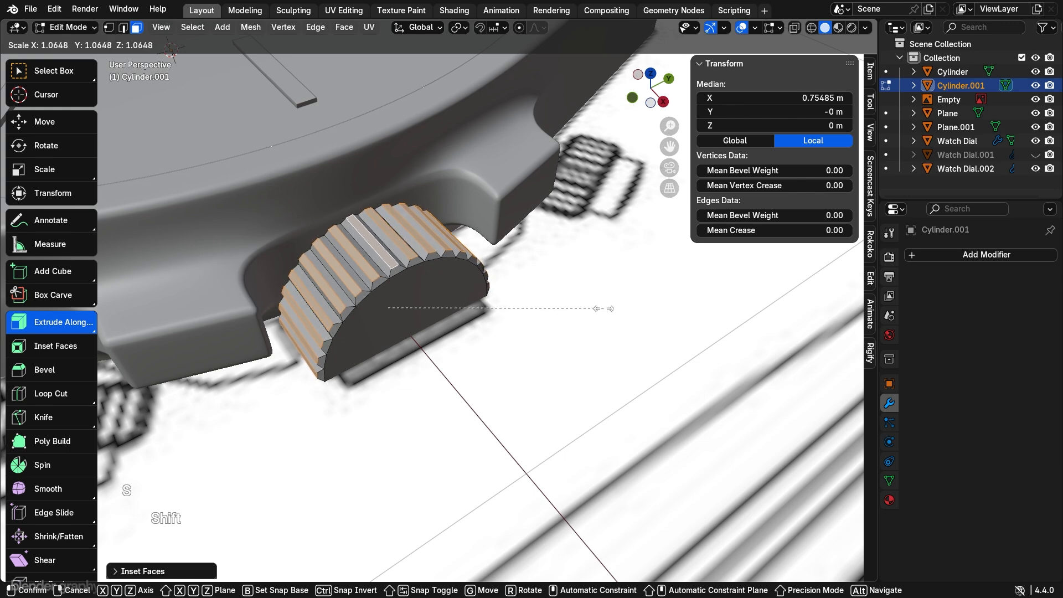
left_click(623, 305)
middle_click_drag(628, 303, 647, 329)
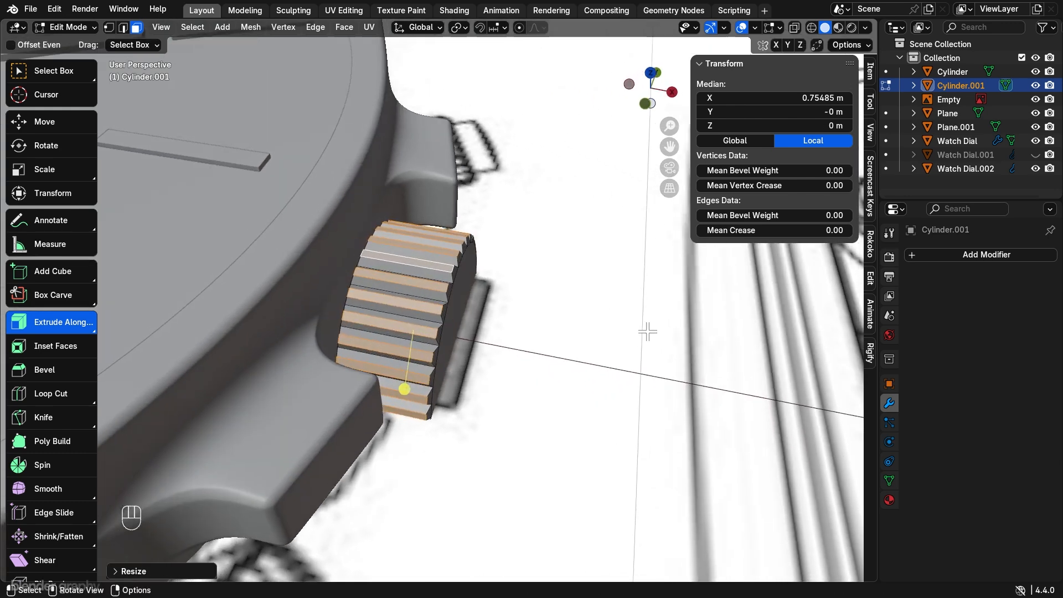
key("s")
key("x")
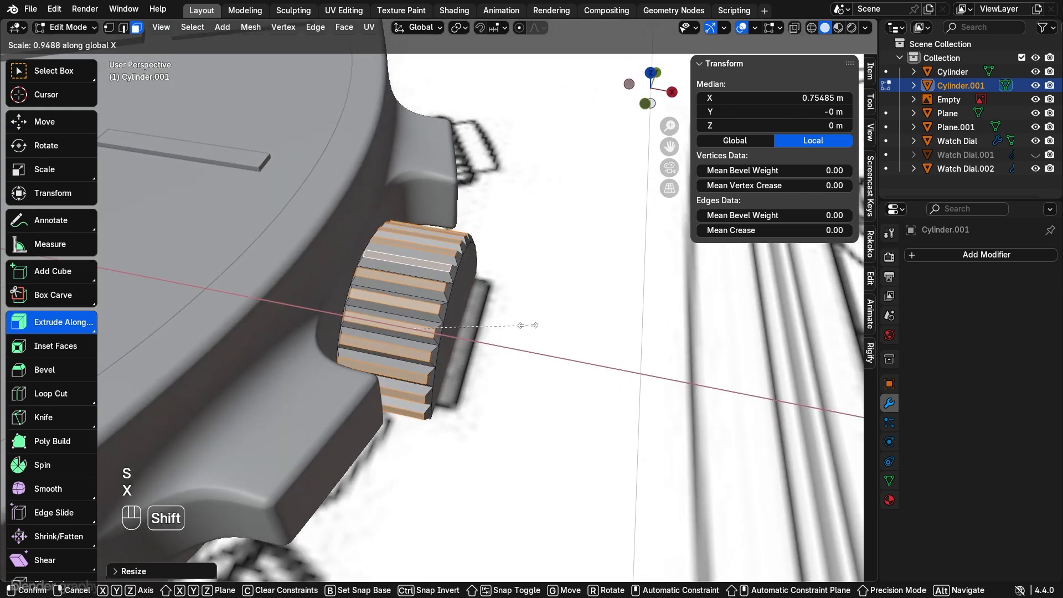
left_click(508, 323)
middle_click_drag(487, 297, 474, 297)
key("Tab")
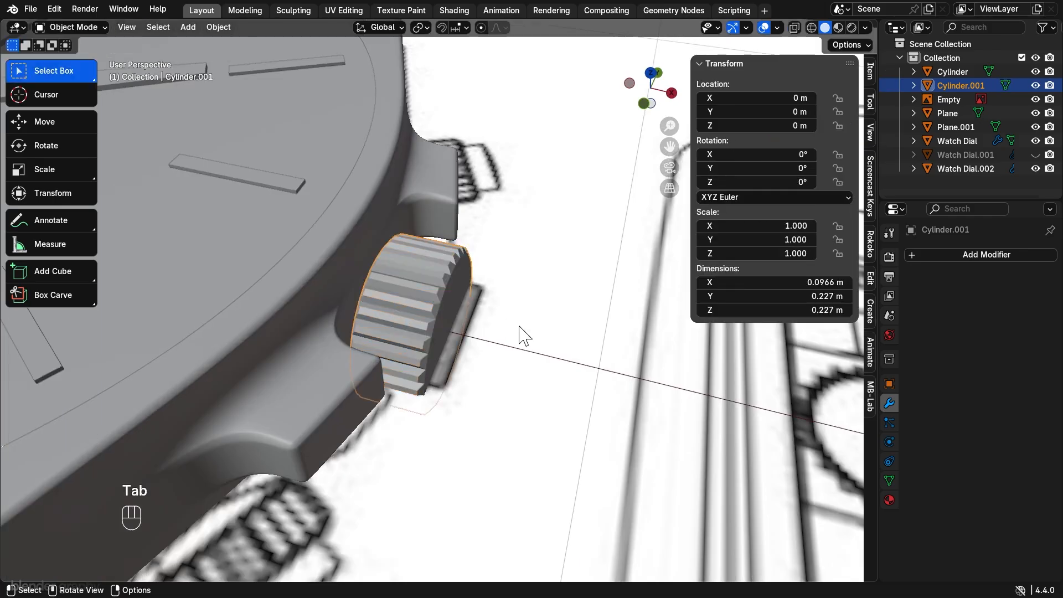
Step: Extrude the crown's outer end face by about 0.019 m and scale it down to taper the end
middle_click_drag(521, 332, 487, 329)
key("Tab")
scroll(484, 323, "up", 2)
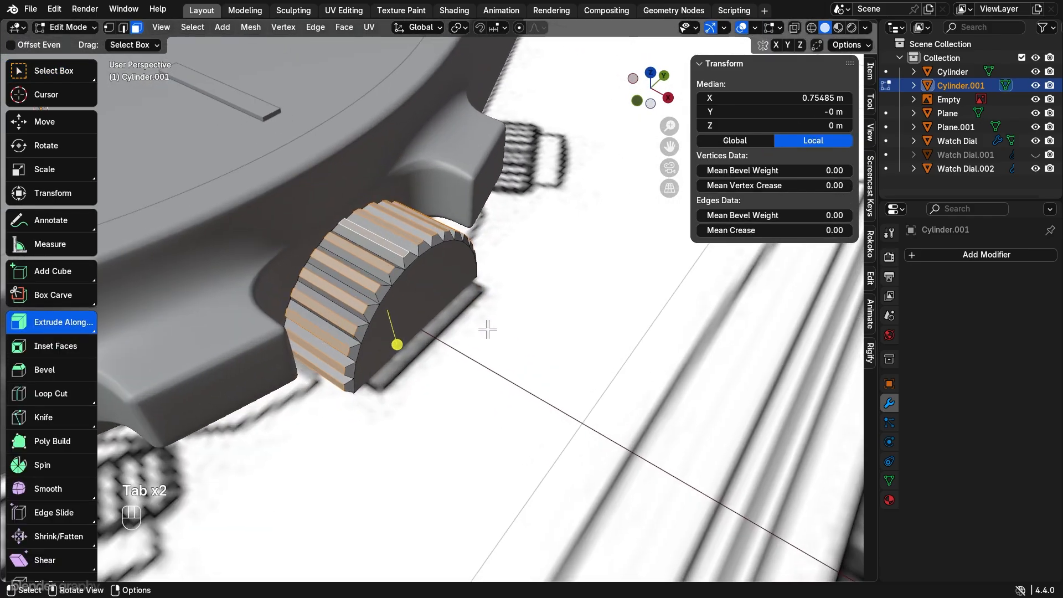
left_click(435, 303)
key("e")
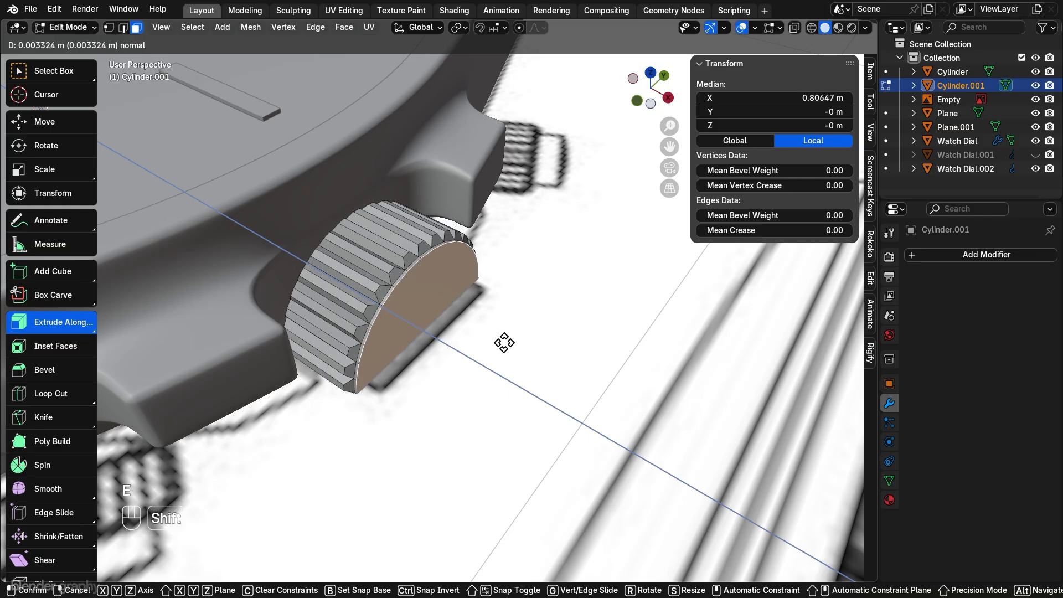
left_click(610, 405)
key("s")
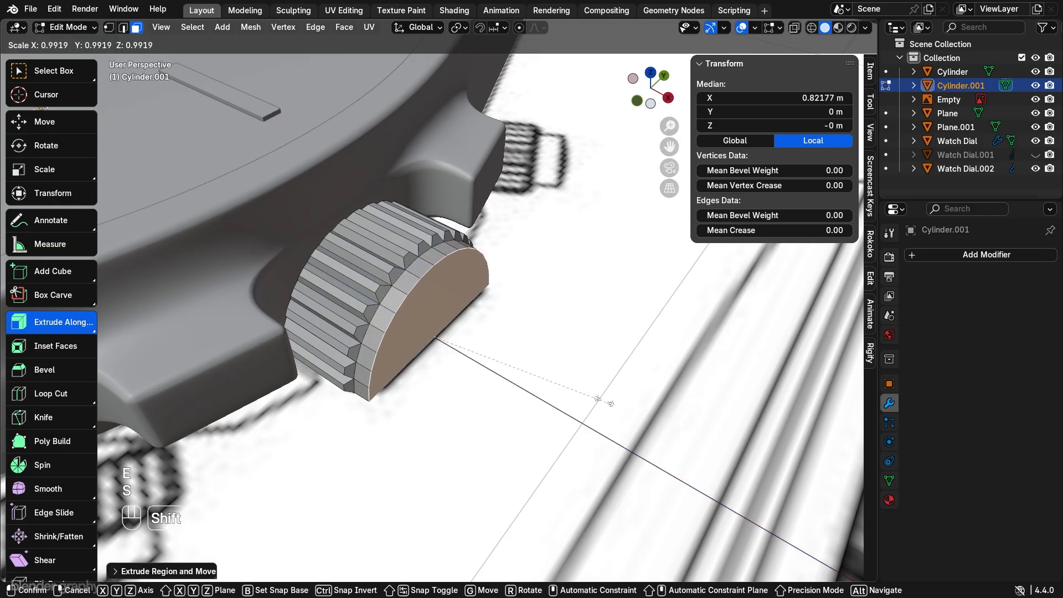
left_click(468, 332)
key("Tab")
Step: Examine the crown against the reference drawing in the top view and from an angle
middle_click_drag(453, 327, 497, 363)
left_click(651, 81)
scroll(517, 230, "down", 4)
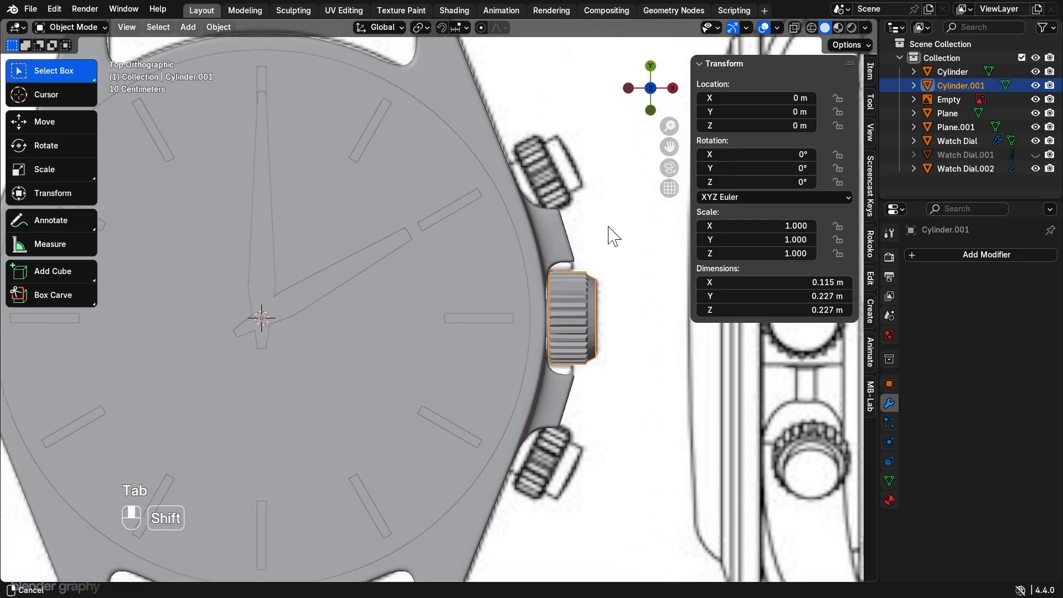
mouse_move(510, 268)
middle_mouse_down("shift")
mouse_move(541, 280)
mouse_move(514, 276)
middle_mouse_up("shift")
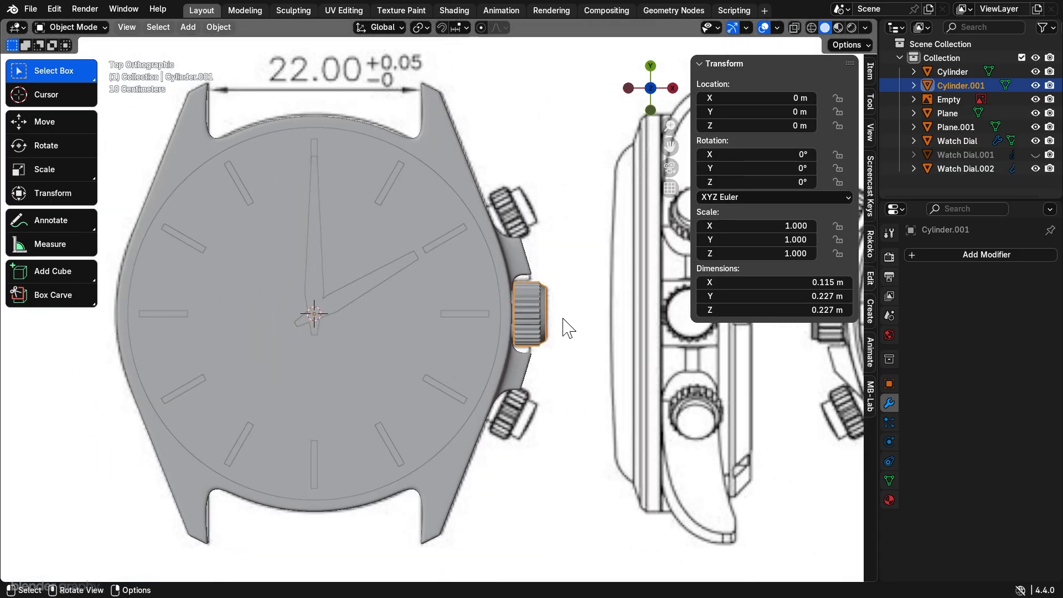
middle_click_drag(565, 327, 503, 297)
scroll(472, 252, "up", 3)
scroll(554, 337, "down", 4)
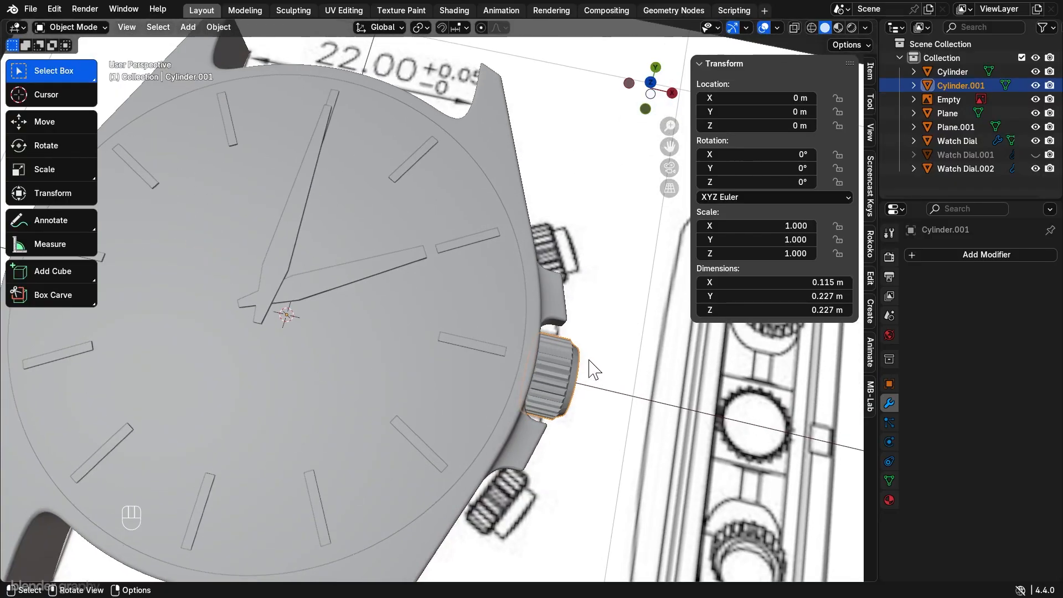
middle_click_drag(593, 343, 609, 337, "shift")
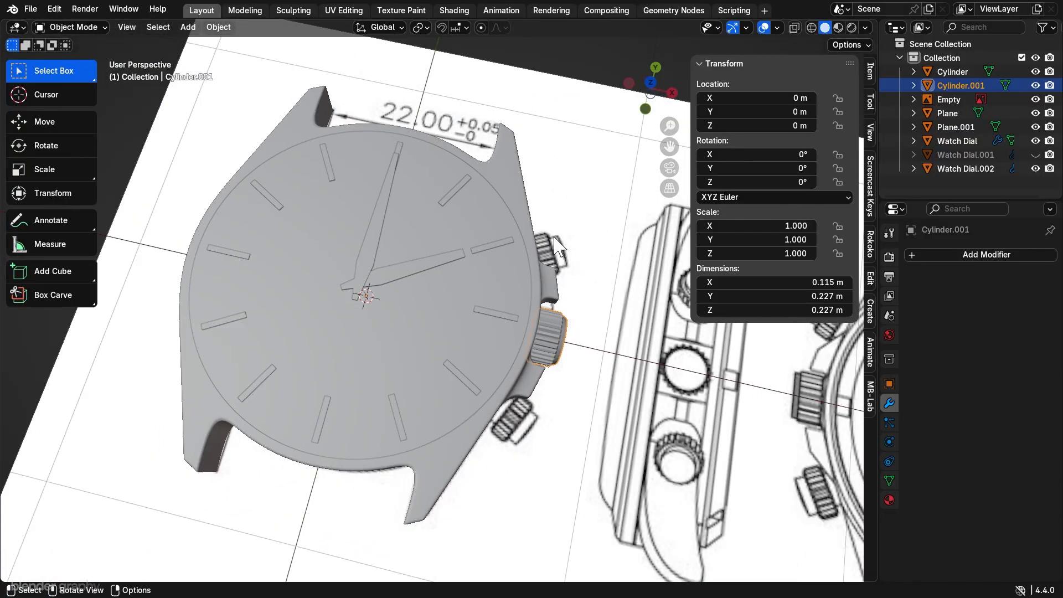
Step: Add the photo of the brown leather watch strap as a reference image
left_click(193, 27)
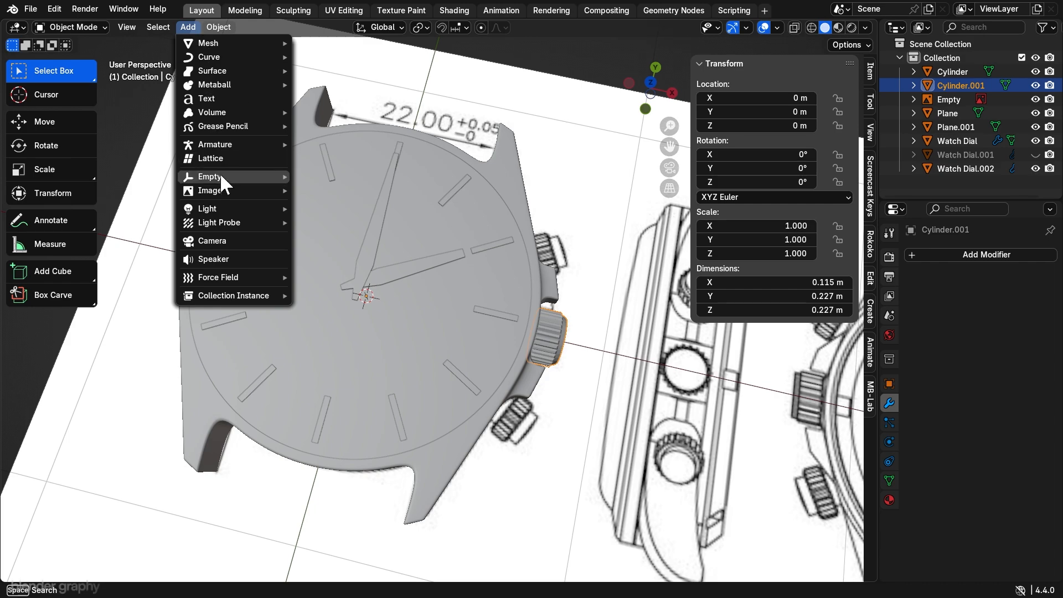
mouse_move(224, 188)
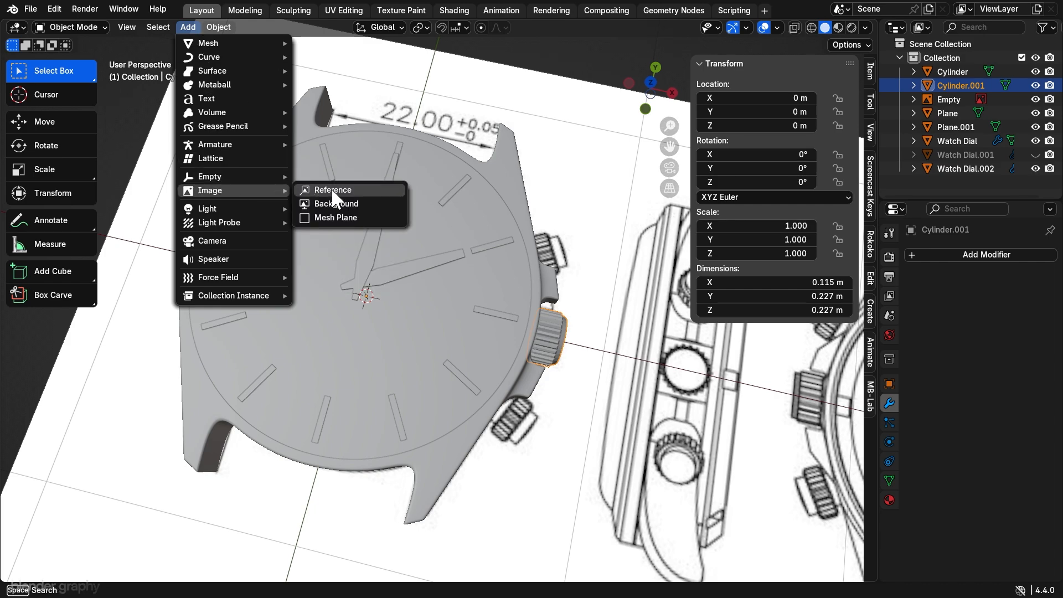
left_click(333, 190)
left_click(528, 209)
left_click(680, 480)
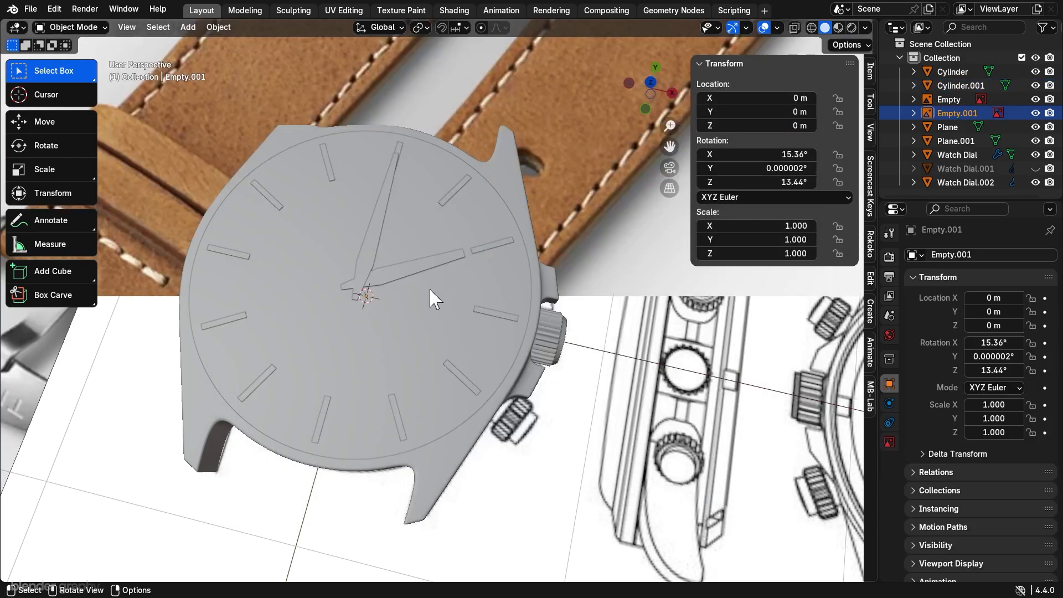
Step: In the top view, select the watch reference drawing and hide it
scroll(432, 299, "down", 5)
left_click(651, 82)
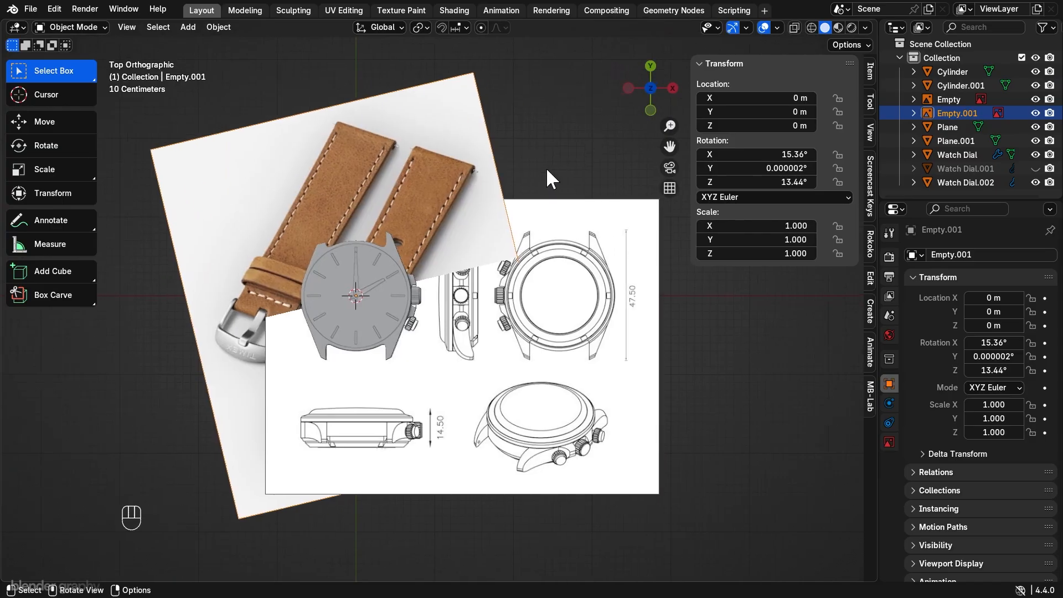
left_click(590, 247)
scroll(590, 247, "up", 1)
key("h")
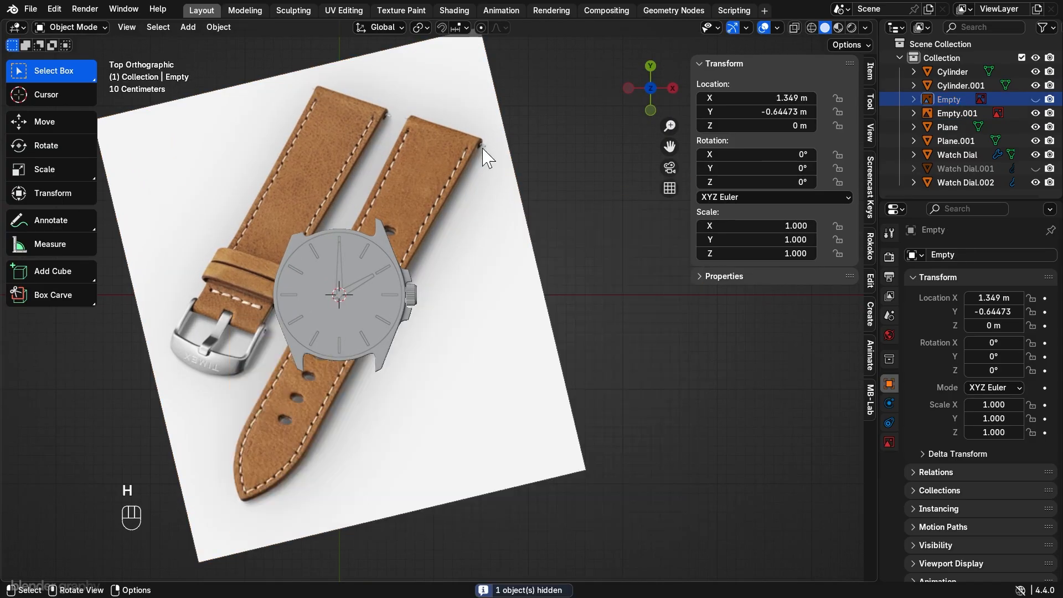
Step: Set the strap reference image's X, Y and Z rotation to 0°
left_click(484, 153)
left_click_drag(984, 347, 984, 346)
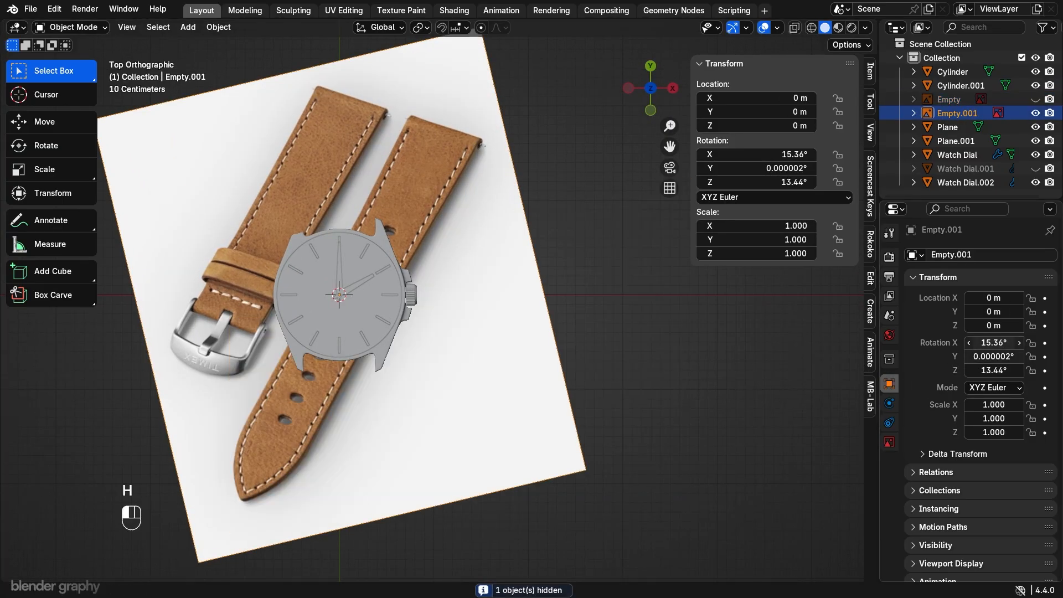
type("0")
key("Return")
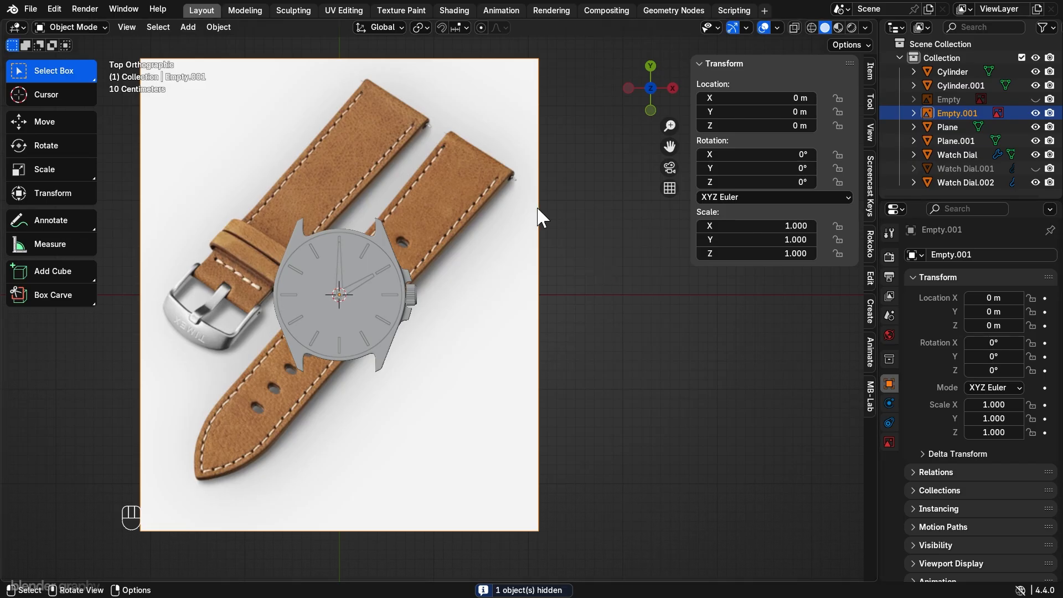
Step: Rotate the strap image about 40.5° around Z and move its holed strap below the case, to about X -0.141 m, Y -2.814 m
key("r")
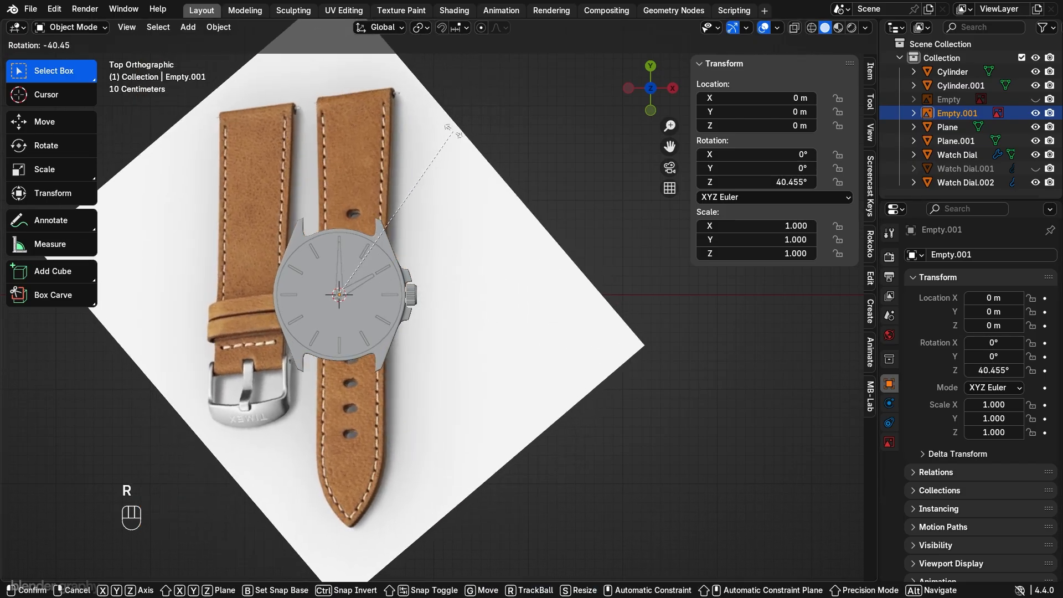
left_click(452, 131)
key("g")
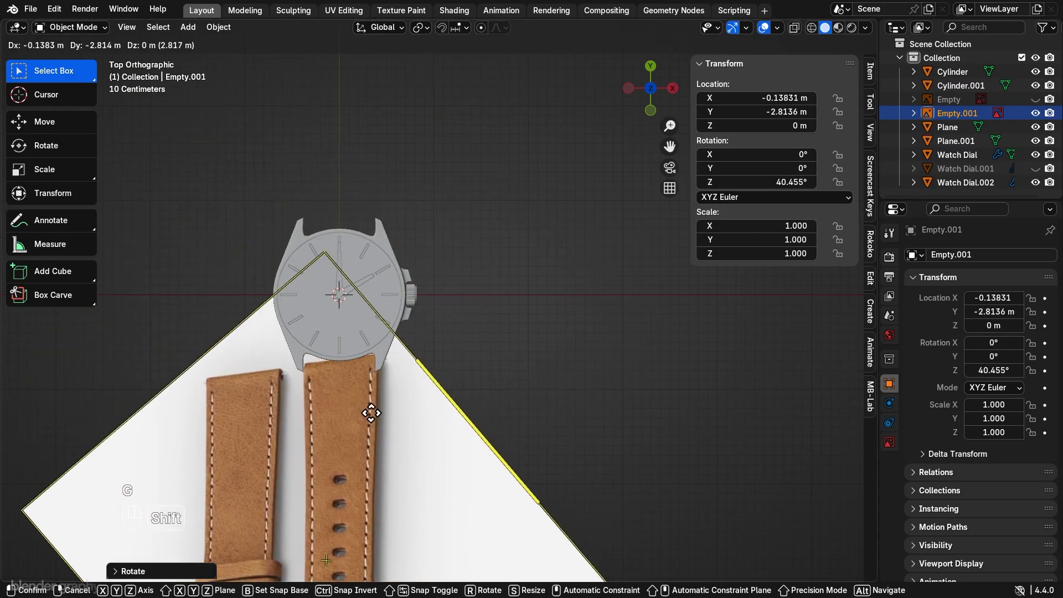
left_click(392, 382, "shift")
Step: Scale the strap image to about 0.915 and move it to about X -0.147 m, Y -2.641 m, fitting the strap between the lower lugs
middle_click_drag(389, 373, 400, 277, "shift")
scroll(401, 277, "up", 1)
key("s")
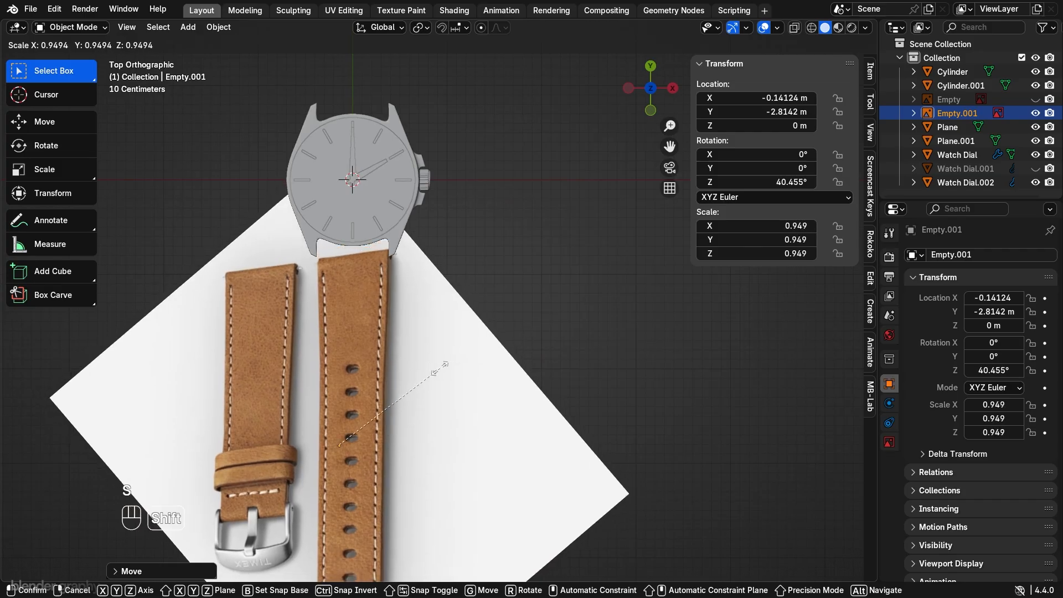
left_click(375, 411)
key("g")
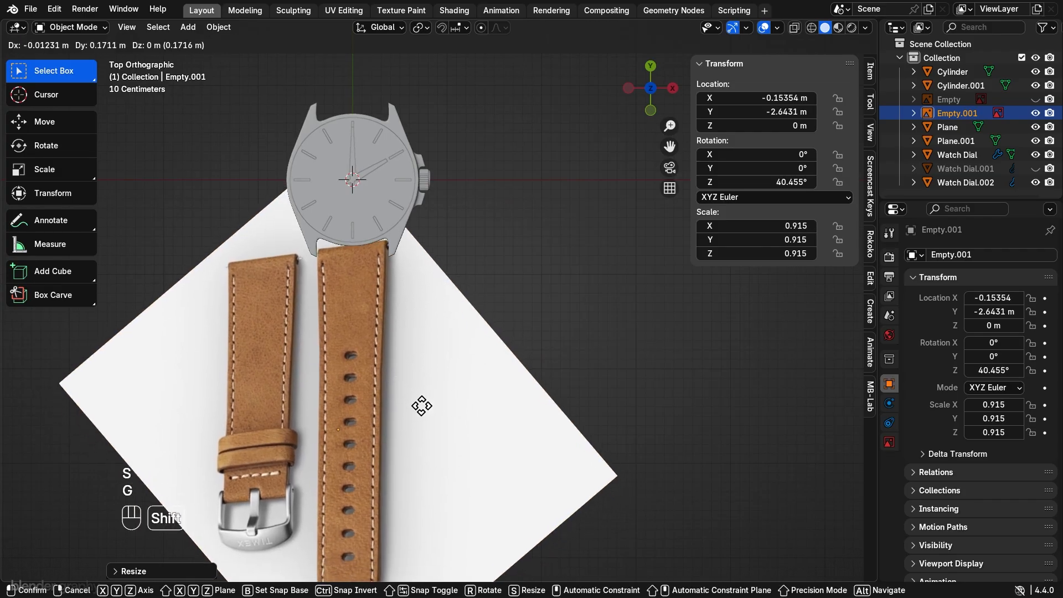
left_click(427, 404, "shift")
Step: Add a plane and move its mesh in Edit Mode along Y to about -1.731 m, over the strap image
scroll(415, 368, "down", 1)
middle_click_drag(415, 367, 479, 225, "shift")
key("shift+a")
mouse_move(476, 209)
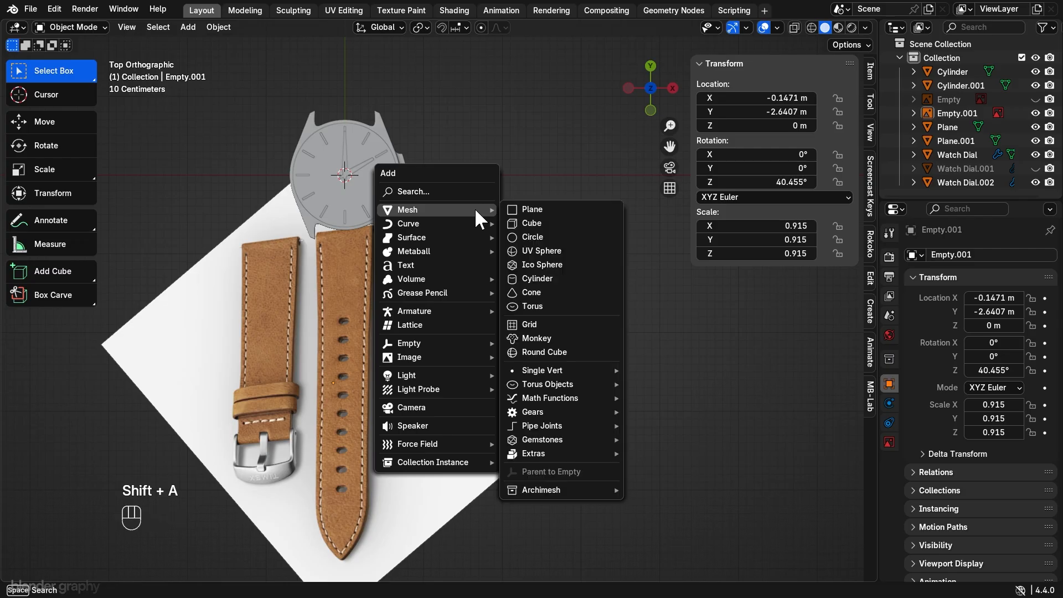
left_click(539, 209)
key("Tab")
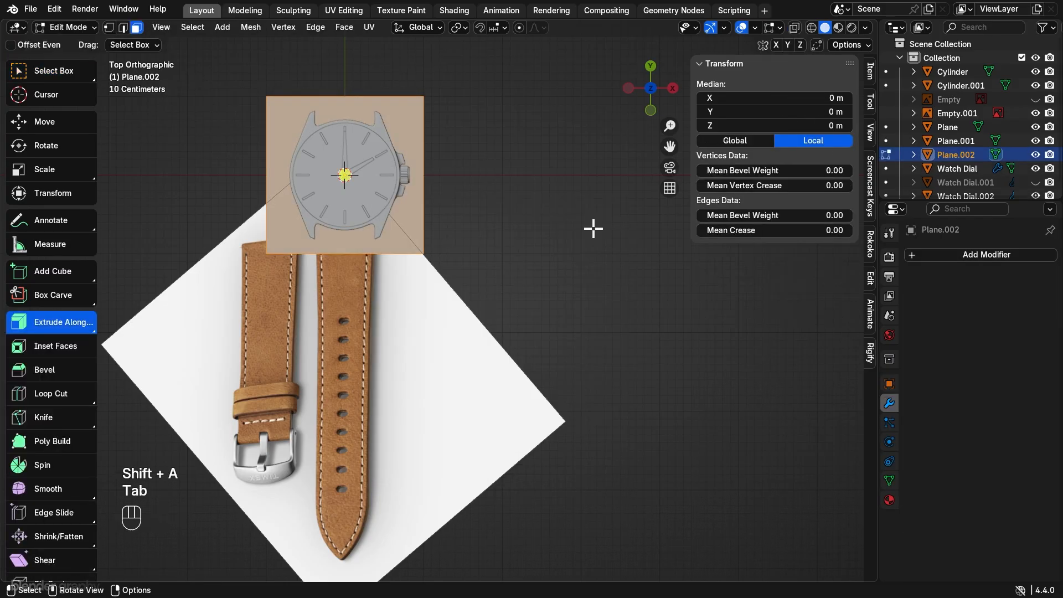
key("g")
key("y")
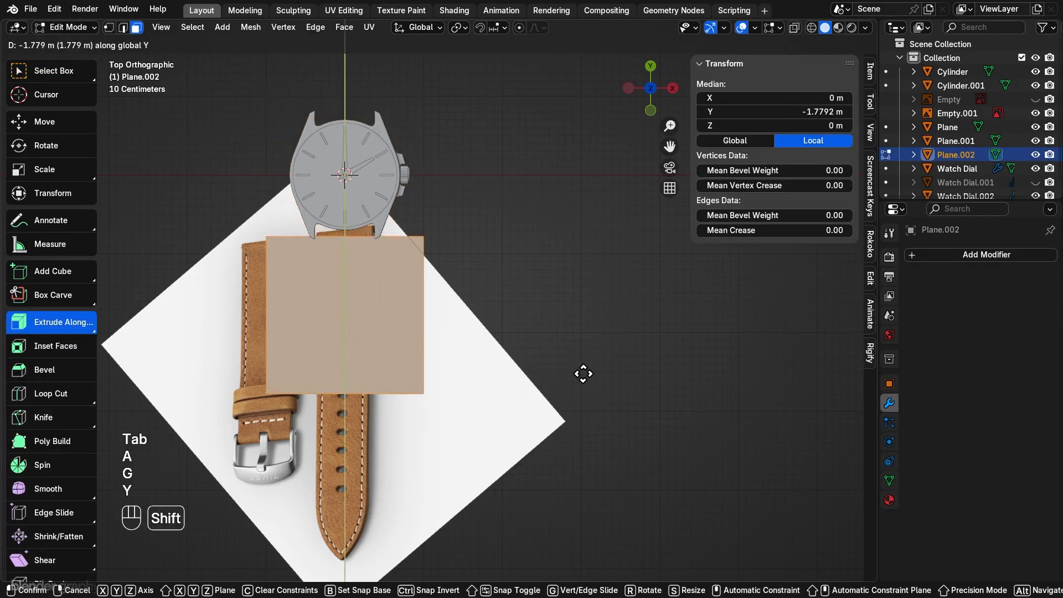
left_click(597, 336)
scroll(532, 298, "up", 1)
middle_click_drag(519, 280, 589, 306, "shift")
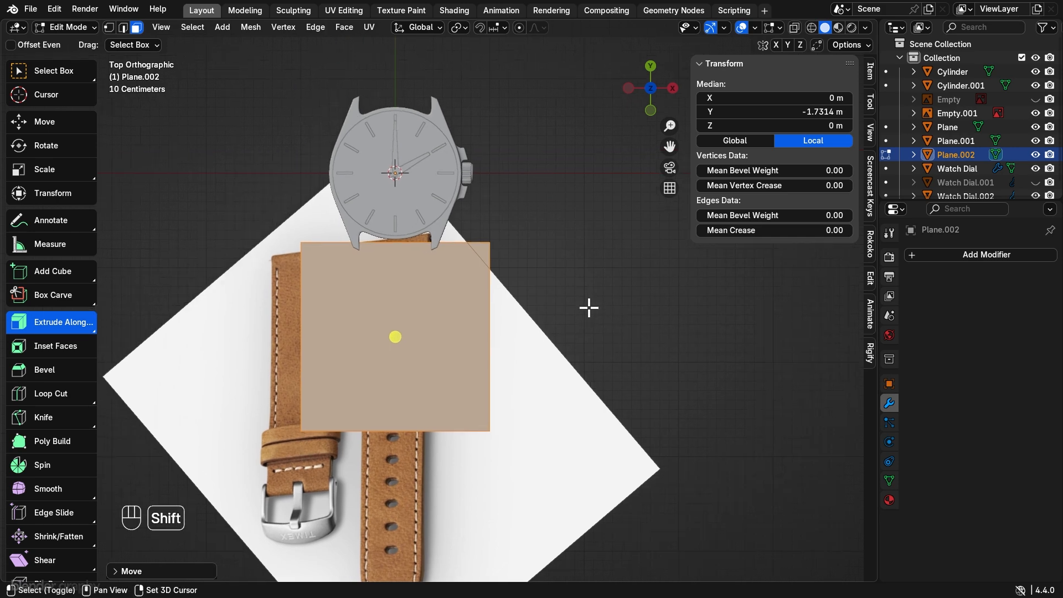
Step: Scale the plane along X to about 0.36 so it matches the width of the holed strap
scroll(600, 317, "up", 1)
key("s")
key("x")
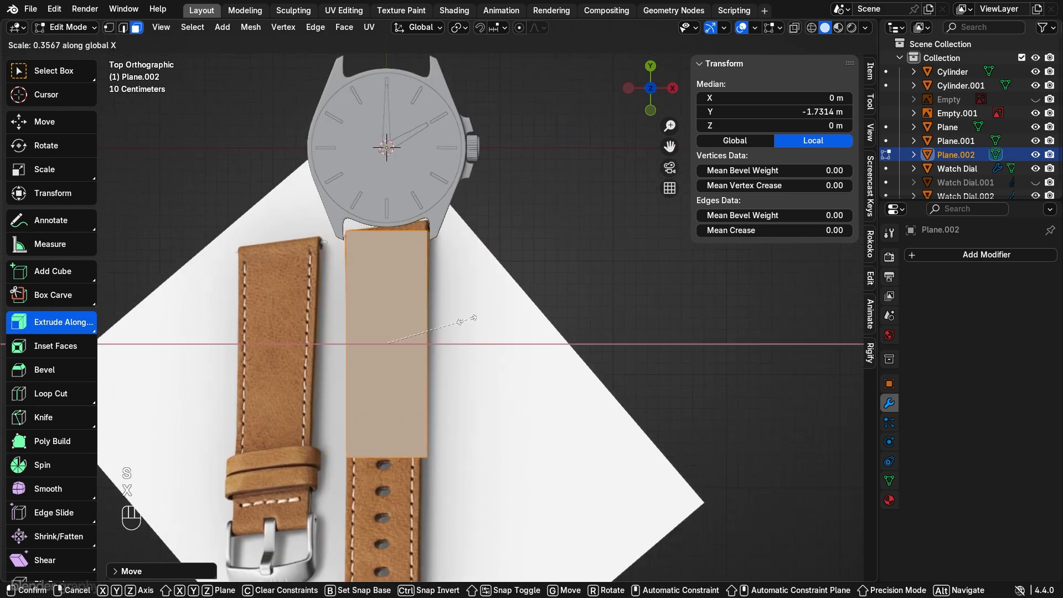
left_click(487, 319)
middle_click_drag(481, 331, 483, 194, "shift")
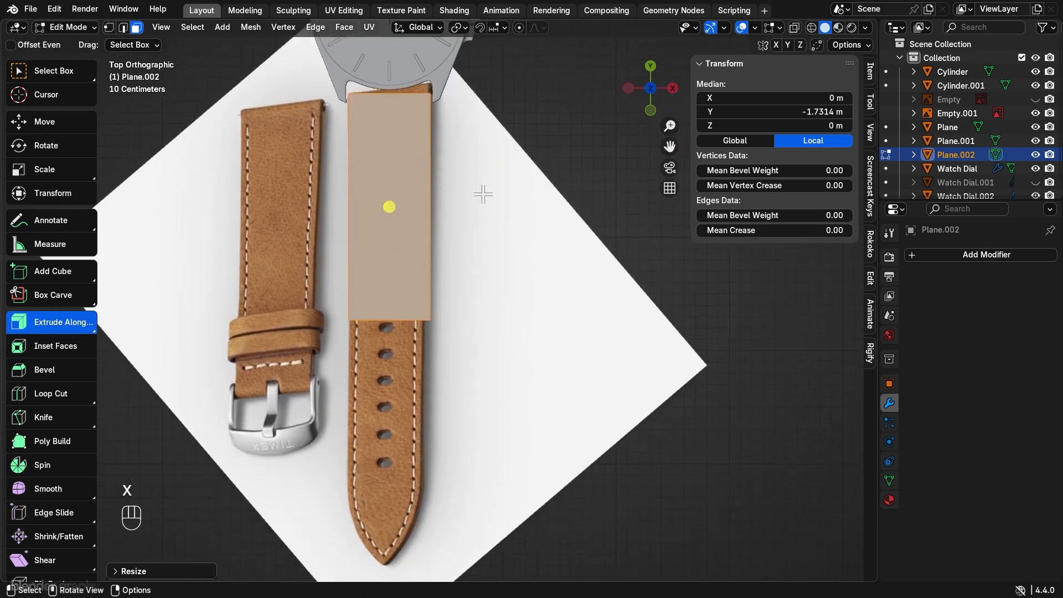
Step: Move the plane's far end edge along Y to about -4.889 m, reaching the strap's tip
scroll(465, 232, "down", 1)
left_click(408, 310)
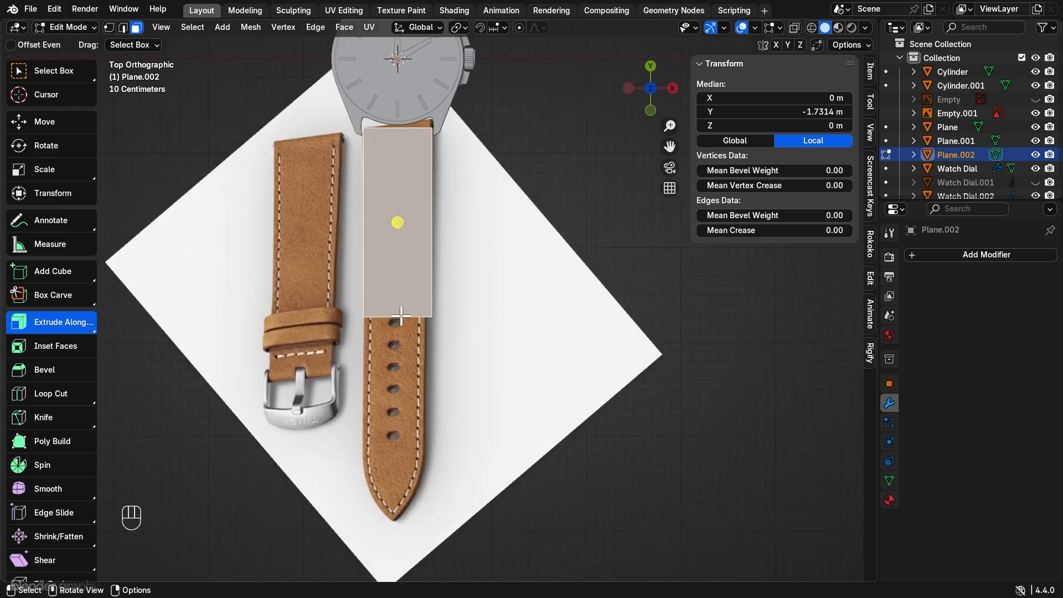
left_click(122, 27)
left_click(392, 317)
key("g")
key("y")
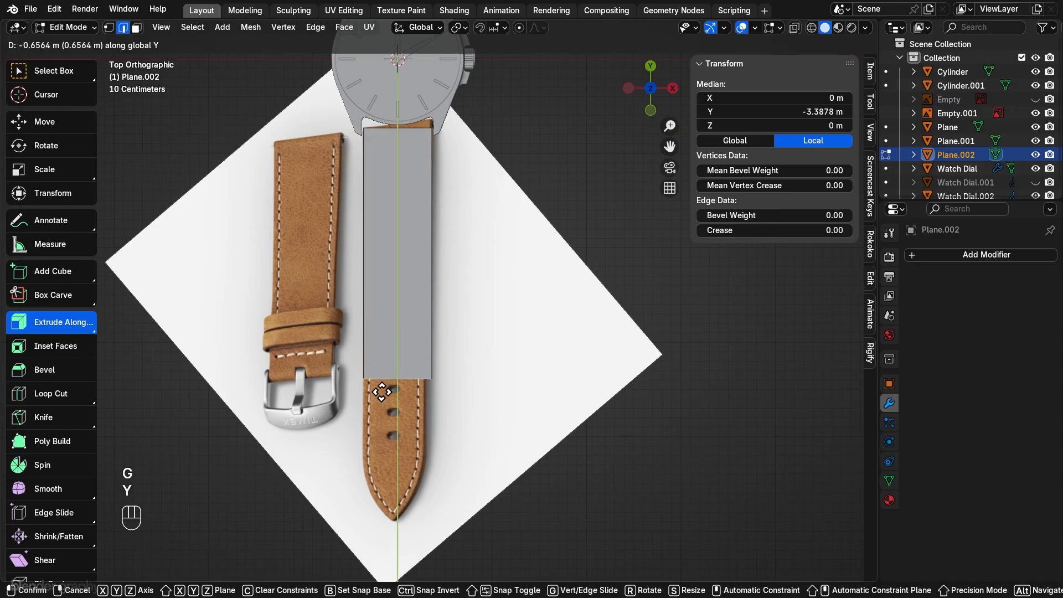
key("shift")
left_click(350, 550)
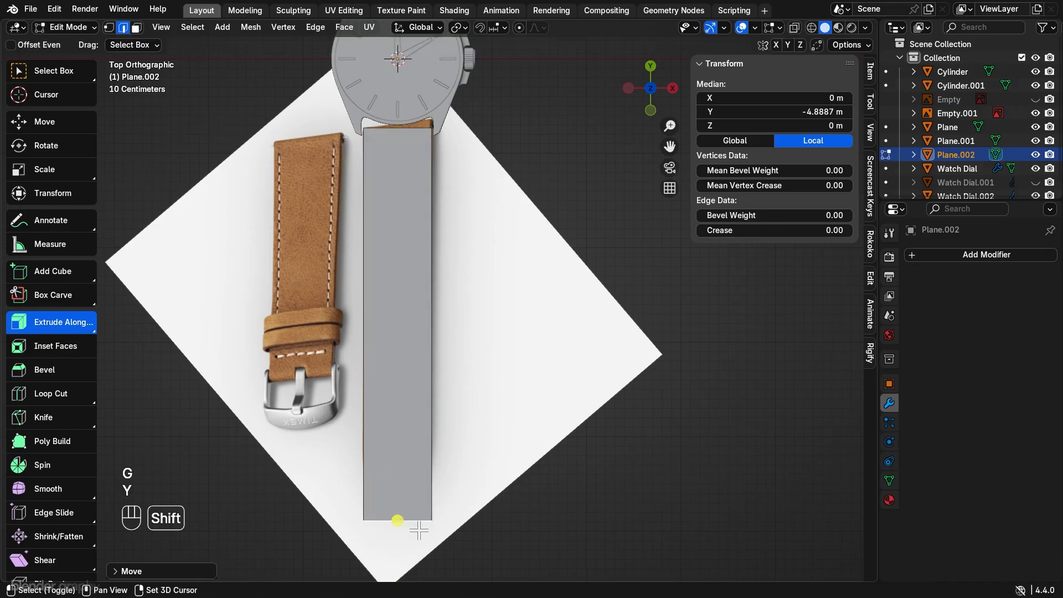
Step: Add a loop cut across the strap mesh and slide it to where the pointed tip starts to taper
scroll(415, 387, "down", 1)
key("ctrl+r")
left_click(428, 280)
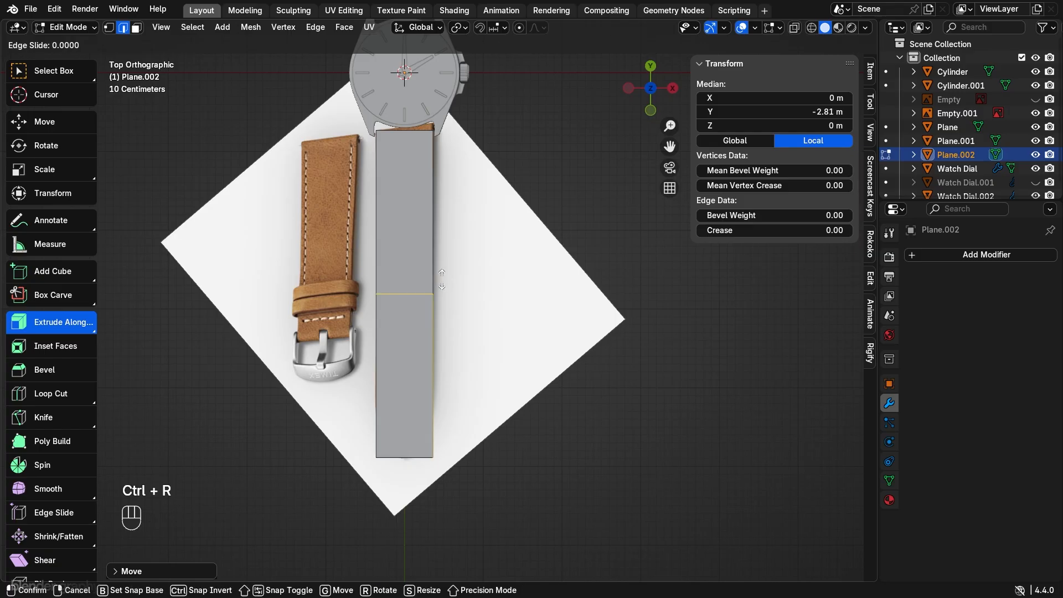
key("shift")
left_click(458, 387)
Step: Scale the strap's far end edge to about 0.1 to form the pointed tip
left_click(420, 455)
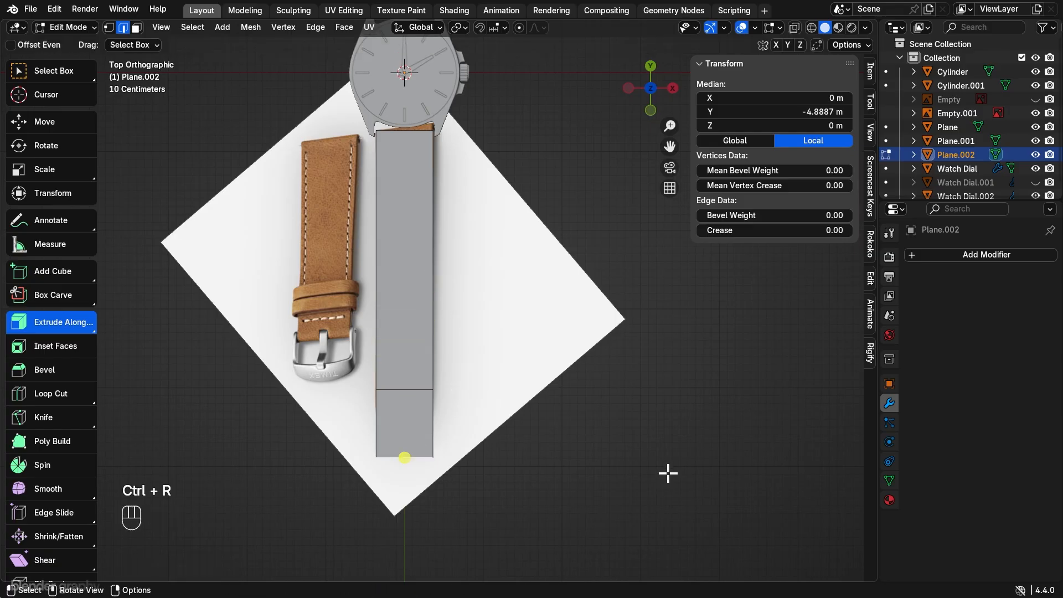
key("s")
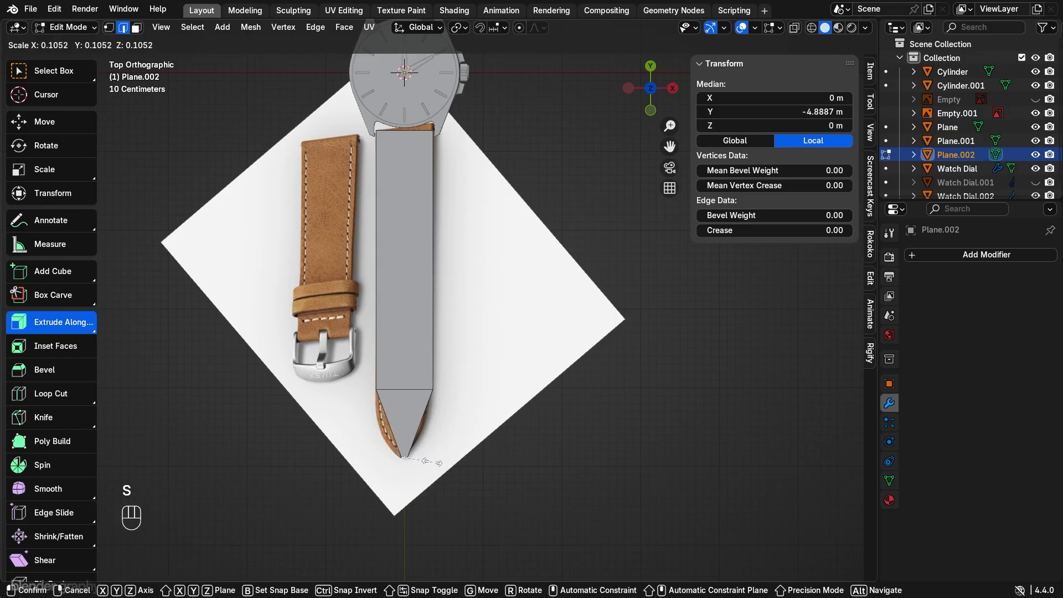
left_click(429, 461)
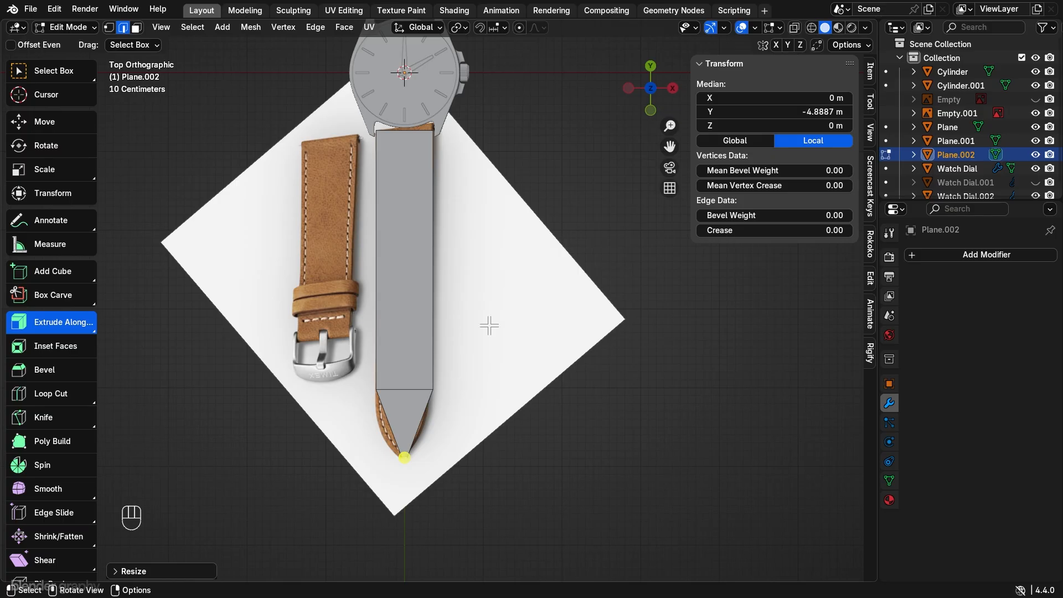
Step: Return to Object Mode and hide the strap reference image
middle_click_drag(487, 325, 543, 264)
scroll(543, 264, "up", 2)
key("Tab")
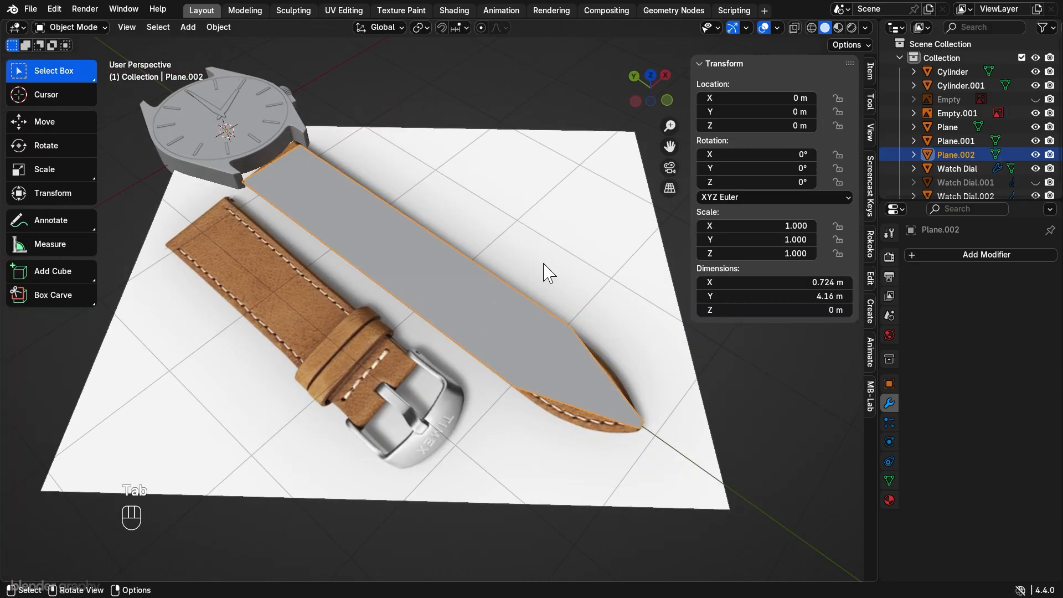
left_click(585, 176)
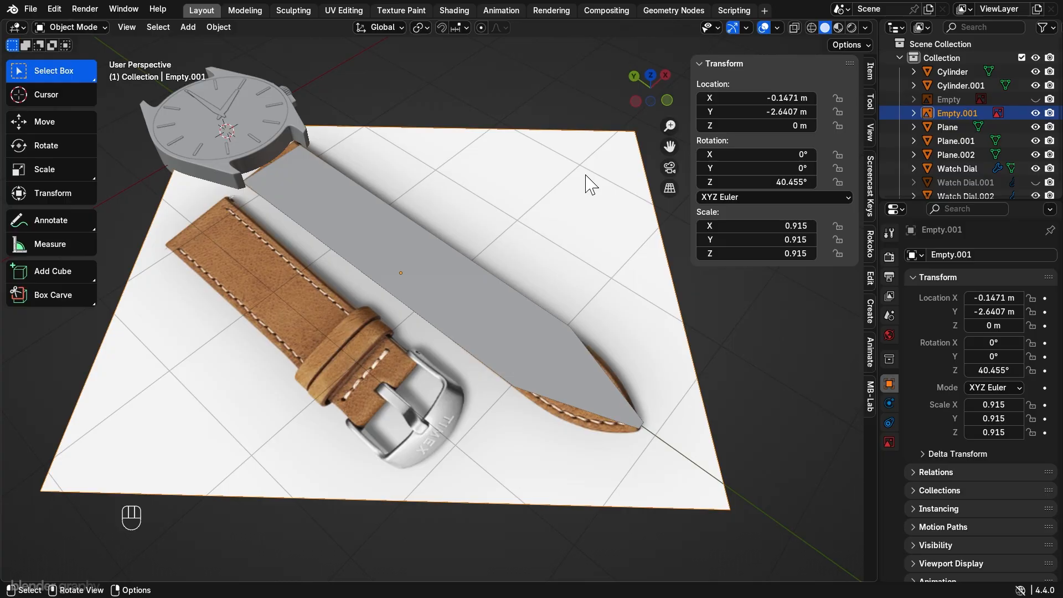
key("h")
Step: Copy the Bevel and Subdivision modifiers from the watch case to the strap
left_click(502, 309)
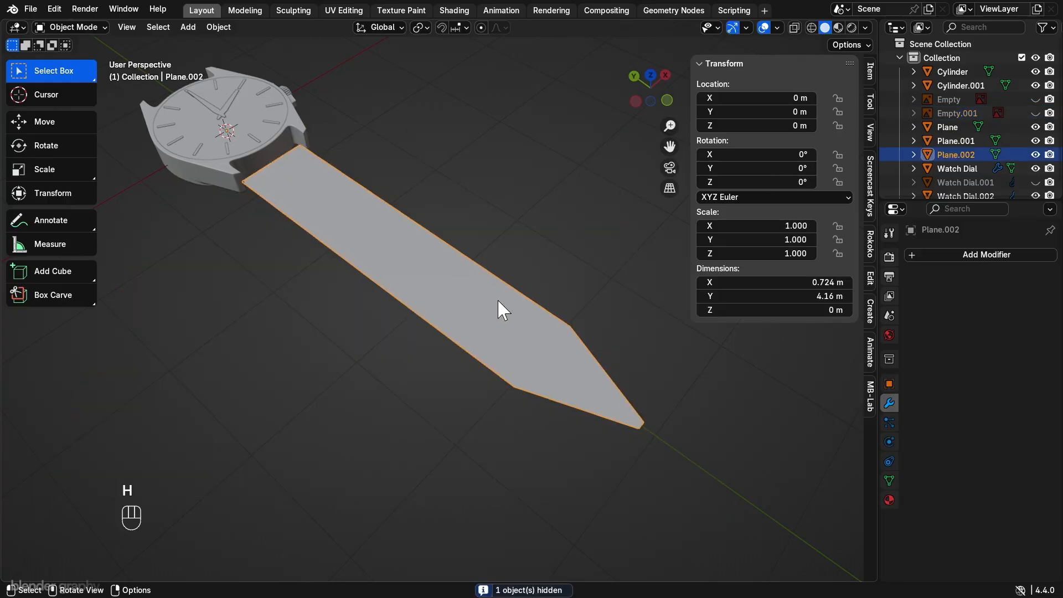
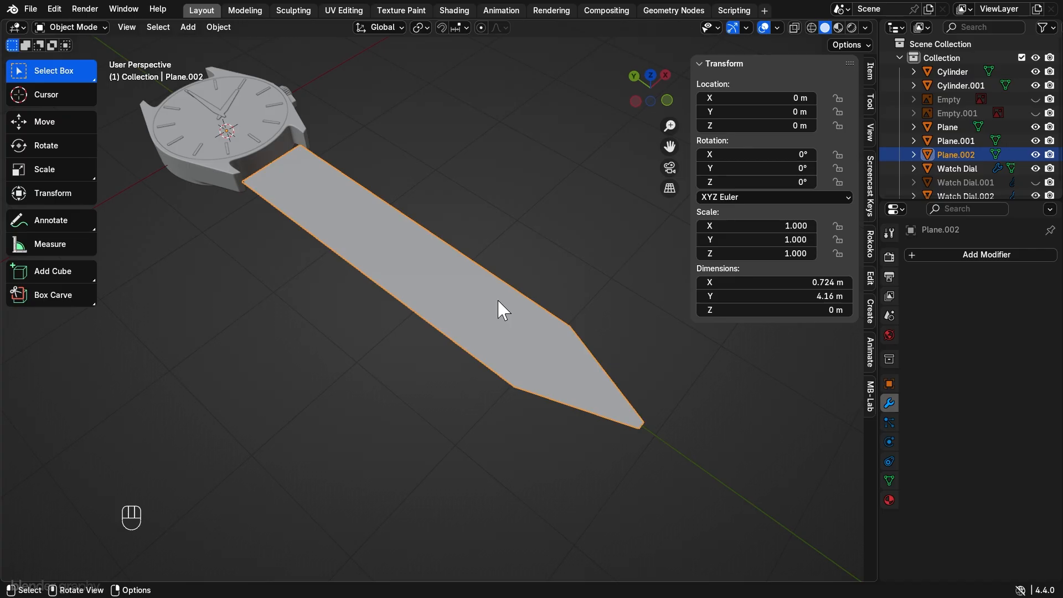
key("shift")
left_click(302, 126, "shift")
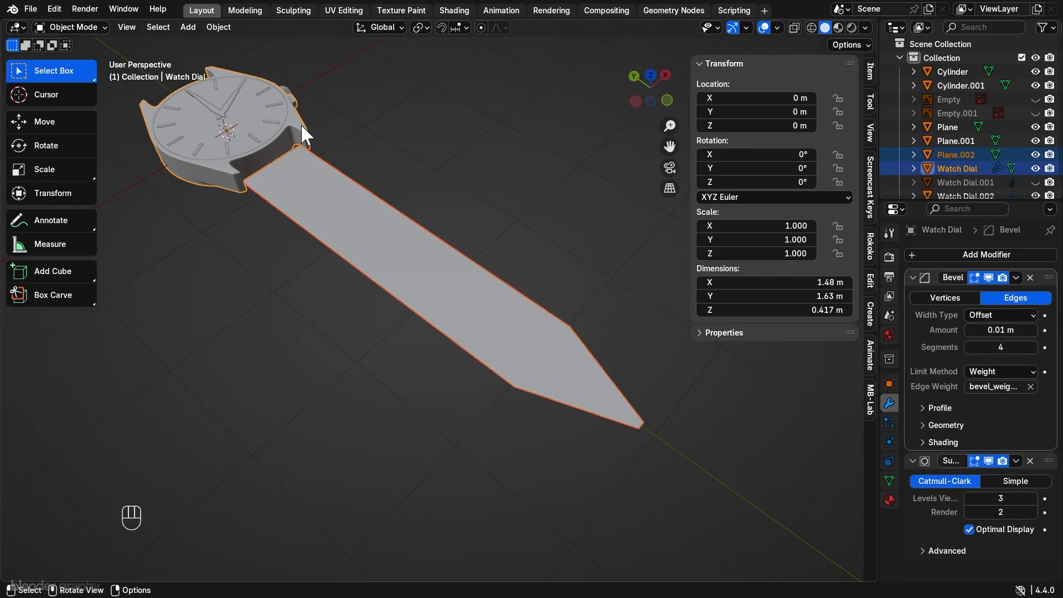
left_click(1016, 278)
key("ctrl+l")
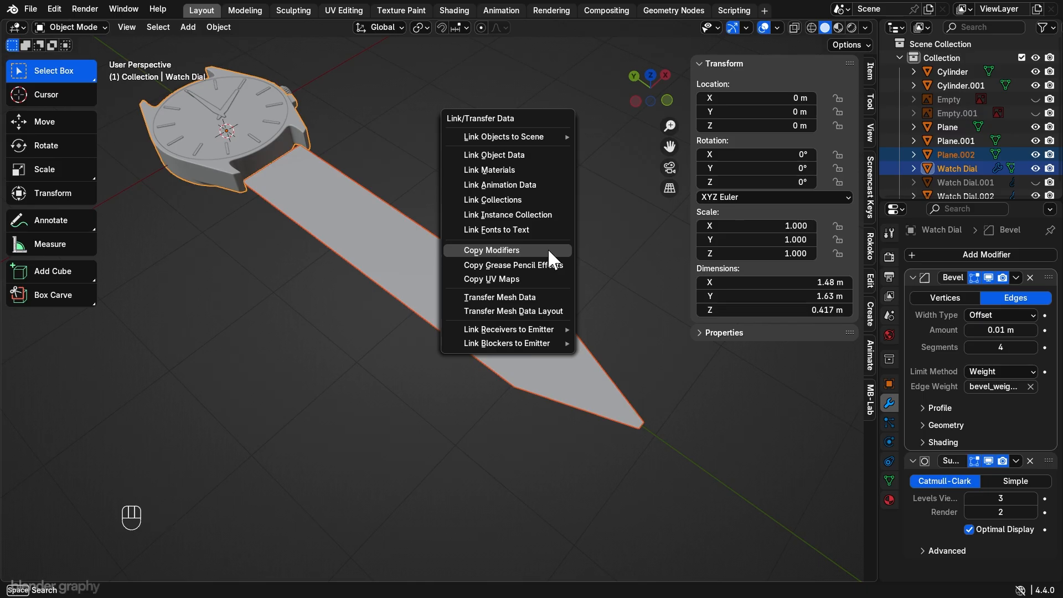
left_click(546, 250)
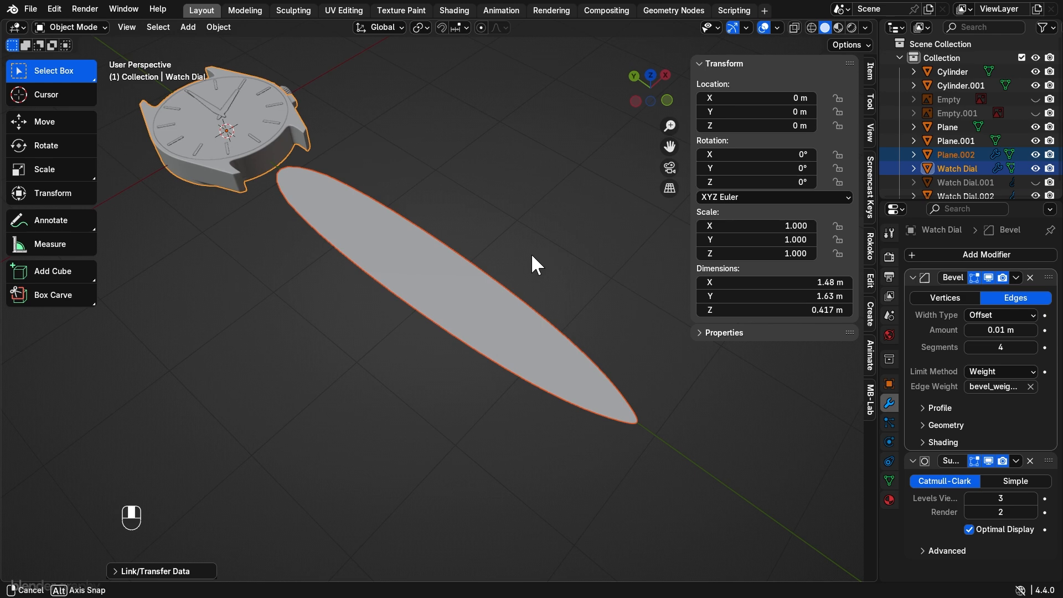
Step: Select the whole strap mesh in Edit Mode and extrude it upward about 0.113 m to give it thickness
middle_click_drag(531, 266, 579, 214)
left_click(429, 281)
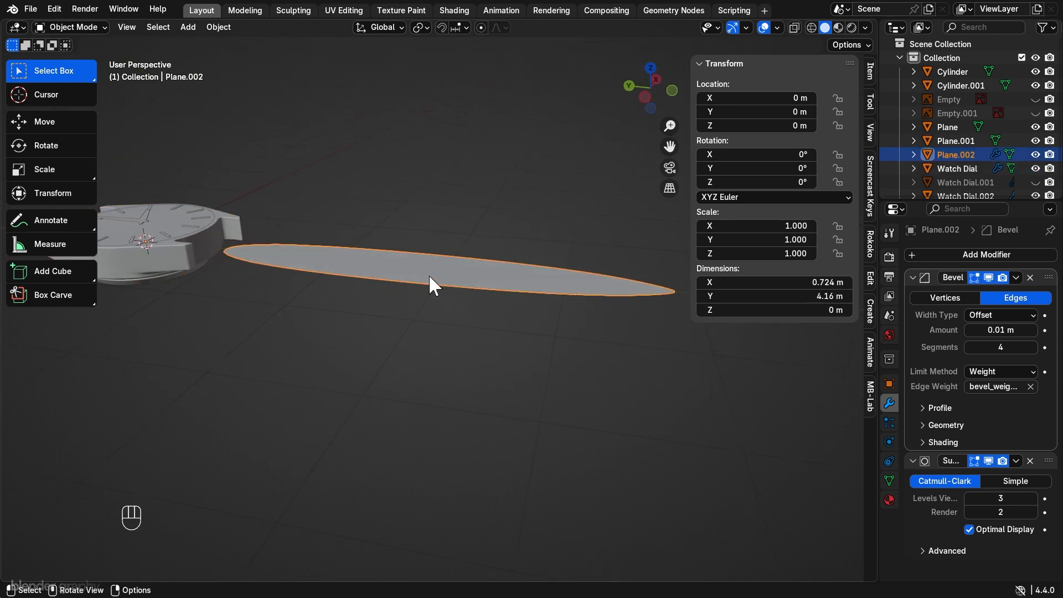
left_click(646, 98)
key("Tab")
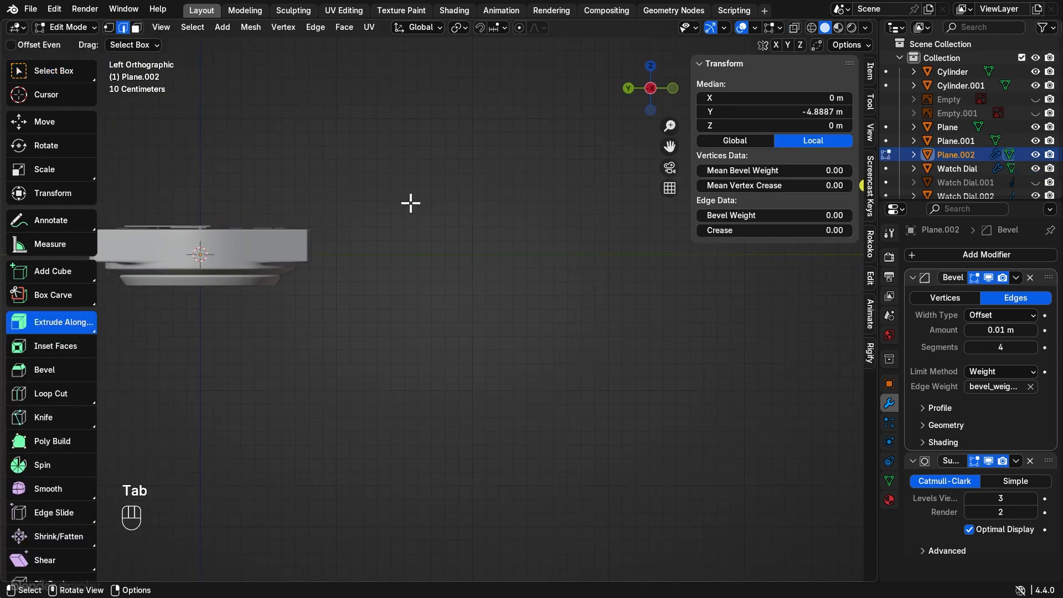
middle_click_drag(411, 203, 443, 274)
key("a")
scroll(444, 275, "up", 2)
key("e")
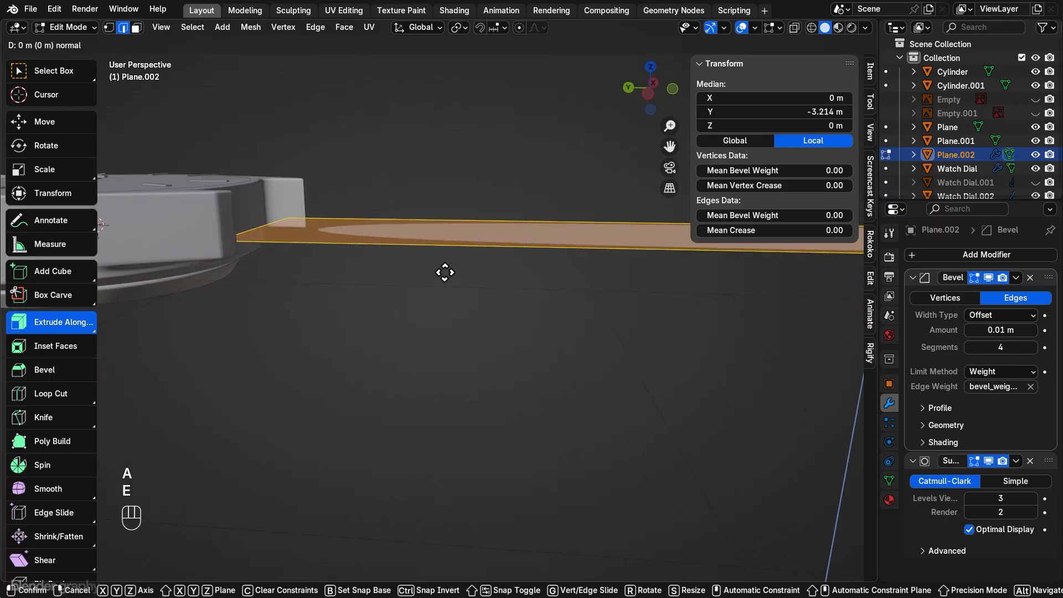
left_click(481, 530)
Step: Add a loop cut across the strap and slide it about 0.92 toward the case, close to the lug end
scroll(560, 235, "down", 3)
middle_click_drag(560, 235, 514, 333)
key("ctrl+r")
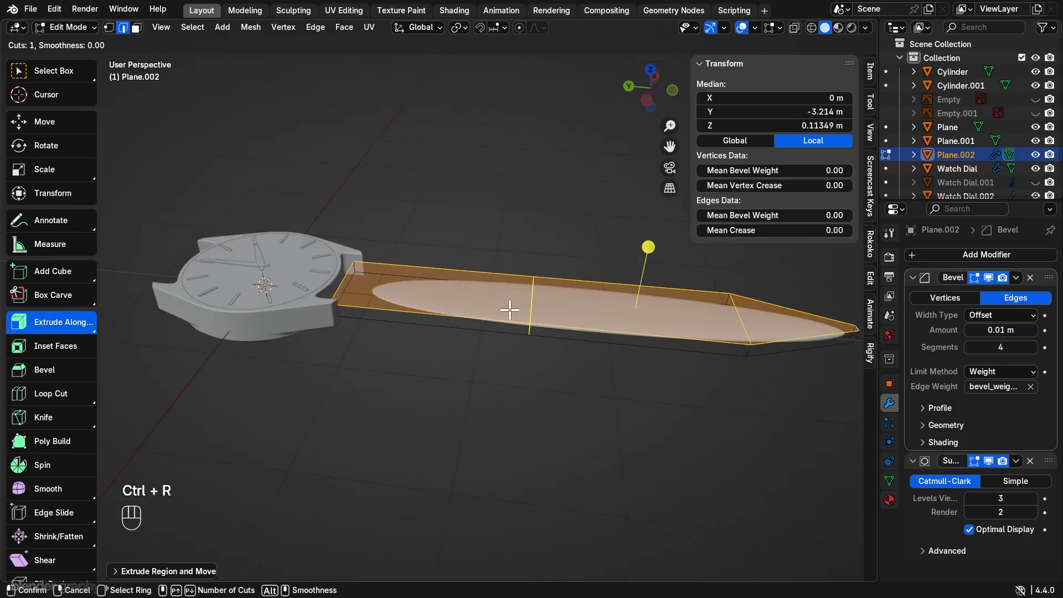
left_click(510, 308)
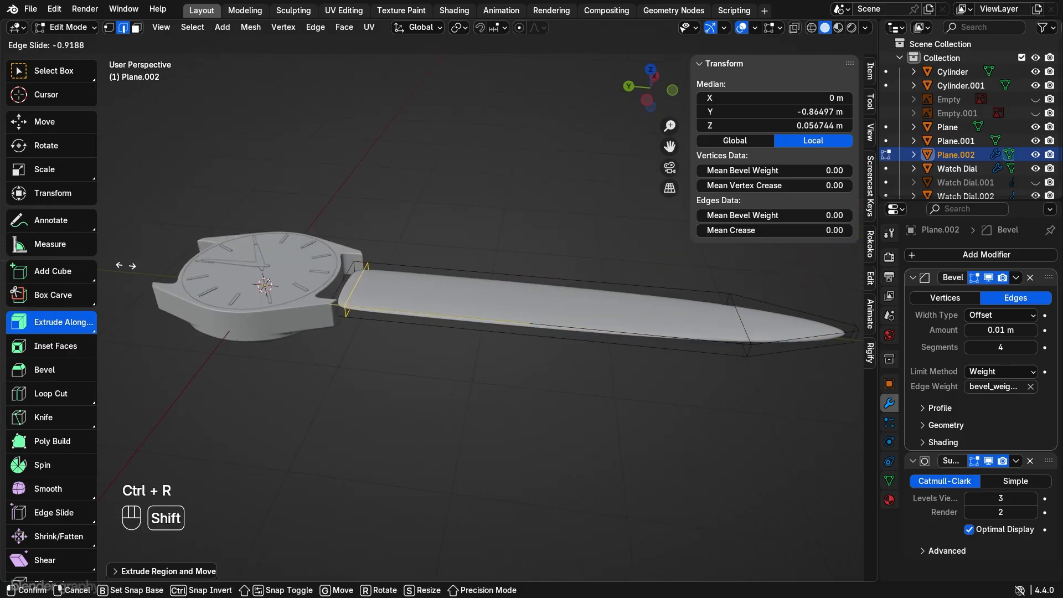
left_click(113, 267)
Step: Select the small side faces on both sides of the strap's lug end and inset them
scroll(451, 339, "up", 3)
middle_click_drag(450, 339, 434, 294, "shift")
key("Tab")
scroll(420, 301, "up", 2)
key("Tab")
left_click(195, 101)
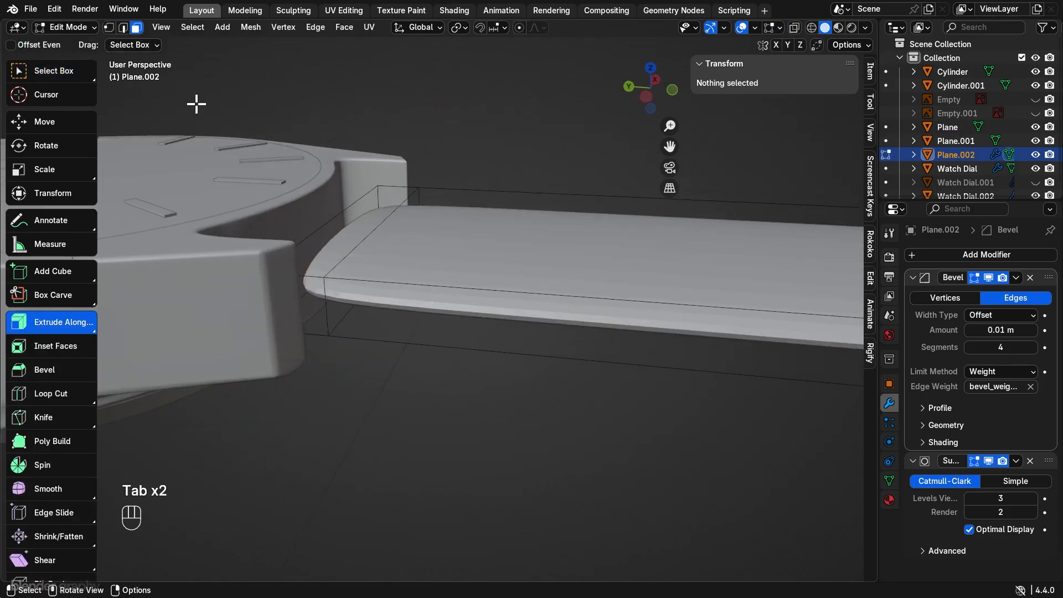
key("3")
left_click(295, 324)
middle_click_drag(616, 247, 521, 217)
left_click(581, 277, "shift")
scroll(474, 273, "up", 2)
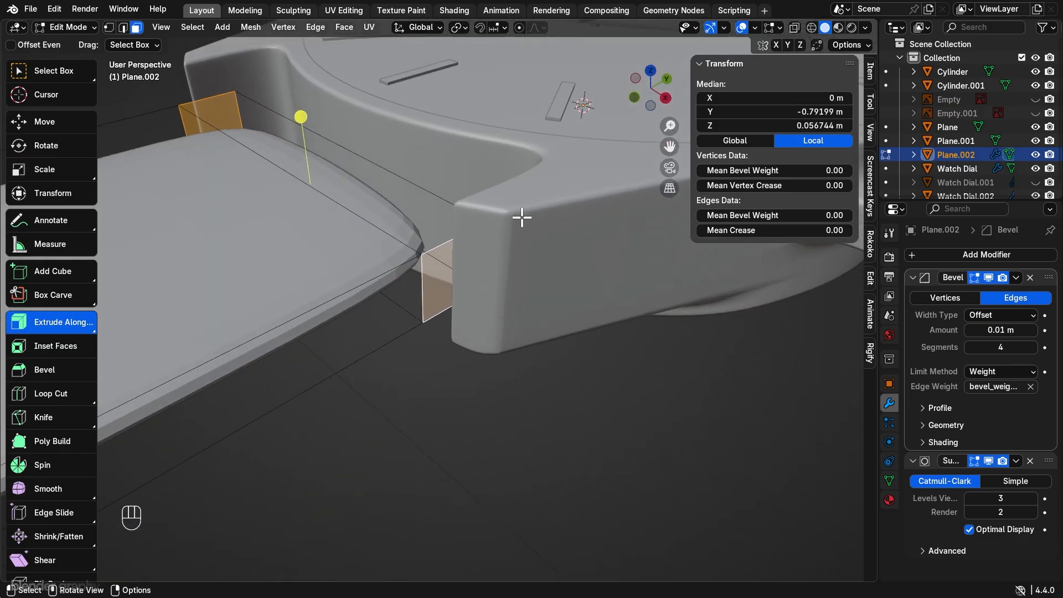
key("i")
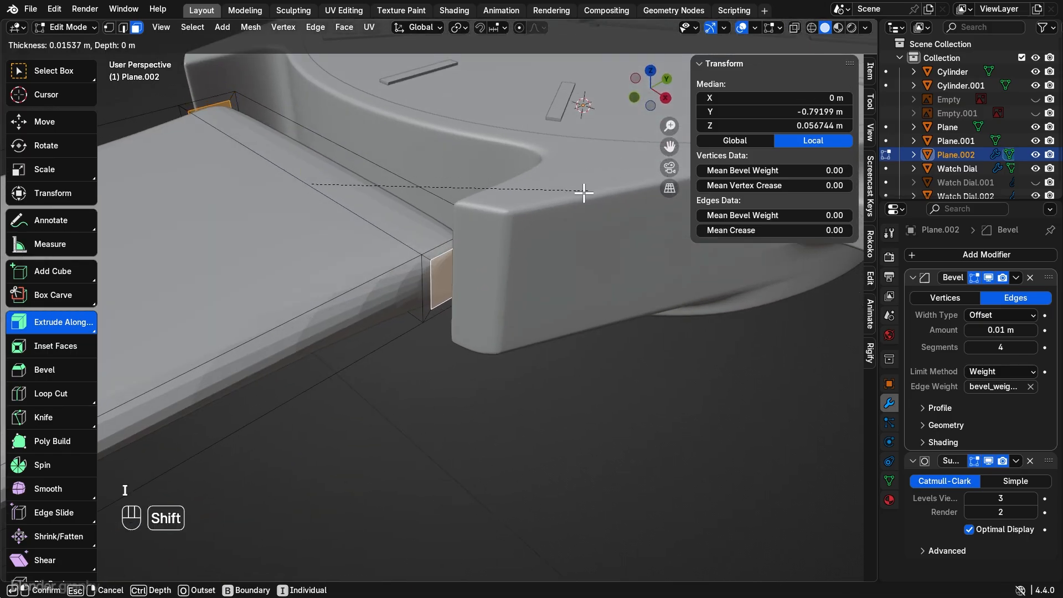
left_click(515, 221)
Step: Delete the two inset side faces at the strap's lug end
middle_click_drag(515, 220, 480, 268)
key("x")
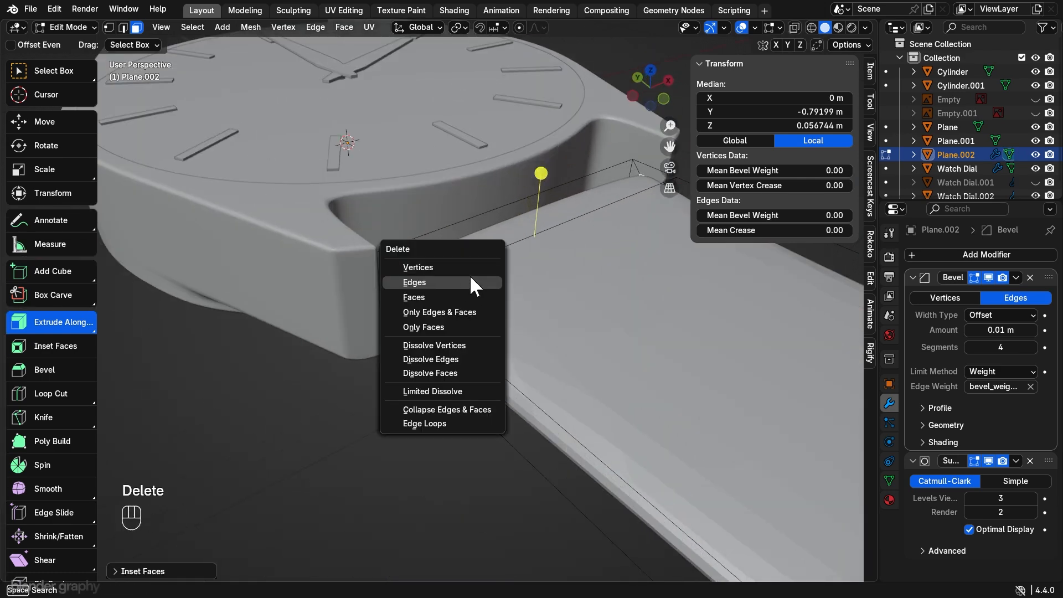
left_click(453, 301)
Step: In the right view with X-ray, fill the four faces joining both side openings into a pin tunnel, and turn X-ray off
middle_click_drag(453, 301, 377, 260)
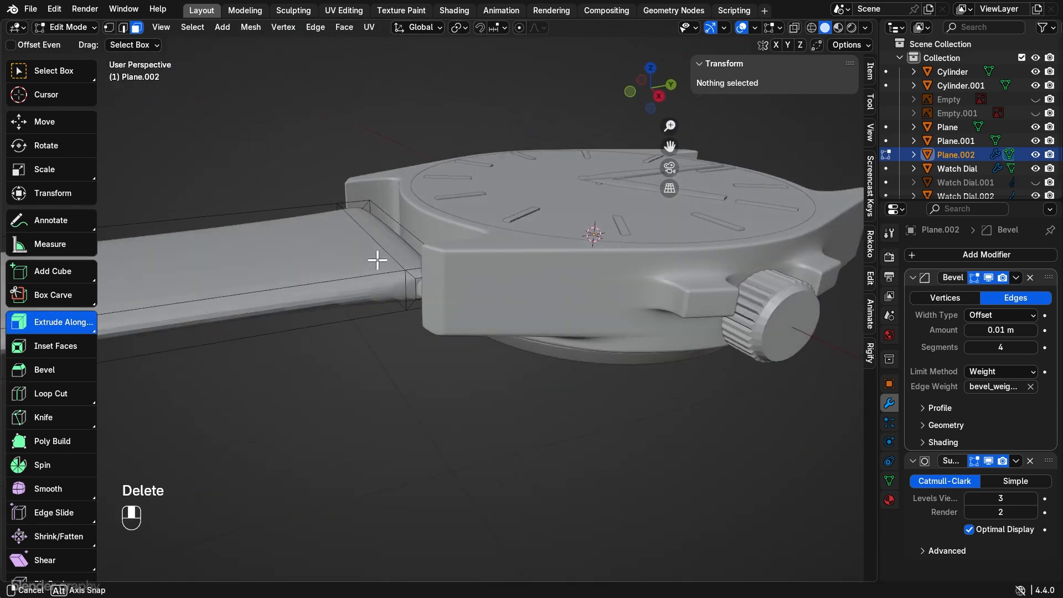
left_click(658, 96)
left_click(795, 25)
scroll(448, 225, "up", 6)
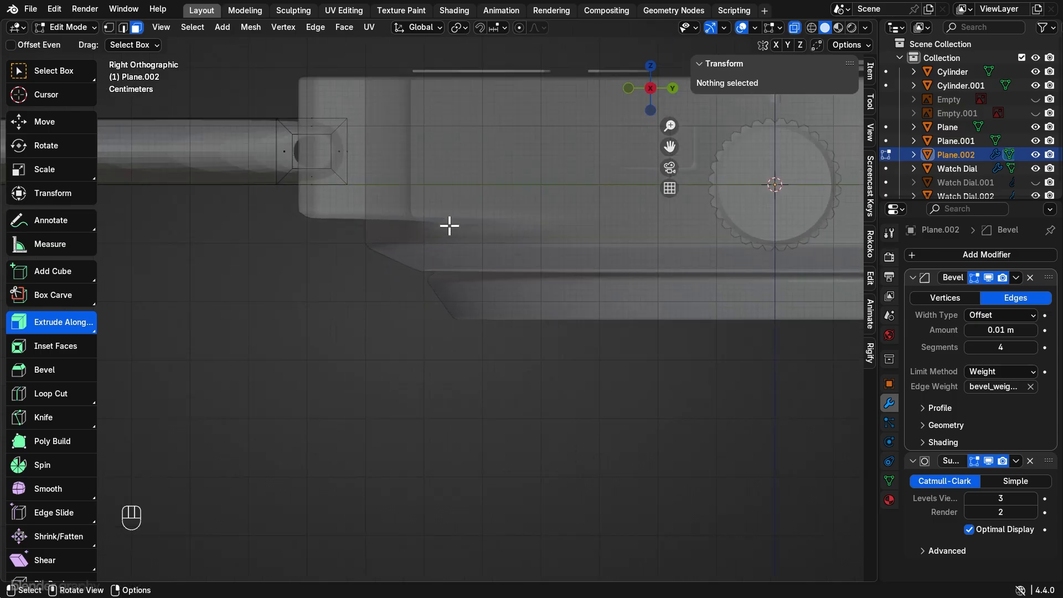
scroll(244, 155, "up", 1)
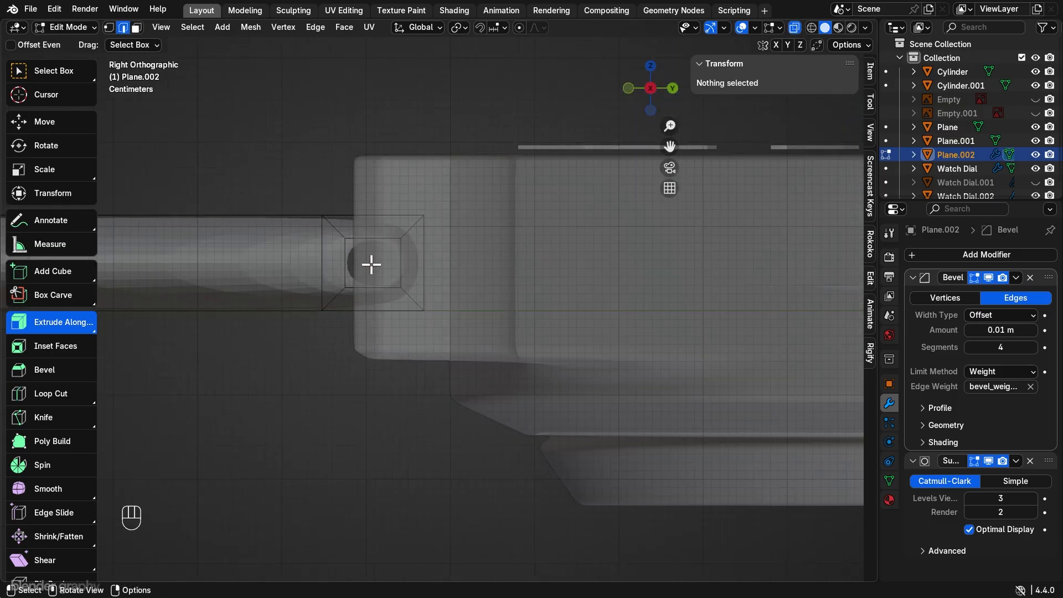
left_click(370, 233)
key("f")
key("f")
key("f")
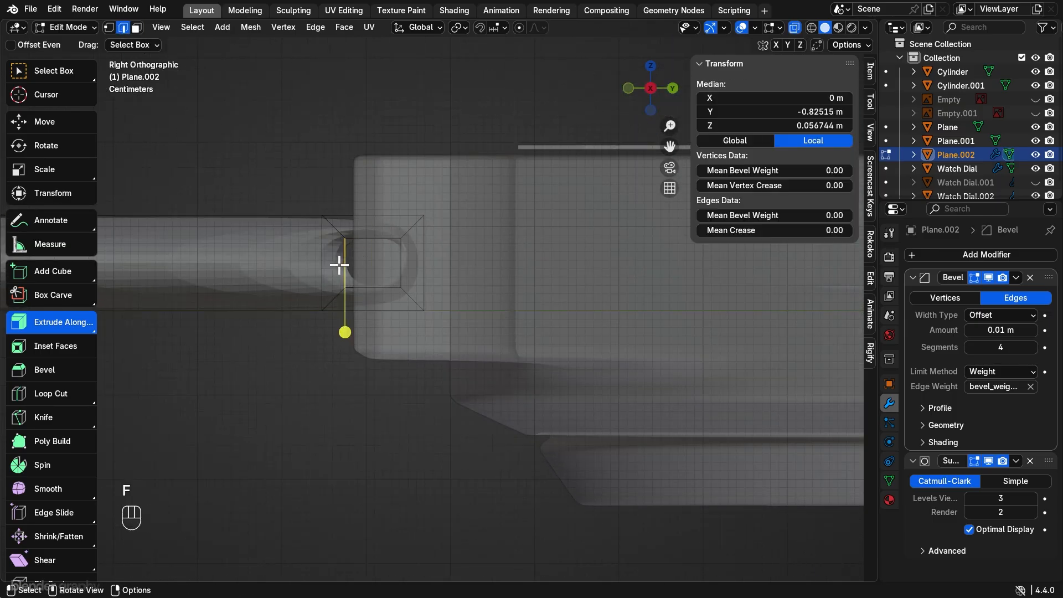
key("f")
middle_click_drag(403, 266, 516, 259)
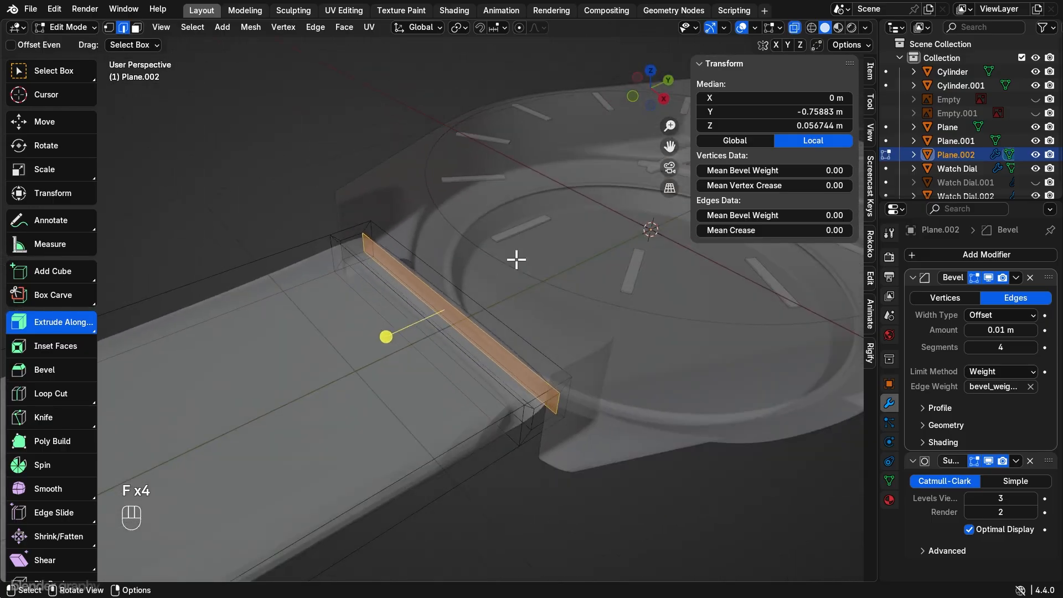
left_click(794, 27)
middle_click_drag(498, 310, 474, 356, "shift")
scroll(503, 287, "up", 2)
scroll(504, 288, "down", 5)
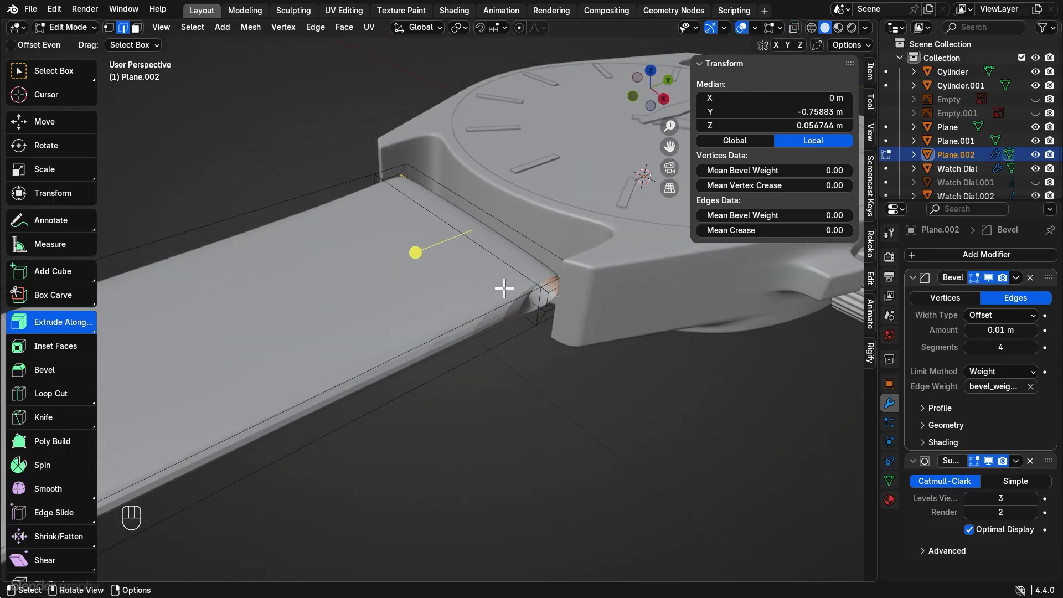
Step: Add two lengthwise loop cuts to the strap, sliding one close to each of its long side edges
middle_click_drag(503, 285, 484, 313)
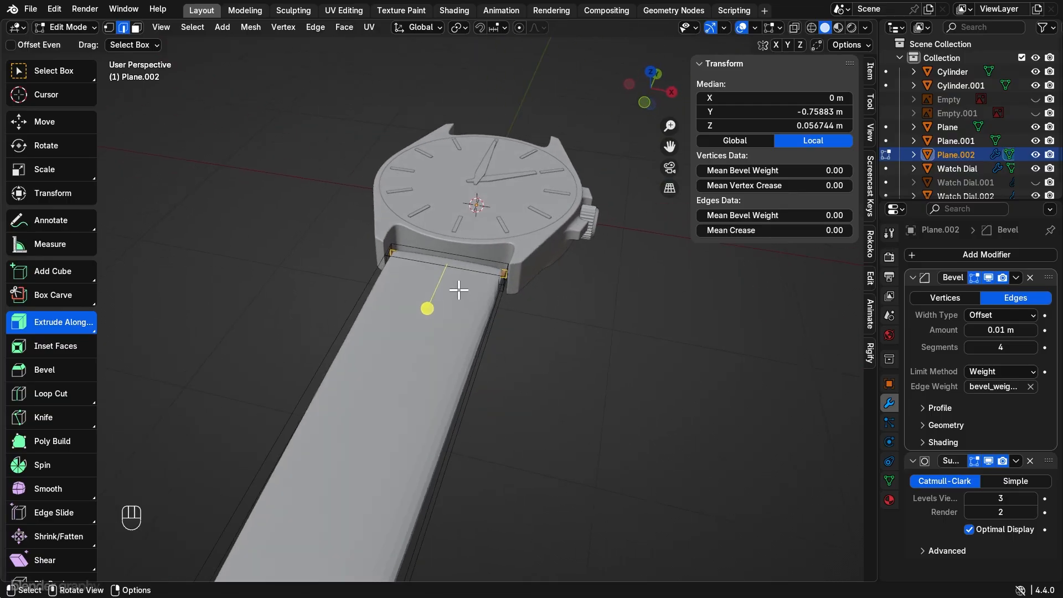
key("ctrl")
key("ctrl+r")
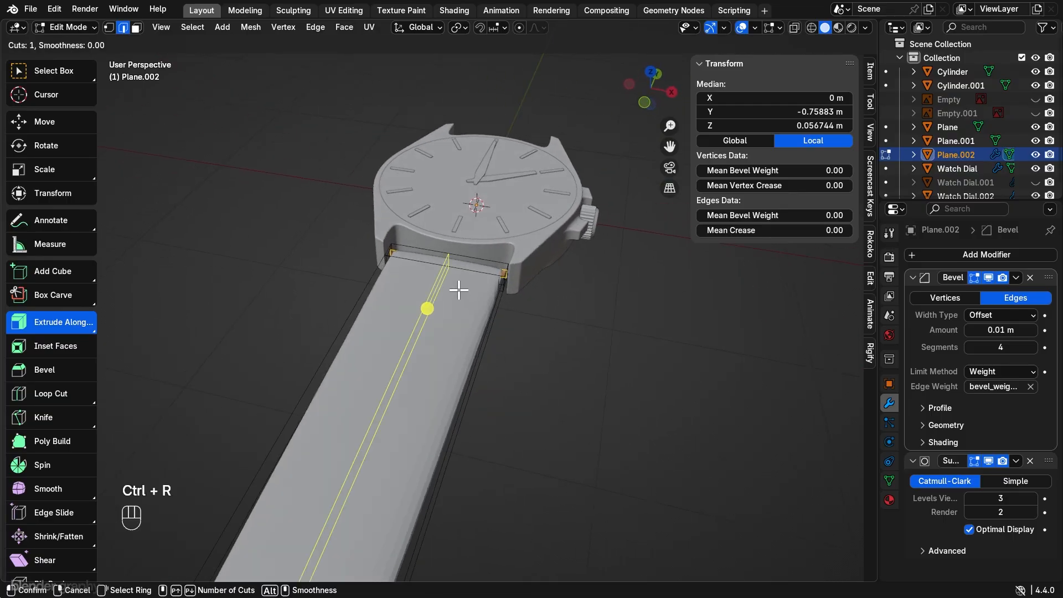
left_click(459, 289)
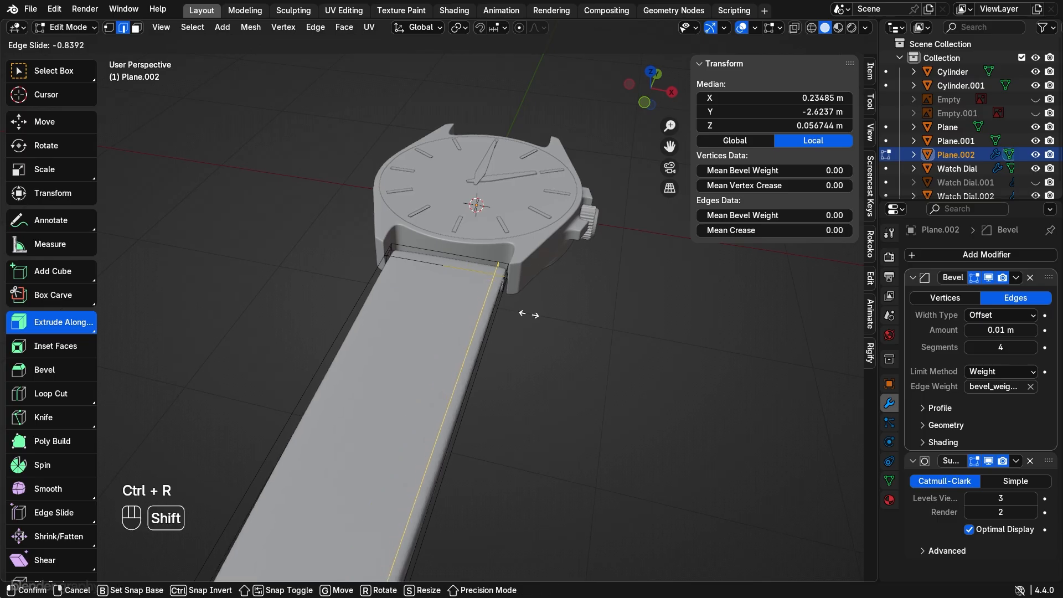
left_click(548, 318, "shift")
key("ctrl+r")
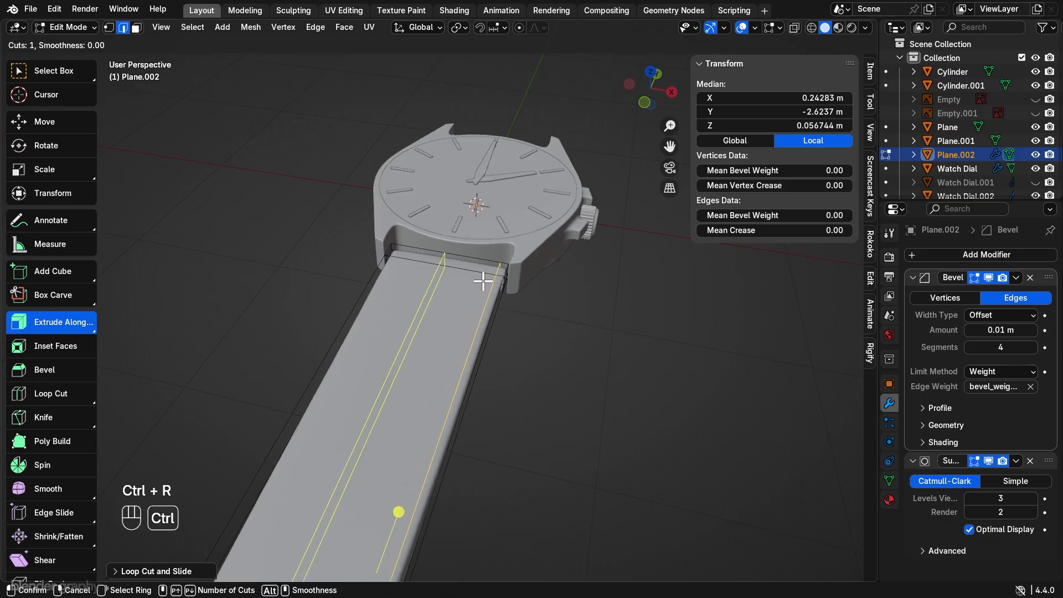
left_click(484, 280)
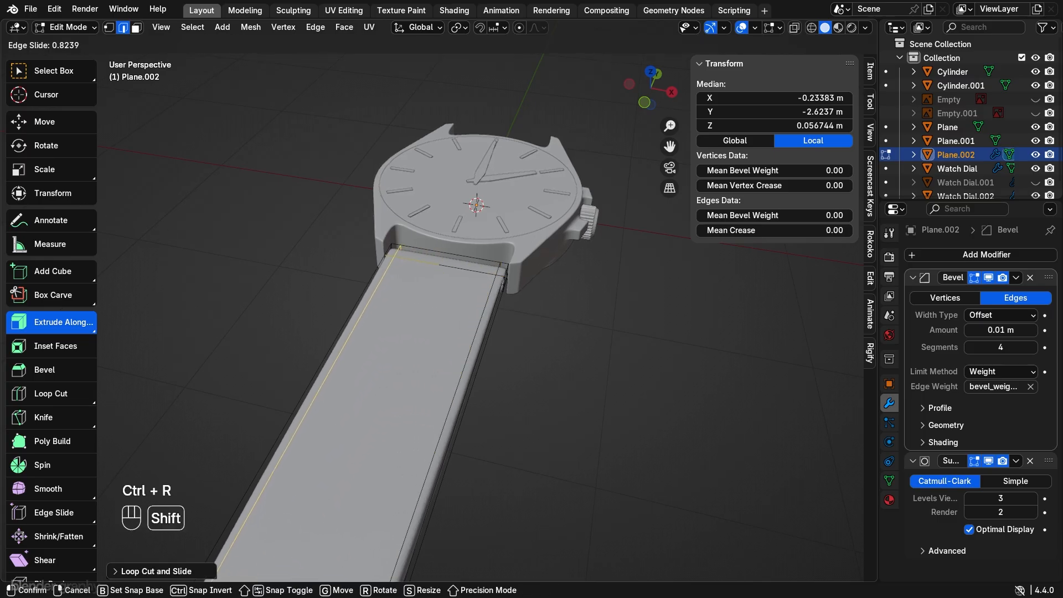
left_click(74, 218)
middle_click_drag(310, 238, 473, 298)
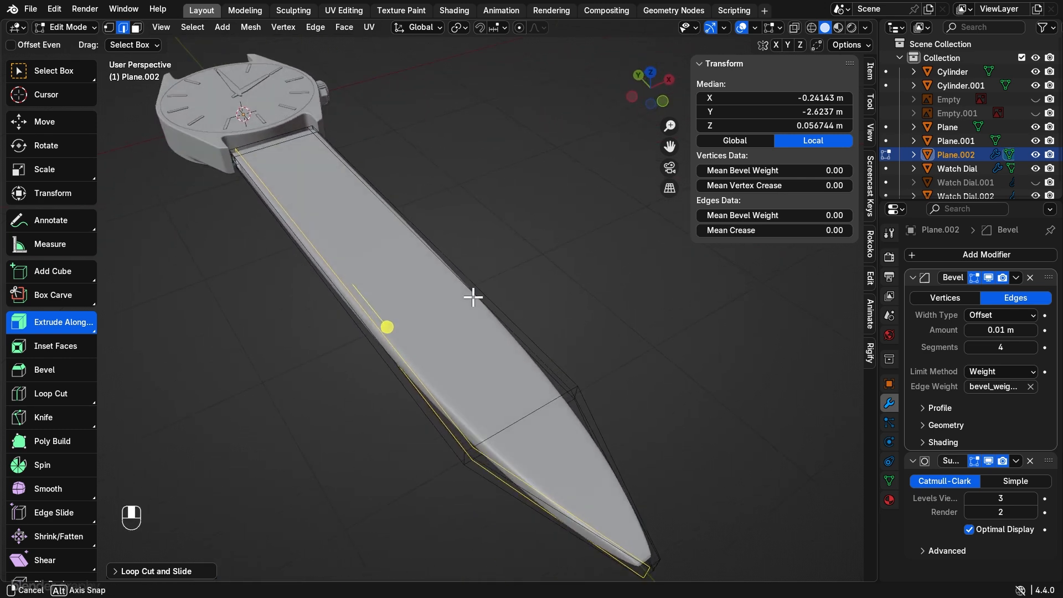
key("Tab")
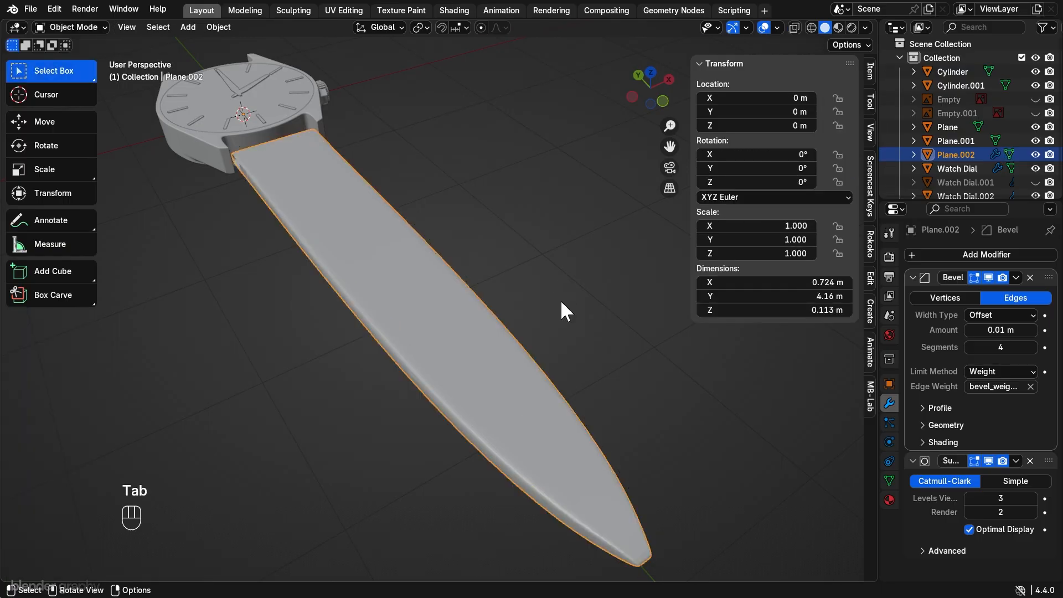
Step: With X-ray on, add a loop cut around the strap's pin tunnel and slide it close to the tunnel's negative X end
middle_click_drag(560, 300, 584, 328)
scroll(584, 328, "up", 2)
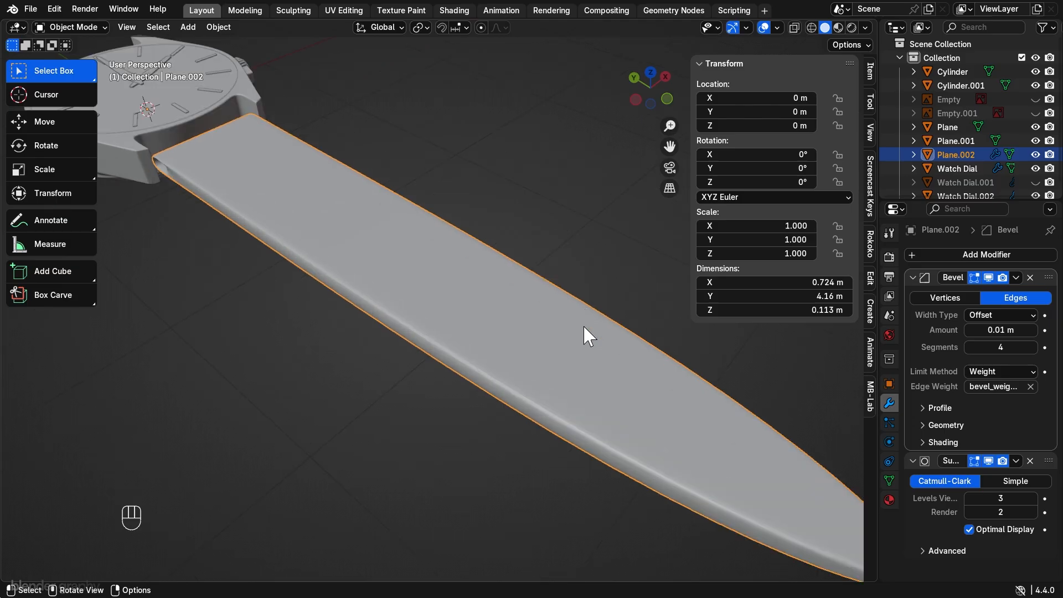
middle_click_drag(522, 317, 486, 372)
scroll(503, 335, "up", 2)
scroll(503, 335, "up", 1)
middle_click_drag(513, 294, 576, 337, "shift")
key("Tab")
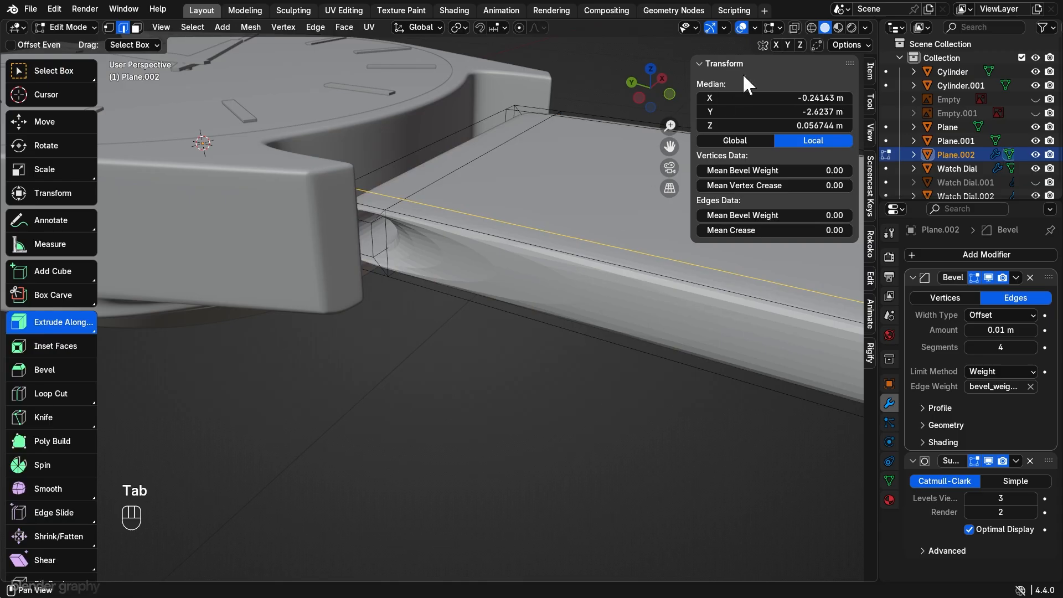
left_click(794, 27)
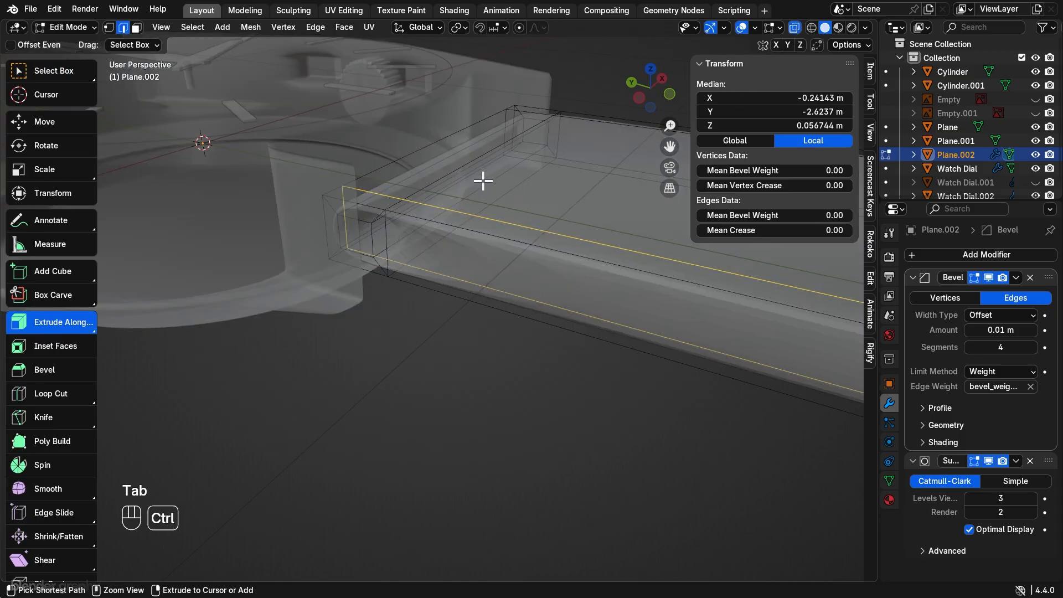
key("ctrl+r")
left_click(467, 191)
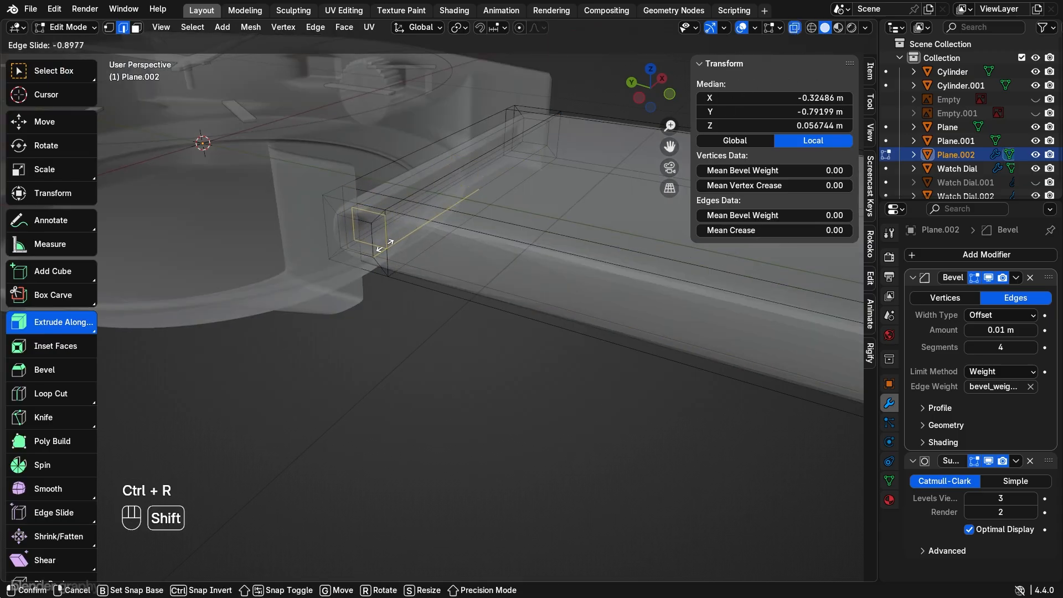
left_click(354, 272)
Step: Add a second loop cut near the pin tunnel's positive X end, move it outward about 0.008 m along X, and turn X-ray off
key("ctrl+r")
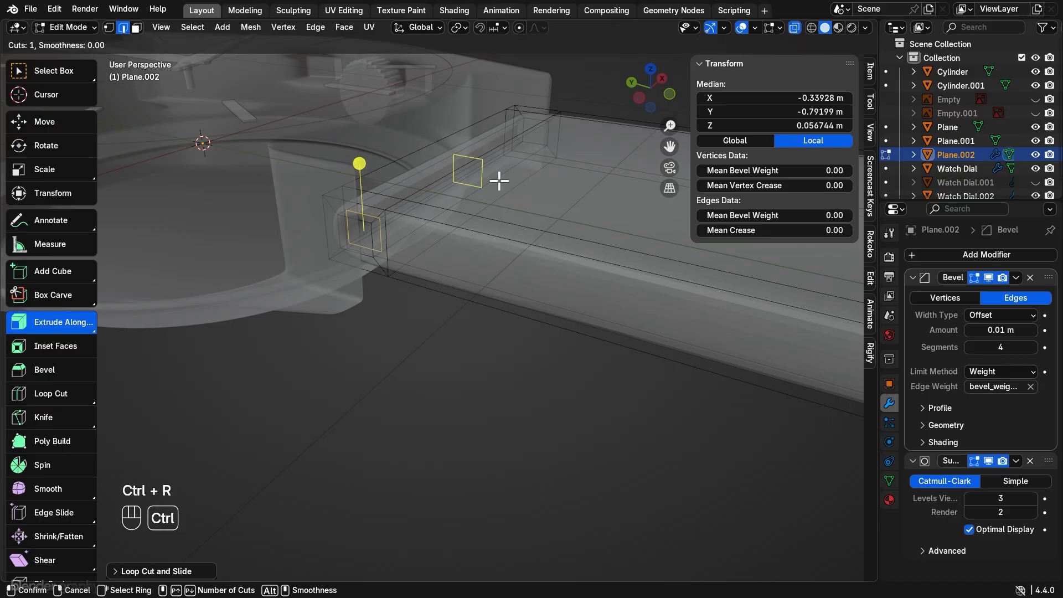
left_click(497, 180)
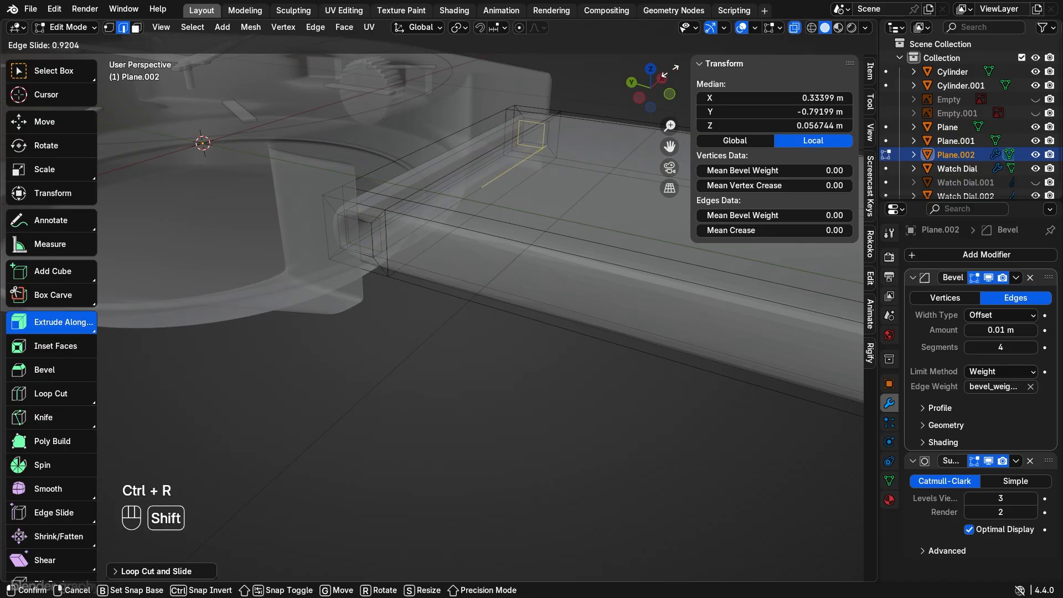
left_click(540, 114)
middle_click_drag(540, 114, 474, 178)
key("g")
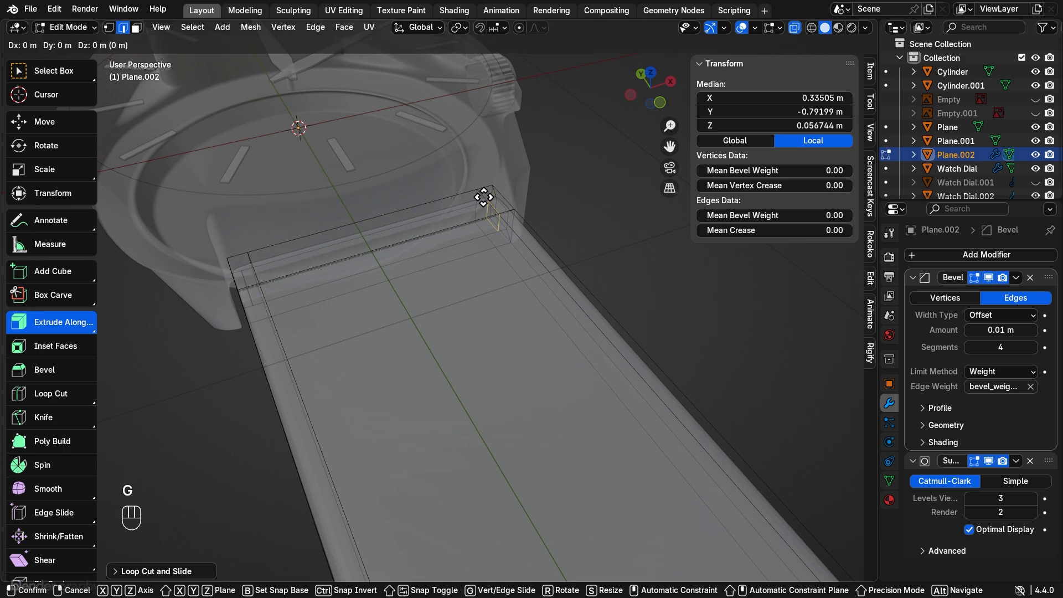
key("y")
key("x")
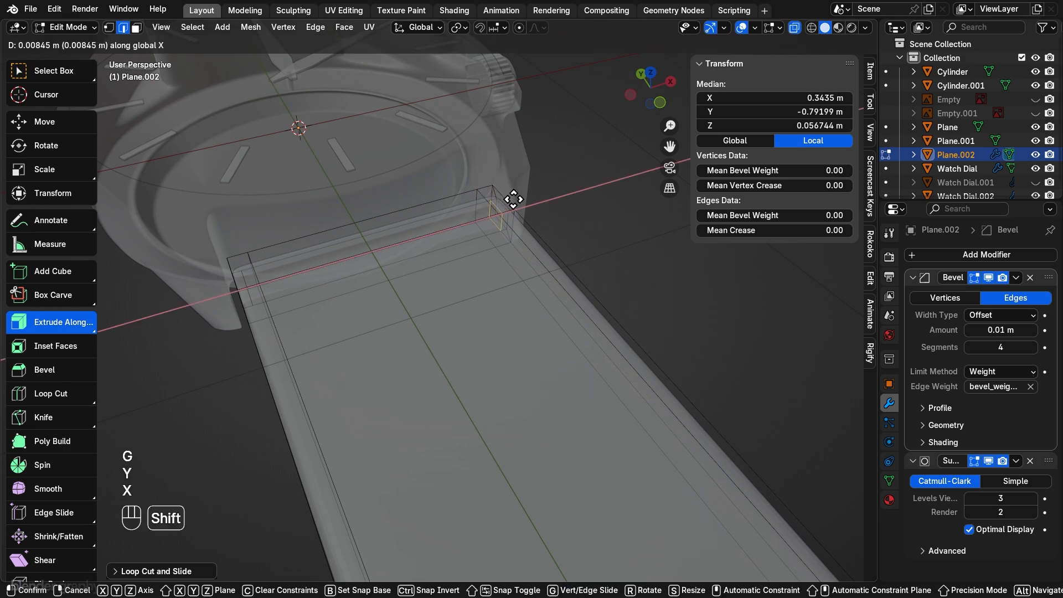
left_click(516, 202)
key("Tab")
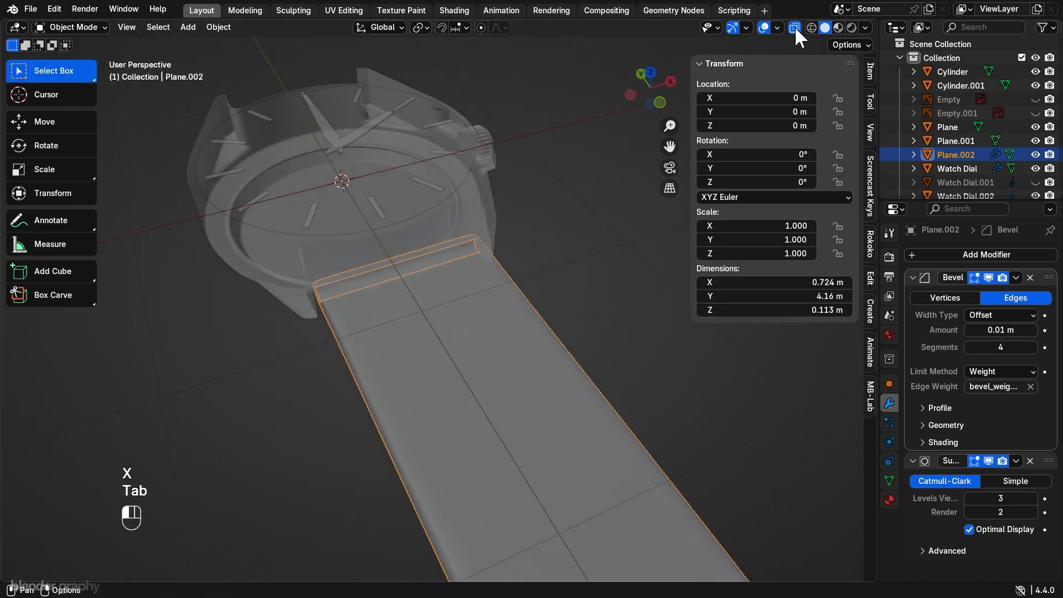
left_click(795, 27)
middle_click_drag(459, 189, 390, 266)
scroll(452, 302, "down", 5)
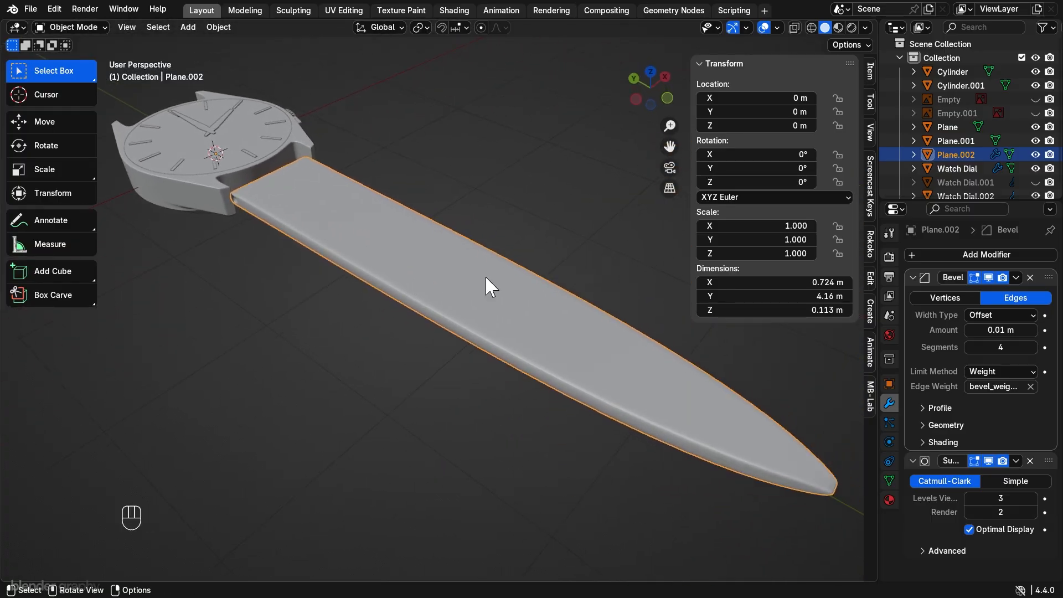
Step: In the top view, add a lengthwise loop cut down the strap's centre and bevel it with one segment into a narrow strip
key("Tab")
mouse_move(485, 277)
middle_mouse_down()
mouse_move(475, 273)
mouse_move(468, 286)
middle_mouse_up()
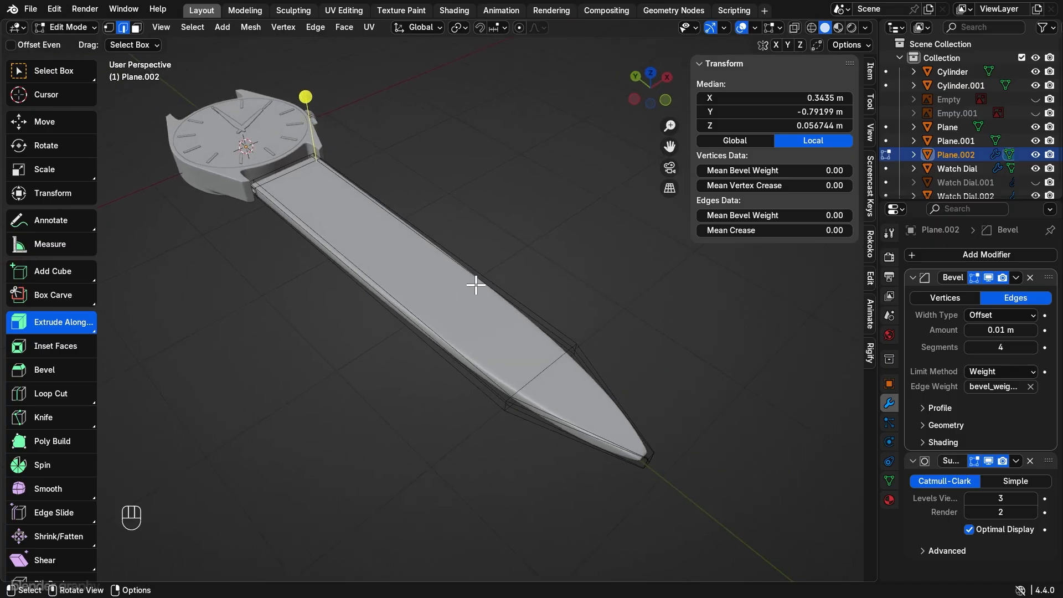
middle_click_drag(476, 284, 618, 155)
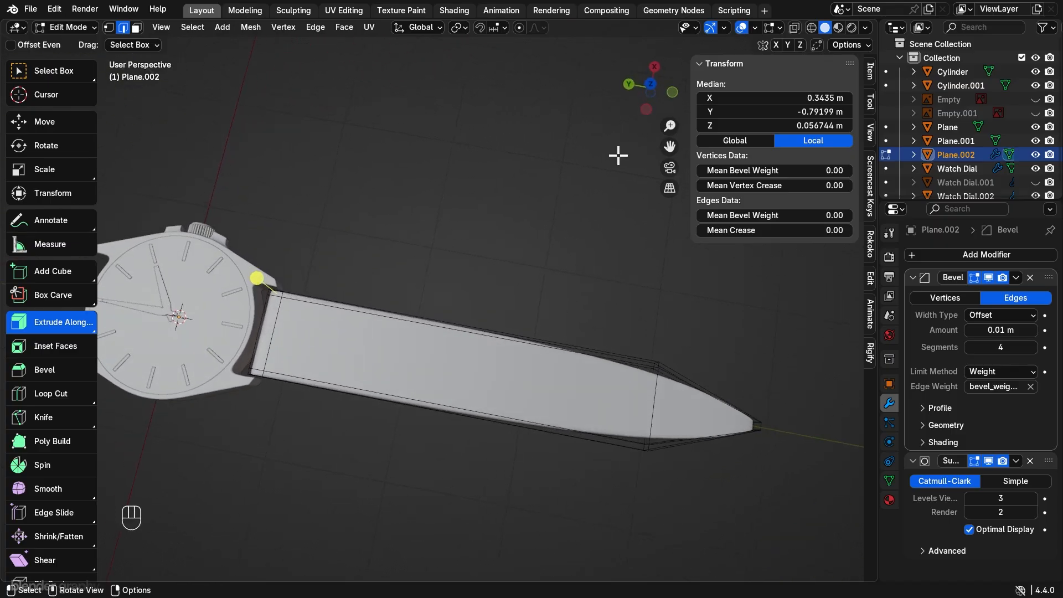
left_click(650, 84)
middle_click_drag(507, 262, 551, 190, "shift")
middle_click_drag(439, 336, 435, 313, "shift")
key("ctrl+r")
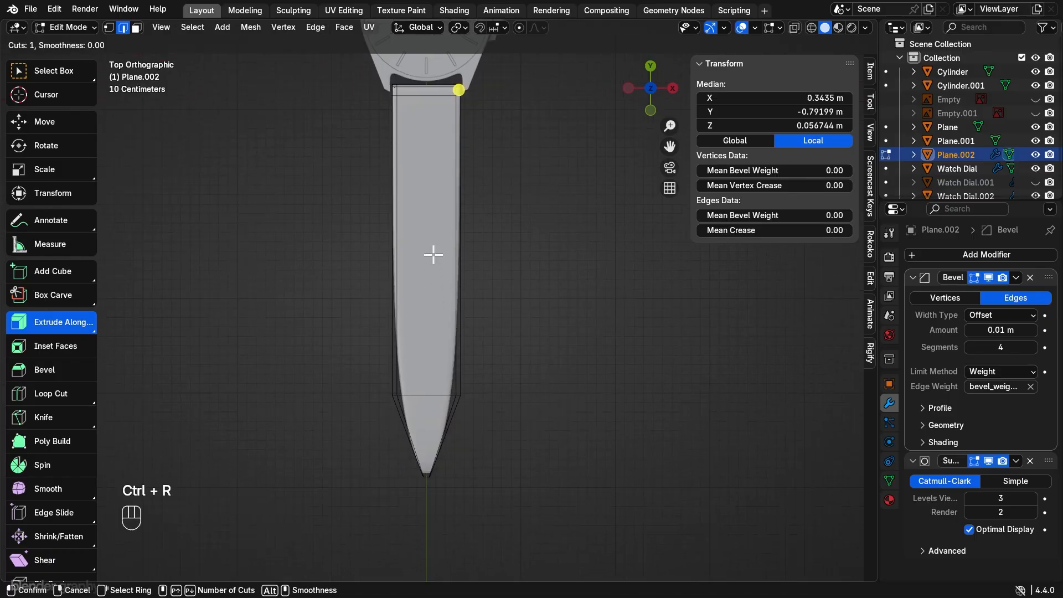
left_click(426, 93)
left_click(425, 88)
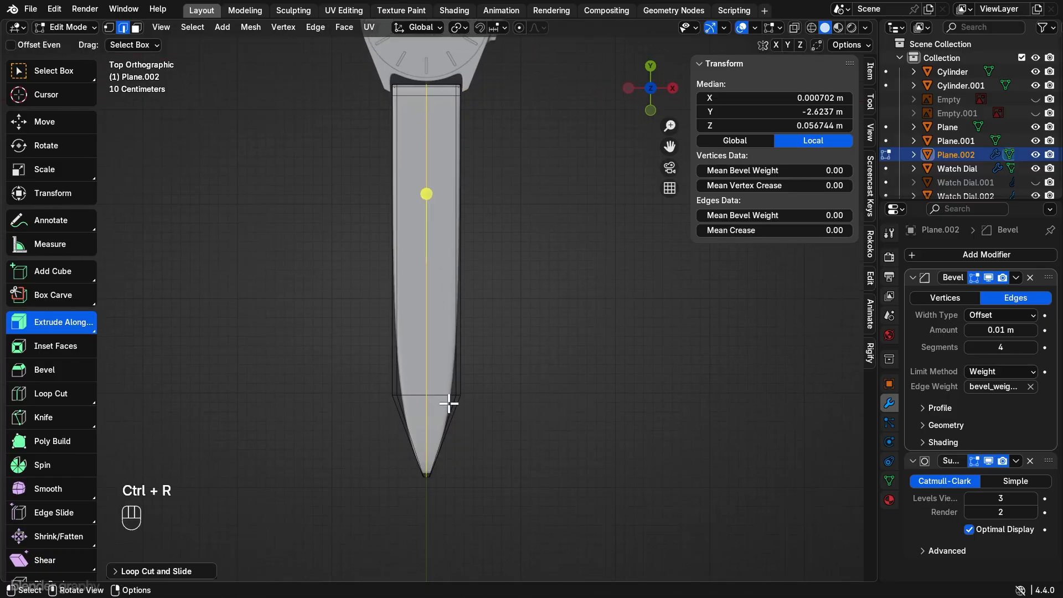
key("ctrl+b")
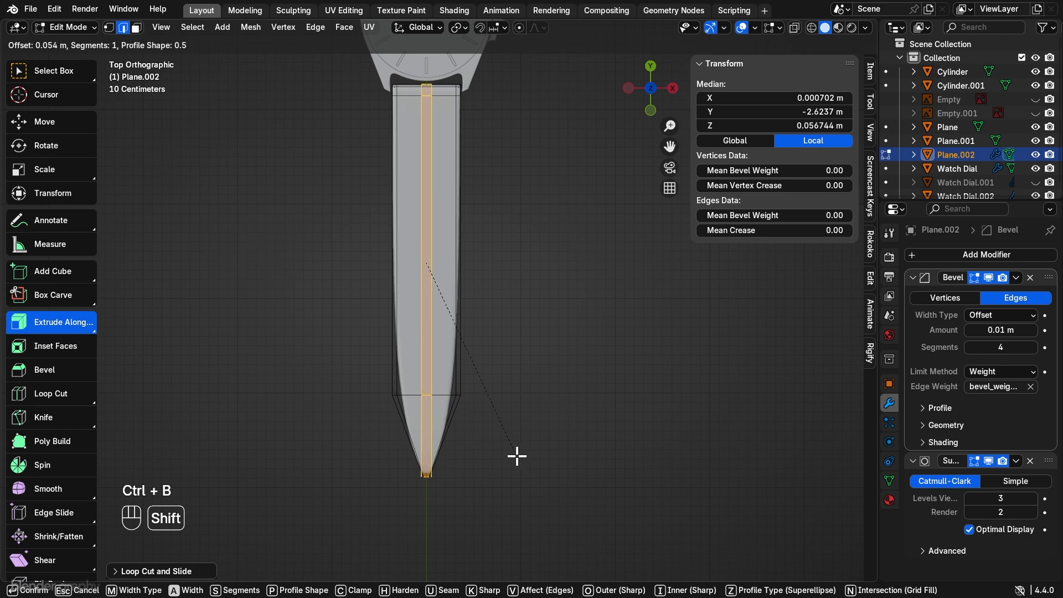
left_click(536, 458)
Step: Select the two outer vertical edges of the bevelled strip at the strap's tip and scale them to about 0.136 along X
middle_click_drag(529, 467, 527, 380)
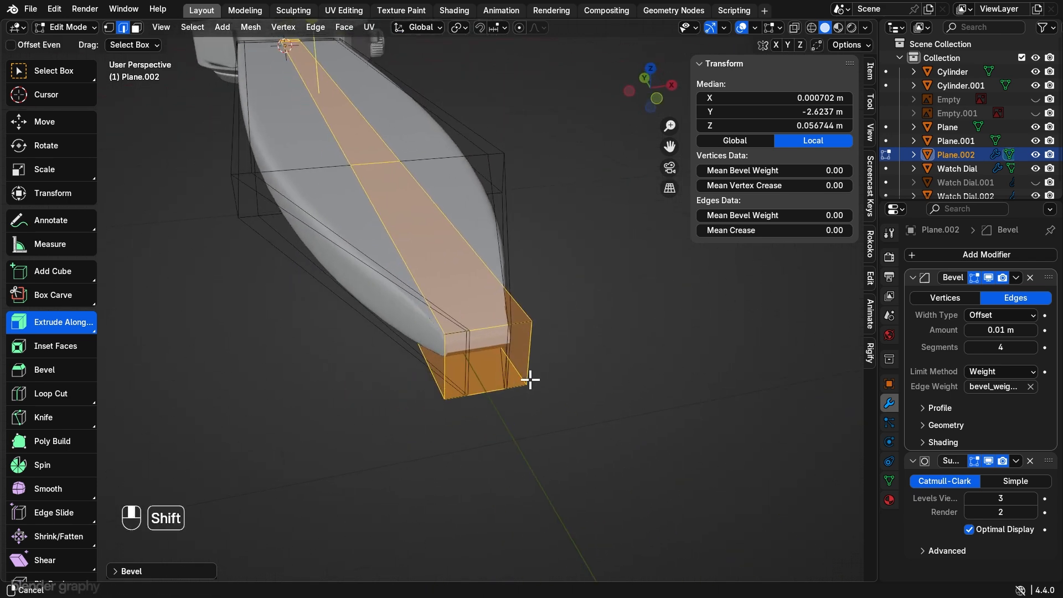
left_click(592, 370)
left_click(457, 363, "shift")
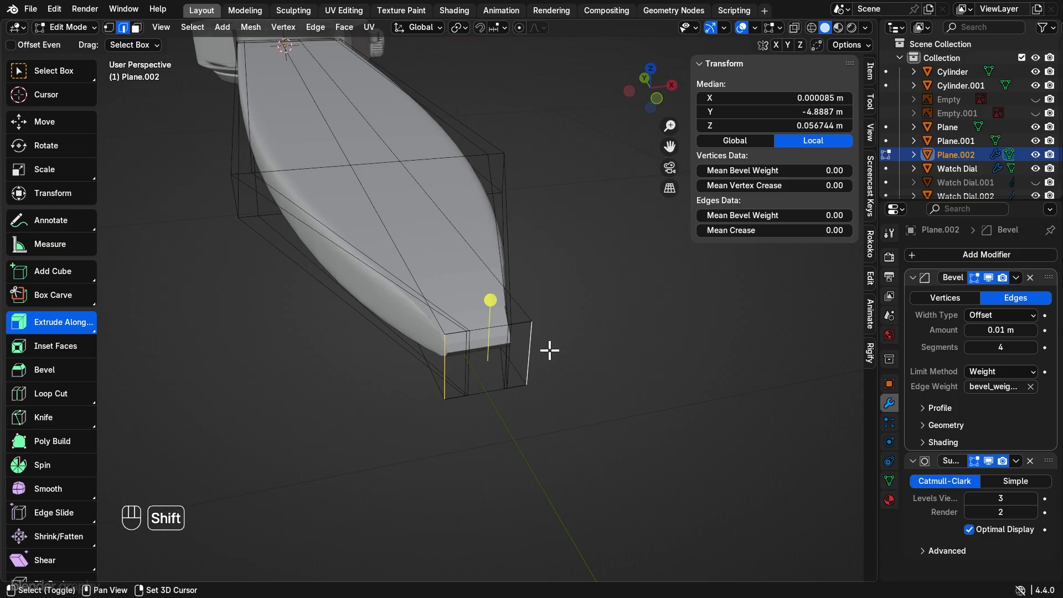
key("s")
key("x")
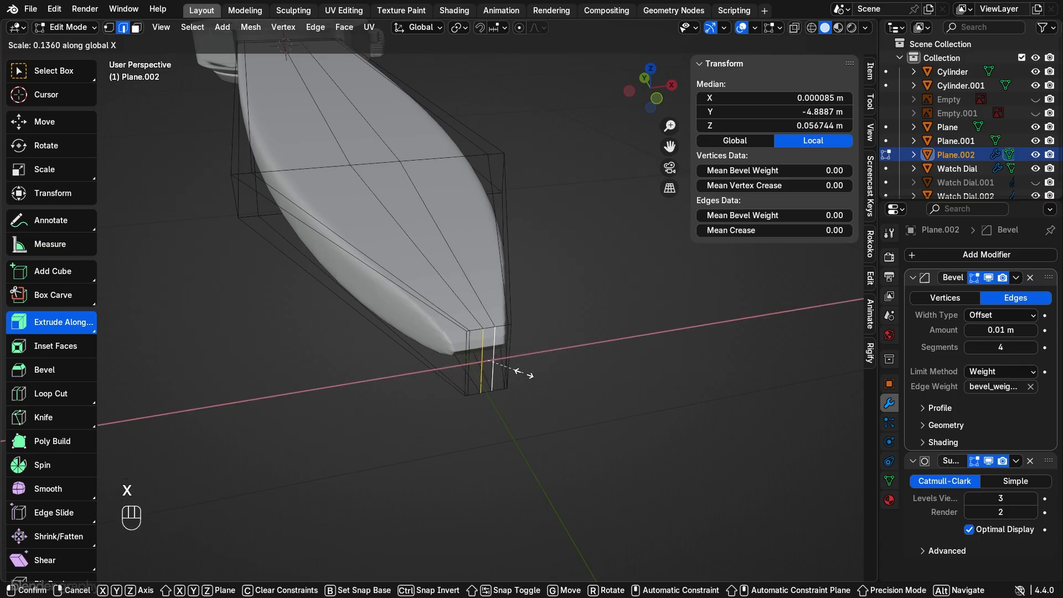
left_click(522, 373)
middle_click_drag(522, 373, 622, 413)
key("Tab")
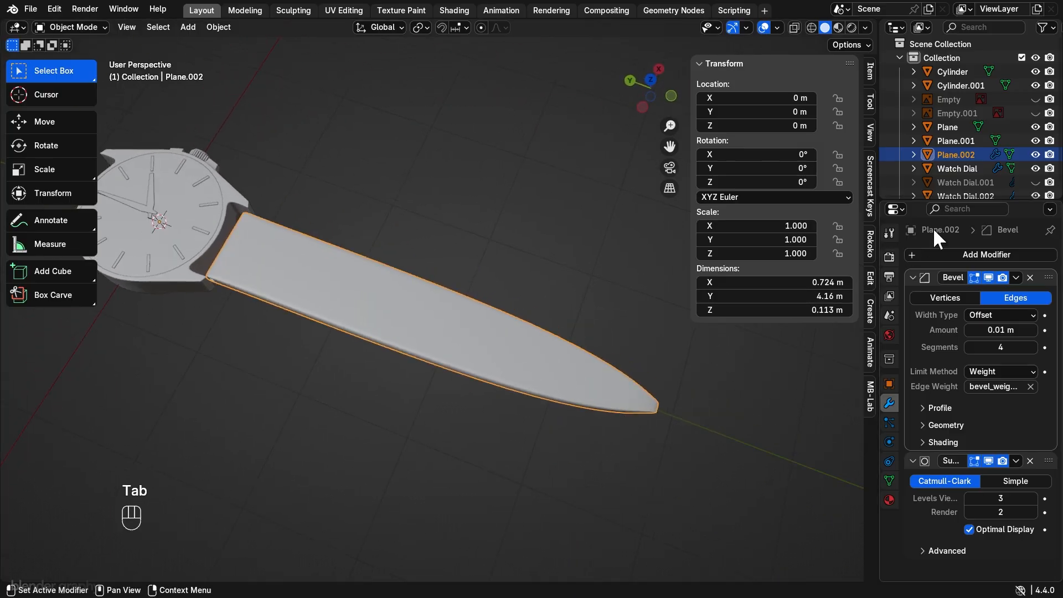
Step: Show the strap reference photo Empty.001 and set up the top view with X-ray on for comparison
left_click(1035, 113)
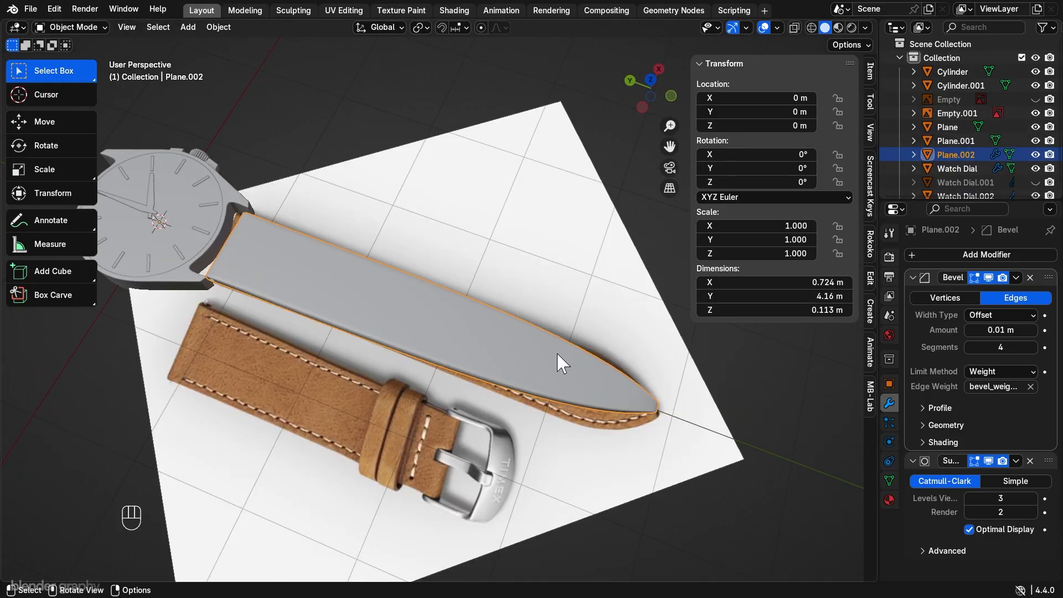
left_click(650, 79)
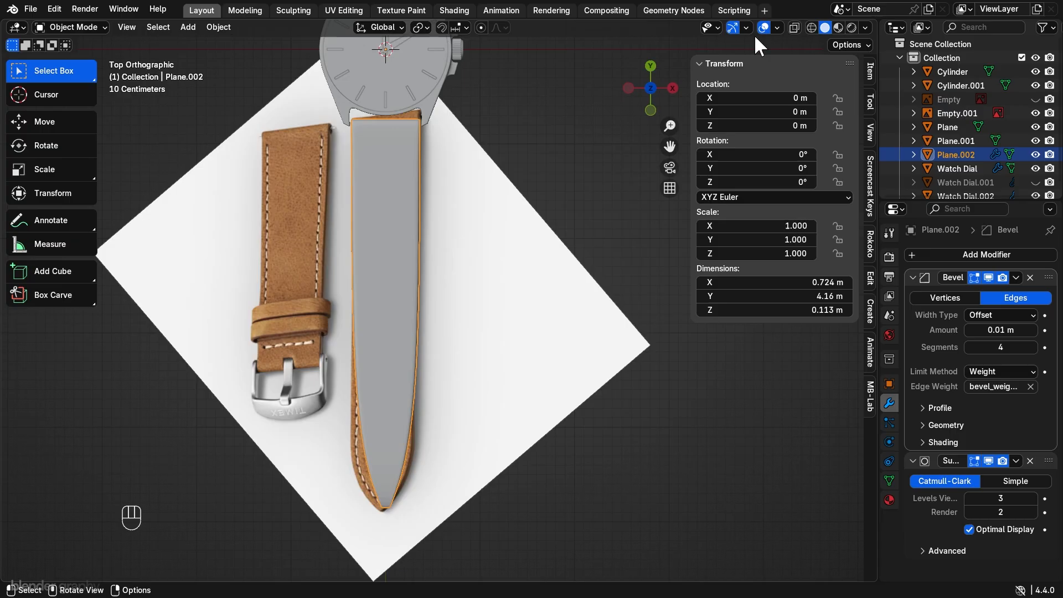
left_click(794, 30)
middle_click_drag(488, 312, 491, 294, "shift")
scroll(423, 277, "up", 1)
Step: Select the crosswise edge loop where the strap starts to taper and move it about 0.027 m along Y toward the case
key("Tab")
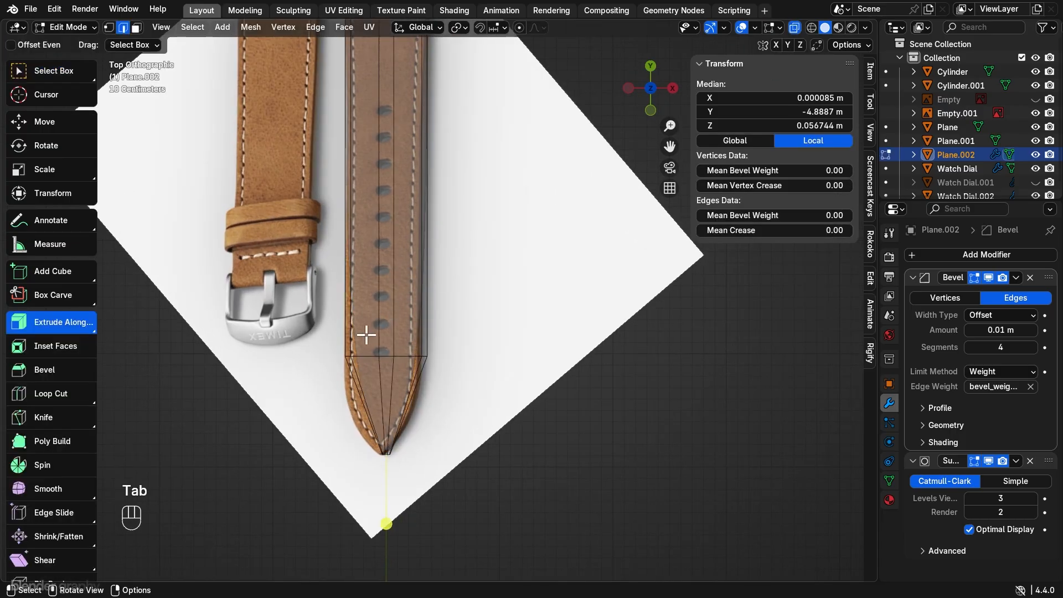
left_click_drag(301, 339, 459, 371)
key("g")
key("y")
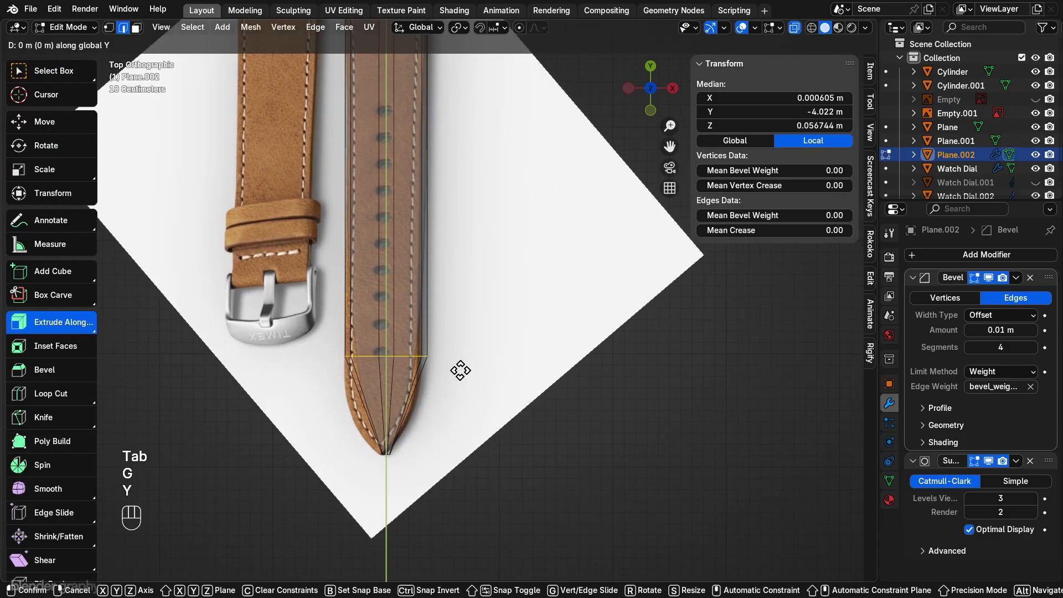
left_click(471, 340)
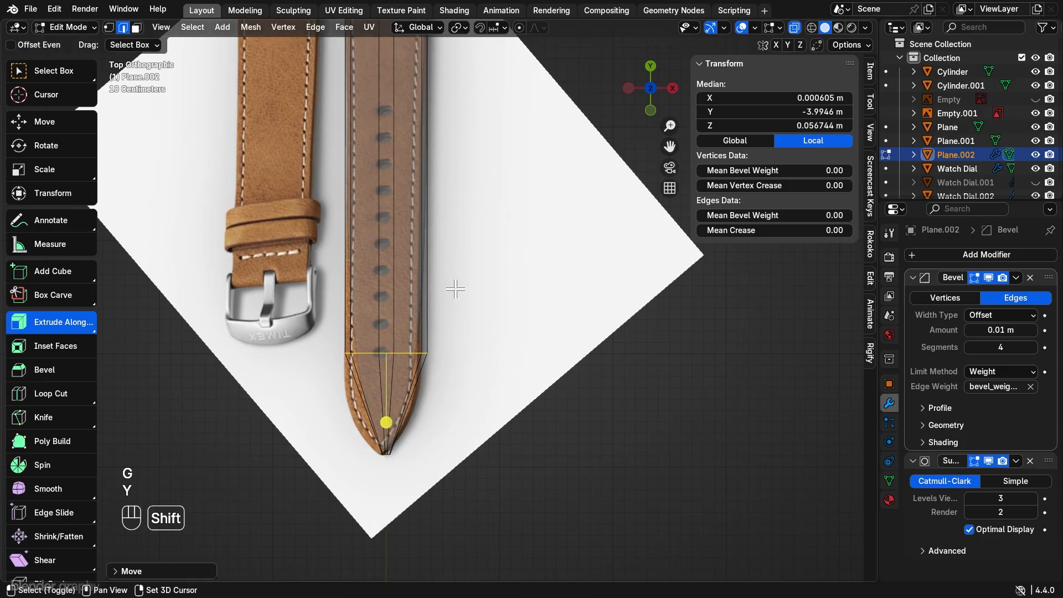
Step: Add a crosswise loop cut on the strap and slide it to the reference hole nearest the case, at about Y -1.856 m
middle_click_drag(450, 284, 462, 387, "shift")
key("ctrl+r")
left_click(411, 273)
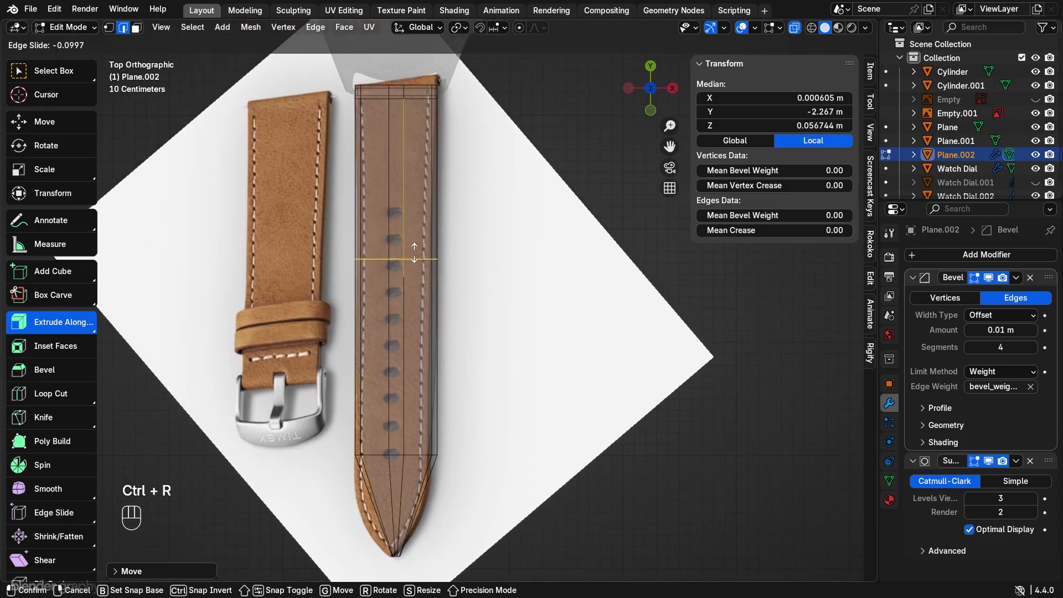
left_click(436, 163)
Step: Add eight evenly spaced crosswise loop cuts on the strap between the loop at the hole nearest the case and the taper loop
middle_click_drag(503, 352, 510, 298, "shift")
scroll(487, 314, "up", 1)
key("ctrl+r")
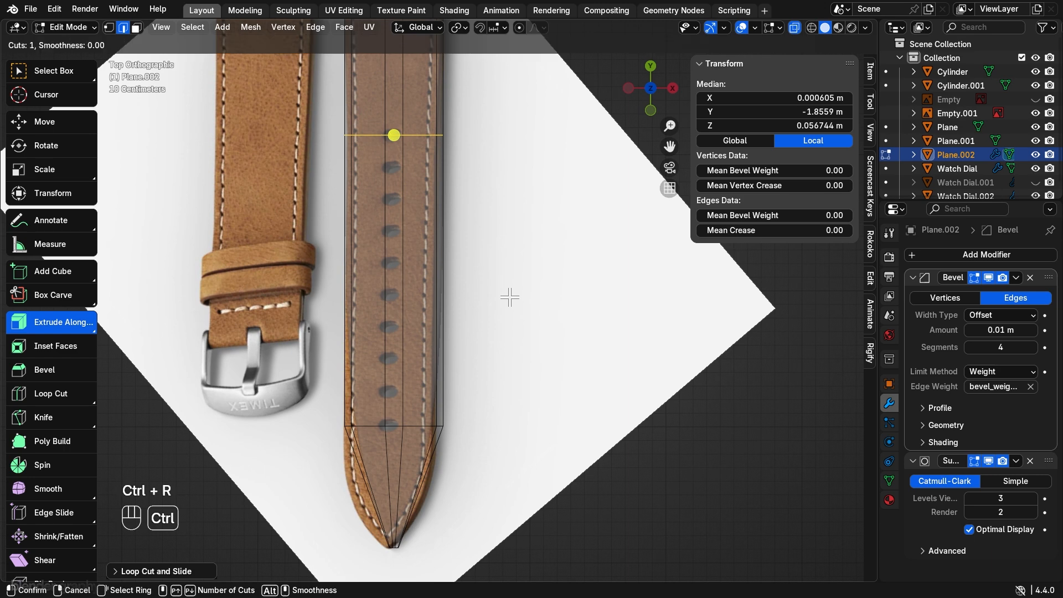
left_click(429, 292)
right_click(429, 292)
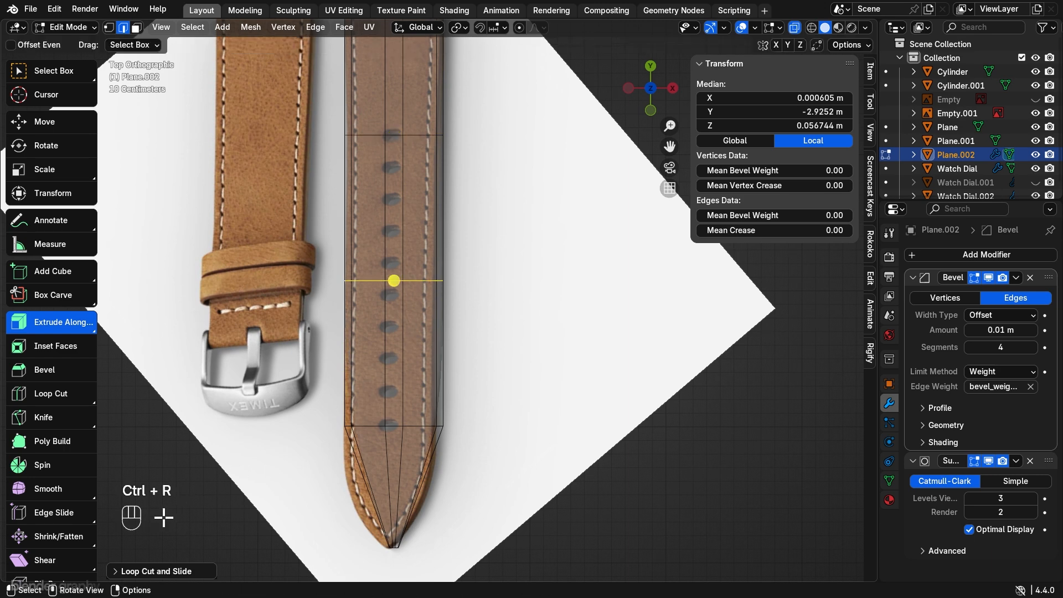
left_click(118, 572)
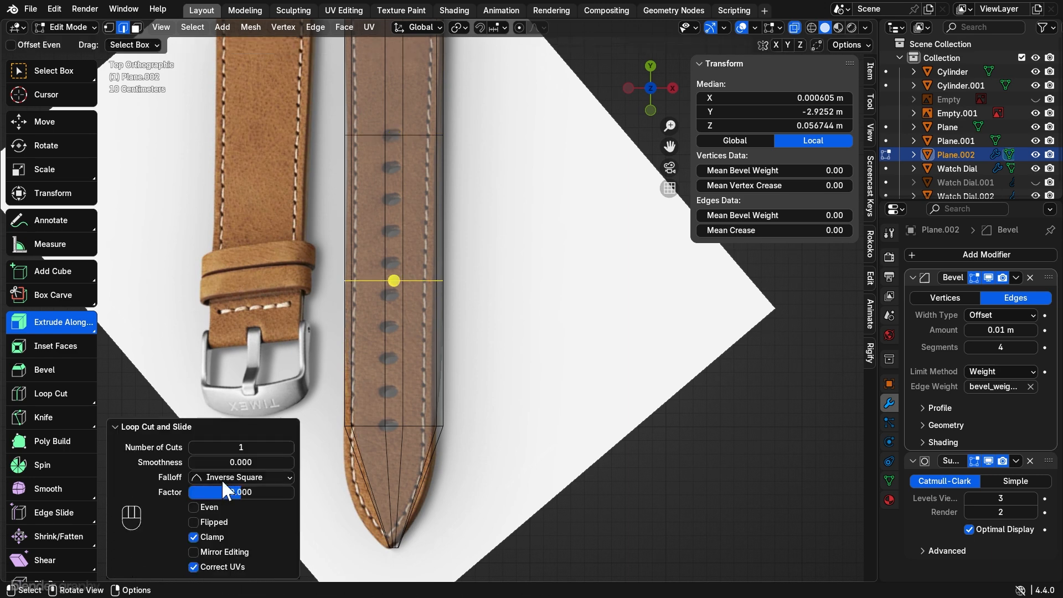
left_click(290, 448)
left_click(290, 447)
left_click(290, 448)
left_click(290, 447)
left_click(290, 448)
left_click(290, 447)
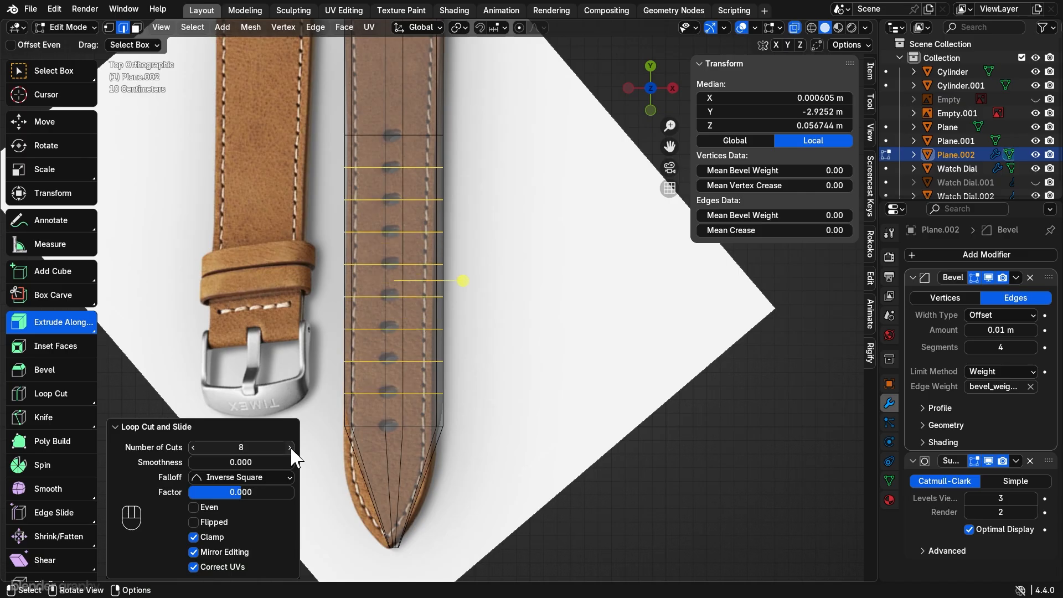
Step: Select the short central edges of the ten crosswise loops in the top view with X-ray and bevel them 0.0529 m with one segment
middle_click_drag(469, 405, 581, 284)
left_click(650, 85)
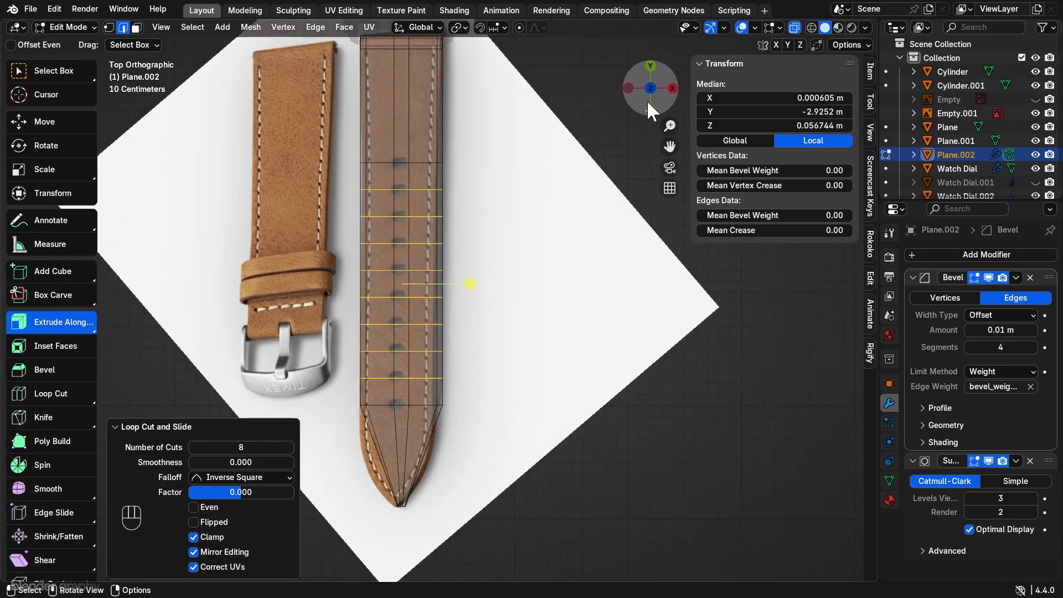
middle_click_drag(428, 166, 452, 202, "ctrl")
middle_click_drag(526, 249, 541, 250, "shift")
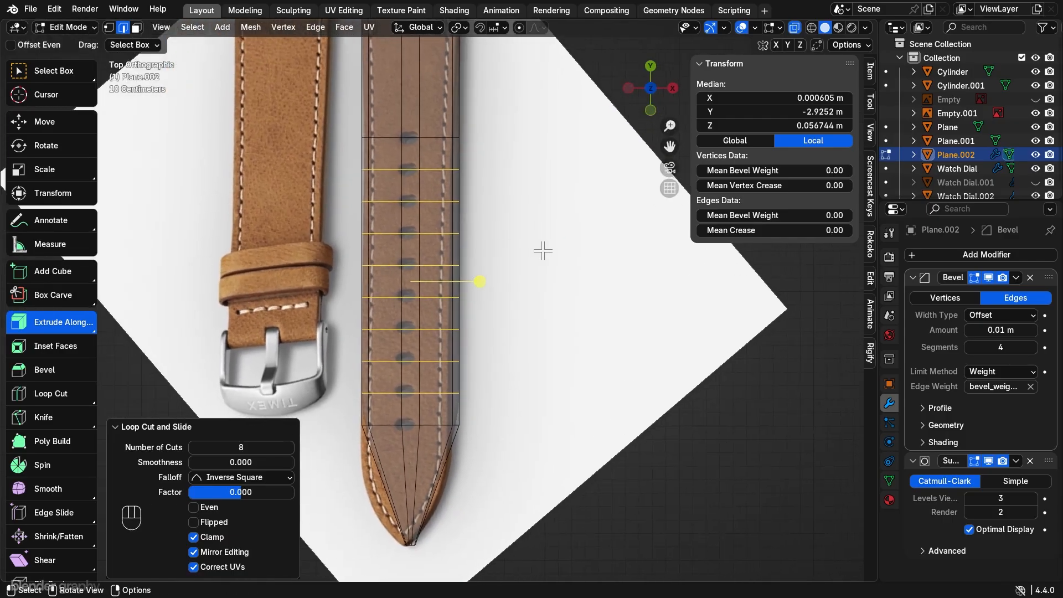
left_click_drag(410, 124, 403, 274)
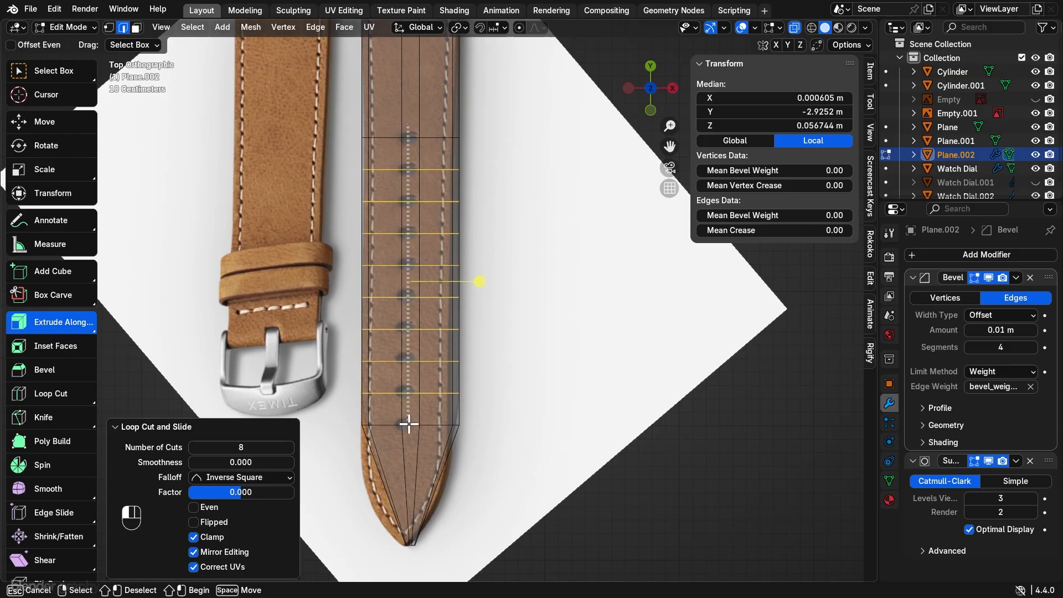
left_click_drag(408, 425, 413, 445)
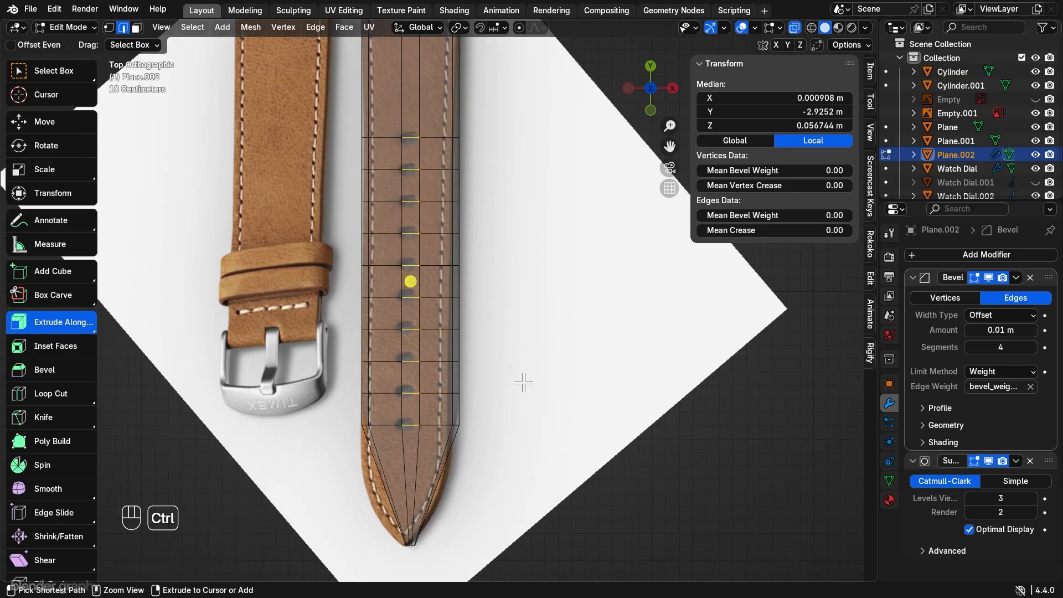
key("ctrl+b")
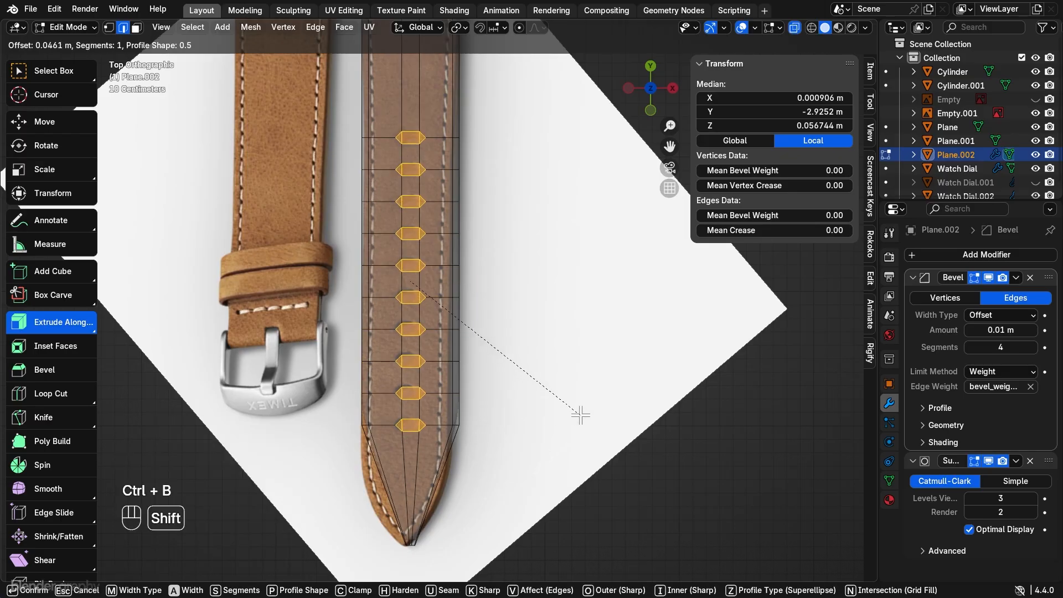
left_click(589, 418)
Step: Turn X-ray off, hide the strap reference Empty.001 and delete the ten bevelled hole faces from the strap
middle_click_drag(590, 418, 609, 362)
left_click(794, 28)
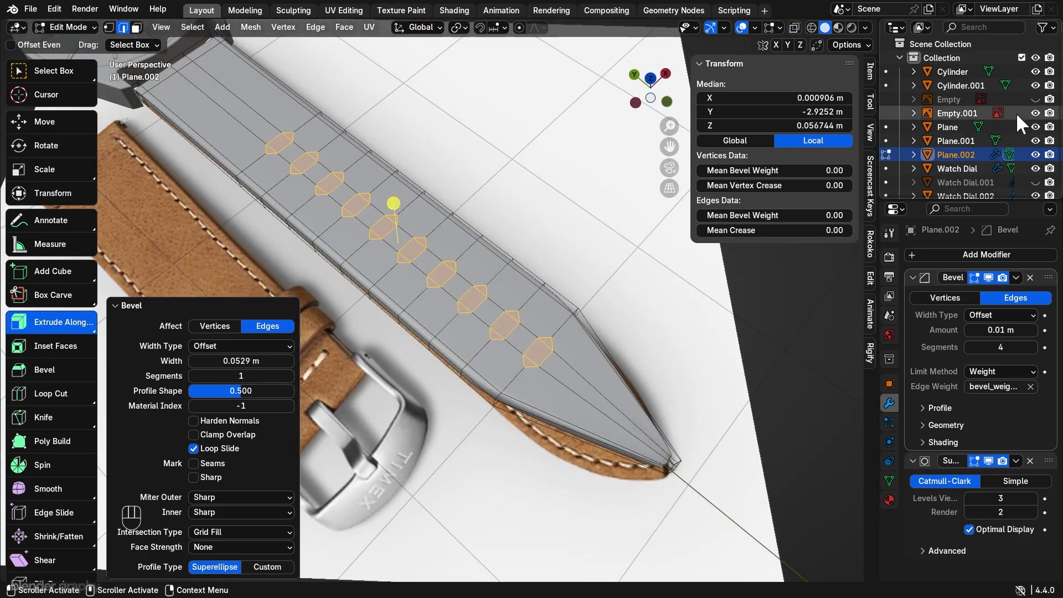
left_click(1035, 113)
middle_click_drag(520, 404, 531, 380)
middle_click_drag(516, 215, 529, 360)
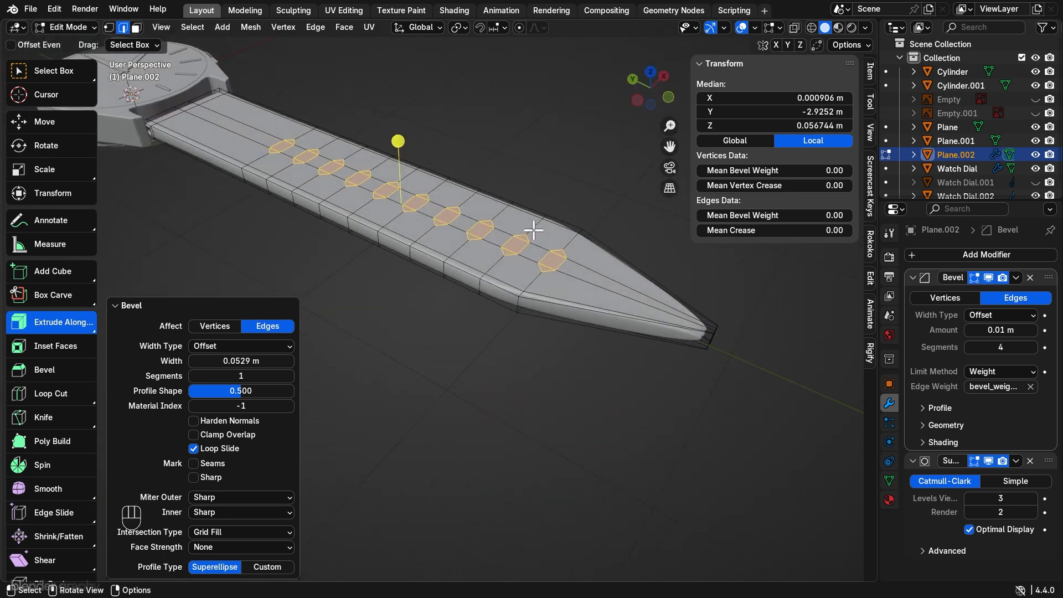
key("Delete")
left_click(532, 228)
Step: Fill the inner walls of the strap hole nearest the case with faces between its upper and lower edges
middle_click_drag(550, 266, 636, 165)
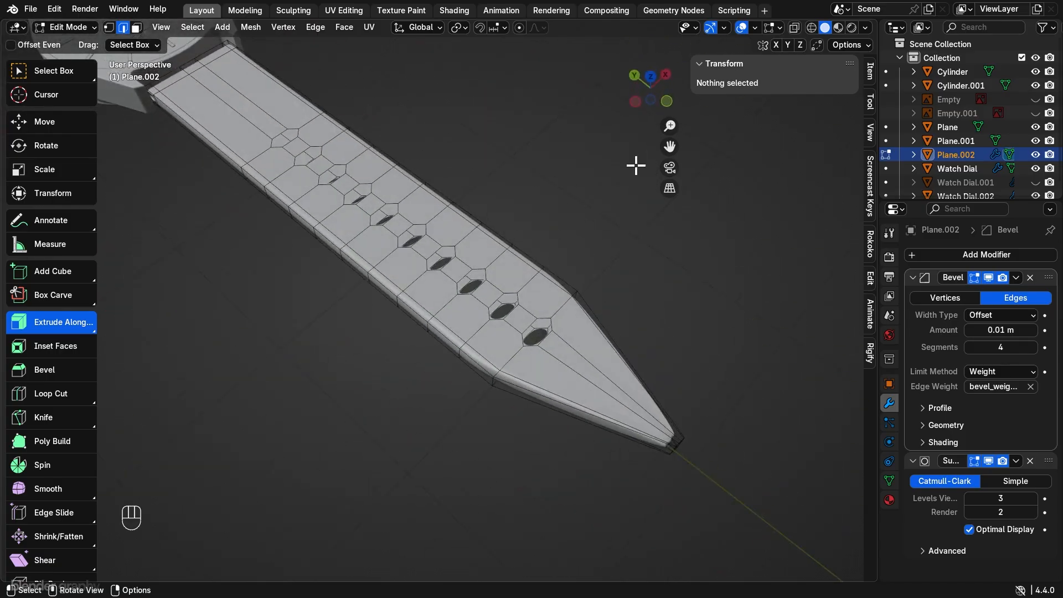
left_click(650, 75)
scroll(526, 173, "up", 5)
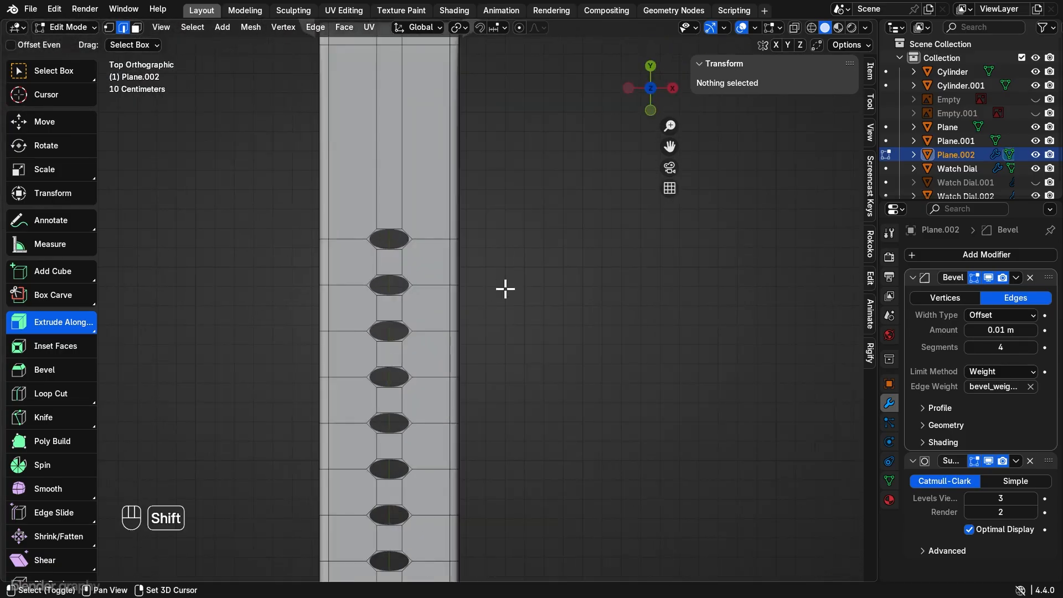
middle_click_drag(503, 289, 712, 90, "shift")
left_click(795, 27)
scroll(532, 167, "up", 1)
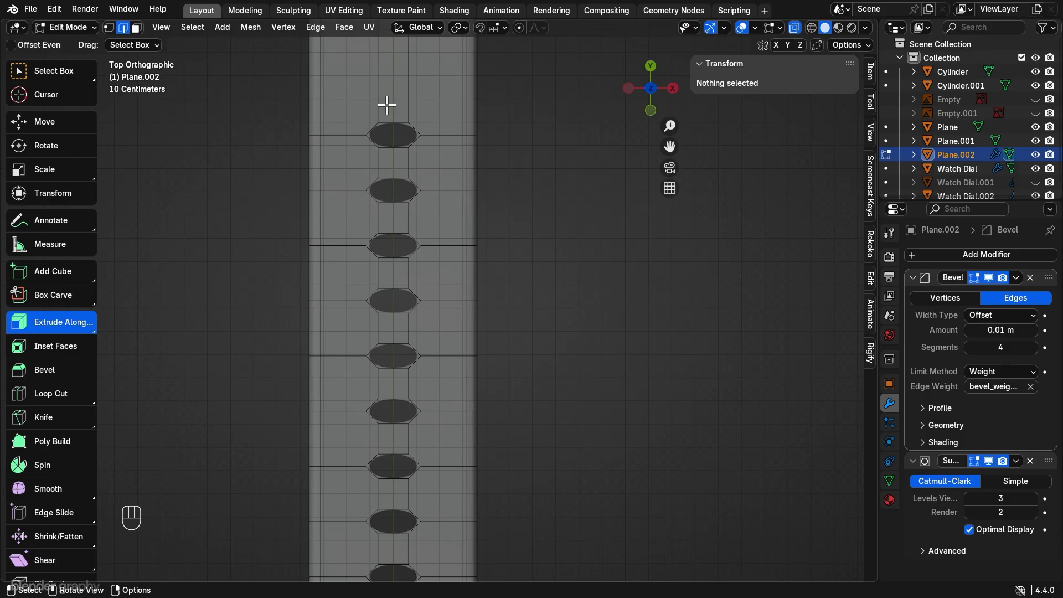
left_click_drag(390, 104, 419, 144)
key("f")
key("f")
key("f")
key("f")
key("f")
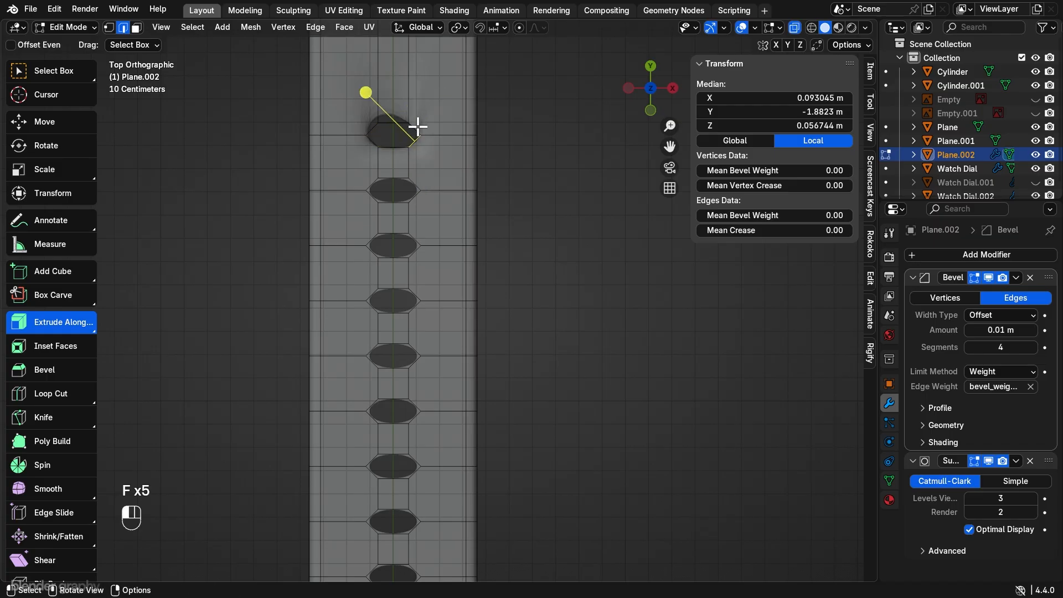
key("f")
Step: Turn X-ray off and fill the inner walls of the second hole from the case, starting from its upper and lower cross edges
middle_click_drag(408, 135, 505, 316)
left_click(795, 27)
left_click(408, 229)
left_click(408, 252, "shift")
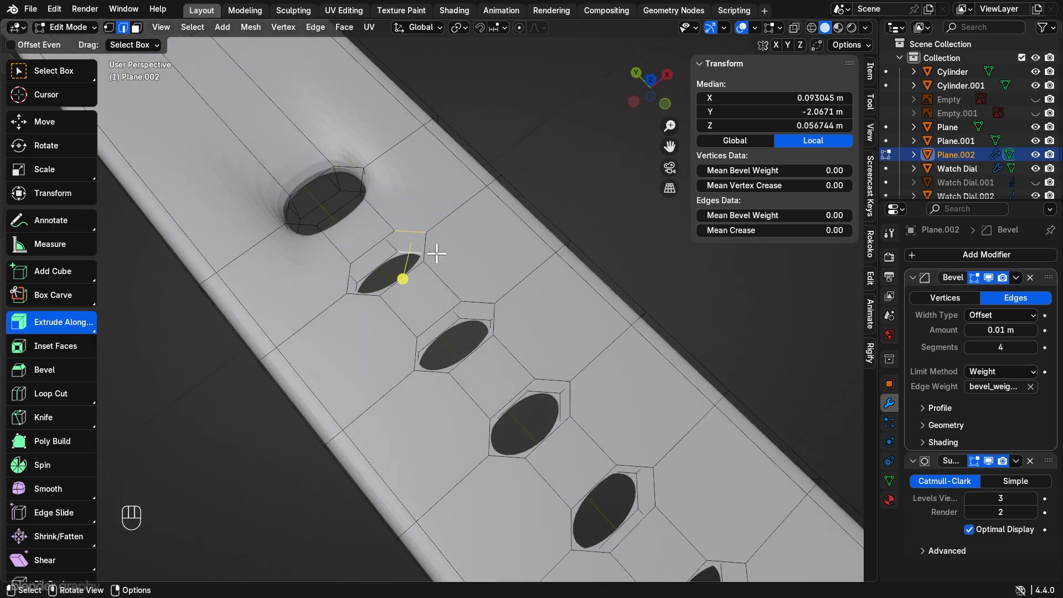
key("f")
left_click(386, 256, "shift")
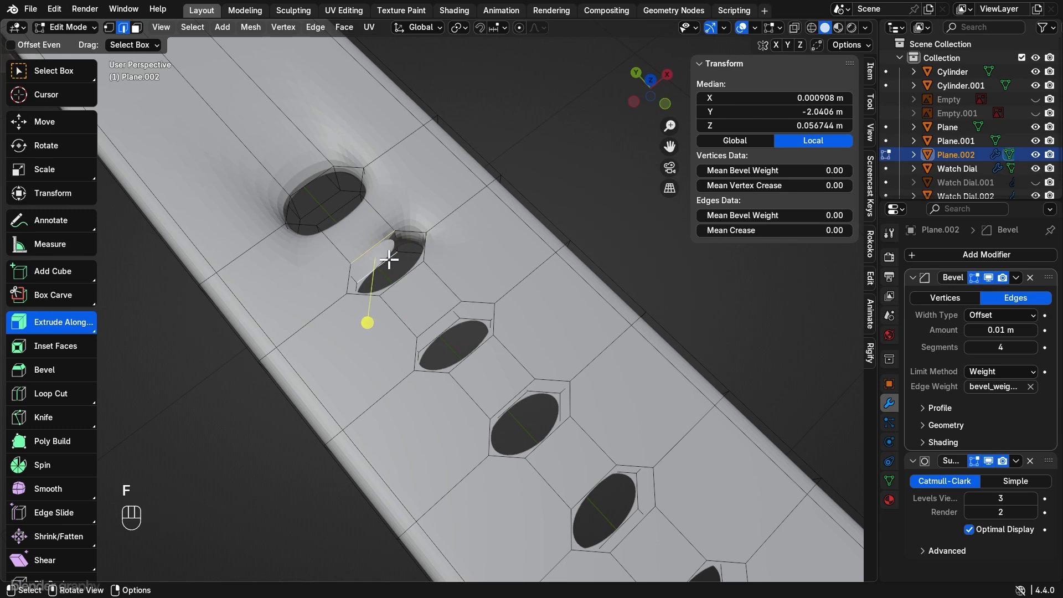
key("f")
middle_click_drag(420, 273, 458, 288)
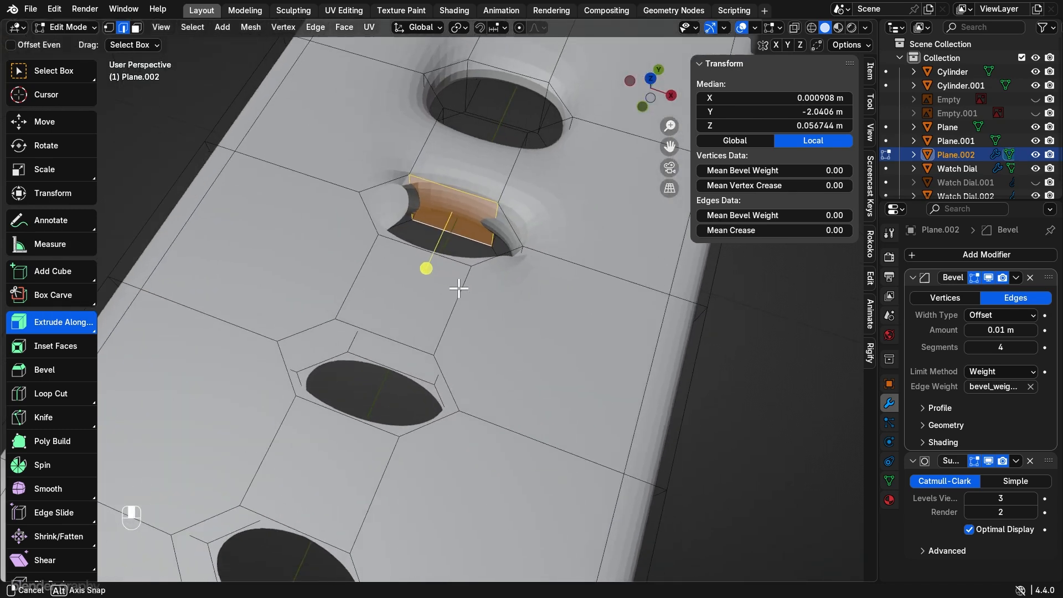
left_click(416, 206)
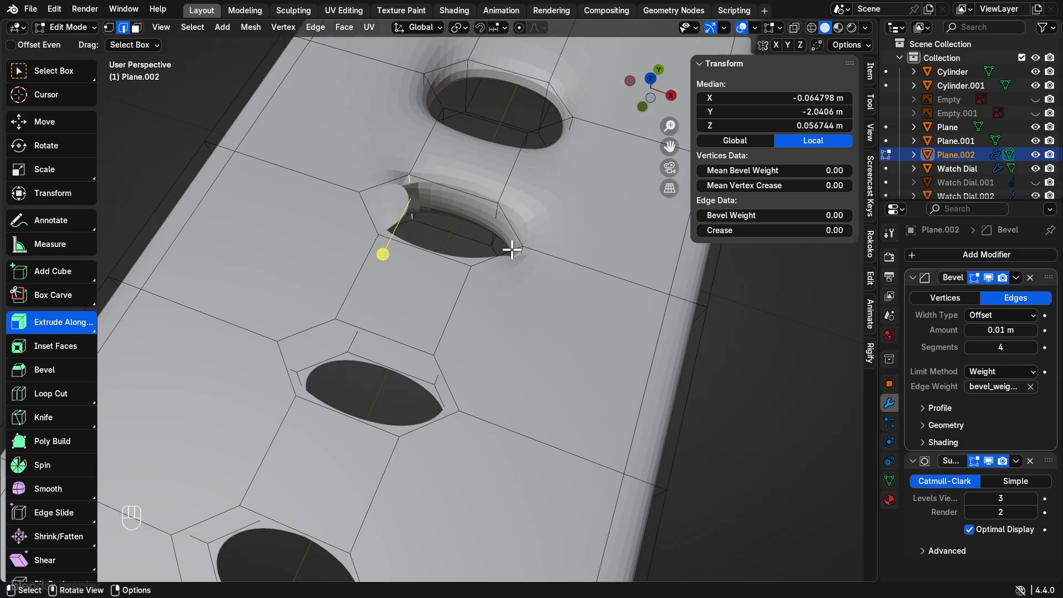
key("f")
key("f")
key("f")
key("f")
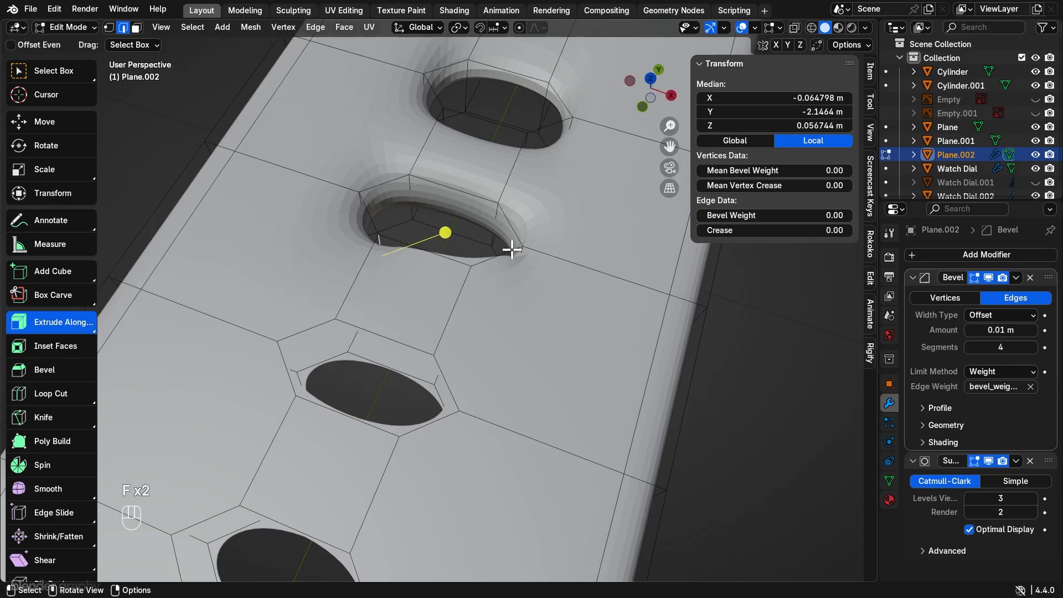
Step: Fill the inner walls of the third strap hole from the case with faces all around
mouse_move(453, 312)
middle_mouse_down("shift")
mouse_move(465, 266)
mouse_move(442, 327)
middle_mouse_up("shift")
left_click(457, 266)
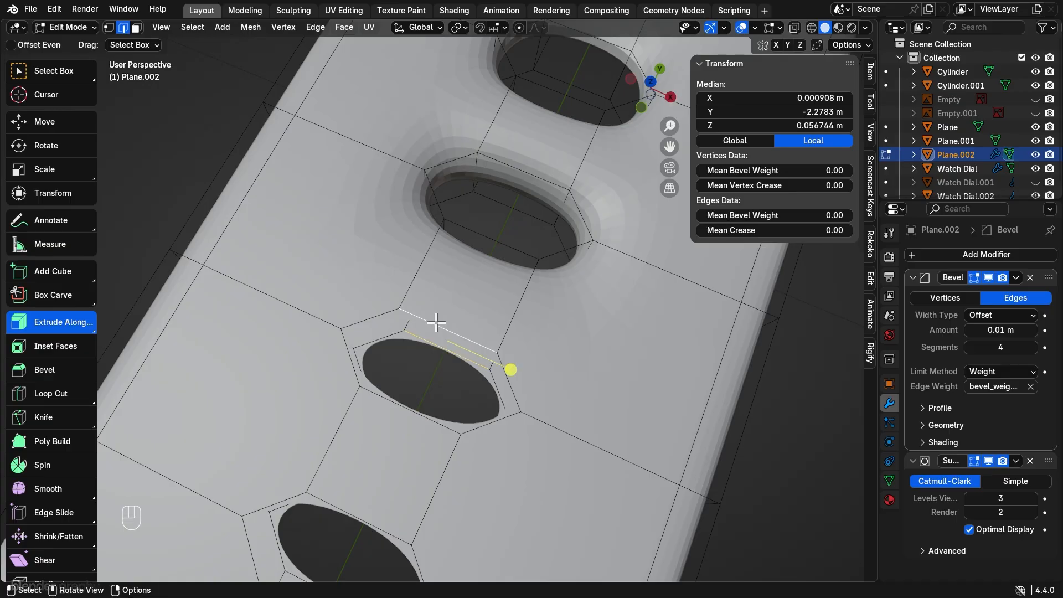
key("f")
key("f")
key("f")
key("f")
key("f")
key("f")
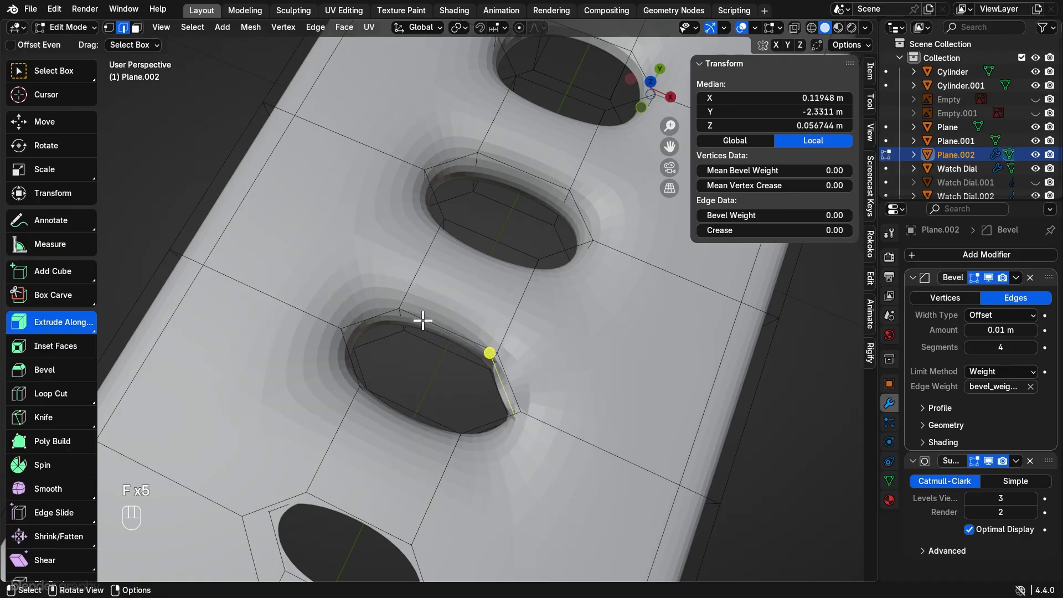
Step: Close the inner walls of the fourth strap hole from the case with faces between its upper and lower edges
middle_click_drag(423, 320, 472, 252, "shift")
left_click(470, 289)
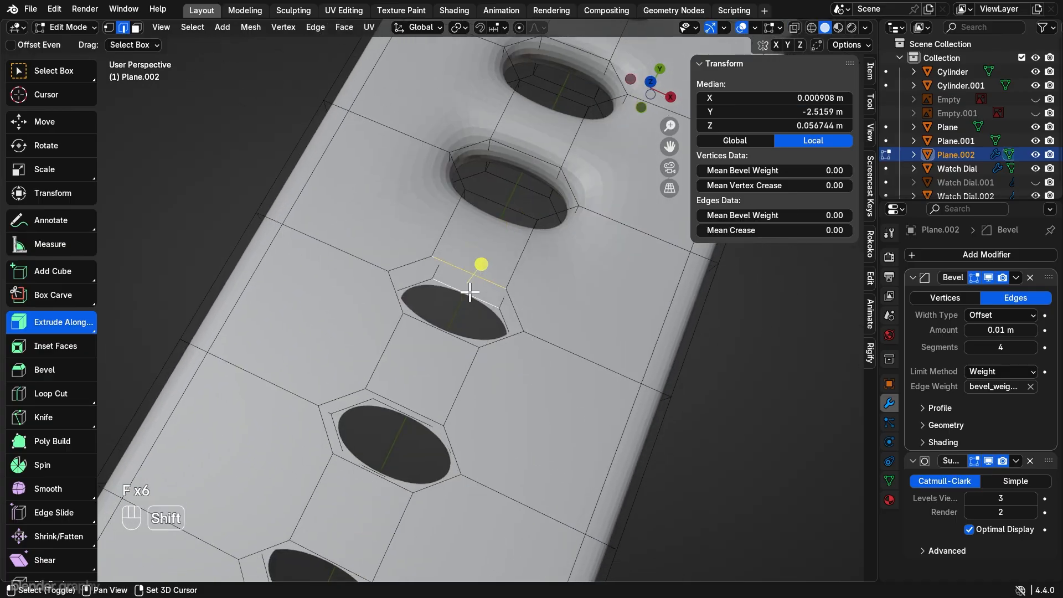
key("f")
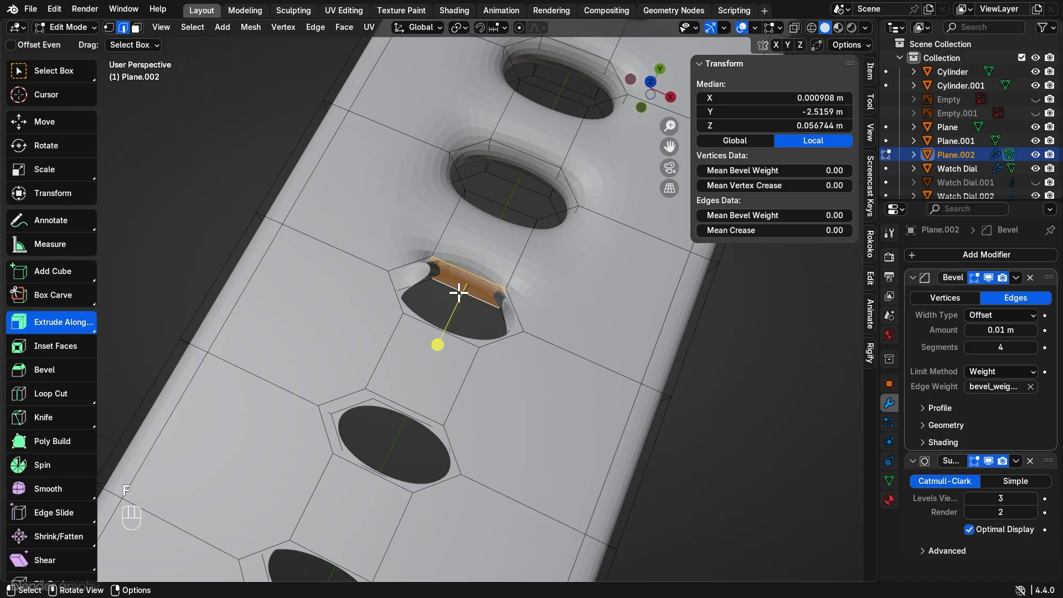
left_click(434, 268)
key("f")
key("f")
key("f")
key("f")
key("f")
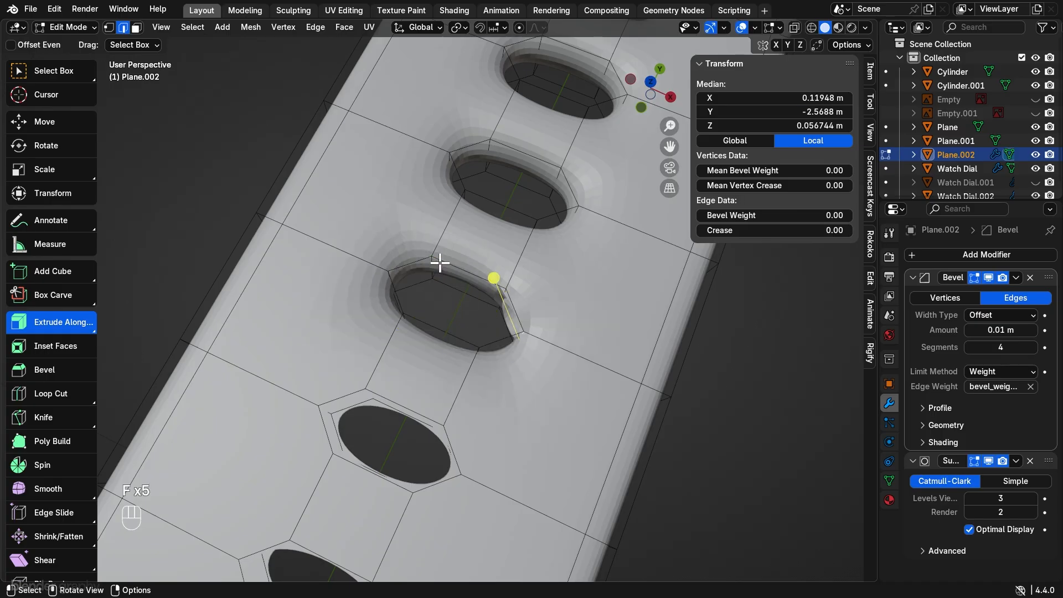
Step: Fill the inner walls of the fifth strap hole from the case with faces
scroll(445, 270, "up", 2)
left_click(451, 250, "shift")
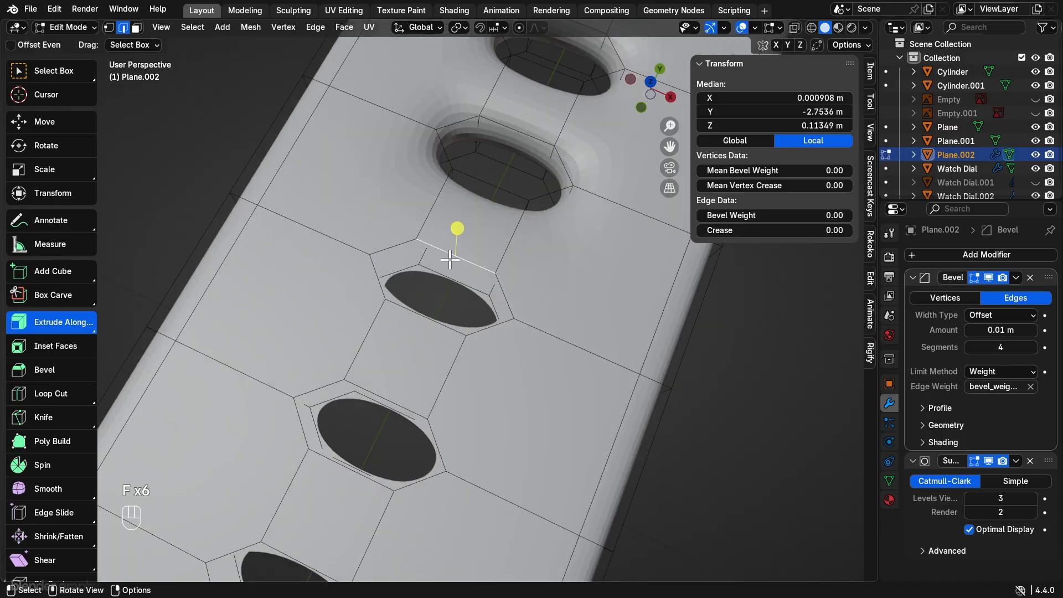
key("f")
left_click(417, 250)
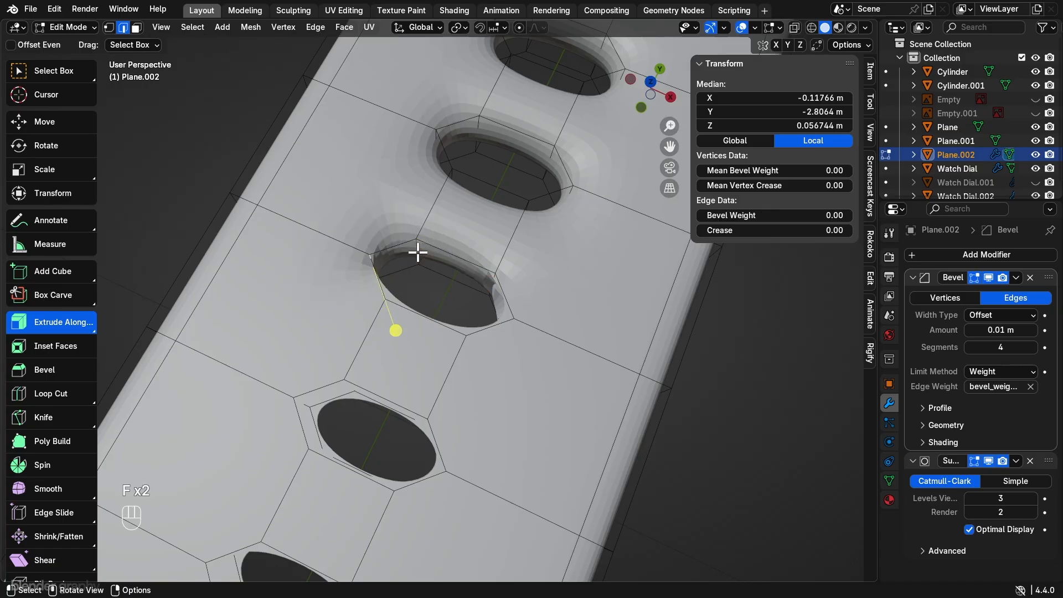
key("ctrl+z")
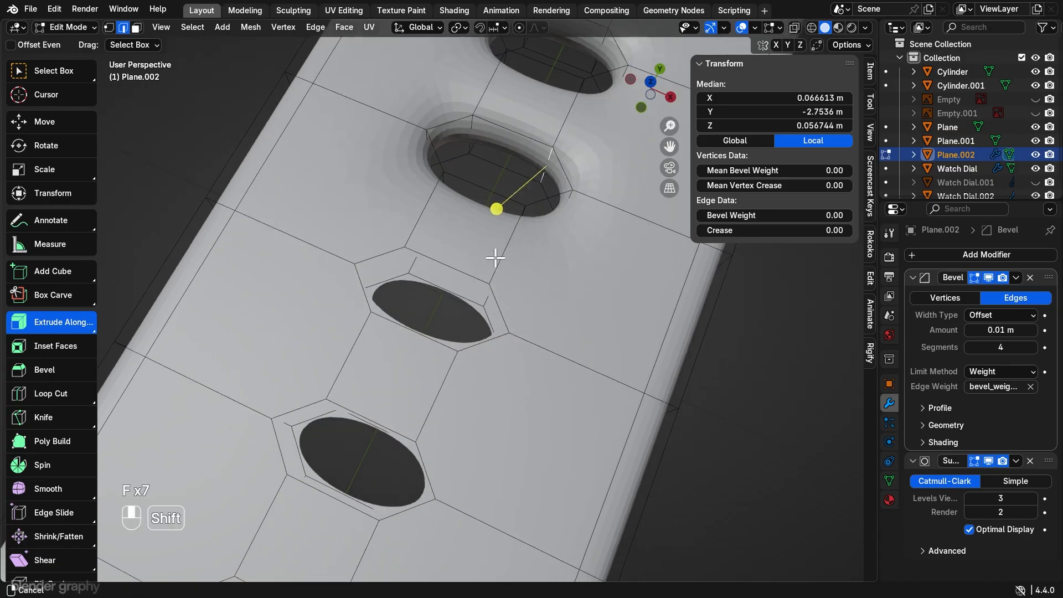
Step: Select the matching upper and lower cross edges of the sixth hole from the case and fill its inner walls with faces
left_click(440, 284, "shift")
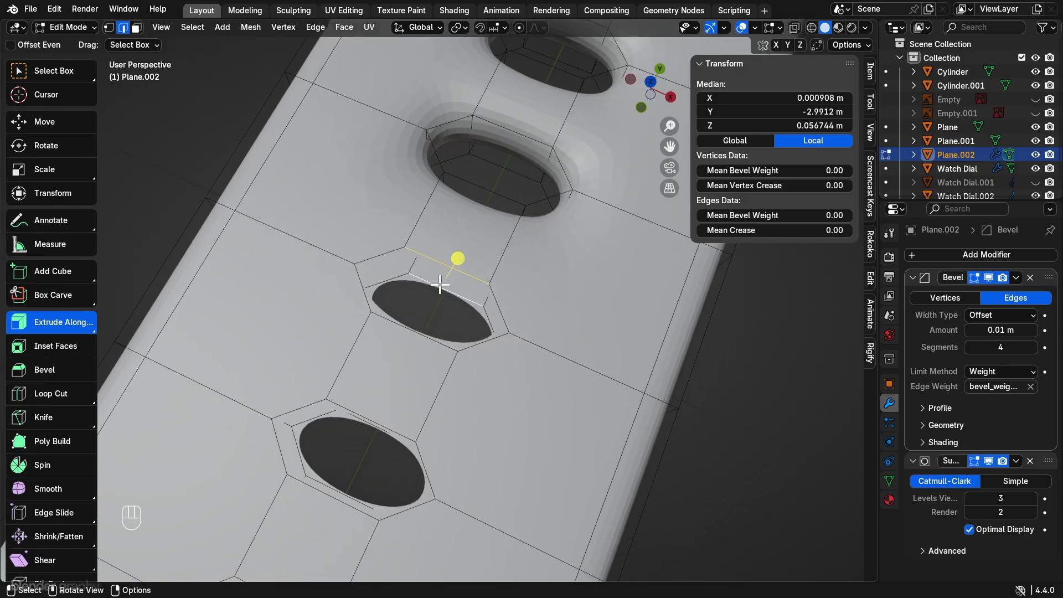
key("f")
left_click(423, 260)
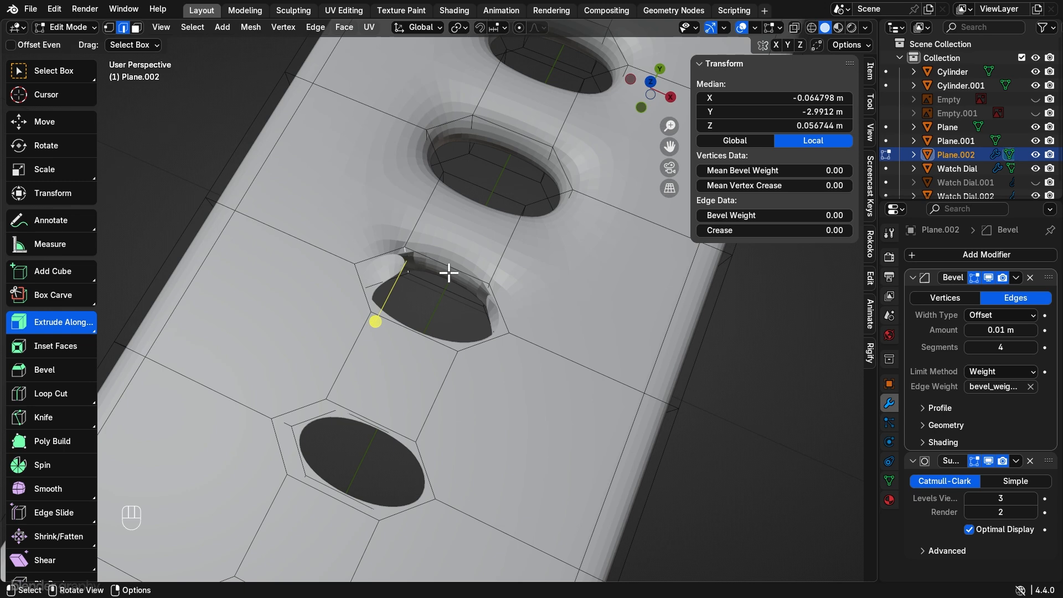
key("f")
key("f")
key("f")
key("f")
key("f")
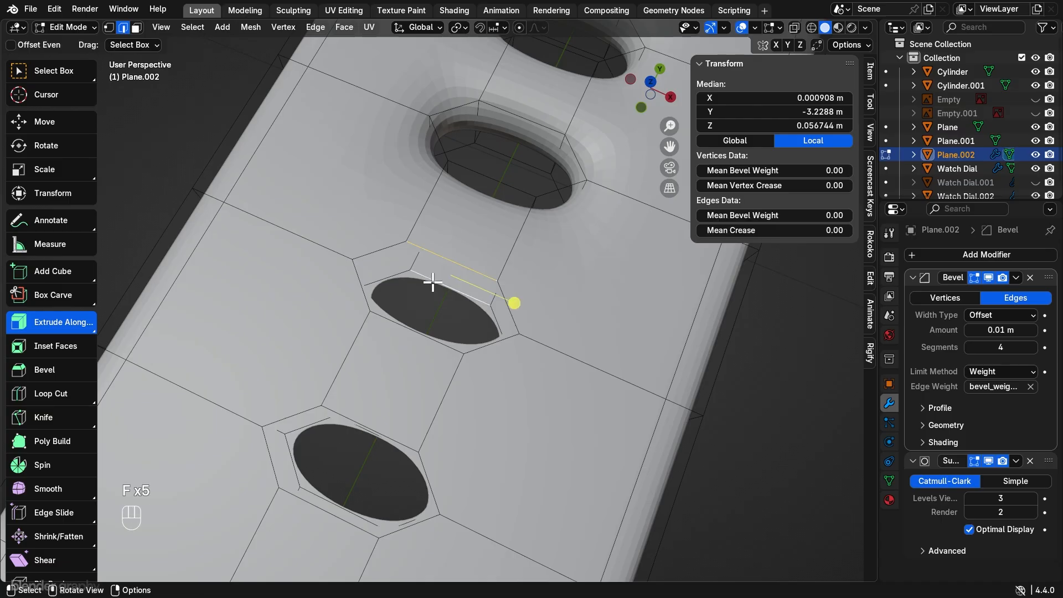
Step: Fill the inner walls of the seventh strap hole from the case with faces
key("f")
key("f")
key("f")
key("f")
key("f")
key("f")
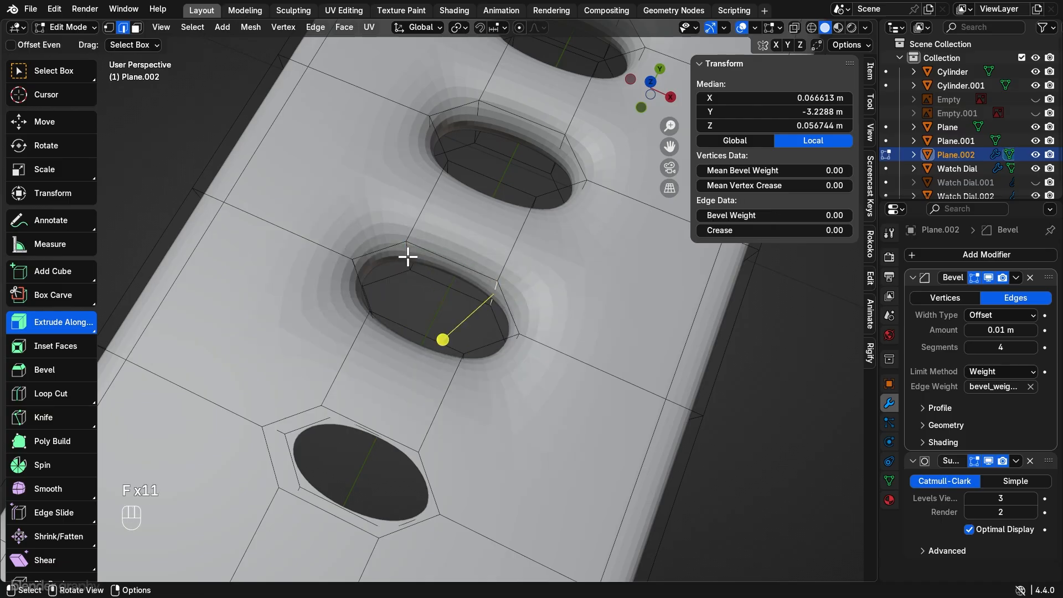
Step: Fill the inner walls of the eighth strap hole from the case, joining its upper and lower edges with faces
middle_click_drag(408, 254, 444, 287, "ctrl")
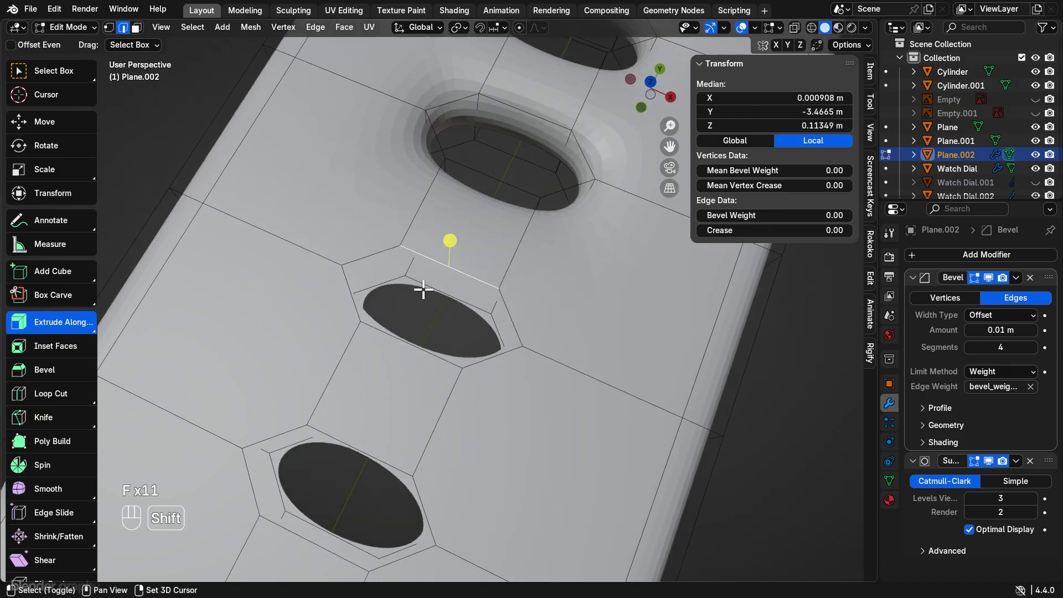
key("f")
key("f")
key("f")
key("f")
key("f")
key("f")
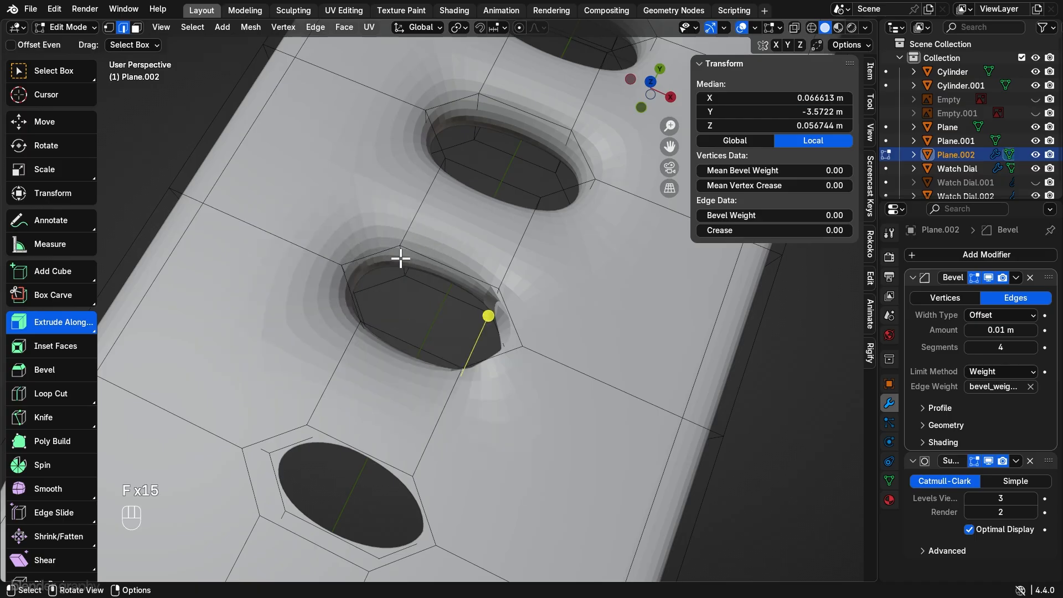
Step: Select the upper and lower cross edges of the ninth hole from the case and fill its inner walls with faces
scroll(429, 315, "down", 2)
left_click(459, 244)
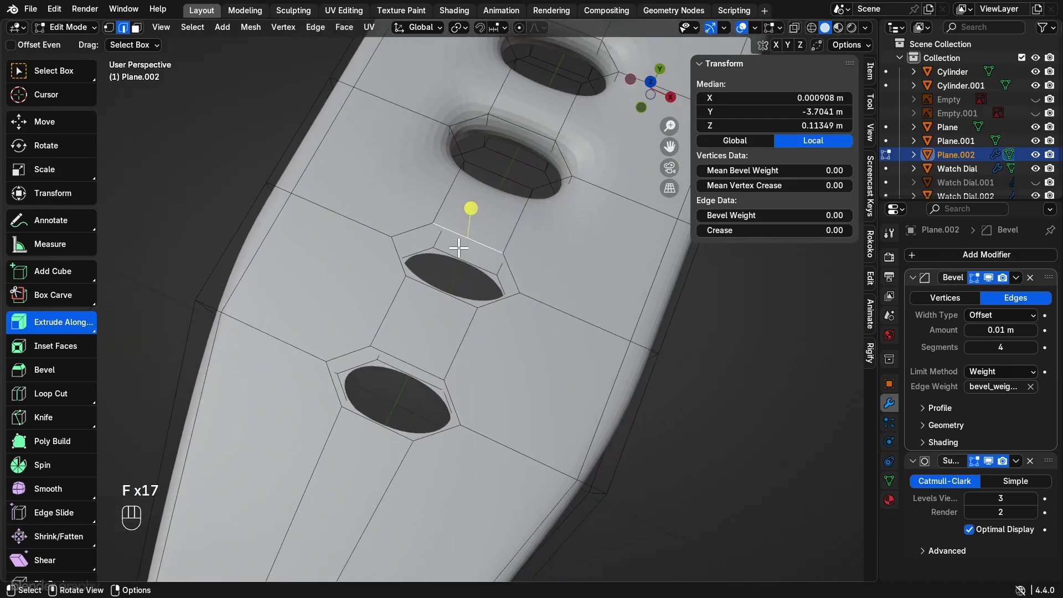
key("f")
key("f")
key("f")
key("f")
key("f")
key("f")
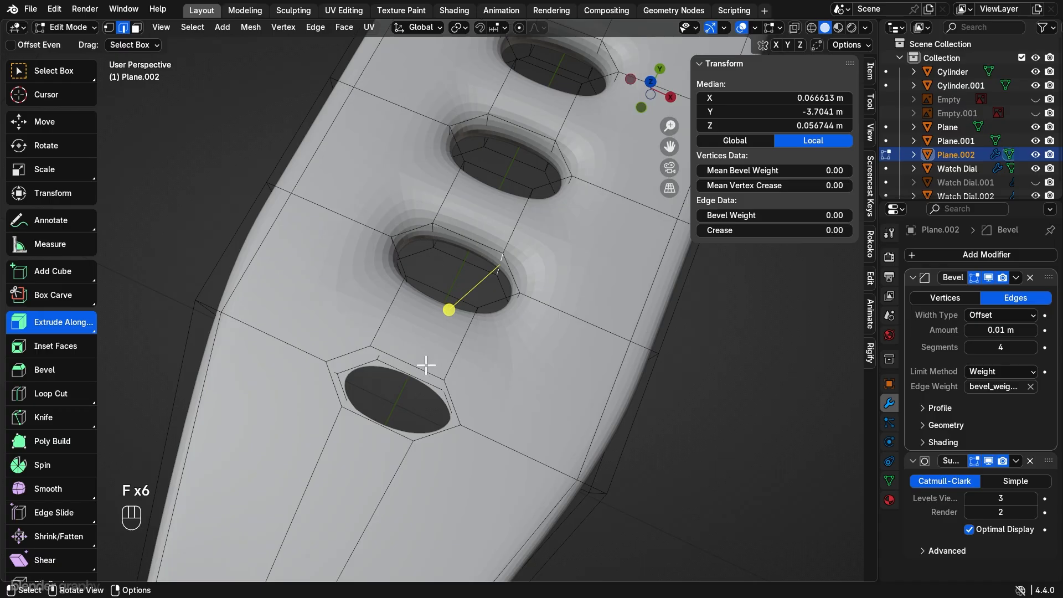
Step: Fill the inner walls of the last strap hole, nearest the tip, with faces
middle_click_drag(426, 364, 441, 310, "shift")
key("f")
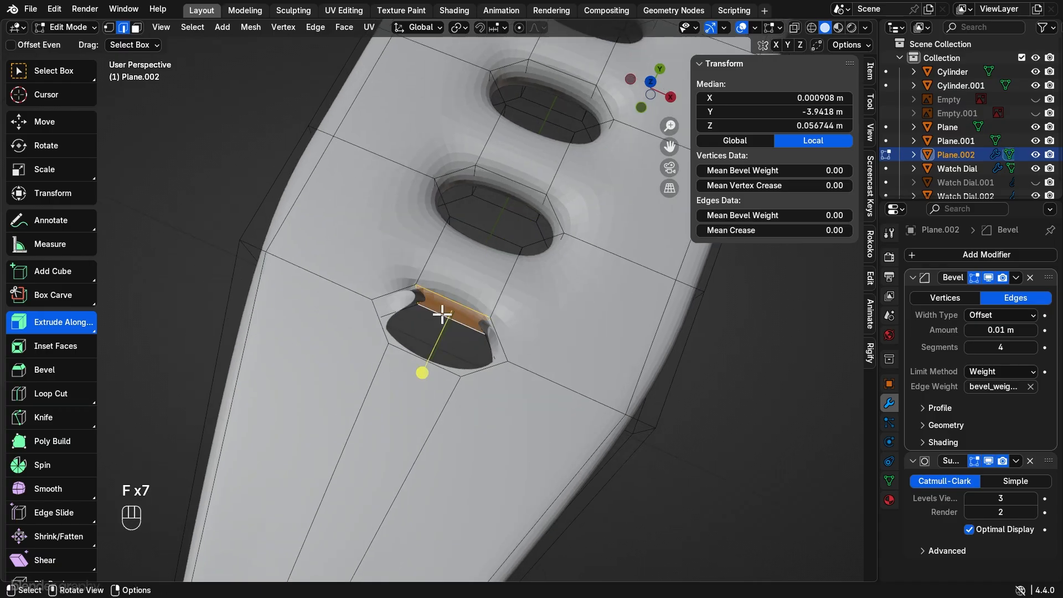
key("f")
key("f")
key("f")
key("f")
key("f")
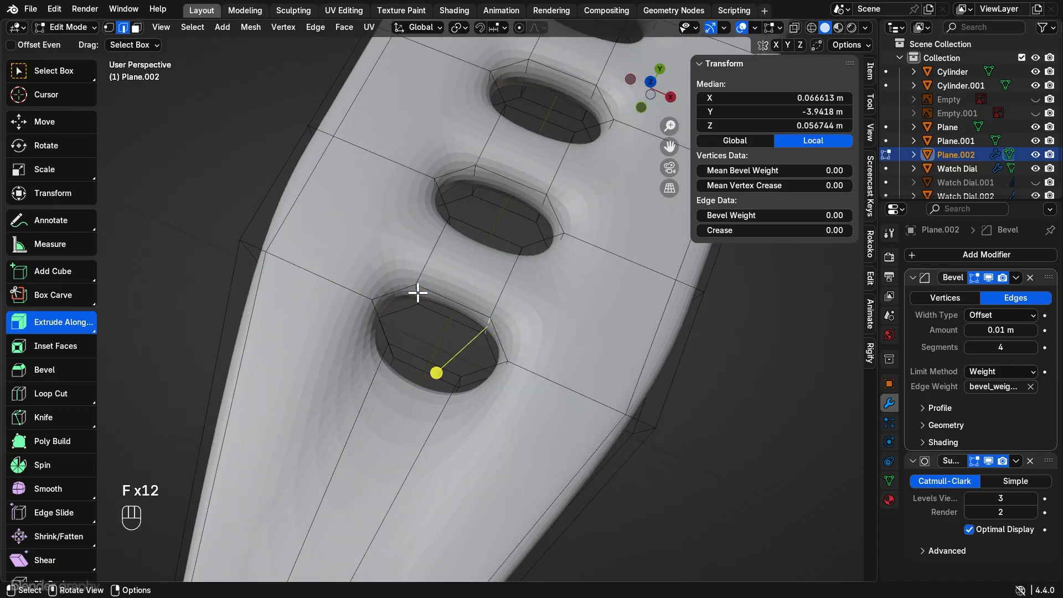
Step: Inspect the smoothed strap and its row of holes in Object Mode, and return to Edit Mode
scroll(417, 292, "down", 3)
key("Tab")
middle_click_drag(444, 334, 595, 304, "shift")
left_click(600, 260)
key("Tab")
middle_click_drag(555, 231, 438, 201)
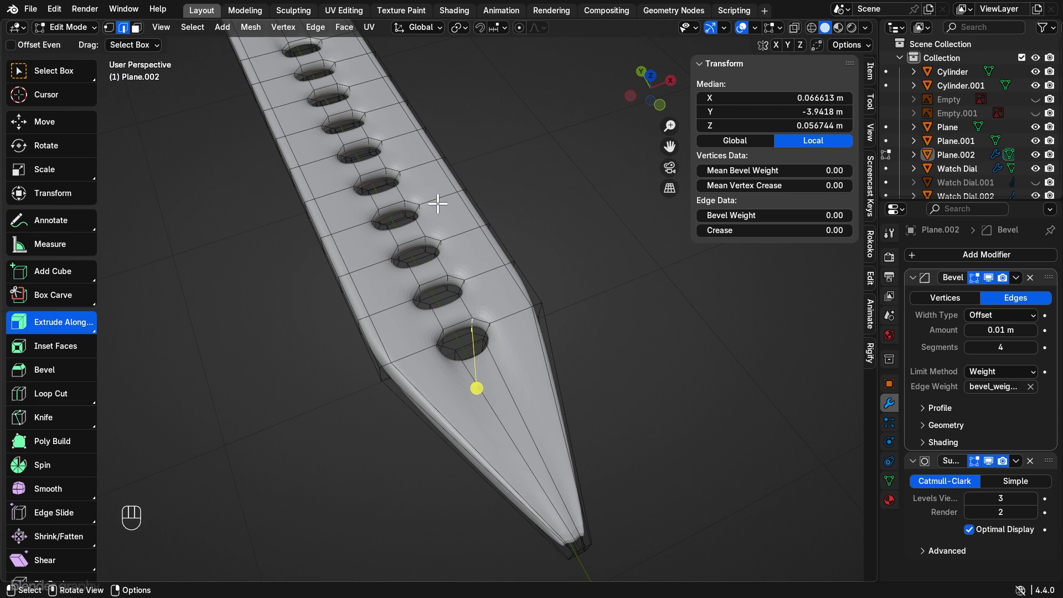
Step: Switch to vertex selection and select the +X side corner vertices of the two strap holes nearest the tip
left_click(109, 27)
scroll(622, 349, "up", 2)
left_click(475, 273)
left_click(500, 320, "shift")
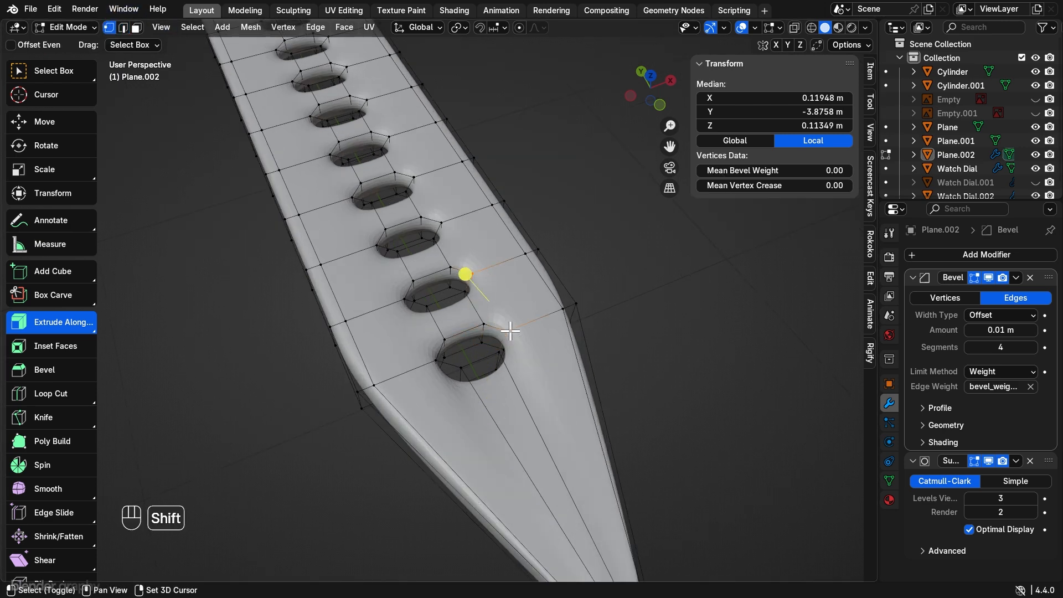
Step: Connect the selected top-face vertices of the two holes nearest the strap tip, and select the matching vertices on the second and third holes
middle_click_drag(501, 320, 578, 318)
scroll(557, 345, "up", 2)
scroll(558, 345, "up", 3)
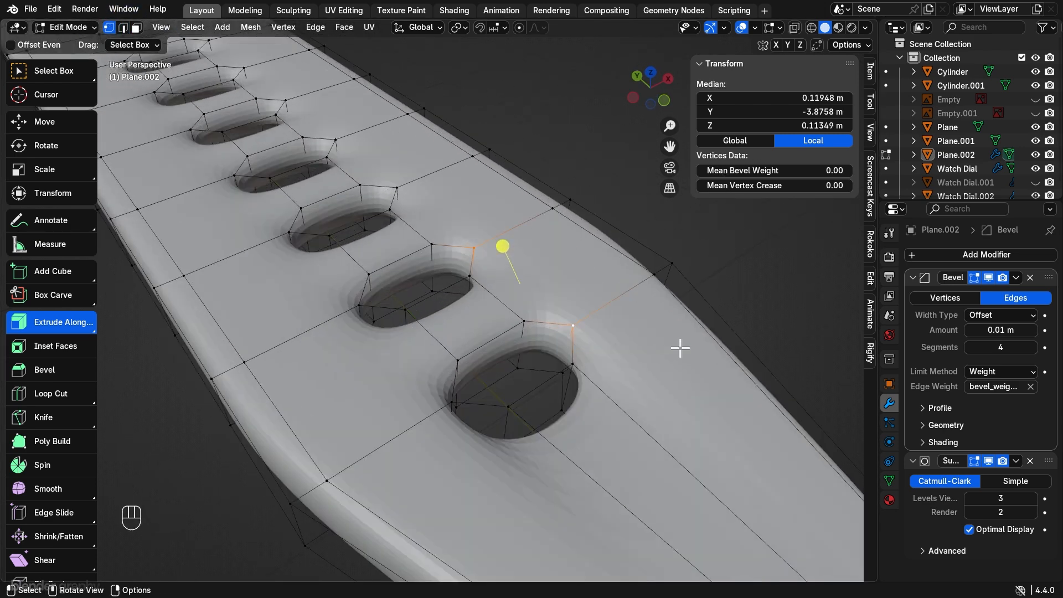
key("j")
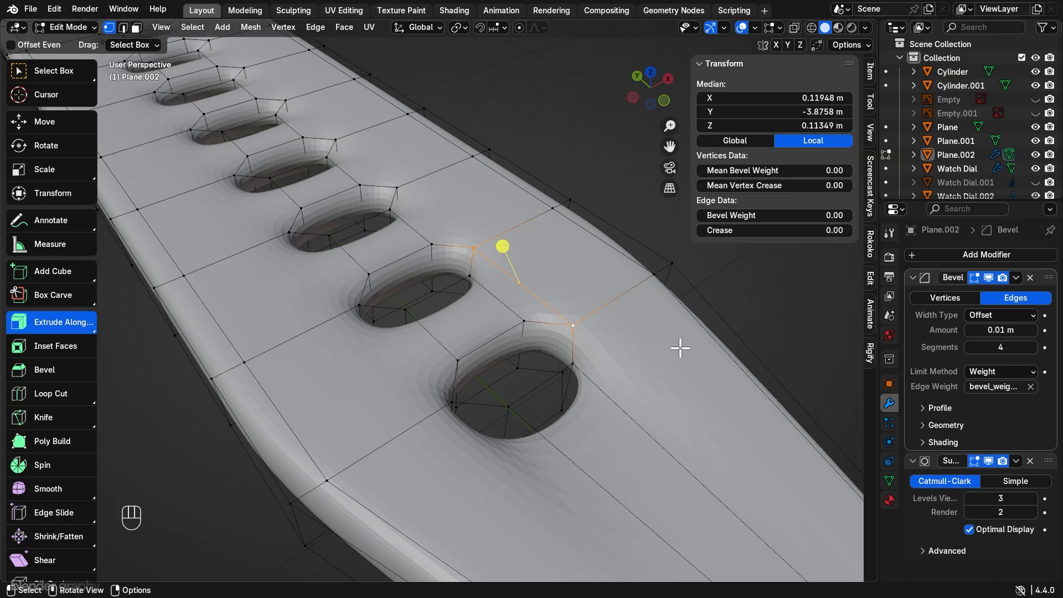
left_click(396, 183)
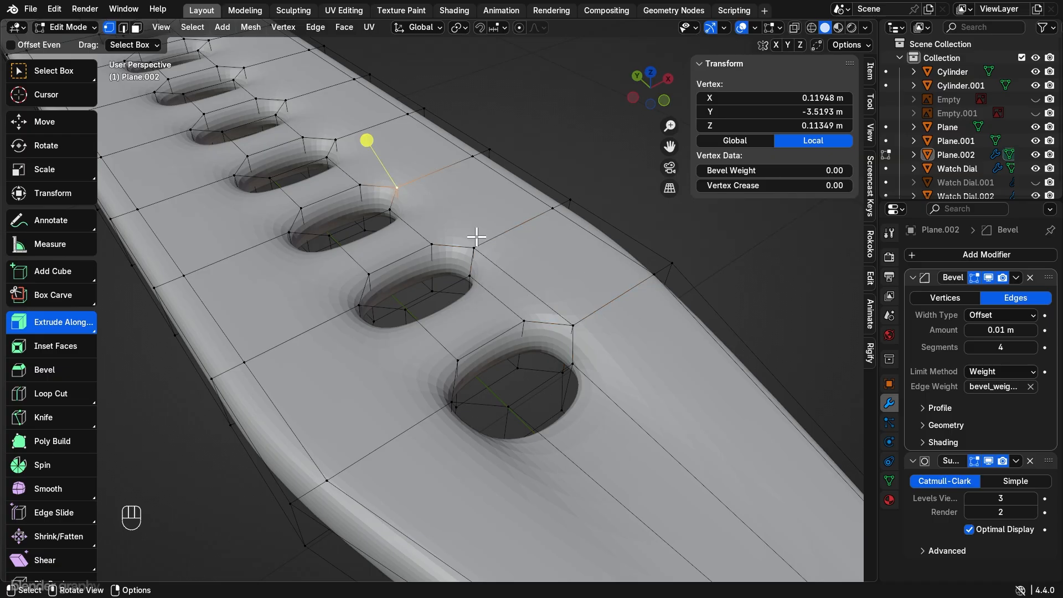
left_click(474, 245, "shift")
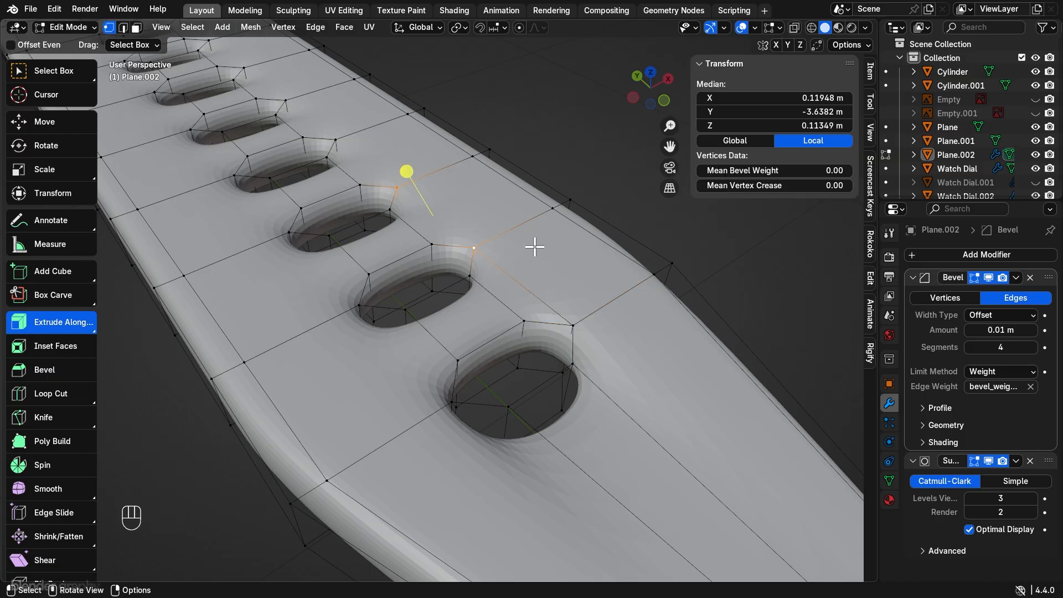
key("f")
key("g")
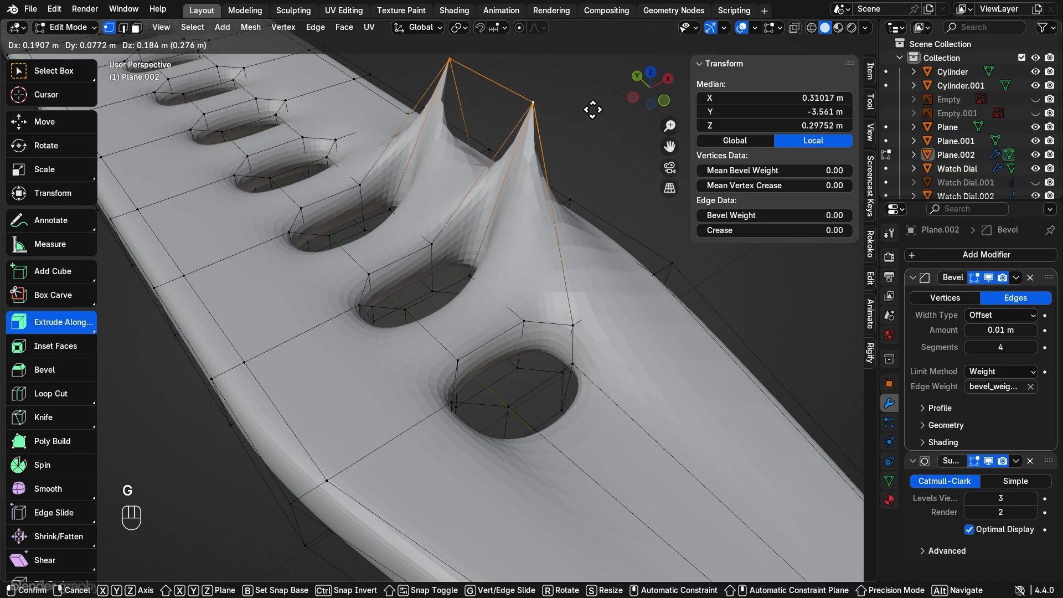
right_click(588, 134)
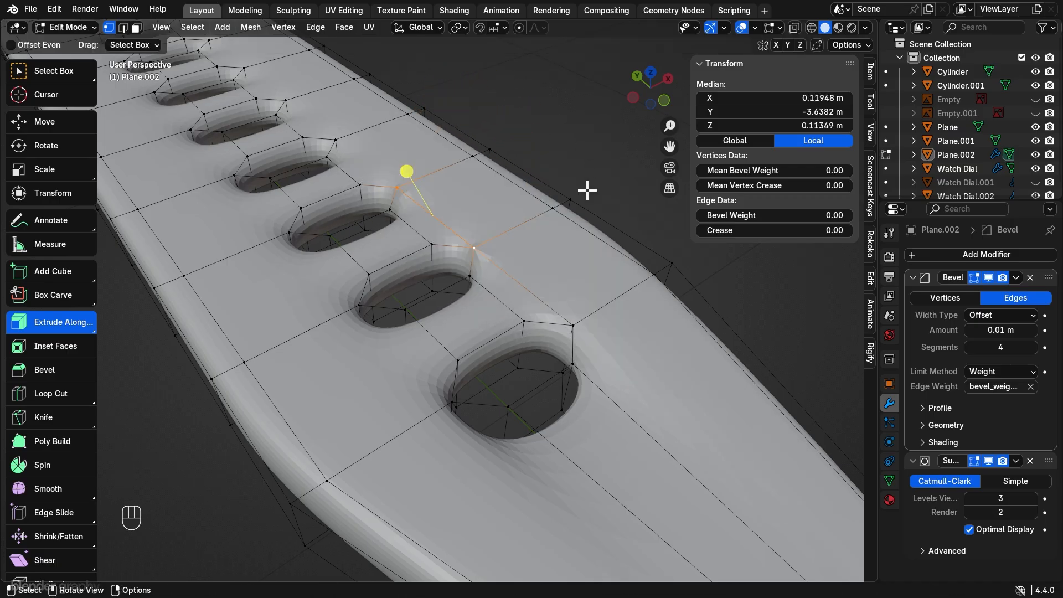
key("ctrl+z")
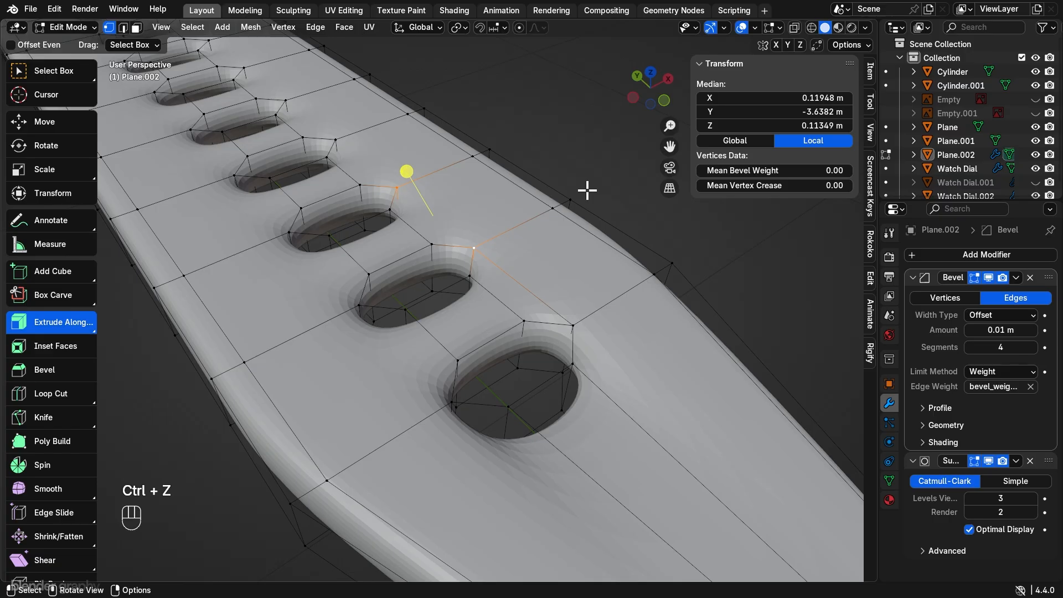
Step: Connect the selected vertices of the second and third holes across the face, and test the join with a cancelled move
key("j")
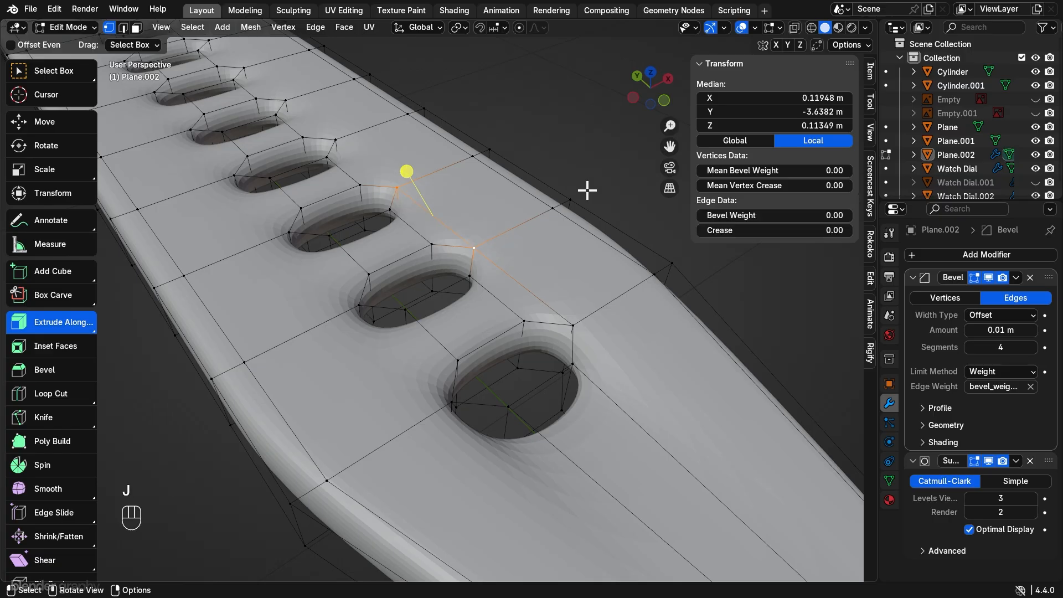
key("g")
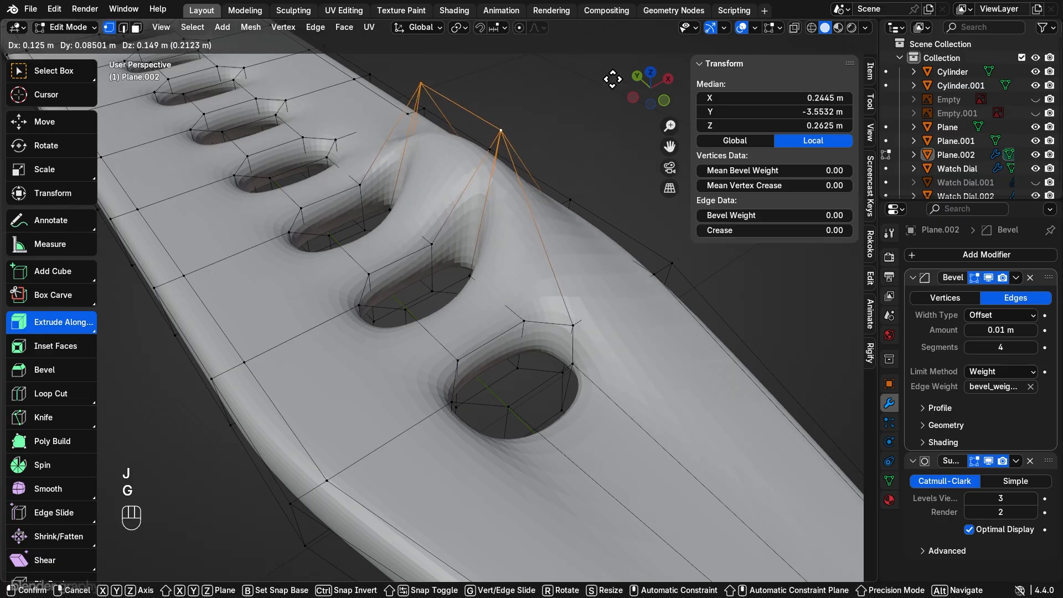
right_click(612, 79)
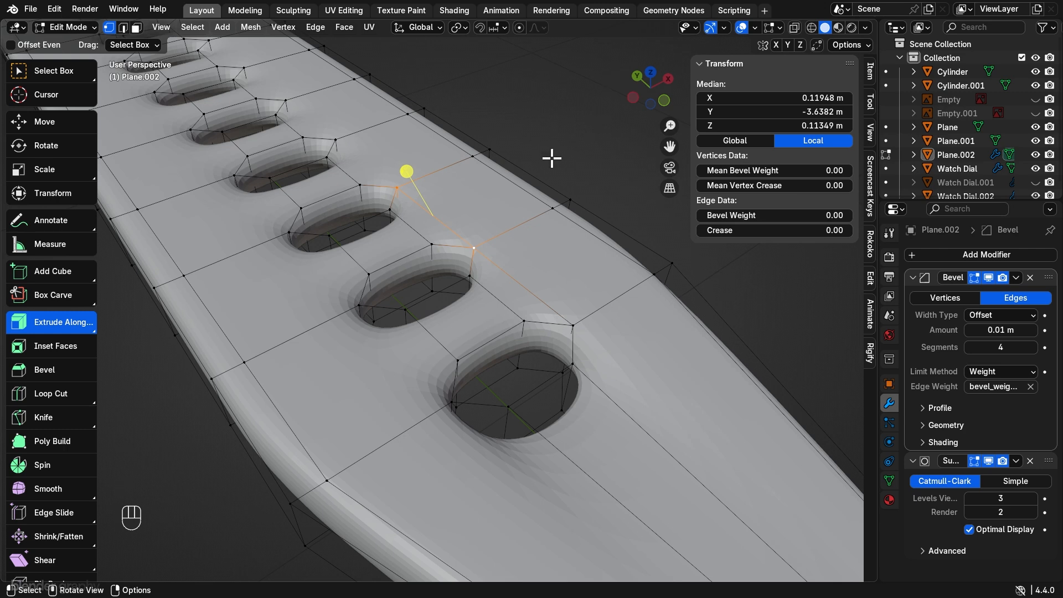
Step: Connect the top-face +X side vertices of the remaining holes, from the third hole to the one nearest the watch case
scroll(552, 158, "down", 5)
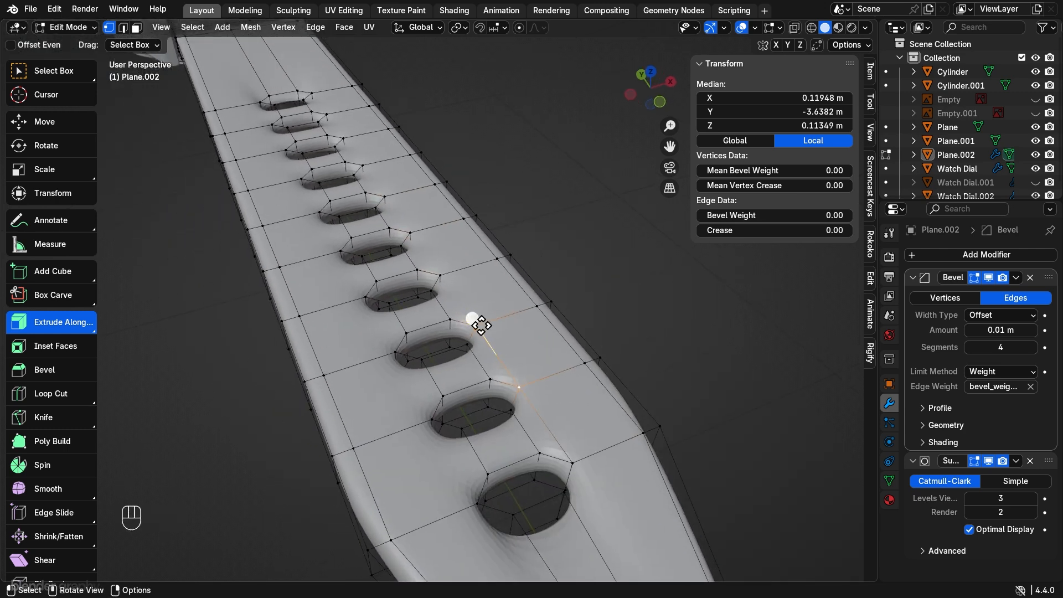
left_click(475, 326)
left_click(440, 275, "shift")
left_click(409, 233, "shift")
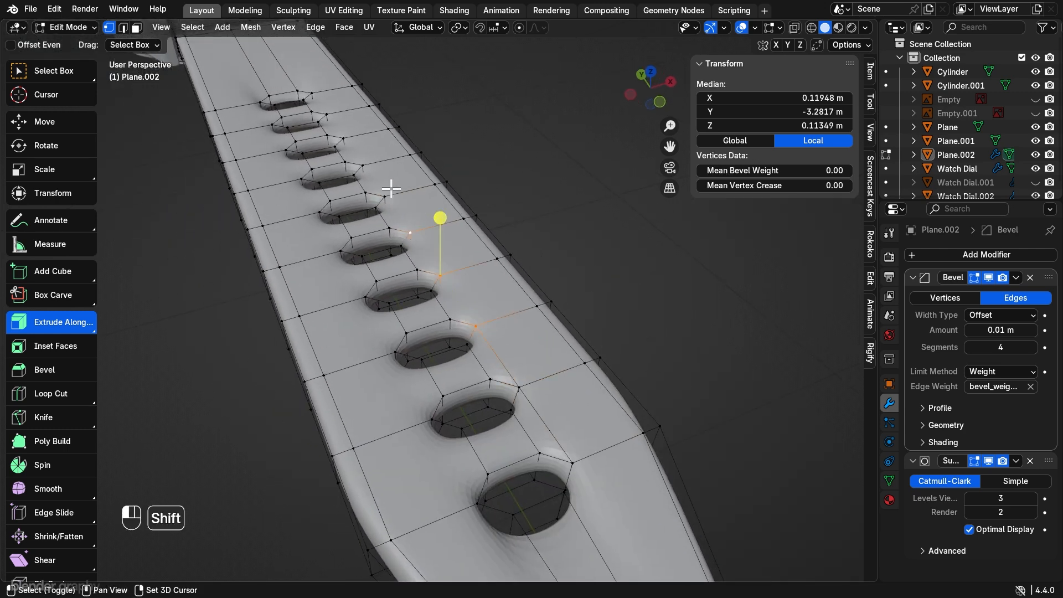
left_click(385, 196, "shift")
left_click(363, 165, "shift")
left_click(343, 137, "shift")
left_click(327, 113, "shift")
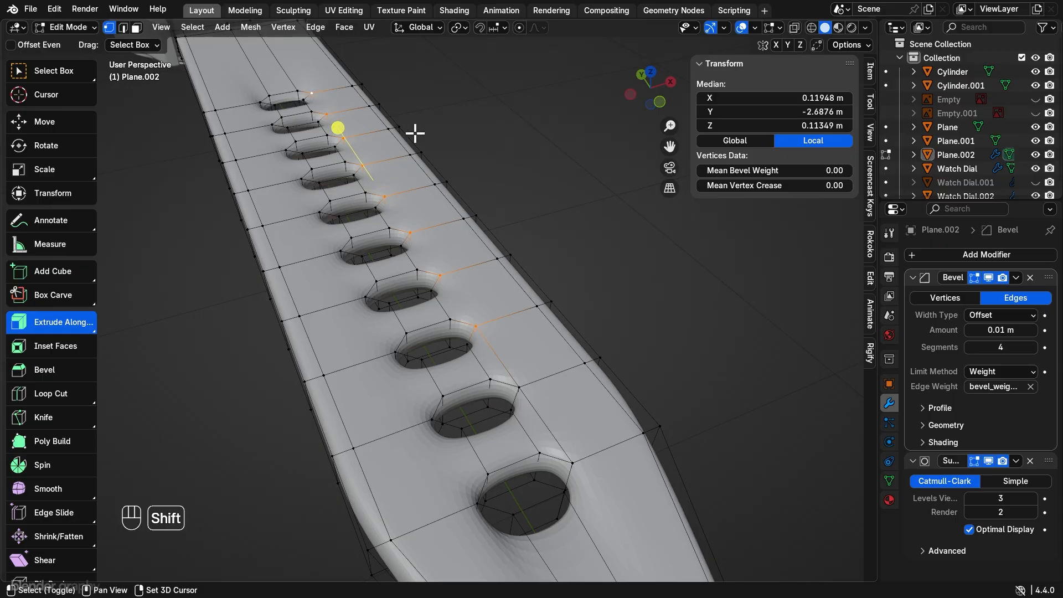
key("j")
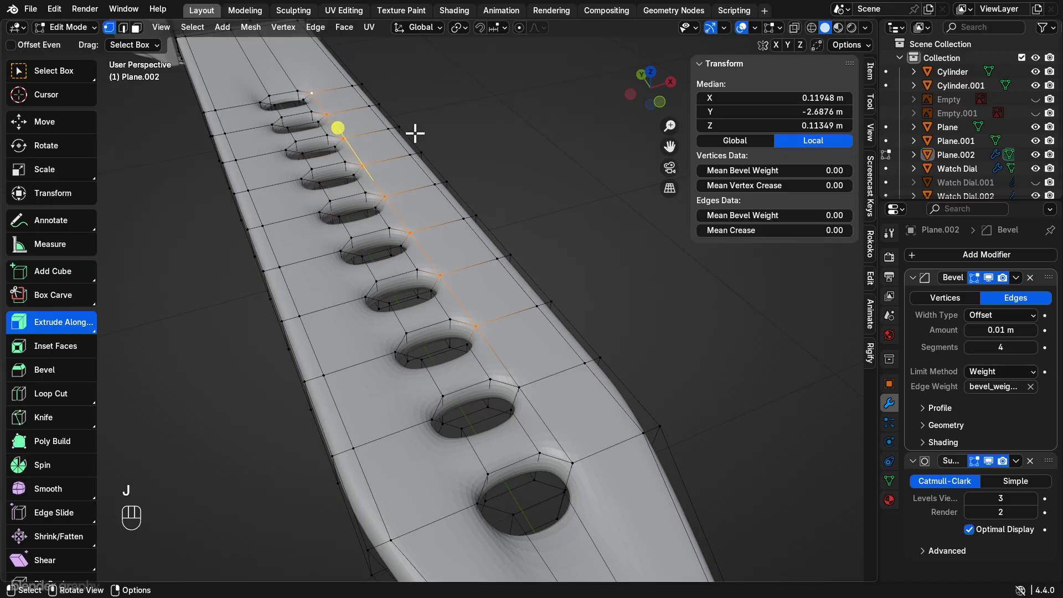
Step: Connect the -X side vertices of all ten holes along the strap's top face with a vertex path
left_click(263, 102)
left_click(272, 125, "shift")
left_click(286, 151, "shift")
left_click(300, 178, "shift")
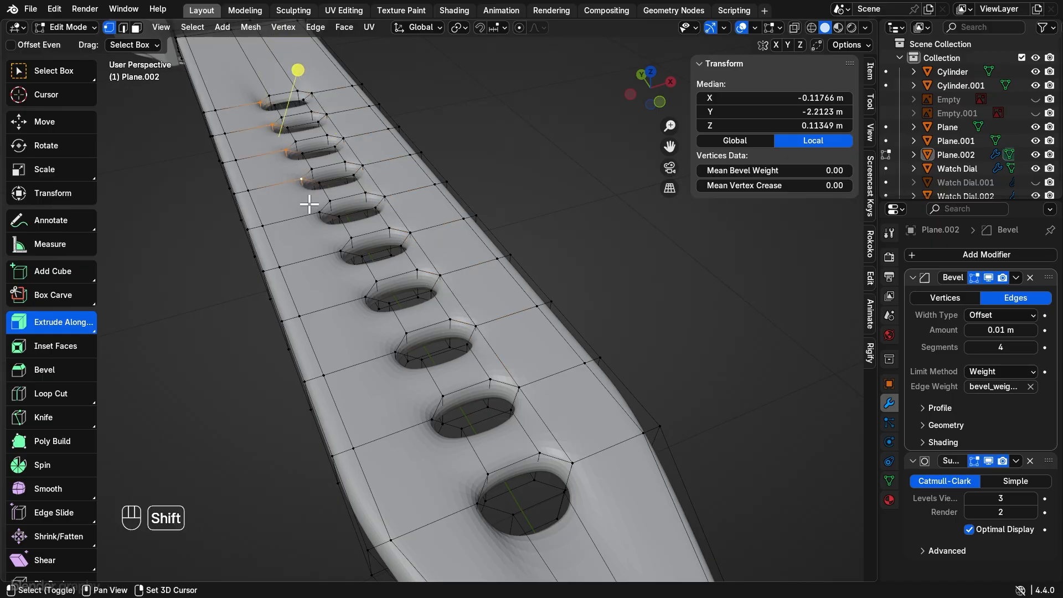
left_click(320, 214, "shift")
left_click(342, 252, "shift")
left_click(365, 298, "shift")
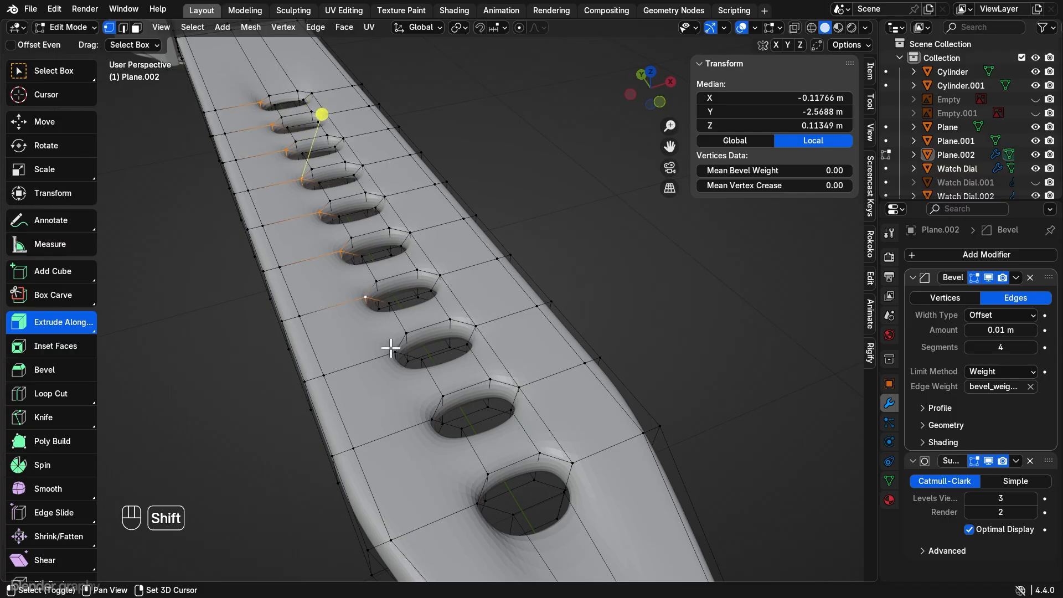
left_click(396, 352, "shift")
left_click(432, 420, "shift")
left_click(477, 504, "shift")
scroll(487, 463, "down", 2)
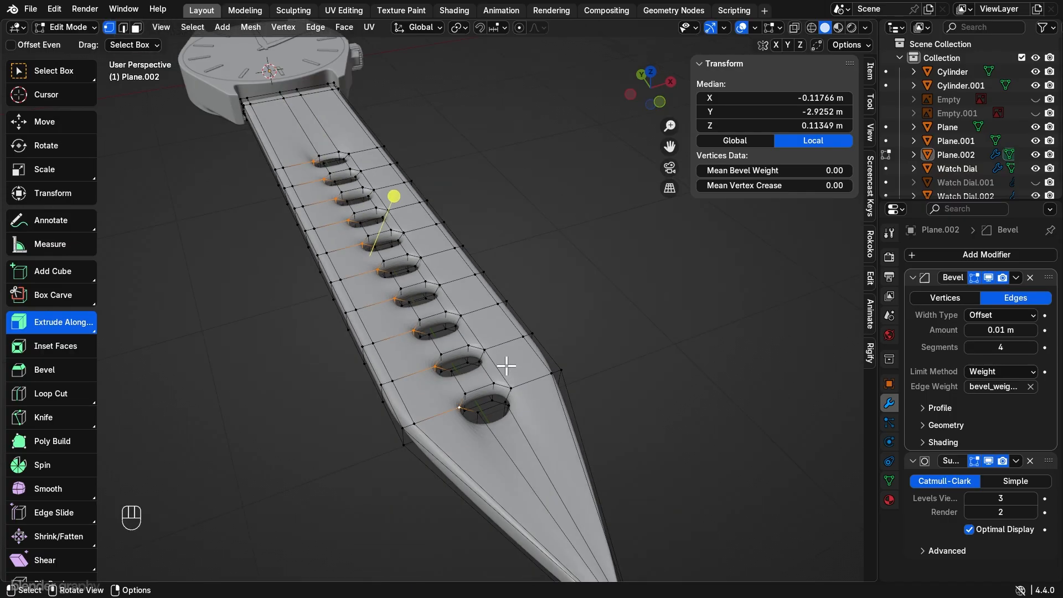
key("j")
Step: Connect the +X side vertices of all ten holes along the strap's underside with a vertex path
middle_click_drag(505, 367, 464, 277)
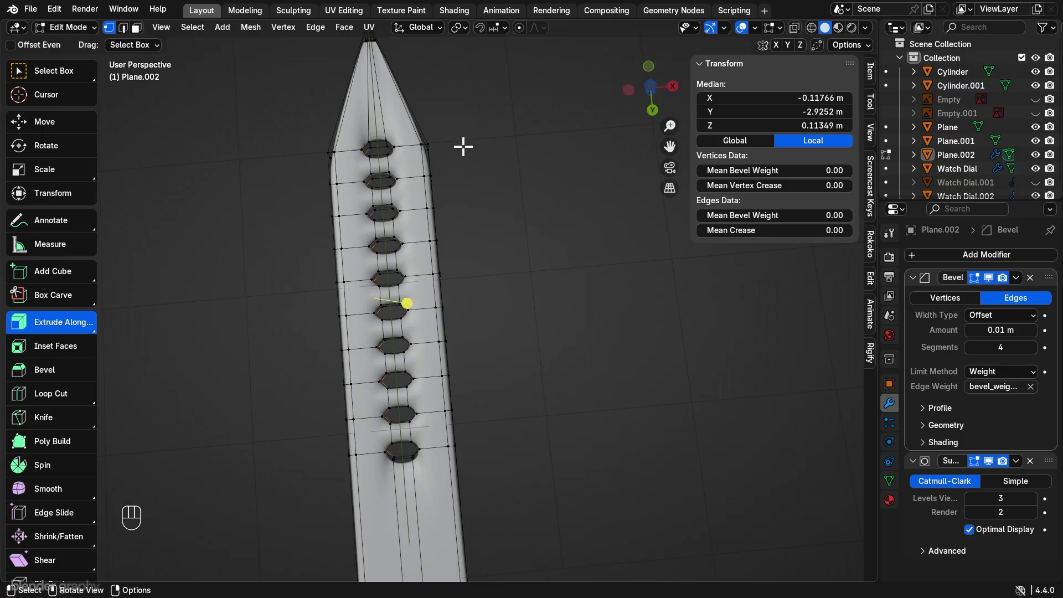
left_click(396, 156)
left_click(397, 178, "shift")
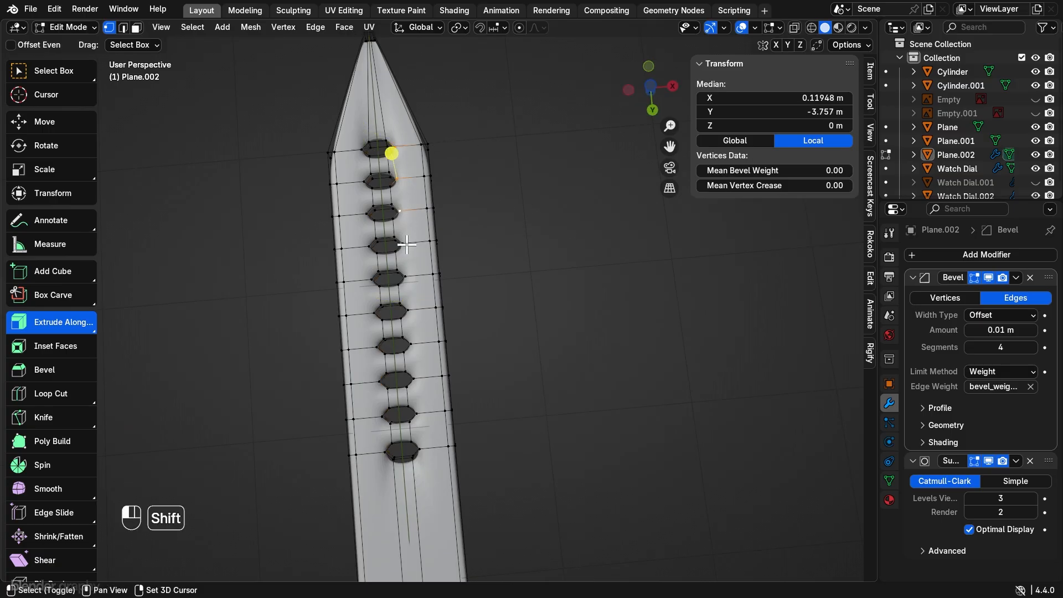
left_click(403, 243, "shift")
left_click(406, 277, "shift")
left_click(408, 308, "shift")
left_click(410, 343, "shift")
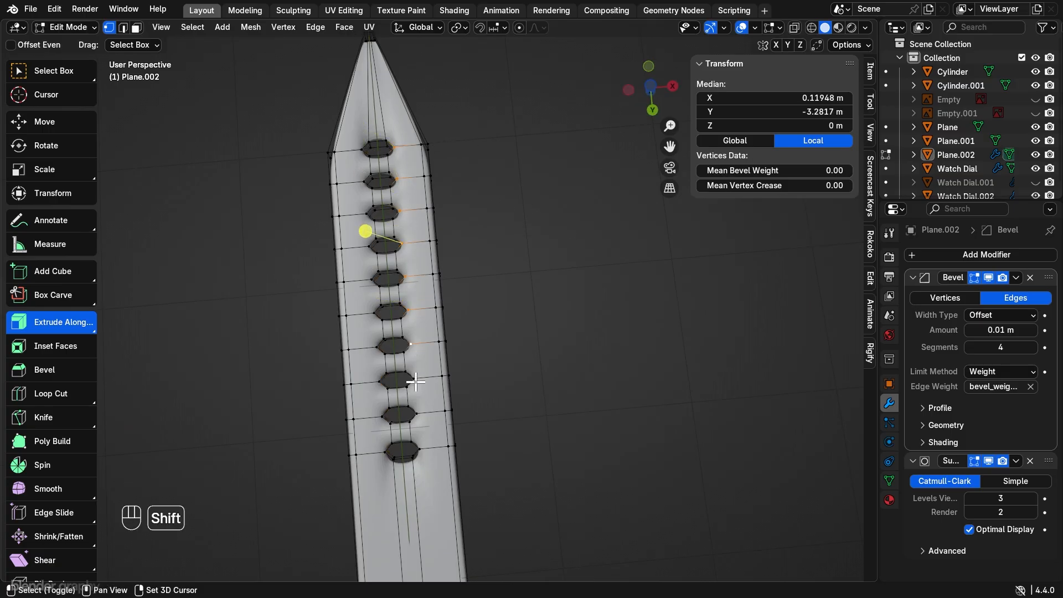
left_click(423, 445, "shift")
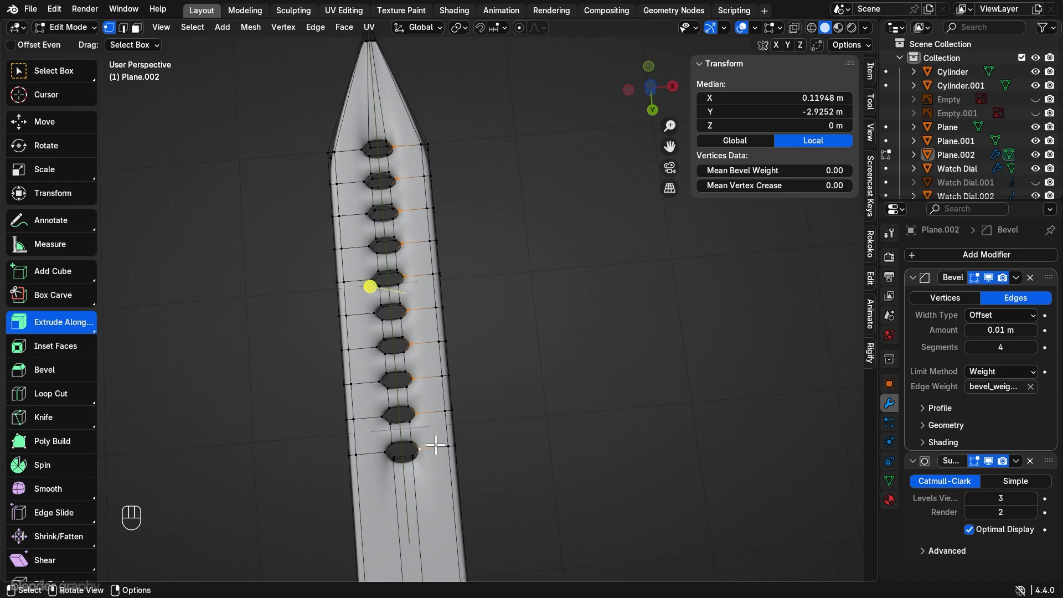
key("j")
Step: Connect the -X side vertices of all ten holes along the strap's underside with a vertex path
left_click(386, 451)
left_click(382, 416, "shift")
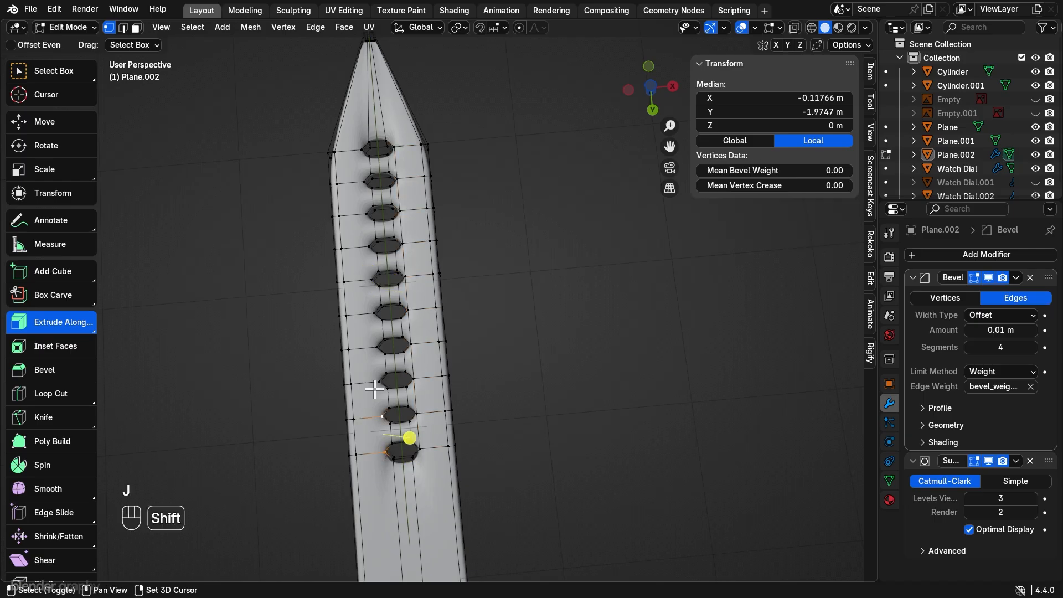
left_click(370, 311, "shift")
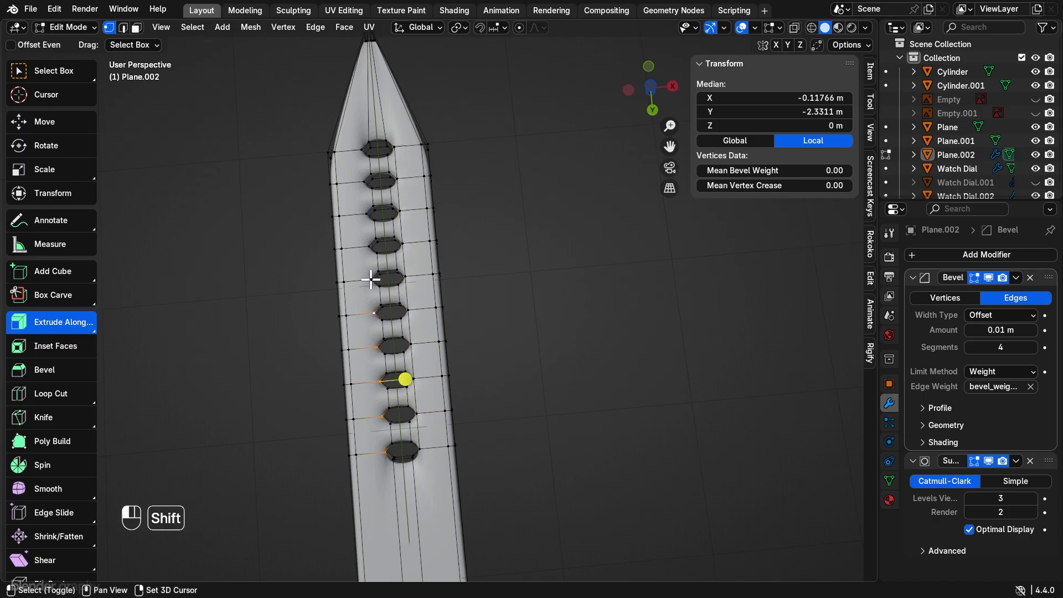
left_click(371, 279, "shift")
left_click(368, 246, "shift")
left_click(364, 180, "shift")
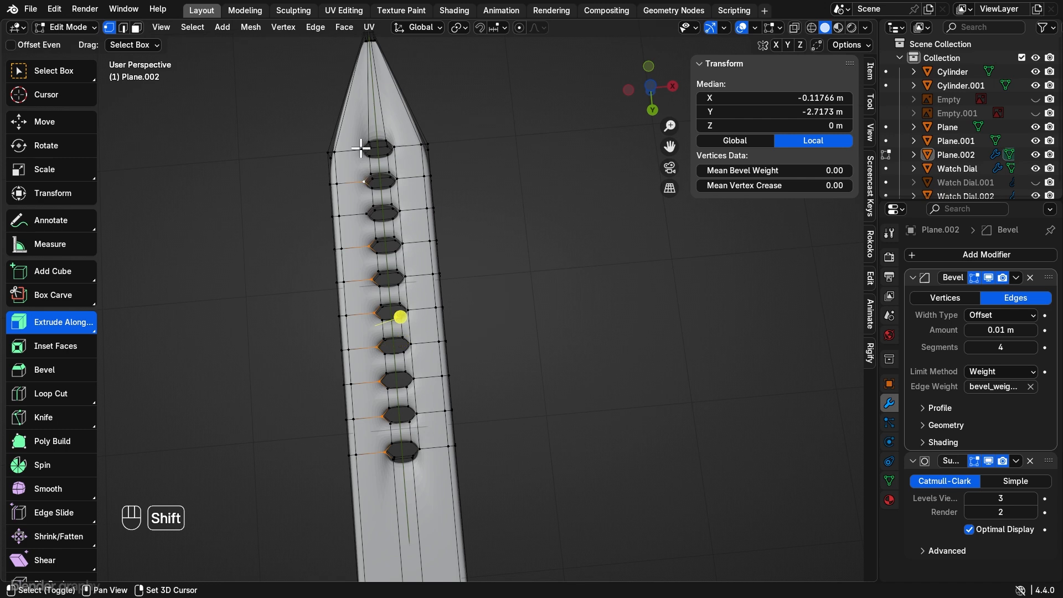
left_click(361, 149, "shift")
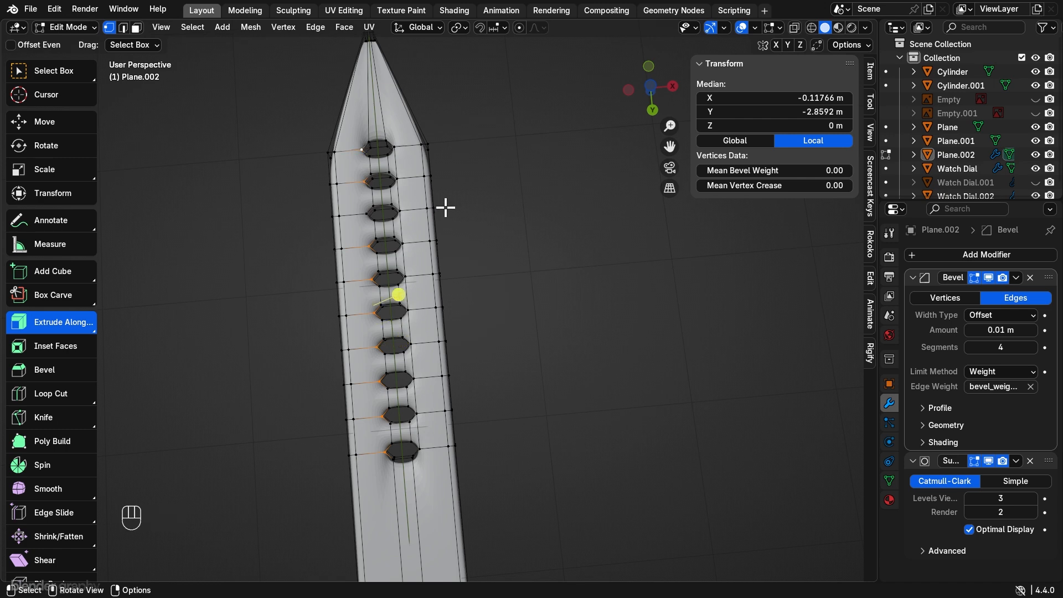
left_click(367, 214, "shift")
key("j")
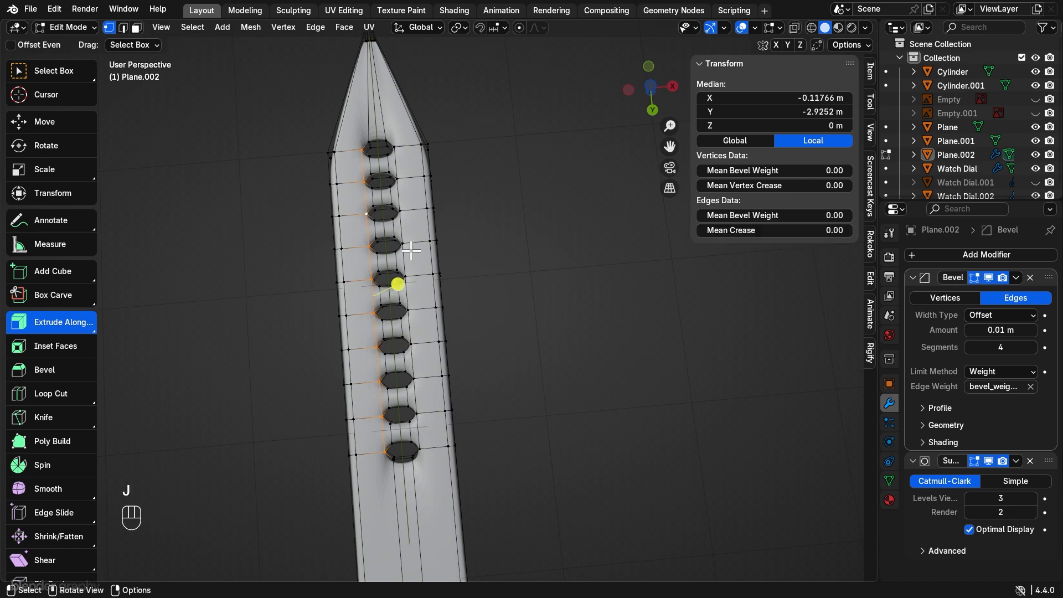
Step: Add a single loop cut through the -X side of the strap's end at the watch case, slid towards the centre by a factor of -0.544
middle_click_drag(410, 250, 454, 272, "shift")
middle_click_drag(470, 367, 503, 343, "shift")
middle_click_drag(503, 354, 474, 260, "shift")
scroll(465, 347, "up", 1)
middle_click_drag(465, 347, 451, 405, "shift")
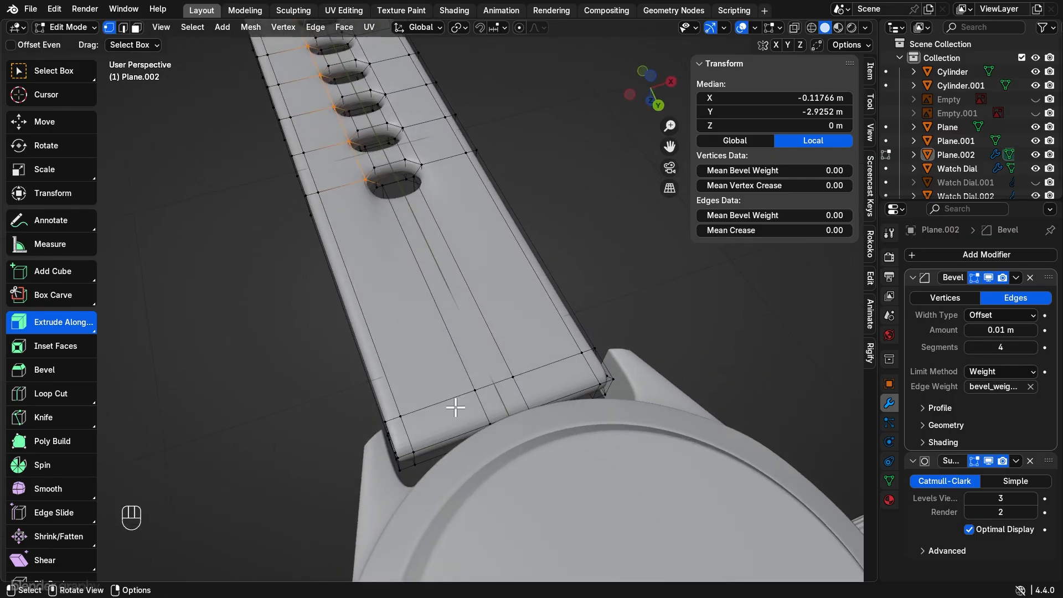
key("ctrl+r")
left_click(452, 411)
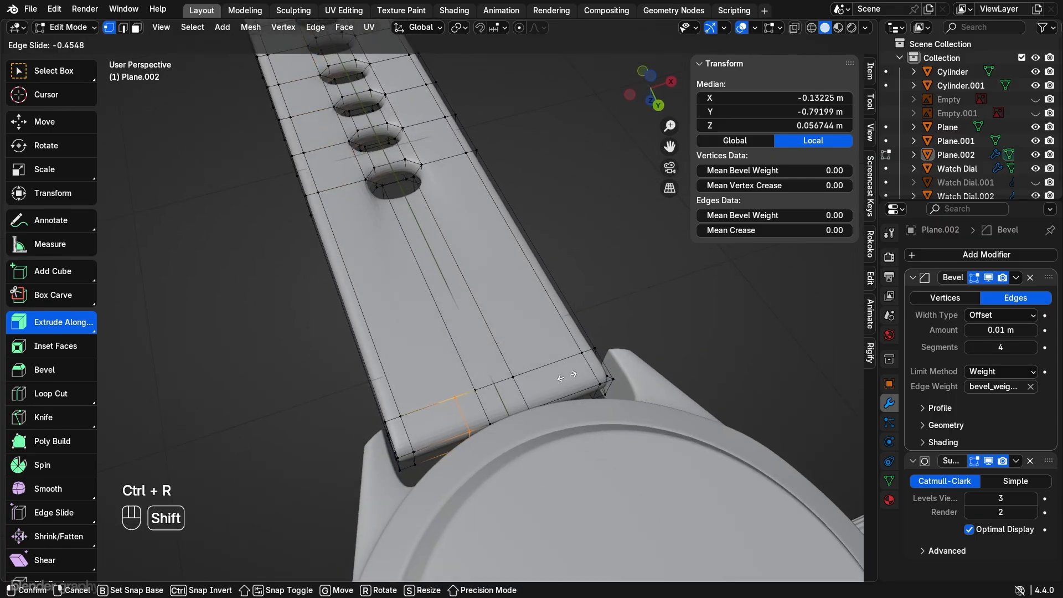
left_click(586, 365)
Step: Add a single loop cut through the +X side of the strap's end at the watch case, slid towards the centre to line up with the holes
key("ctrl+r")
left_click(561, 361)
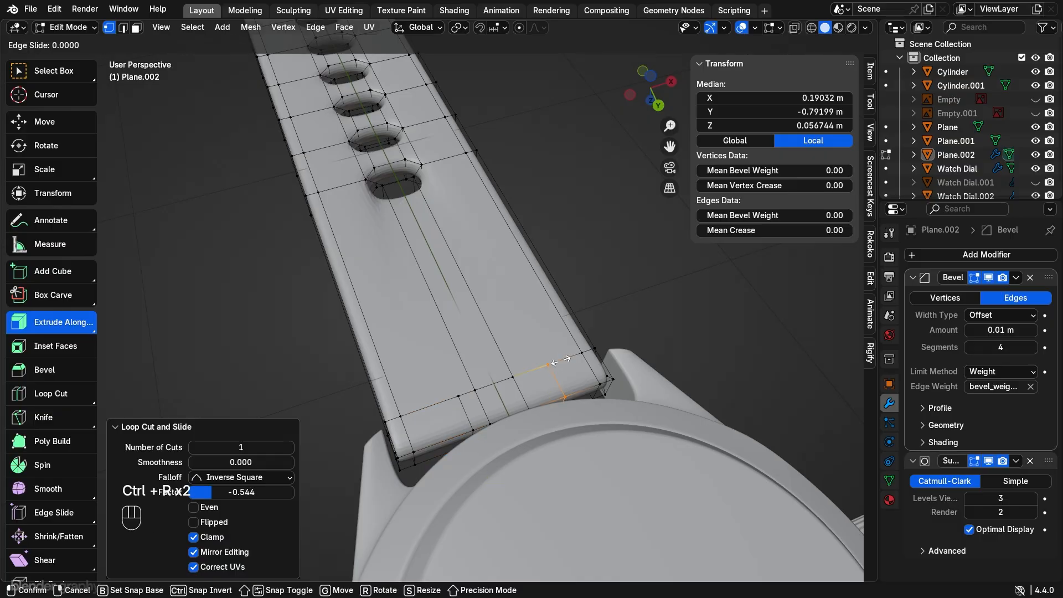
left_click(430, 445)
Step: On the underside, connect both side vertices of the hole nearest the watch case to the matching new loop-cut vertices at the strap's end
left_click(458, 396)
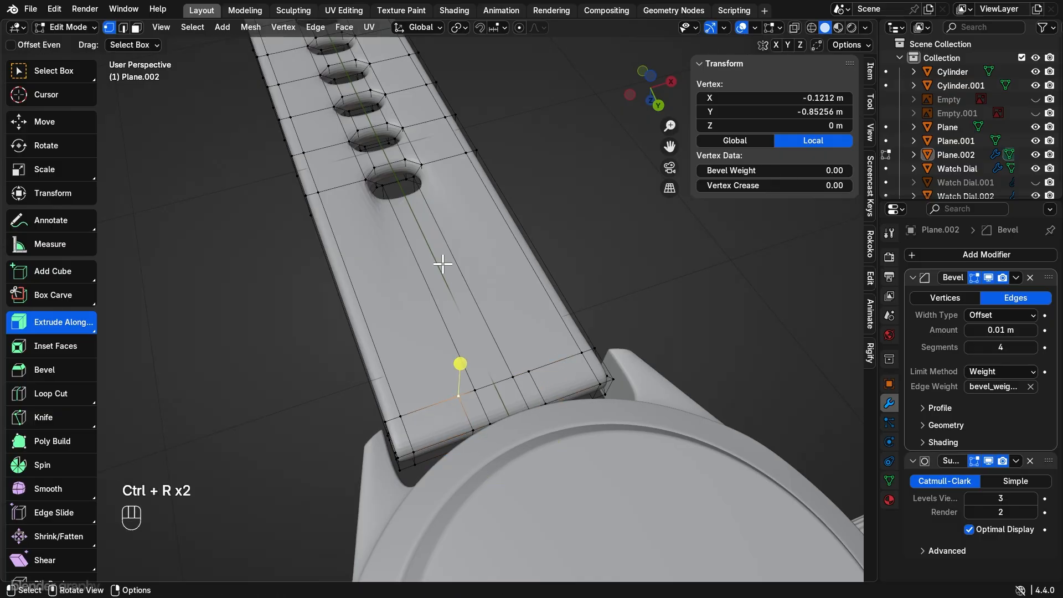
left_click(365, 180, "shift")
key("j")
left_click(420, 164)
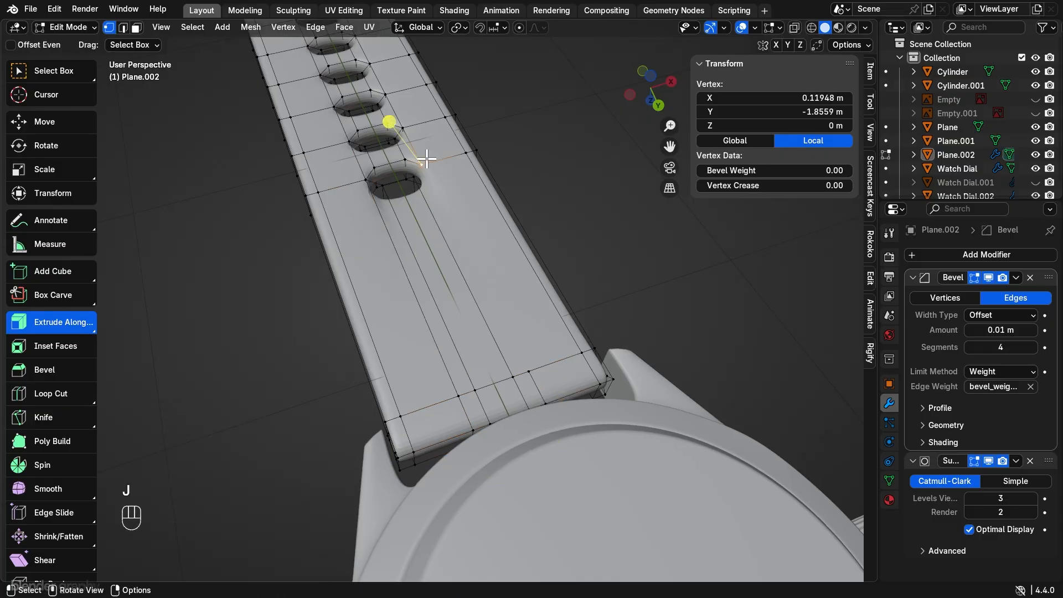
left_click(538, 365, "shift")
key("j")
key("j")
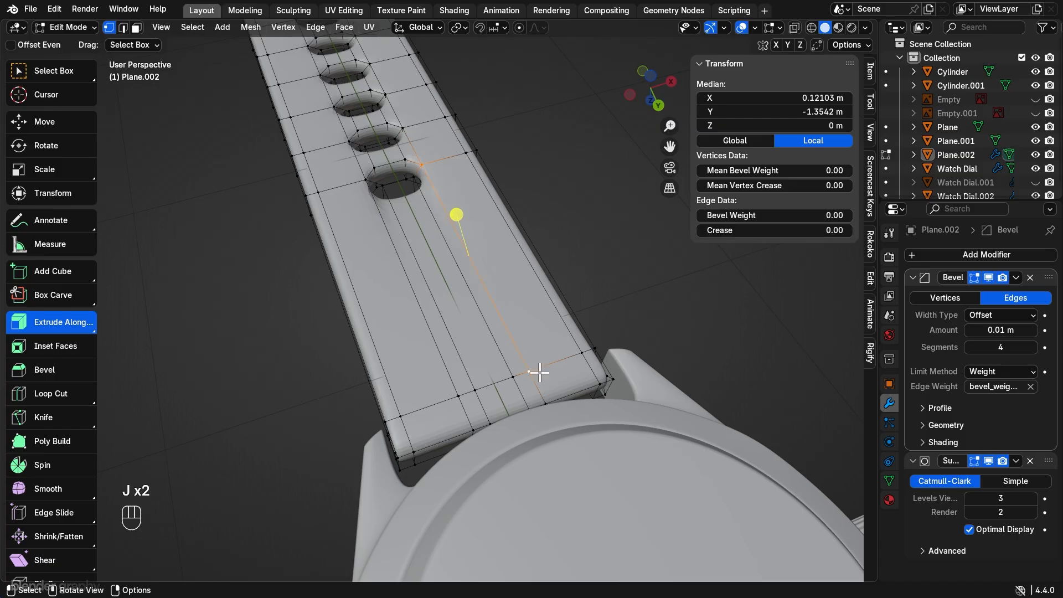
Step: On the top face, connect both side vertices of the hole nearest the watch case to the matching loop-cut vertices at the strap's end
middle_click_drag(541, 372, 491, 157)
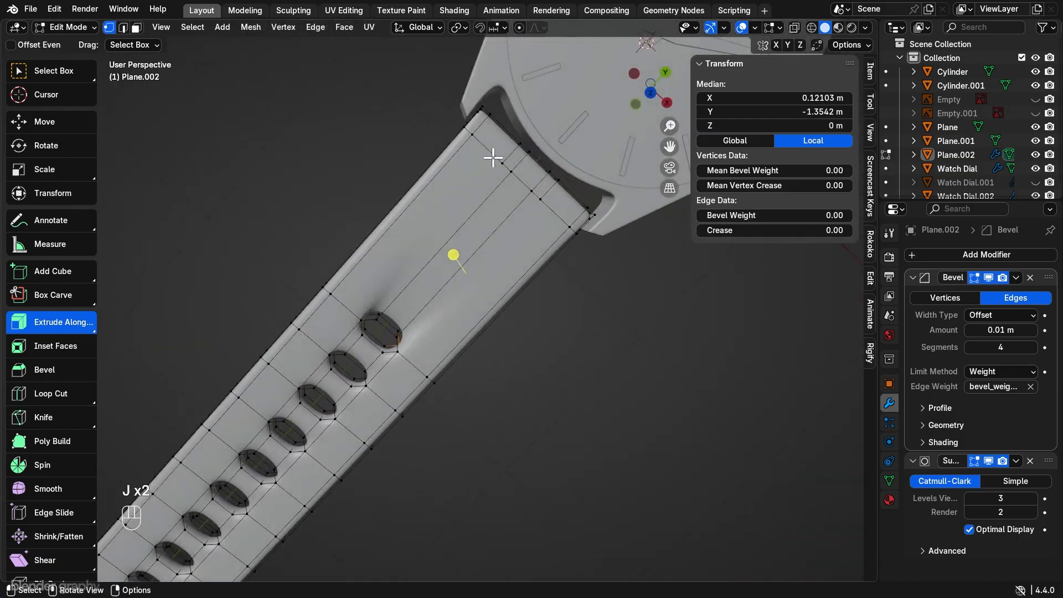
left_click(491, 156)
left_click(367, 310, "shift")
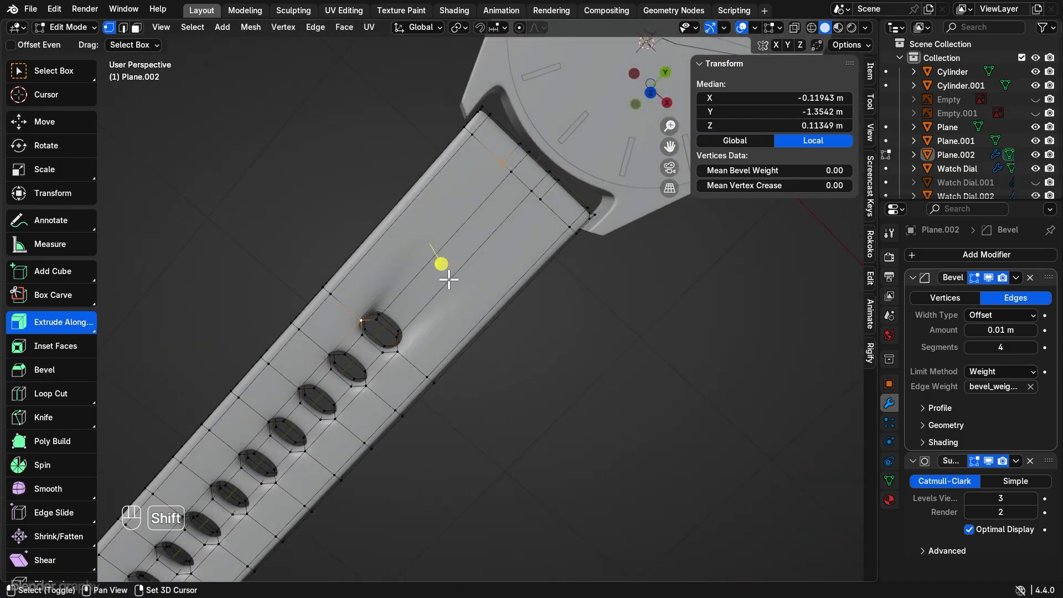
key("j")
left_click(397, 351)
left_click(540, 200, "shift")
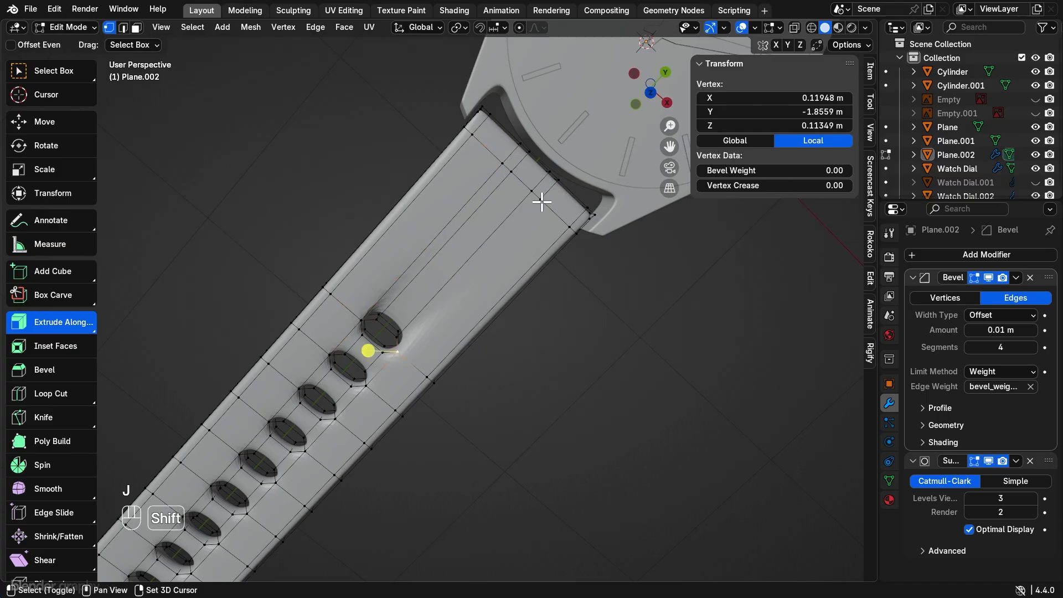
key("j")
Step: Add one centred loop cut on each outer side of the strap's narrow tip, both with a slide factor of 0
middle_click_drag(505, 337, 480, 273, "shift")
scroll(474, 366, "up", 2)
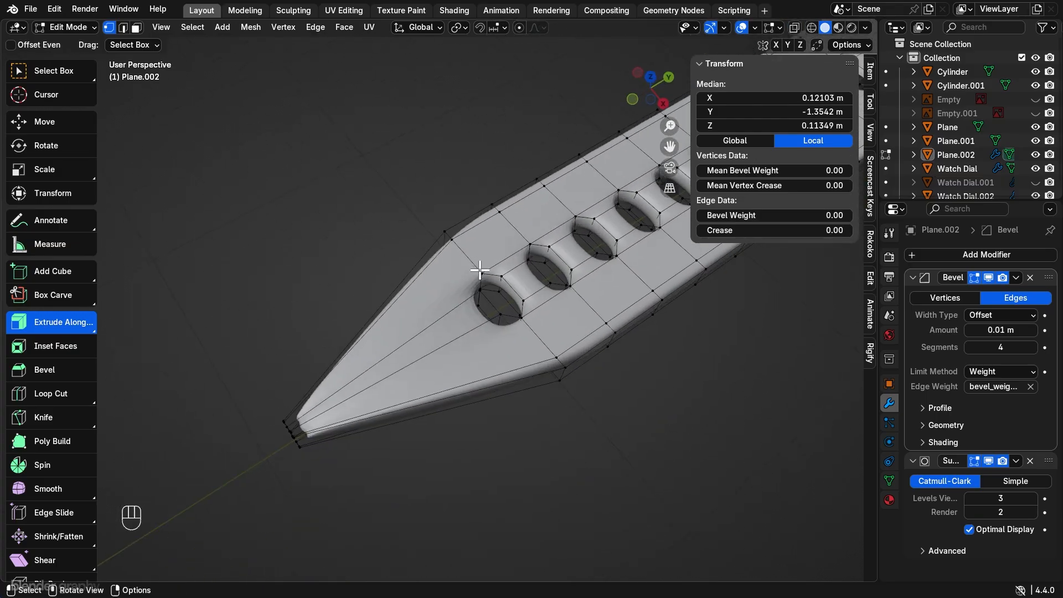
scroll(480, 273, "up", 2)
left_click(545, 332)
middle_click_drag(418, 418, 471, 386)
middle_click_drag(472, 386, 513, 260, "shift")
scroll(386, 416, "up", 1)
middle_click_drag(387, 416, 404, 415)
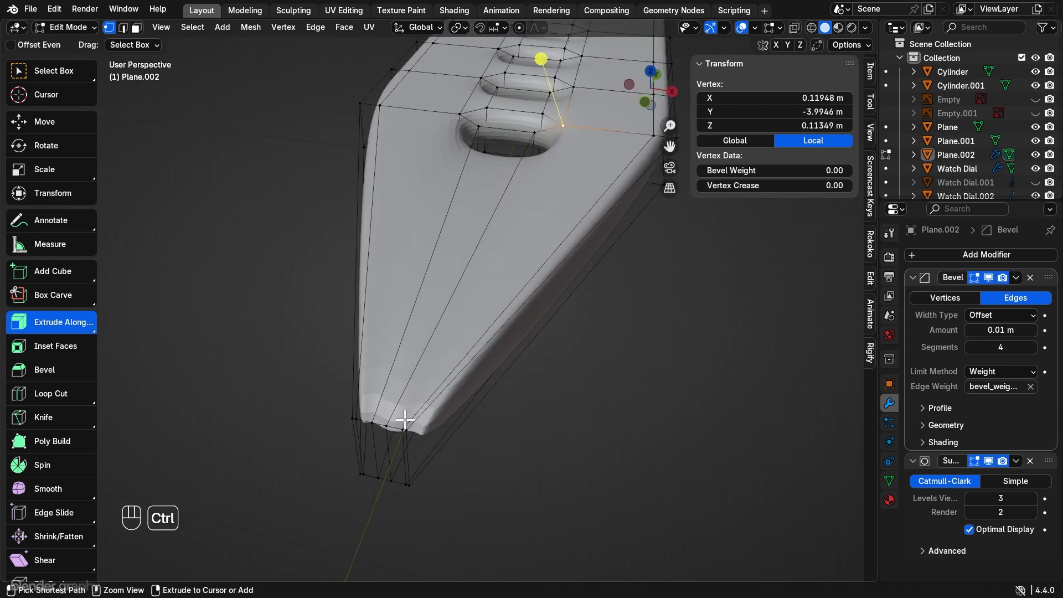
key("ctrl+r")
left_click(394, 432)
left_click(394, 431)
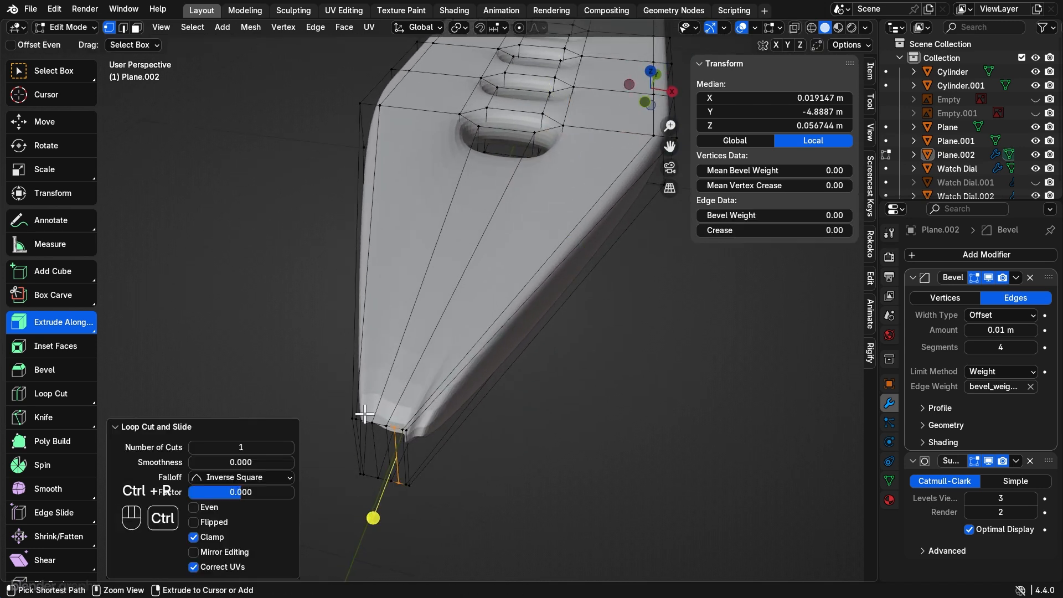
key("ctrl+r")
left_click(363, 416)
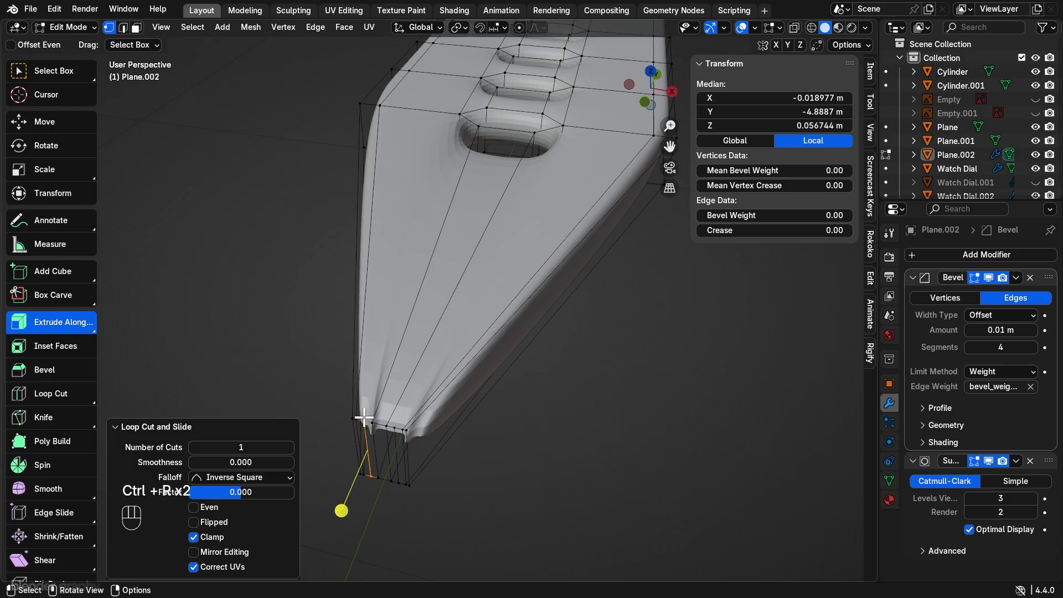
left_click(363, 416)
Step: On the top face, connect both side vertices of the hole nearest the tip to the matching new loop-cut vertices at the tip
scroll(446, 373, "up", 3)
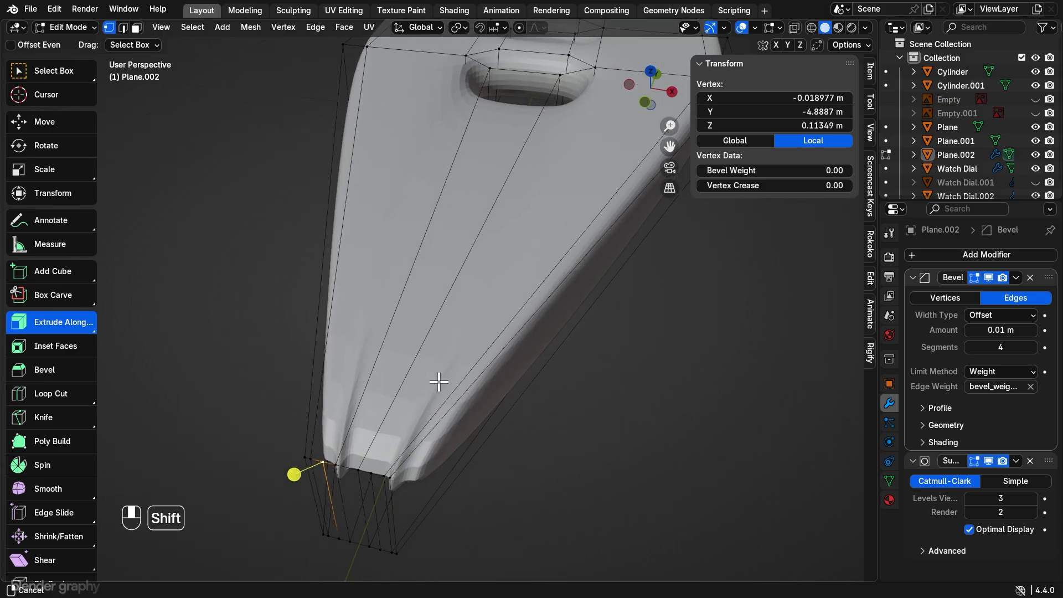
middle_click_drag(438, 382, 443, 412)
left_click(463, 91, "shift")
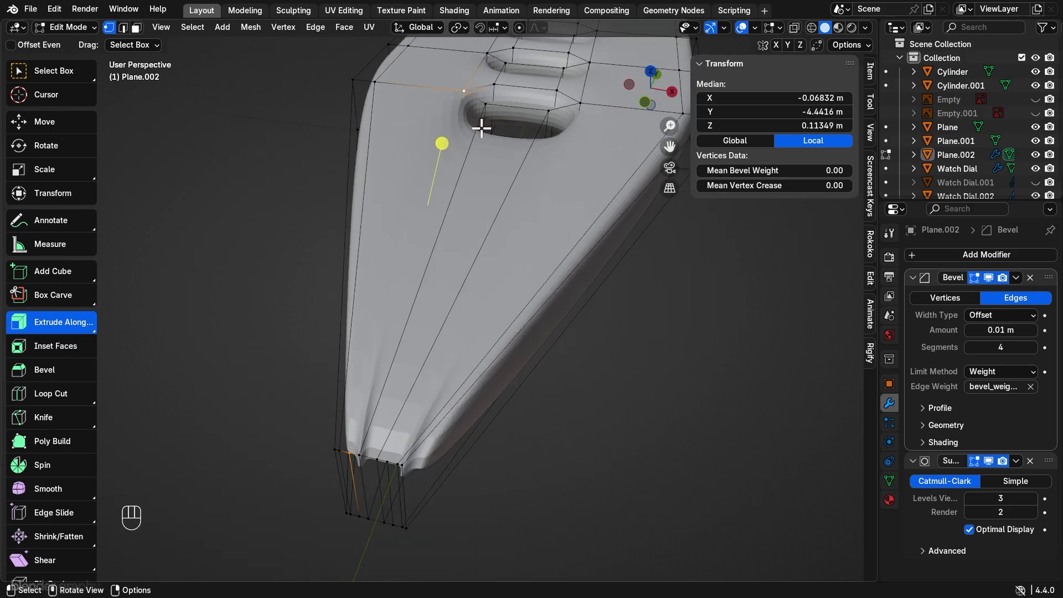
key("j")
left_click(580, 104)
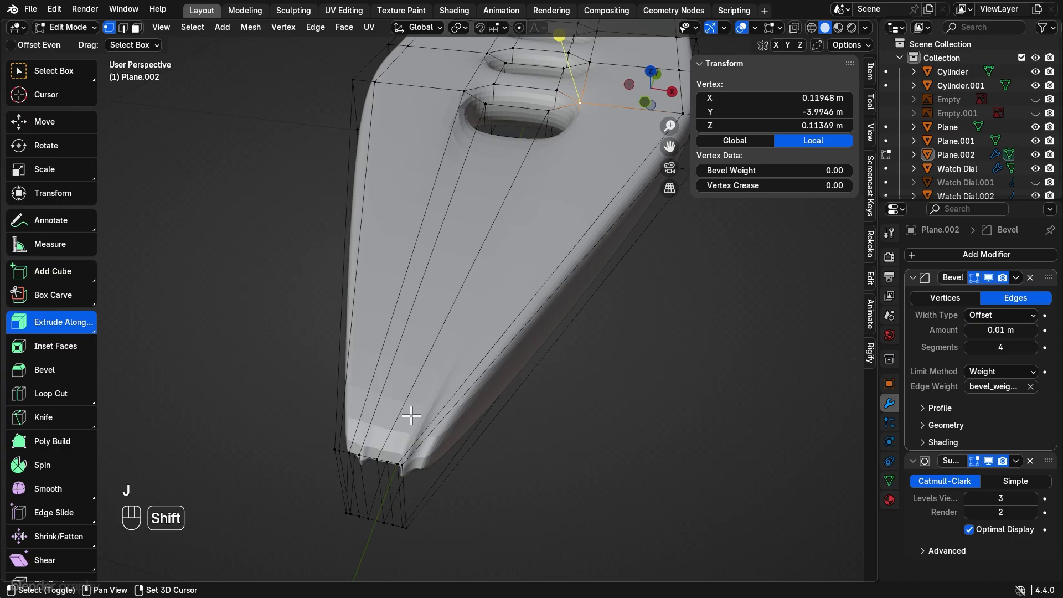
left_click(386, 460, "shift")
key("j")
Step: On the underside, connect both side vertices of the hole nearest the tip to the matching loop-cut vertices, then check the strap in Object Mode
middle_click_drag(457, 441, 352, 288)
left_click(477, 357)
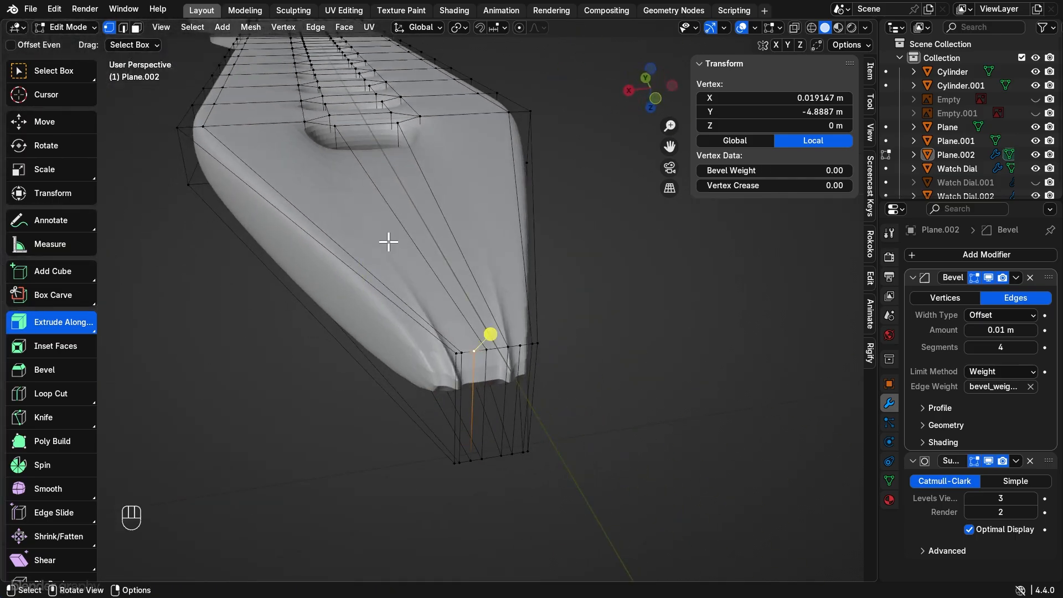
left_click(310, 129, "shift")
key("j")
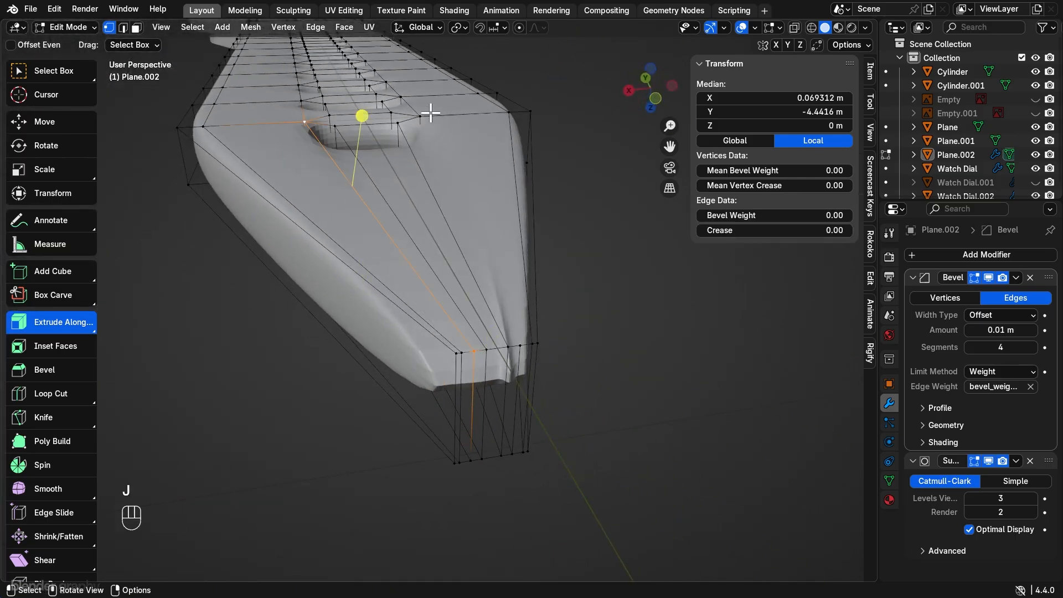
left_click(419, 116)
left_click(518, 343, "shift")
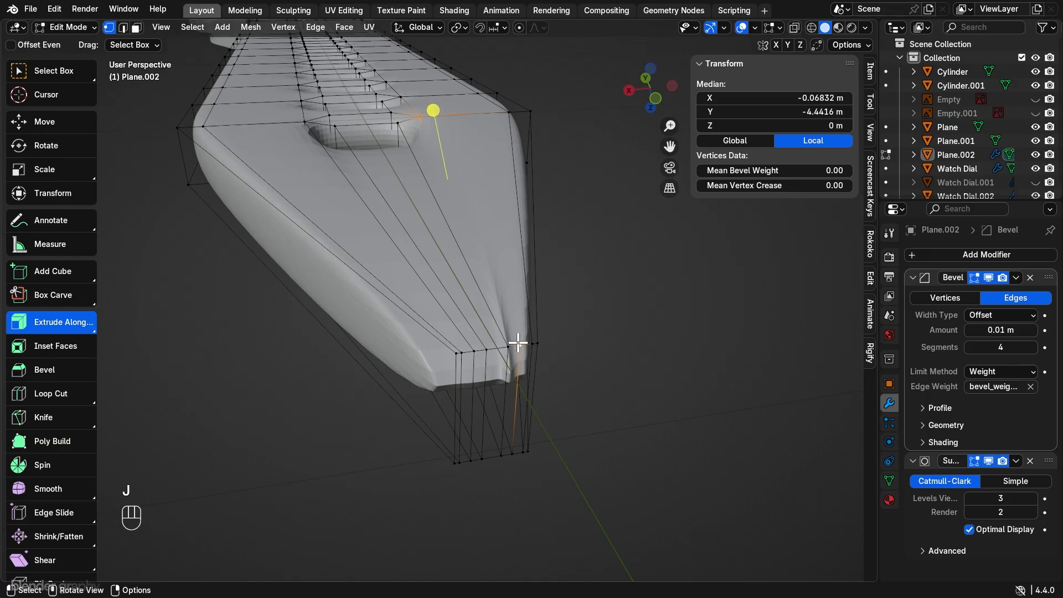
key("j")
key("Tab")
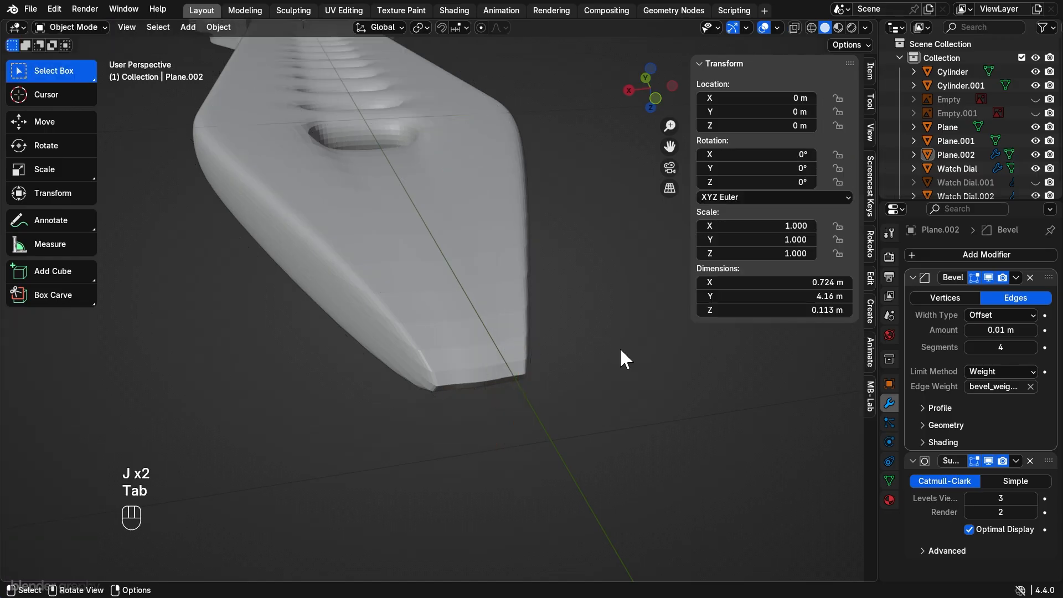
middle_click_drag(619, 347, 594, 435)
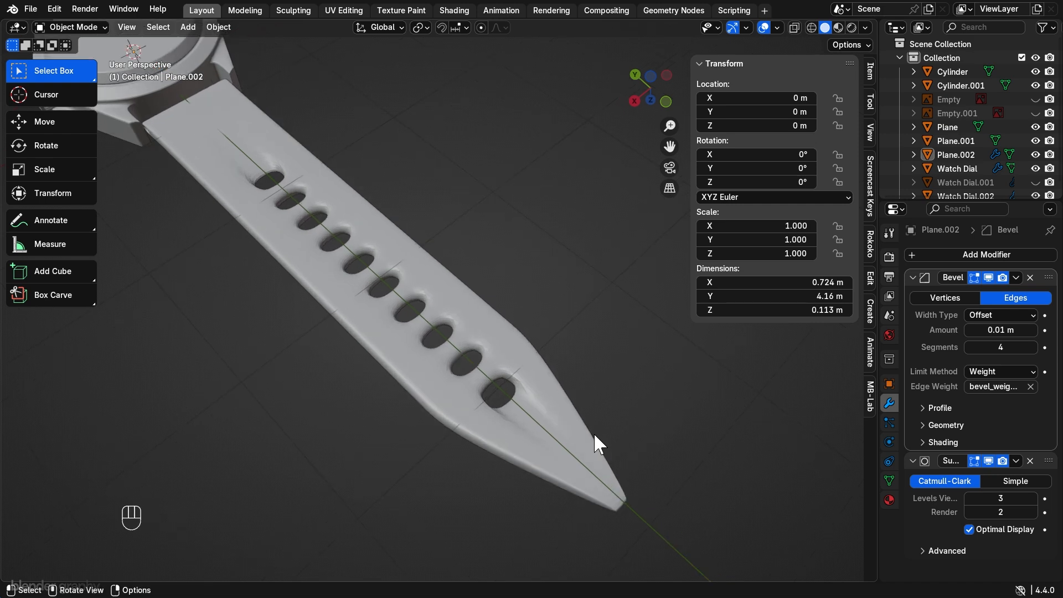
middle_click_drag(552, 280, 468, 394)
scroll(455, 389, "up", 2)
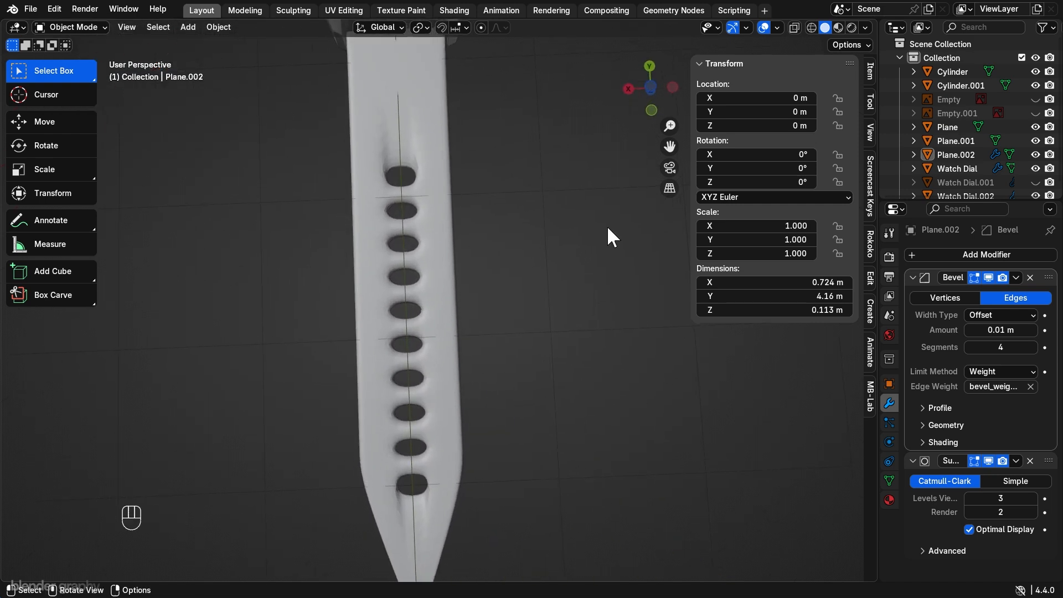
Step: Select the top and bottom rim edges of all ten strap holes and set their mean bevel weight to 1
left_click(651, 86)
middle_click_drag(493, 323, 504, 251, "shift")
key("Tab")
scroll(477, 310, "down", 1)
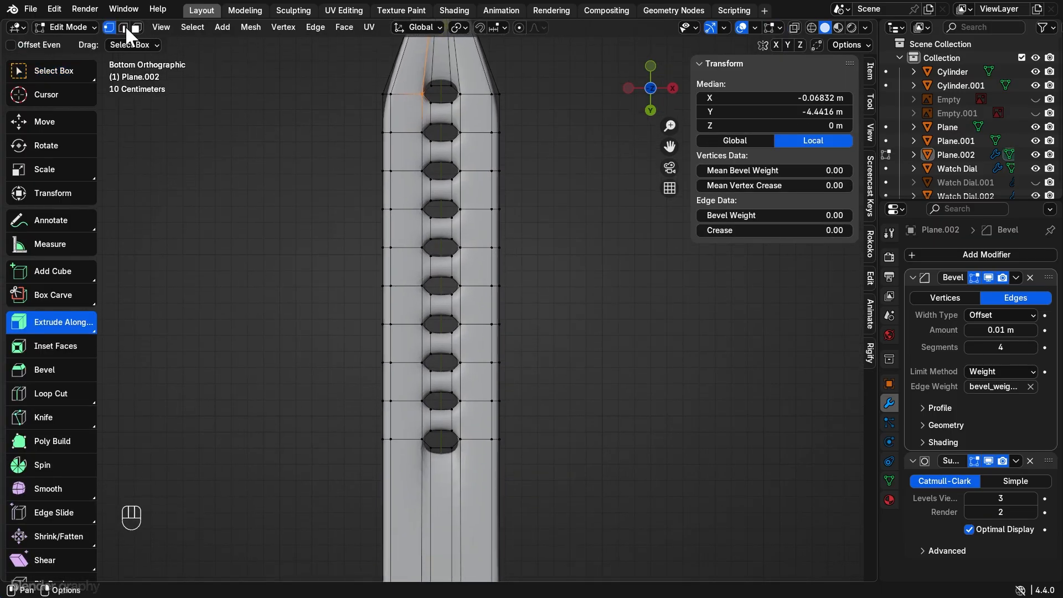
left_click(794, 27)
left_click_drag(441, 76, 437, 481)
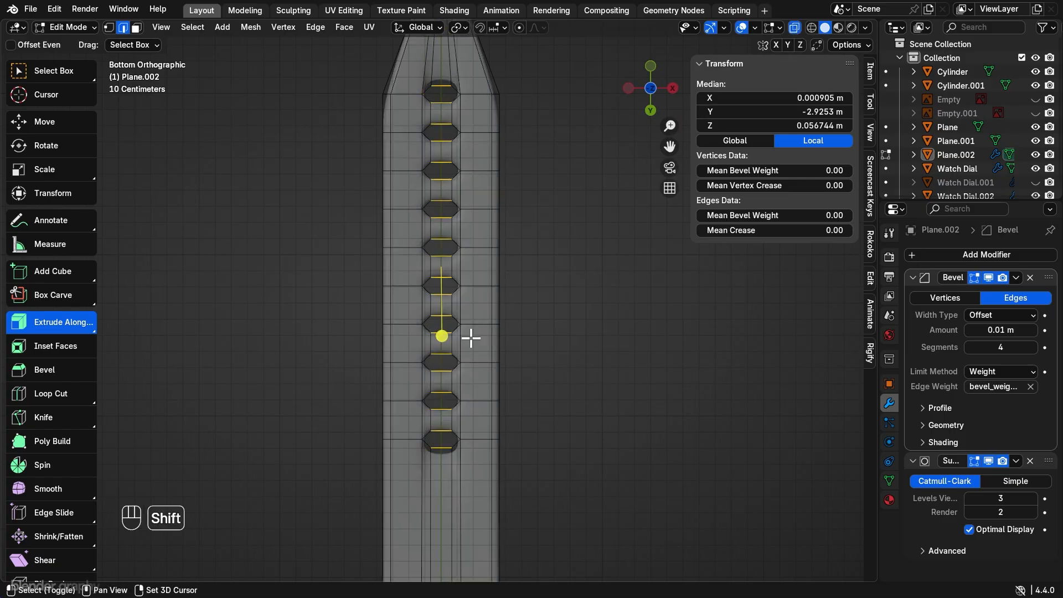
left_click_drag(455, 81, 457, 474, "shift")
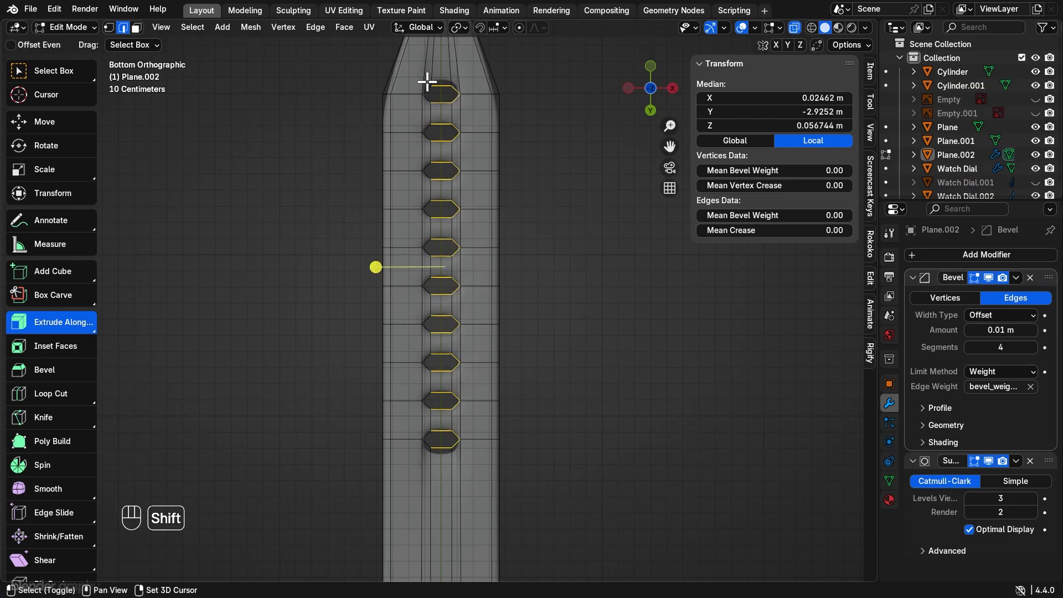
left_click_drag(427, 81, 434, 466, "shift")
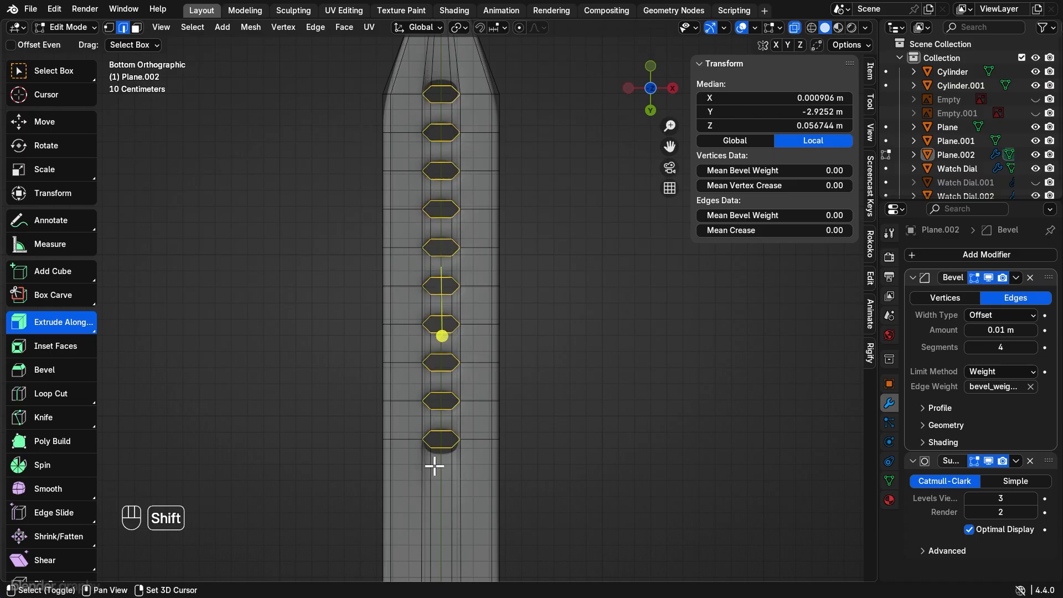
middle_click_drag(434, 466, 446, 399)
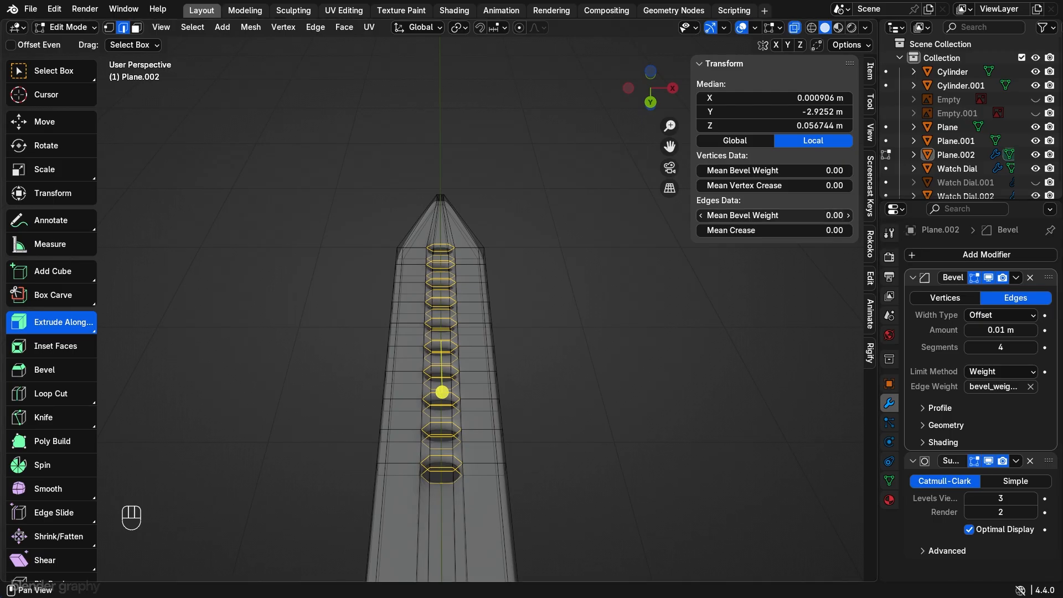
left_click(833, 215)
type("1")
key("Return")
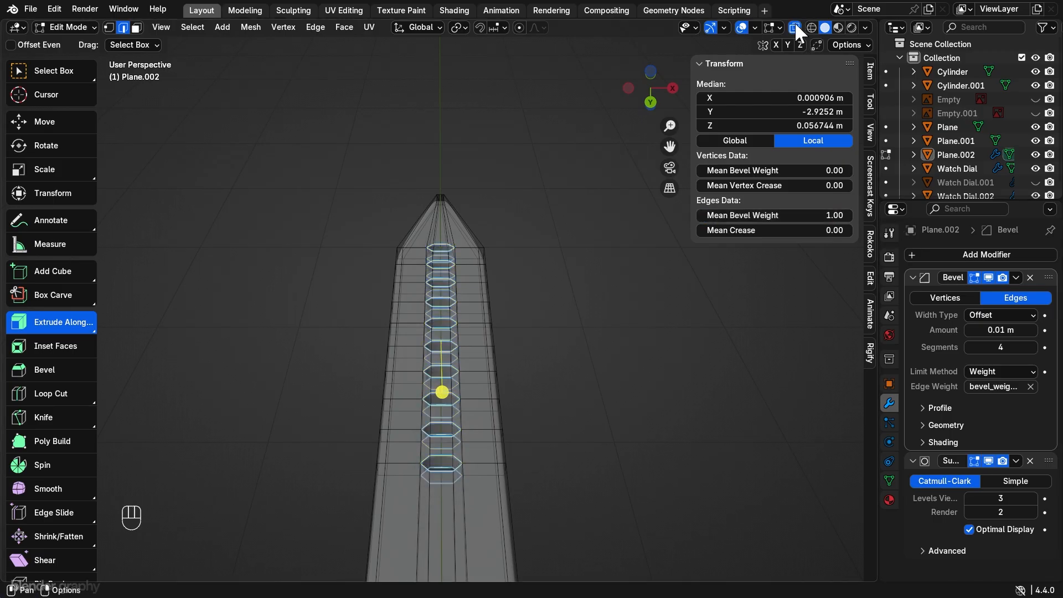
key("Tab")
middle_click_drag(409, 280, 500, 408)
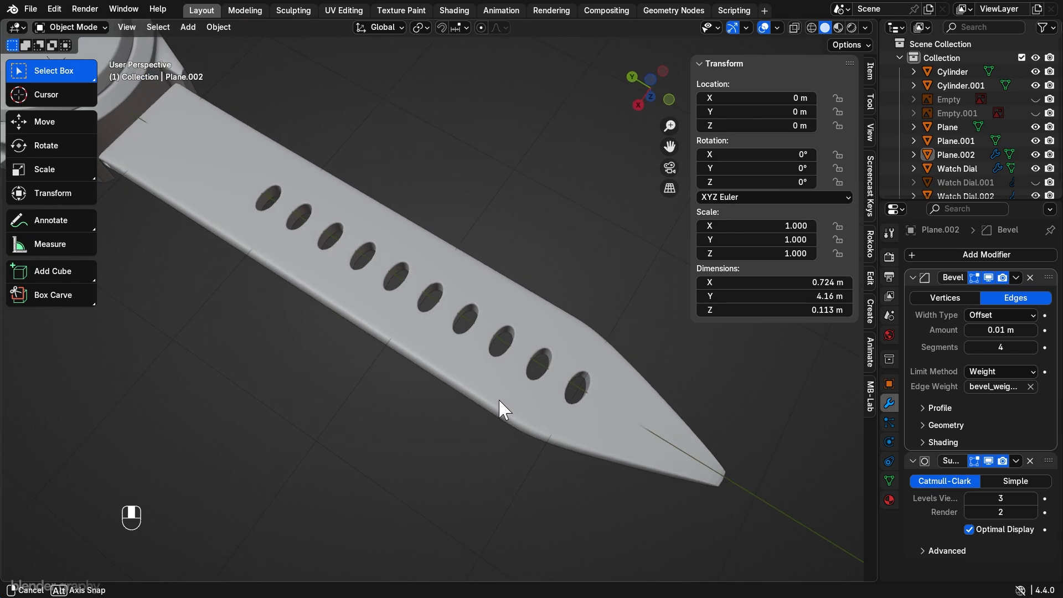
scroll(501, 401, "down", 1)
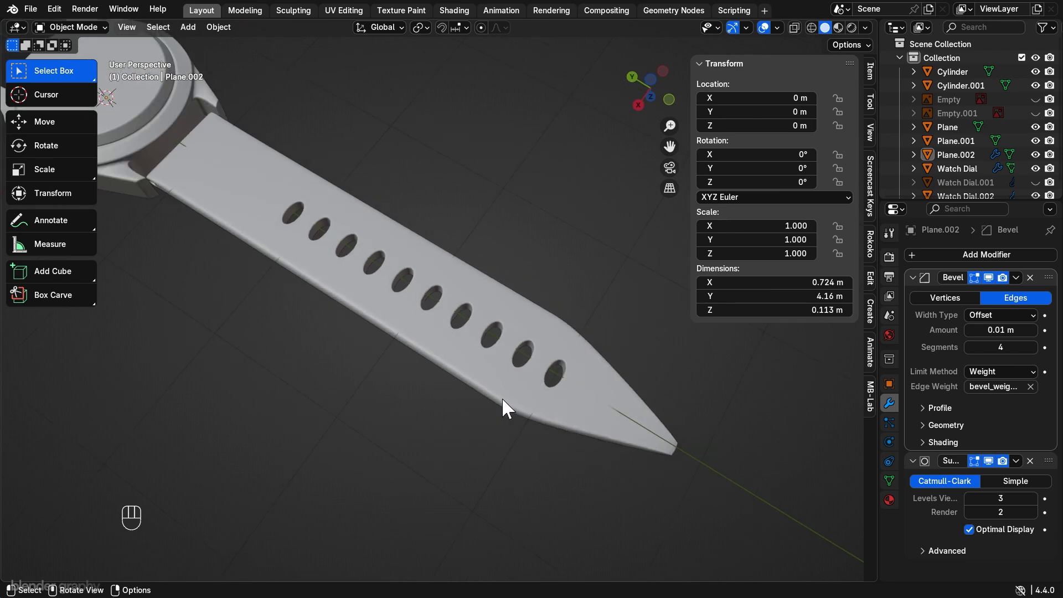
Step: View the strap from directly below in Object Mode and unhide the strap reference image Empty.001
key("Tab")
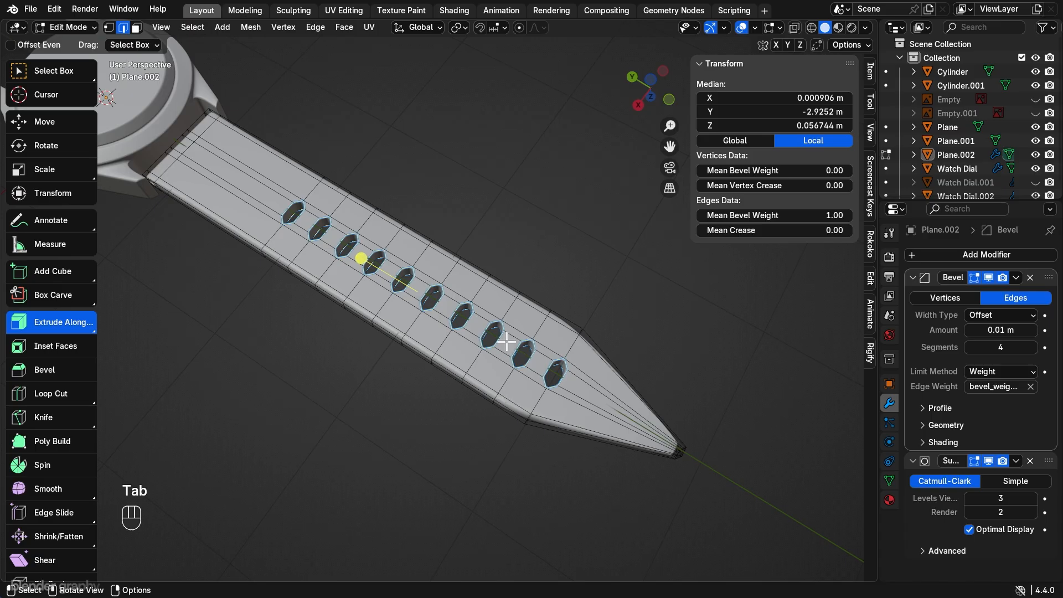
left_click(651, 82)
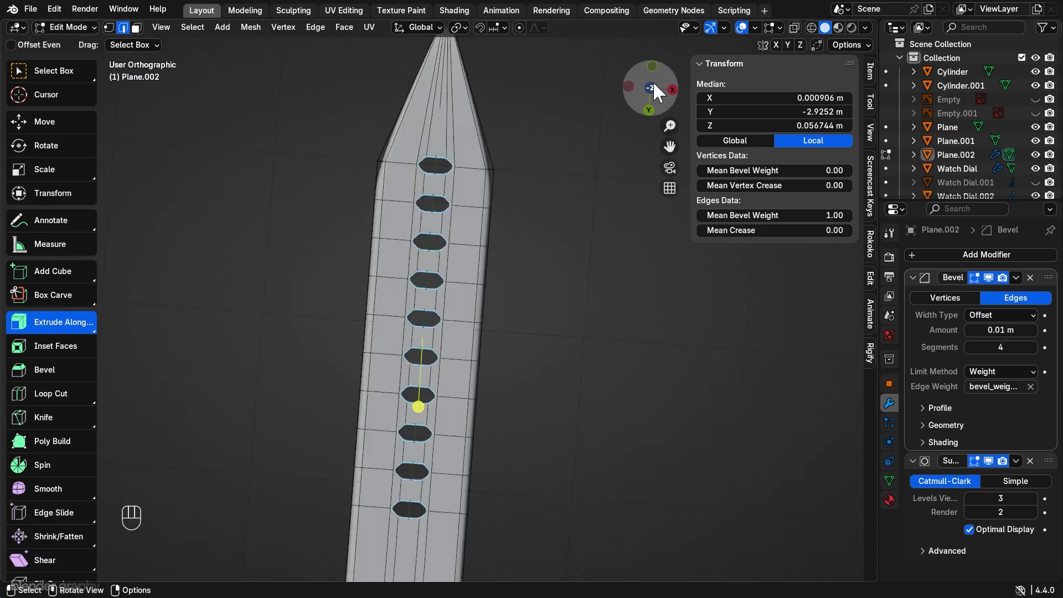
middle_click_drag(588, 252, 584, 311, "shift")
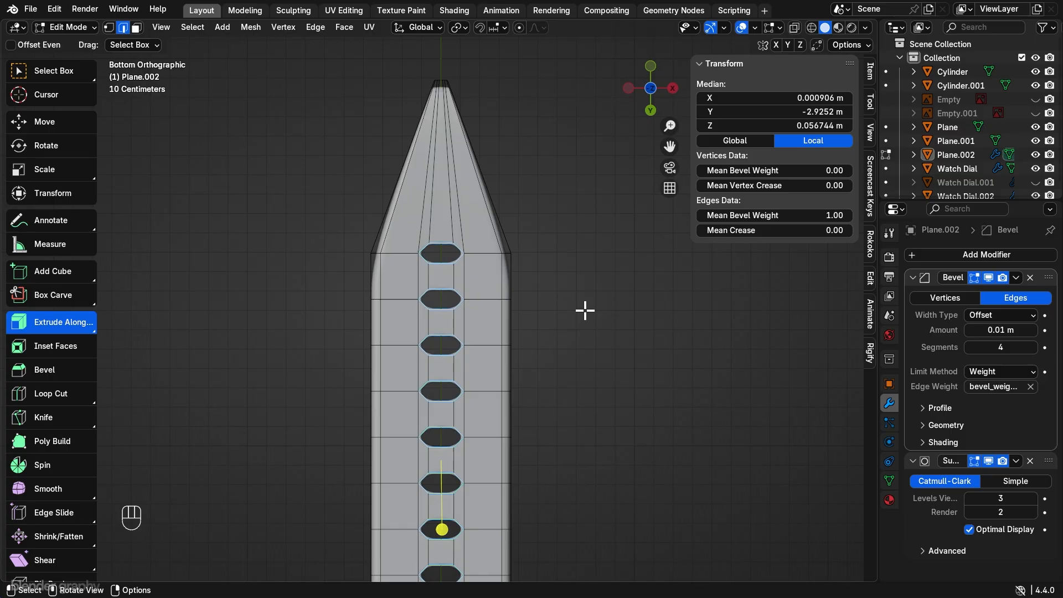
key("Tab")
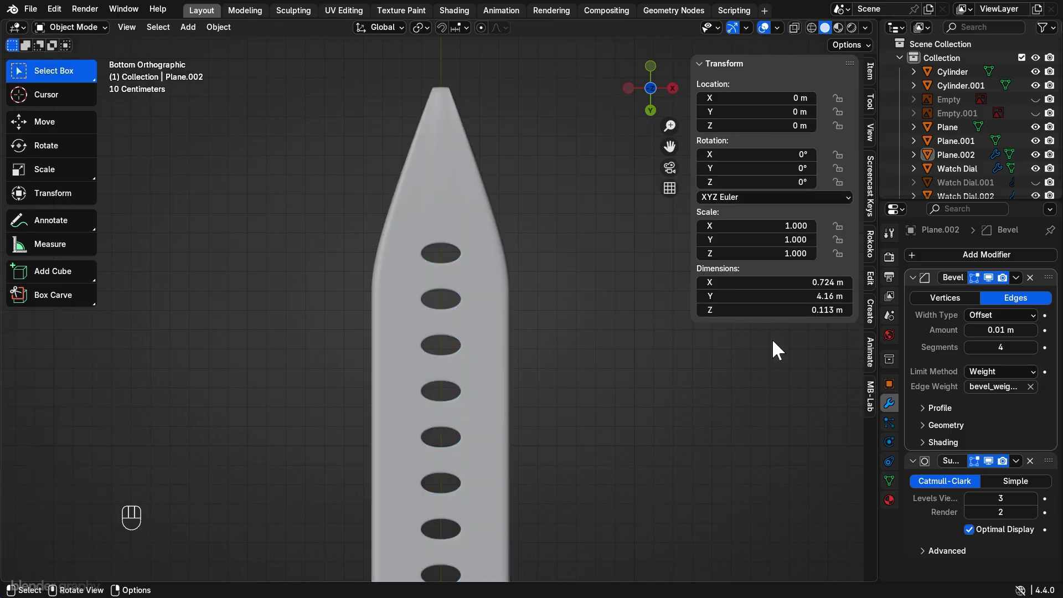
left_click(1033, 113)
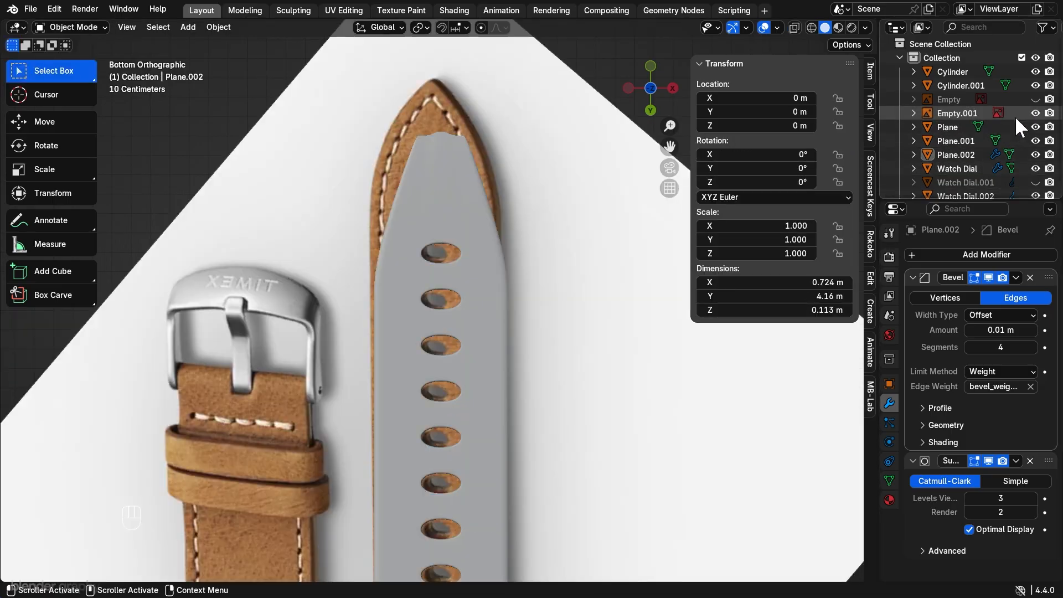
Step: Add a centred loop cut across the strap's tapered tip and scale it by 1.684 along X to match the reference outline
key("Tab")
middle_click_drag(482, 207, 511, 246, "shift")
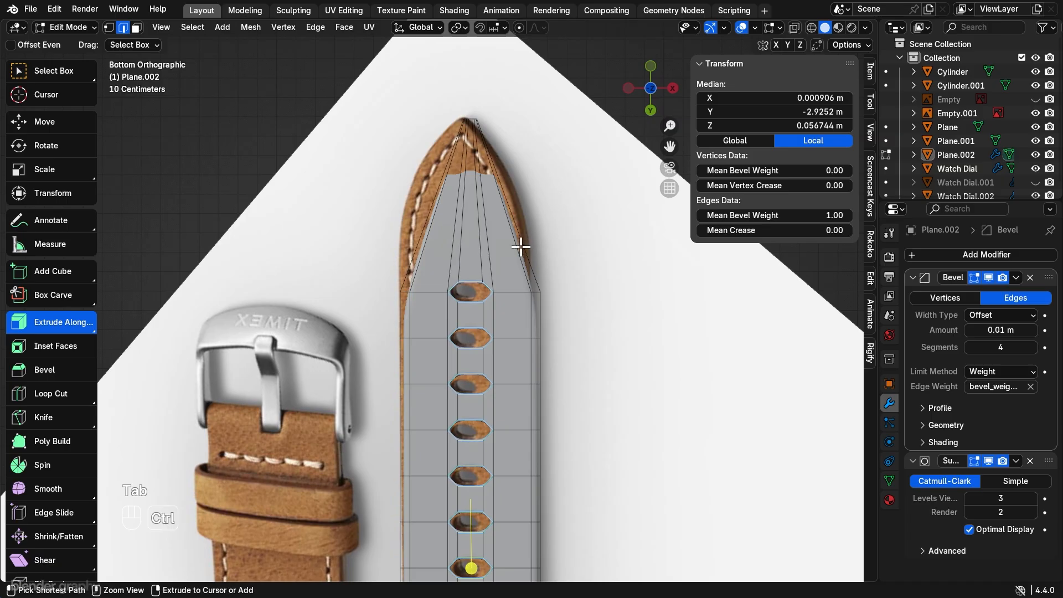
key("ctrl+r")
left_click(520, 247)
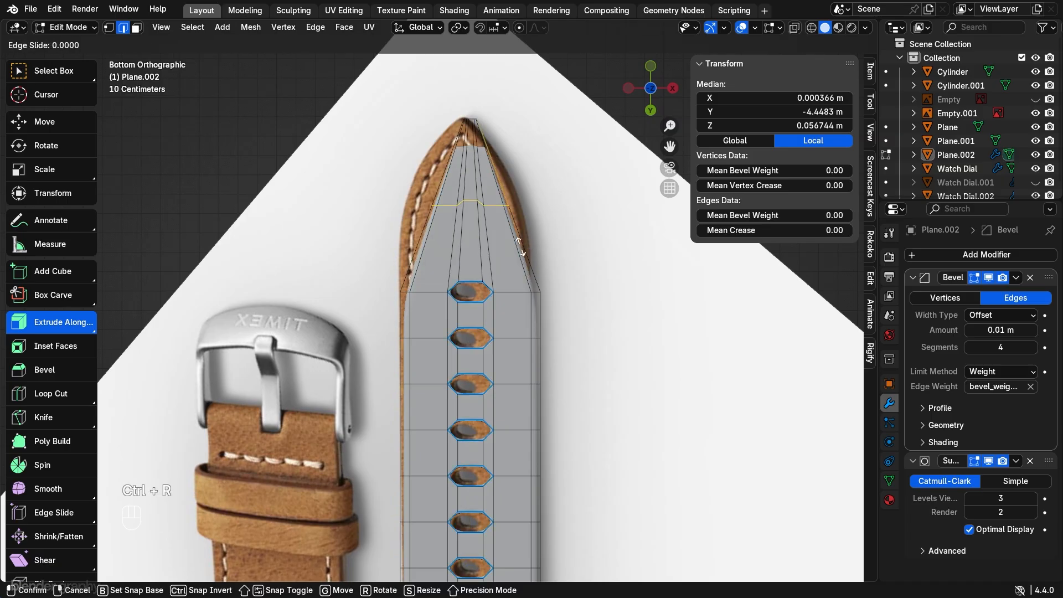
right_click(520, 247)
key("s")
key("x")
key("shift")
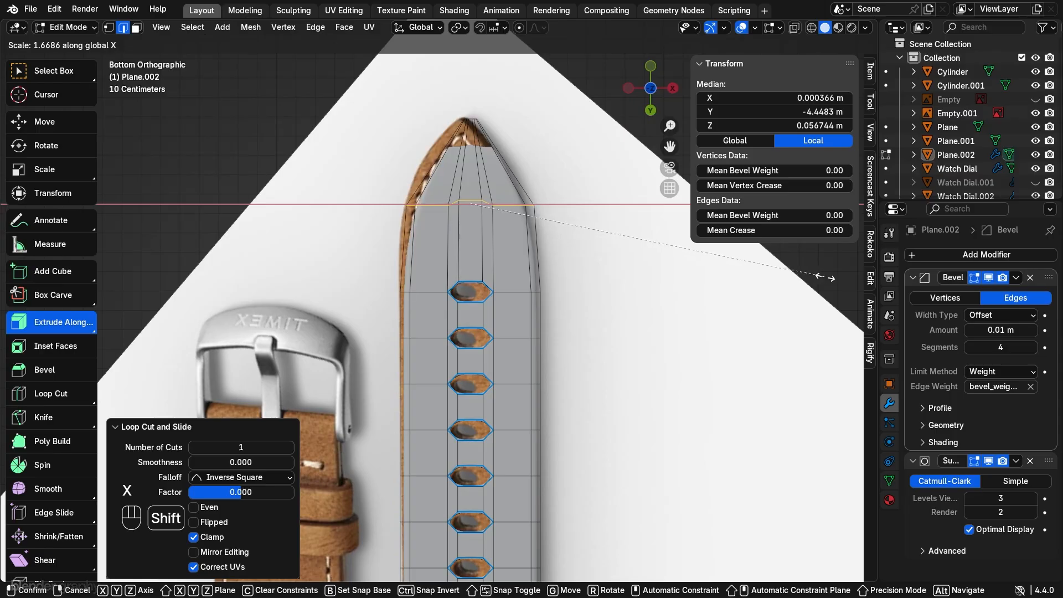
left_click(837, 276)
Step: Return to Object Mode, view the reshaped strap tip in perspective, and hide the reference image Empty.001
scroll(532, 243, "down", 2)
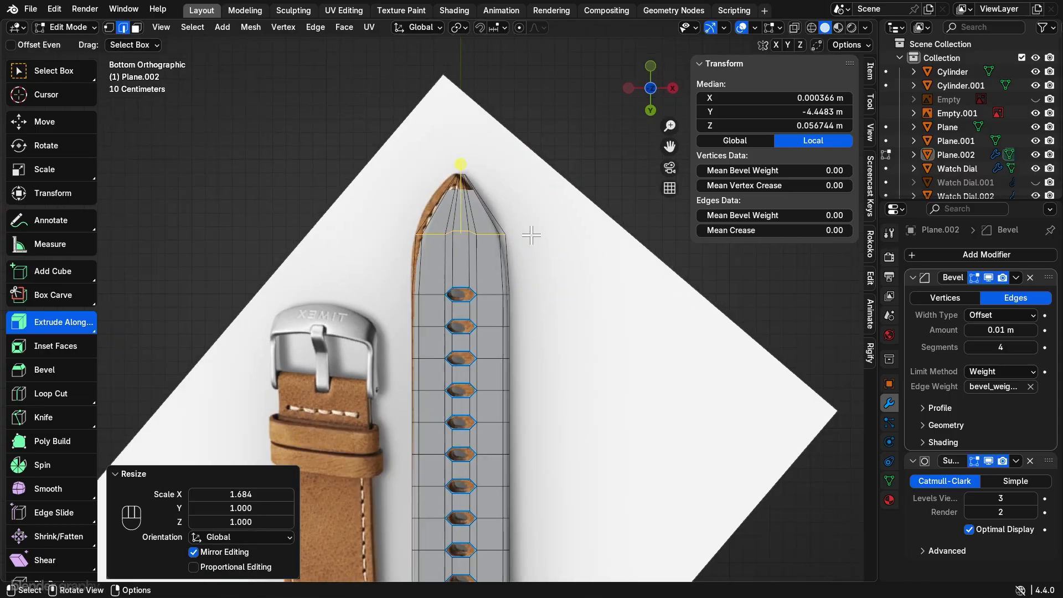
key("Tab")
middle_click_drag(531, 243, 592, 329)
scroll(591, 325, "up", 1)
middle_click_drag(434, 340, 520, 360)
middle_click_drag(521, 360, 543, 380, "shift")
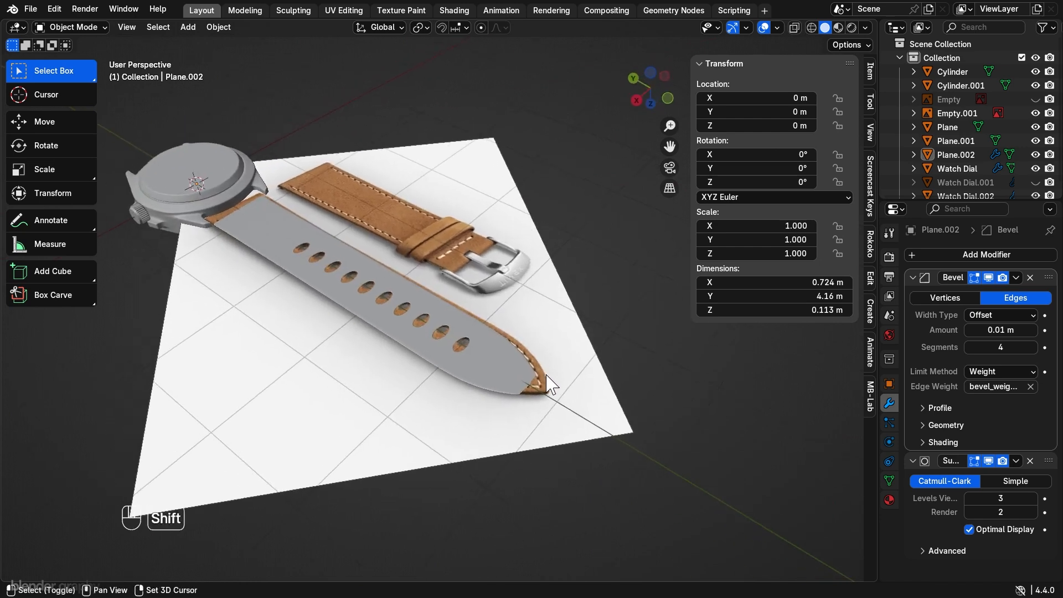
scroll(544, 380, "up", 2)
left_click(1035, 113)
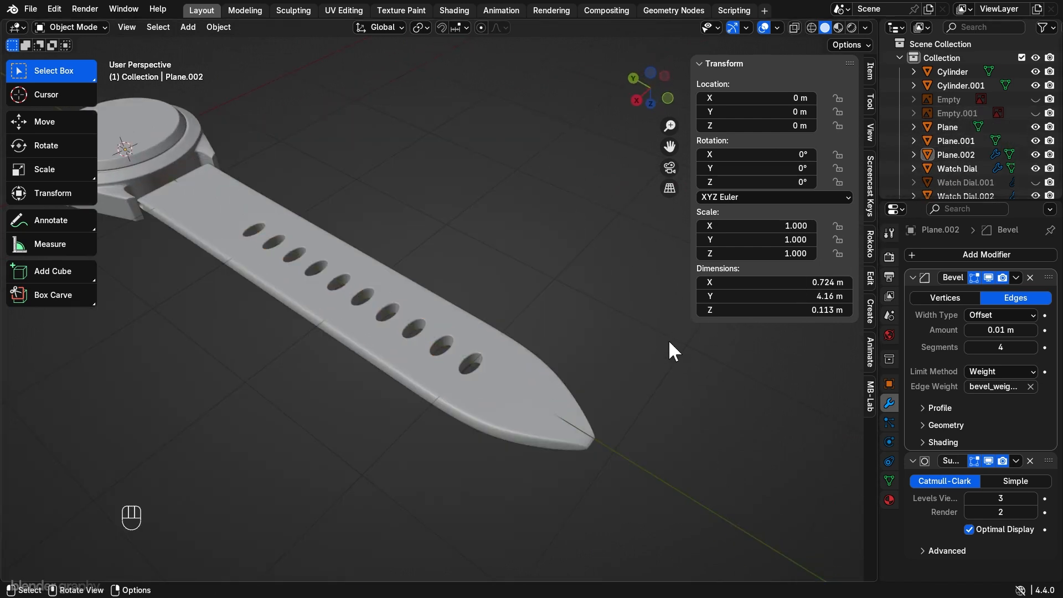
Step: Duplicate the strap Plane.002 in bottom view and rotate the copy 180° about the watch centre
middle_click_drag(565, 384, 682, 482, "shift")
middle_click_drag(583, 257, 625, 101)
left_click(651, 87)
middle_click_drag(506, 199, 518, 81, "shift")
left_click(444, 235)
middle_click_drag(489, 307, 505, 284, "shift")
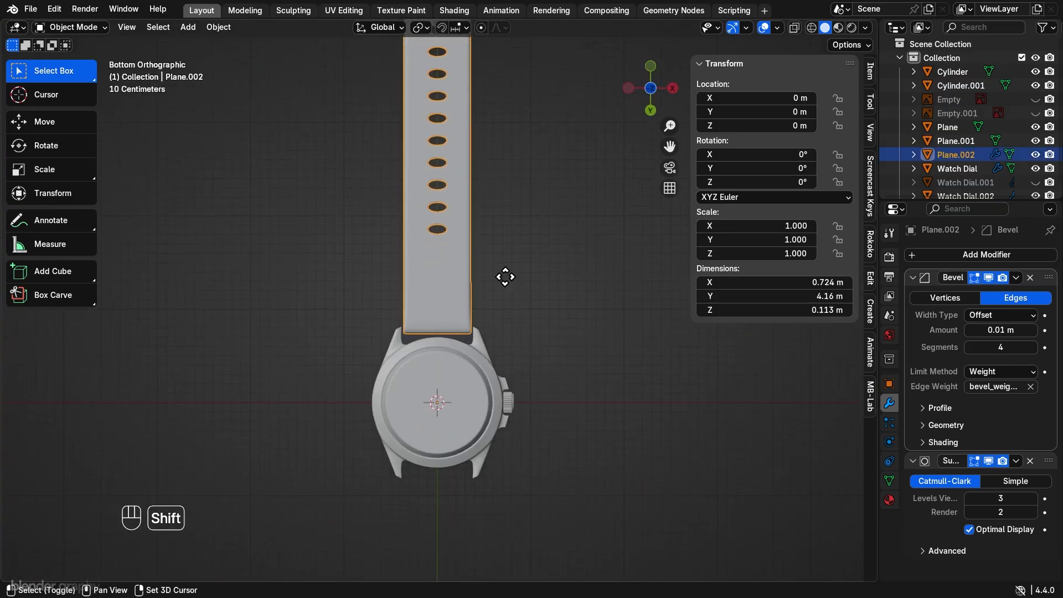
key("shift+d")
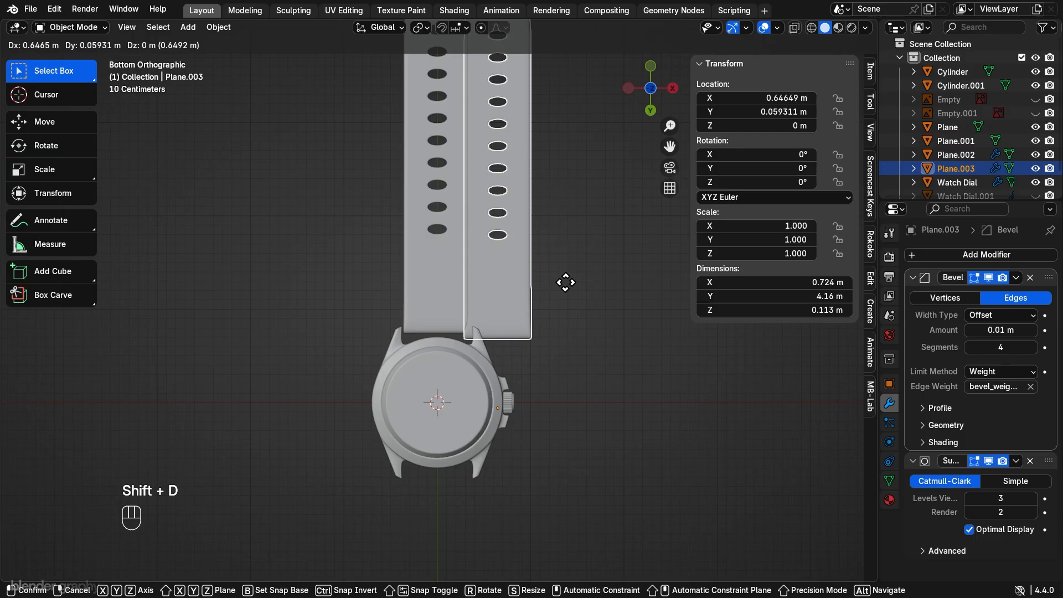
key("r")
key("KP_1")
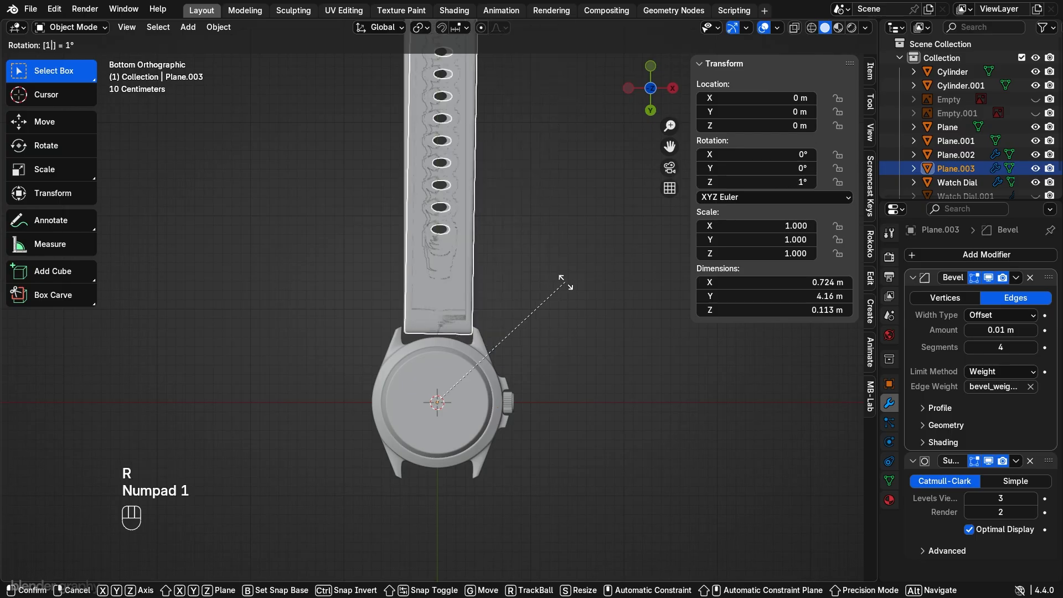
key("KP_8")
key("KP_0")
left_click(566, 284)
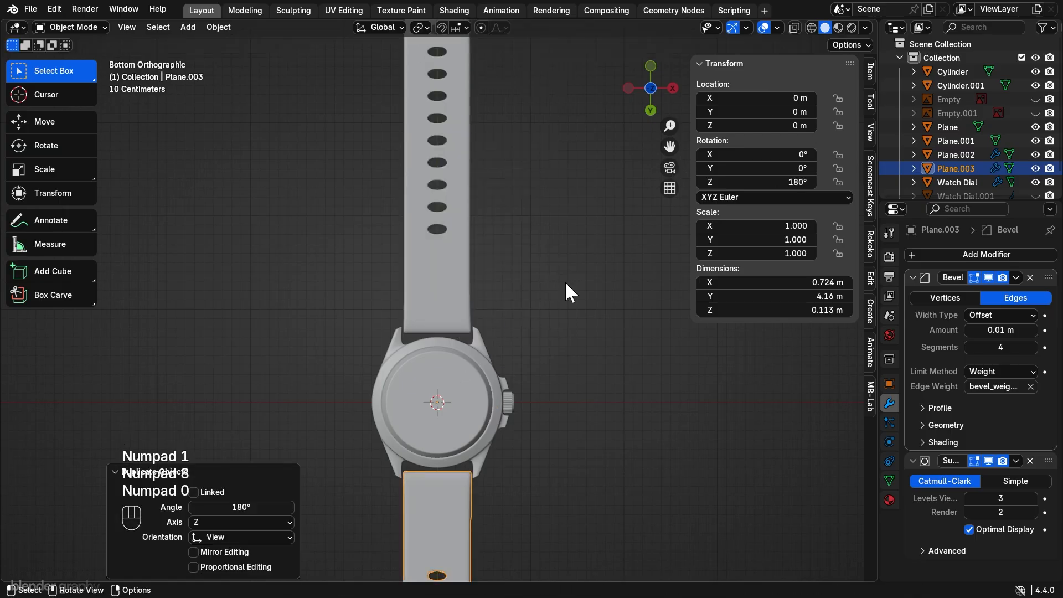
Step: Unhide the strap reference image Empty.001 and rotate it 180° in bottom view
scroll(537, 362, "down", 2)
middle_click_drag(537, 362, 547, 308, "shift")
scroll(546, 332, "down", 2)
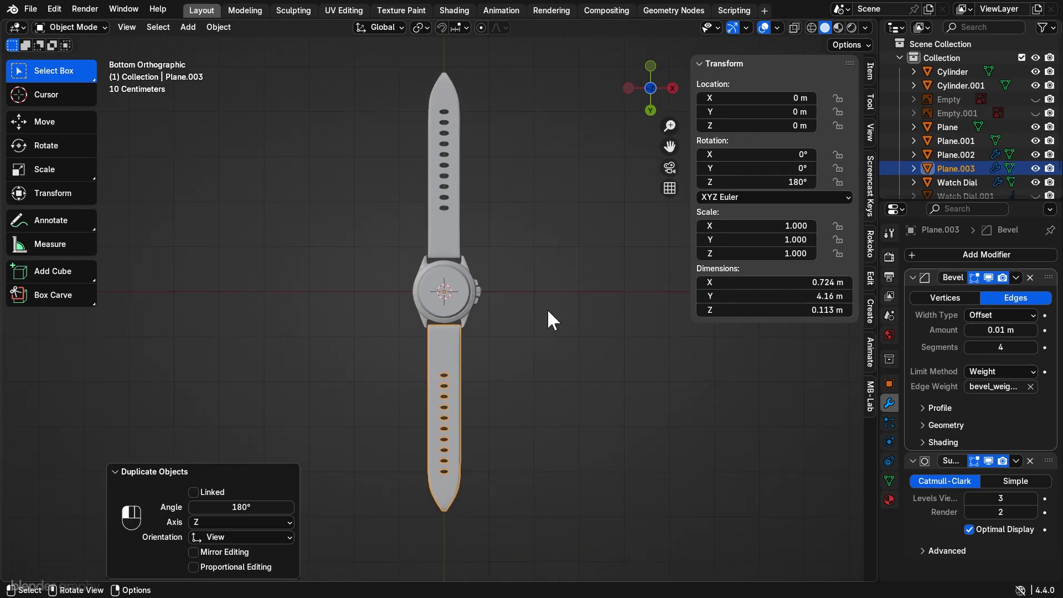
left_click(547, 307)
scroll(548, 313, "up", 1)
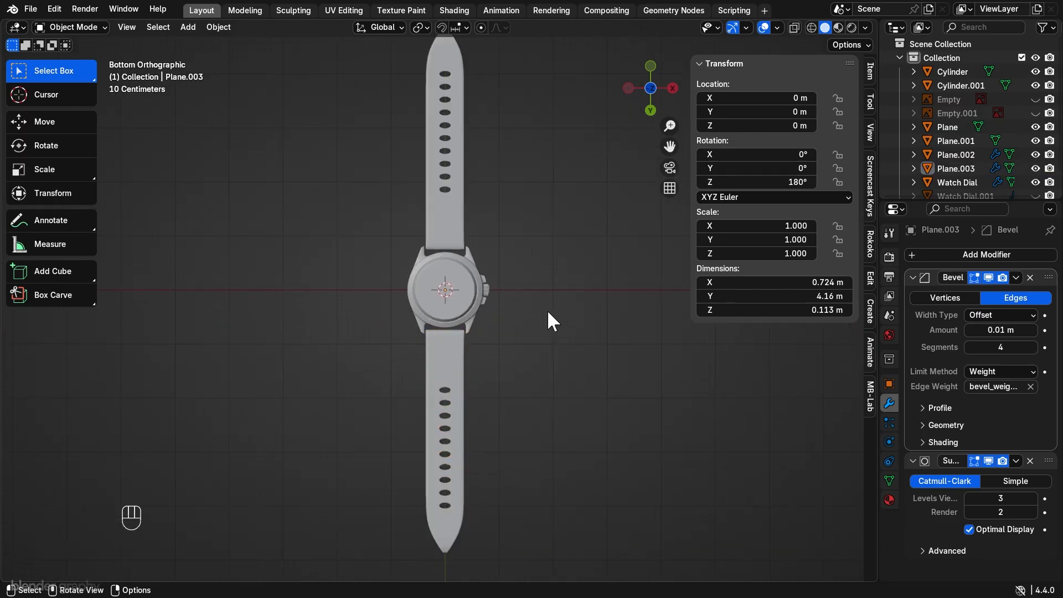
middle_click_drag(549, 307, 548, 259, "shift")
left_click(1034, 113)
middle_click_drag(523, 220, 500, 283, "shift")
left_click(523, 199)
key("r")
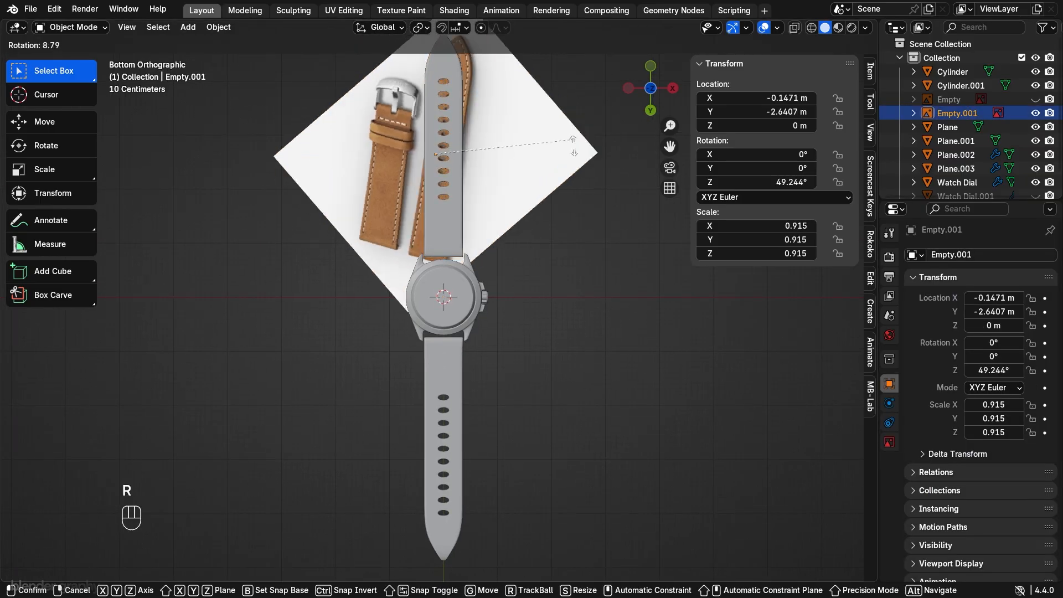
left_click(218, 216, "ctrl")
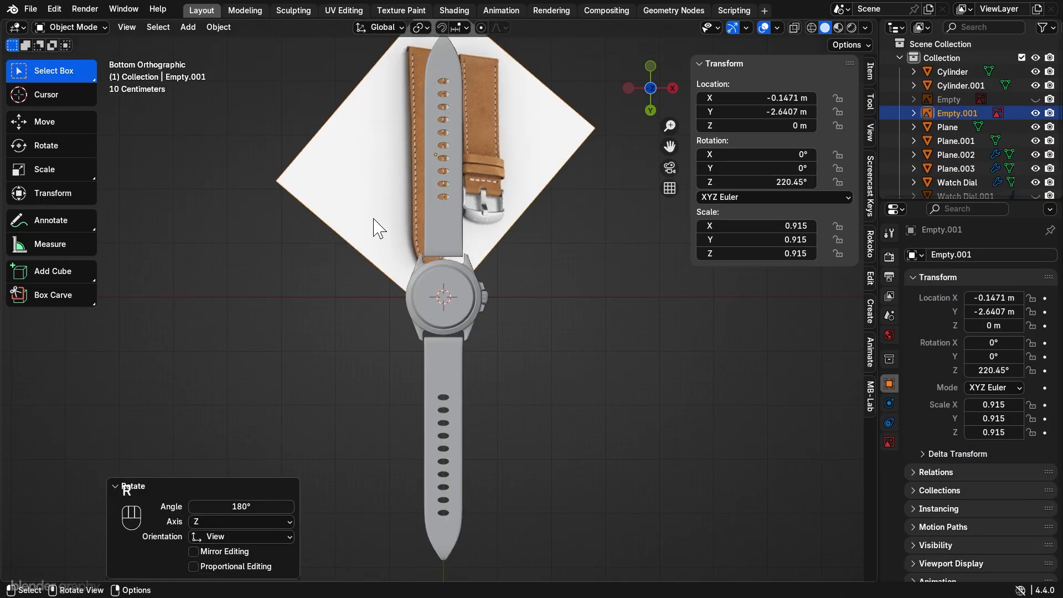
Step: Move the reference image about -0.659 m in X and 5.161 m in Y so its buckle strap lies under the duplicated strap
key("g")
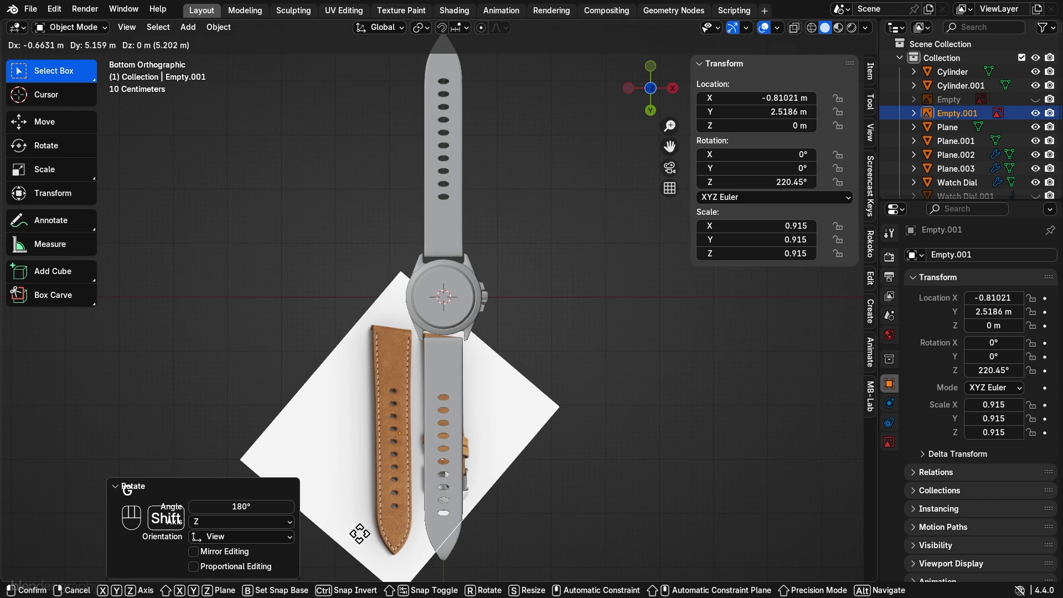
left_click(360, 533)
scroll(498, 380, "up", 3)
scroll(503, 380, "down", 5, "shift")
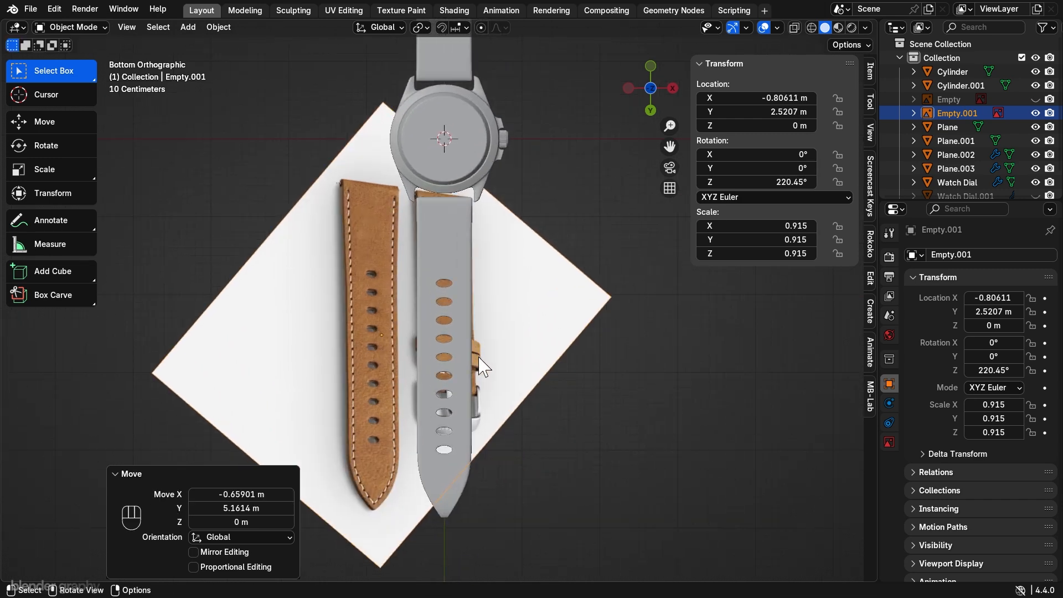
scroll(480, 366, "up", 1)
Step: Edit the duplicated strap Plane.003 with X-ray on and delete all vertices from just past the first hole's outer half to the pointed tip
left_click(476, 358)
key("Tab")
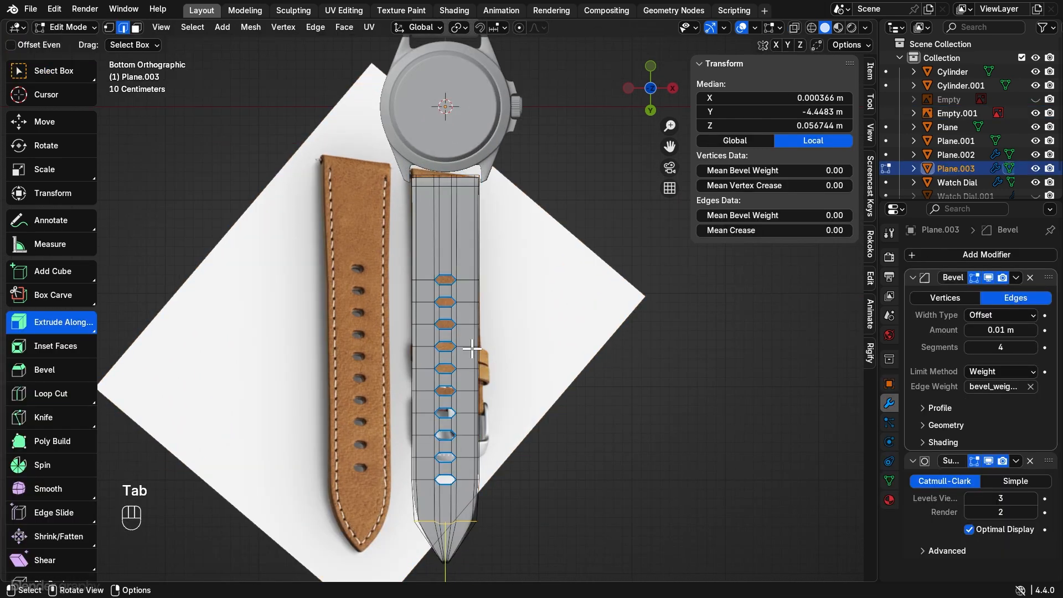
left_click(796, 23)
middle_click_drag(554, 282, 550, 242, "shift")
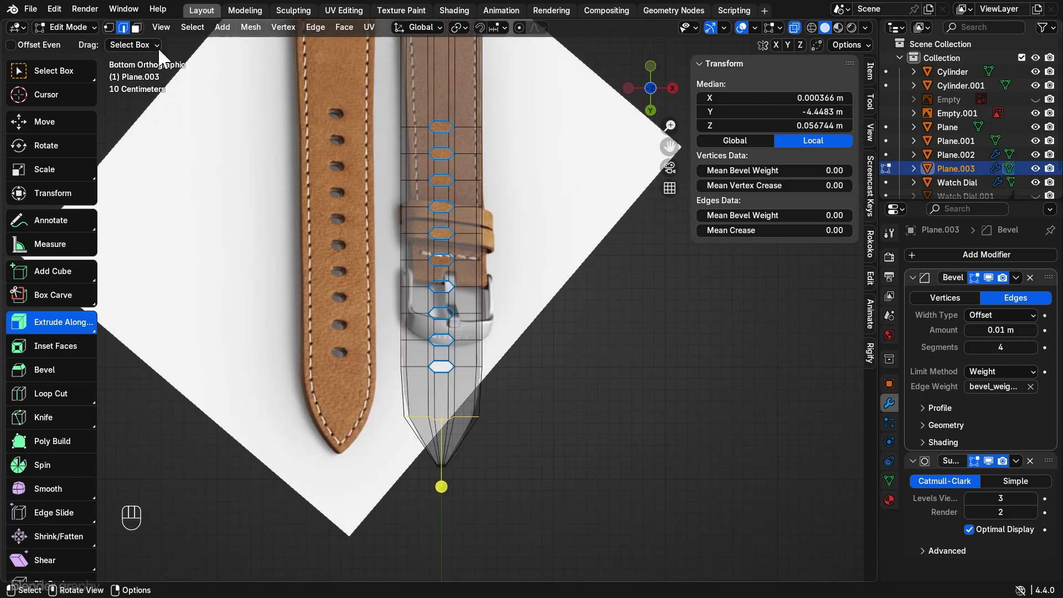
left_click(109, 28)
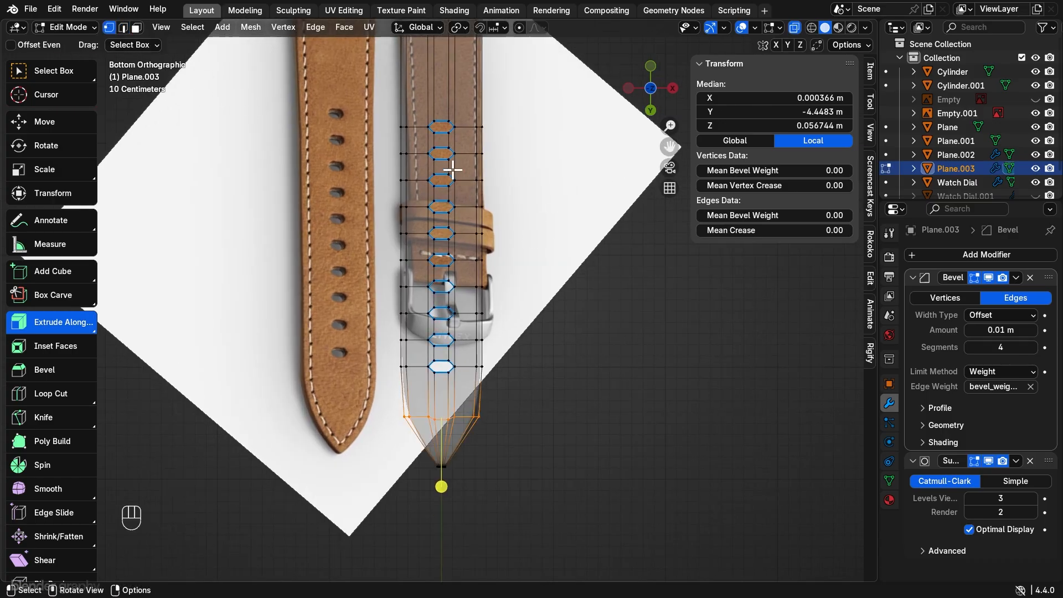
left_click_drag(387, 132, 422, 162)
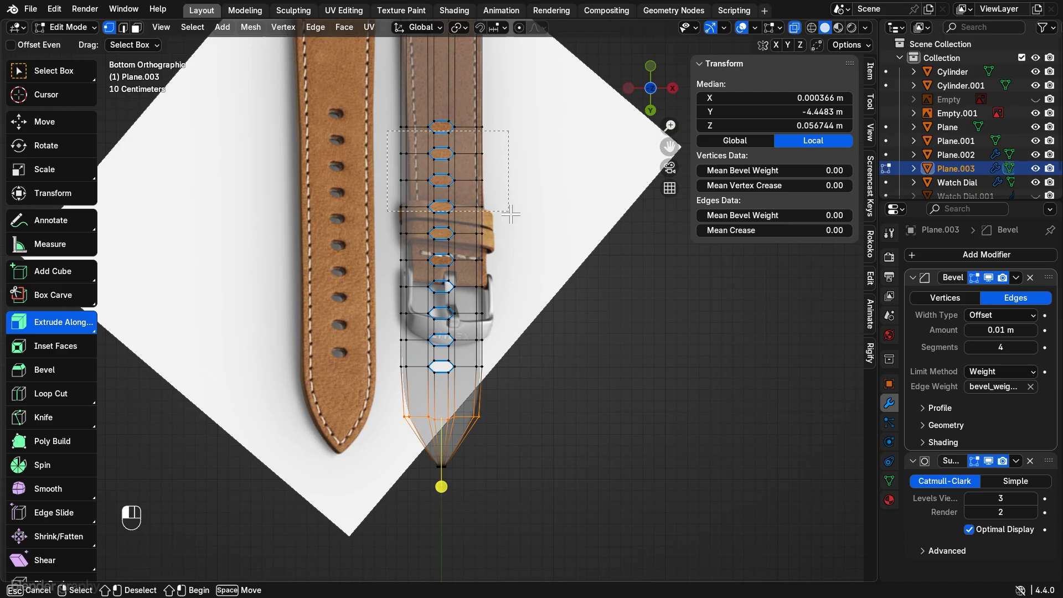
left_click_drag(510, 214, 576, 509)
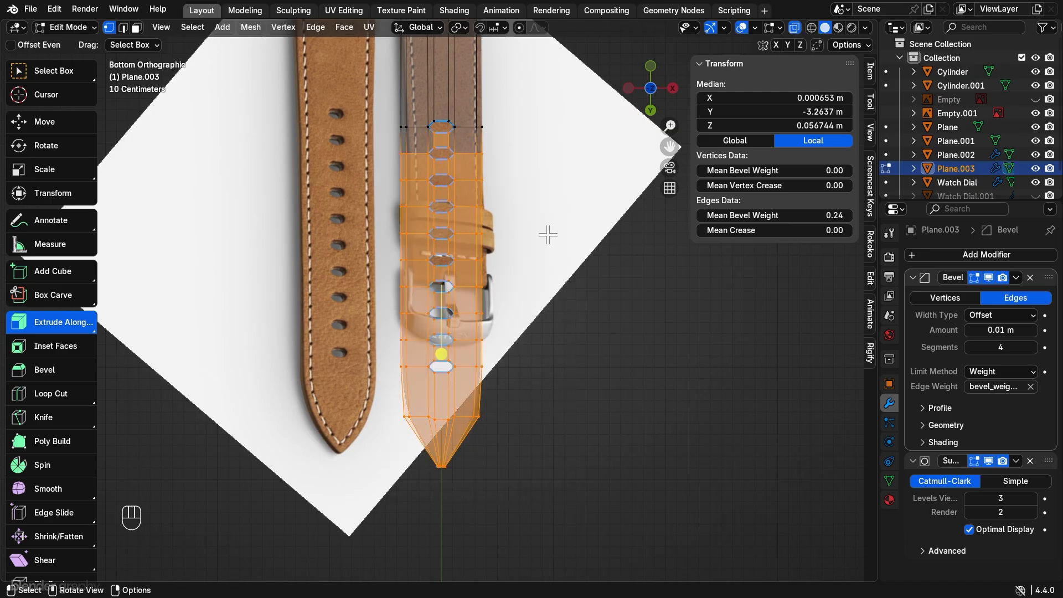
key("Delete")
left_click(534, 205)
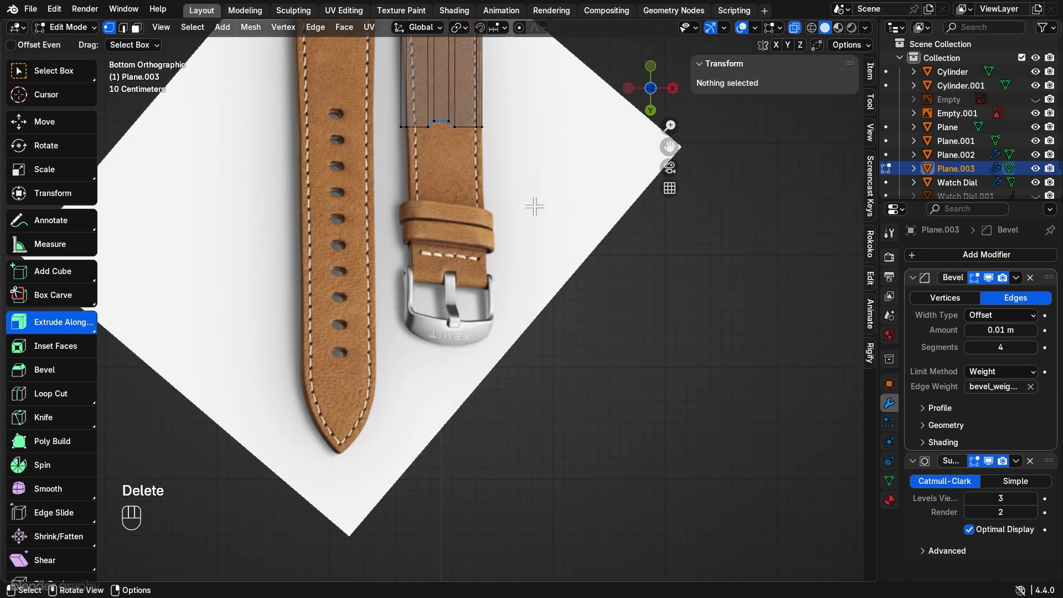
Step: Select the shortened strap's open end vertices and move them about 1.4255 m along Y to the reference buckle
left_click_drag(378, 111, 543, 165)
scroll(542, 194, "up", 3, "shift")
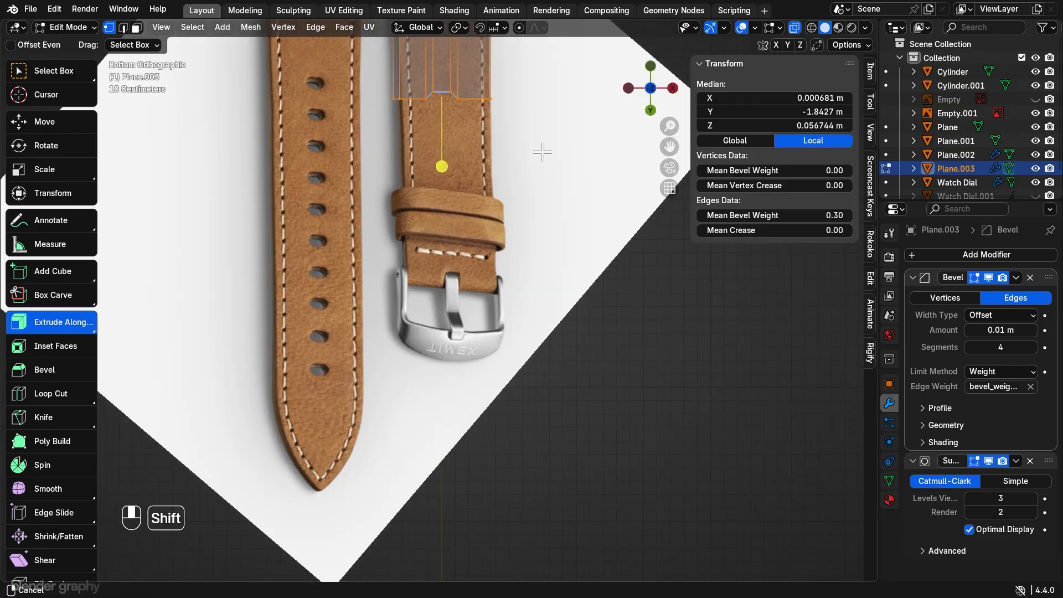
key("g")
key("y")
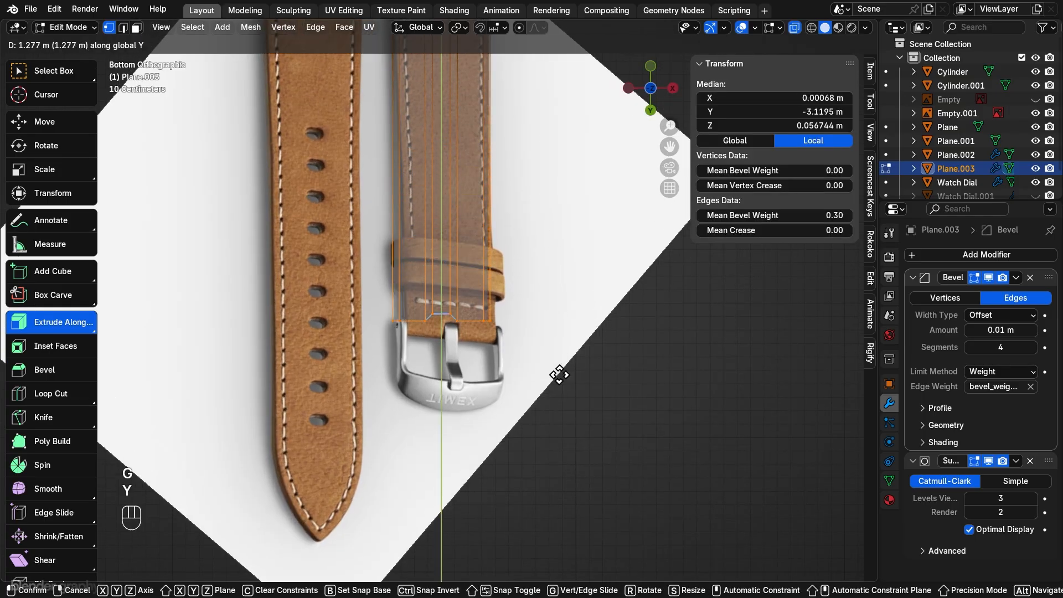
left_click(573, 439)
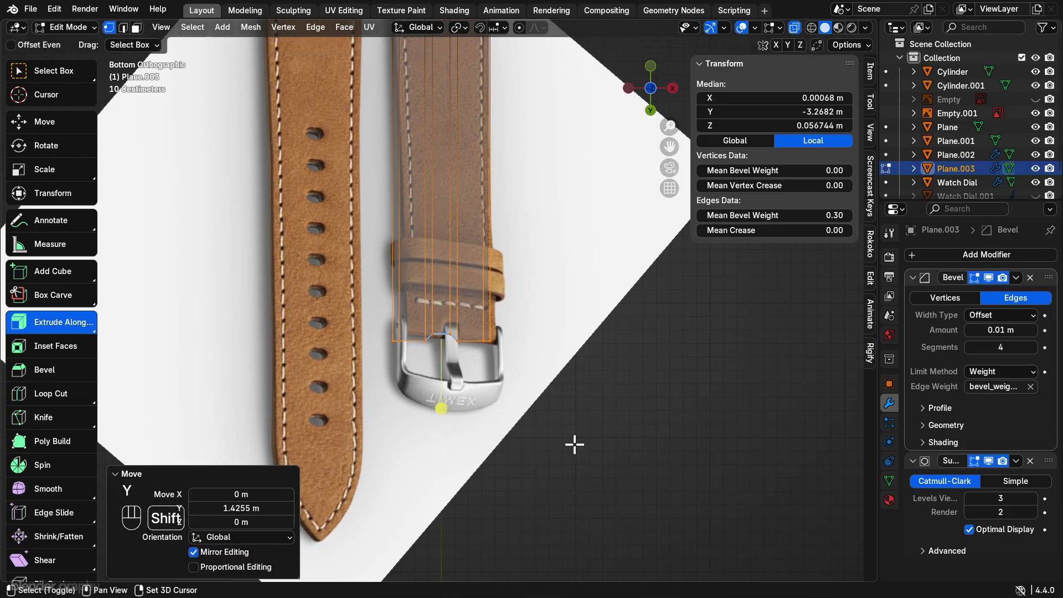
Step: Move the recessed middle vertices at the strap end about 0.052 m along Y to straighten the end edge
scroll(529, 392, "up", 3)
scroll(526, 336, "down", 3, "shift")
scroll(428, 283, "up", 3)
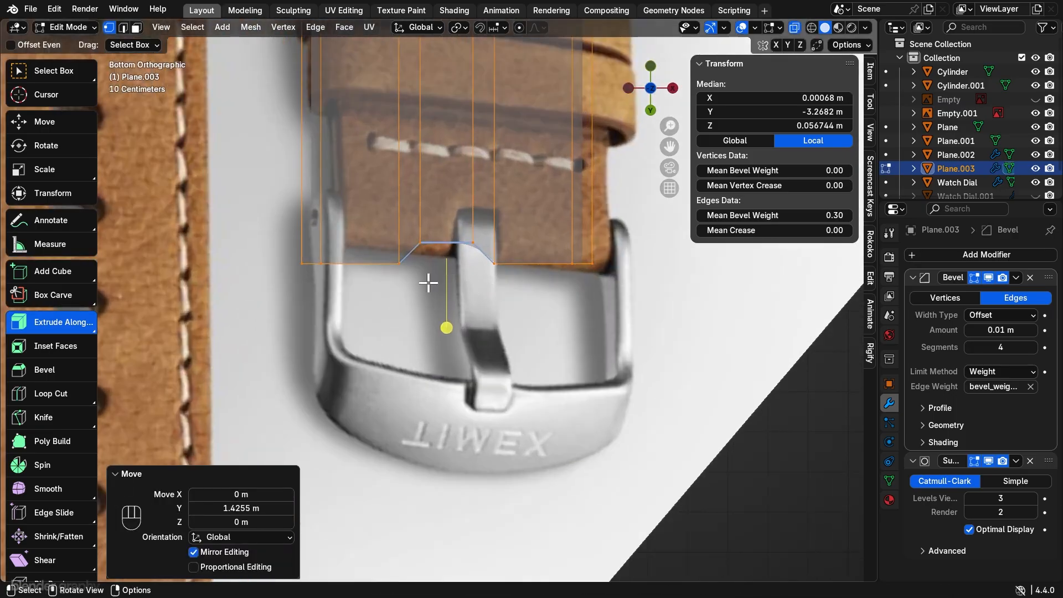
left_click_drag(414, 291, 487, 209)
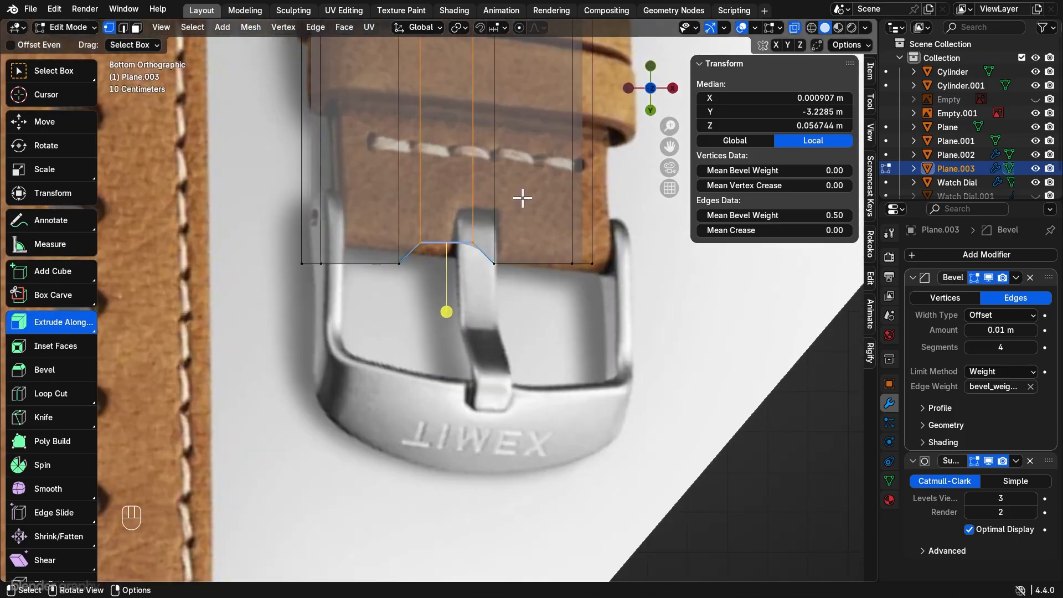
key("g")
key("y")
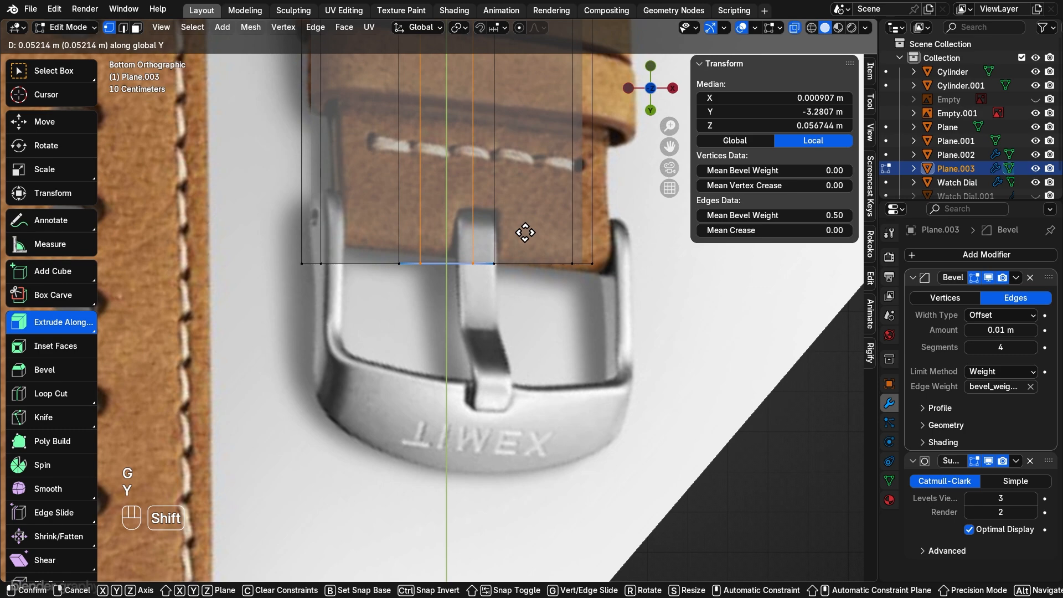
left_click(524, 233)
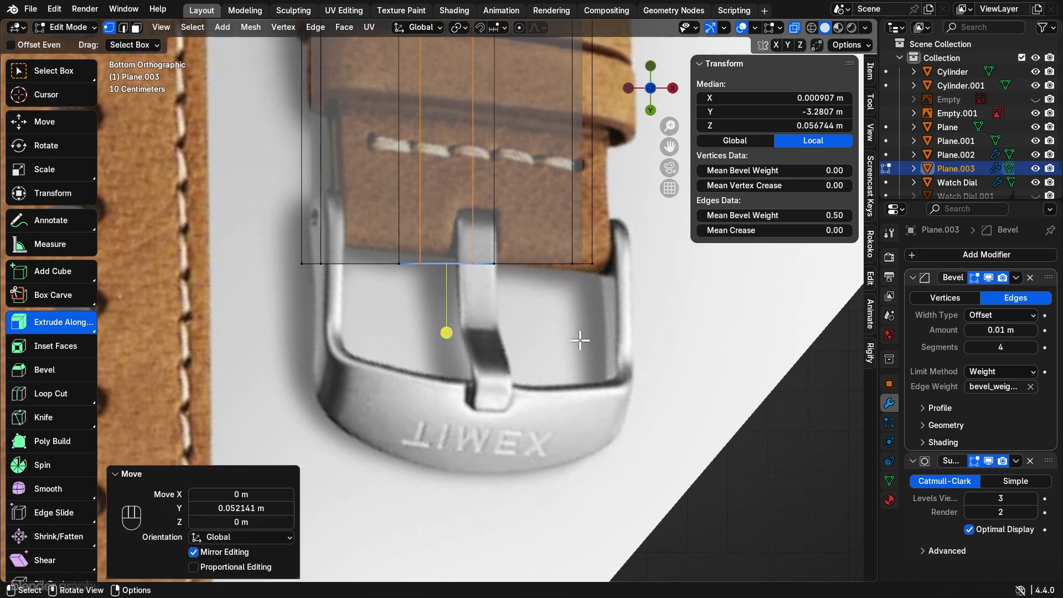
Step: Add one loop cut across the strap near its buckle end with a slide factor of about 0.904
scroll(239, 214, "down", 5)
middle_click_drag(443, 355, 552, 334)
scroll(552, 334, "up", 3)
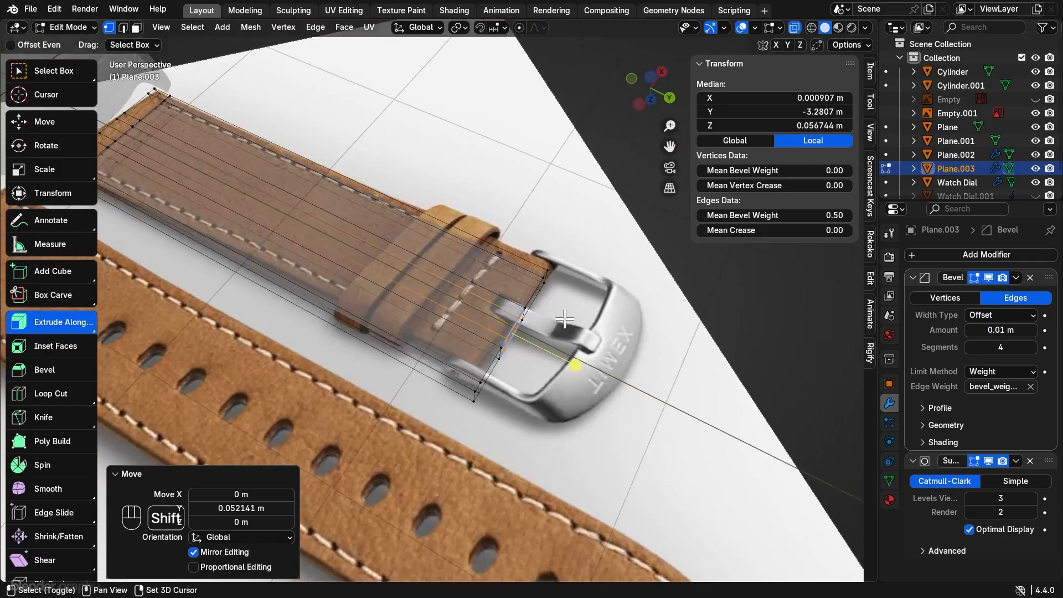
key("ctrl+r")
left_click(435, 255)
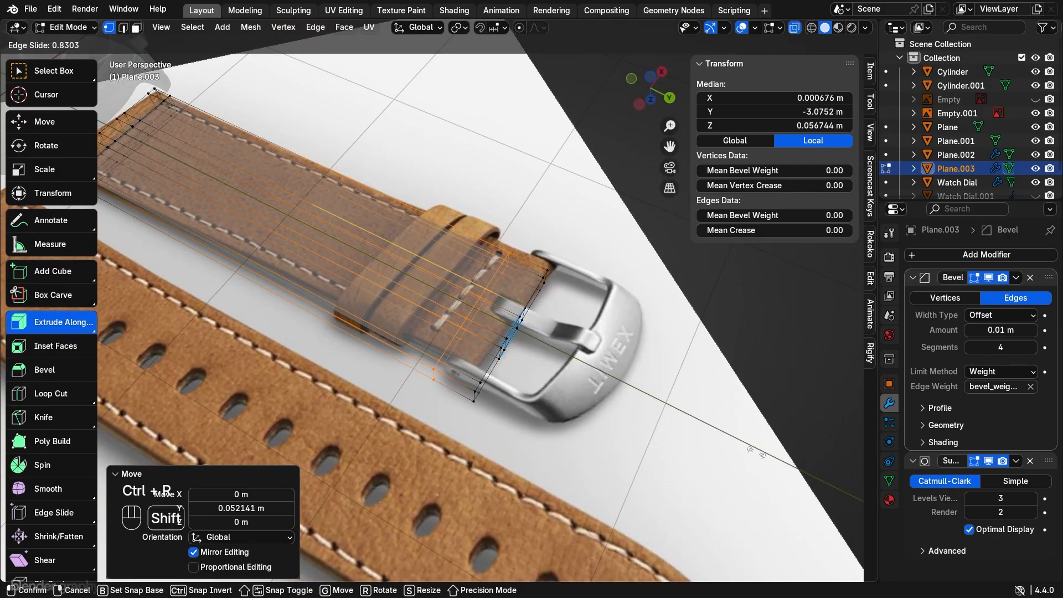
left_click(486, 348)
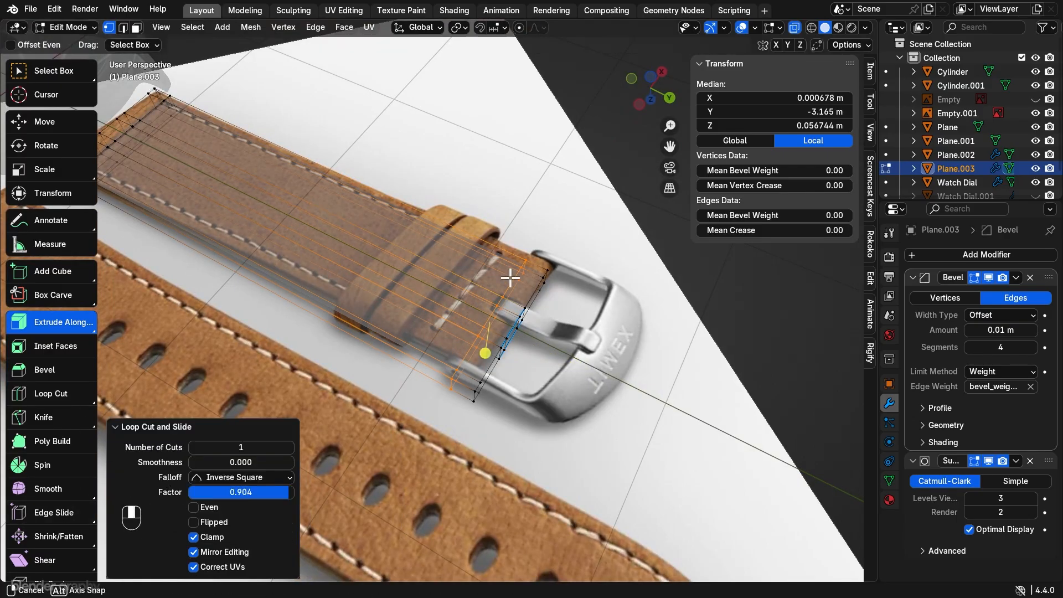
Step: Delete the middle vertices on the strap's end edge to open a notch for the buckle tongue
middle_click_drag(487, 348, 393, 348)
scroll(394, 348, "up", 2)
left_click(655, 88)
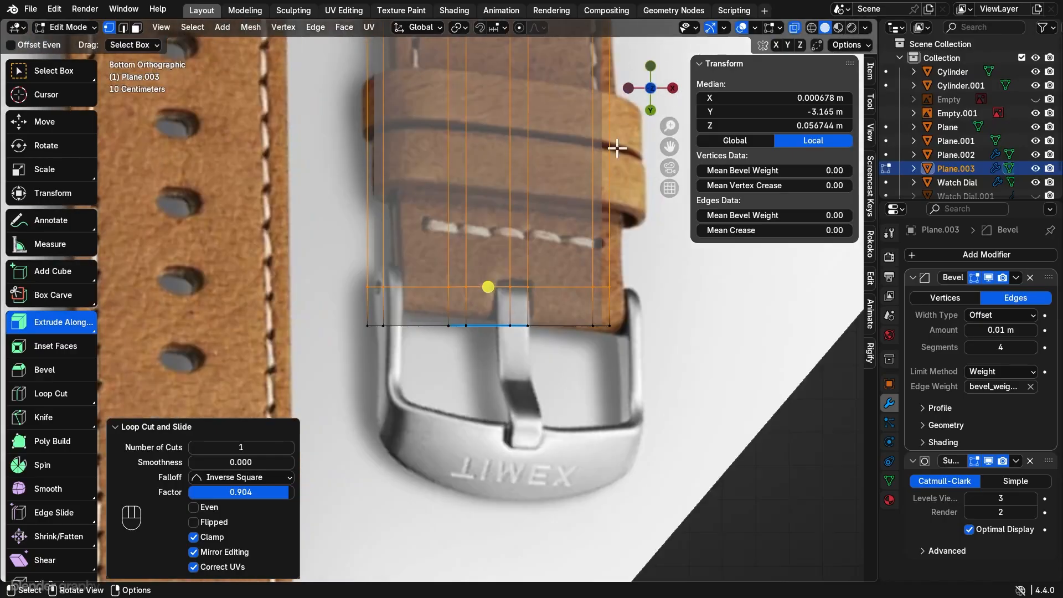
scroll(531, 276, "up", 3)
middle_click_drag(520, 303, 457, 255, "shift")
left_click_drag(410, 316, 425, 311)
left_click_drag(508, 265, 508, 265)
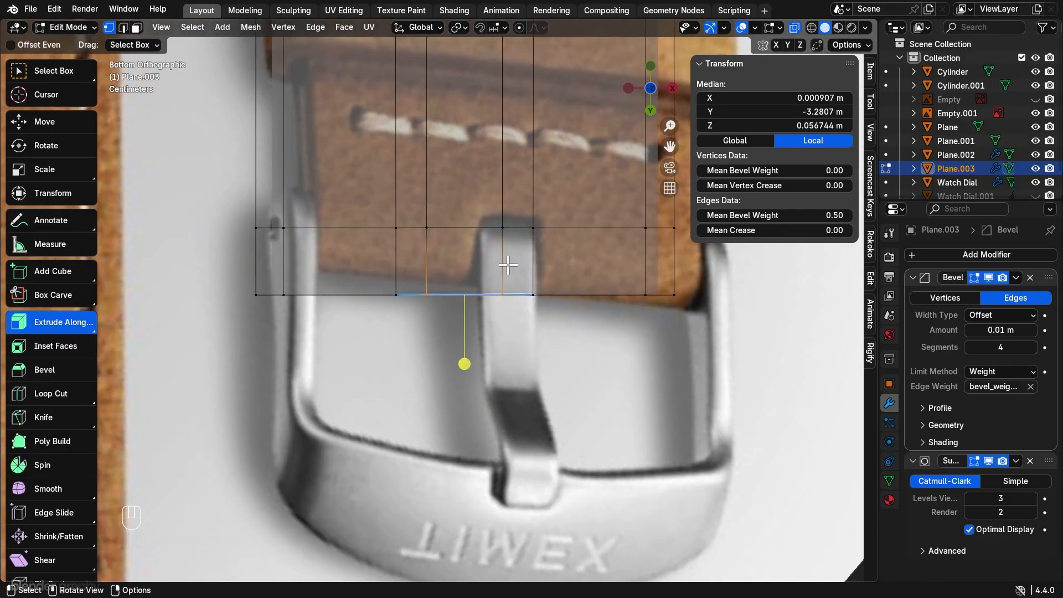
key("x")
left_click(507, 263)
Step: Fill the open end wall of the strap tab on the notch's +X side with faces, corner segment first
middle_click_drag(510, 352, 490, 341)
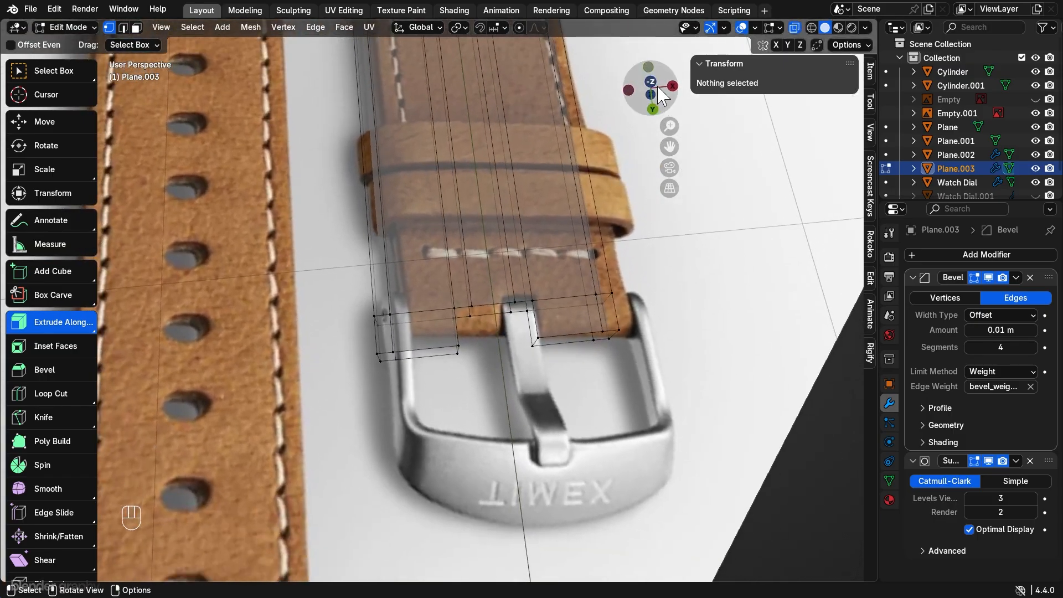
left_click(651, 84)
middle_click_drag(555, 189, 580, 169, "shift")
scroll(498, 211, "up", 2)
left_click_drag(309, 220, 426, 295)
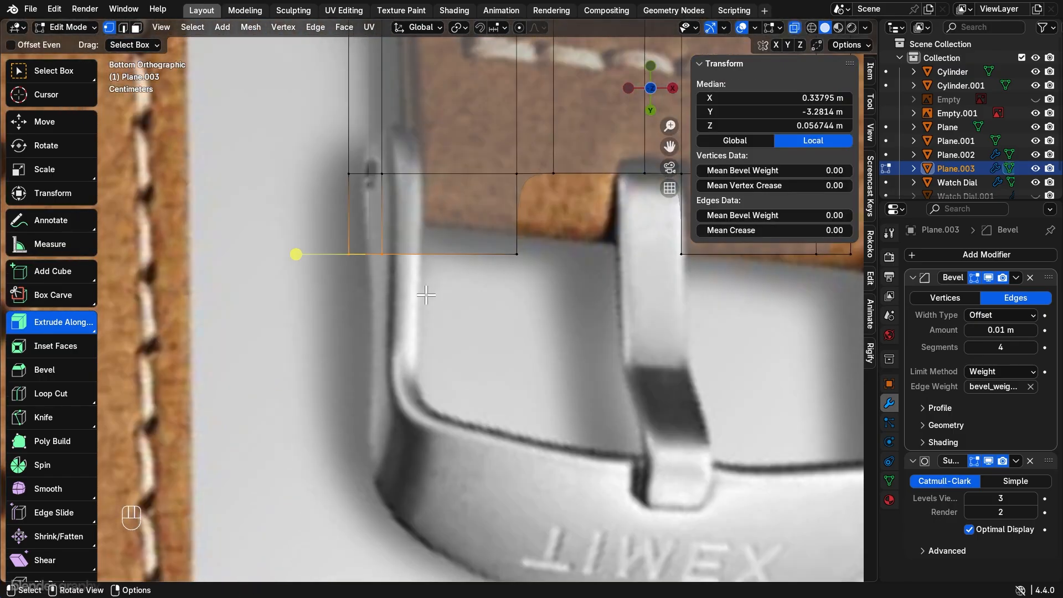
key("f")
left_click_drag(535, 233, 373, 288)
key("f")
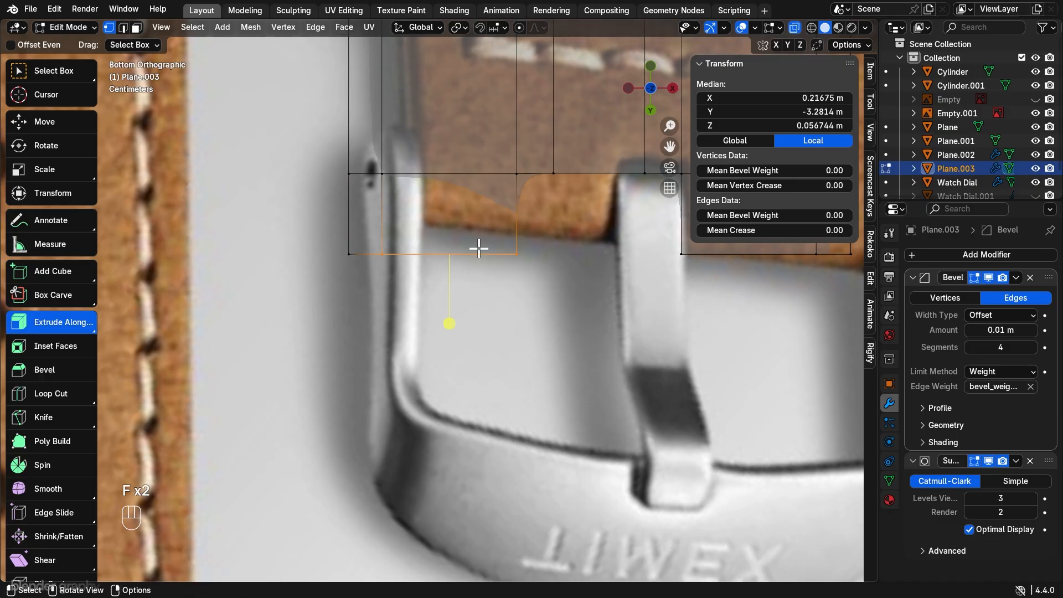
Step: Fill the notch's +X side wall and the inner wall across the back of the notch
left_click_drag(504, 149, 565, 194)
key("f")
key("f")
scroll(565, 194, "down", 1)
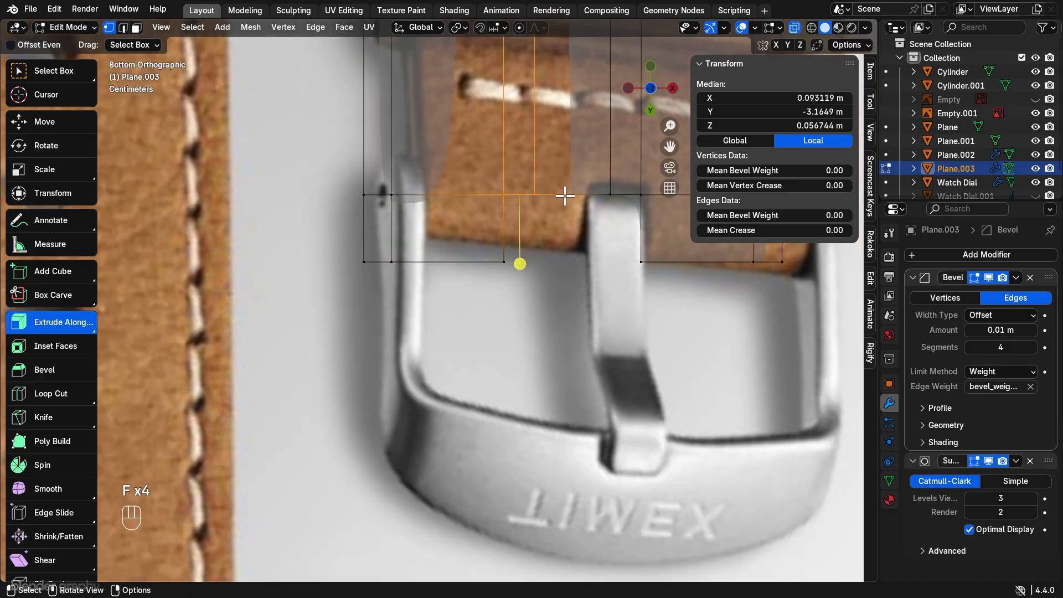
middle_click_drag(560, 214, 447, 274, "shift")
left_click_drag(414, 242, 512, 265)
key("f")
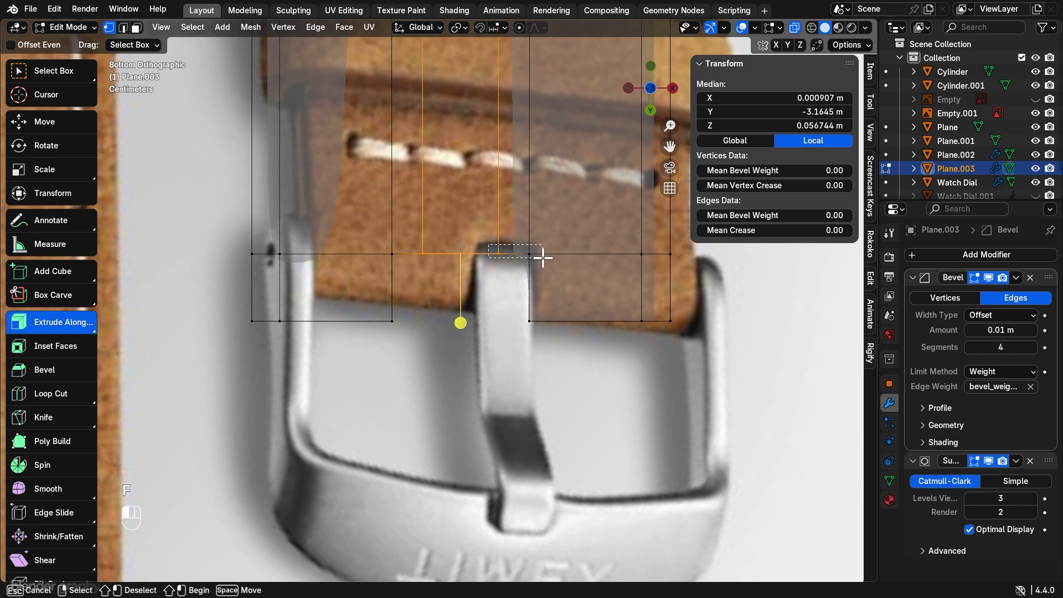
key("f")
Step: Fill the notch's -X side wall and the open end wall of the strap tab beside it
left_click_drag(559, 232, 565, 333)
key("f")
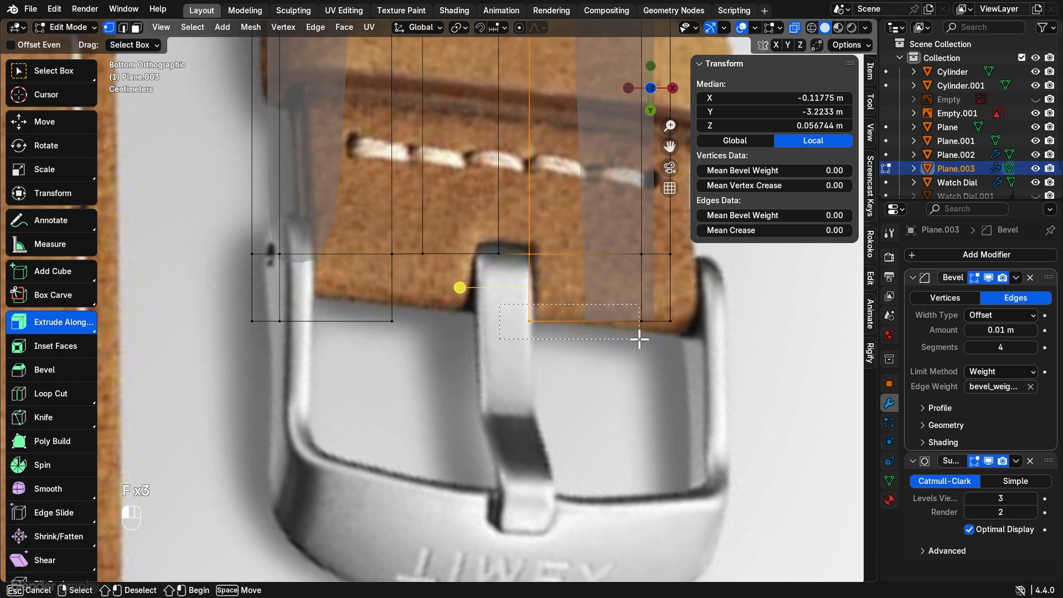
left_click_drag(639, 339, 645, 329)
key("f")
key("f")
scroll(582, 352, "down", 3)
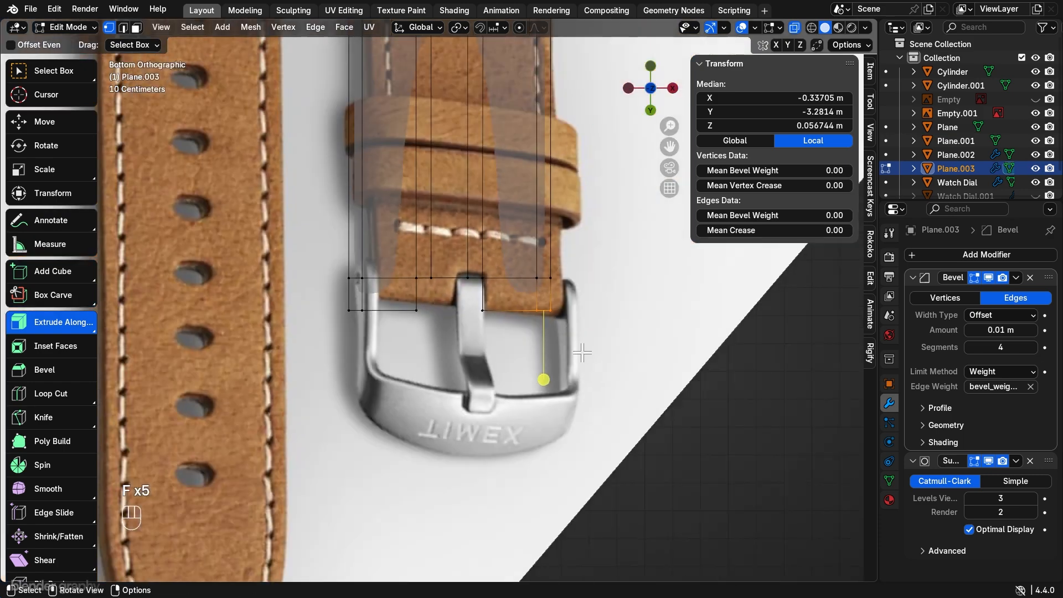
Step: Turn off X-ray display and hide the Empty.001 reference image to expose the notched end of the strap
middle_click_drag(581, 352, 727, 152)
left_click(793, 31)
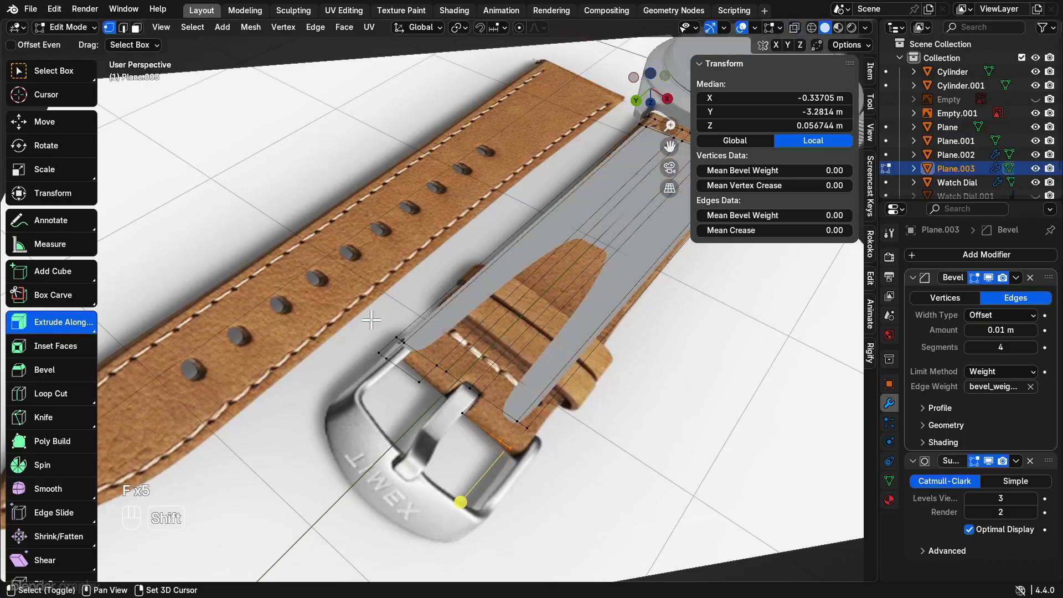
middle_click_drag(371, 320, 577, 242)
left_click(1034, 113)
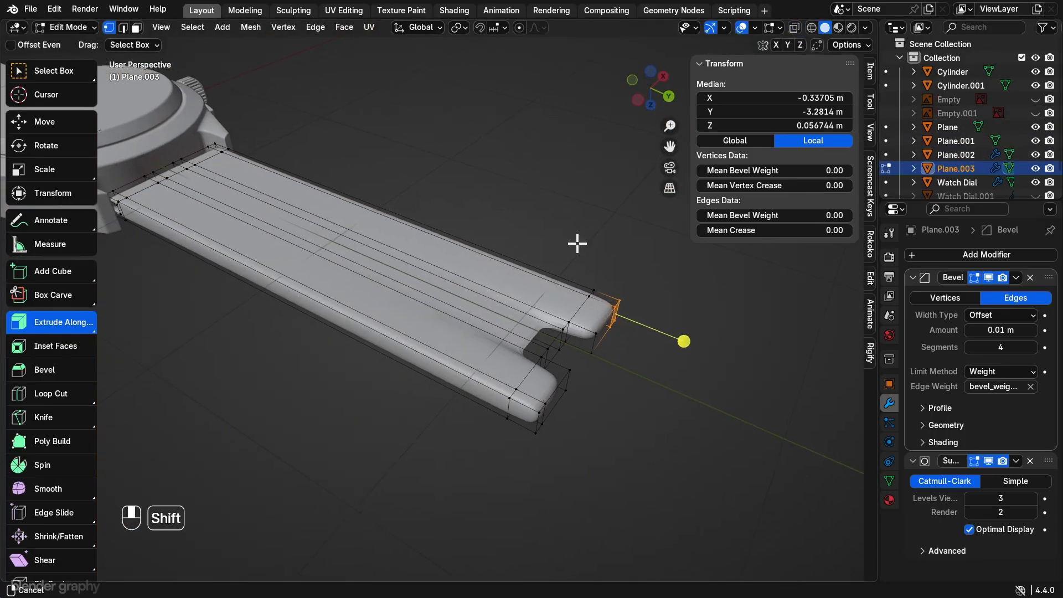
Step: Add a loop cut across the strap's width and slide it close behind the notch's back wall
key("ctrl+r")
left_click(420, 280)
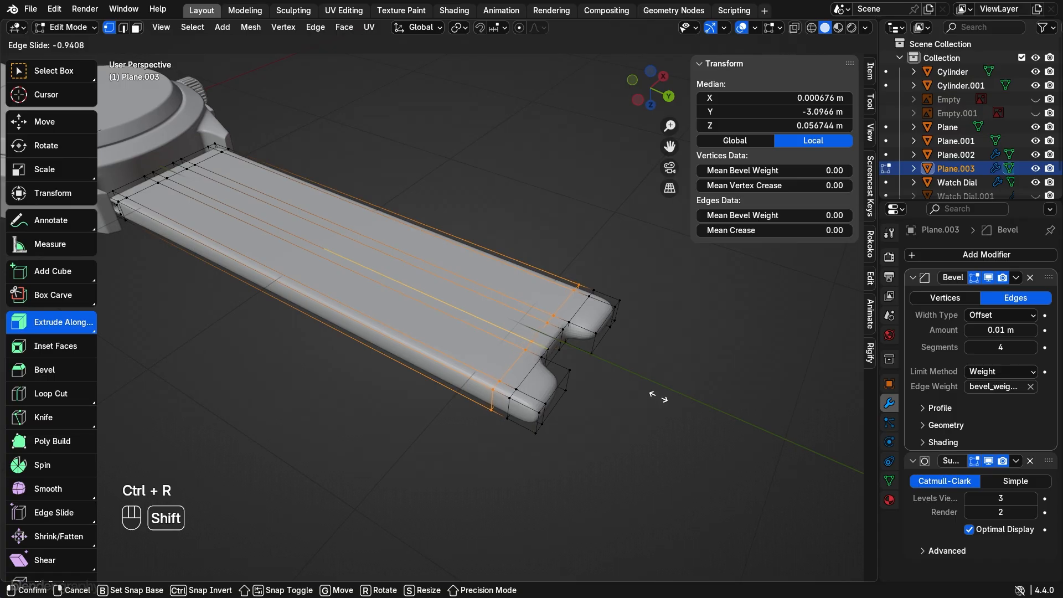
left_click(670, 399)
key("Tab")
middle_click_drag(645, 410, 512, 347, "shift")
scroll(573, 393, "up", 3)
key("Tab")
Step: Add a lengthwise loop cut near the notch side of each of the two strap end tabs
key("ctrl+r")
left_click(562, 347)
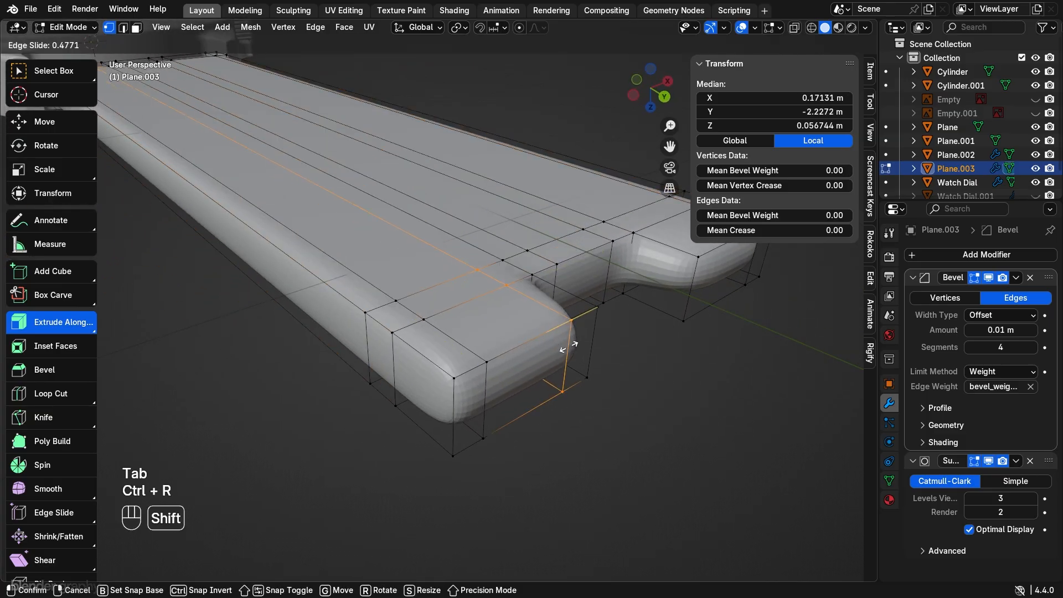
left_click(570, 347)
middle_click_drag(562, 348, 426, 382, "shift")
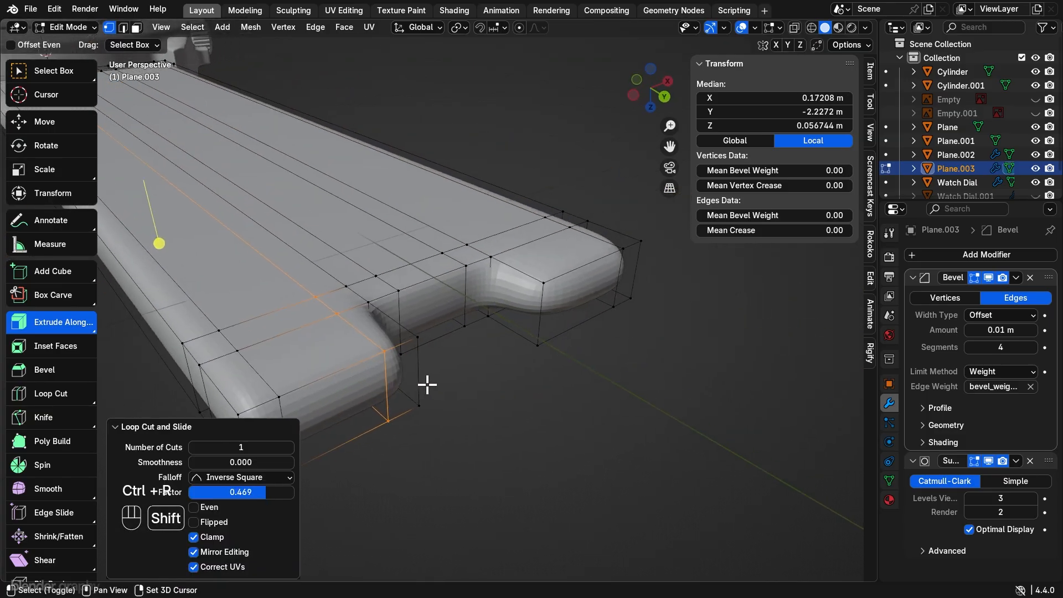
key("ctrl+r")
left_click(569, 268)
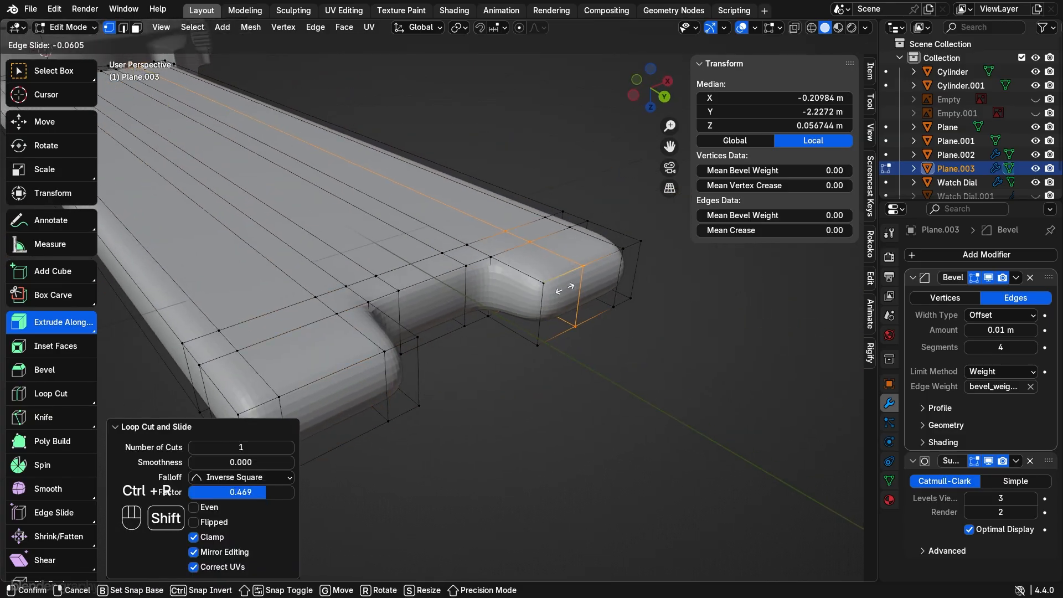
left_click(411, 380)
middle_click_drag(444, 356, 511, 325, "shift")
Step: Inset the outer and notch-side end faces of both strap tabs individually by about 0.024 m
left_click(136, 29)
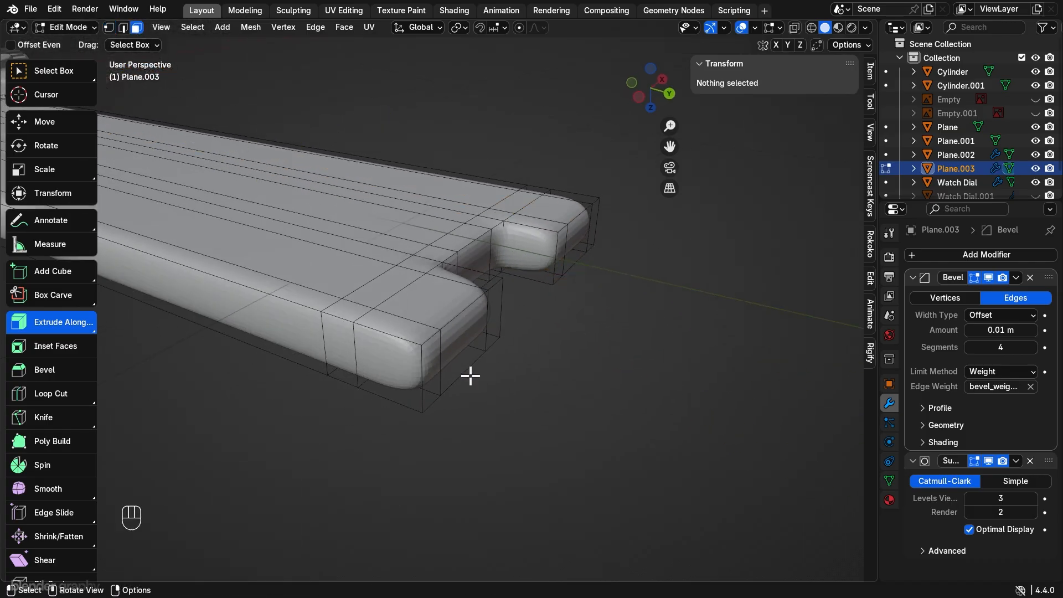
middle_click_drag(472, 377, 586, 396, "shift")
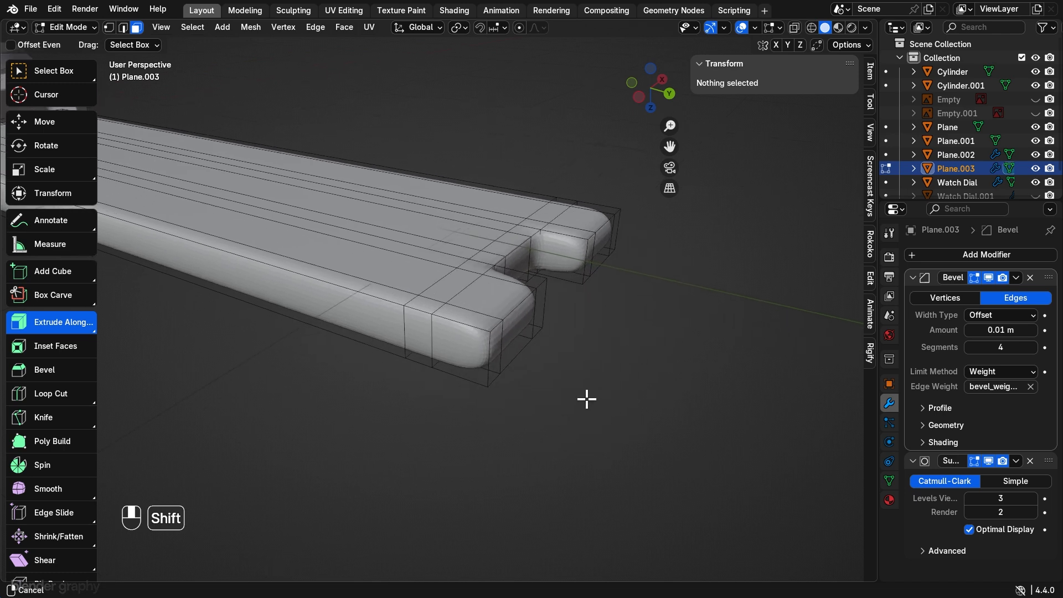
left_click(465, 355)
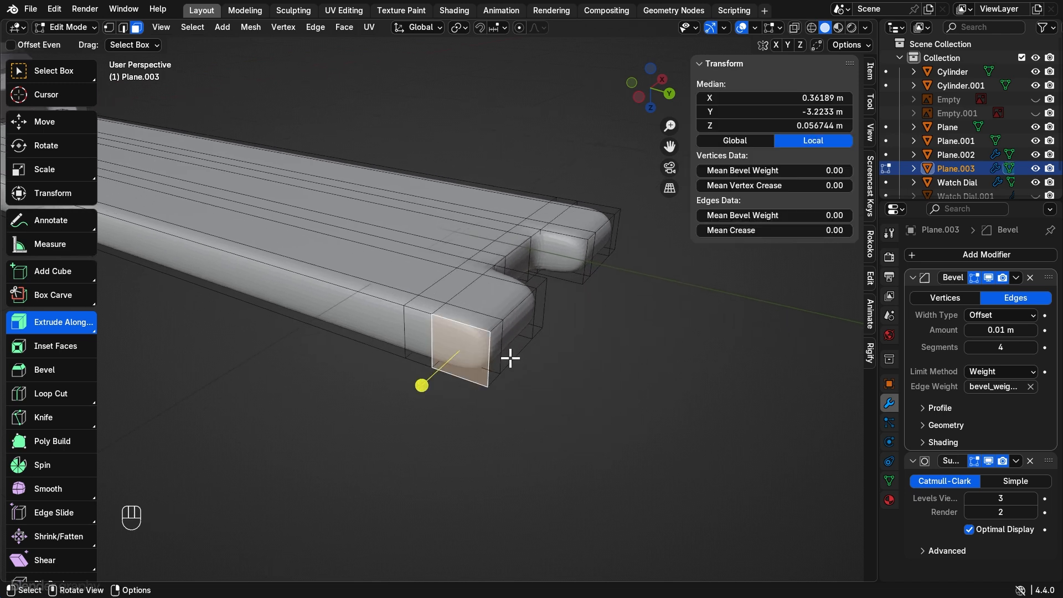
left_click(571, 268, "shift")
middle_click_drag(572, 268, 434, 351)
left_click(446, 332, "shift")
left_click(487, 382, "shift")
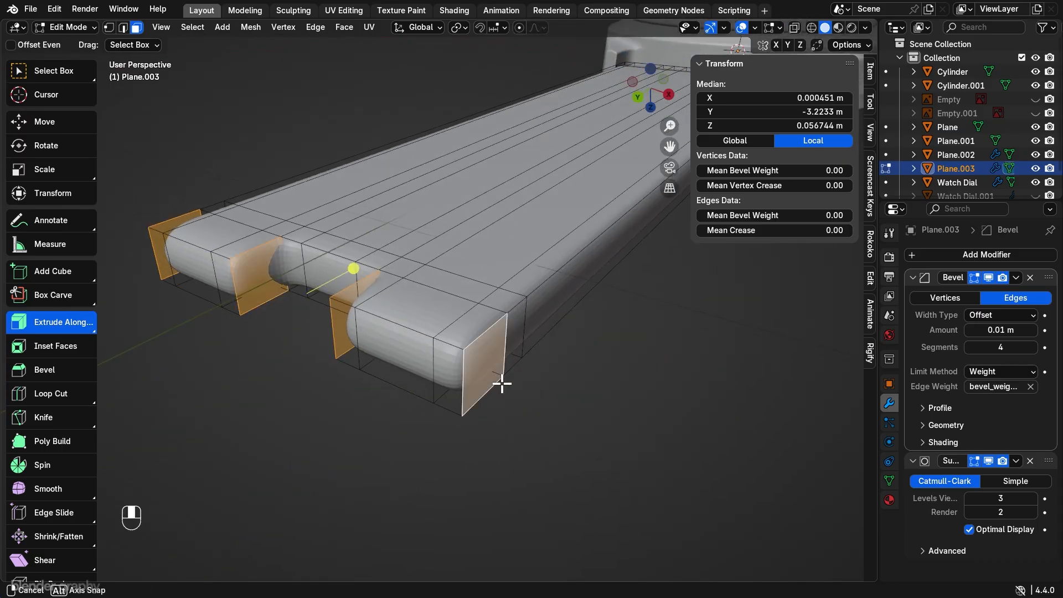
middle_click_drag(498, 380, 538, 304)
key("i")
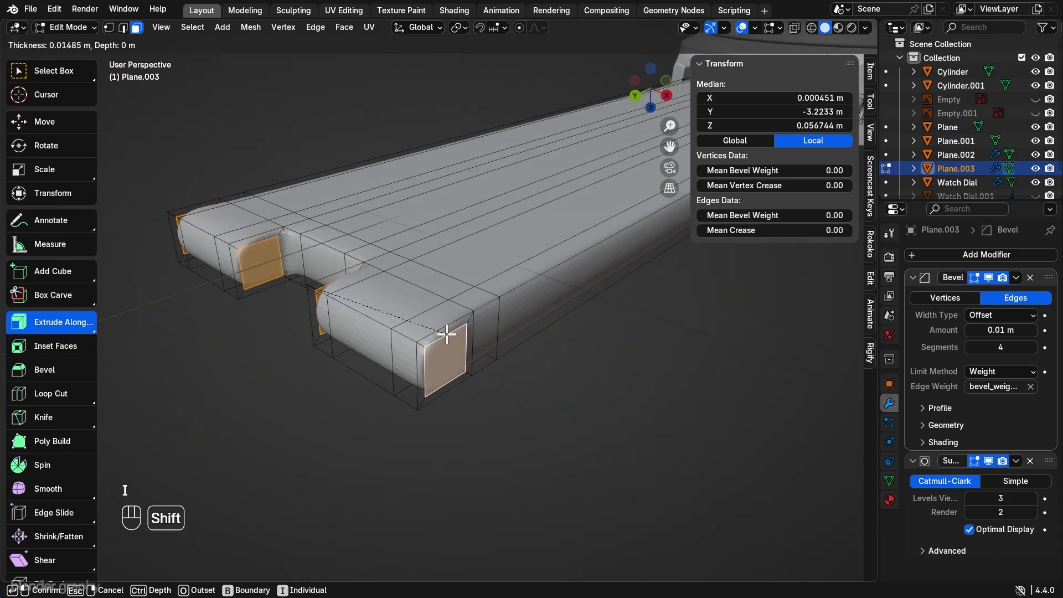
left_click(397, 321)
Step: Delete the four inset faces to open pin holes on both sides of each tab
key("Delete")
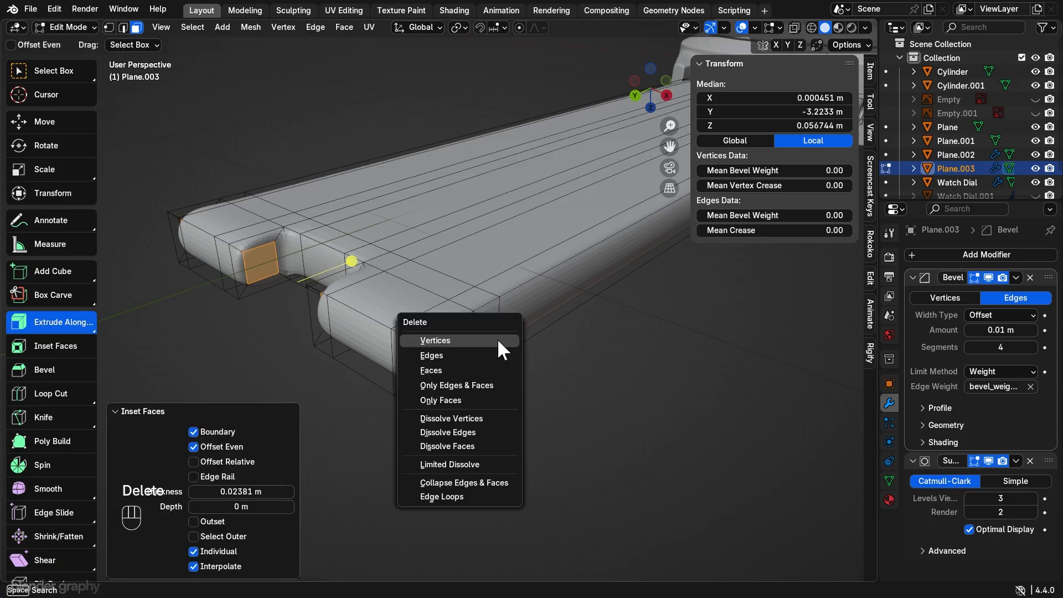
left_click(484, 367)
middle_click_drag(484, 367, 600, 320)
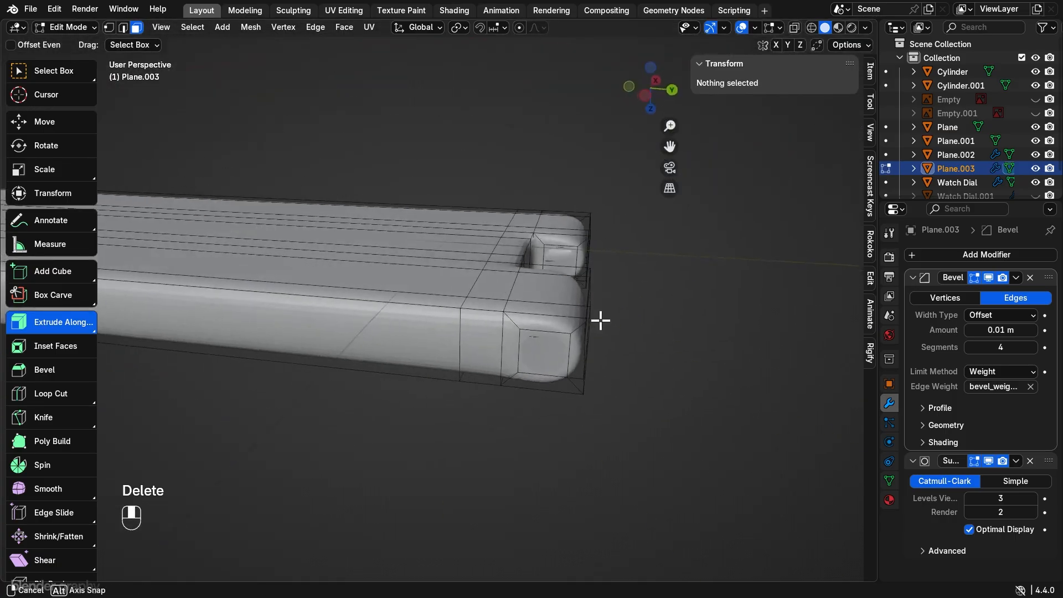
Step: Fill the four inner walls of the pin hole through the local +X tab with faces between opposite rim edges
left_click(123, 27)
middle_click_drag(467, 230, 510, 278)
left_click(517, 308)
middle_click_drag(564, 304, 367, 315)
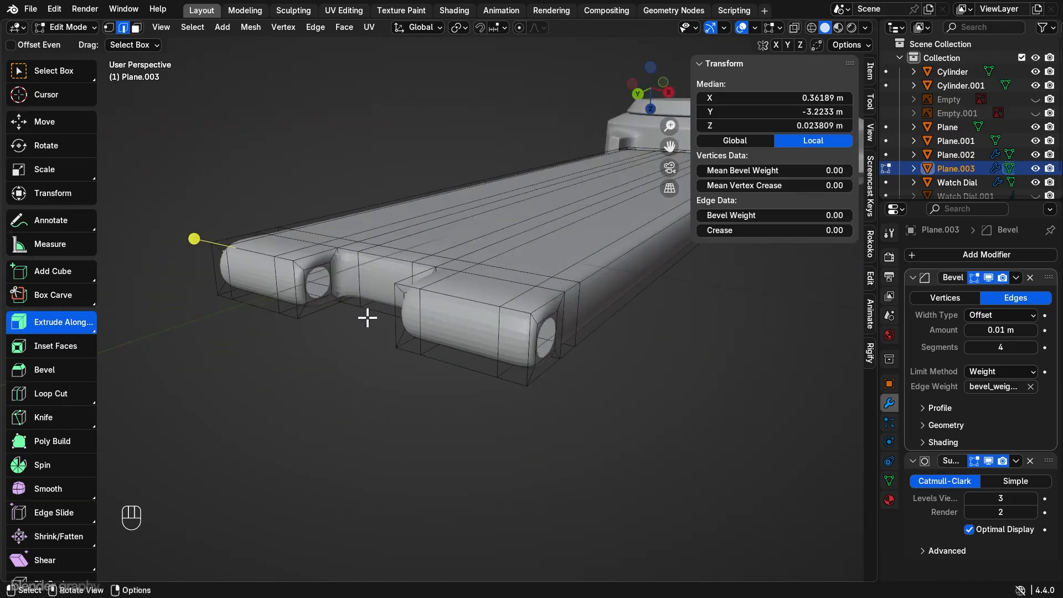
left_click(322, 265, "shift")
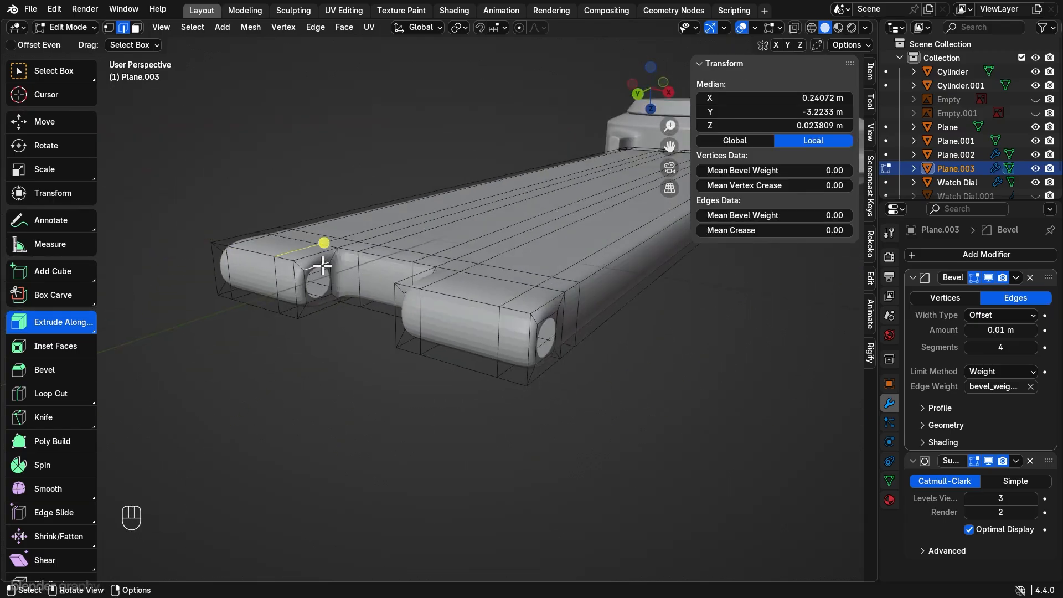
middle_click_drag(329, 281, 471, 250)
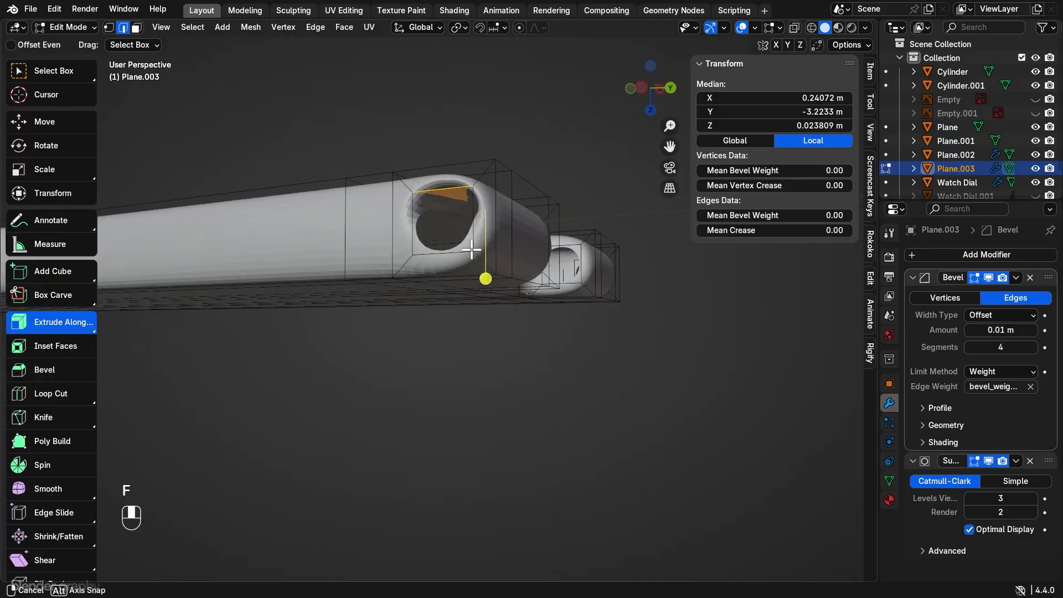
left_click(449, 209)
key("f")
key("f")
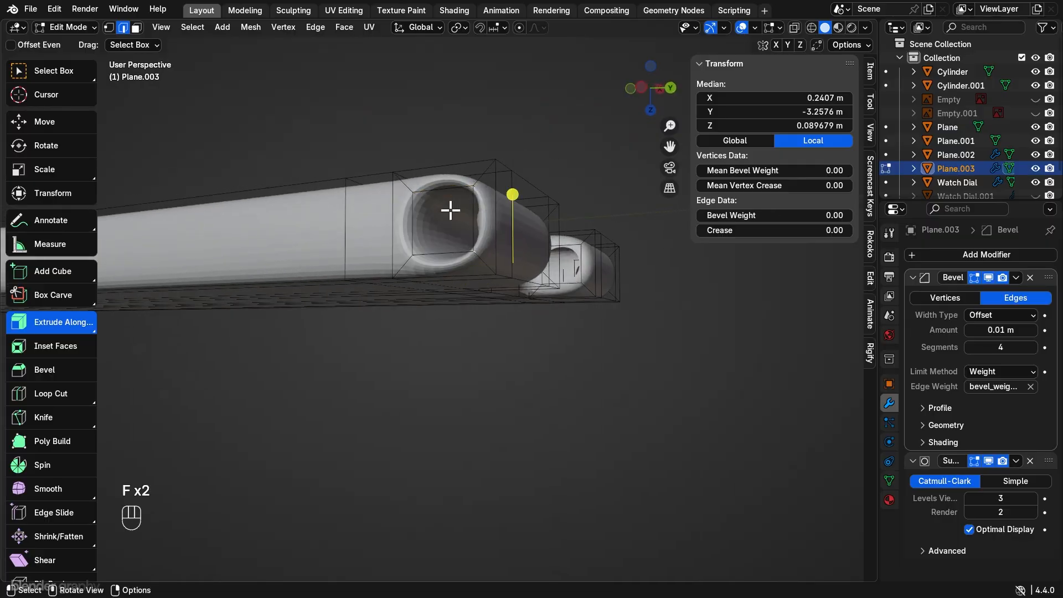
middle_click_drag(450, 210, 487, 271)
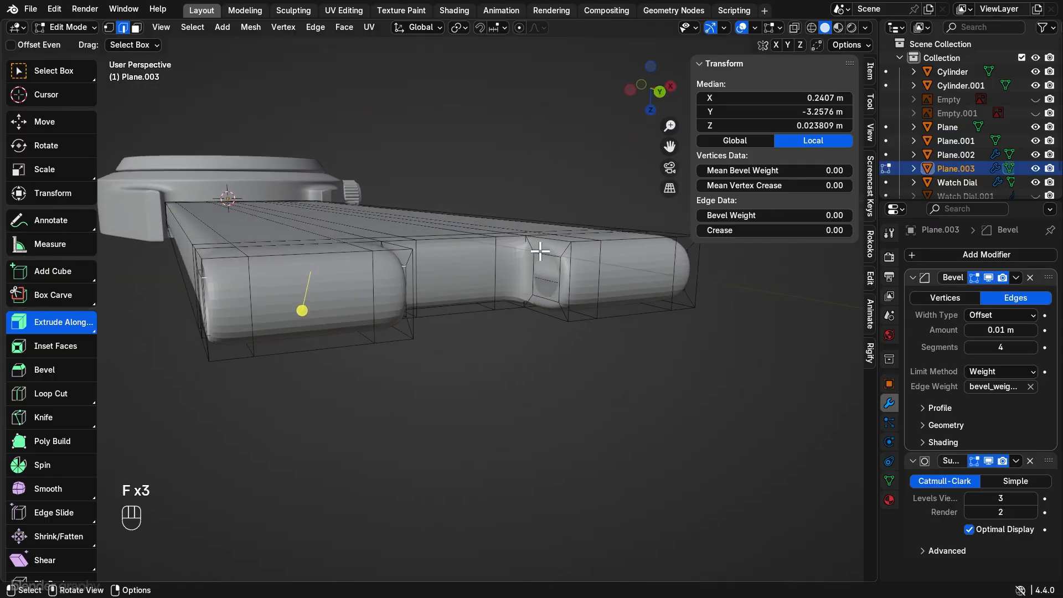
Step: Fill the four inner walls of the pin hole through the local -X tab with faces
middle_click_drag(564, 271, 423, 256)
left_click(422, 258, "shift")
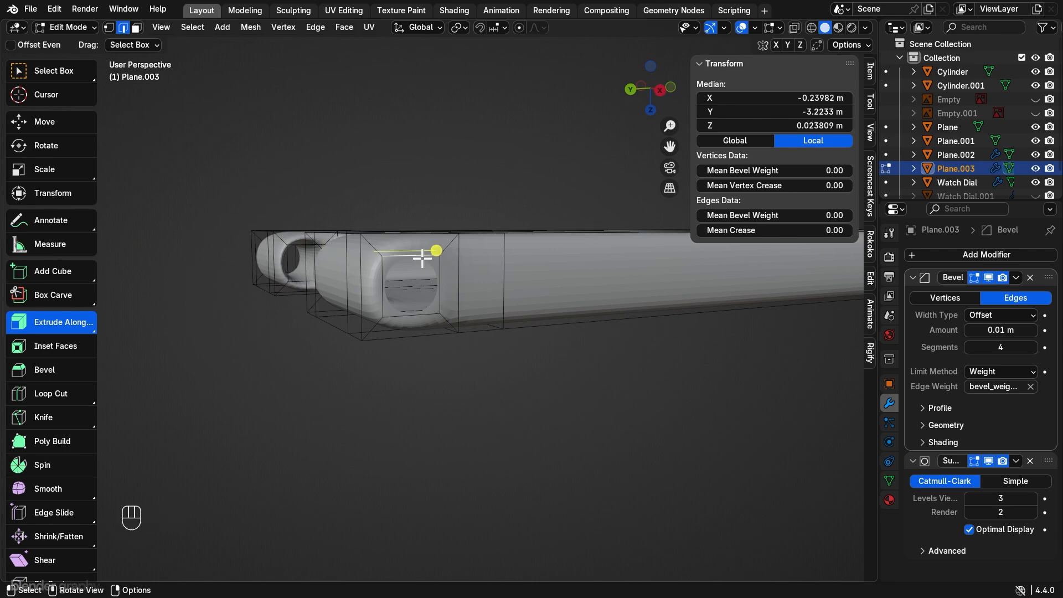
key("f")
middle_click_drag(446, 301, 459, 267)
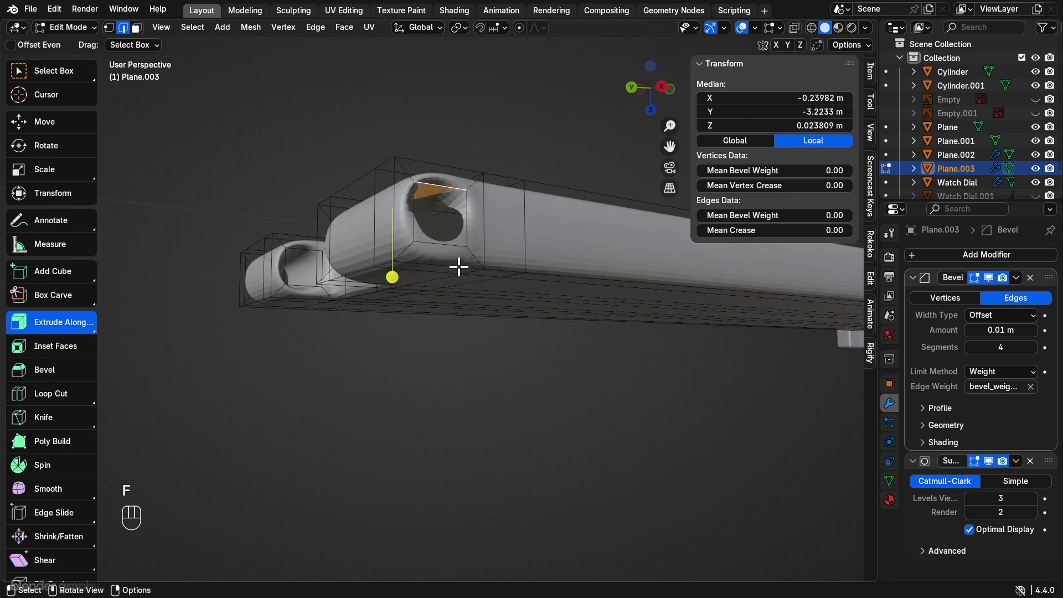
left_click(446, 201)
key("f")
key("f")
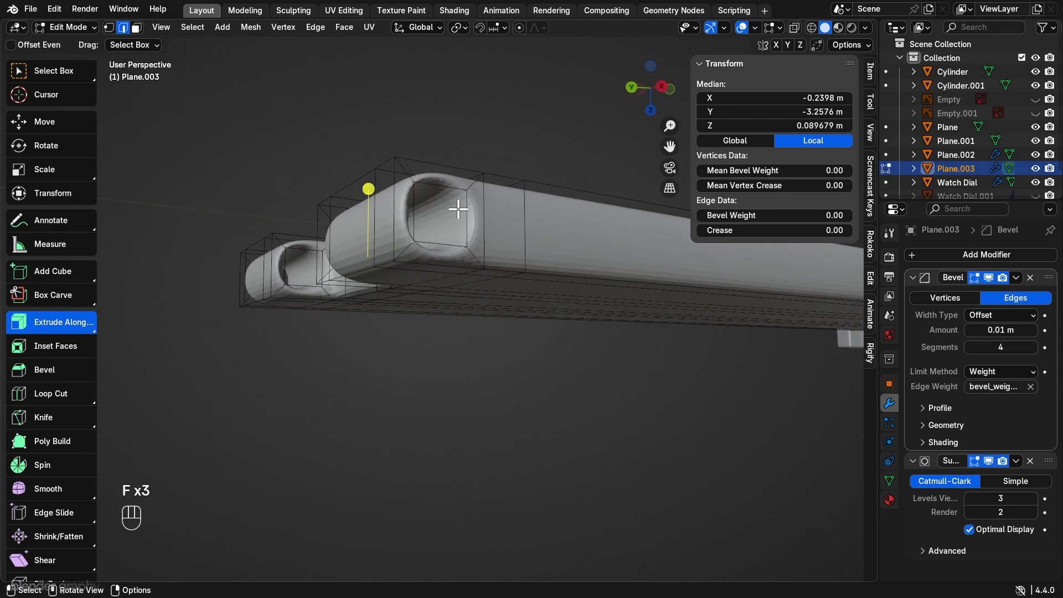
middle_click_drag(458, 209, 398, 272)
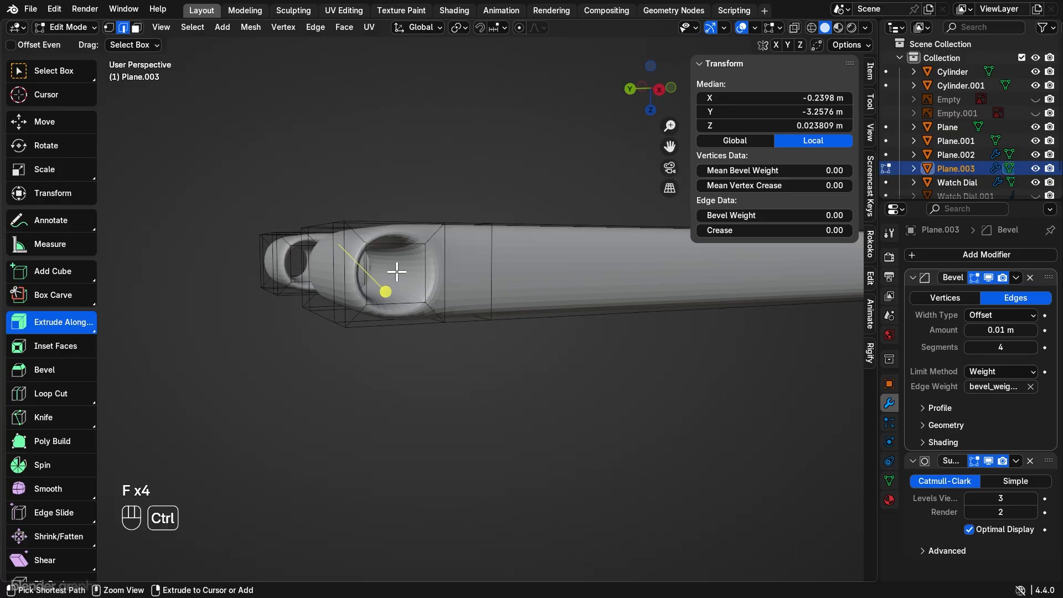
Step: Add a centred loop cut inside the -X tab's pin hole and bevel it by 0.104 m with one segment
key("ctrl+r")
left_click(397, 271)
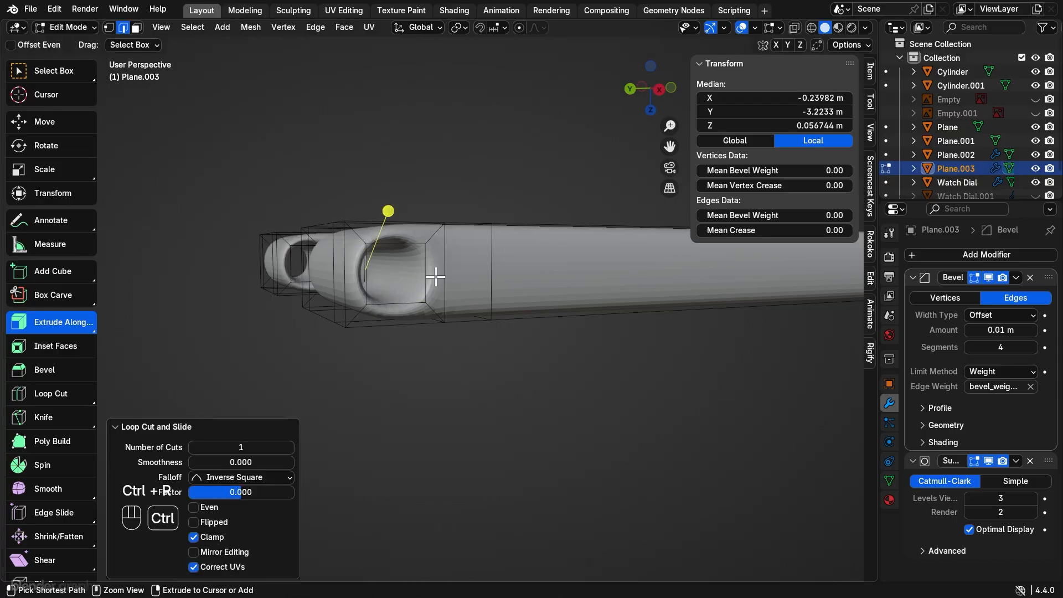
key("ctrl+b")
key("shift")
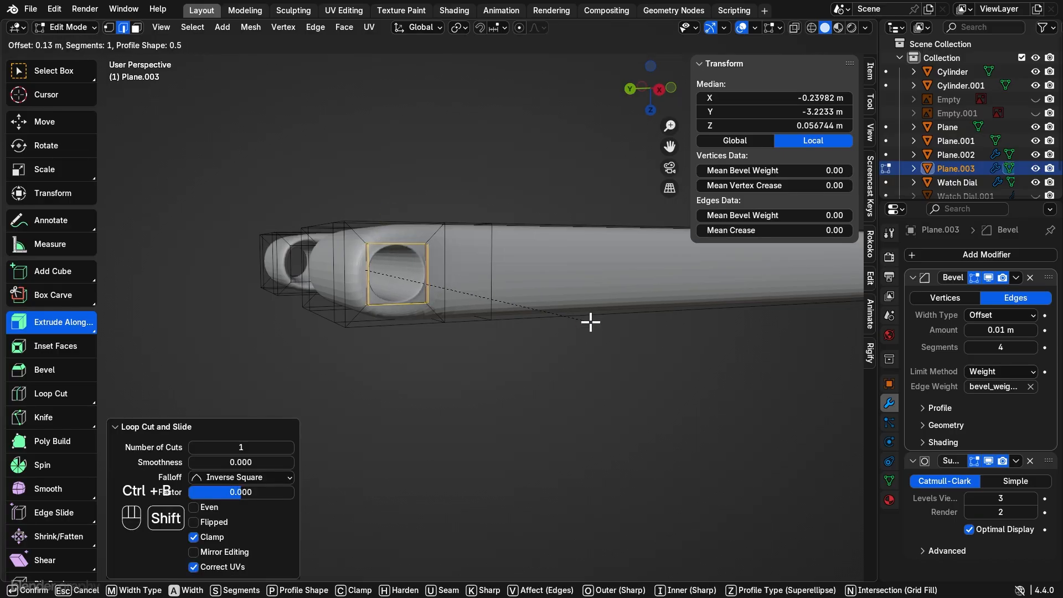
left_click(398, 264)
Step: Add a centred loop cut inside the +X tab's pin hole and bevel it by about 0.11 m with one segment
middle_click_drag(398, 265, 612, 277)
key("ctrl+r")
left_click(480, 325)
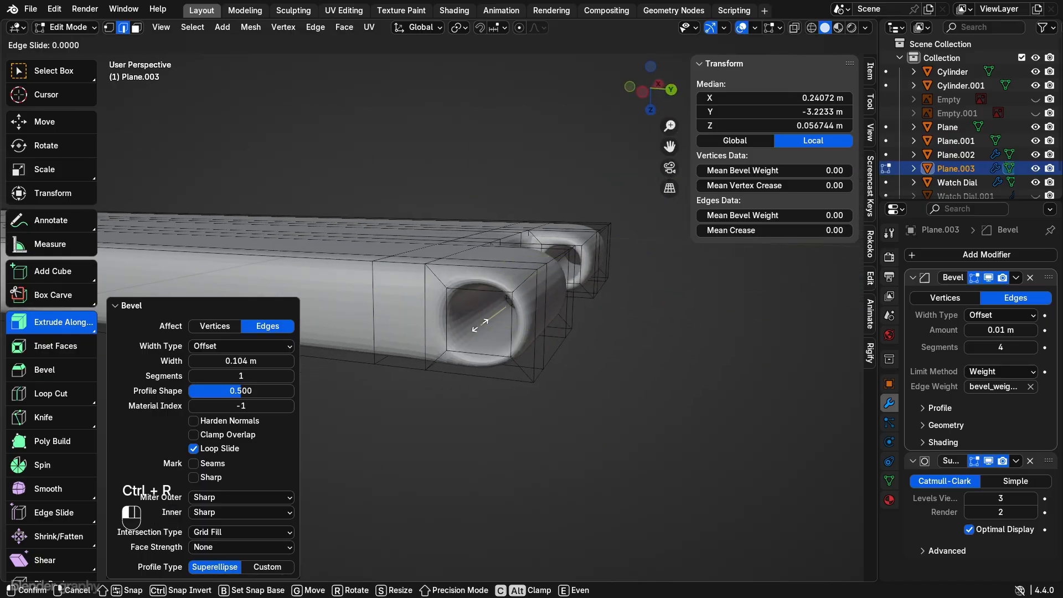
right_click(481, 325)
key("ctrl+b")
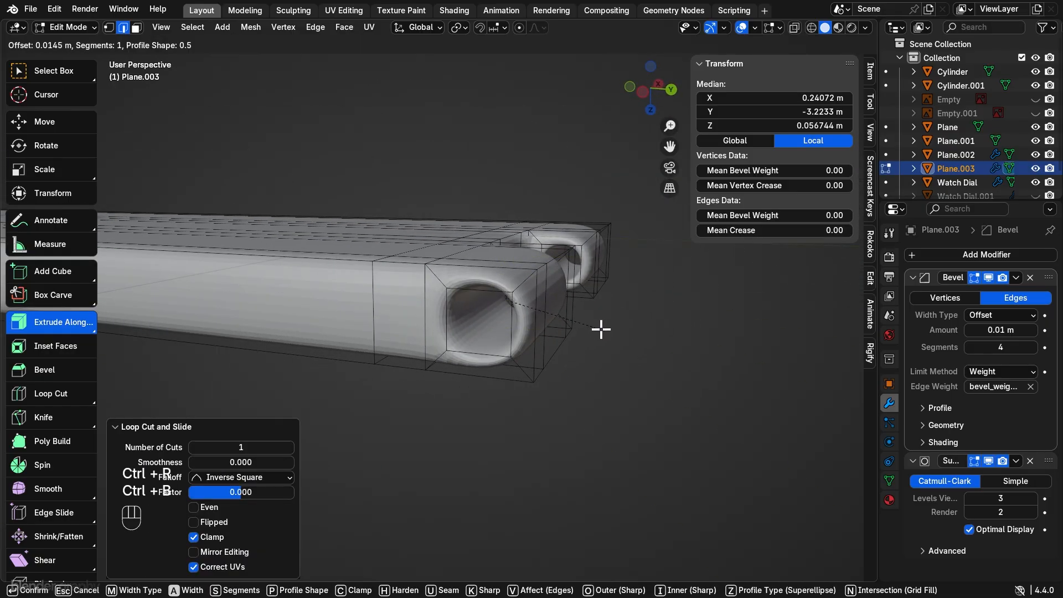
key("shift")
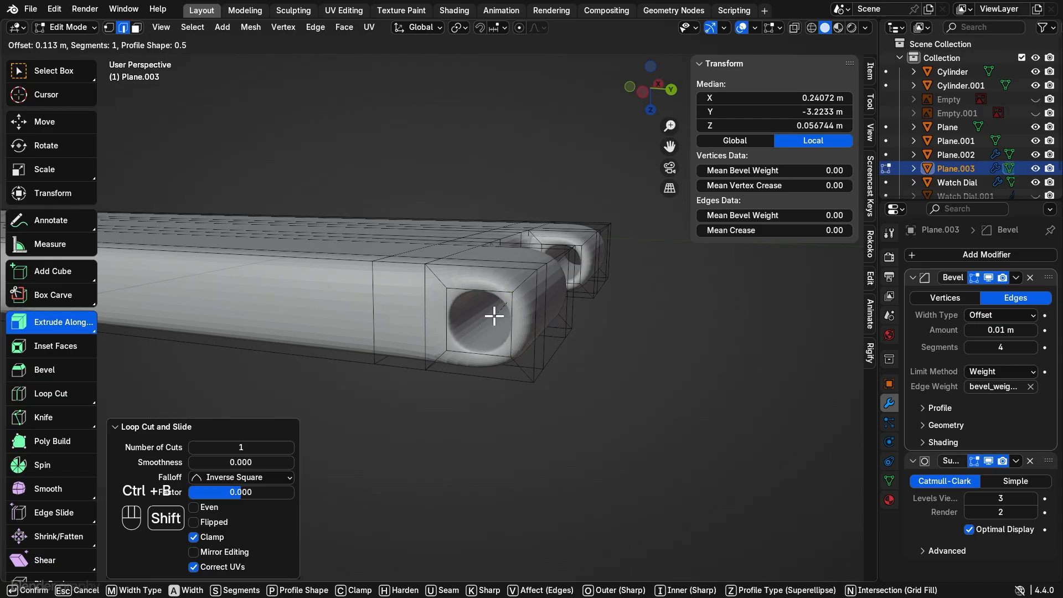
left_click(503, 303)
Step: Move the outermost end vertices of both tabs inward along global Y by about 0.004 m in the side view to round the pin hole
key("Tab")
scroll(516, 294, "down", 3)
left_click_drag(642, 91, 487, 304)
scroll(507, 282, "up", 2)
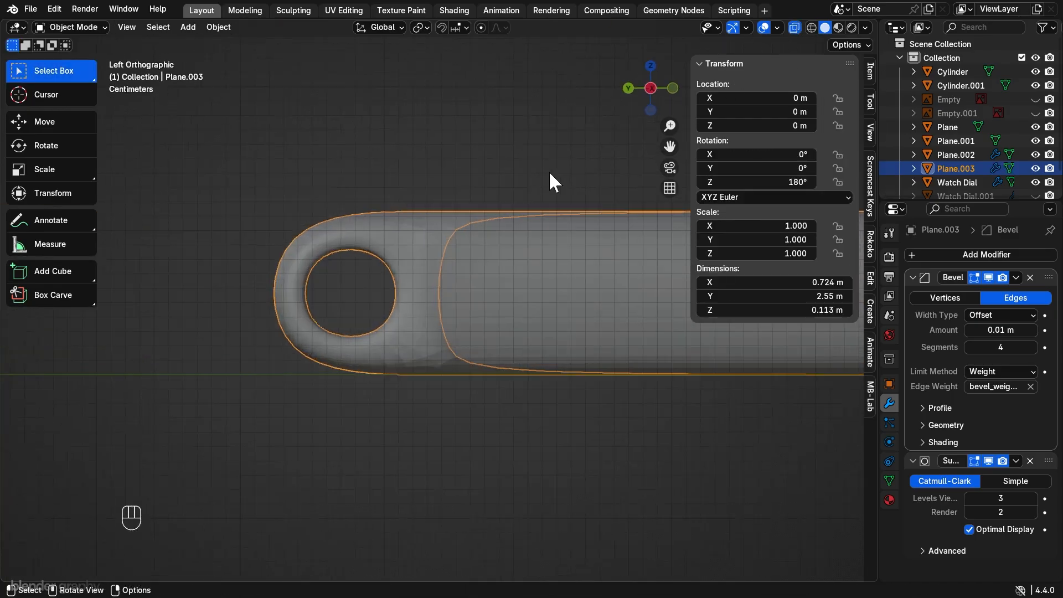
scroll(446, 204, "up", 2)
key("Tab")
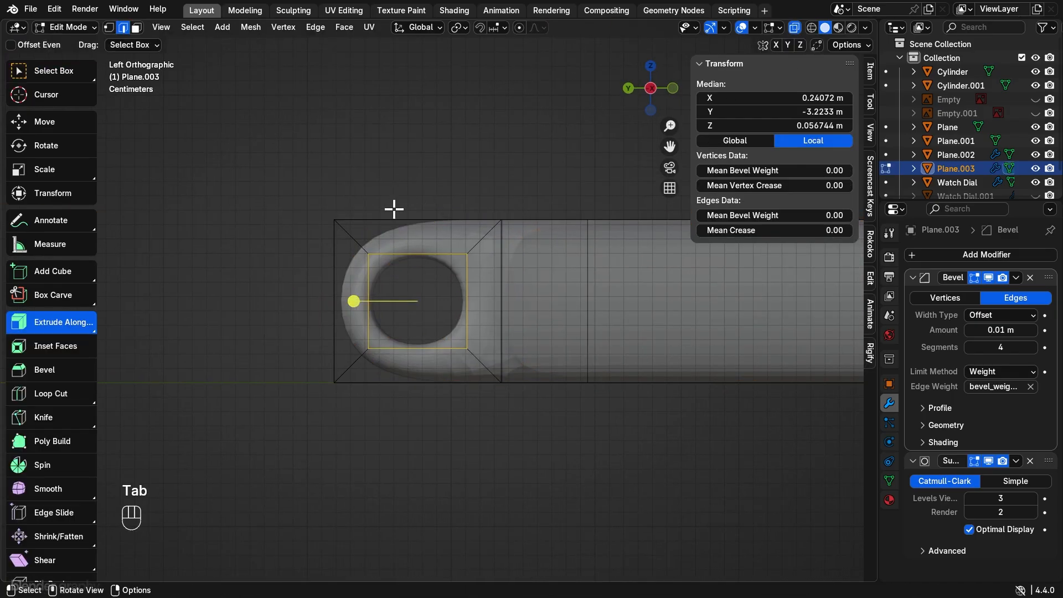
left_click(109, 27)
left_click_drag(249, 156, 405, 443)
key("g")
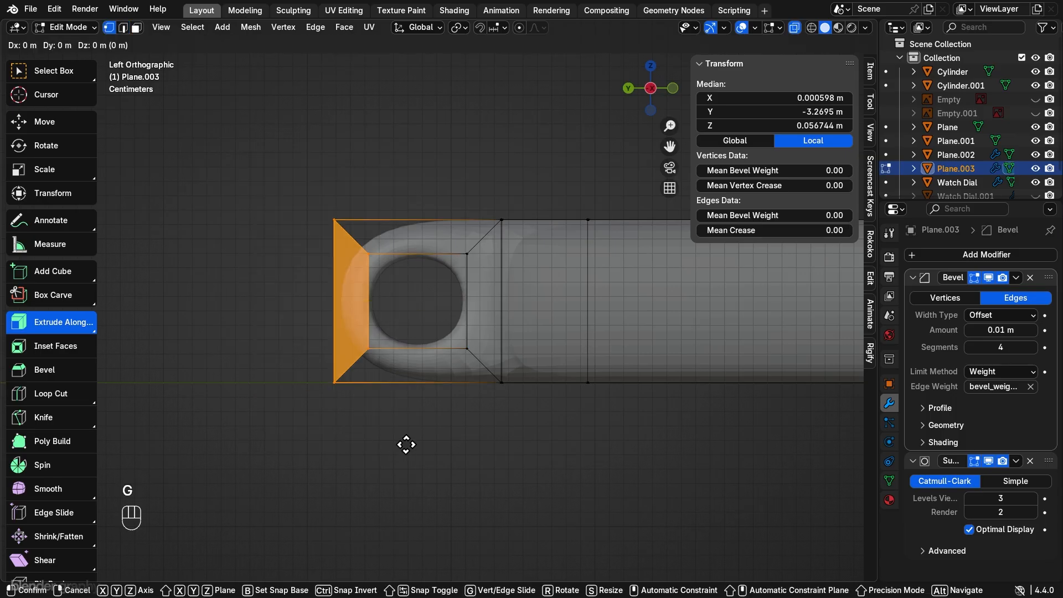
key("y")
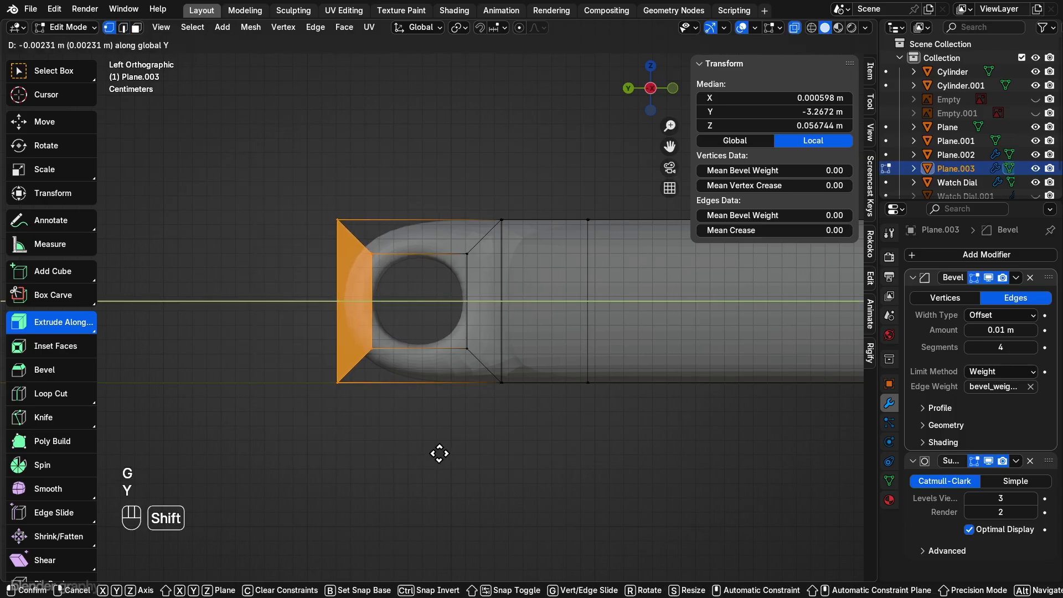
left_click(455, 455)
key("Tab")
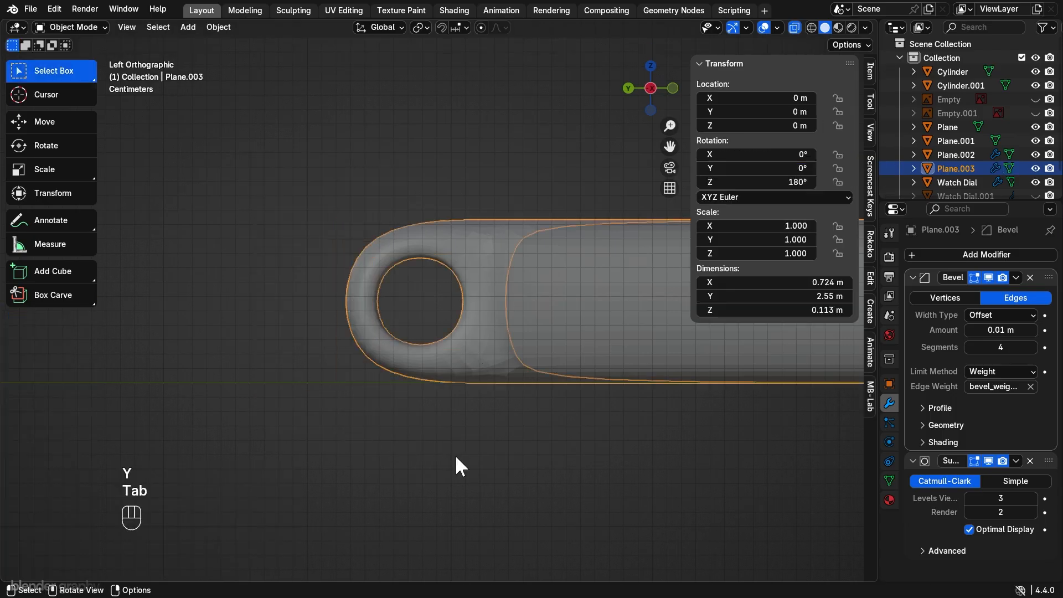
Step: Snap the 3D cursor to the midpoint between the inner pin hole vertices of the buckle-side strap's two tabs
left_click(794, 27)
scroll(422, 214, "down", 2)
middle_click_drag(422, 213, 505, 332)
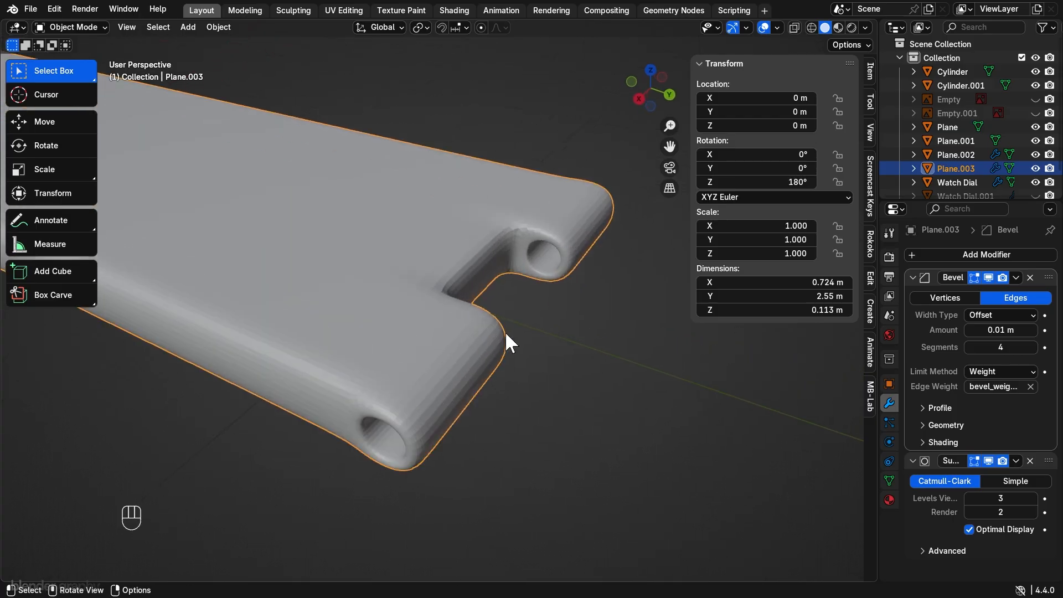
key("Tab")
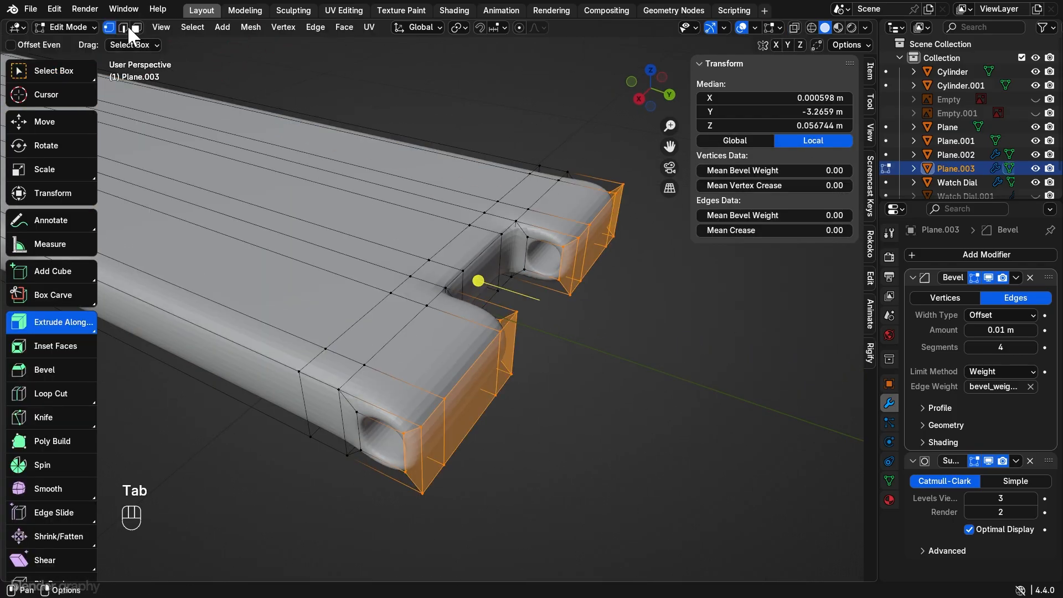
left_click(546, 249)
left_click(553, 266, "shift")
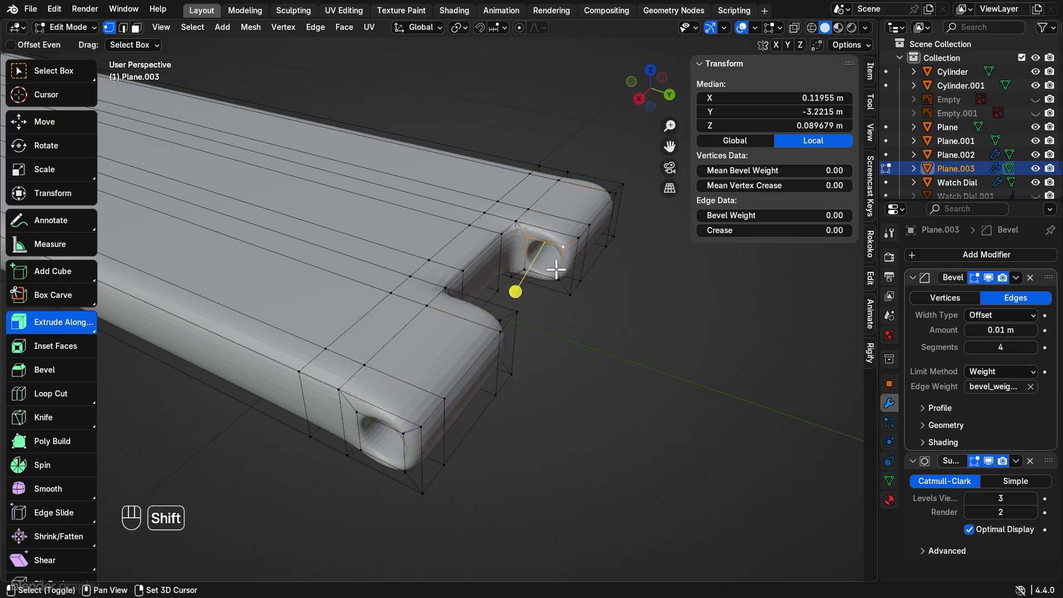
left_click(522, 282, "shift")
middle_click_drag(521, 283, 312, 244)
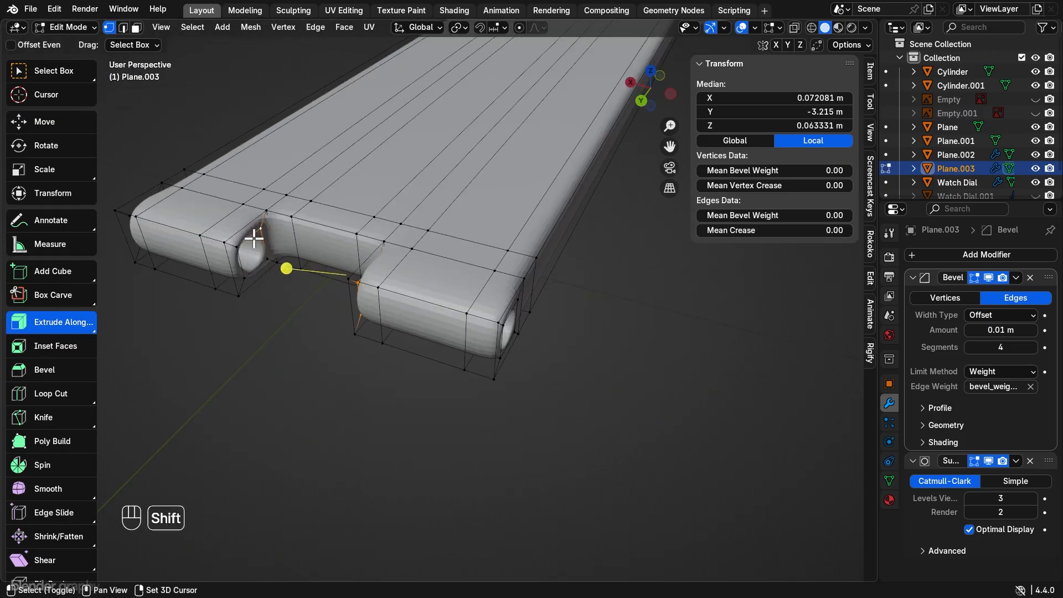
left_click(270, 256, "shift")
key("shift+s")
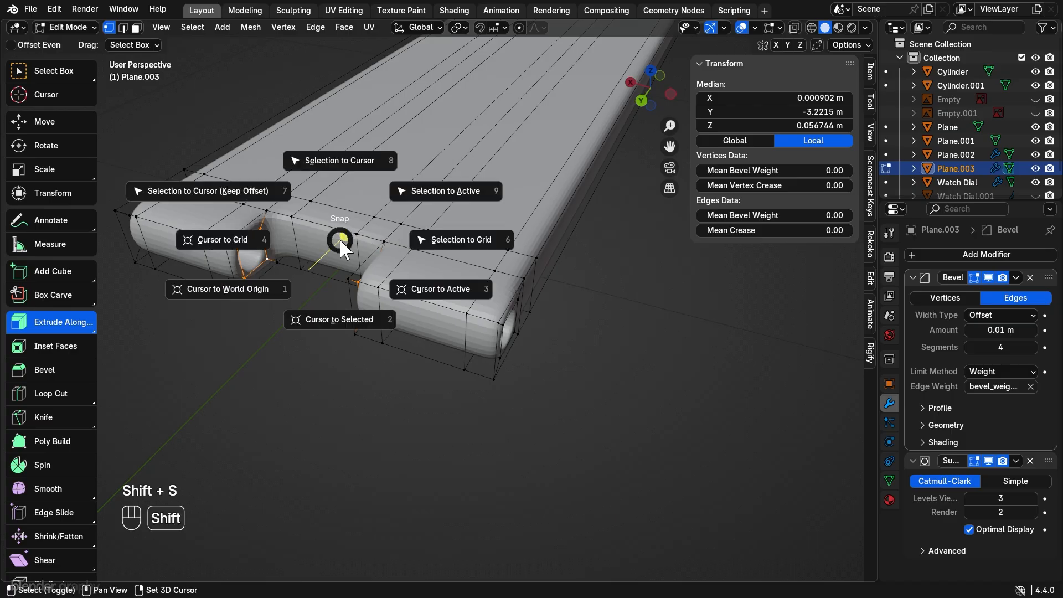
left_click(331, 320)
Step: Add a plane mesh in Object Mode at the 3D cursor between the strap's end tabs
middle_click_drag(327, 315, 499, 275)
key("Tab")
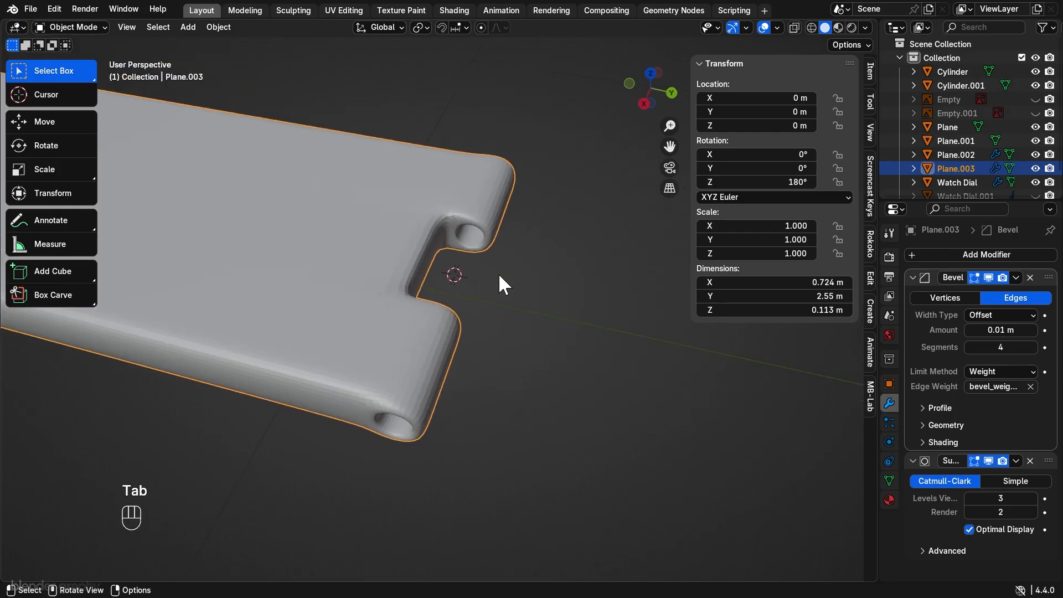
key("shift+a")
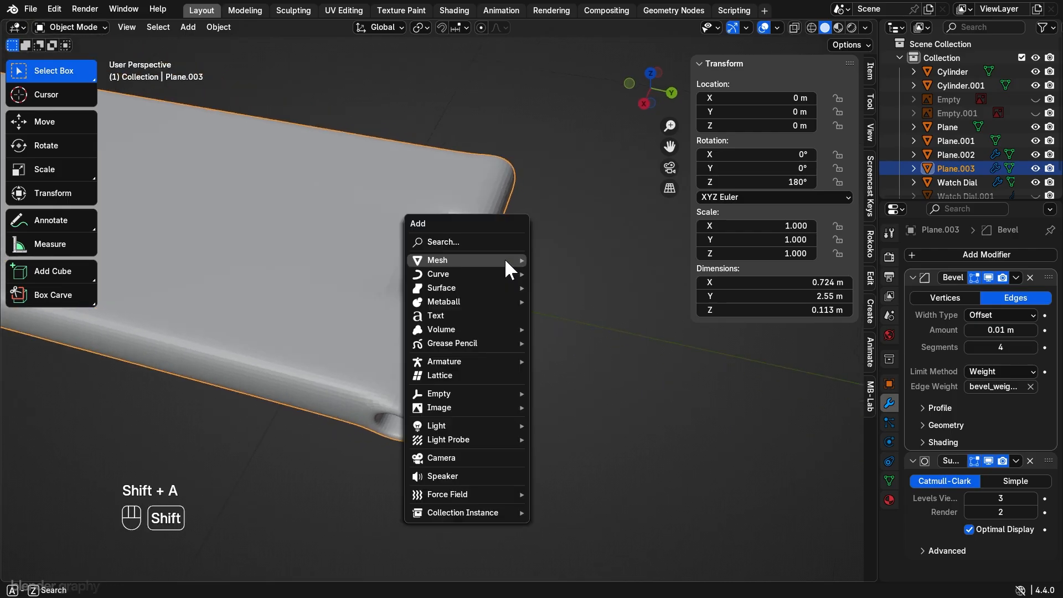
mouse_move(509, 261)
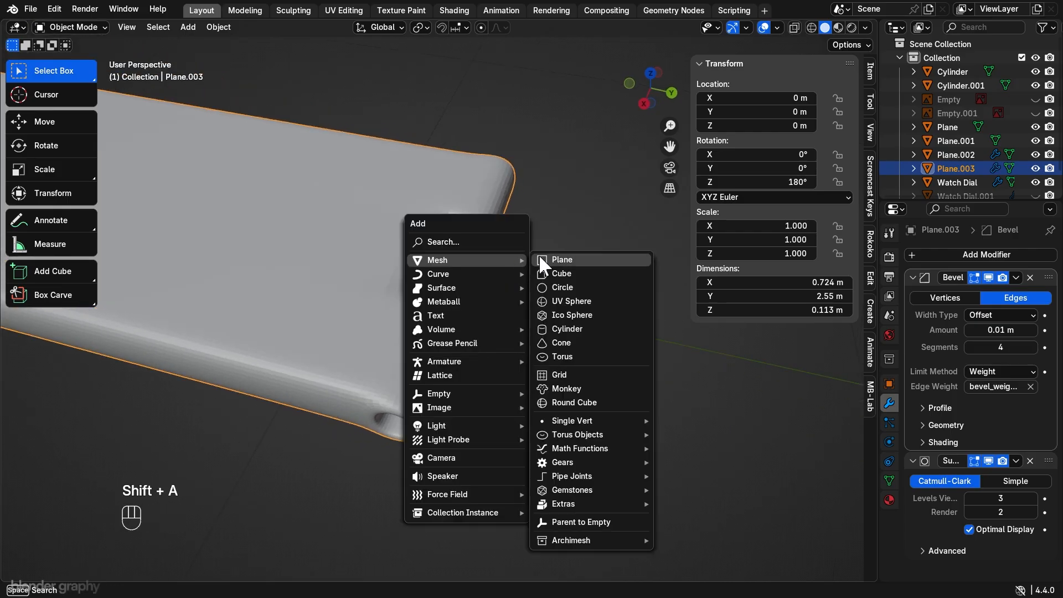
left_click(602, 263)
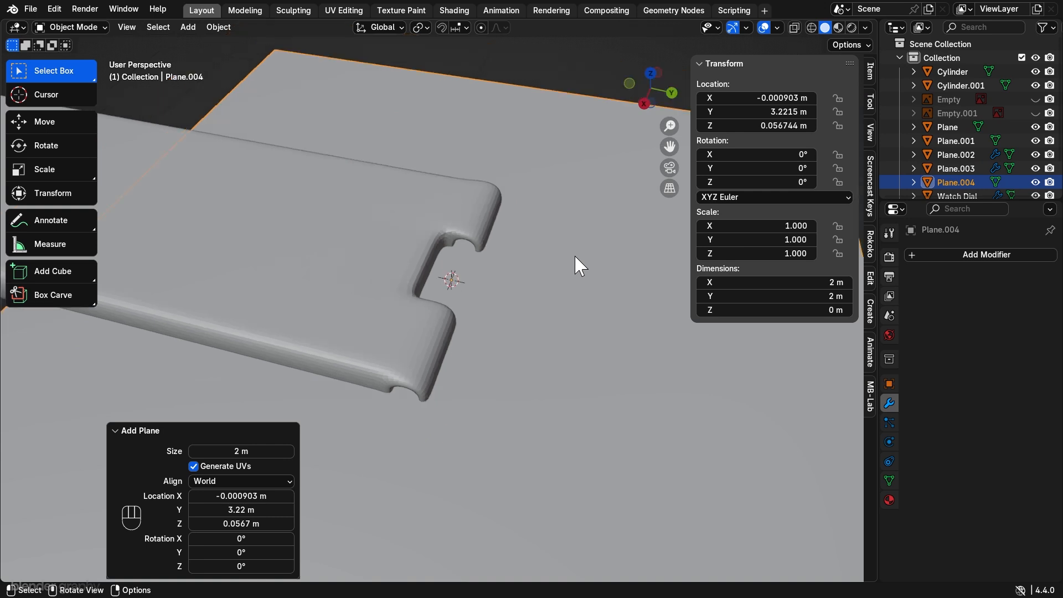
Step: Scale the new plane's whole mesh down uniformly by about 0.503 in Edit Mode
scroll(575, 265, "down", 5)
key("Tab")
key("a")
key("Tab")
key("Tab")
key("s")
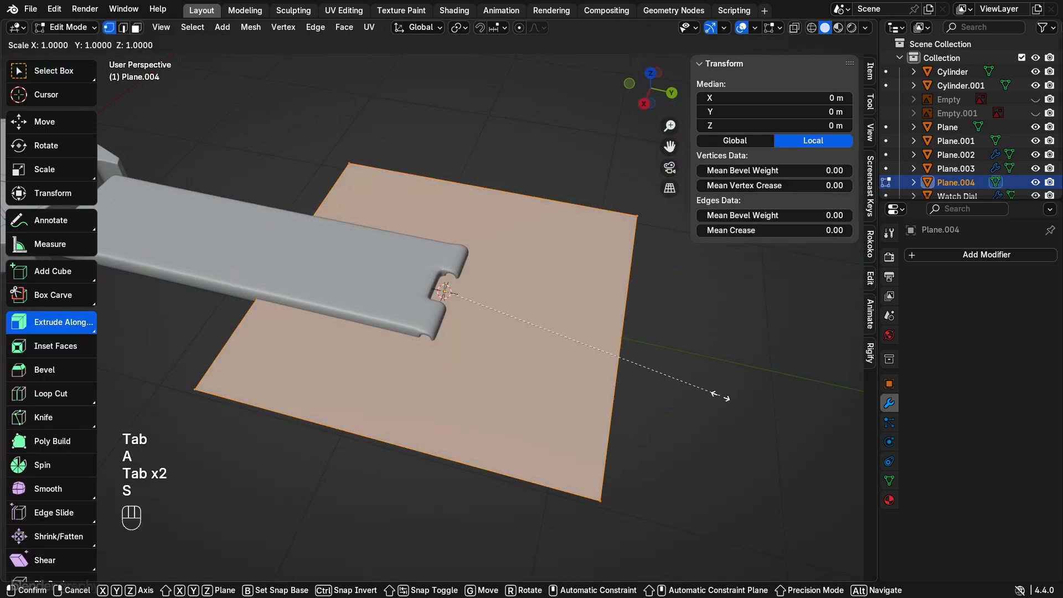
left_click(581, 343)
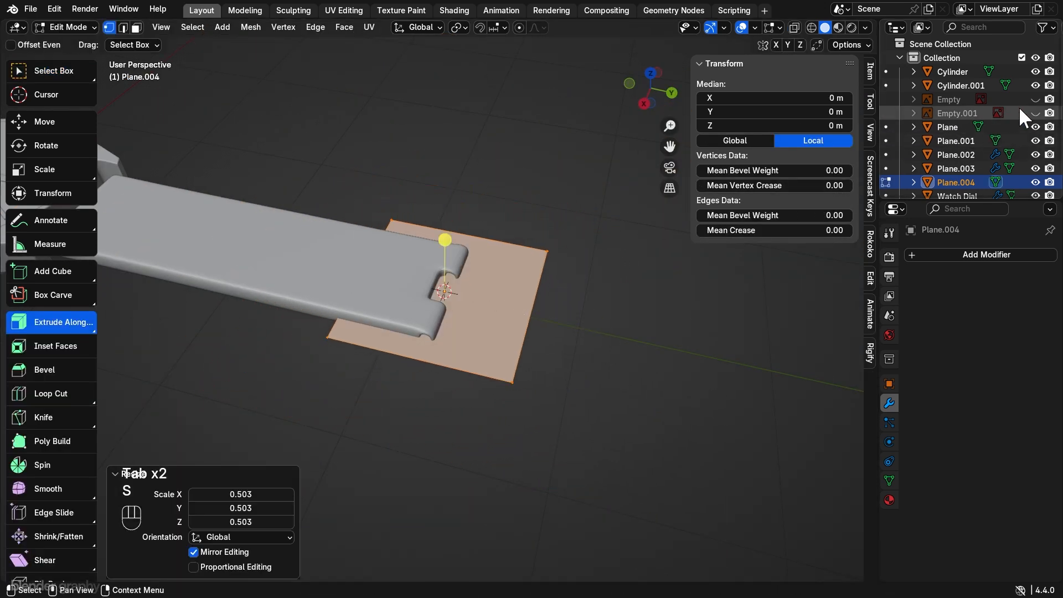
Step: Unhide the strap reference image Empty.001 and scale the plane by about 0.848 in top view to approximate the buckle's width
left_click(1032, 112)
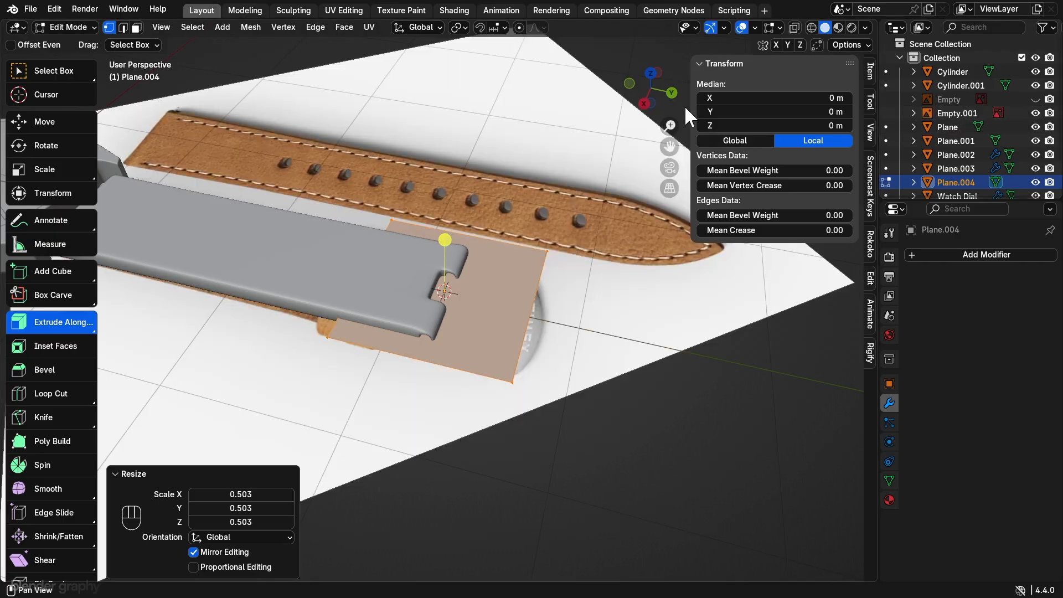
left_click(651, 74)
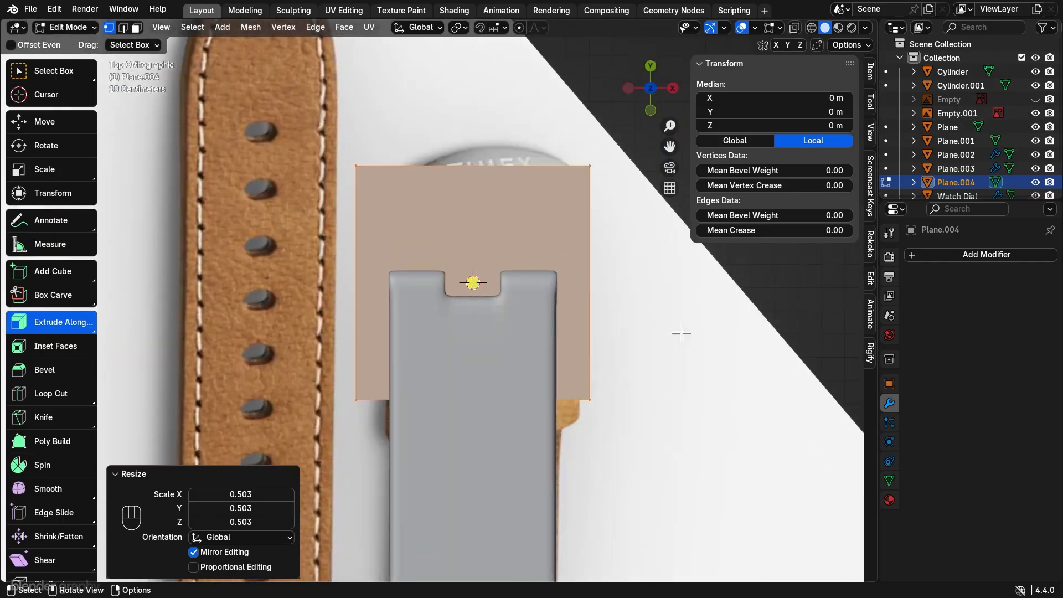
key("s")
left_click(685, 235)
Step: With X-ray on, move the plane's strap-side edge about 0.355 m along global Y towards the ends of the buckle's arms
left_click(795, 27)
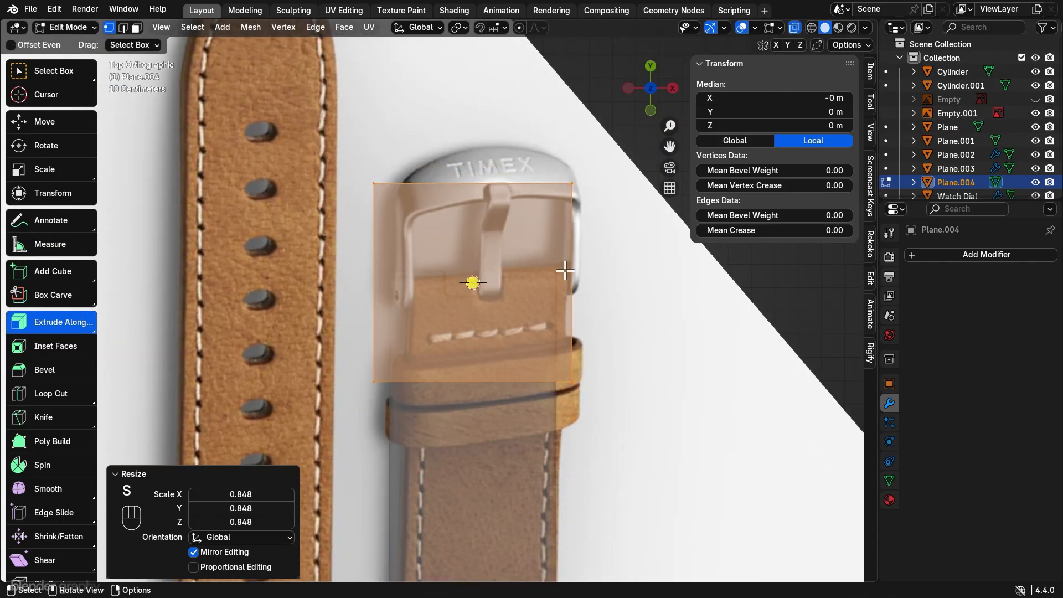
scroll(653, 332, "up", 3)
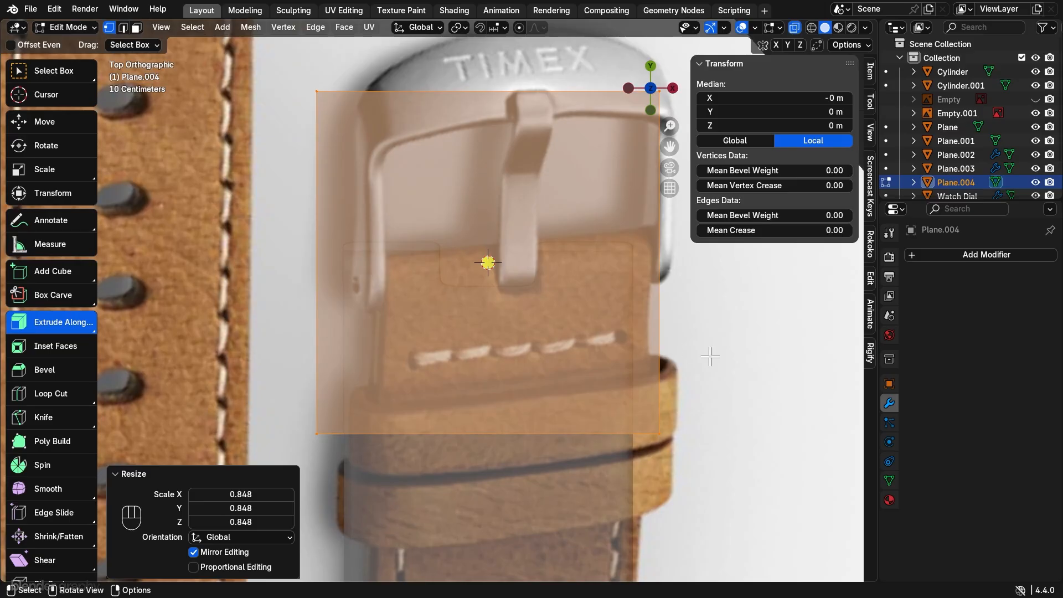
left_click(645, 443)
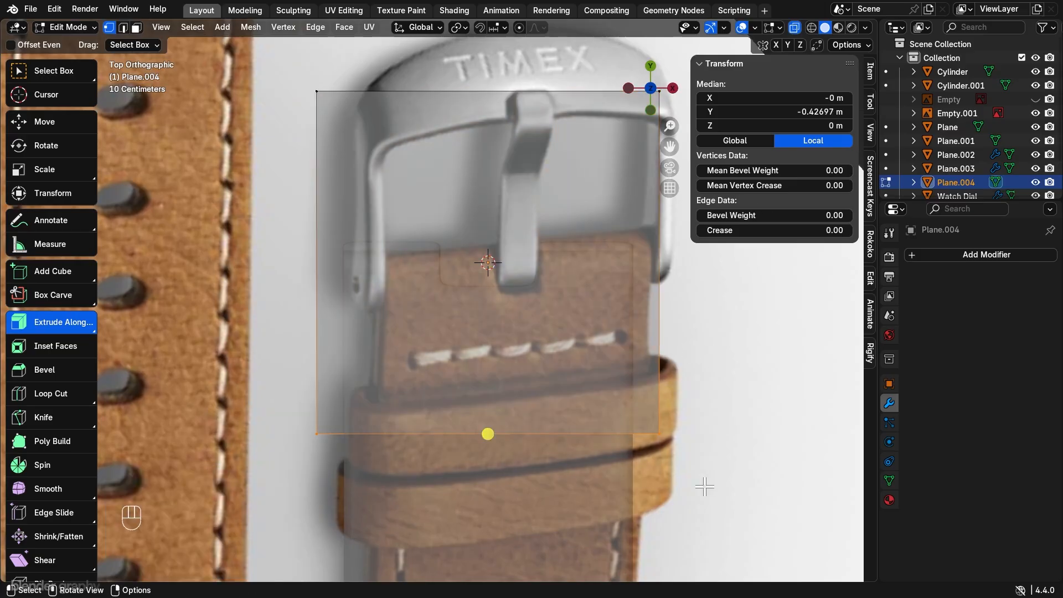
key("g")
key("y")
key("shift")
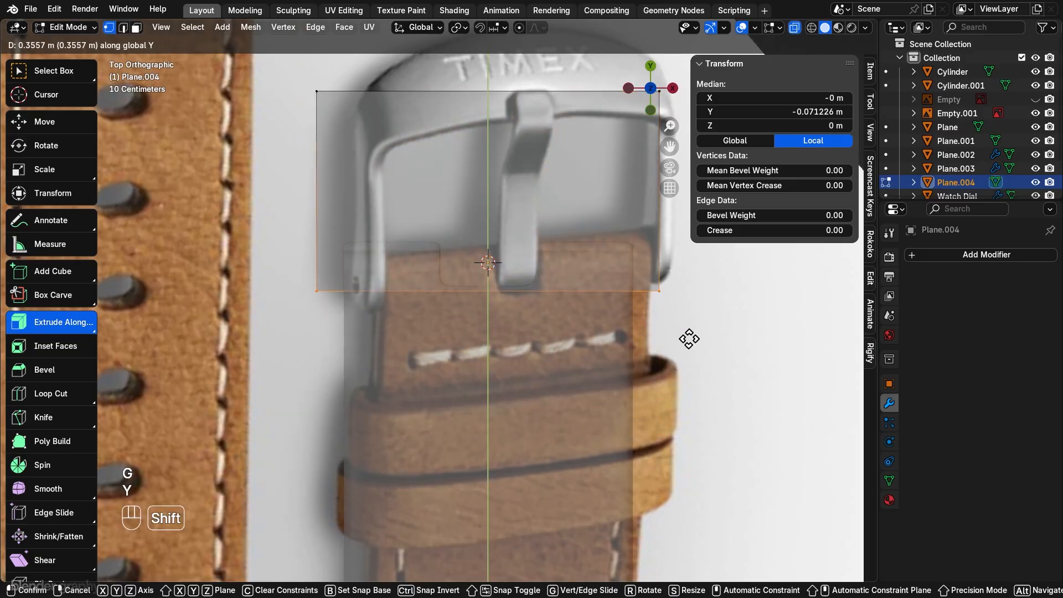
left_click(689, 340)
Step: Move the plane's outer edge about 0.155 m along global Y to the outer rim of the reference buckle
scroll(682, 331, "down", 1)
middle_click_drag(676, 321, 610, 434, "shift")
left_click_drag(273, 206, 674, 290)
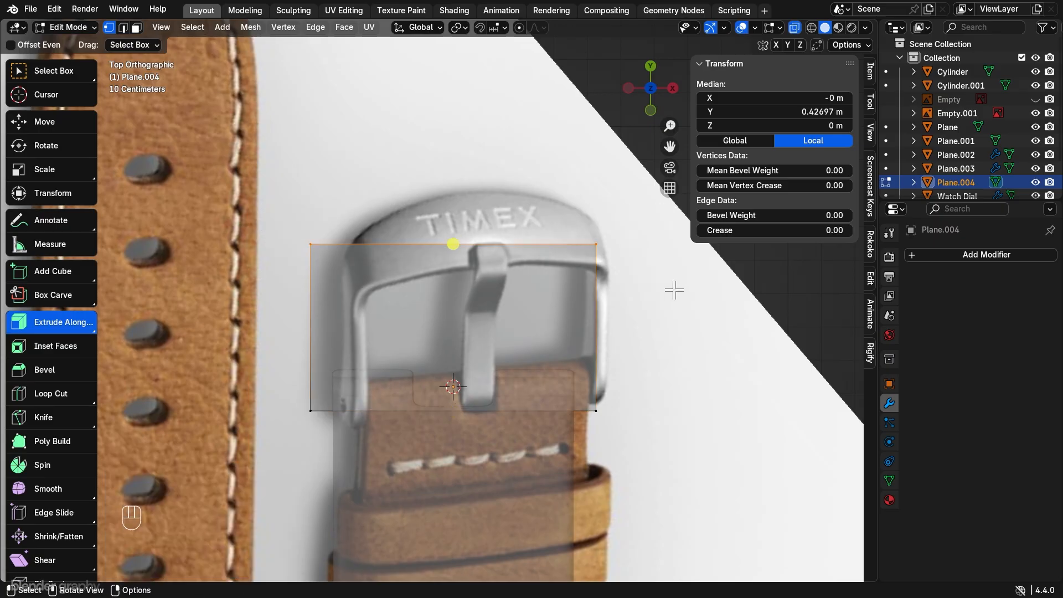
key("g")
key("y")
key("shift")
left_click(671, 216)
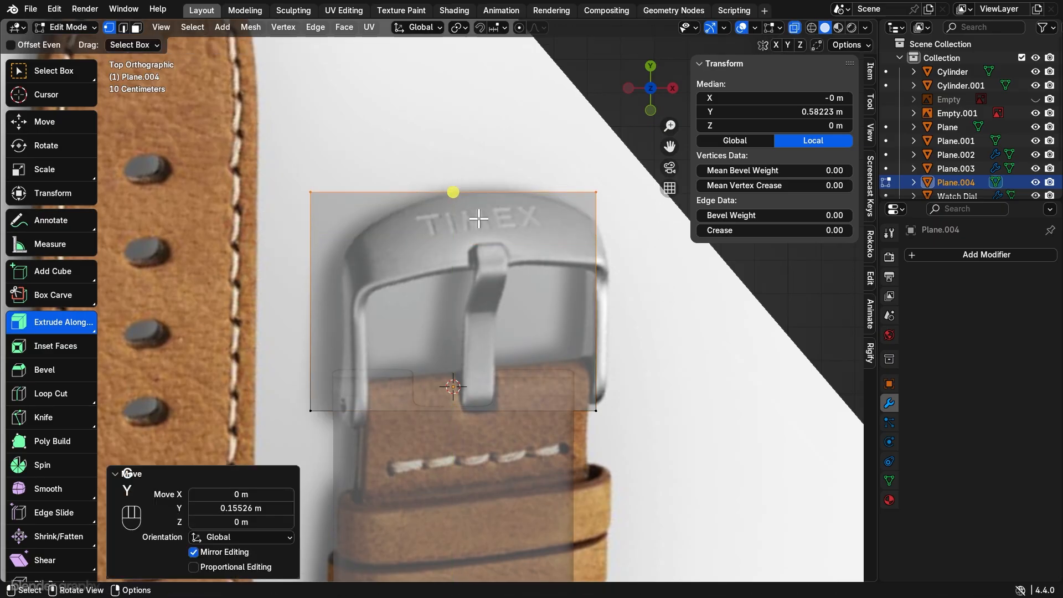
Step: Add two lengthwise loop cuts to the plane and spread them apart by a scale of about 2.596 along global X
key("ctrl+r")
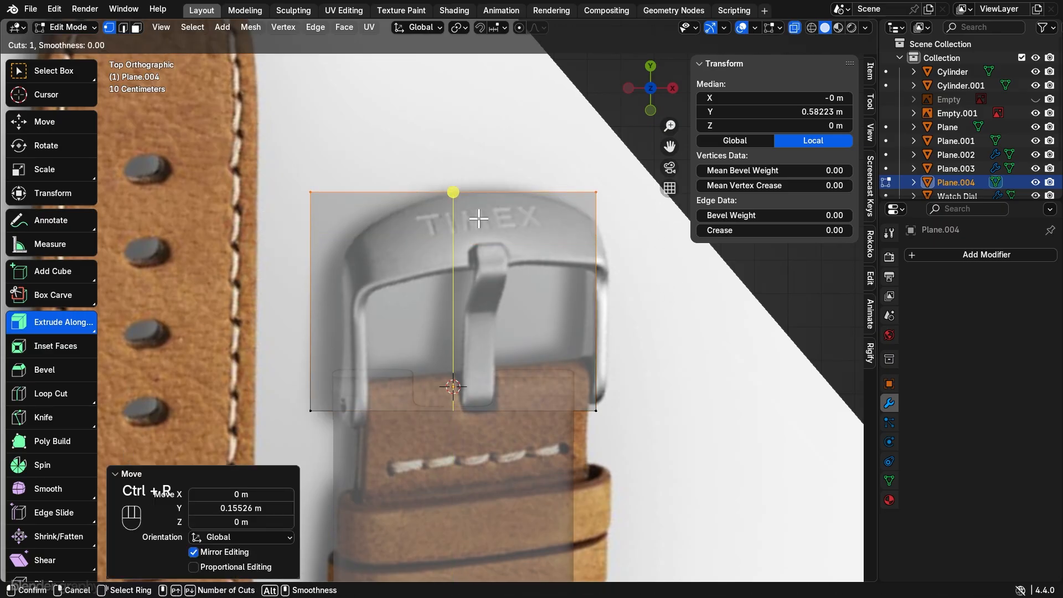
left_click(453, 191)
right_click(453, 191)
key("s")
key("x")
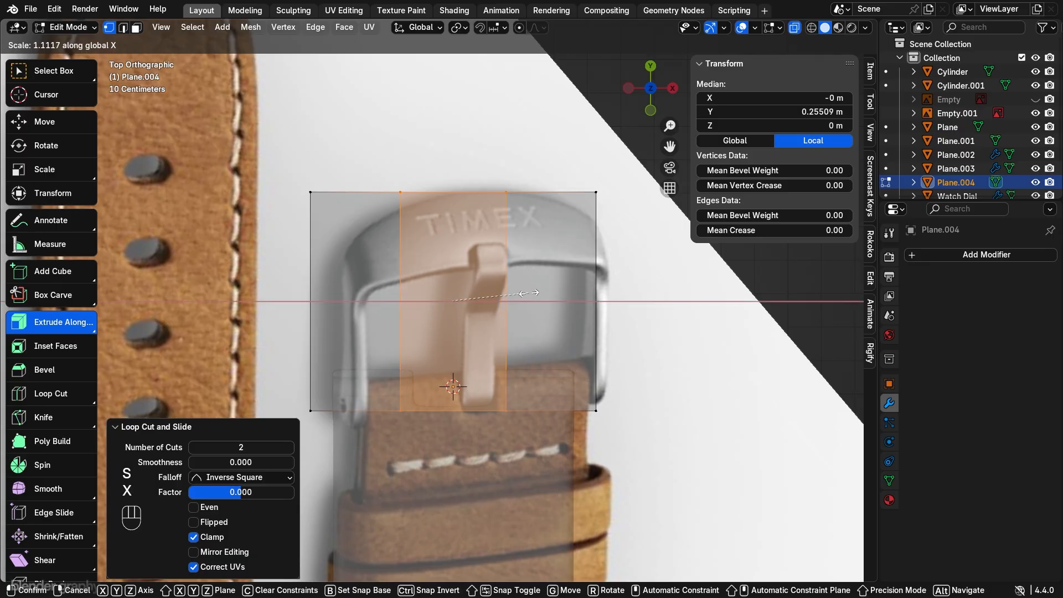
key("shift")
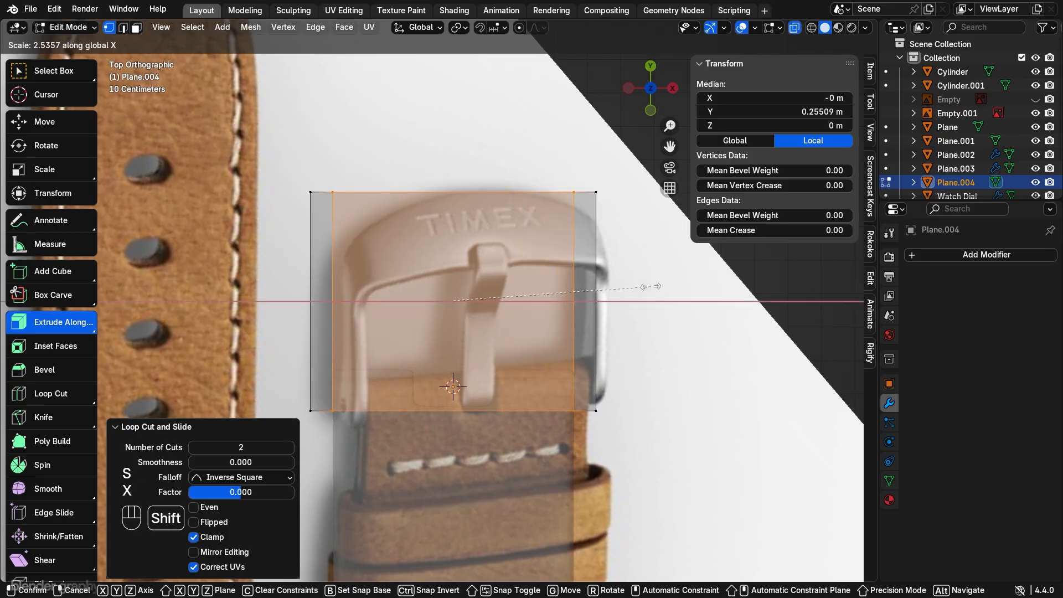
left_click(691, 294)
Step: Add a centred lengthwise loop cut and move the outer edge's side vertices about -0.086 m along global Y, leaving the middle one
key("ctrl+r")
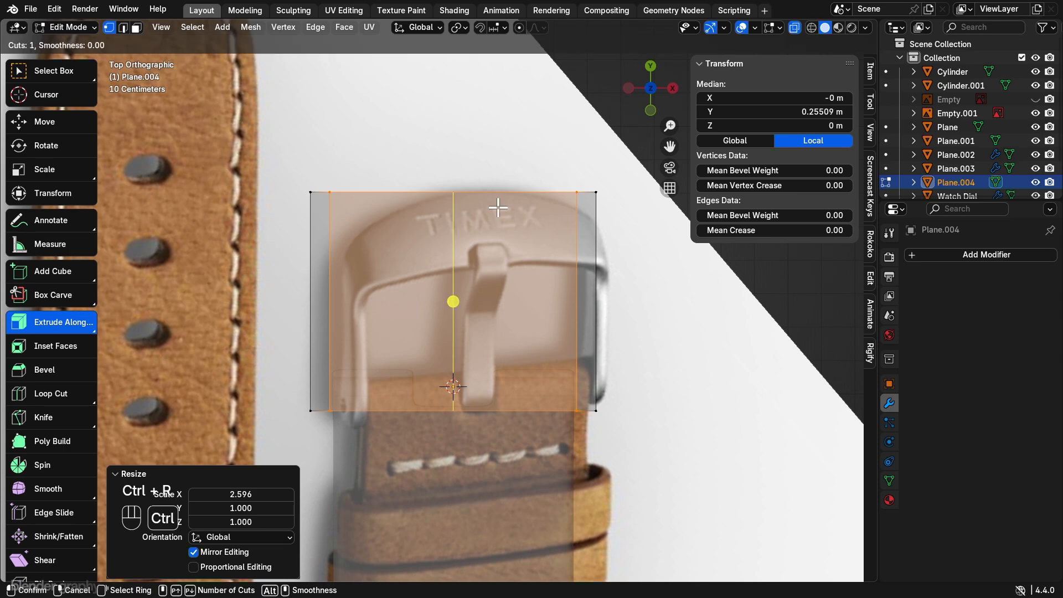
left_click(453, 303)
right_click(453, 302)
left_click(319, 191, "shift")
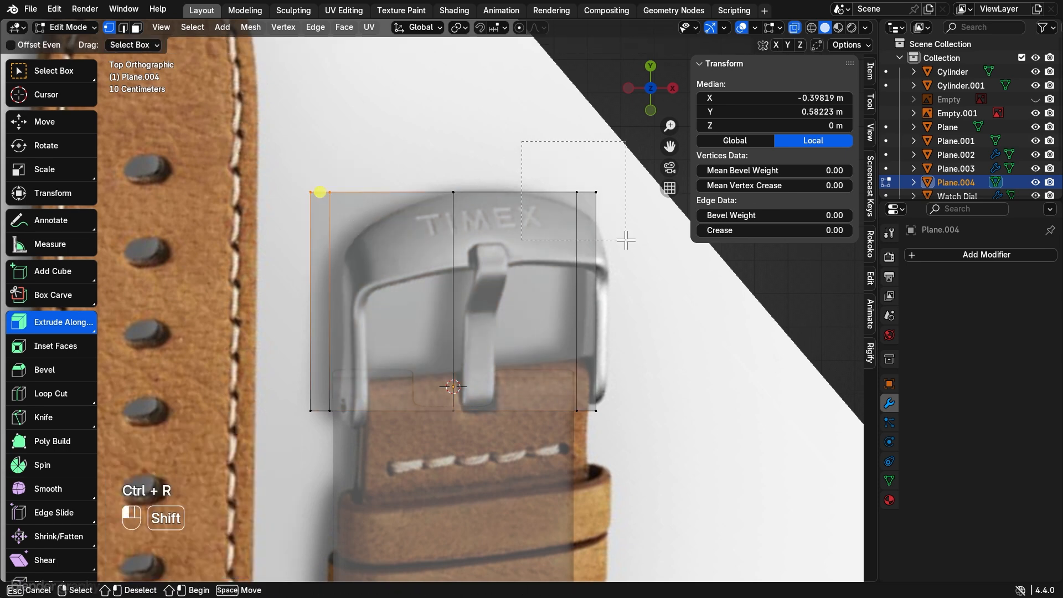
left_click(450, 191, "shift")
key("g")
key("y")
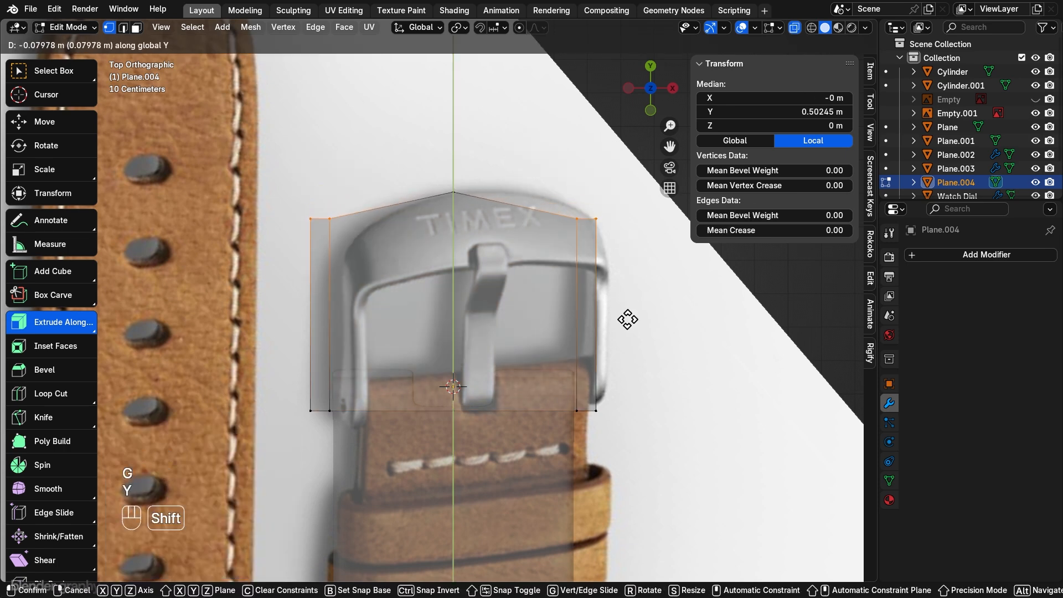
left_click(628, 336)
Step: Move the two outermost corner vertices of the buckle's outer edge about -0.021 m along global Y
left_click(595, 221)
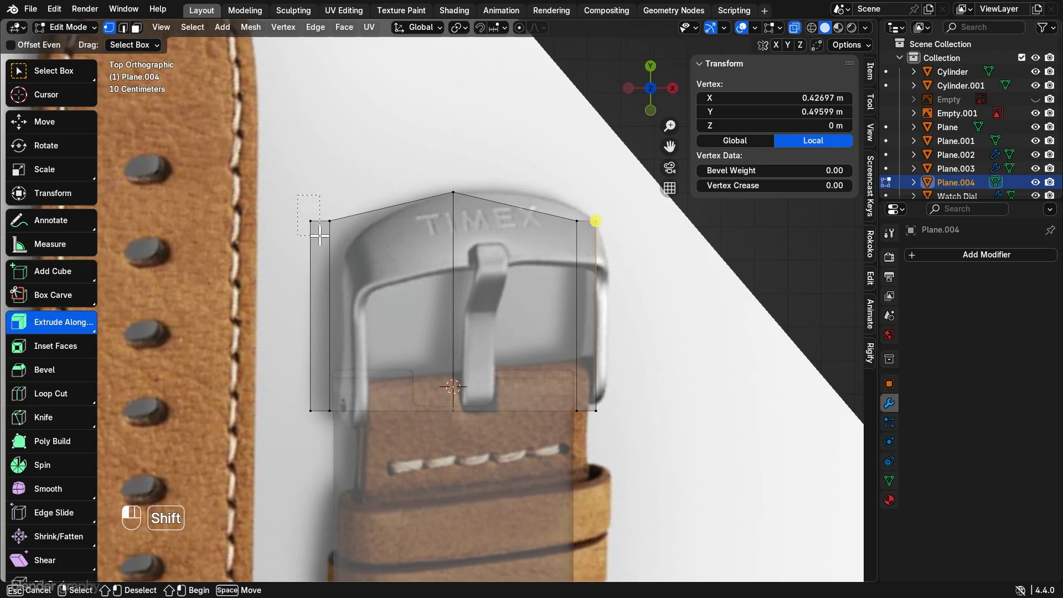
left_click(311, 221, "shift")
key("h")
key("ctrl+z")
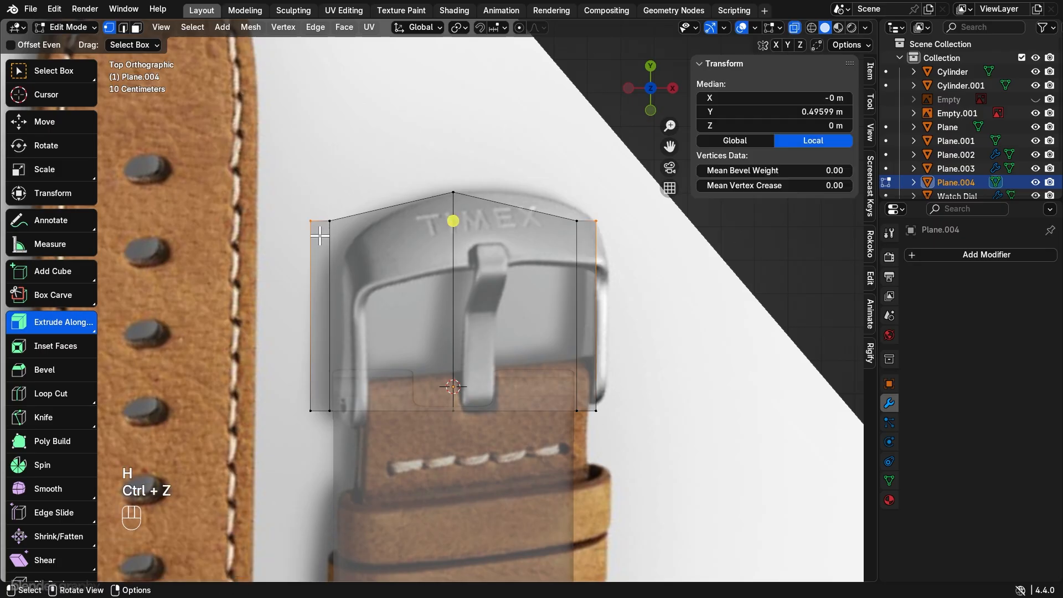
key("g")
key("y")
key("shift")
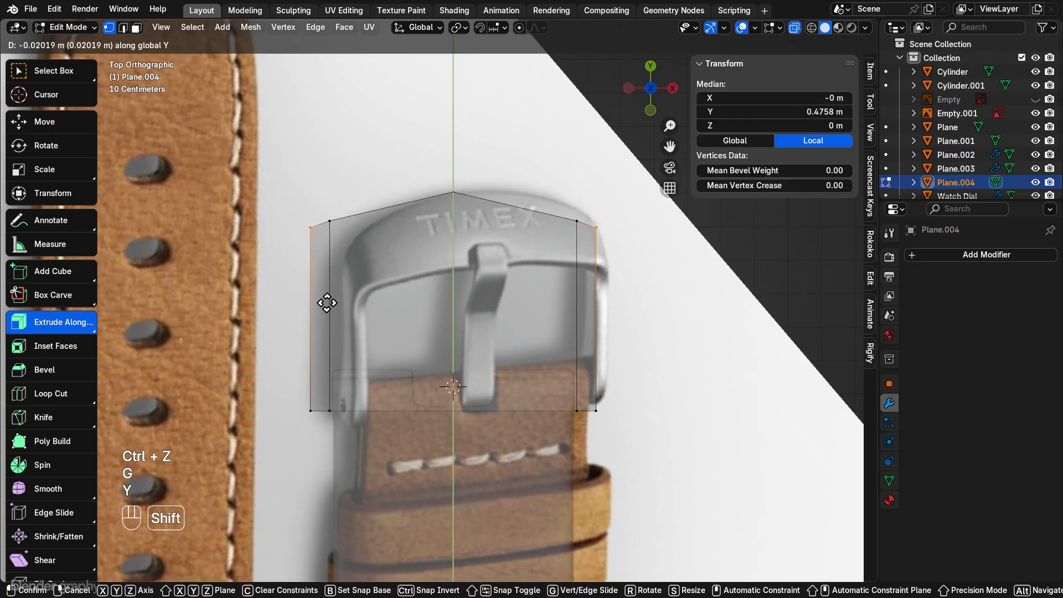
left_click(326, 305)
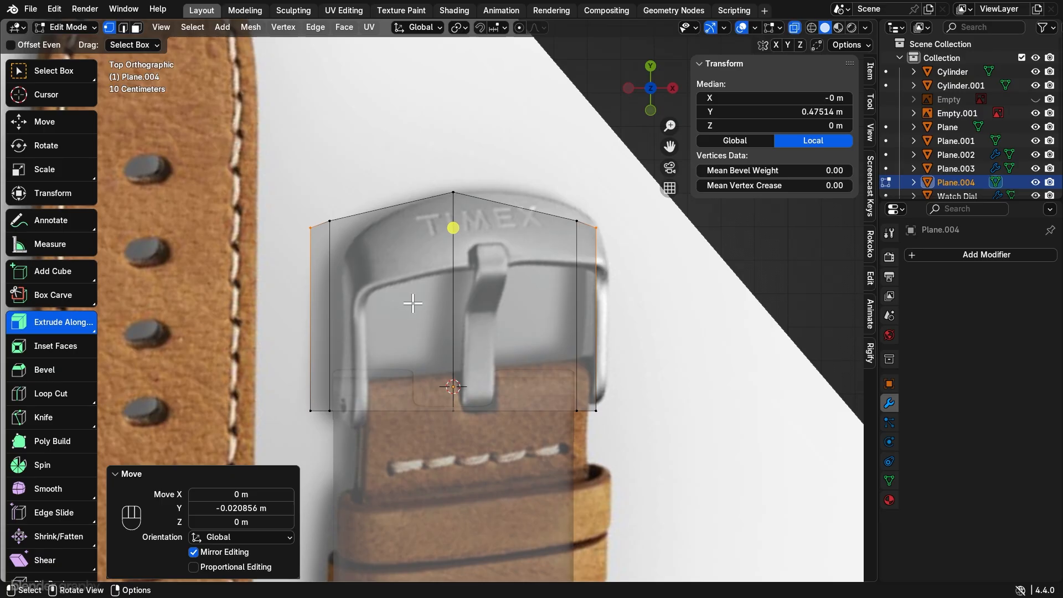
Step: Add a crosswise loop cut through the plane and slide it by a factor of about -0.391 to the reference buckle's inner rim
key("ctrl+r")
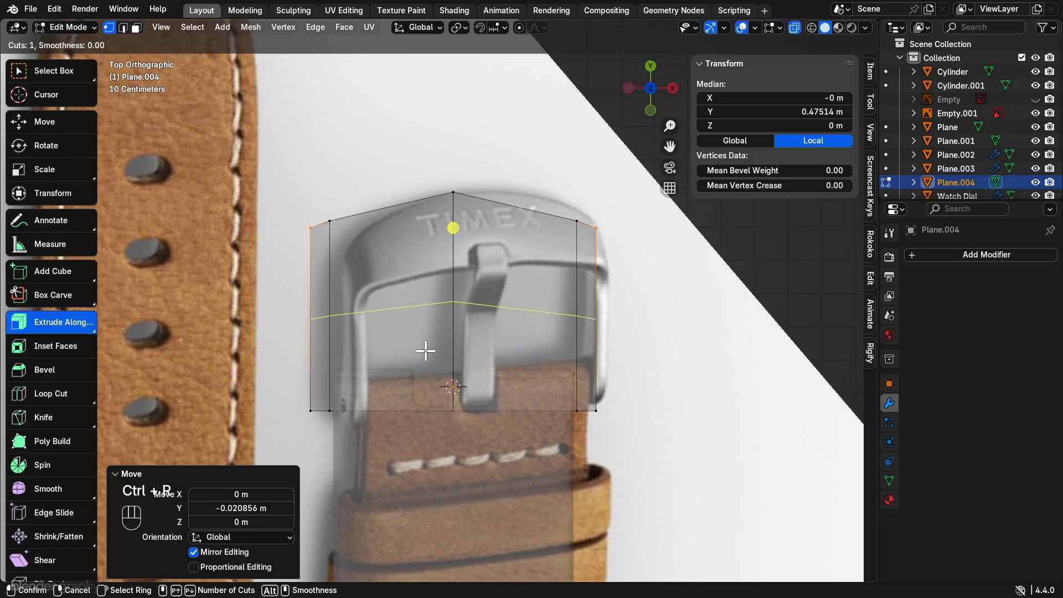
left_click(425, 351)
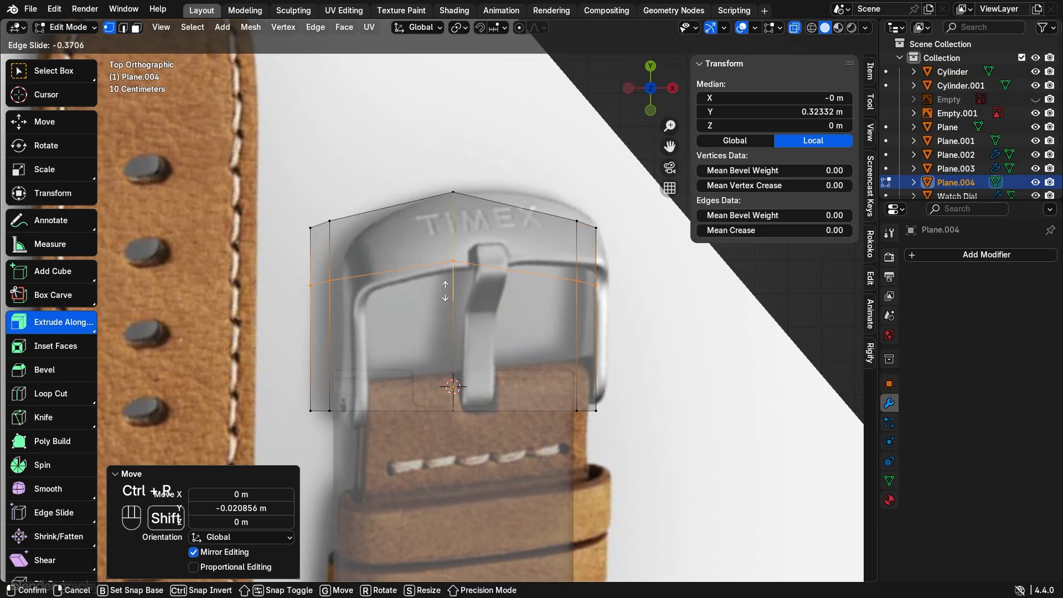
left_click(451, 271)
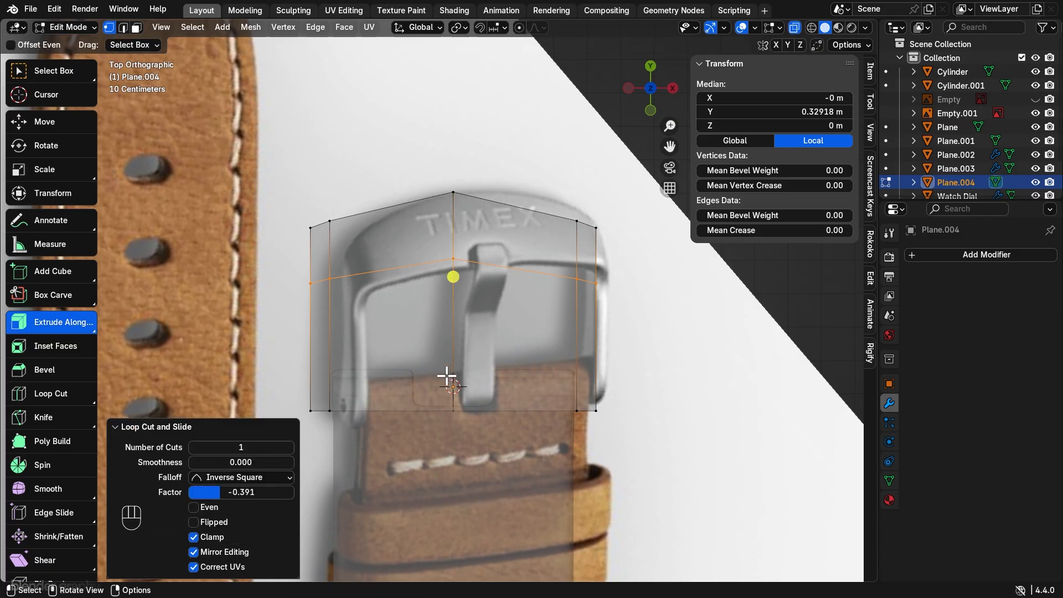
Step: Delete the strap-side centre vertex to open the buckle frame, and return to Object Mode with X-ray off
left_click(466, 412)
key("Delete")
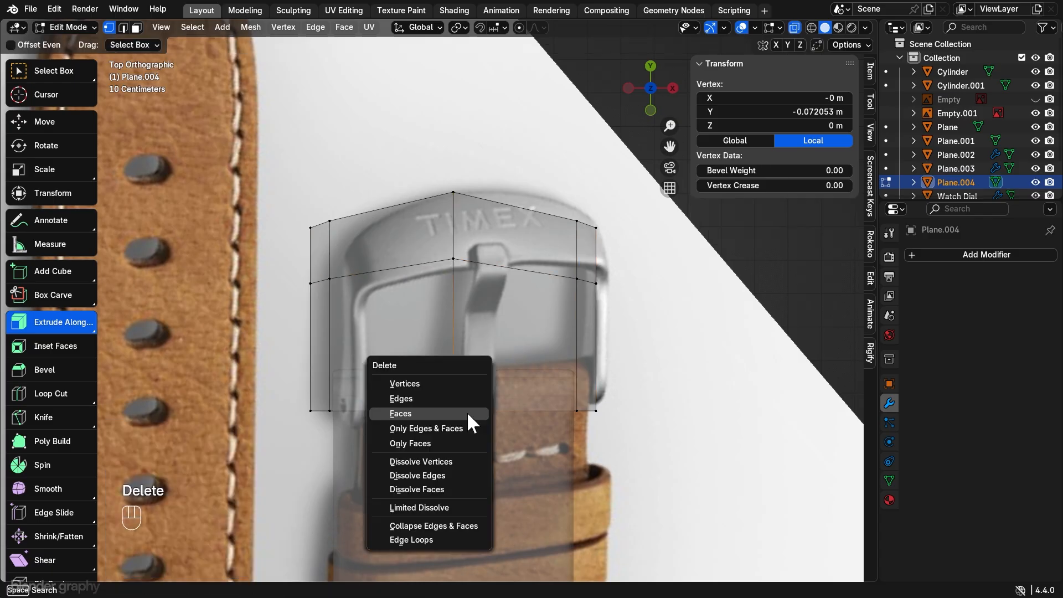
left_click(468, 383)
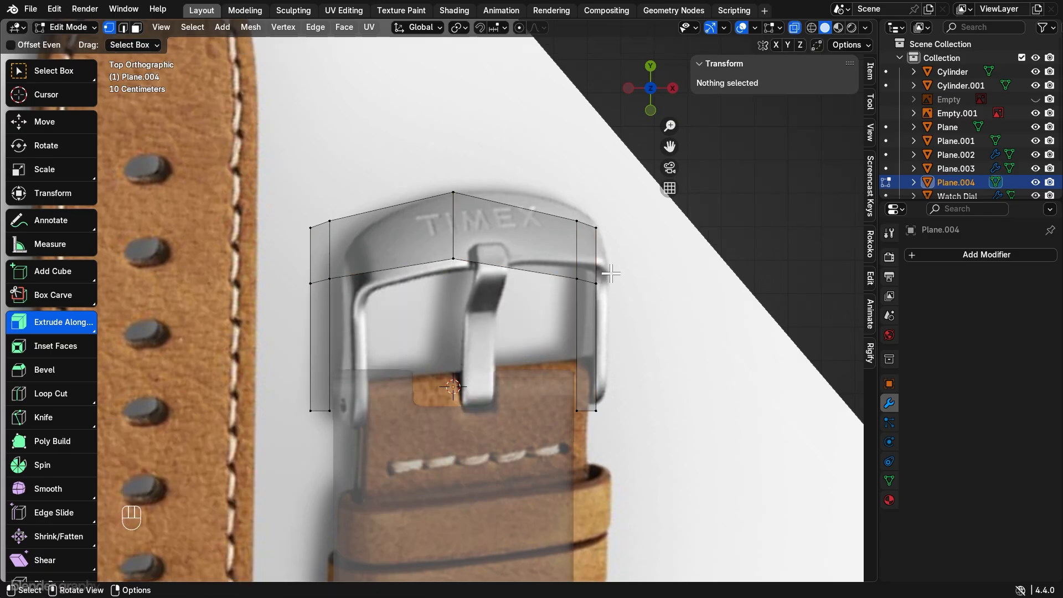
left_click(593, 271)
key("Tab")
middle_click_drag(595, 299, 487, 266)
left_click(793, 27)
middle_click_drag(636, 194, 566, 301)
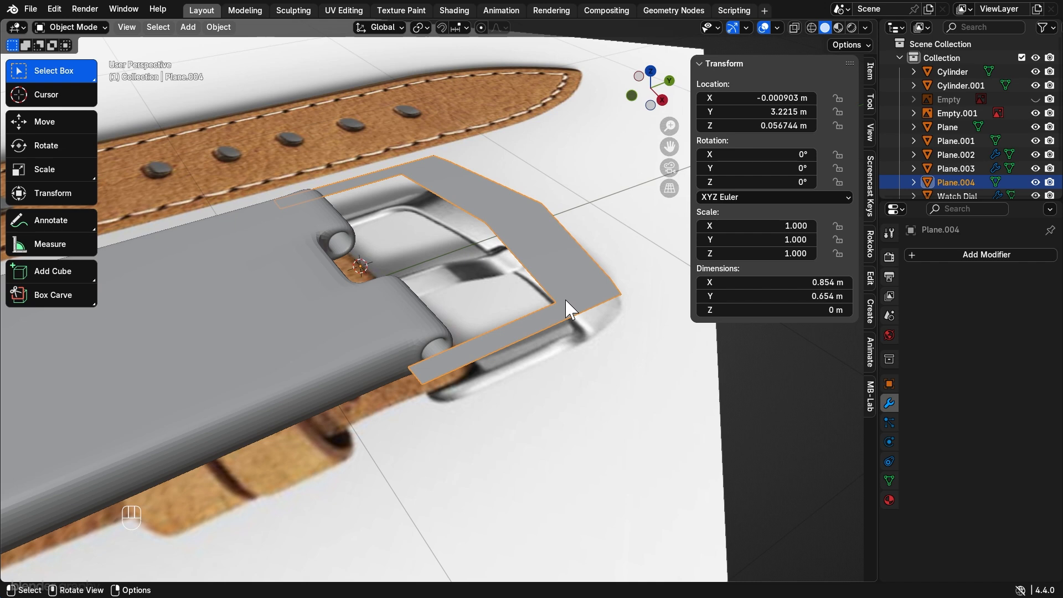
Step: Add a Subdivision Surface modifier to the buckle plane and set its viewport level to 2
left_click(945, 253)
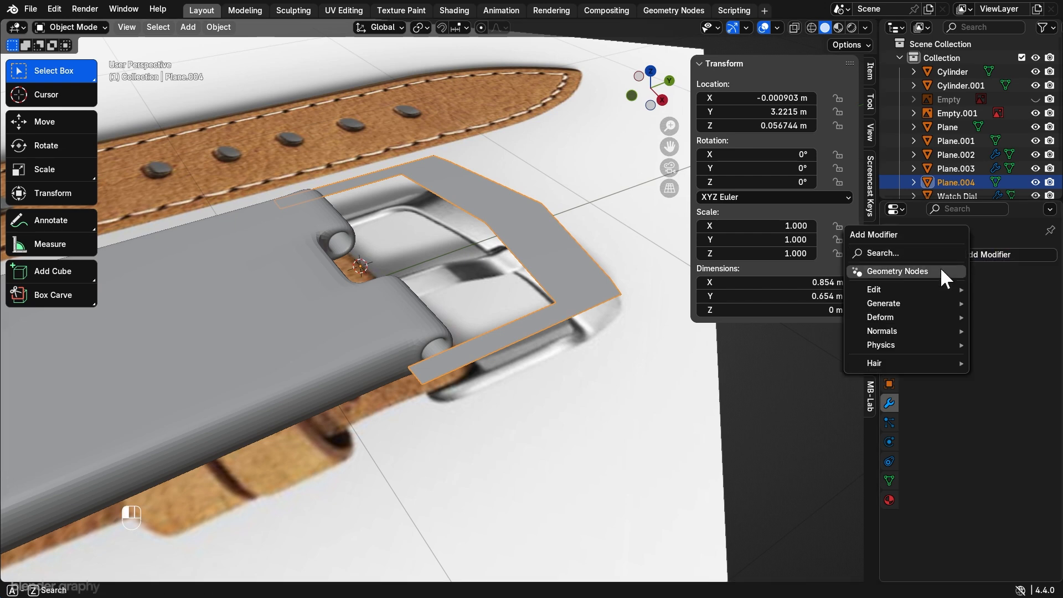
left_click(909, 253)
type("S")
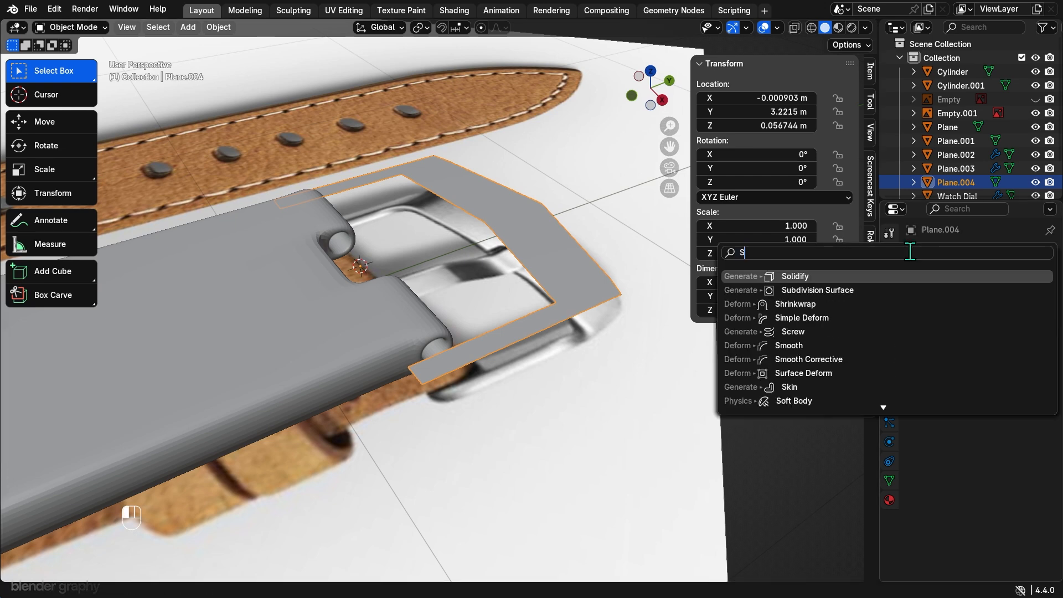
type("UB")
left_click(883, 276)
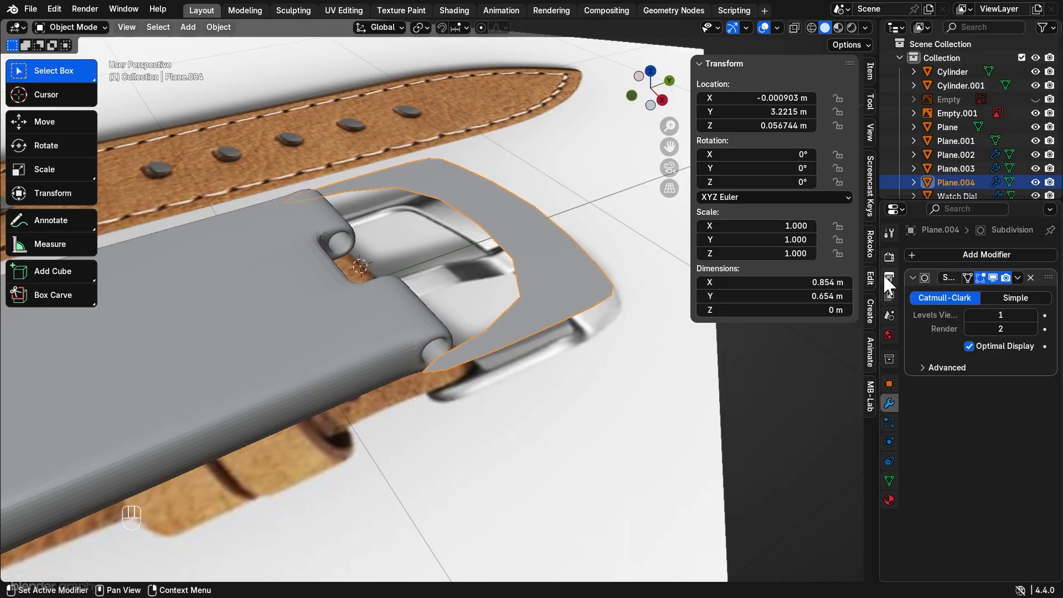
middle_click_drag(620, 315, 609, 343)
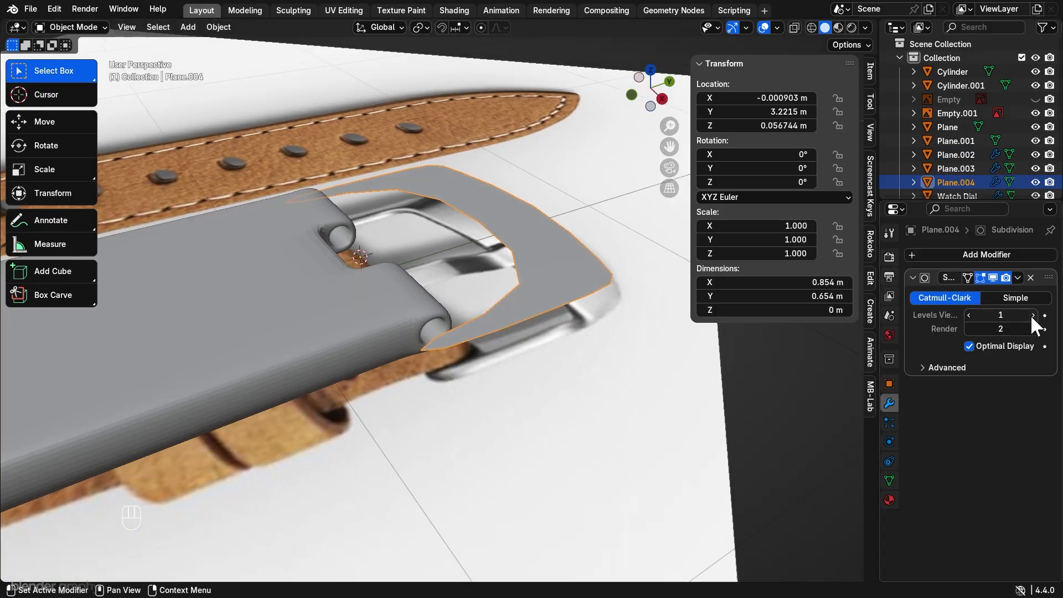
scroll(523, 320, "up", 2)
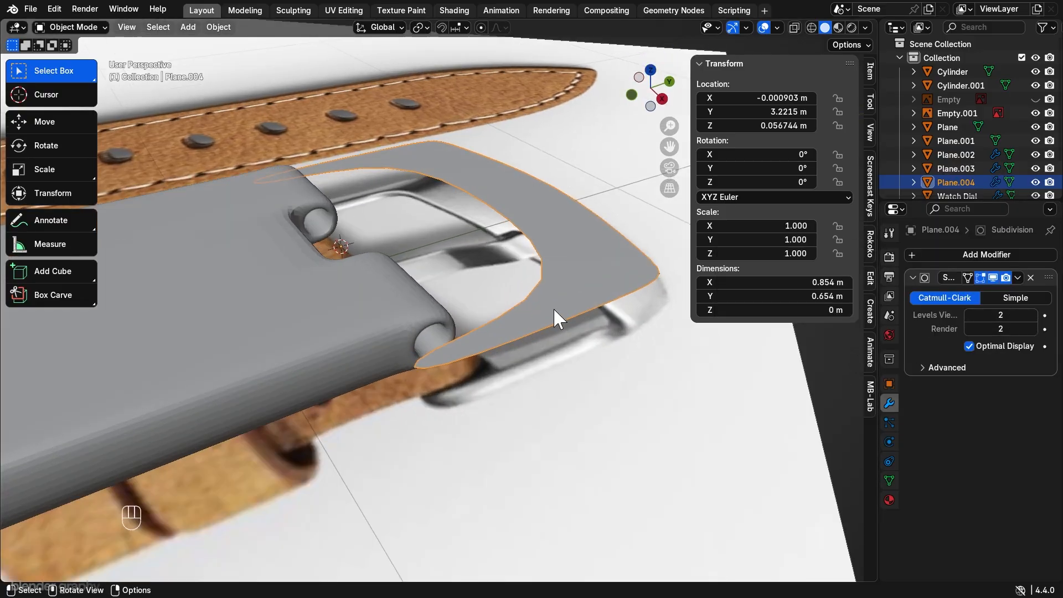
Step: Extrude the whole buckle frame about 0.062 m upward in Edit Mode
middle_click_drag(554, 310, 539, 330)
key("Tab")
key("a")
scroll(534, 343, "up", 4)
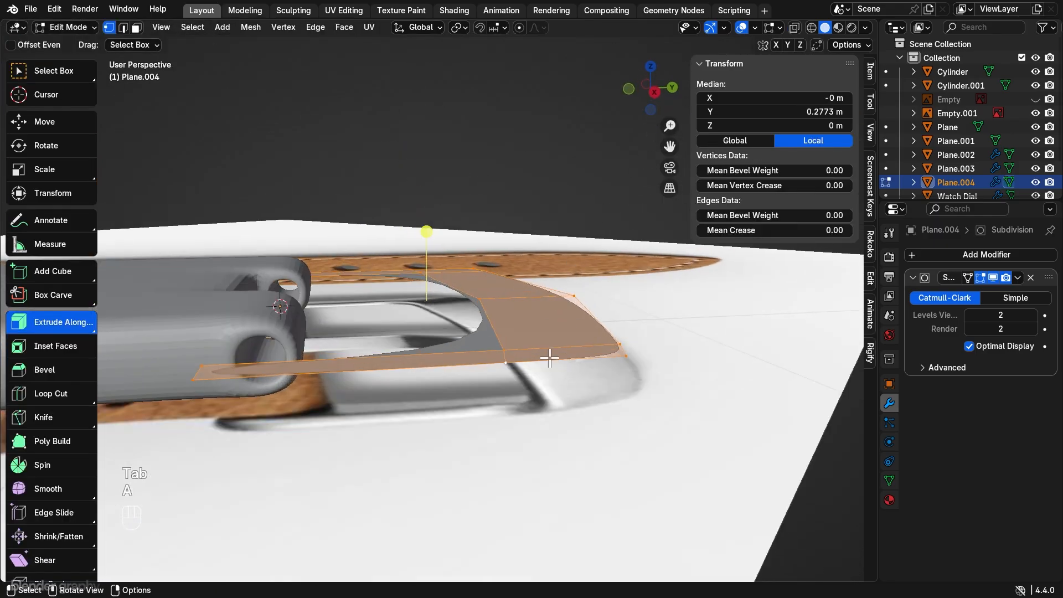
left_click(654, 92)
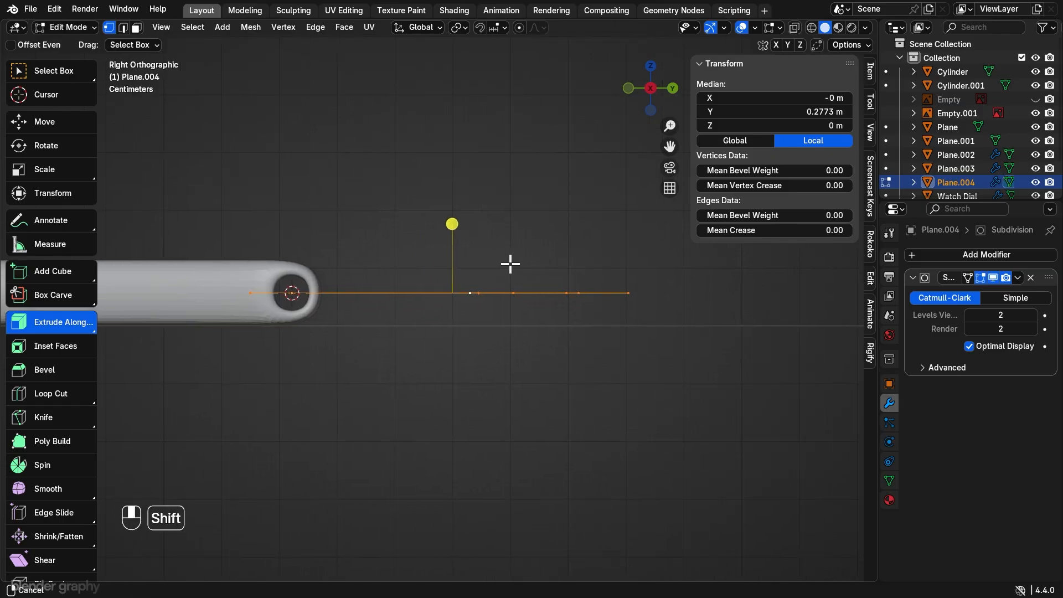
key("e")
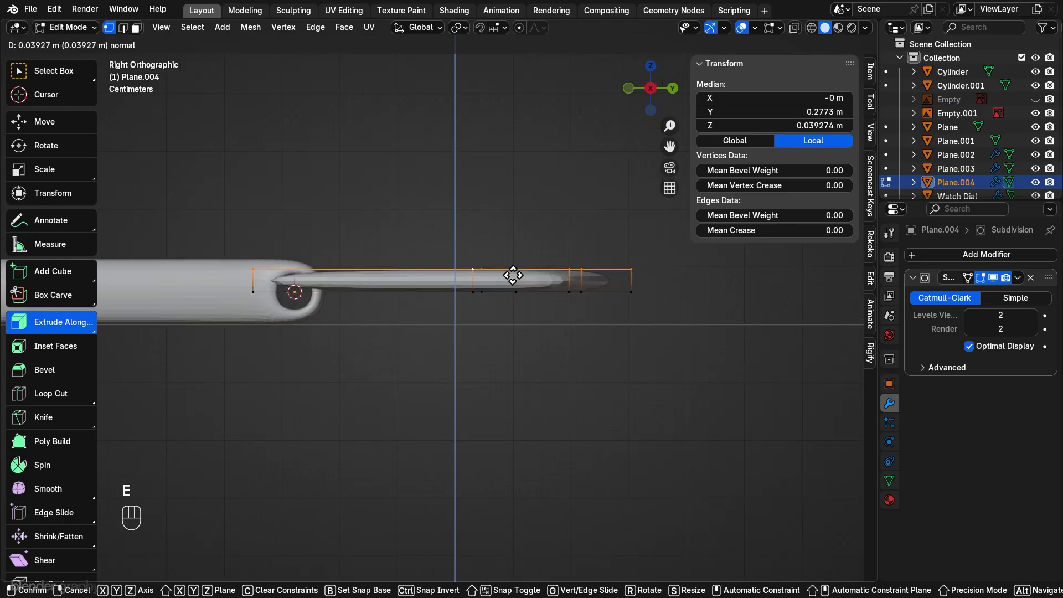
right_click(517, 204)
Step: Move the entire buckle mesh about -0.030 m along global Z to centre it on the strap's rod hole
key("a")
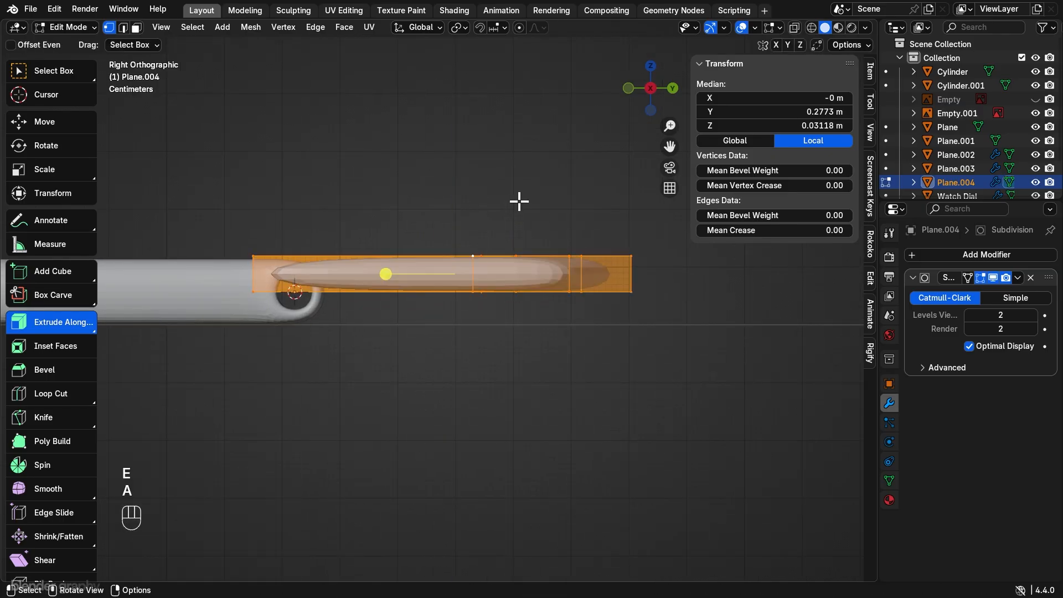
key("g")
key("z")
key("shift")
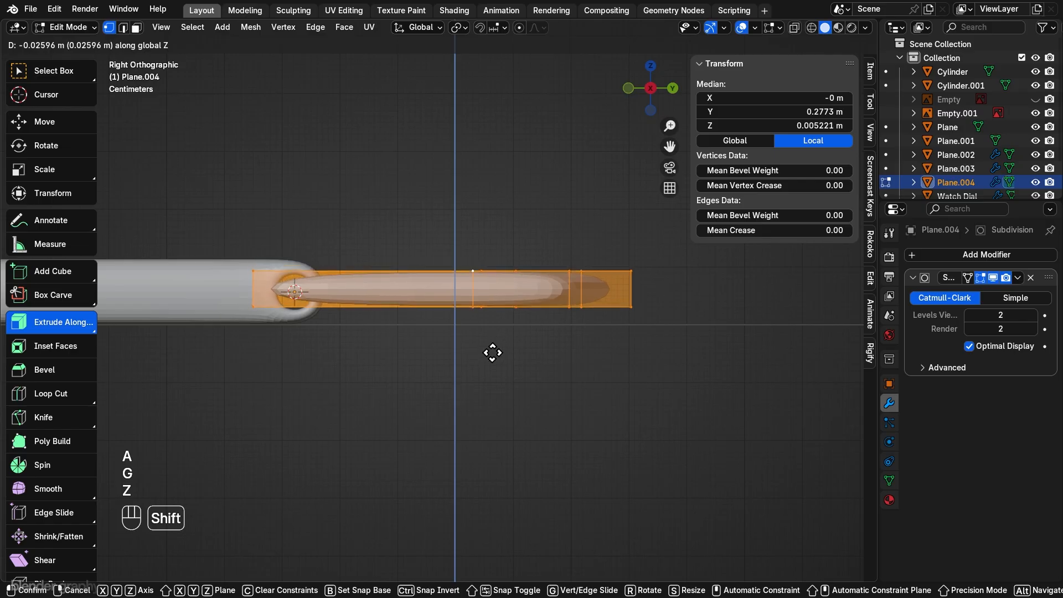
left_click(485, 373)
middle_click_drag(481, 301, 409, 342)
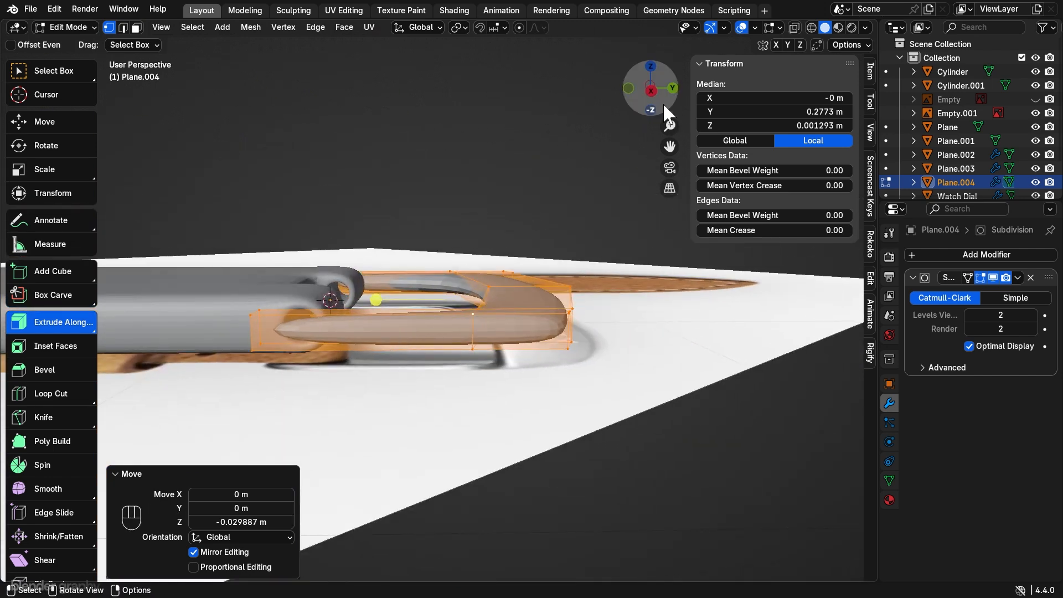
Step: Select the front bar's outer-edge vertices with X-ray on and move them about -0.060 m along global Z
left_click(651, 89)
left_click(794, 27)
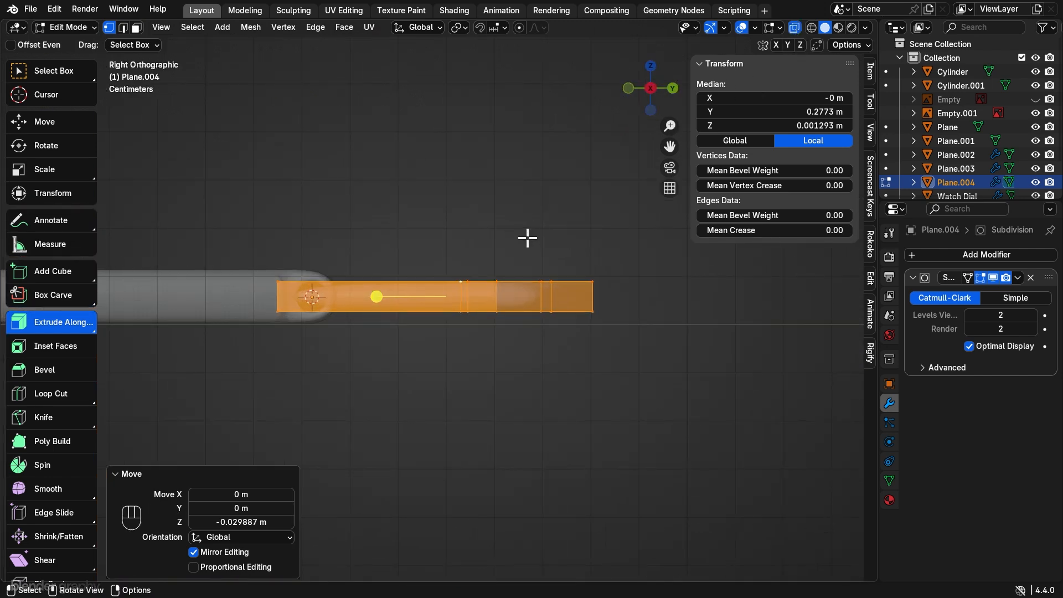
left_click_drag(527, 238, 619, 363)
key("g")
key("z")
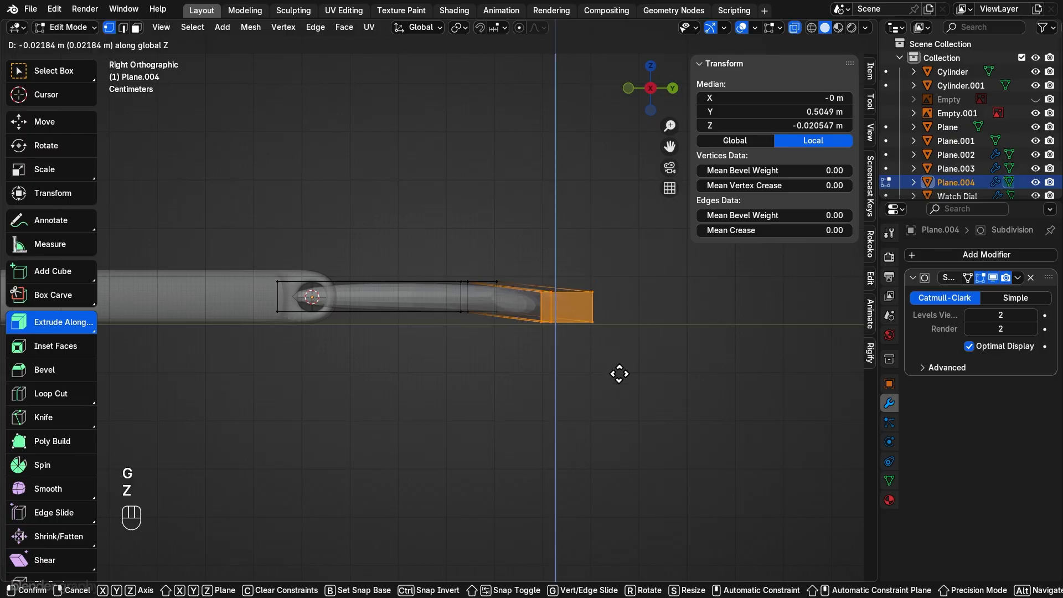
left_click(532, 527)
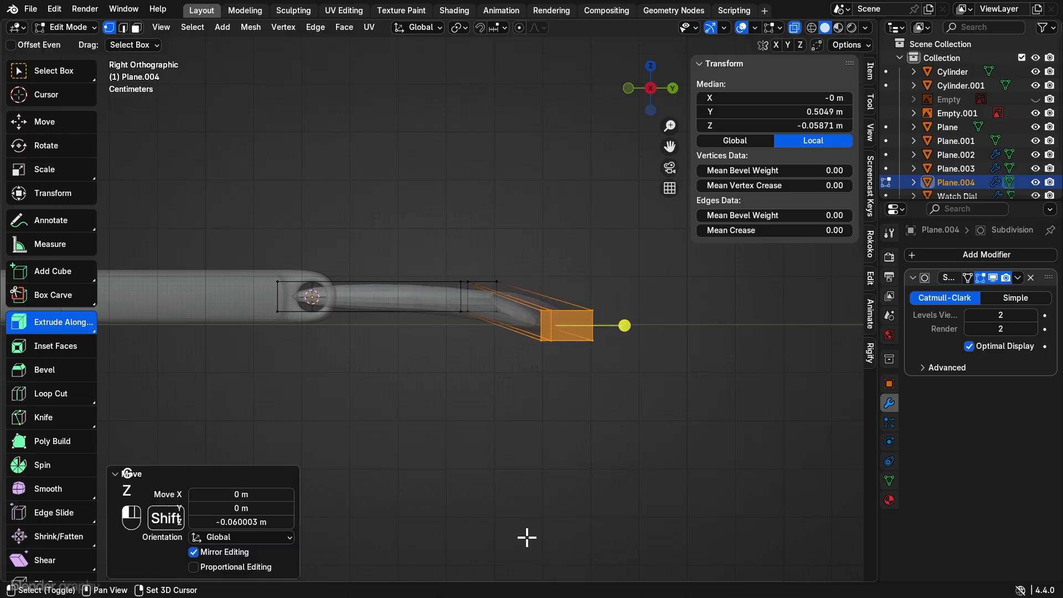
Step: Raise the vertices at the inner rim of the front bar along global Z to form the buckle's bend
left_click_drag(427, 229, 511, 349)
key("g")
key("z")
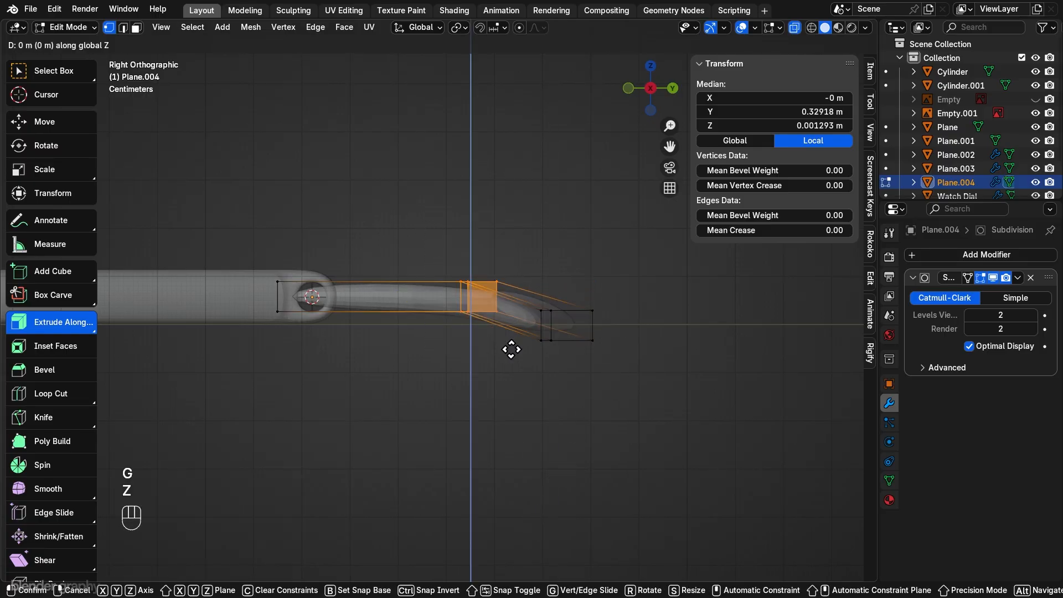
left_click(523, 223)
key("Tab")
scroll(497, 246, "down", 2)
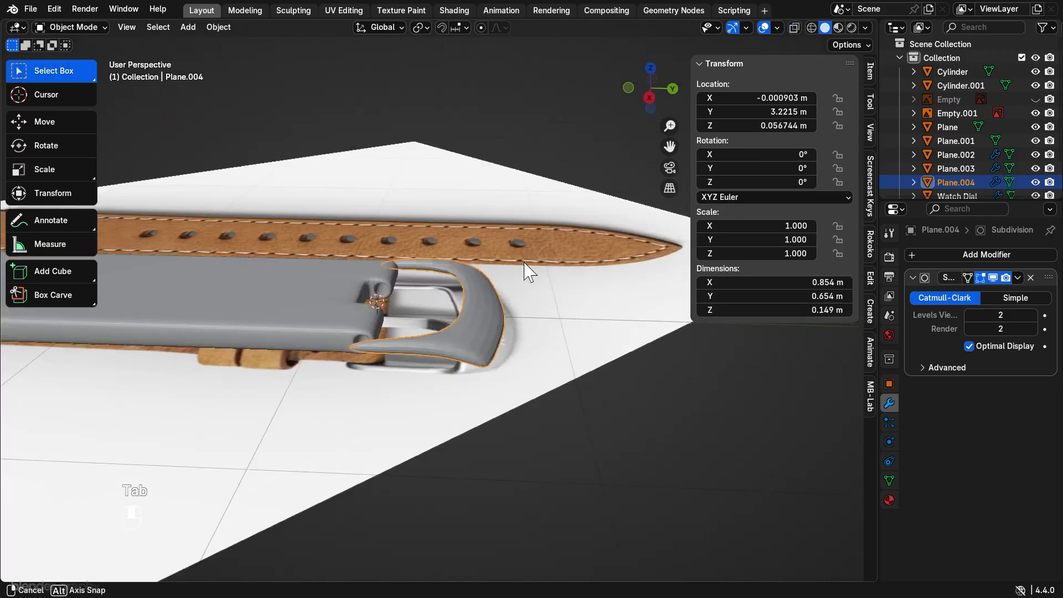
Step: Add a crosswise loop cut to each side arm and slide both by a factor of -0.900 to the front-bar corners
middle_click_drag(522, 268, 477, 414)
scroll(481, 308, "up", 2)
key("Tab")
key("ctrl+r")
left_click(476, 414)
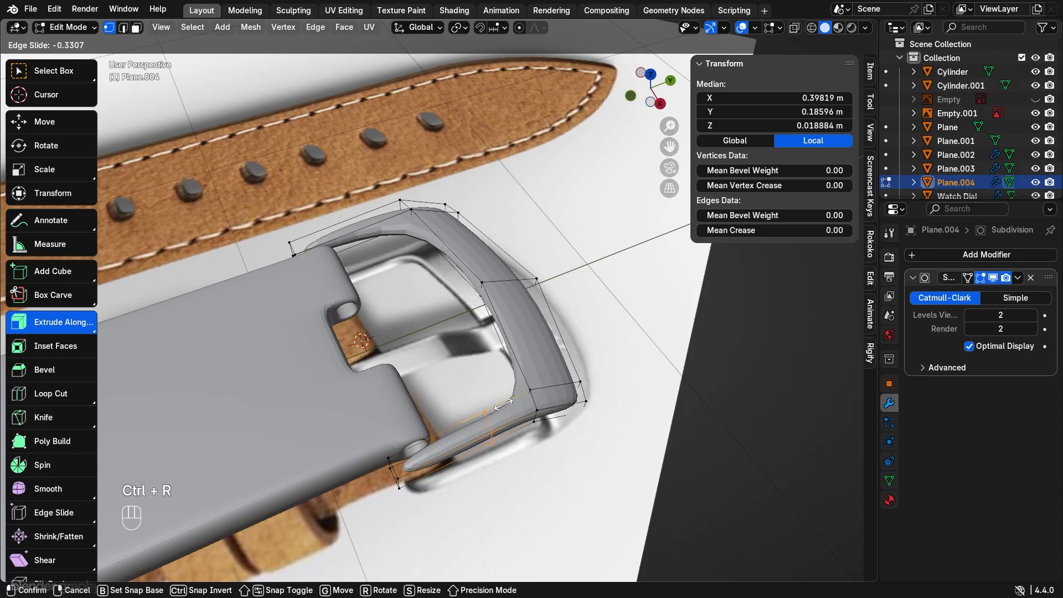
left_click(531, 374)
key("ctrl+r")
left_click(397, 234)
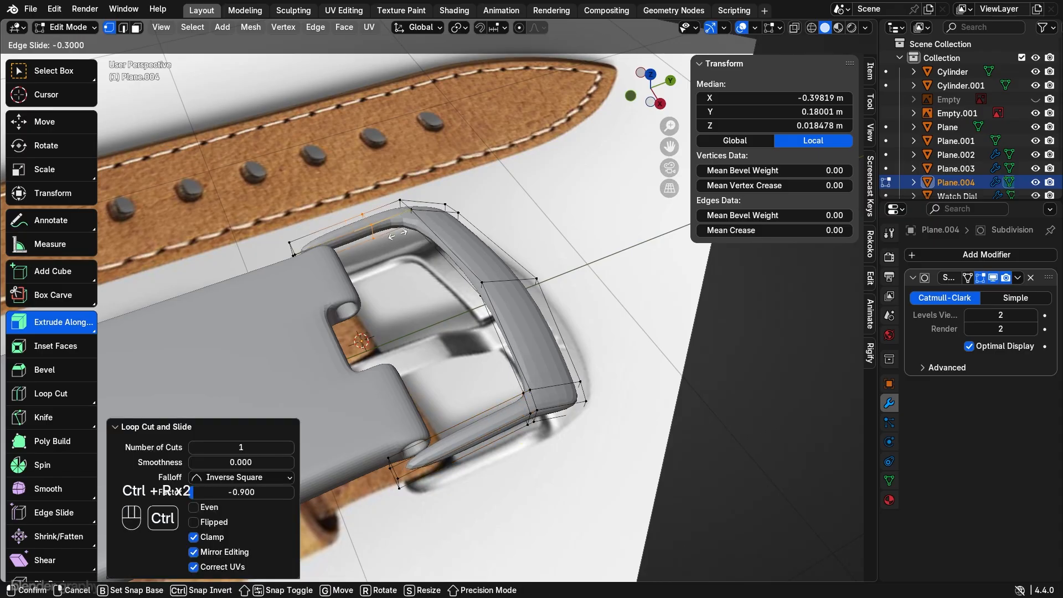
left_click(424, 232)
Step: Add another loop cut near each arm's strap end, sliding them by factors of 0.600 and -0.600
left_click(352, 225)
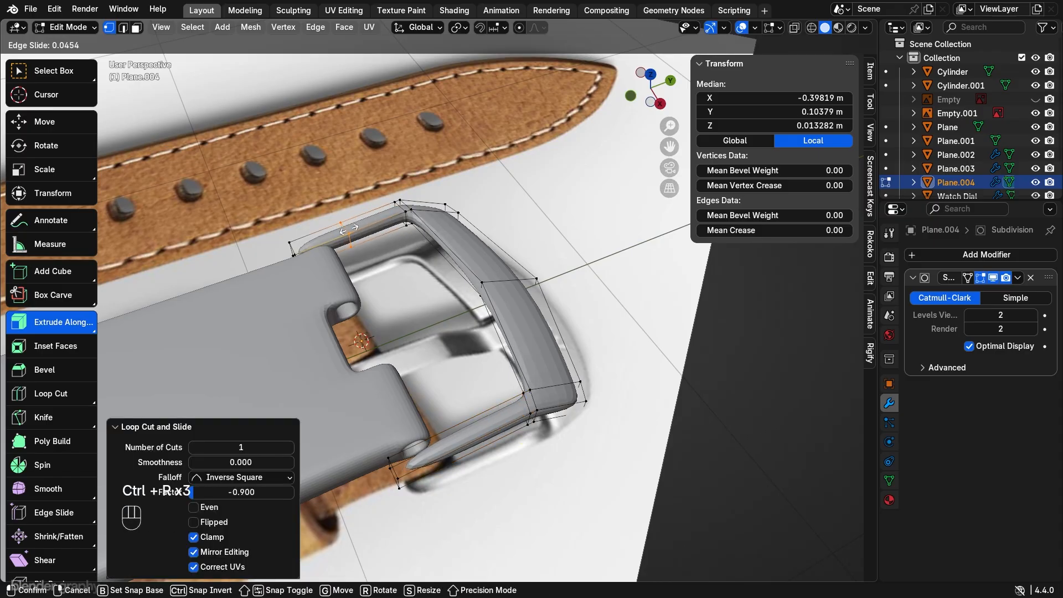
left_click(325, 253)
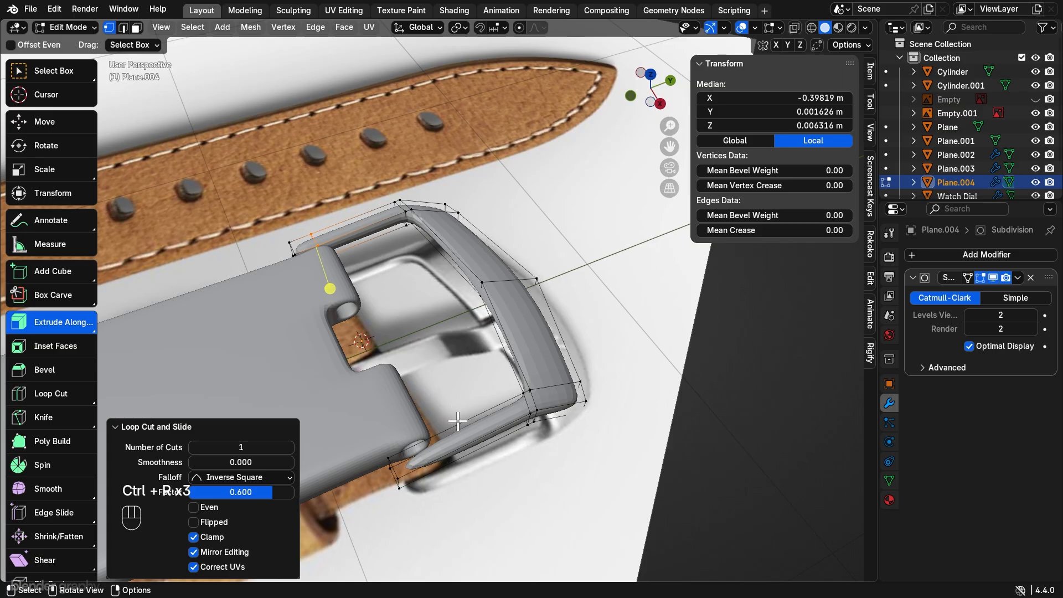
key("ctrl+r")
left_click(455, 446)
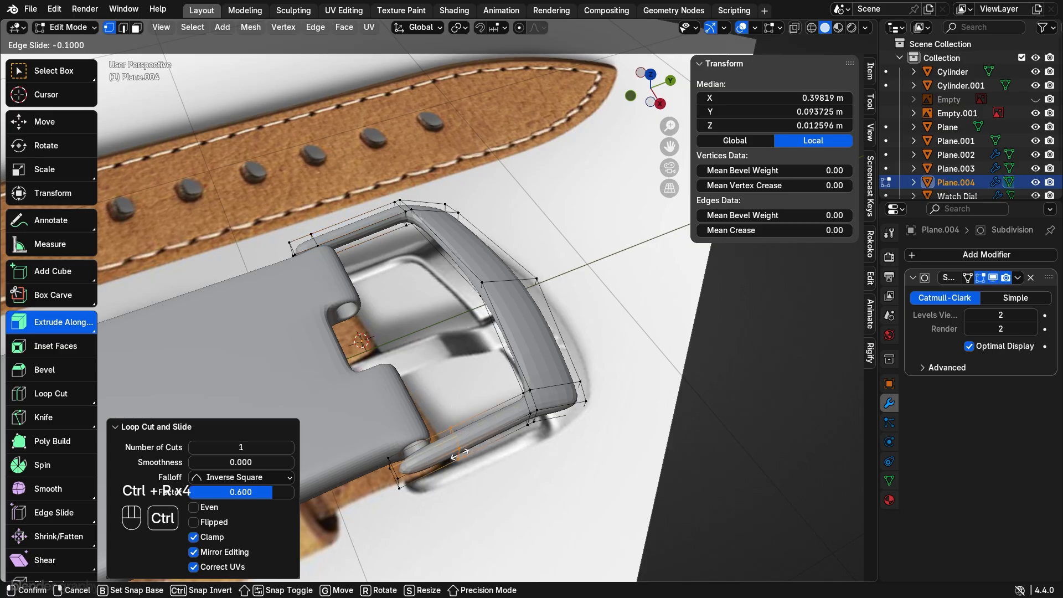
left_click(432, 477)
Step: Add a loop cut to each half of the front bar, sliding them towards the corners by factors of -0.700 and 0.600
middle_click_drag(426, 484, 420, 367)
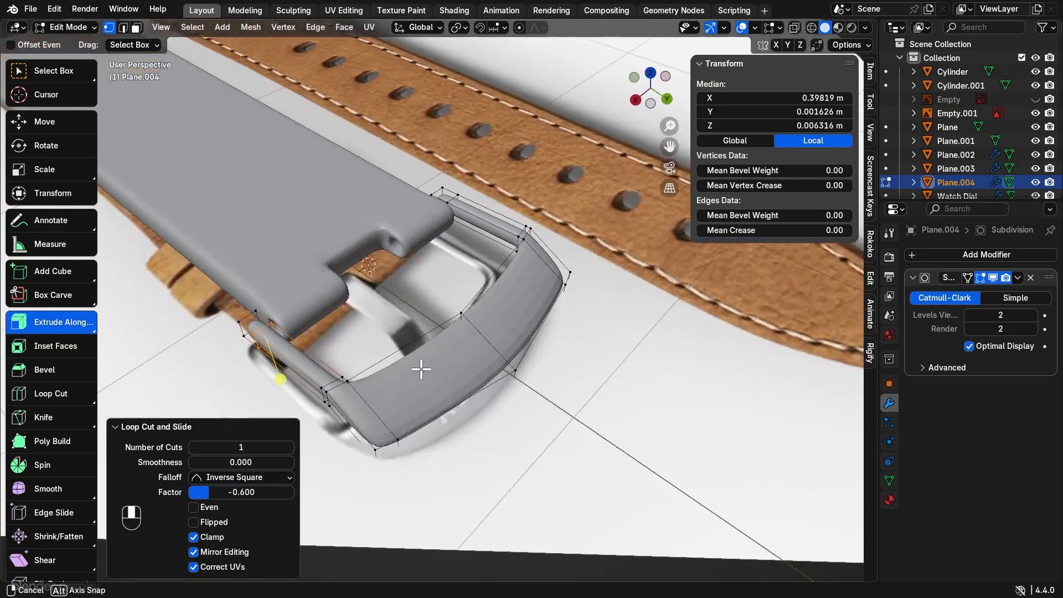
key("ctrl+r")
left_click(421, 369)
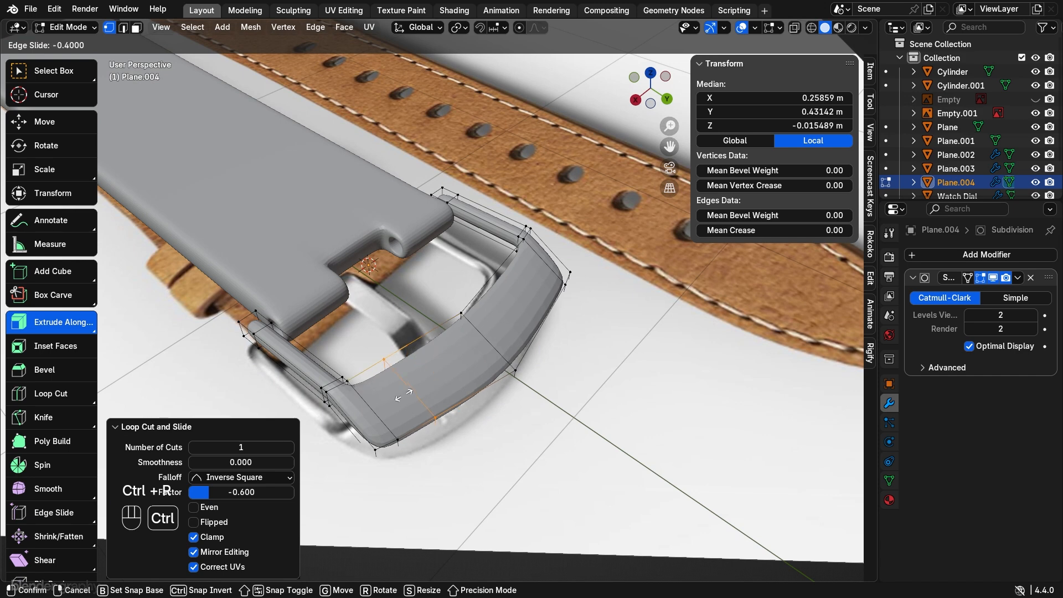
left_click(392, 409)
key("ctrl+r")
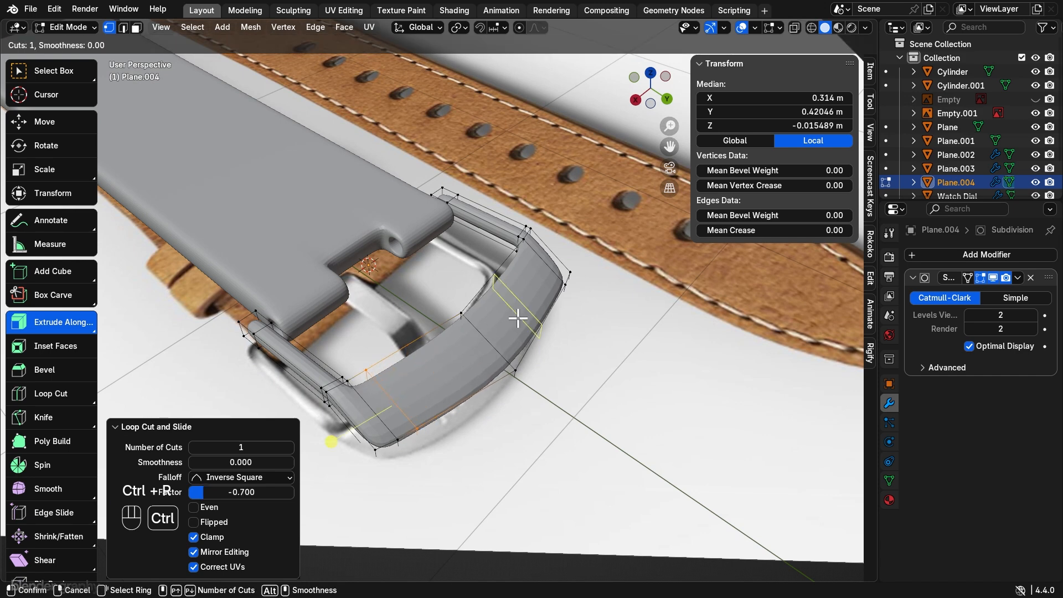
left_click(518, 317)
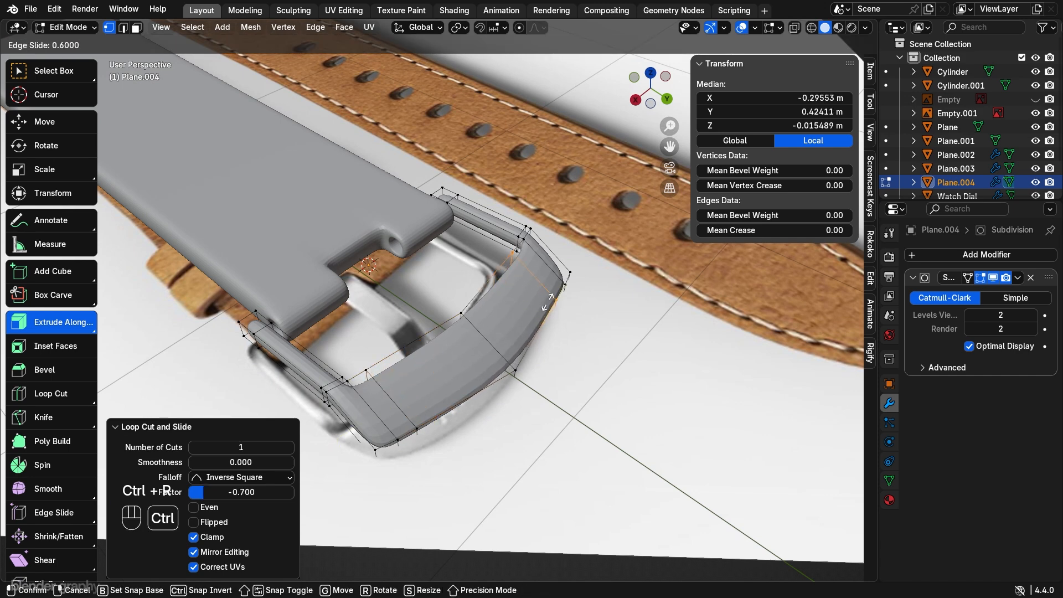
left_click(547, 302)
key("Tab")
middle_click_drag(548, 302, 534, 270)
key("Tab")
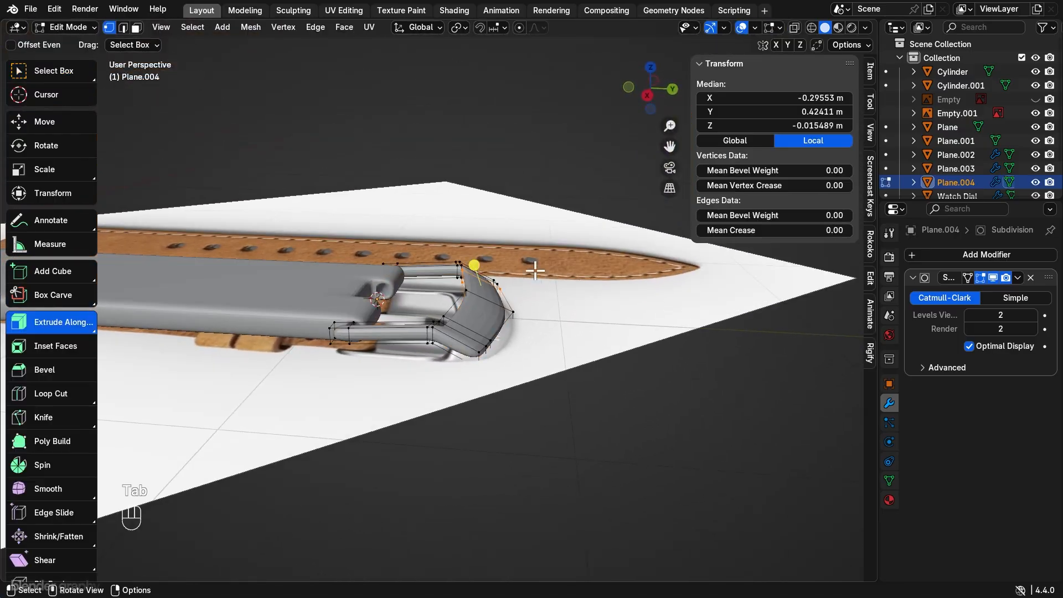
key("Tab")
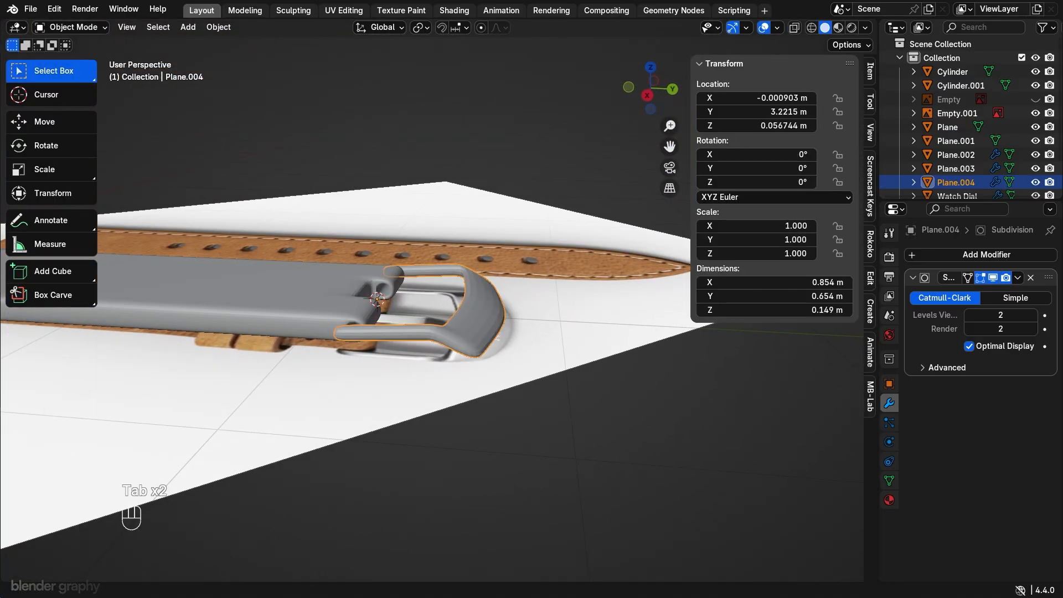
Step: Select the bend's underside vertices through the mesh in right side view and move them about -0.029 m along global Z
middle_click_drag(484, 320, 514, 335)
left_click(648, 99)
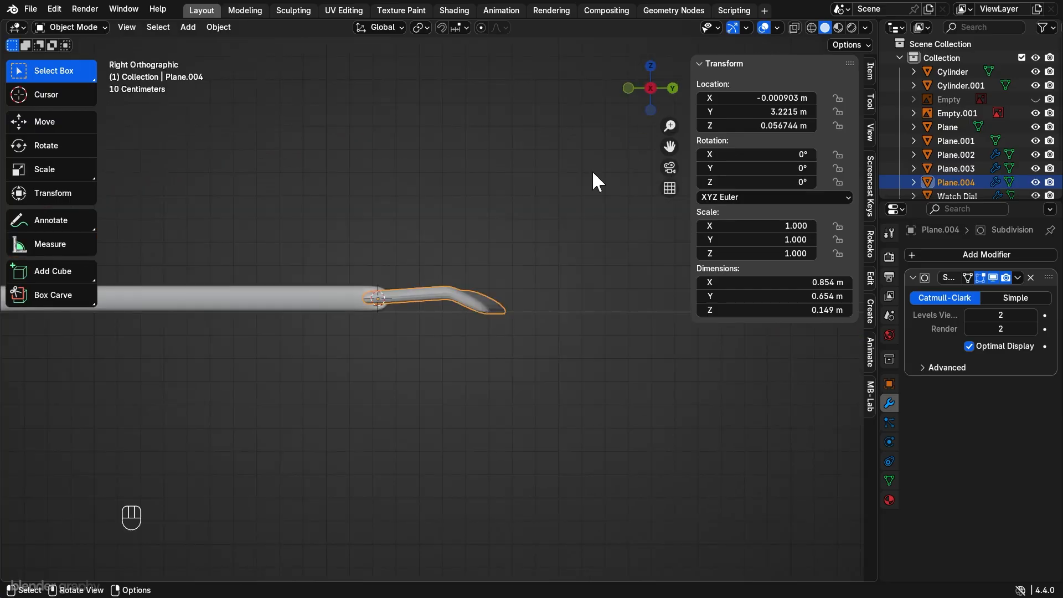
key("Tab")
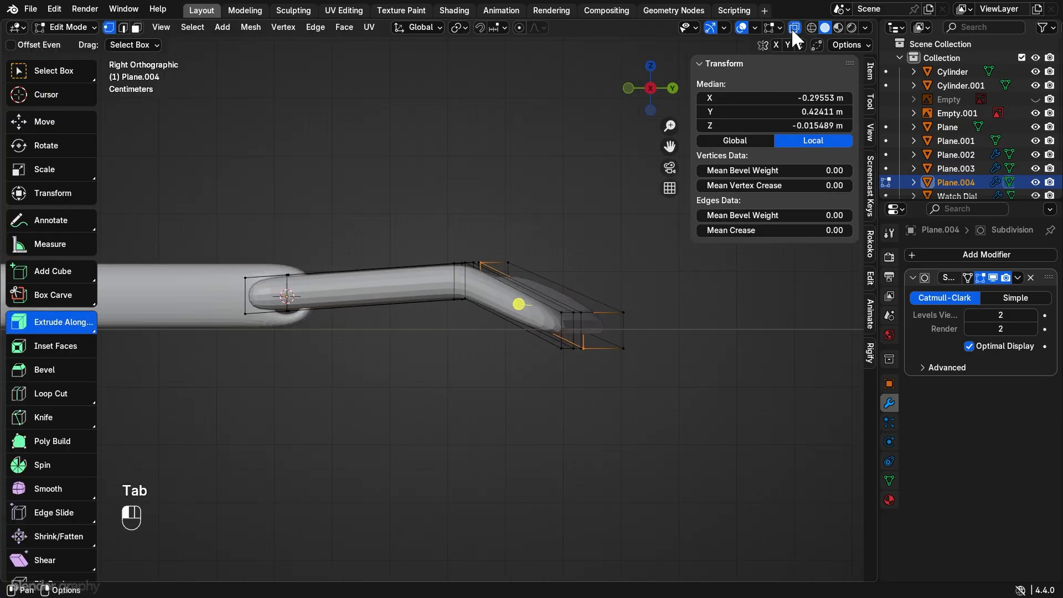
left_click(793, 28)
scroll(493, 294, "up", 2)
left_click_drag(434, 296, 482, 366)
key("g")
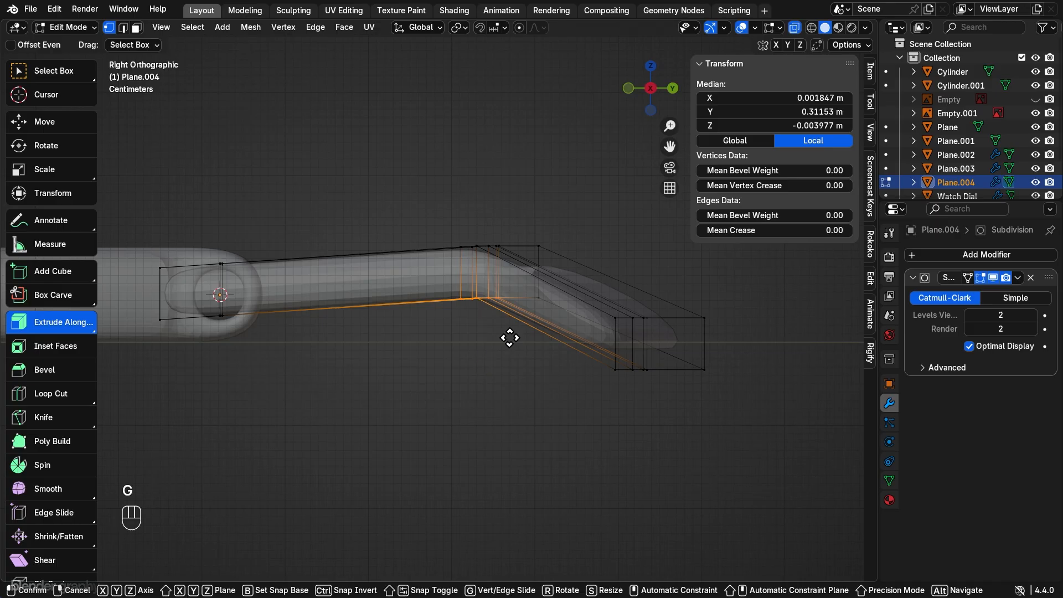
key("z")
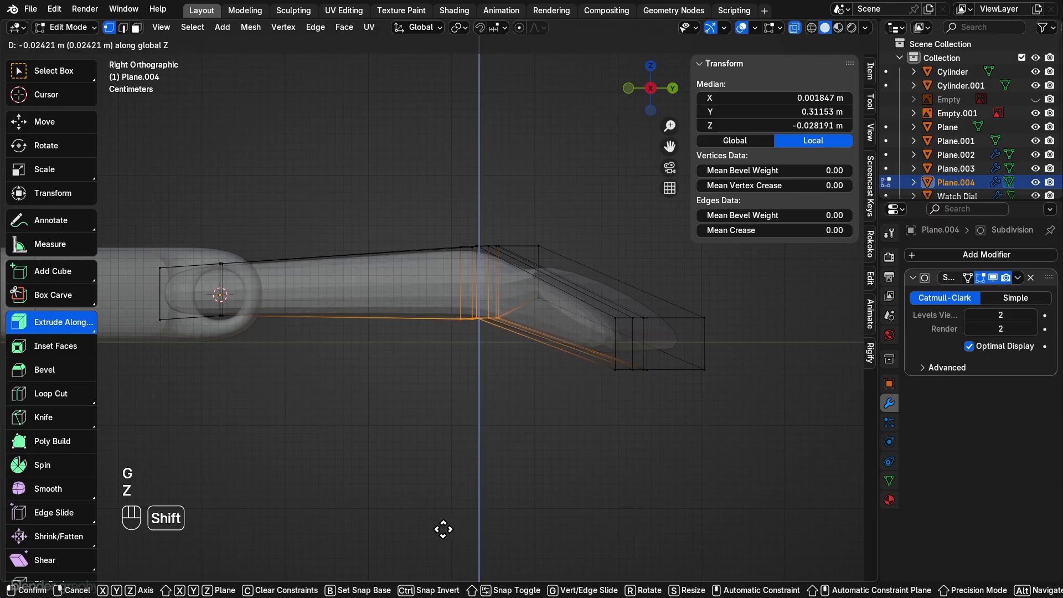
left_click(432, 569)
Step: Rotate the selected underside vertices slightly in side view, and return to Object Mode with X-ray off
key("r")
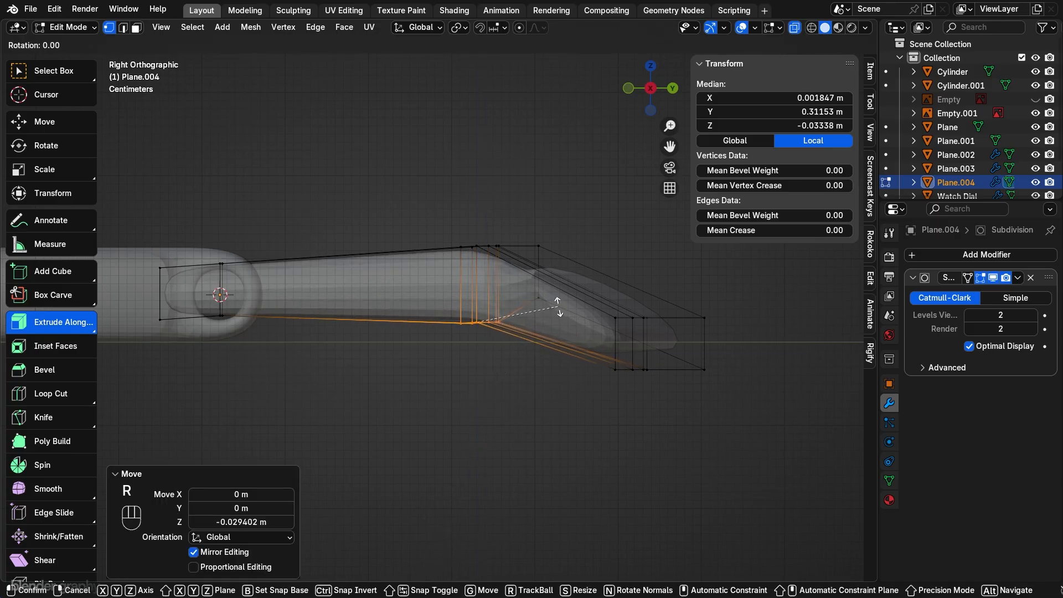
left_click(564, 321)
key("Tab")
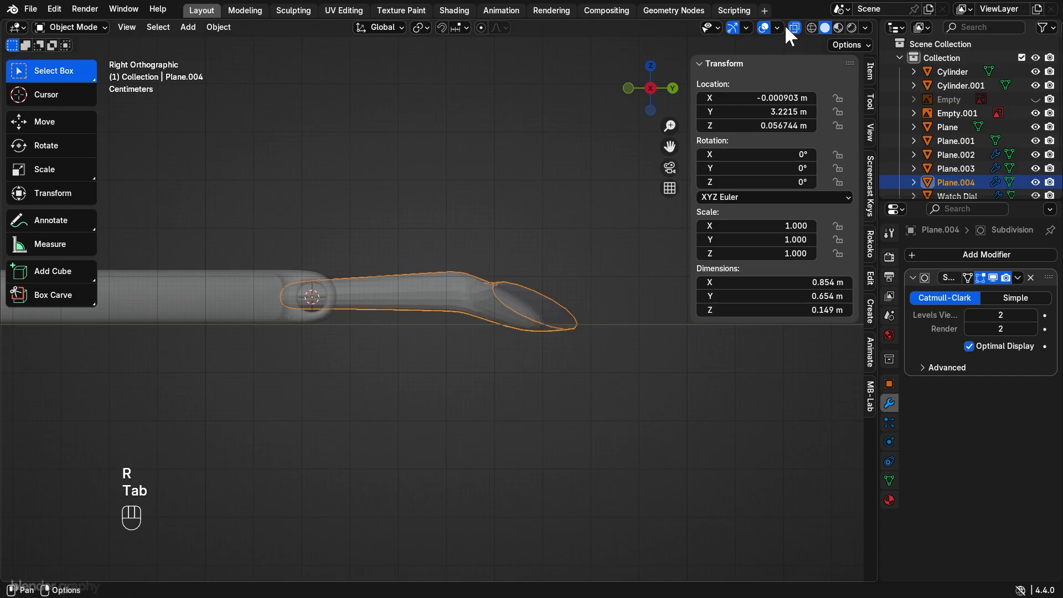
left_click(794, 27)
middle_click_drag(600, 164, 481, 263)
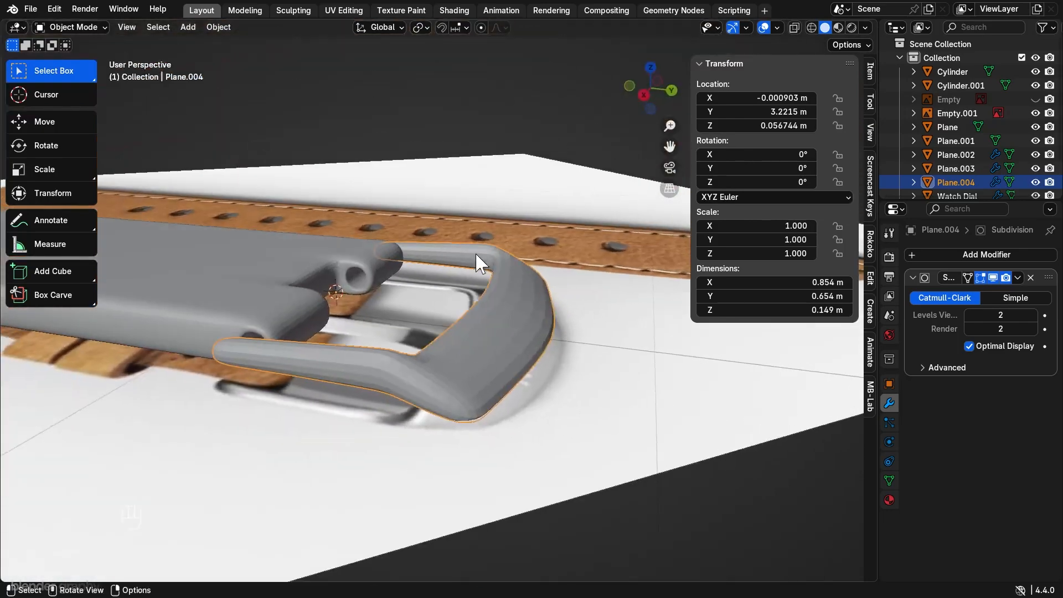
Step: Raise the front bar's vertices about 0.017 m along global Z in right side view with X-ray, and return to solid Object Mode
key("Tab")
left_click(641, 96)
left_click(794, 27)
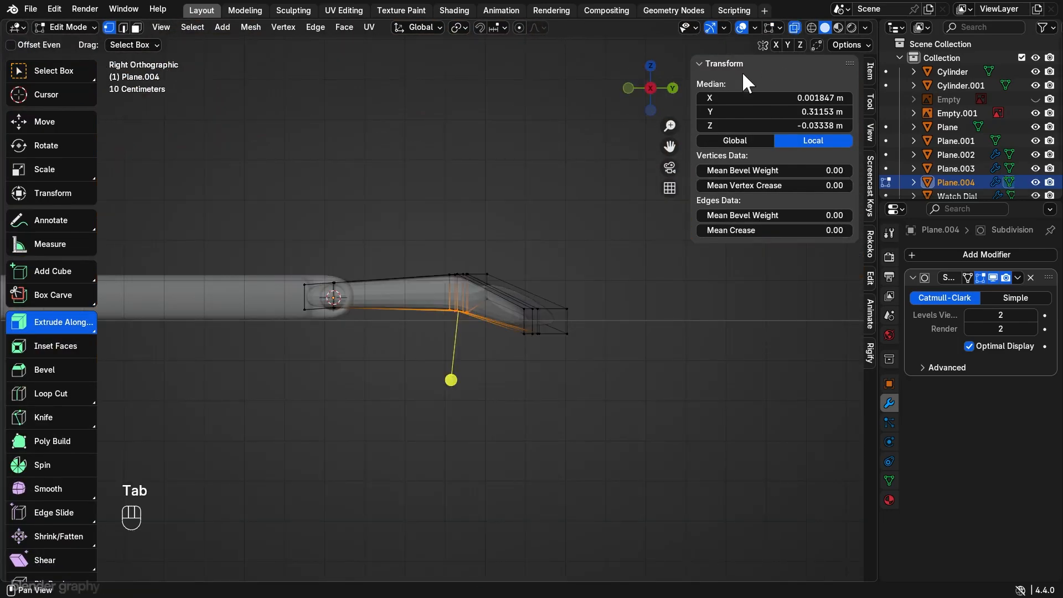
left_click_drag(526, 266, 648, 401)
key("g")
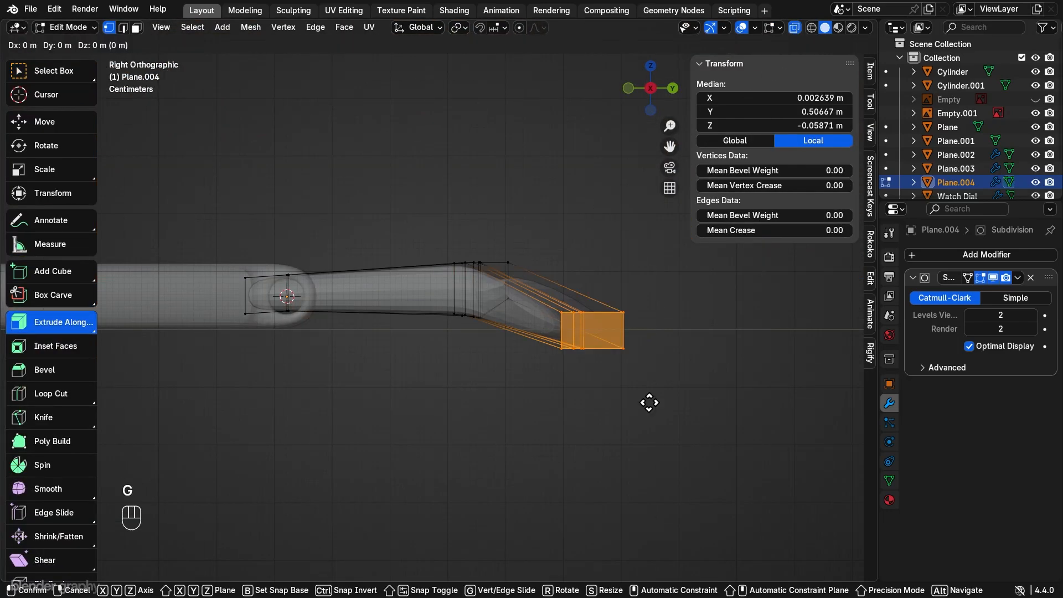
key("z")
left_click(649, 317)
key("Tab")
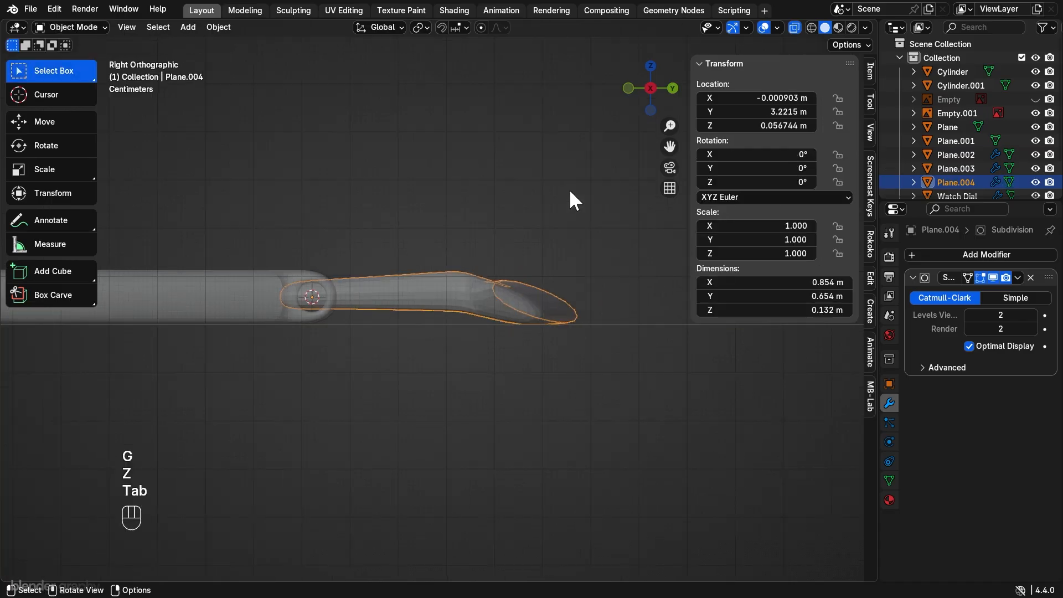
left_click(794, 27)
scroll(504, 175, "up", 5)
middle_click_drag(504, 175, 474, 372)
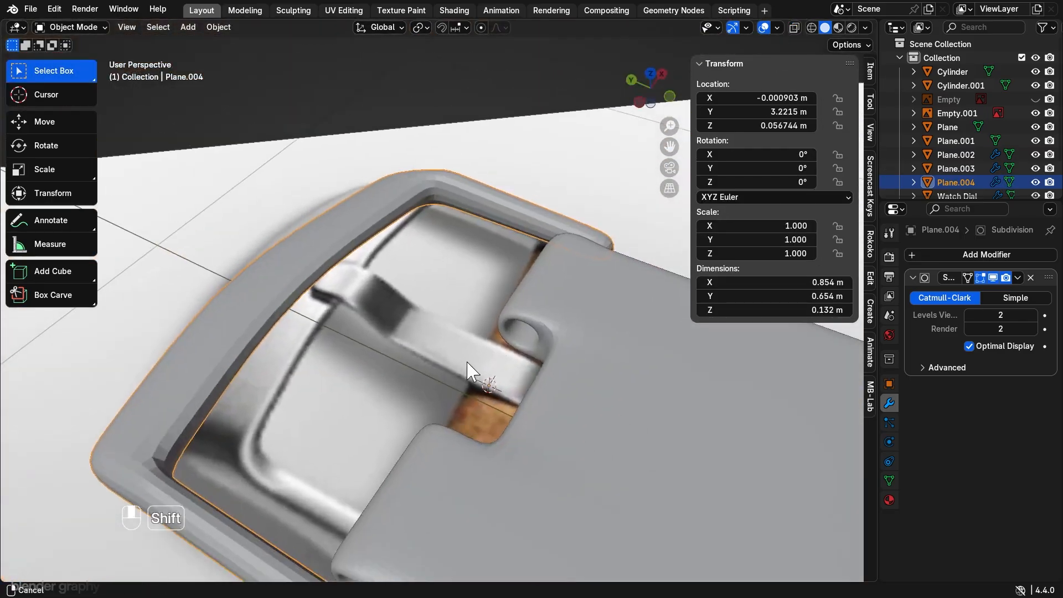
Step: Add loop cuts around the frame's outer side near its upper and lower edges, sliding them by factors of -0.683 and 0.509
key("Tab")
mouse_move(460, 320)
middle_mouse_down()
mouse_move(410, 309)
mouse_move(489, 301)
mouse_move(517, 280)
mouse_move(459, 337)
middle_mouse_up()
key("ctrl+r")
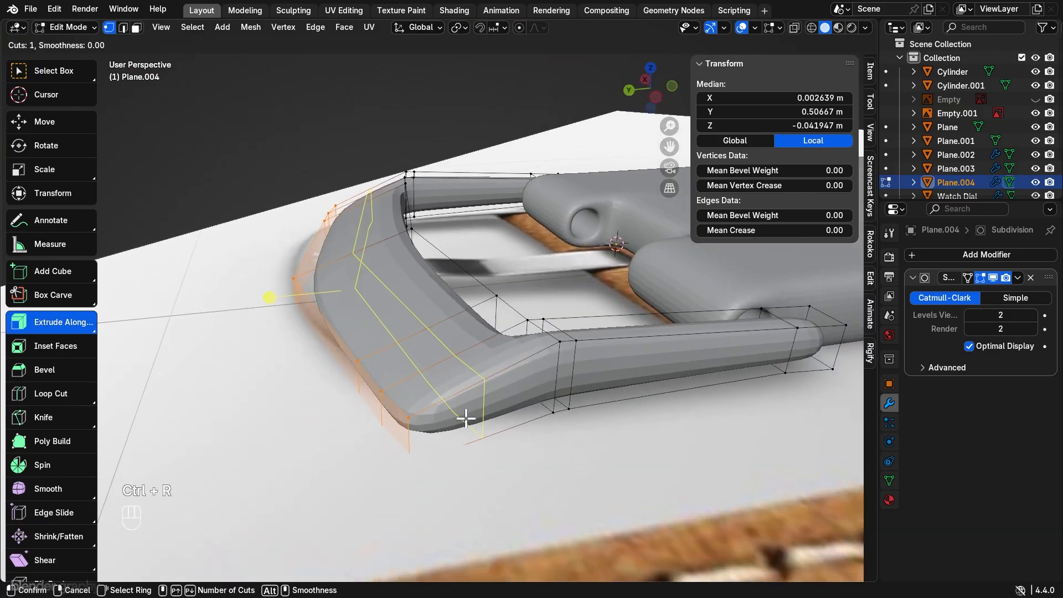
left_click(413, 435)
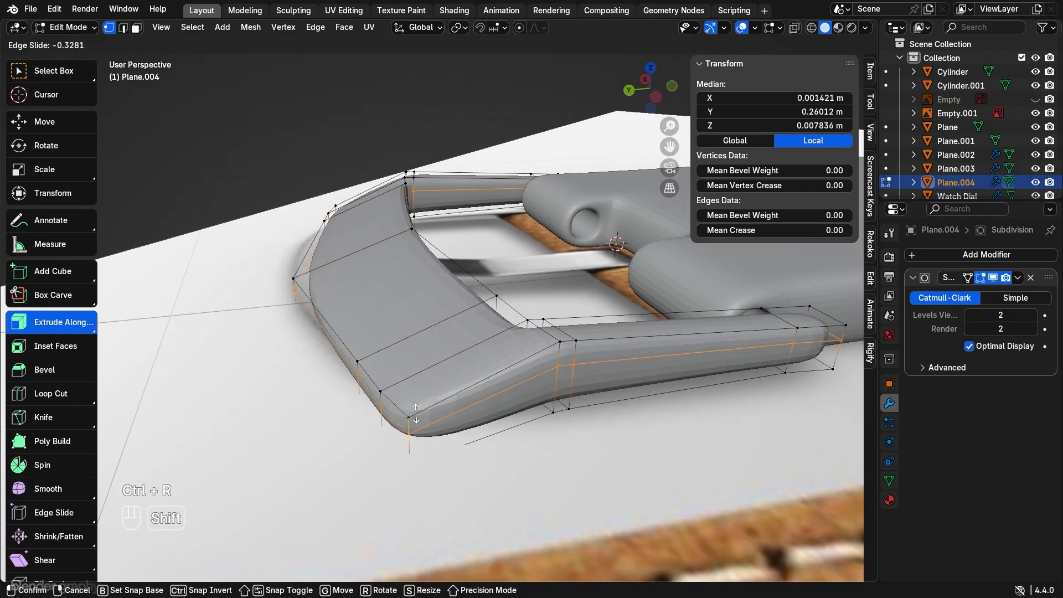
left_click(421, 338)
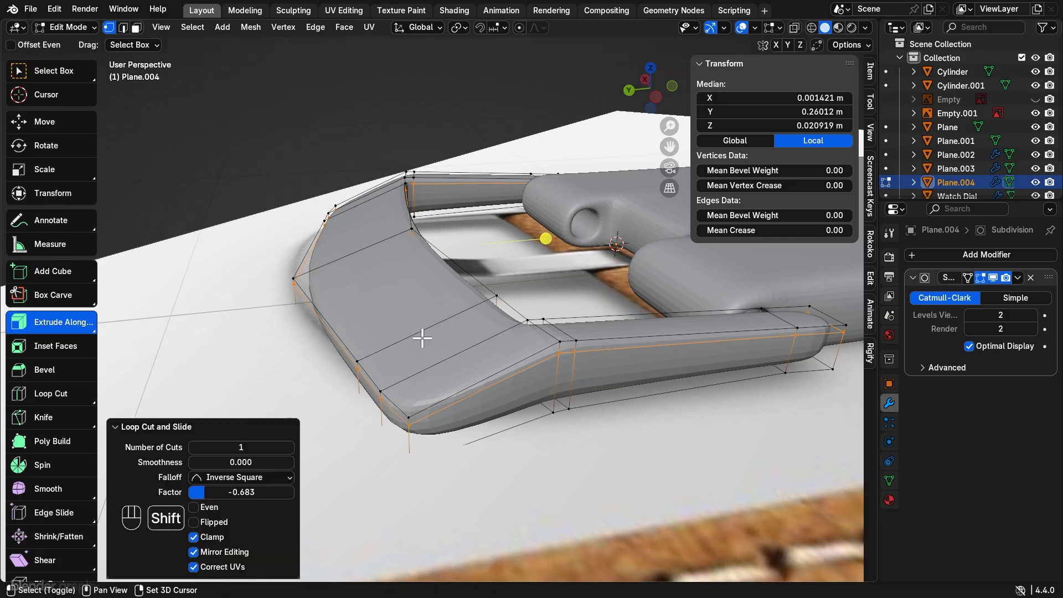
key("ctrl+r")
left_click(411, 437)
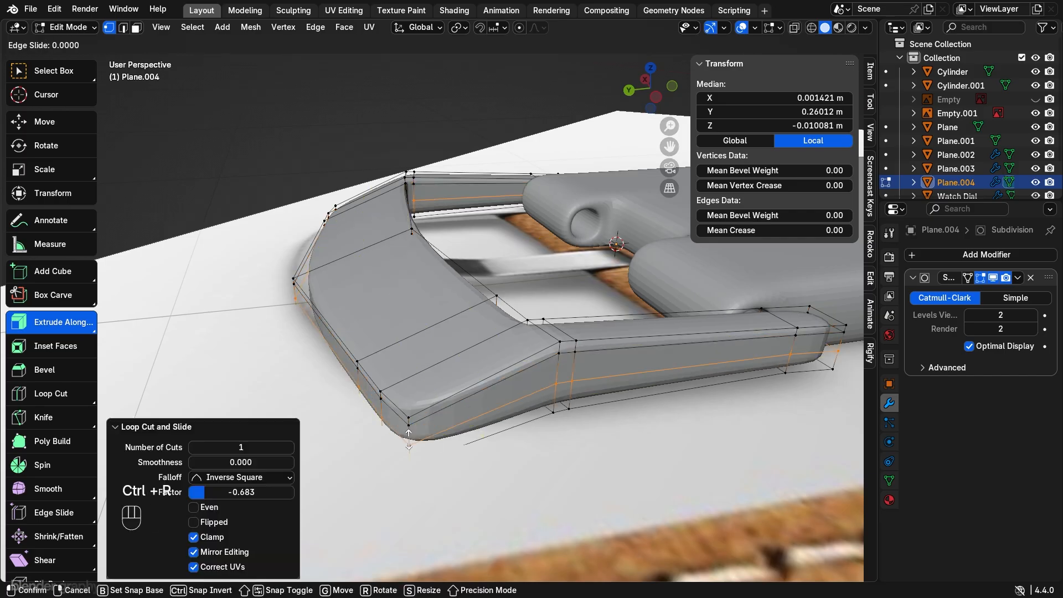
key("shift")
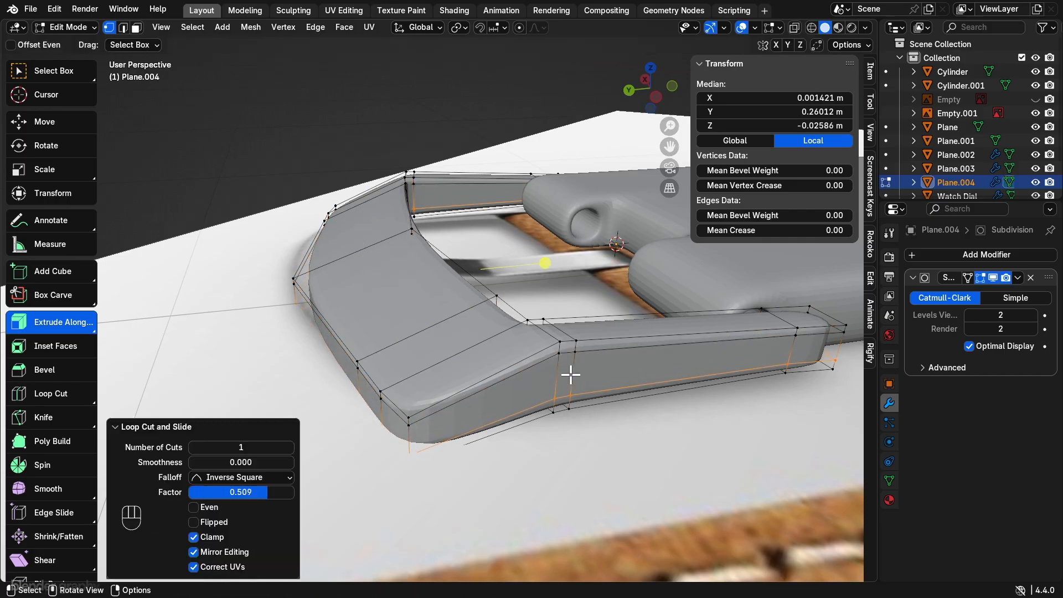
left_click(570, 373)
key("Tab")
Step: Select the reference image Empty.001 and hide it in the viewport
middle_click_drag(570, 350, 686, 398)
left_click(649, 360)
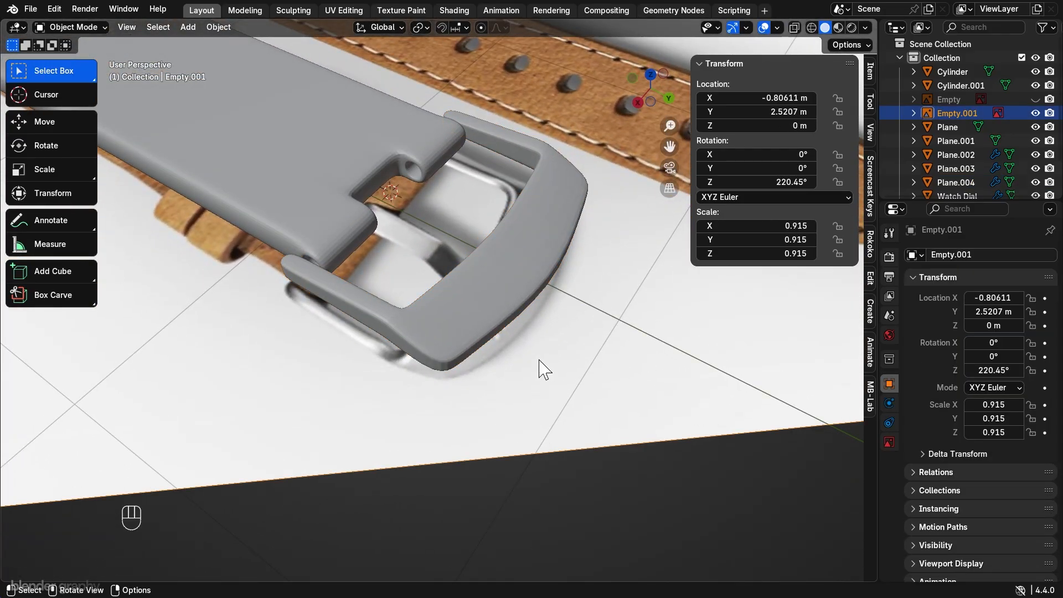
middle_click_drag(541, 367, 489, 334)
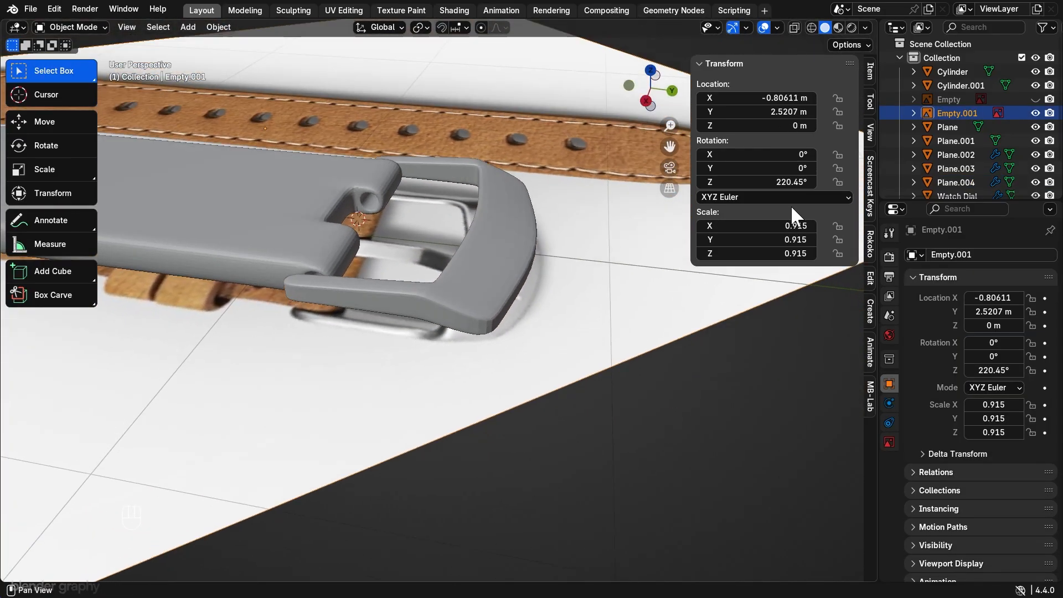
key("h")
middle_click_drag(543, 246, 349, 346)
Step: Add a loop cut close to the tip of each frame arm, sliding them by factors of 0.667 and -0.642
left_click(474, 365)
key("Tab")
scroll(484, 326, "up", 5)
key("ctrl+r")
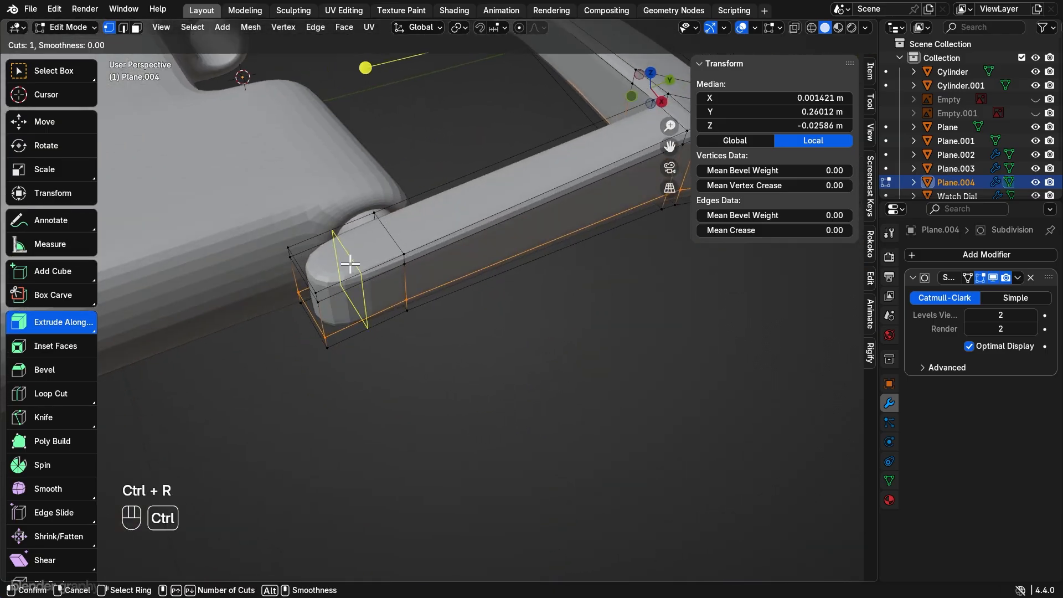
left_click(351, 264)
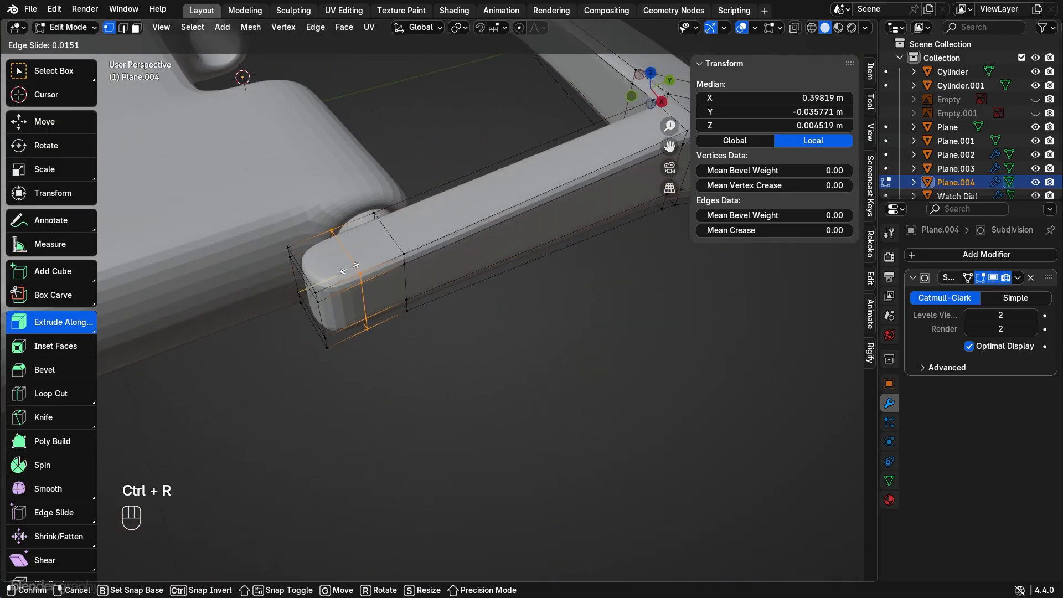
left_click(227, 339)
middle_click_drag(282, 197, 530, 269)
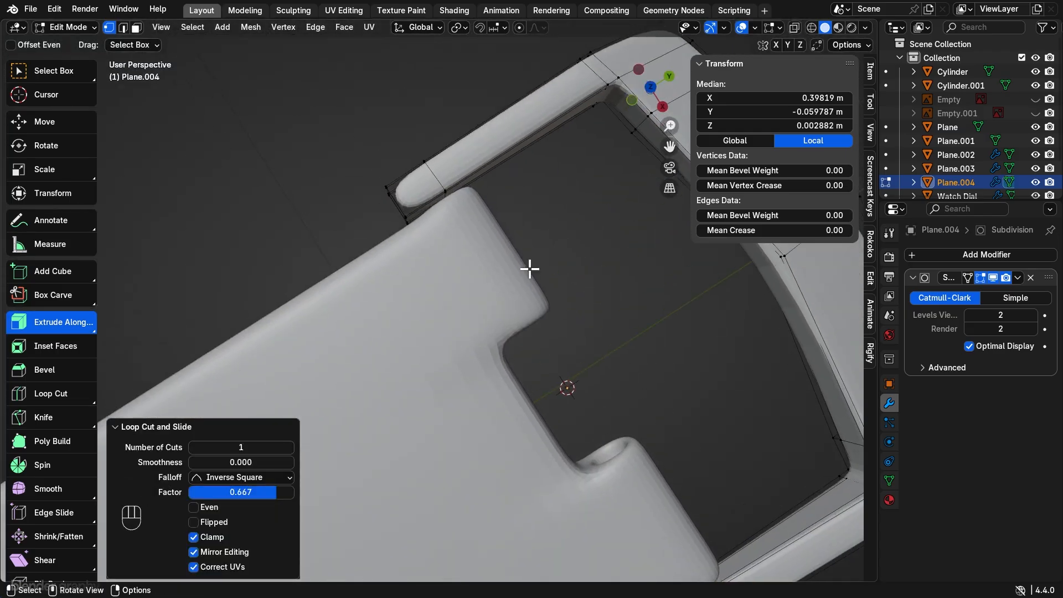
key("ctrl+r")
left_click(417, 172)
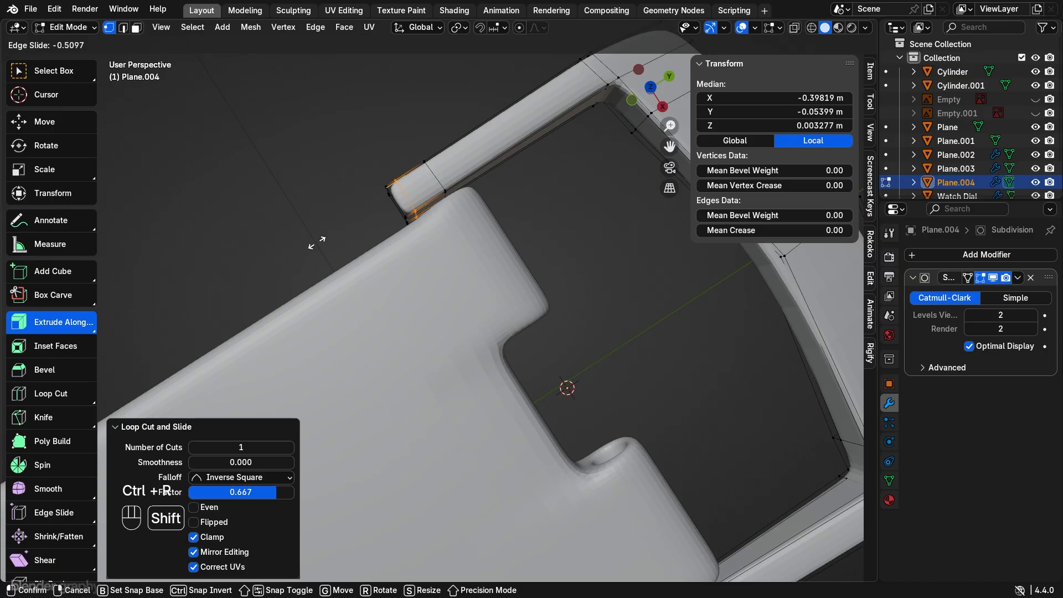
left_click(410, 209)
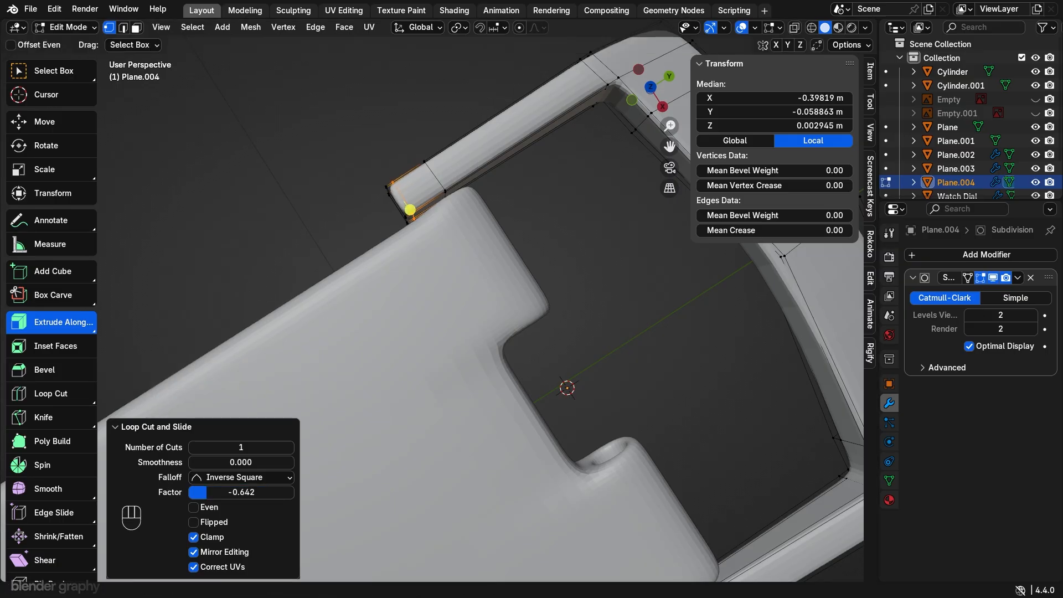
Step: Select the inner side faces near both arm tips and inset them individually by about 0.008 m with X-ray on
middle_click_drag(399, 192, 309, 128)
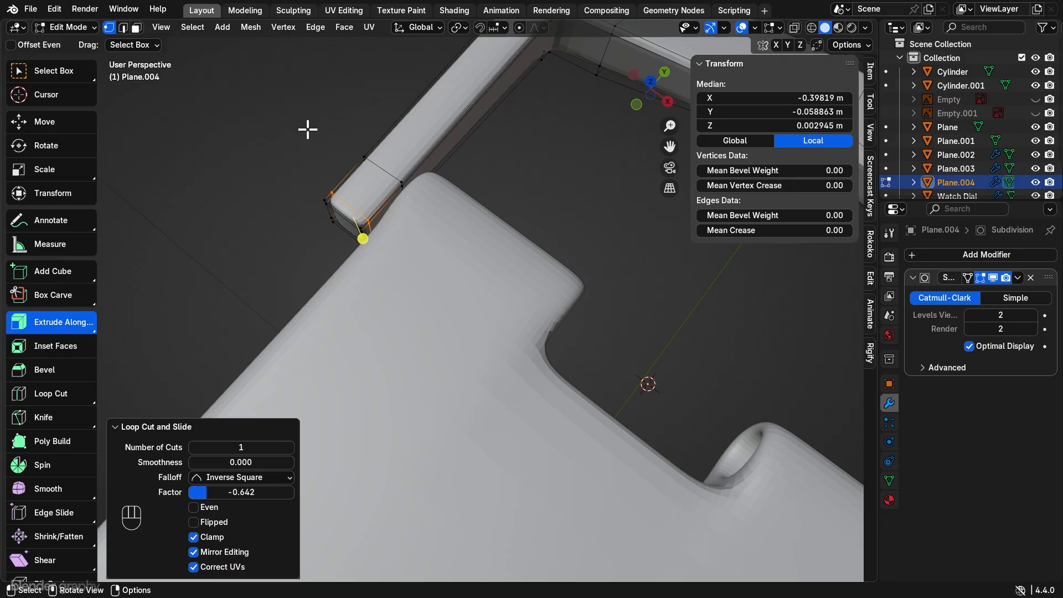
left_click(136, 26)
middle_click_drag(310, 221, 484, 360, "shift")
left_click(410, 205)
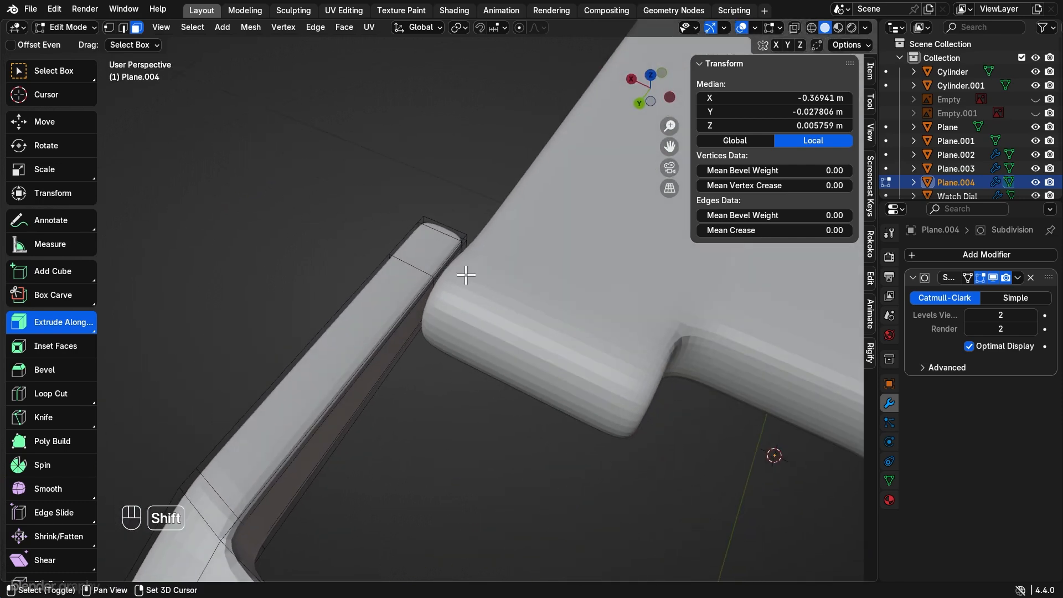
scroll(458, 287, "down", 3)
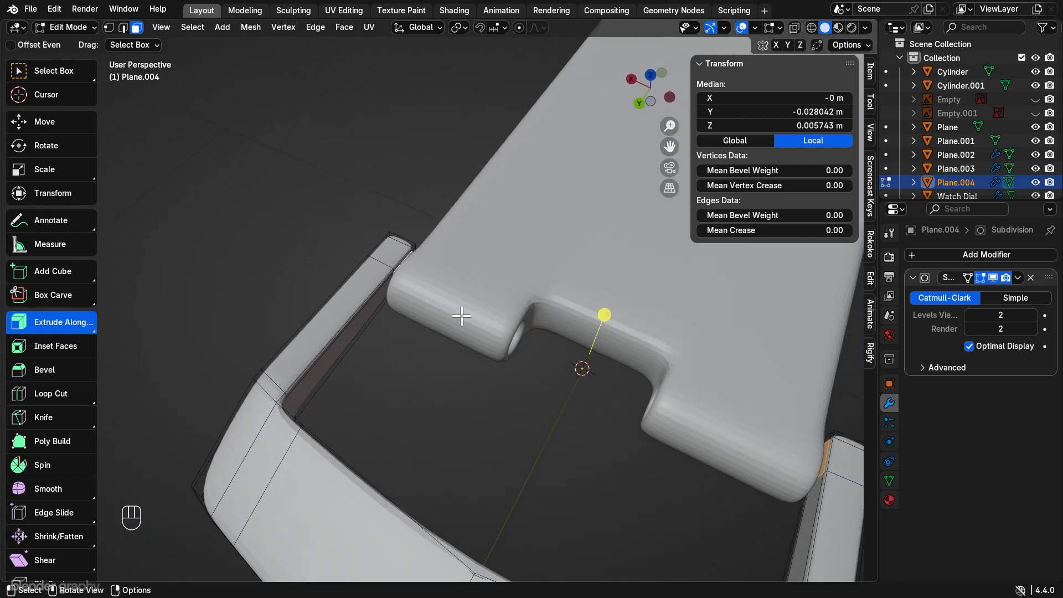
middle_click_drag(636, 403, 509, 329, "shift")
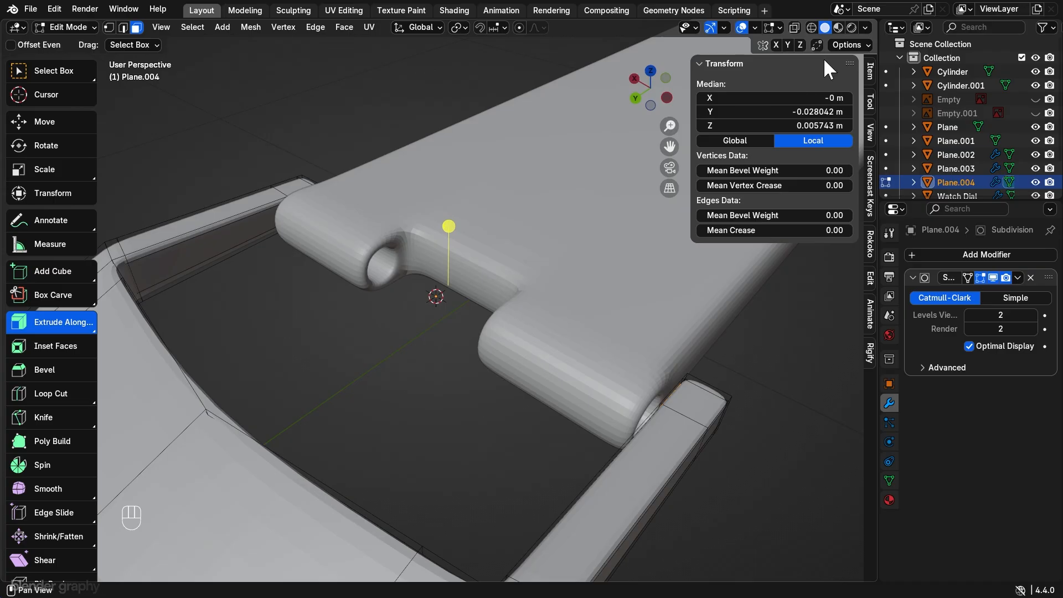
left_click(793, 27)
scroll(554, 387, "up", 5)
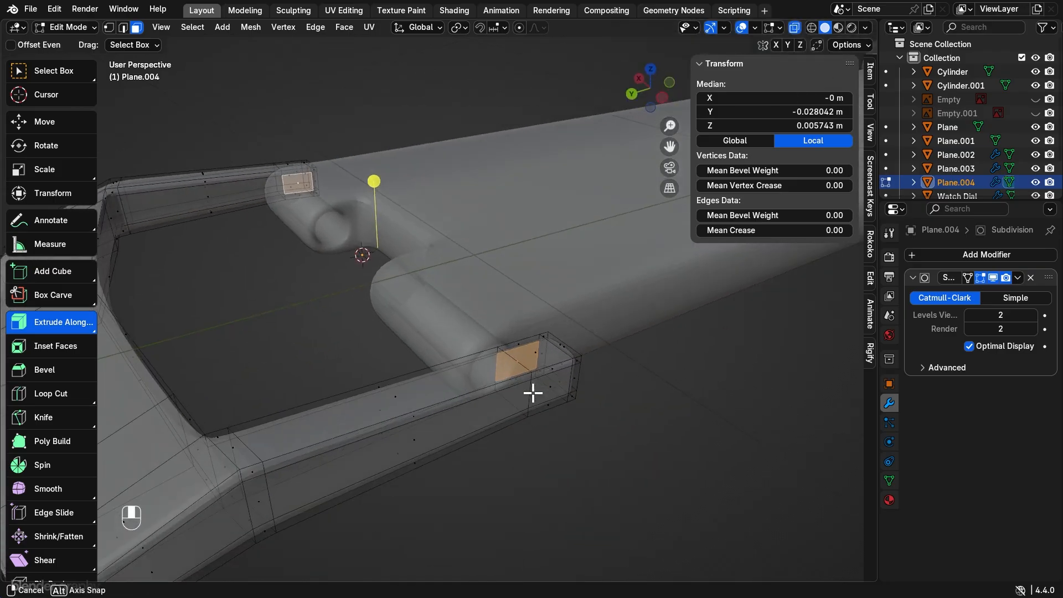
scroll(548, 382, "up", 3)
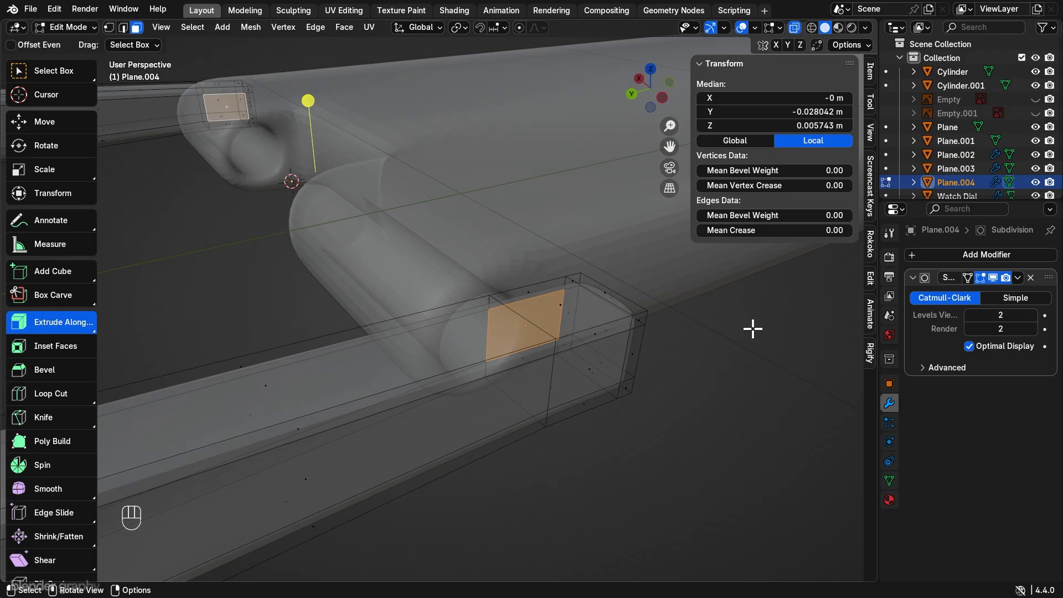
key("i")
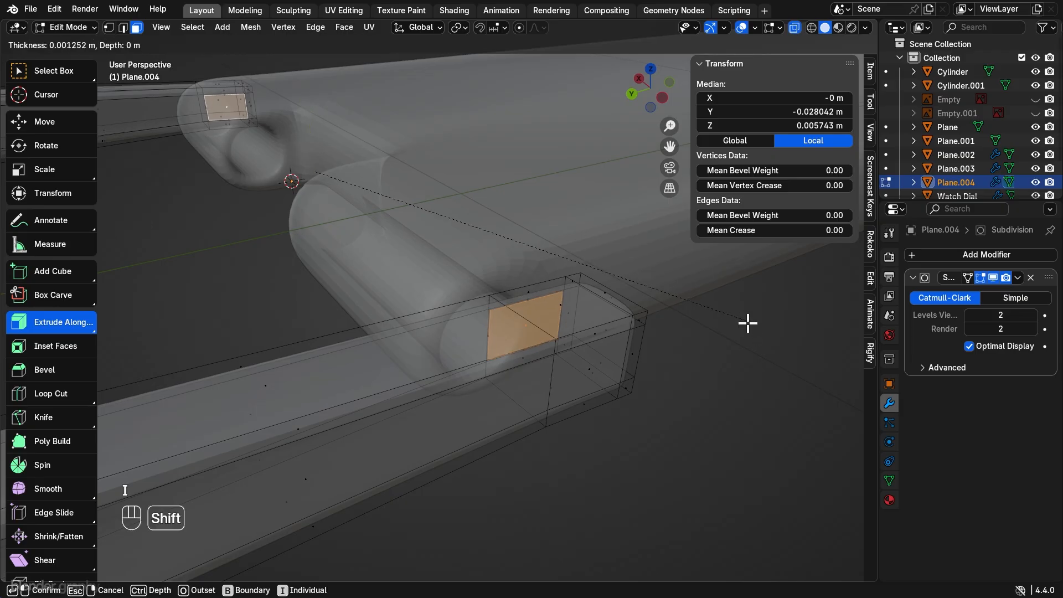
left_click(677, 341)
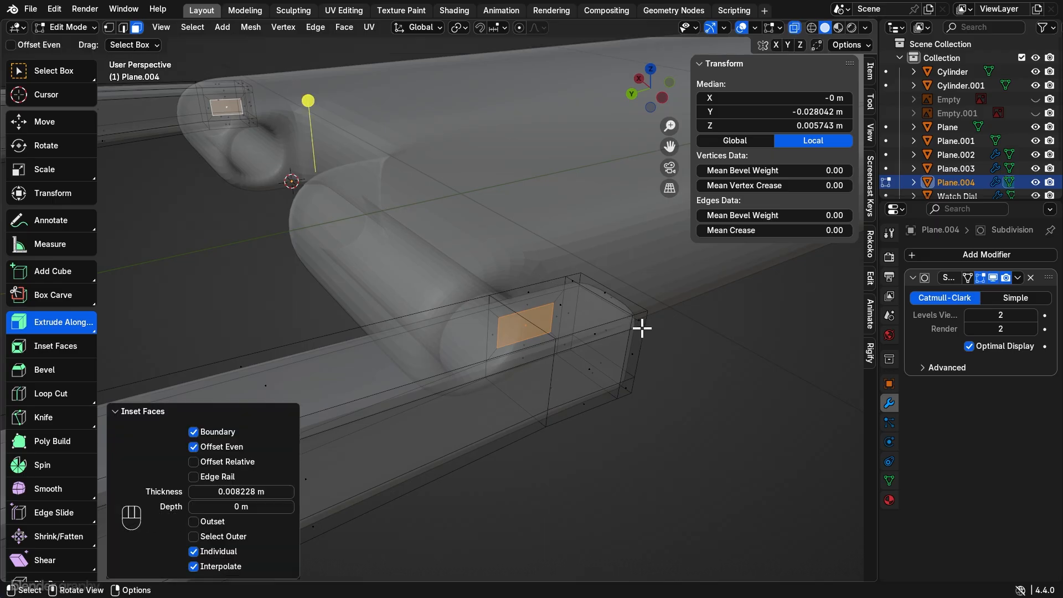
Step: Delete the two inset faces to open a hole in each arm's inner side
middle_click_drag(595, 347, 644, 359)
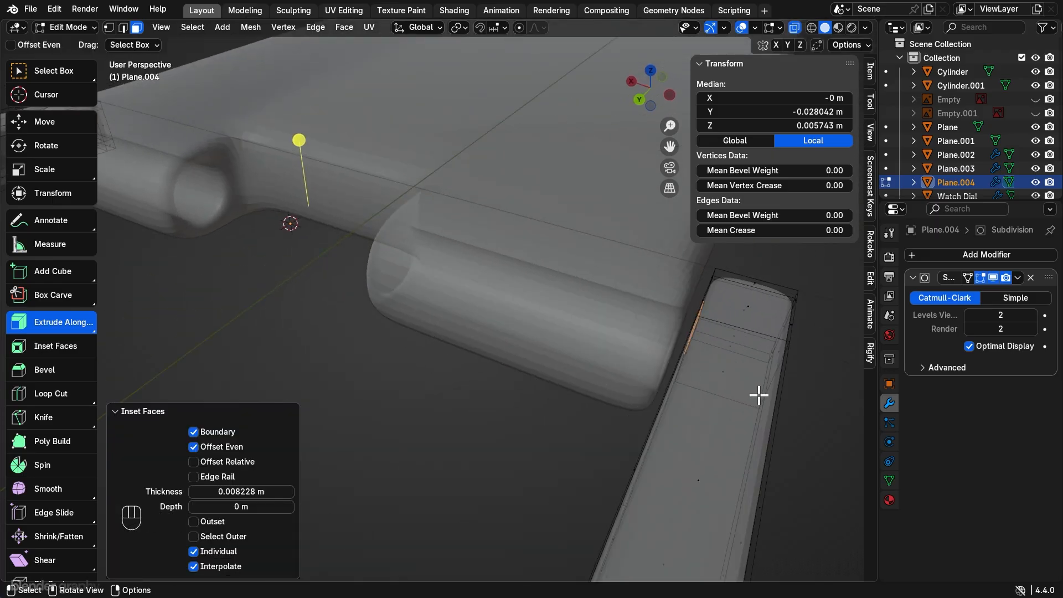
middle_click_drag(758, 394, 735, 394)
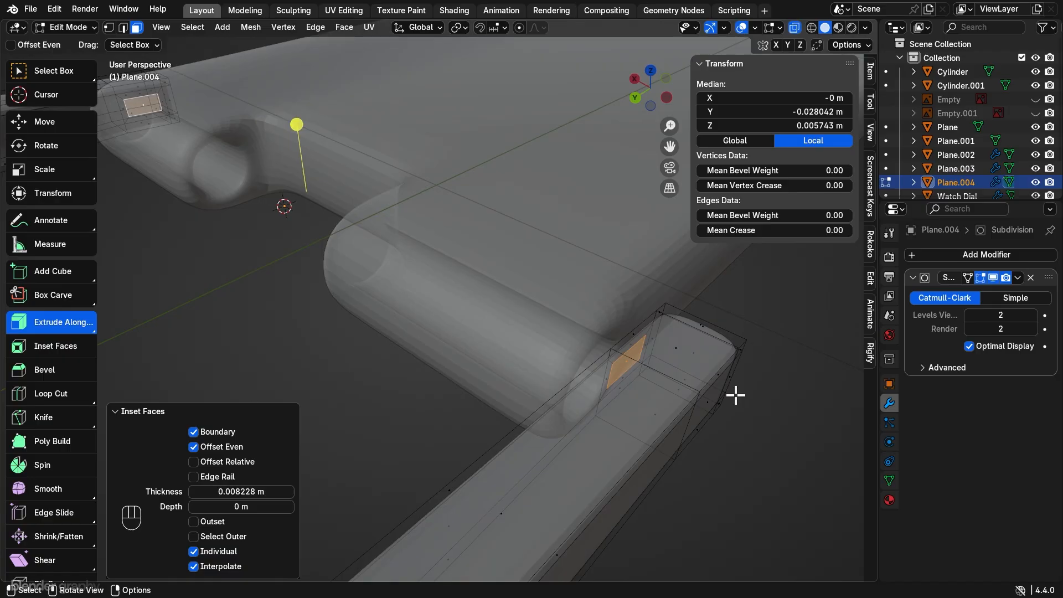
key("x")
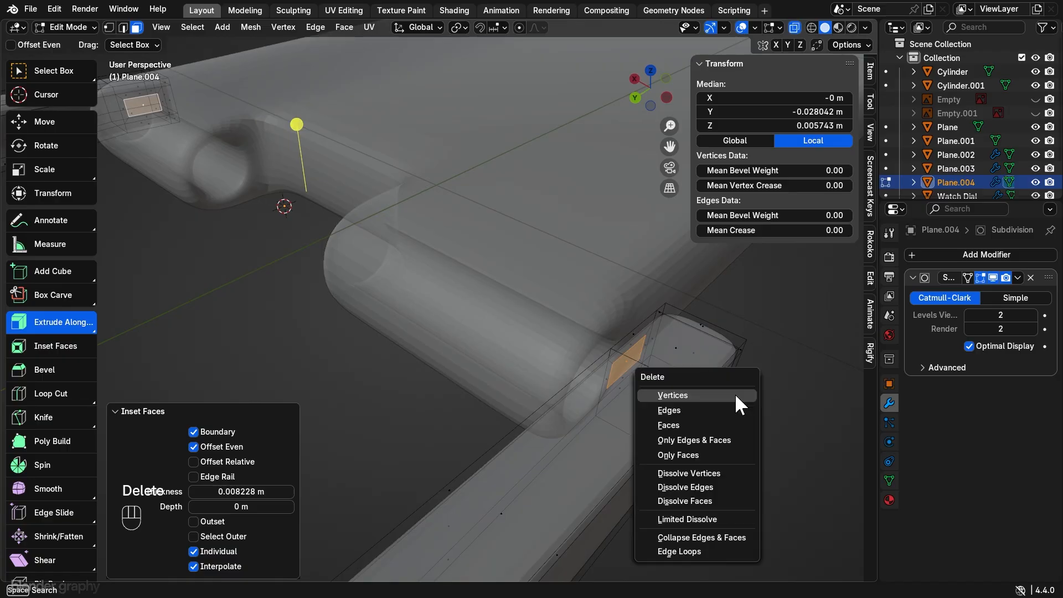
left_click(711, 425)
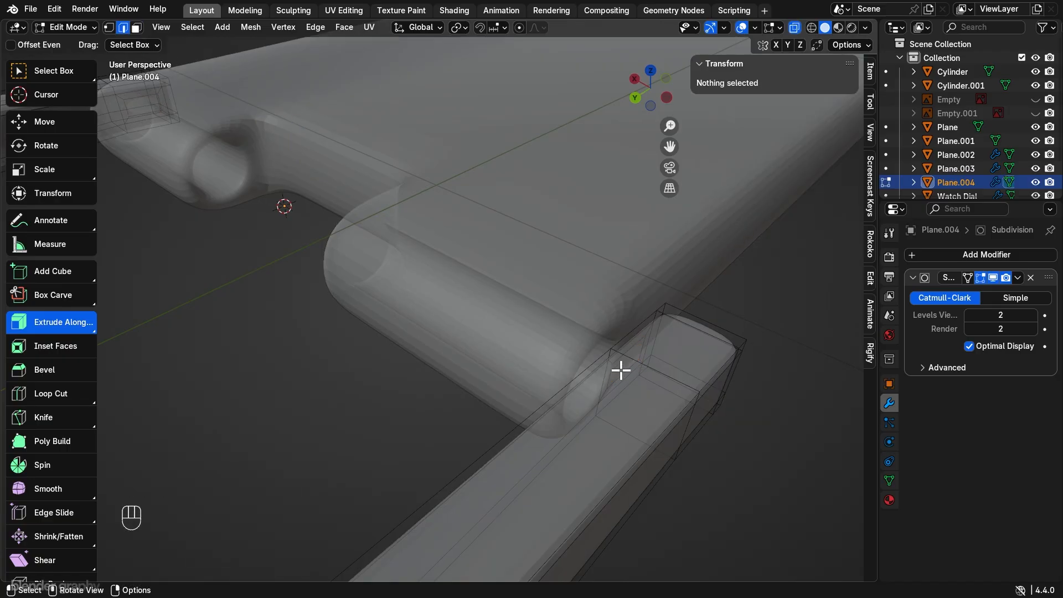
Step: Fill four faces between the two arm openings to form a crossbar through the strap loops, and return to Object Mode with X-ray off
left_click(628, 348)
middle_click_drag(629, 348, 791, 462, "shift")
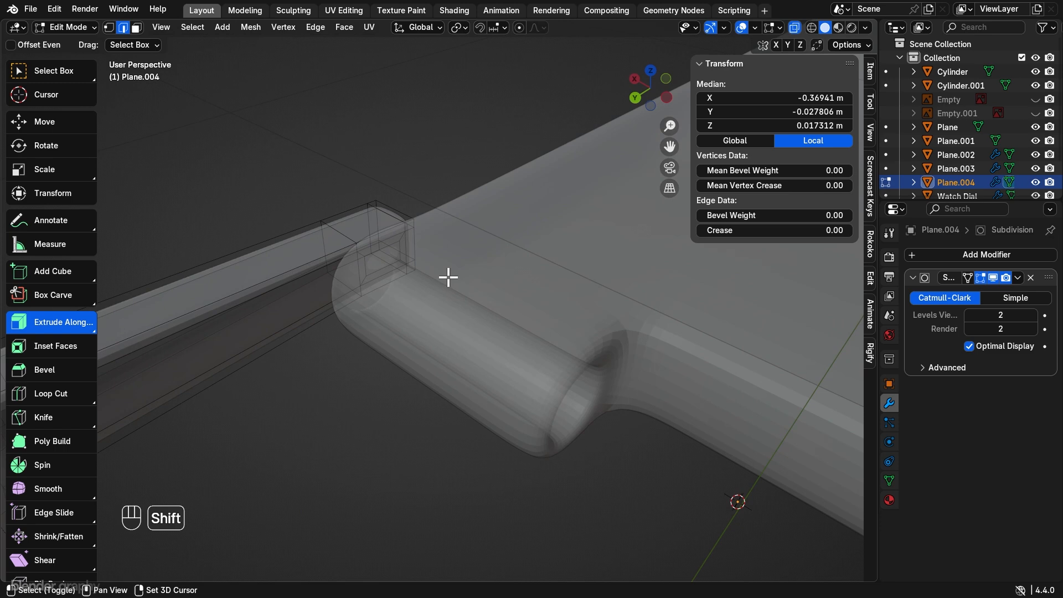
left_click(386, 249, "shift")
key("f")
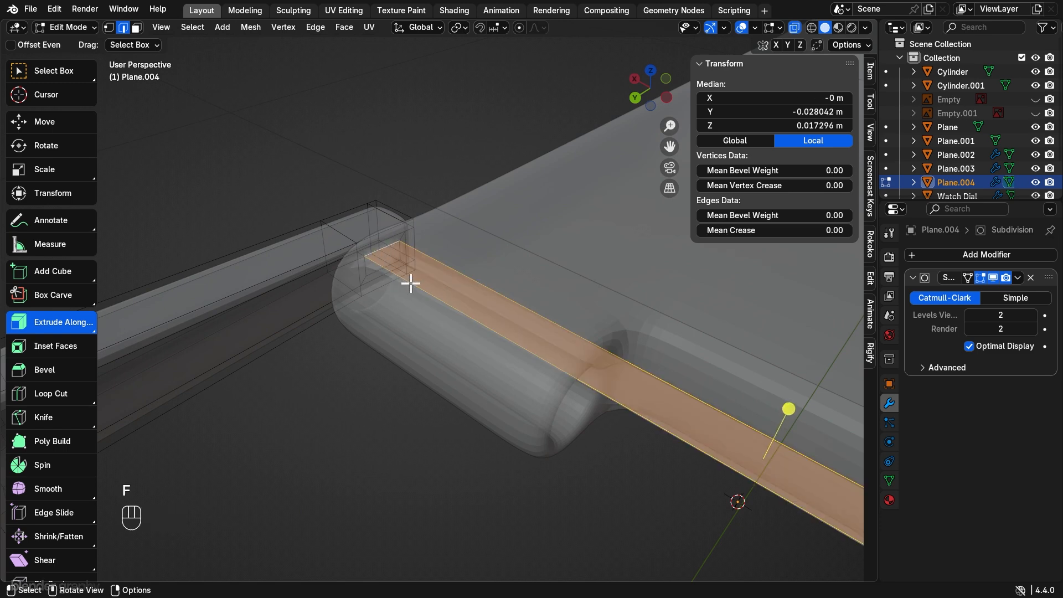
key("f")
key("f")
key("f")
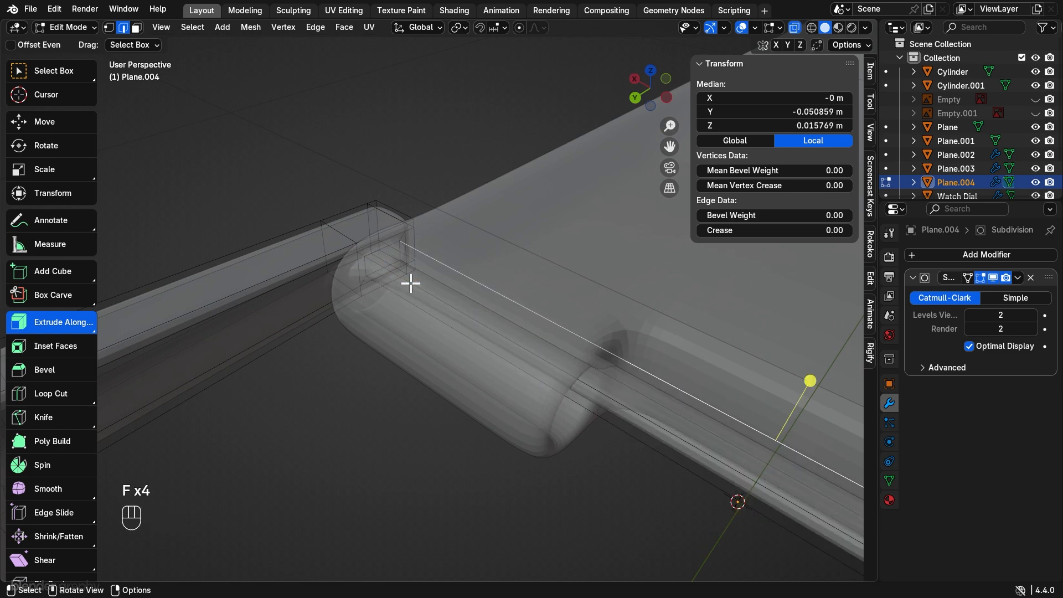
scroll(410, 283, "down", 3)
key("Tab")
left_click(795, 28)
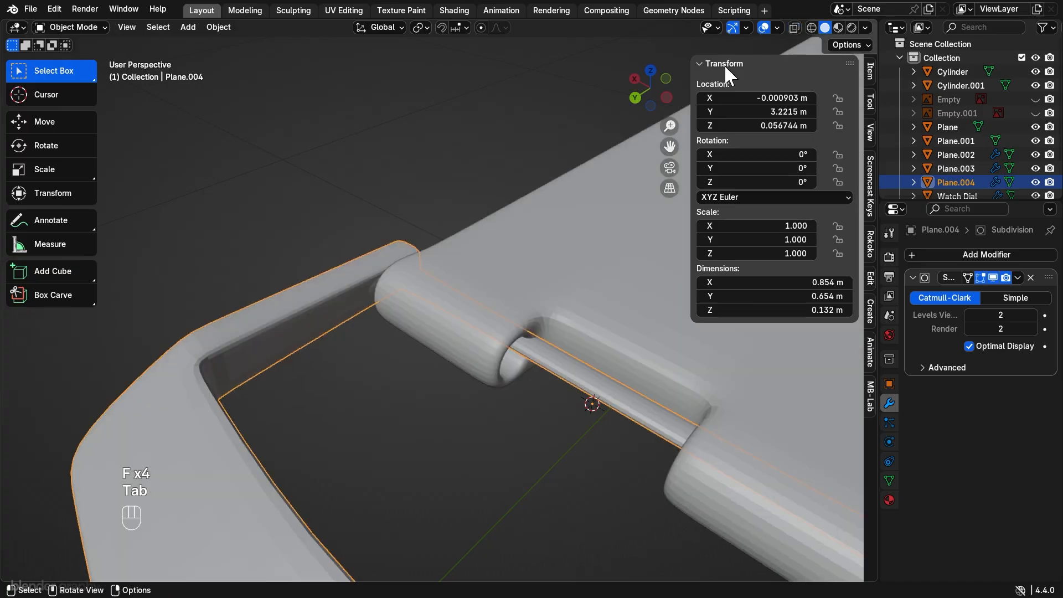
middle_click_drag(608, 210, 430, 321)
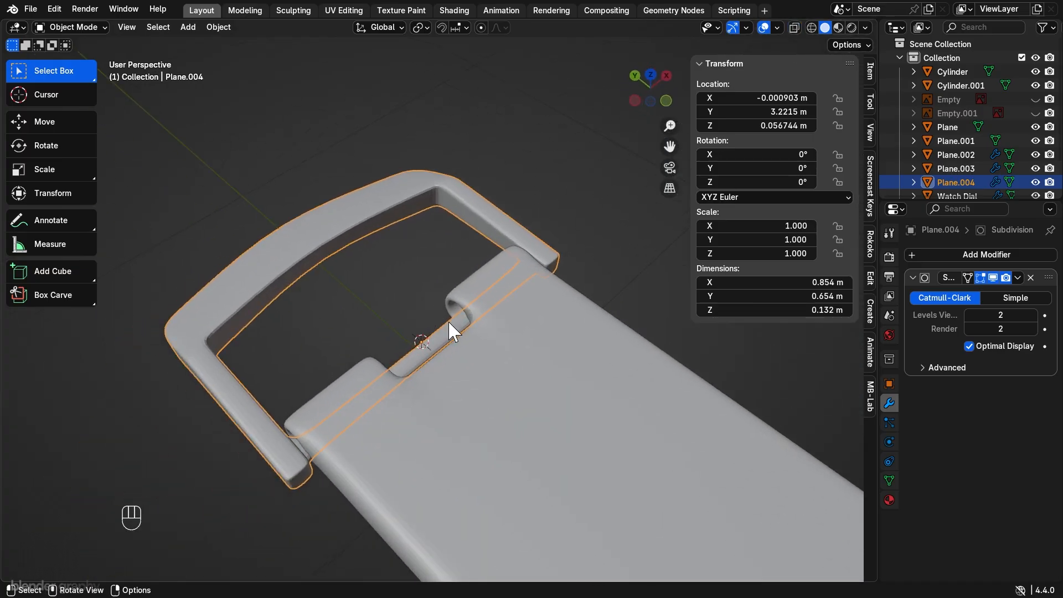
left_click(566, 186)
scroll(567, 186, "up", 2)
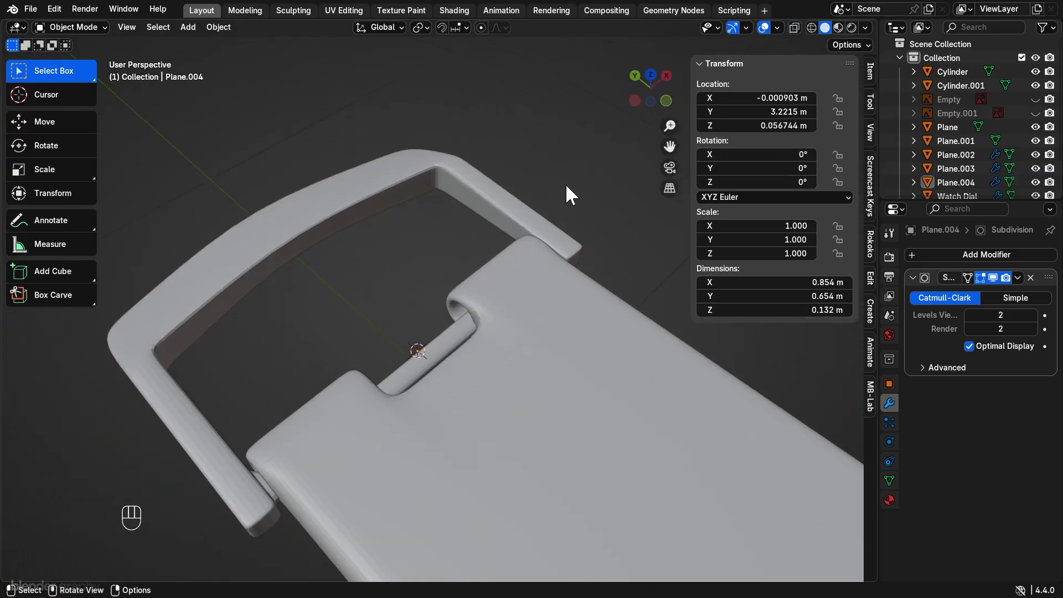
Step: Add a loop cut near each end of the buckle's crossbar, sliding them by factors of 0.963 and -0.933, and return to Object Mode with X-ray off
left_click(506, 187)
key("Tab")
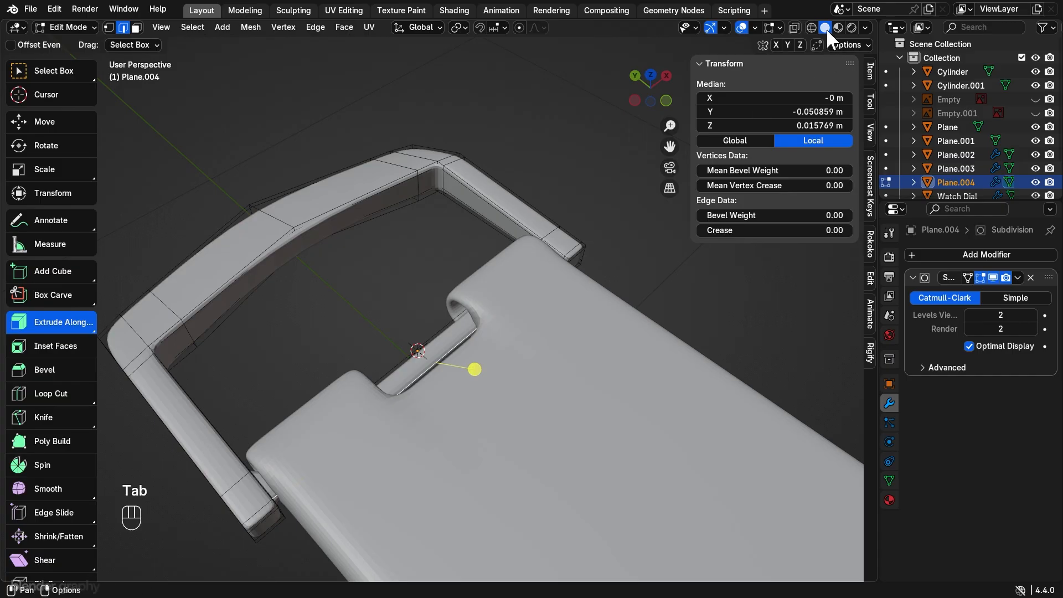
left_click(795, 27)
key("ctrl+r")
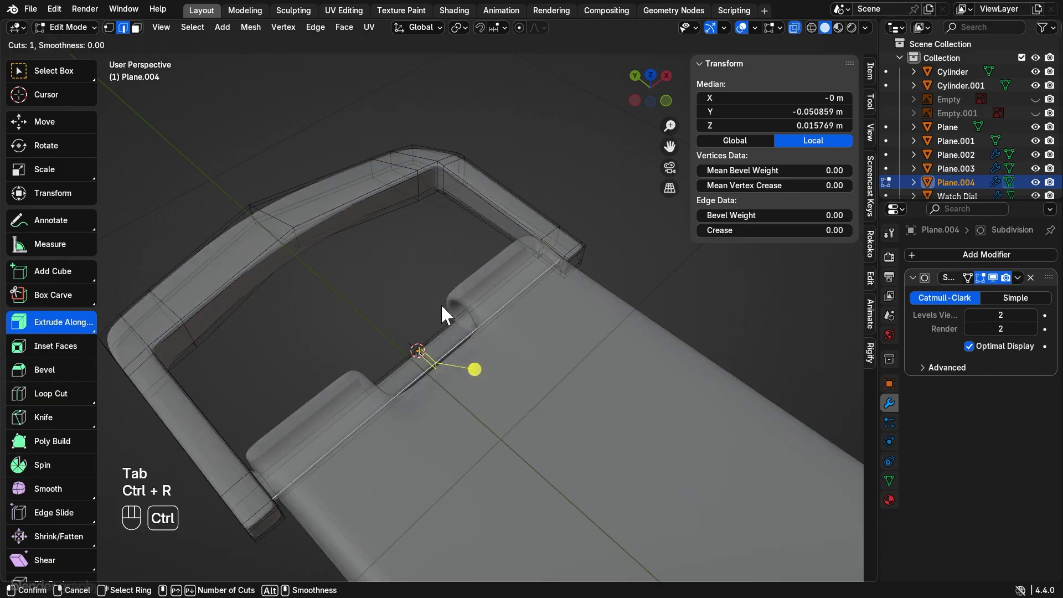
left_click(441, 303)
left_click(310, 414)
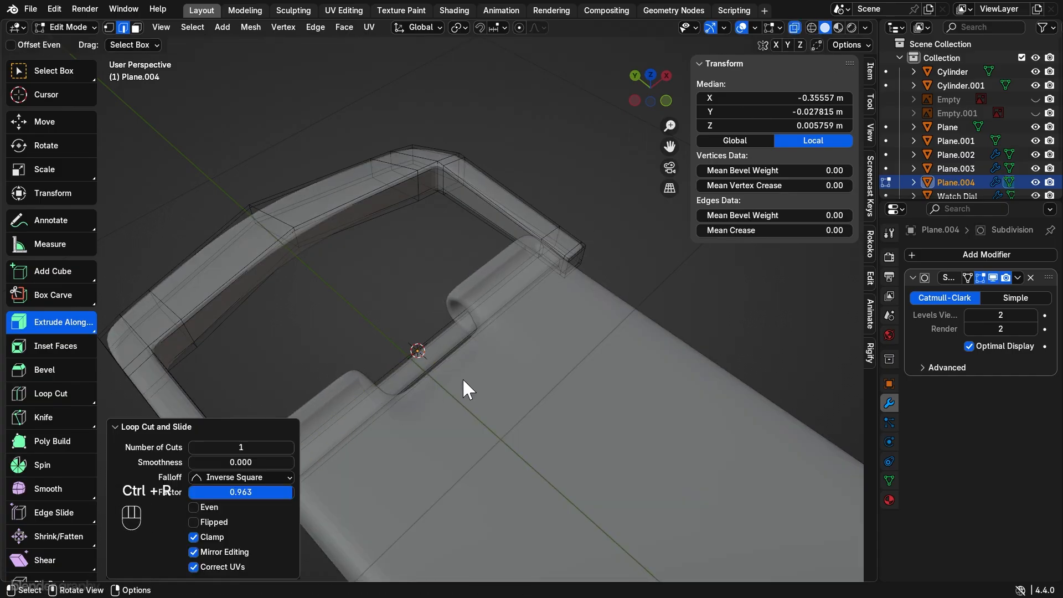
key("ctrl+r")
left_click(558, 271)
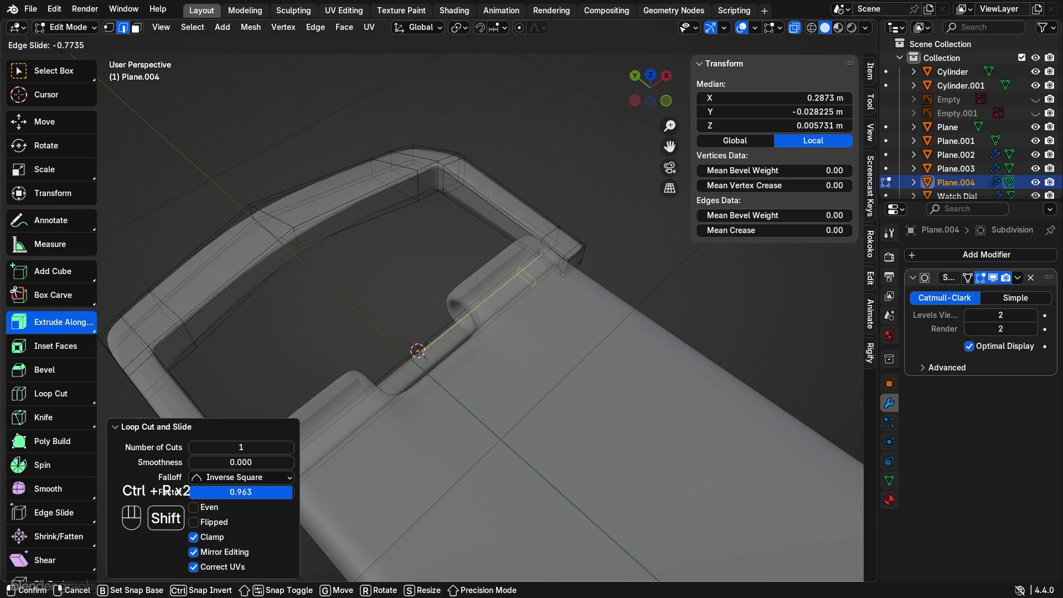
left_click(170, 26)
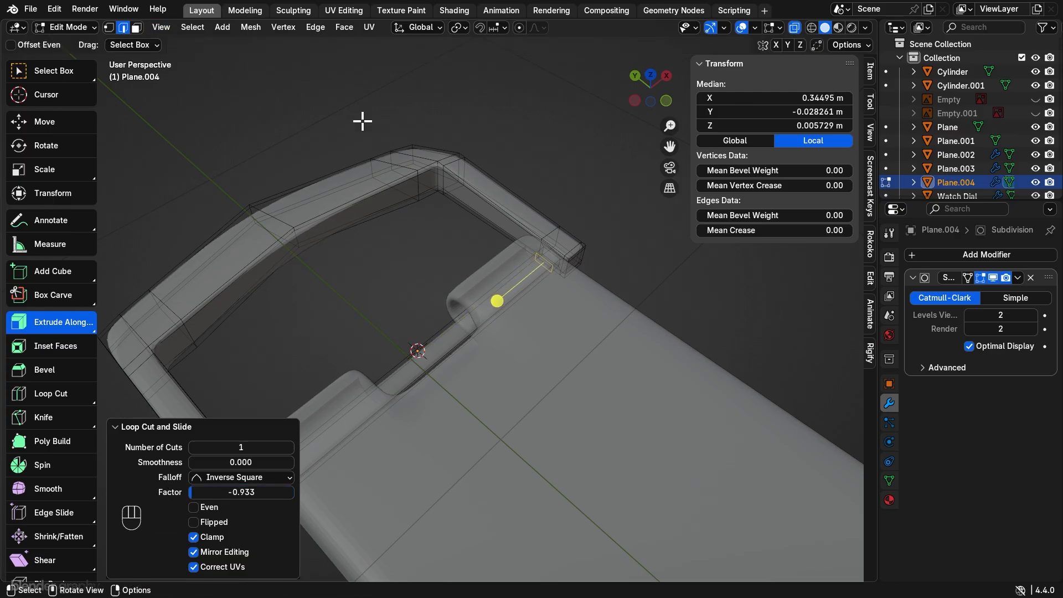
middle_click_drag(363, 120, 410, 194)
key("Tab")
left_click(794, 27)
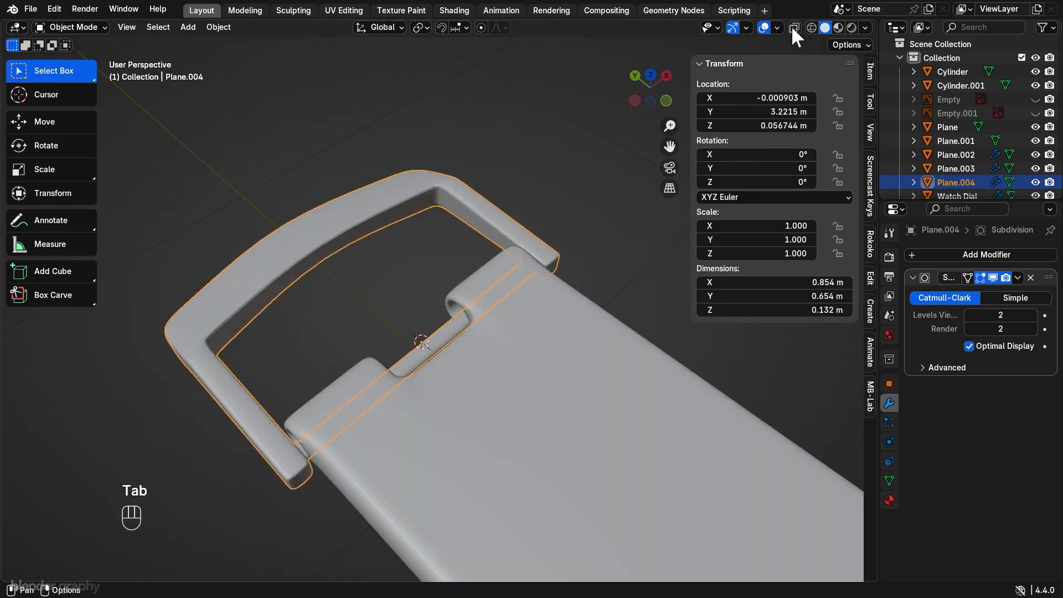
Step: In right side view, box-select the end loops of the frame arms and move them about 0.02 m along Y toward the crossbar hole
mouse_move(471, 183)
middle_mouse_down()
mouse_move(435, 224)
mouse_move(512, 289)
mouse_move(407, 260)
mouse_move(301, 251)
mouse_move(454, 208)
middle_mouse_up()
left_click(655, 98)
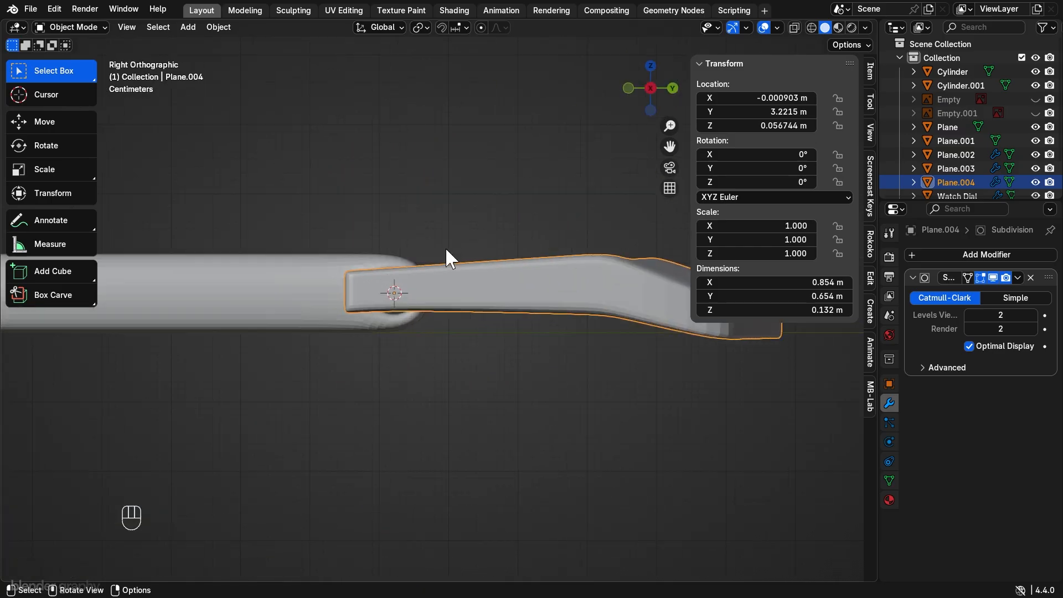
key("Tab")
scroll(492, 249, "up", 2)
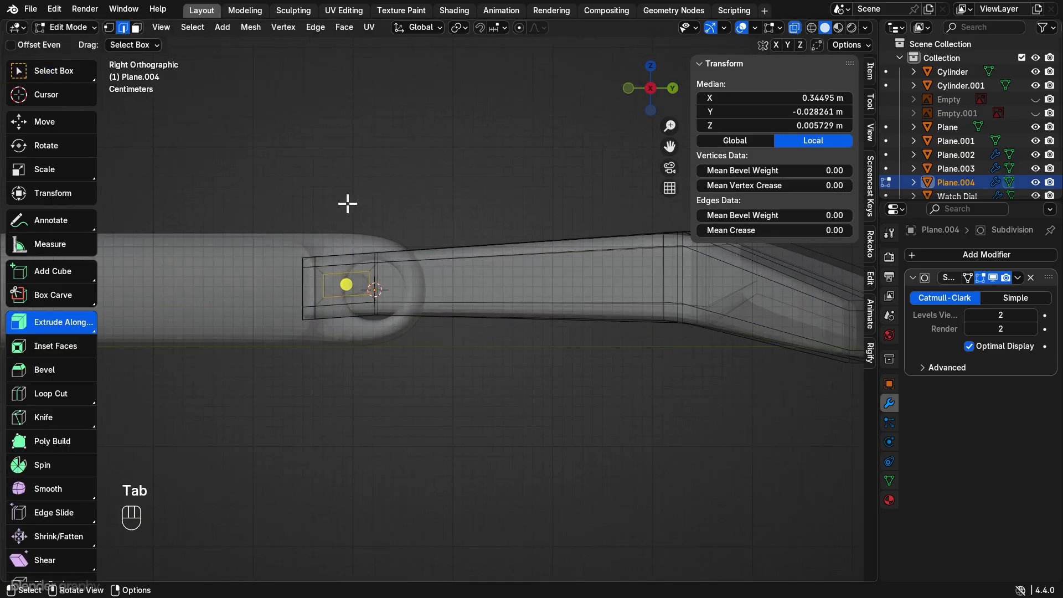
left_click_drag(346, 205, 428, 361)
scroll(388, 321, "up", 2)
middle_click_drag(384, 317, 522, 364, "shift")
scroll(565, 346, "up", 1)
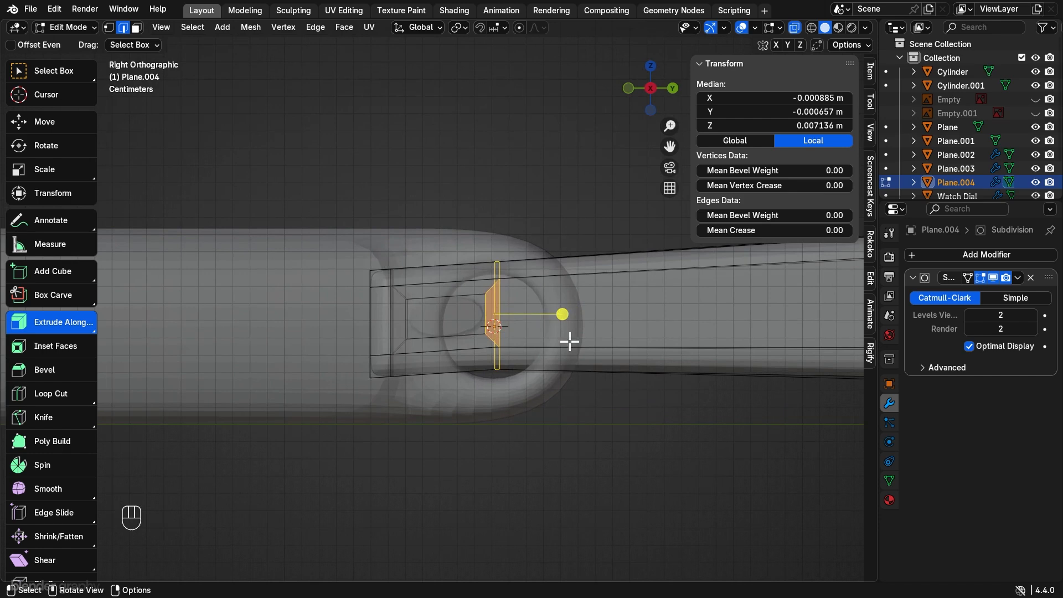
key("g")
right_click(397, 353, "shift")
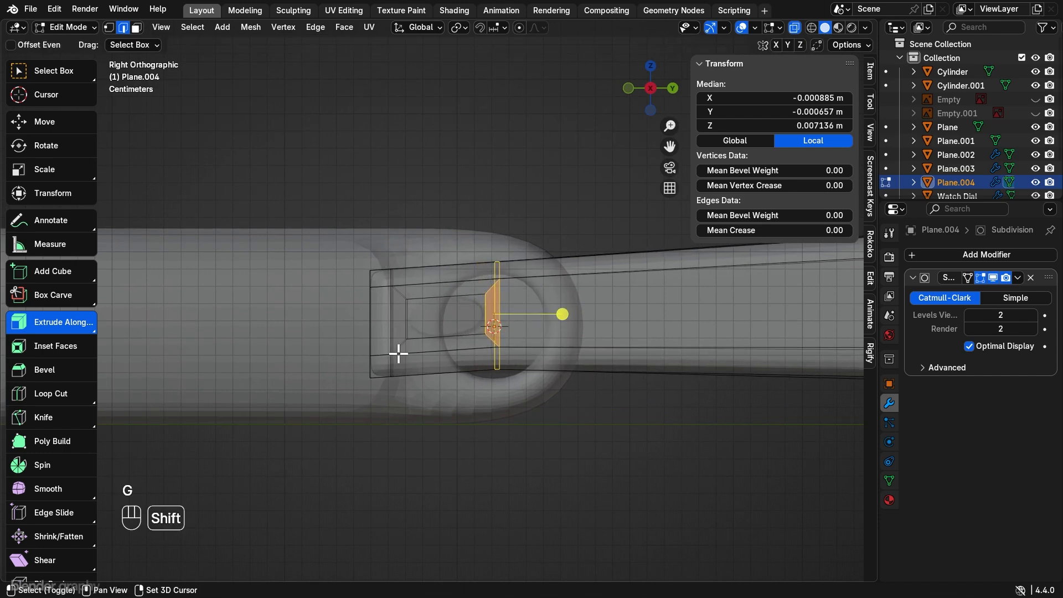
left_click_drag(273, 199, 437, 441)
key("g")
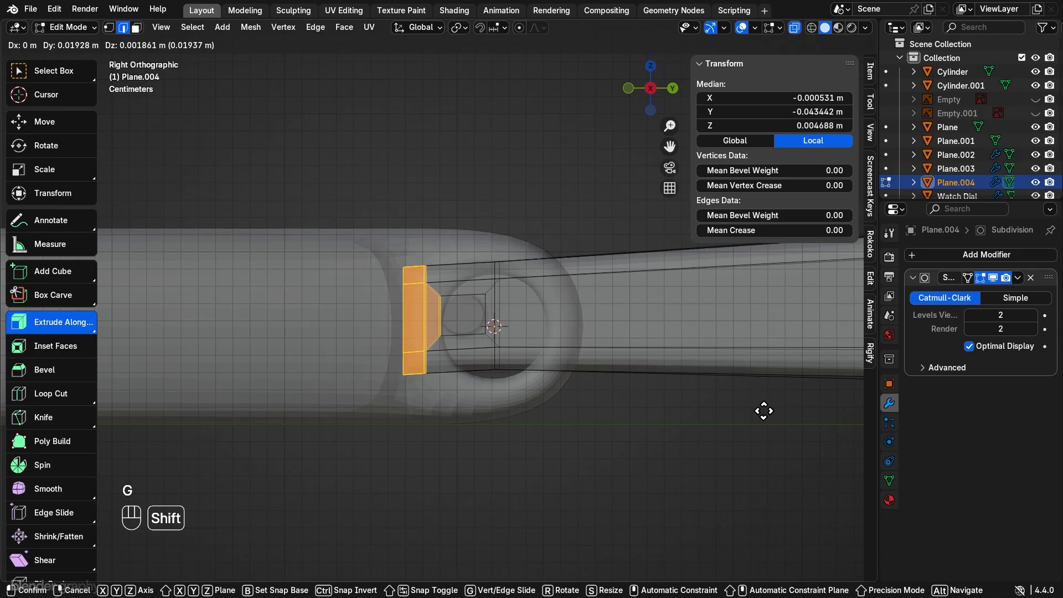
left_click(782, 409)
Step: Move the arm ends together with the crossbar onto the strap loop's centre, and return to Object Mode with X-ray off
left_click_drag(292, 214, 550, 420)
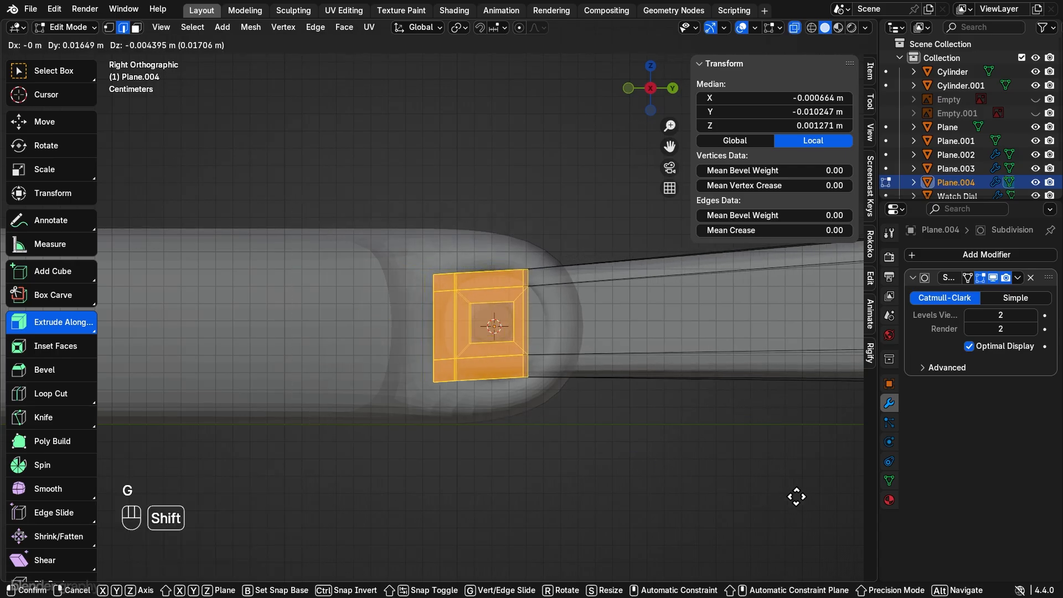
left_click(749, 463)
key("Tab")
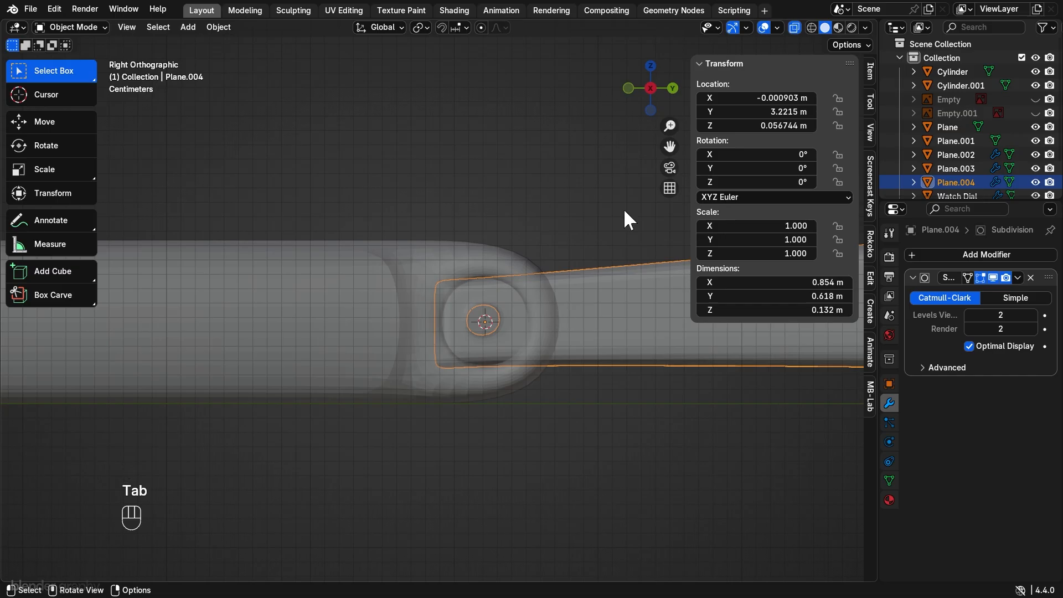
left_click(794, 27)
middle_click_drag(493, 128, 396, 178)
middle_click_drag(470, 197, 467, 278)
left_click(477, 210)
scroll(479, 199, "down", 2)
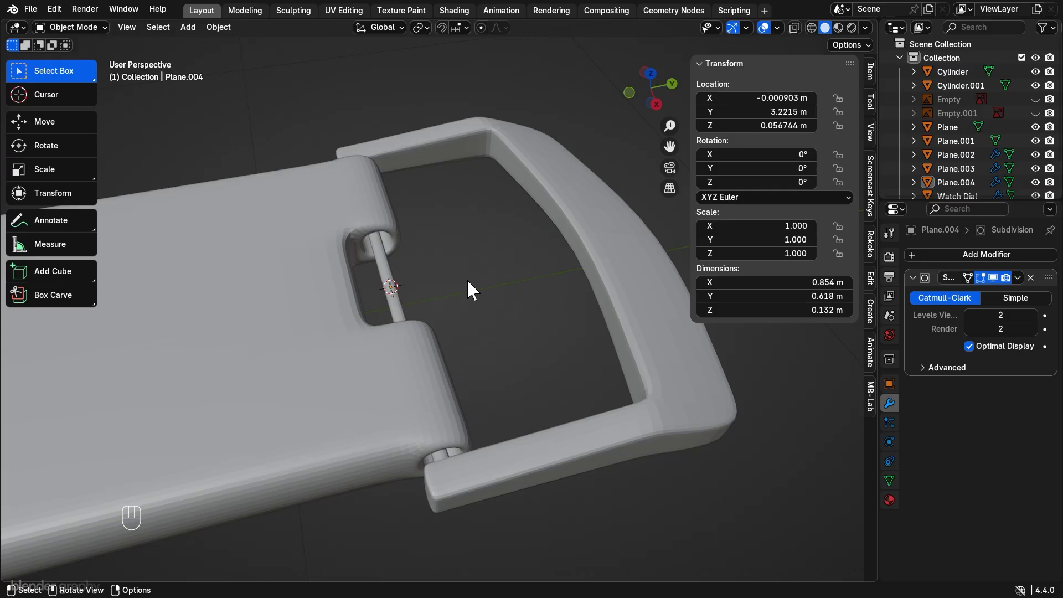
Step: Add a plane at the 3D cursor, give it a Subdivision Surface modifier with 2 viewport levels and open it for editing
key("shift+a")
mouse_move(468, 277)
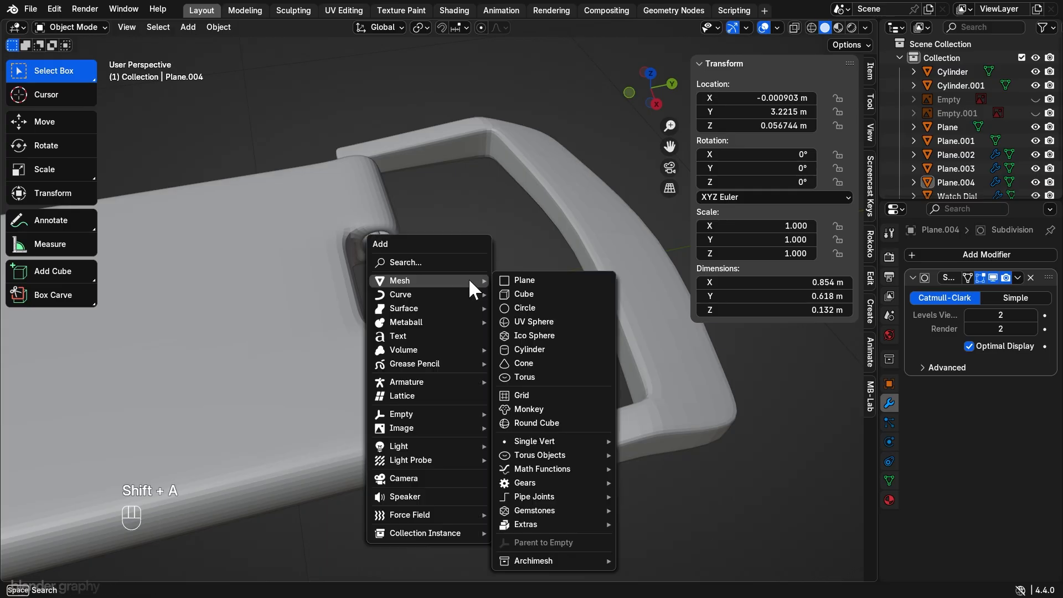
left_click(553, 281)
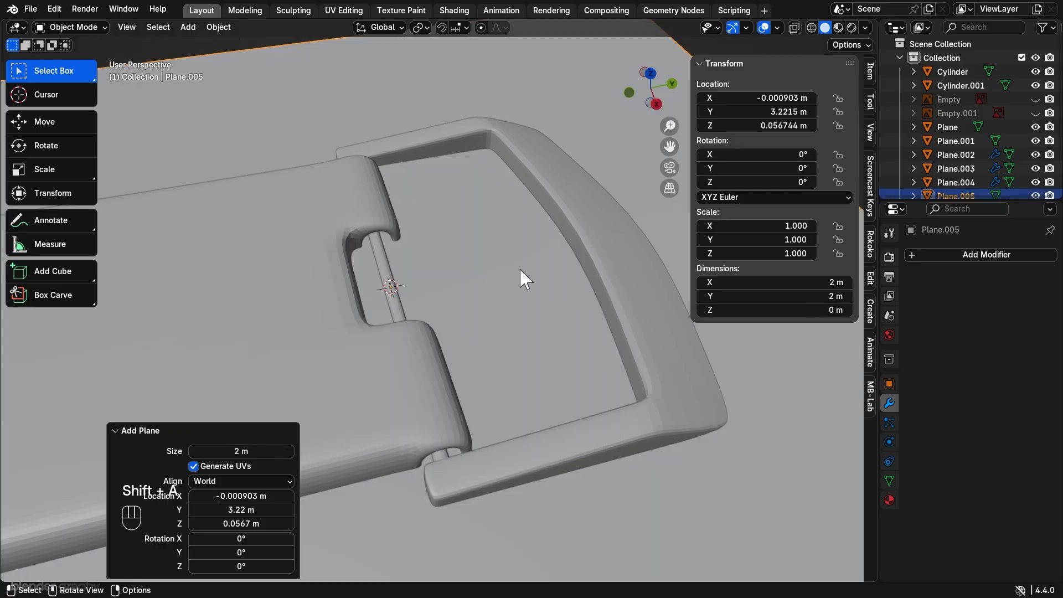
scroll(547, 310, "down", 5)
left_click(929, 254)
type("su")
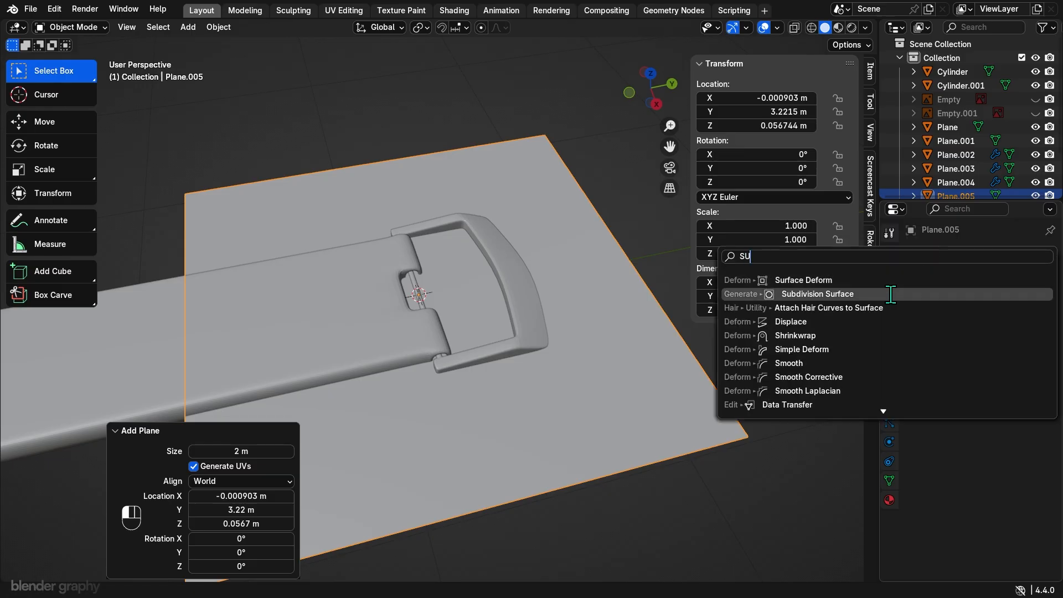
left_click(893, 294)
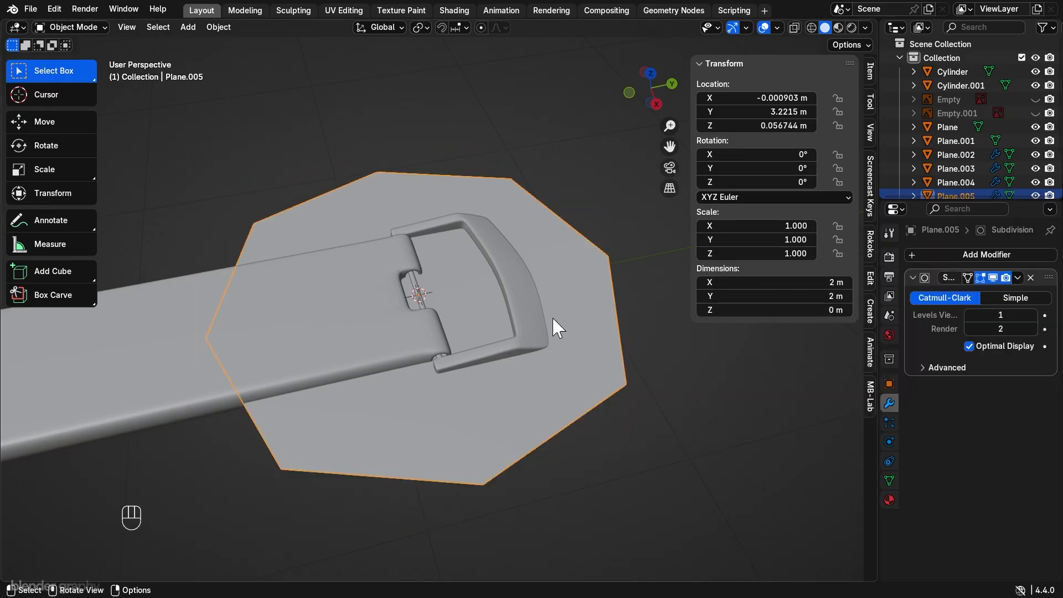
key("Tab")
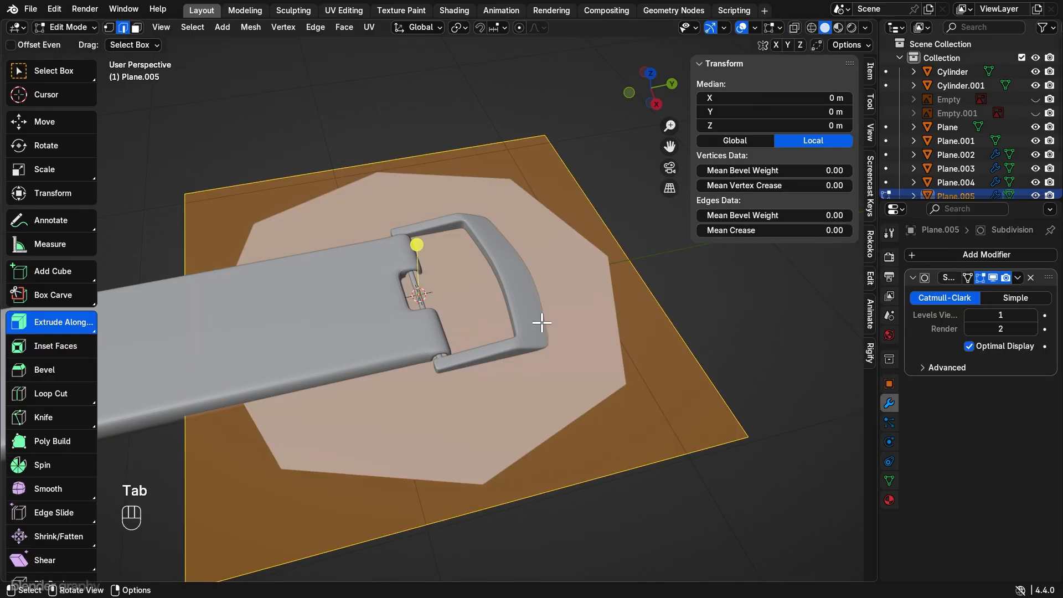
left_click(1032, 314)
Step: In top view, scale the plane to 0.105 along X and 0.536 along Y to form a narrow buckle pin
middle_click_drag(469, 206, 570, 216)
left_click(649, 84)
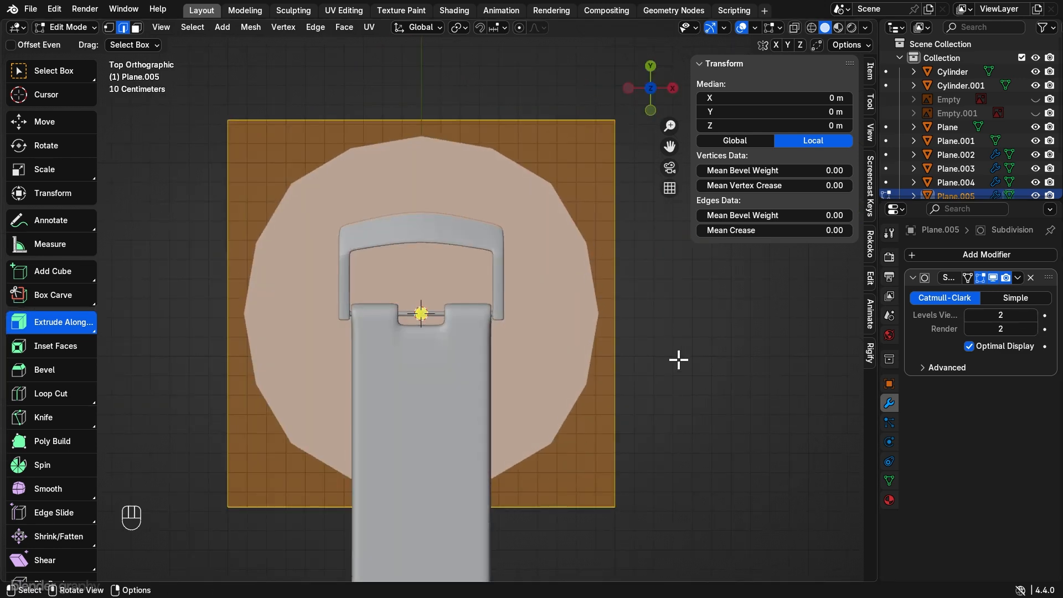
key("s")
key("x")
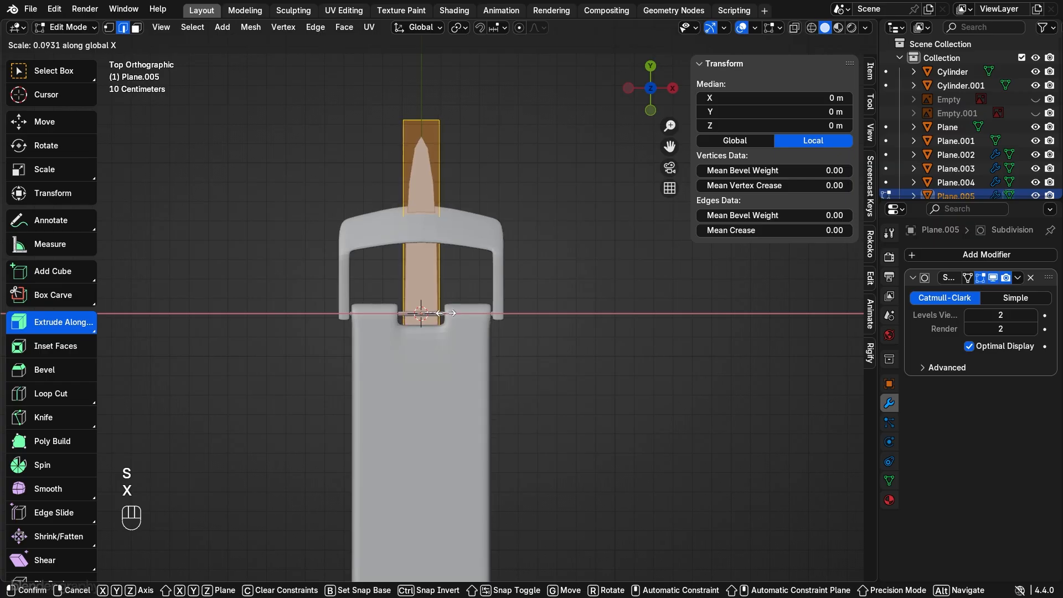
left_click(408, 331, "shift")
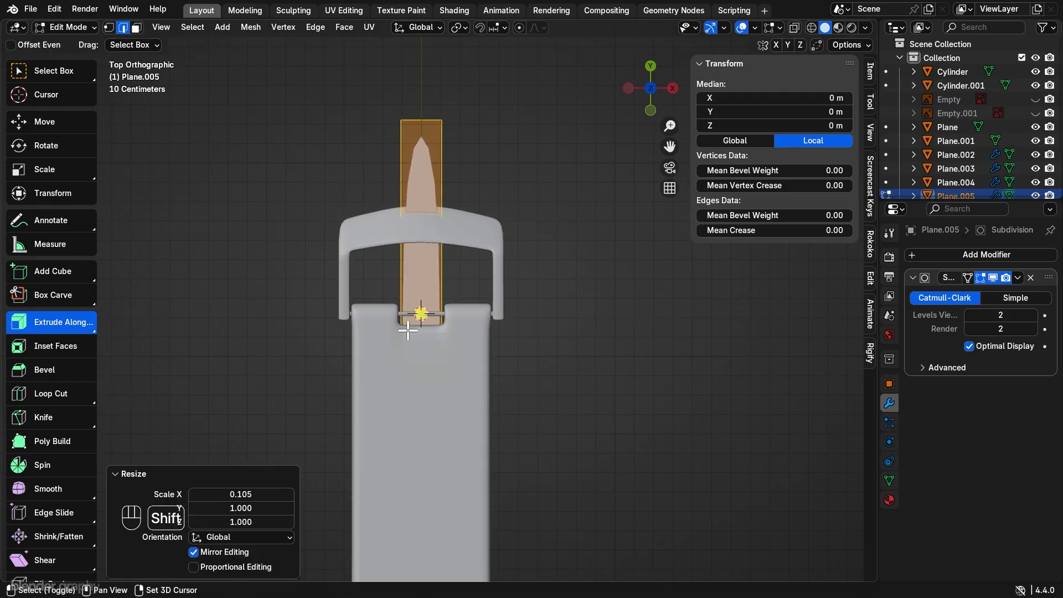
key("s")
key("y")
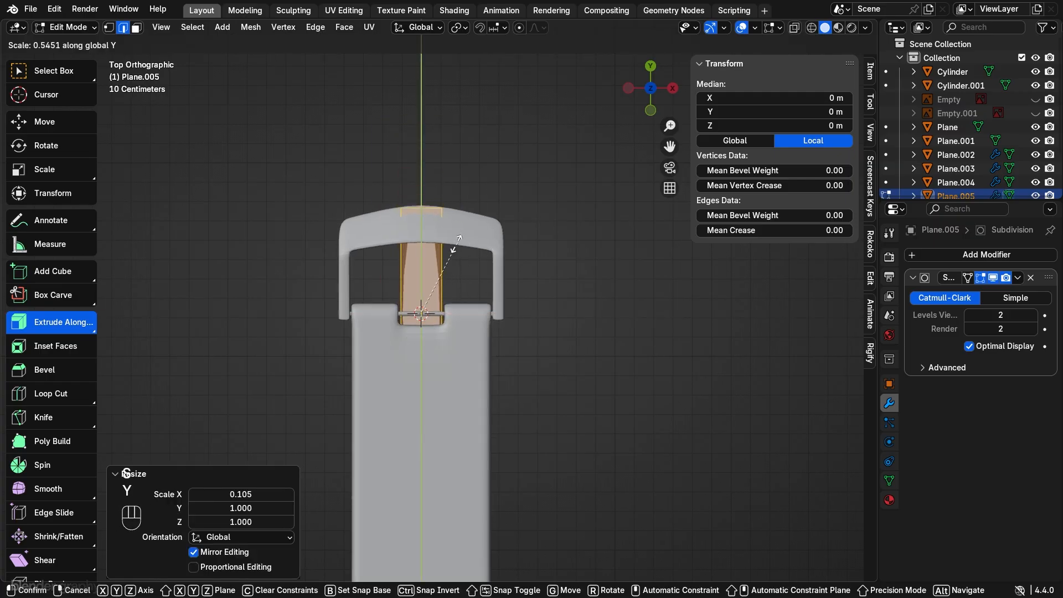
left_click(456, 244)
Step: With X-ray on, select the pin's rear edge and move it 0.53607 m along Y up to the crossbar
left_click(794, 27)
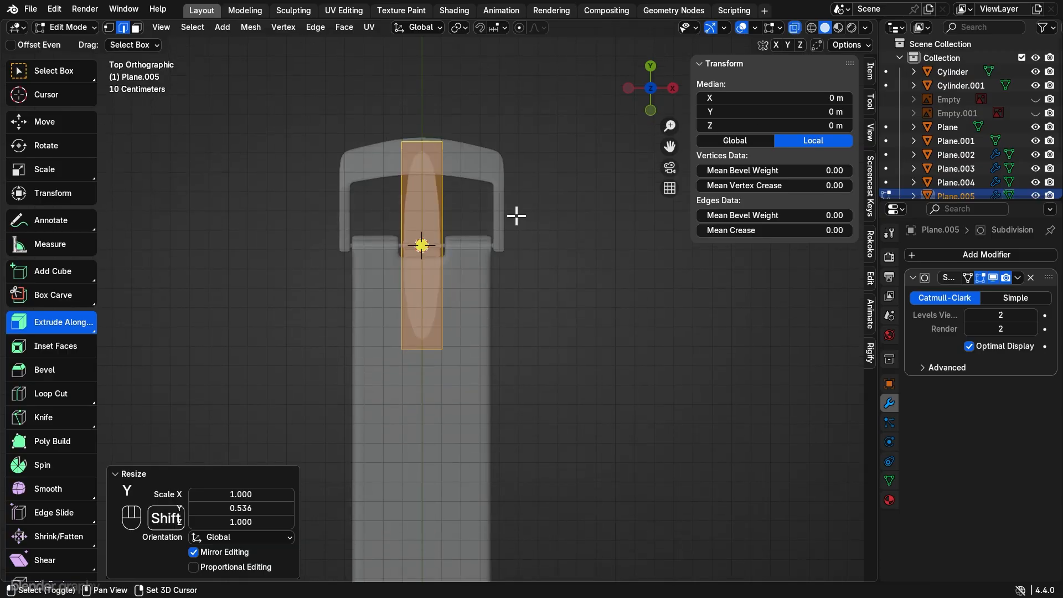
left_click_drag(332, 301, 459, 376)
scroll(499, 349, "up", 1)
key("g")
key("y")
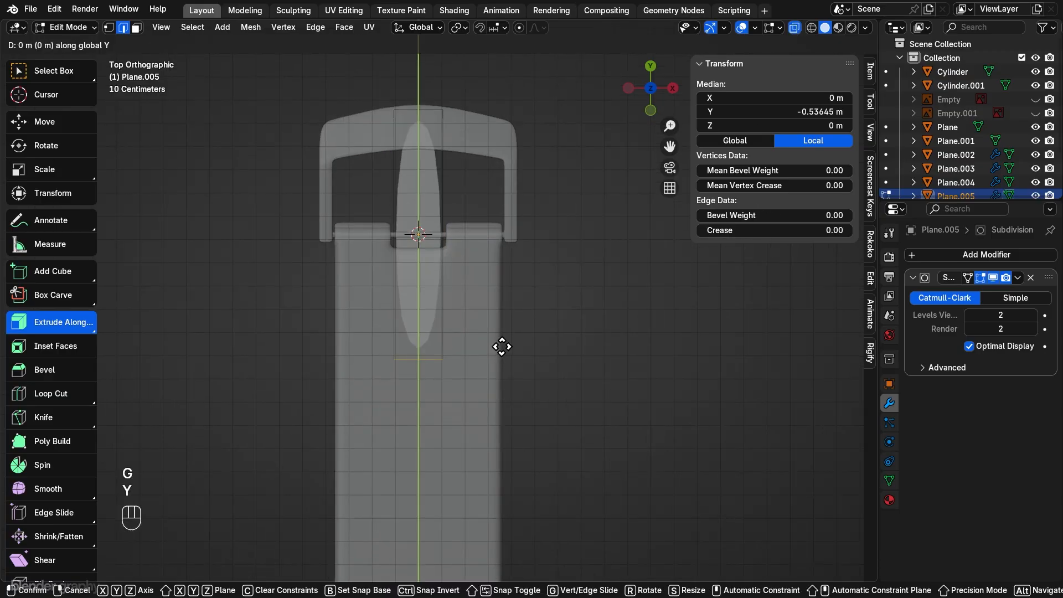
left_click(512, 194)
Step: In right side view, raise the pin's rear edge by 0.038163 m along Z
middle_click_drag(514, 185, 408, 237)
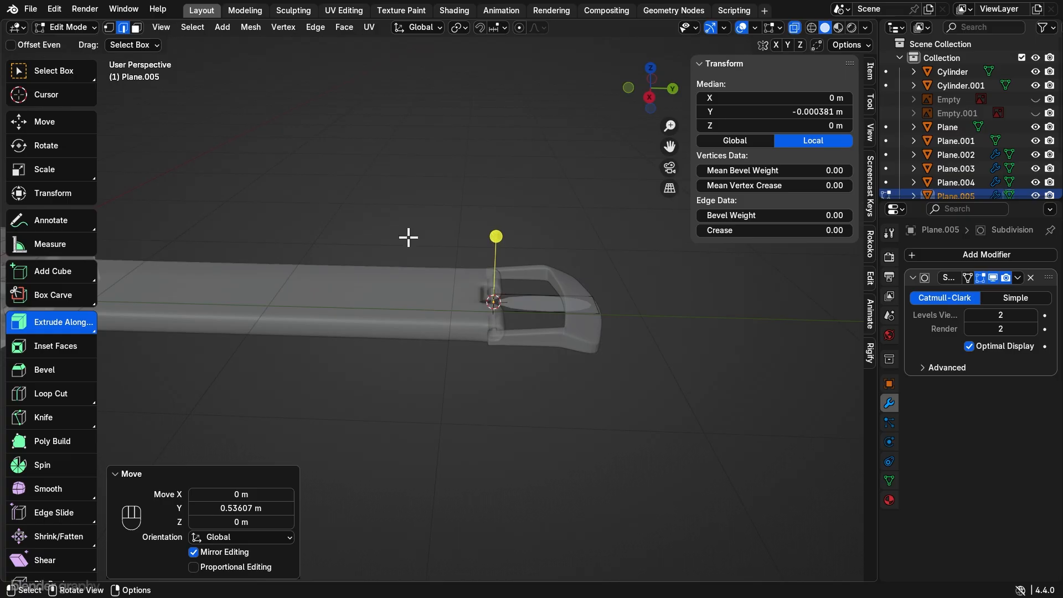
left_click(649, 97)
scroll(458, 273, "up", 3)
key("g")
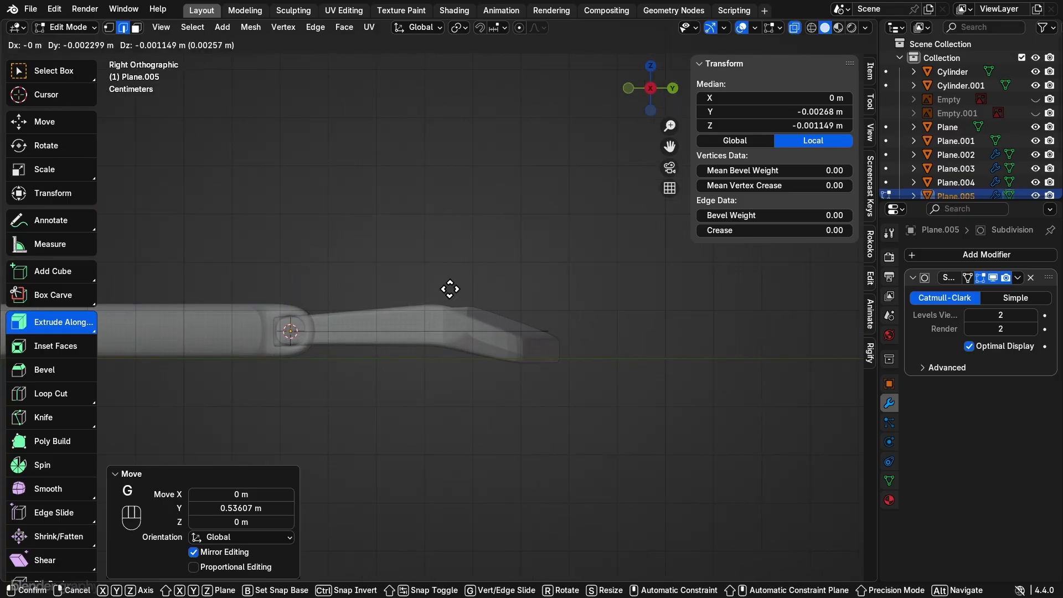
key("z")
left_click(472, 178)
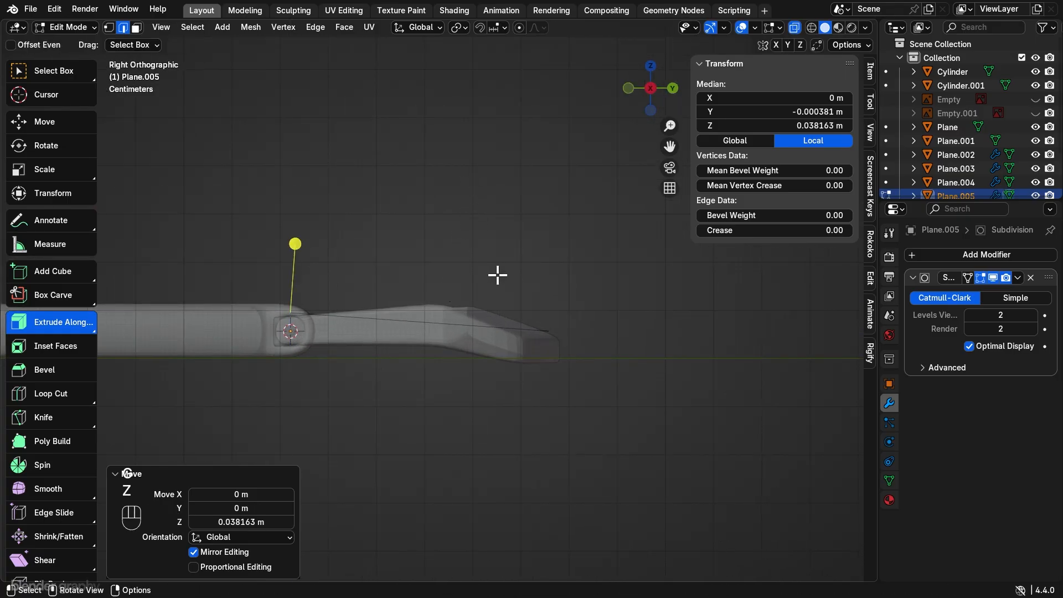
Step: Add a loop cut across the pin, slide it by a factor of -0.365 toward the tip and raise it 0.048367 m along Z
scroll(486, 290, "down", 2)
middle_click_drag(486, 290, 472, 325)
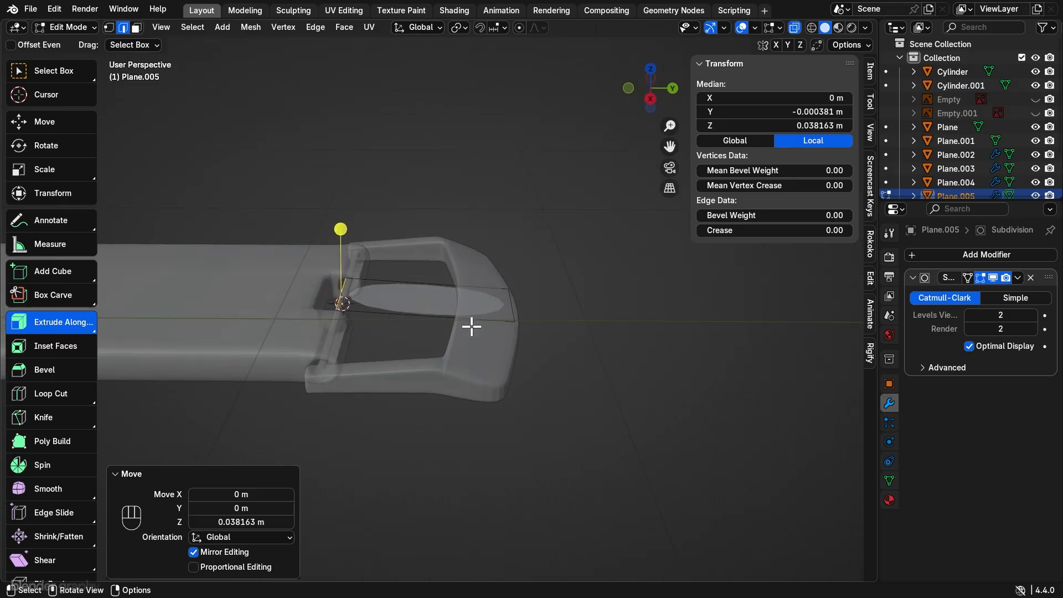
key("ctrl+r")
left_click(465, 313)
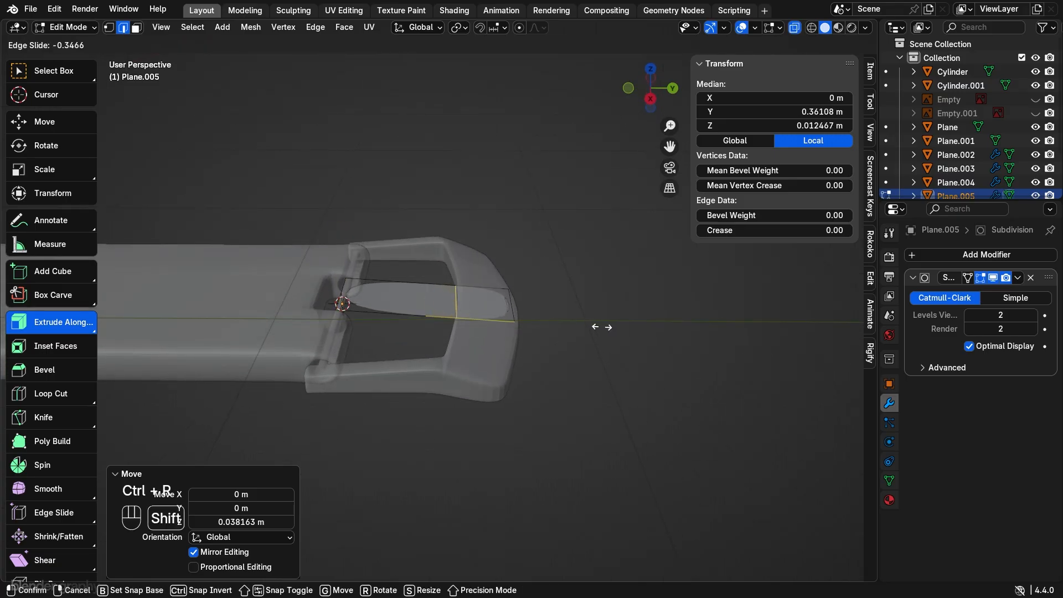
left_click(618, 328)
key("g")
key("z")
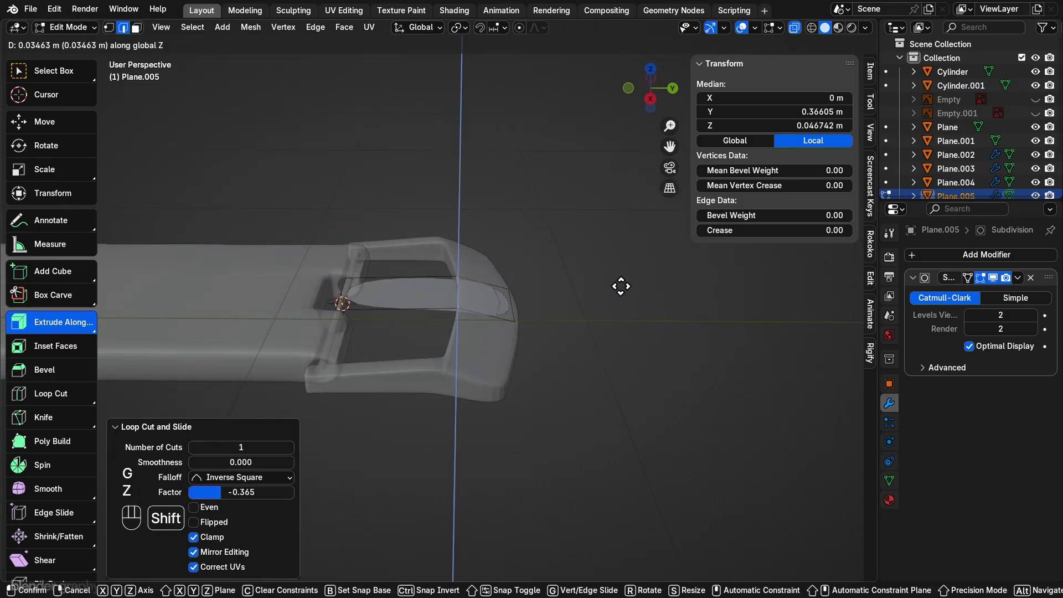
left_click(624, 247)
Step: Lower the pin's new middle loop slightly along Z to follow the bend of the frame
middle_click_drag(624, 247, 589, 275)
key("g")
key("z")
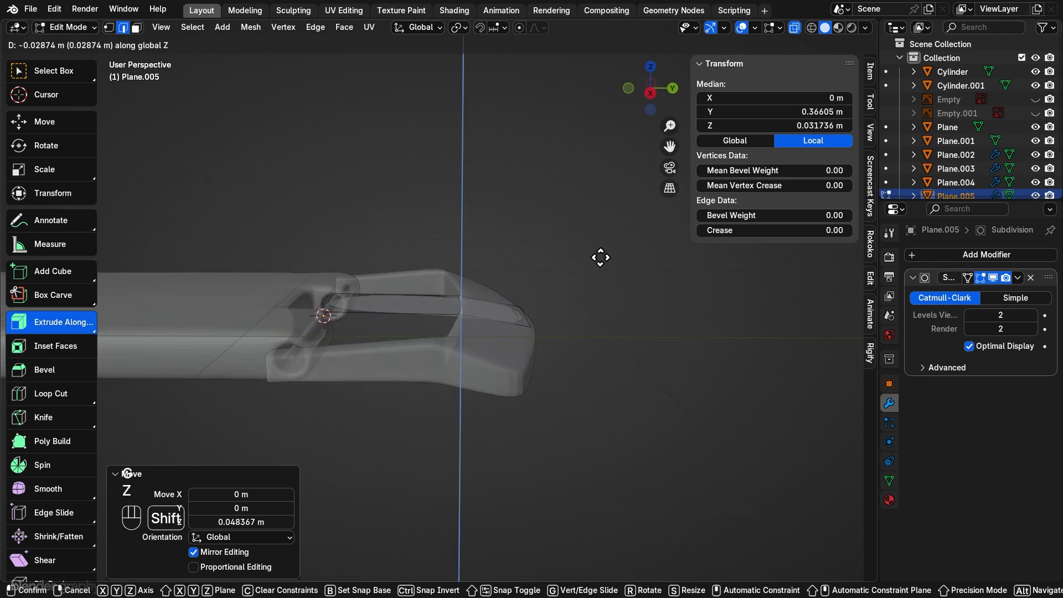
left_click(600, 225)
Step: Raise the pin's tip edge 0.007765 m along Z, and in right side view nudge it back and up against the frame
left_click(565, 350)
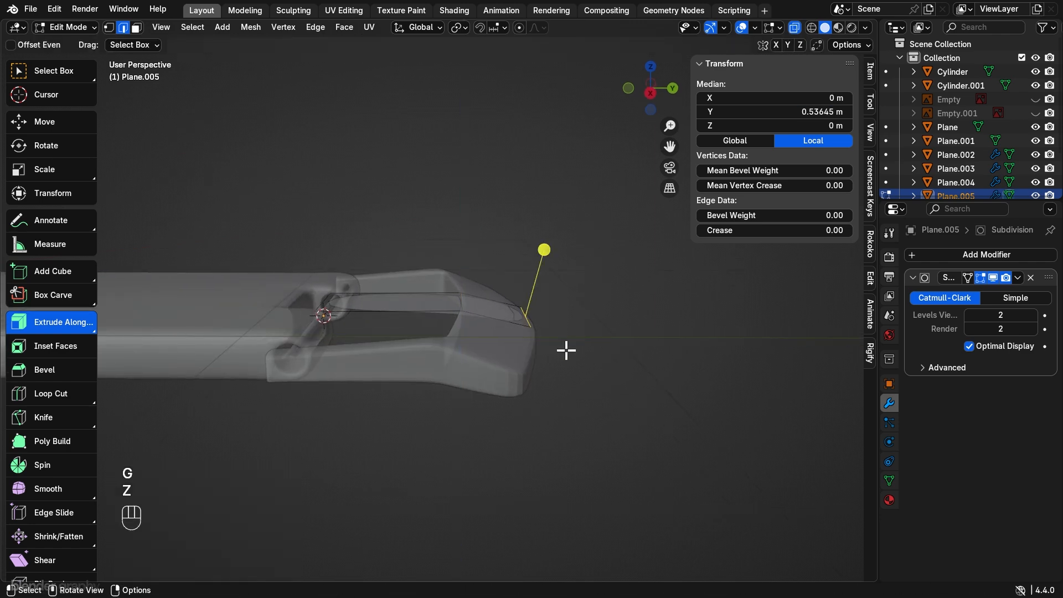
key("g")
key("z")
left_click(570, 323)
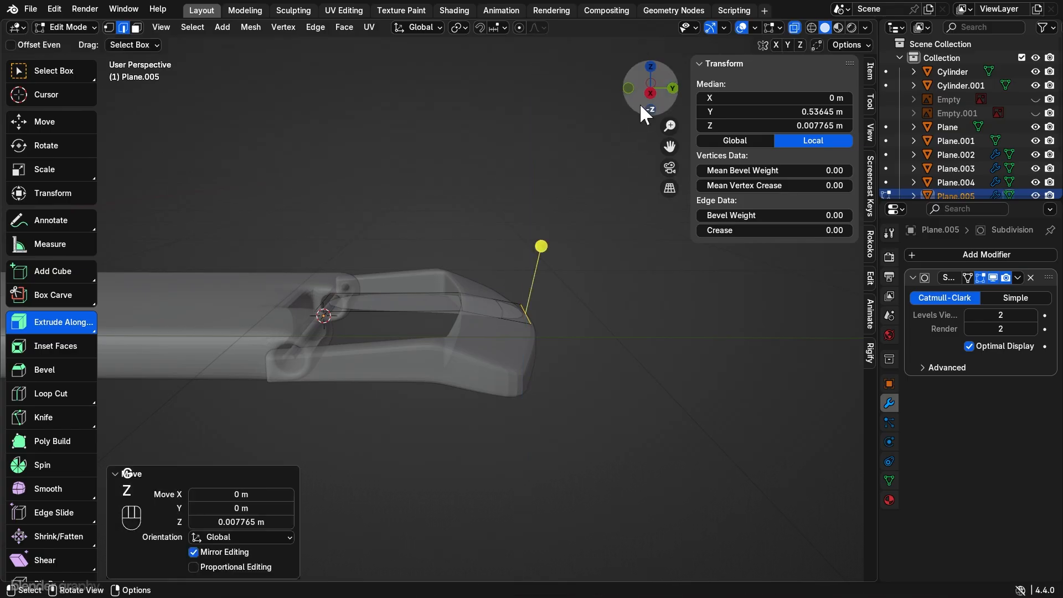
left_click(648, 94)
key("g")
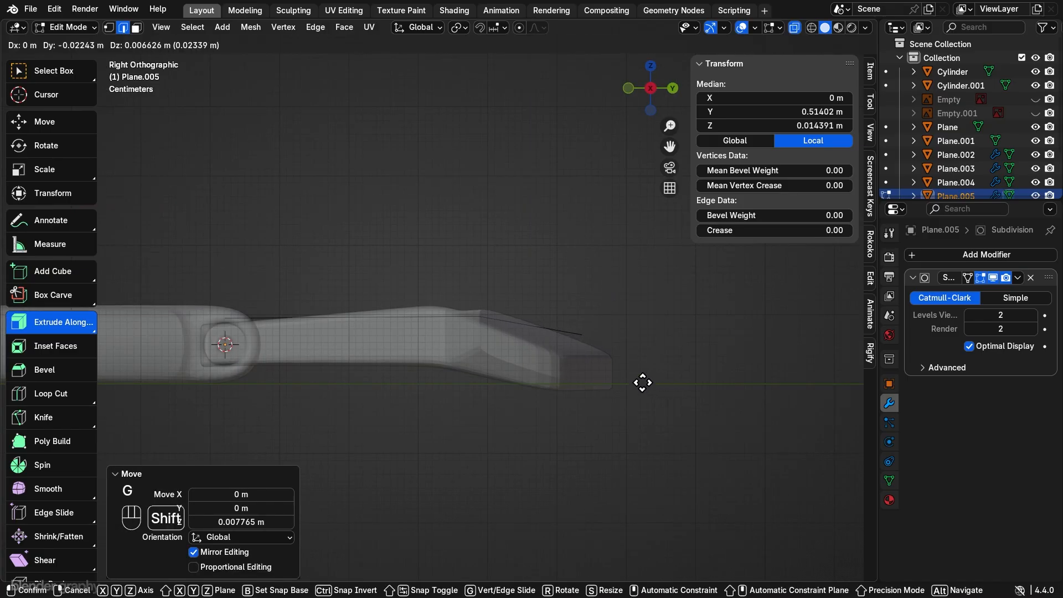
left_click(288, 280)
Step: Raise the pin's middle loop 0.012682 m along Z above the frame's bend and turn X-ray off
middle_click_drag(451, 291, 487, 304)
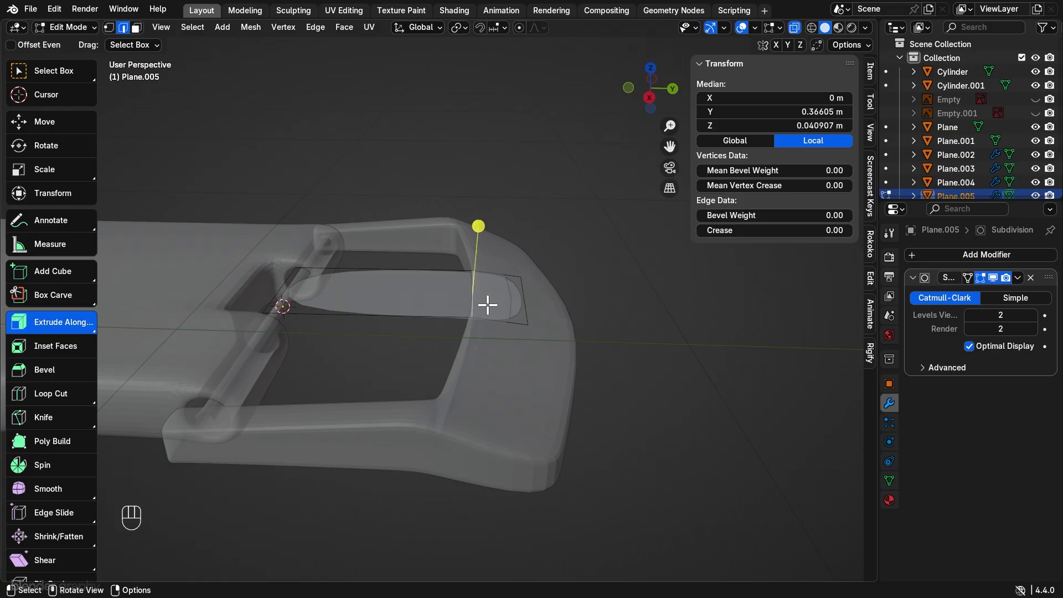
key("g")
key("z")
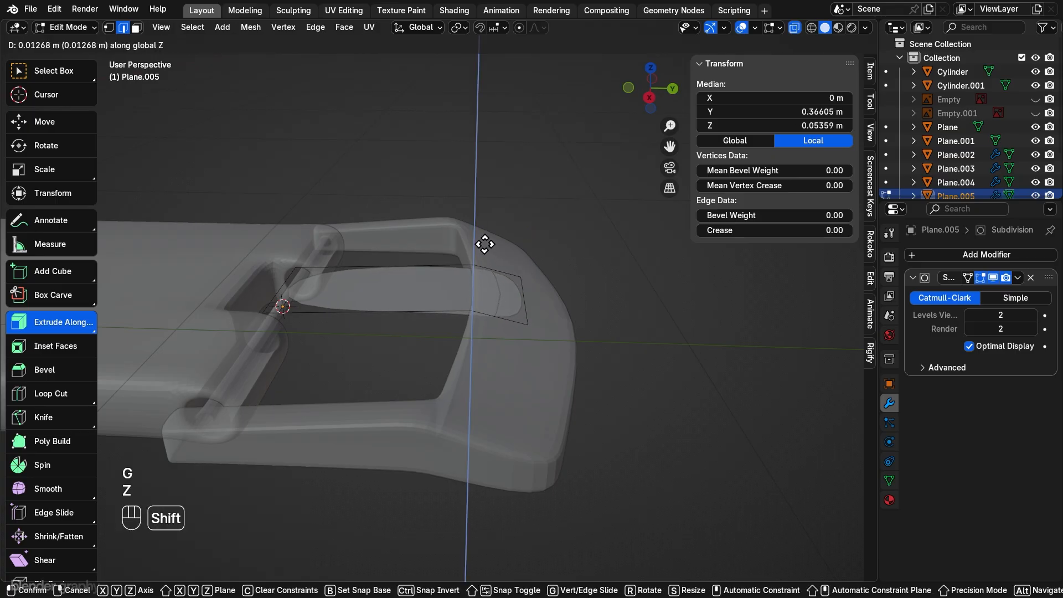
left_click(484, 244)
left_click(795, 27)
Step: Add a loop cut on each side of the pin's bend, slid close to it by factors of -0.925 and 0.657
middle_click_drag(511, 266, 504, 321)
scroll(487, 321, "up", 2)
key("ctrl+r")
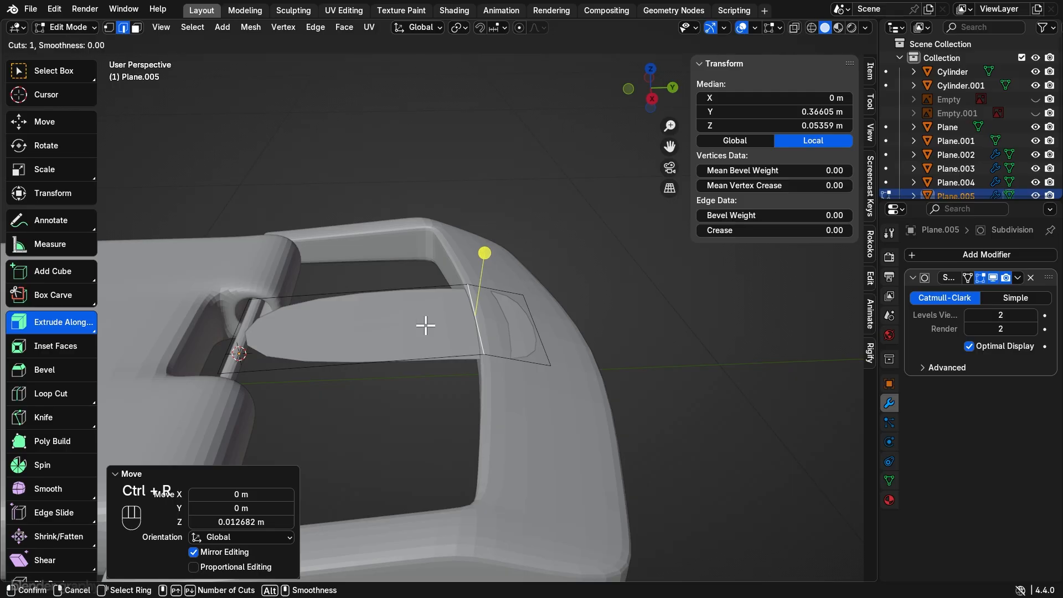
left_click(424, 321)
key("shift")
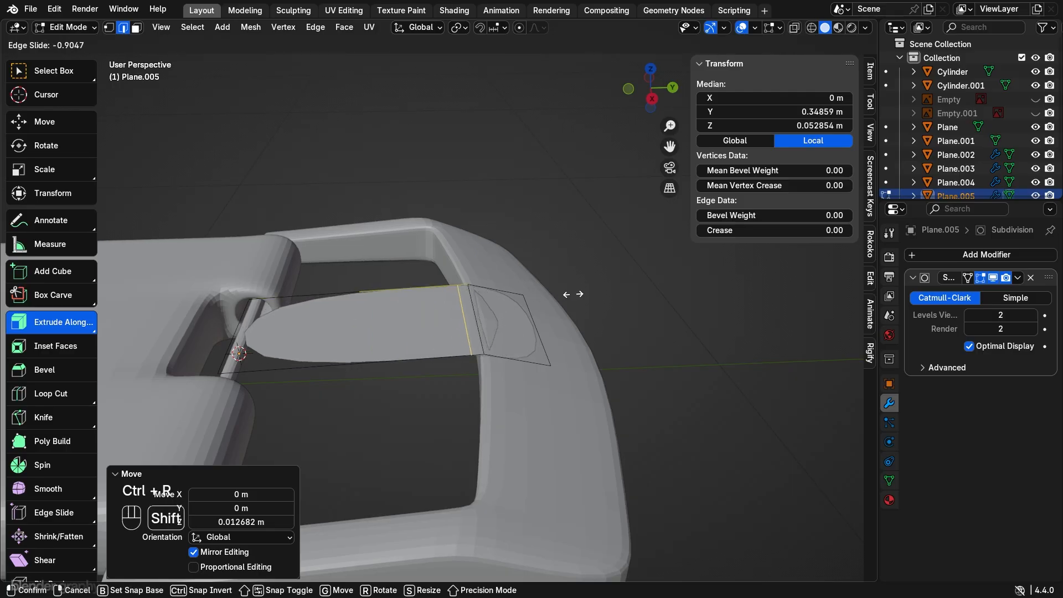
left_click(593, 292)
key("ctrl+r")
left_click(497, 299)
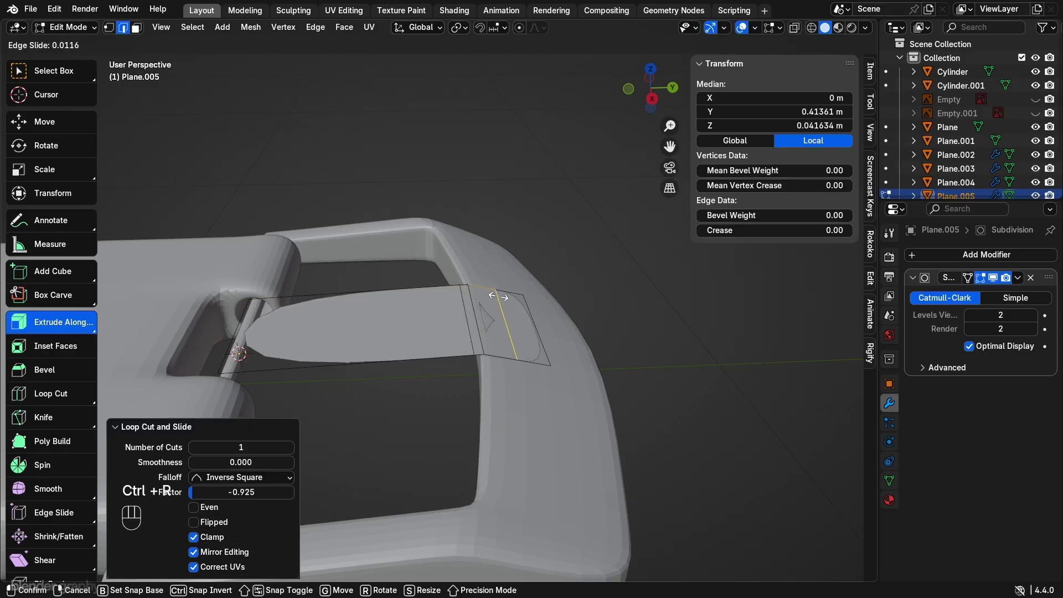
left_click(415, 320)
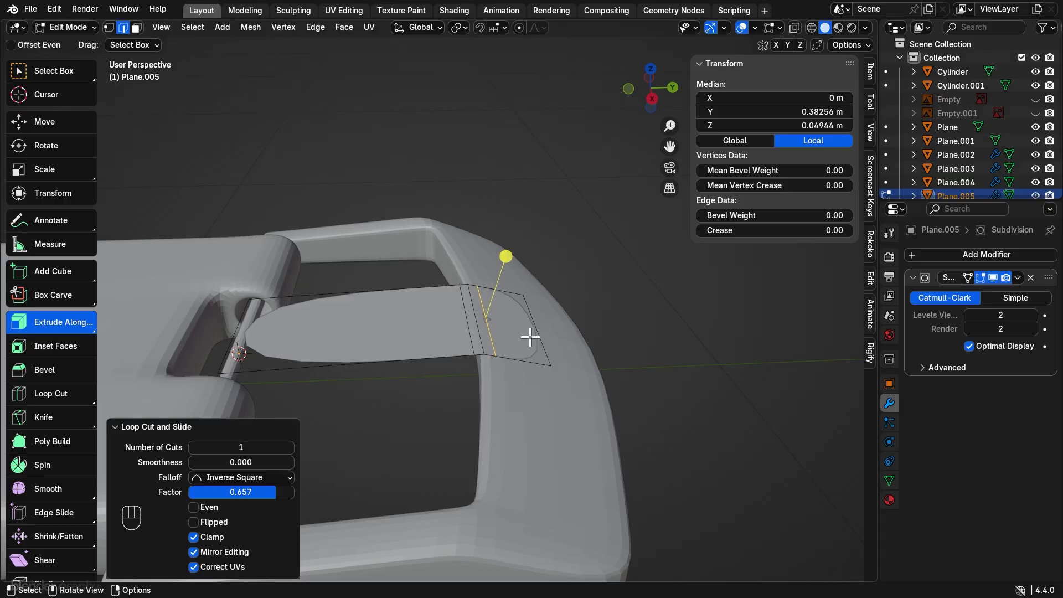
Step: In right side view with X-ray and vertex selection on, extrude the pin's rear edge backward and slightly down over the crossbar
middle_click_drag(530, 336, 427, 376)
middle_click_drag(402, 275, 607, 317)
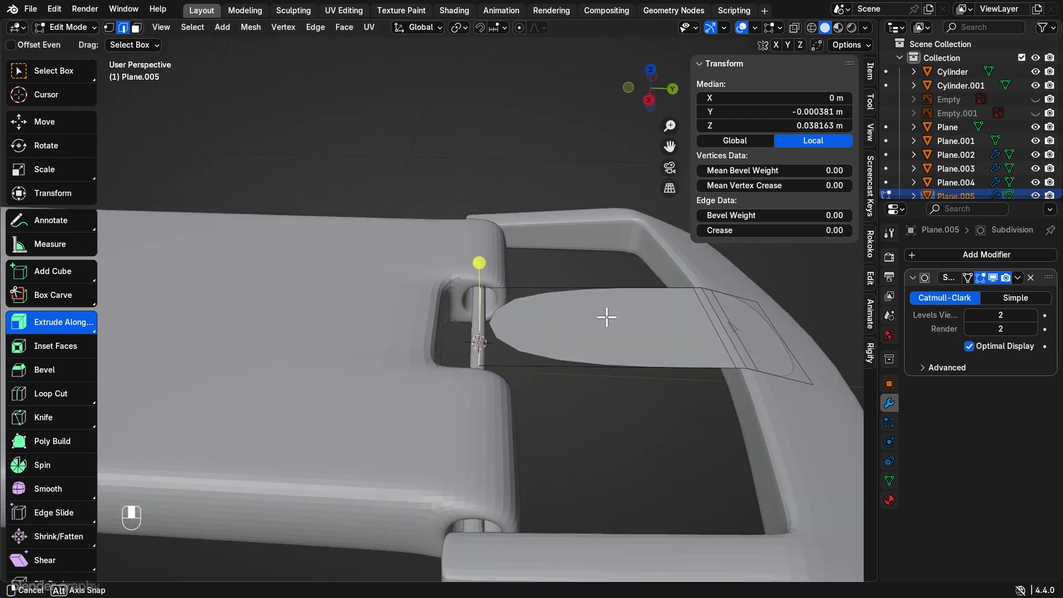
left_click(648, 99)
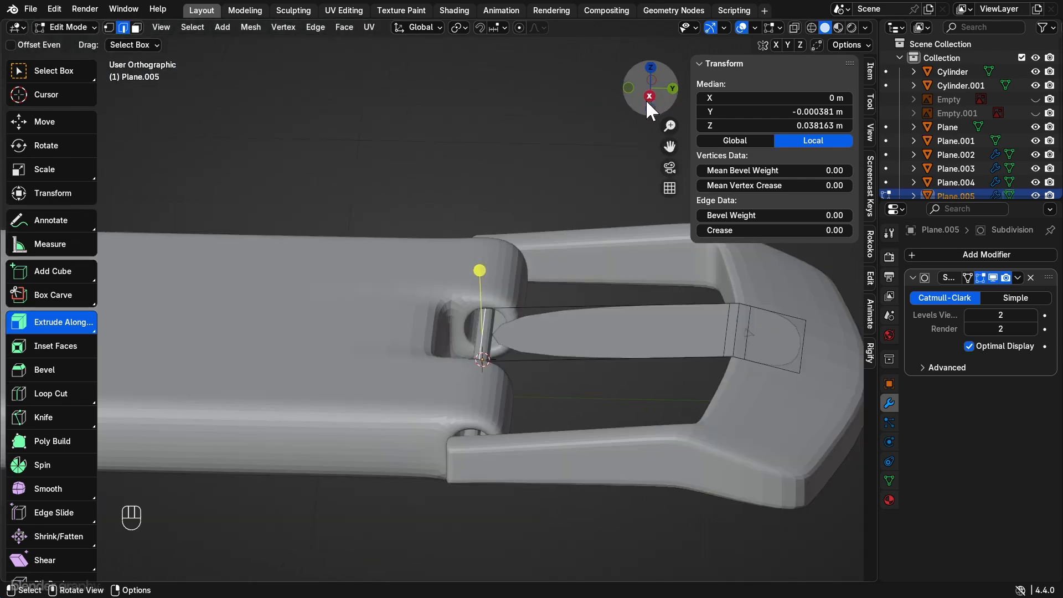
left_click(794, 27)
middle_click_drag(583, 270, 602, 279, "shift")
scroll(603, 279, "up", 3)
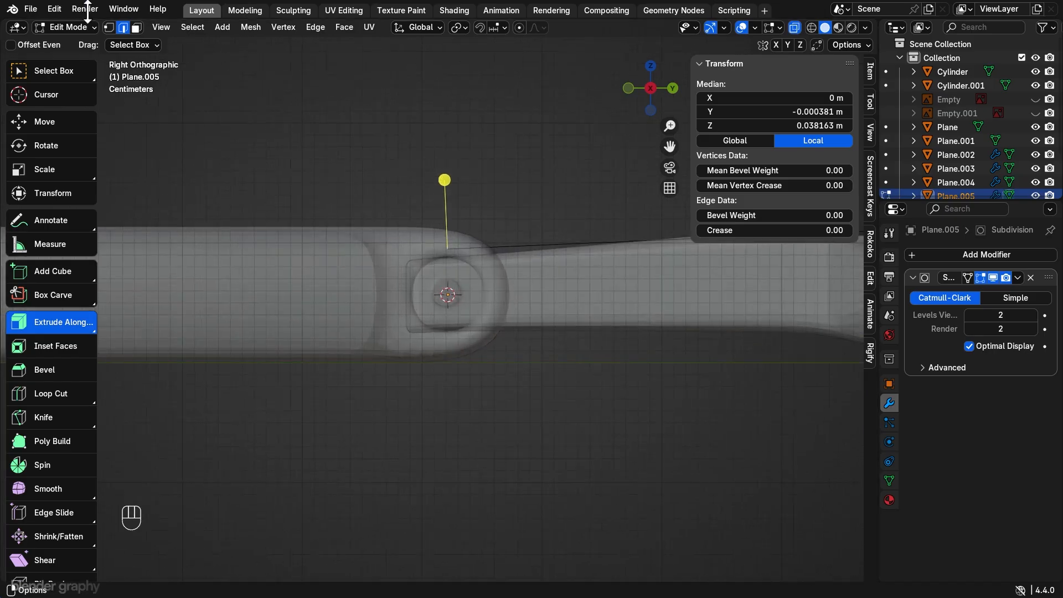
left_click(111, 25)
scroll(420, 253, "up", 2)
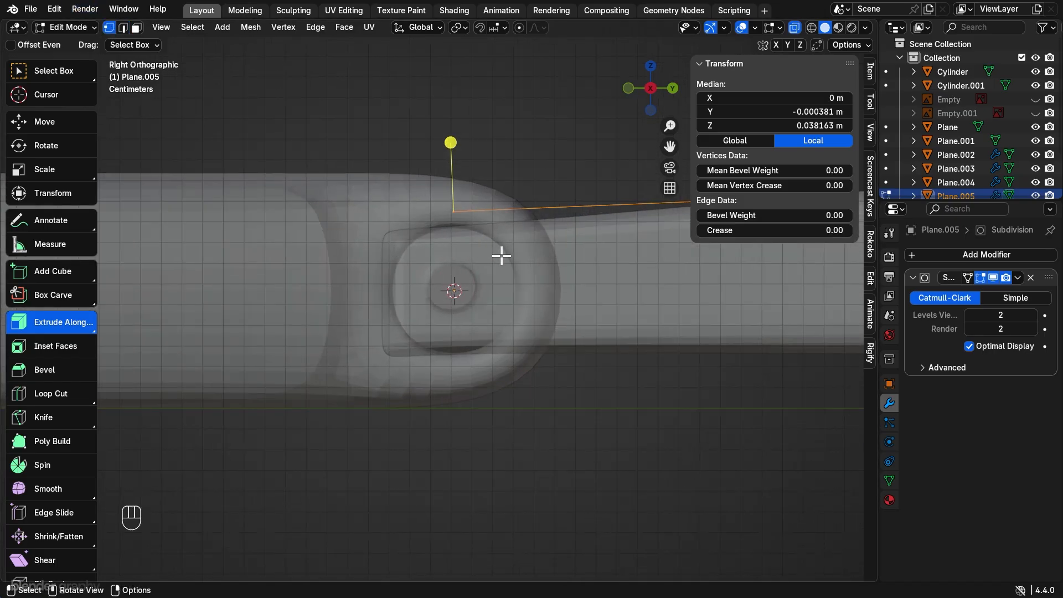
middle_click_drag(501, 255, 664, 122)
left_click(652, 90)
key("e")
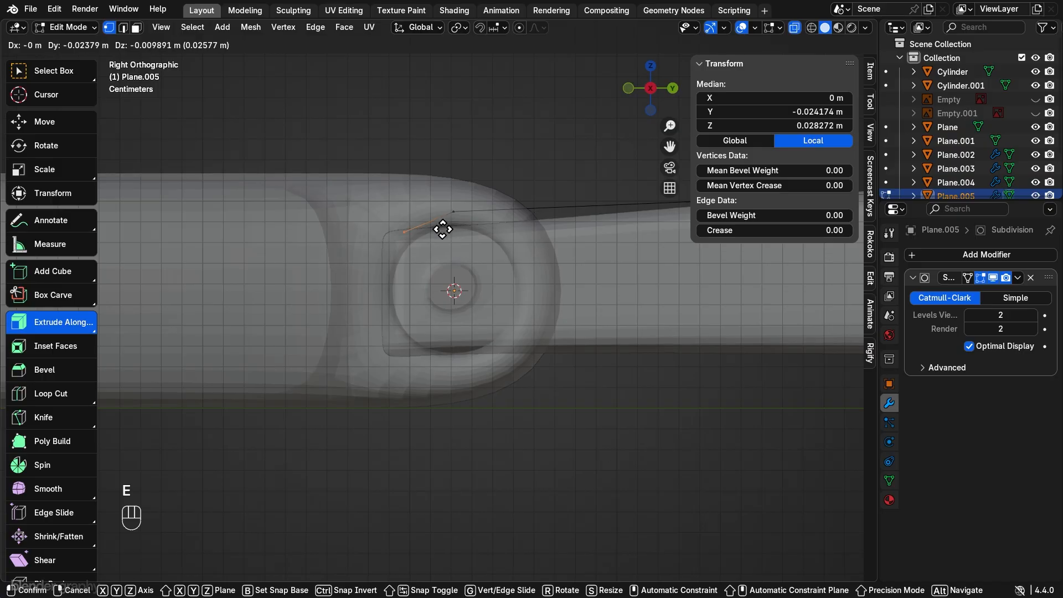
left_click(439, 231)
Step: Extrude the pin's end four more times, down behind, under and up in front of the crossbar, to form a hook
key("e")
left_click(439, 289)
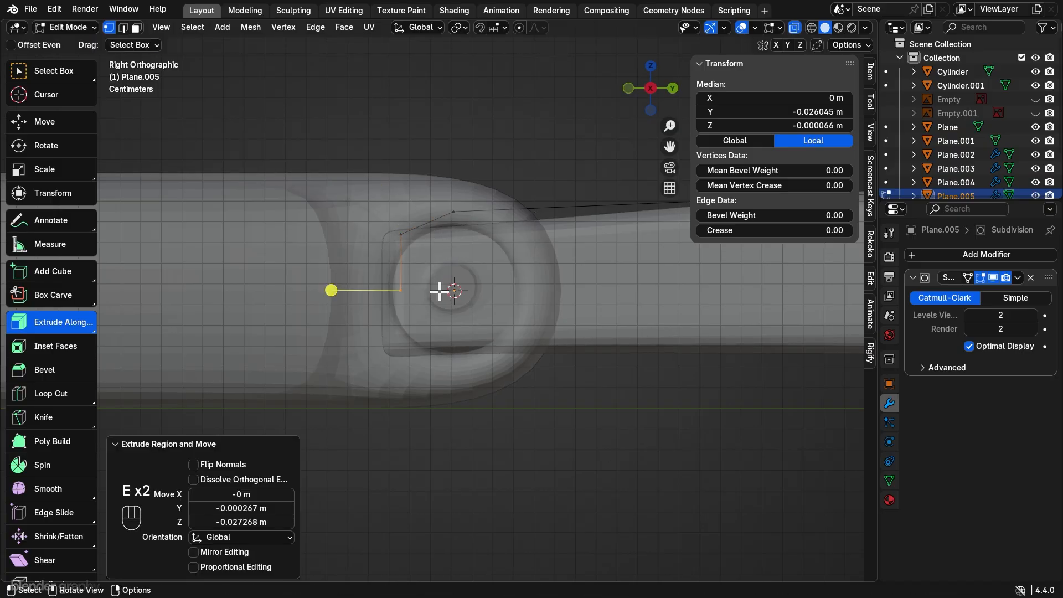
key("e")
left_click(479, 332)
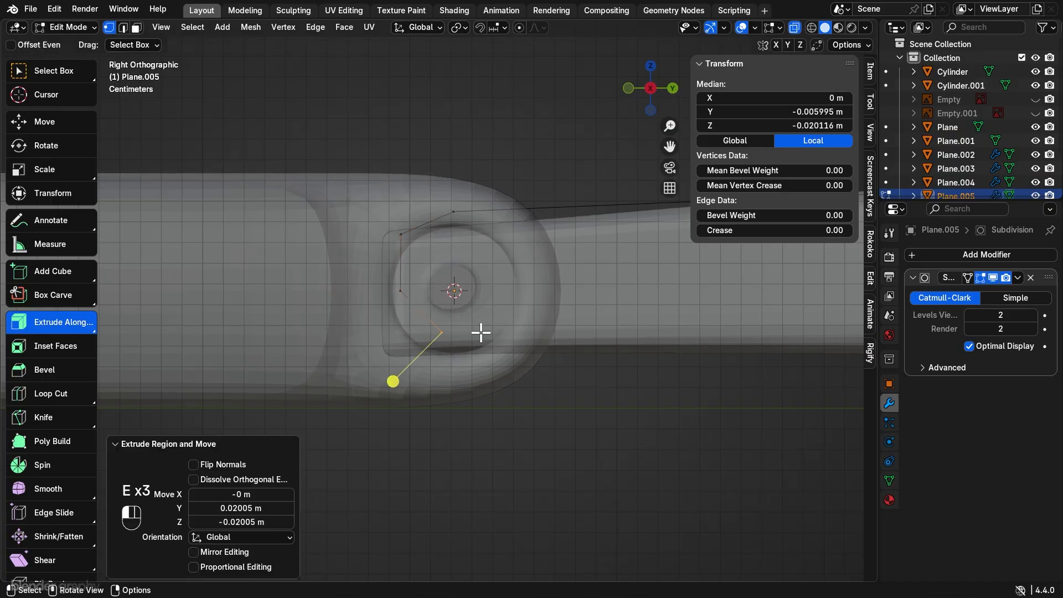
key("e")
left_click(541, 322)
key("e")
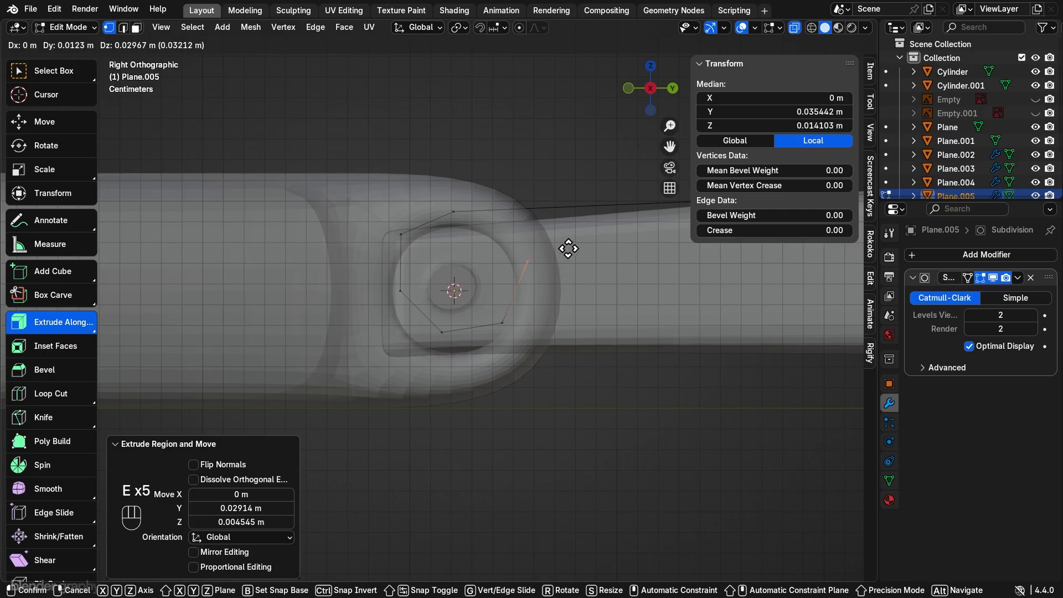
left_click(567, 248)
key("Tab")
middle_click_drag(557, 247, 490, 251, "shift")
key("Tab")
Step: With X-ray off, add a loop cut across the pin's long section and slide it close to the crossbar hook
middle_click_drag(431, 181, 517, 210)
left_click(792, 27)
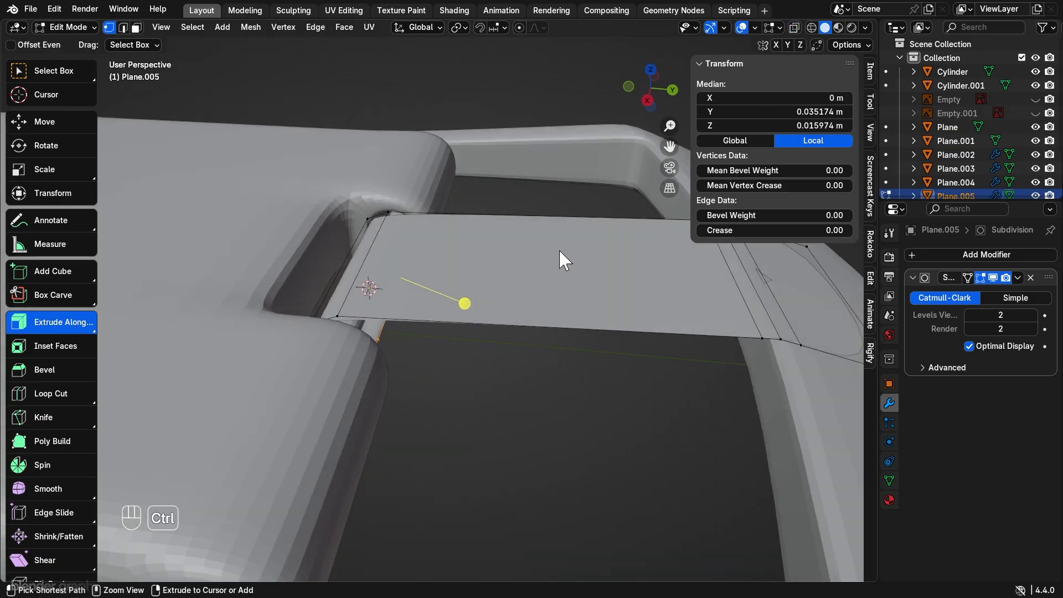
key("ctrl+r")
left_click(580, 234)
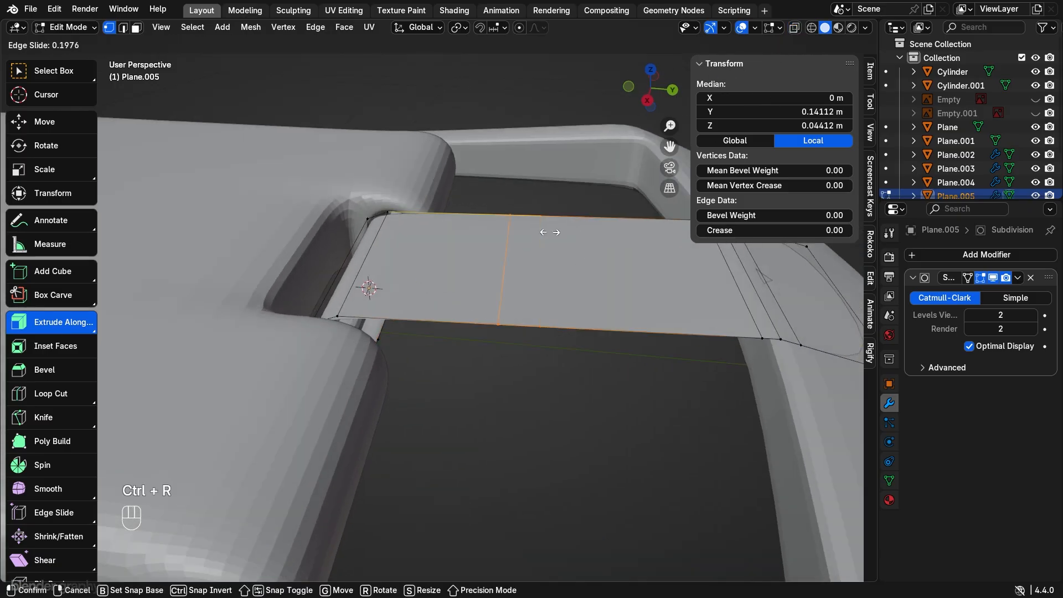
left_click(324, 249)
key("Tab")
middle_click_drag(382, 263, 450, 261)
Step: In right side view with X-ray on, move the hook's top vertices slightly up and forward to round the curve
left_click(651, 95)
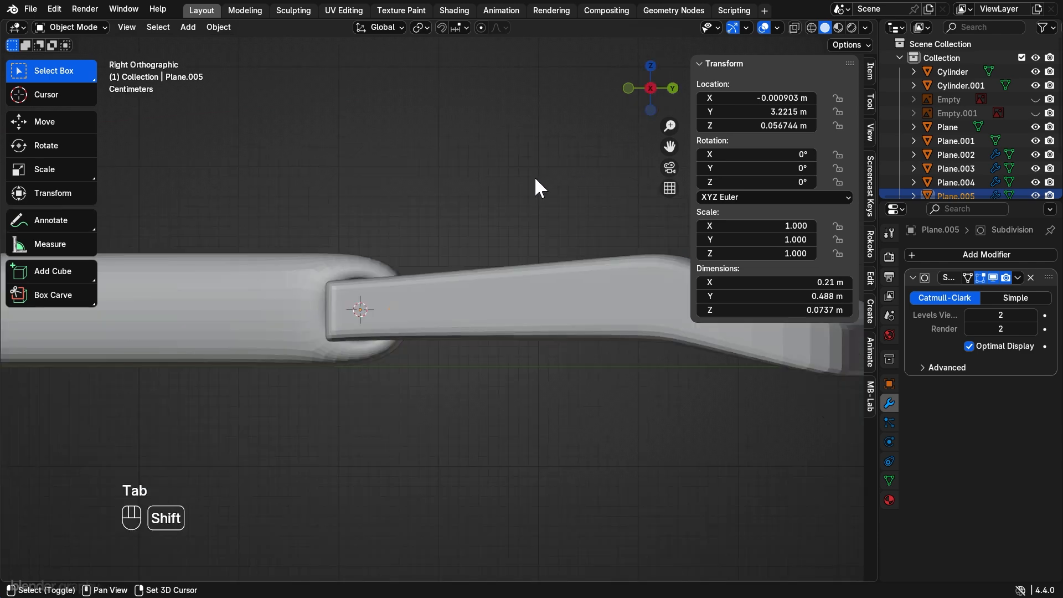
key("KP_5")
left_click(794, 29)
middle_click_drag(573, 218, 553, 229)
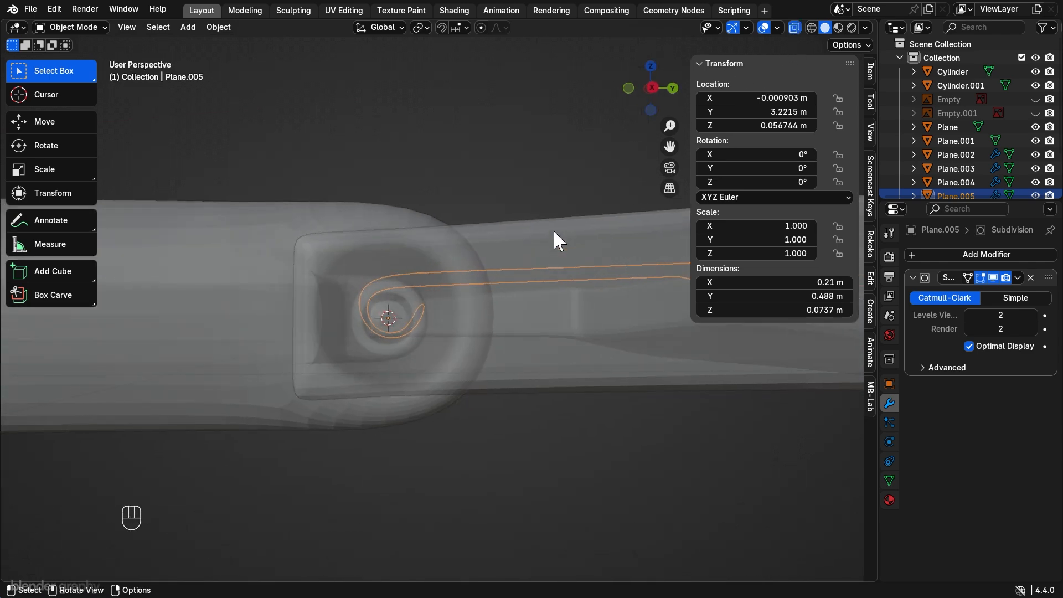
left_click(658, 90)
key("Tab")
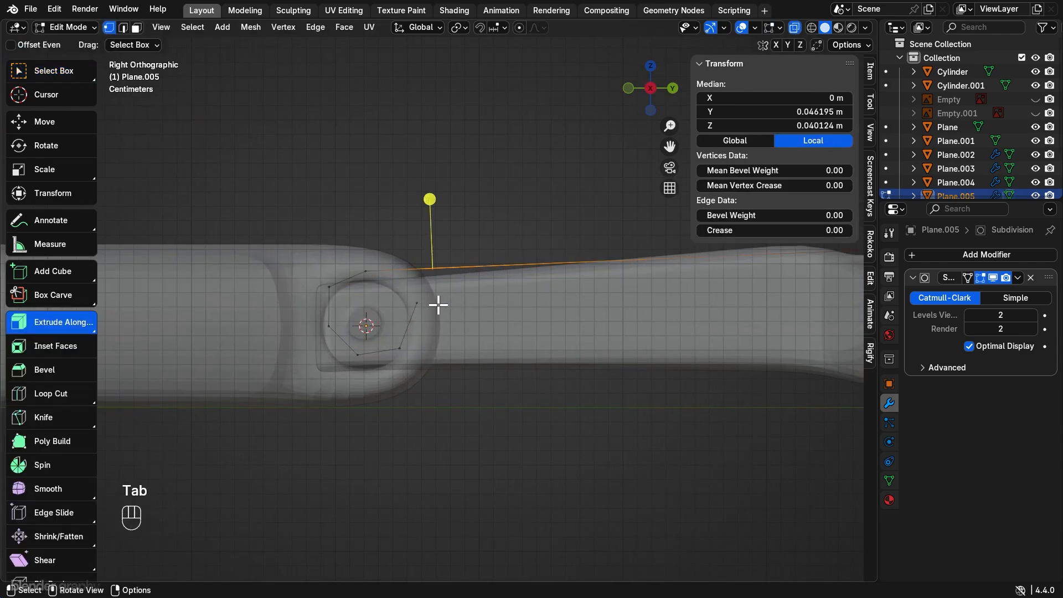
scroll(436, 304, "up", 1)
left_click(461, 269)
key("g")
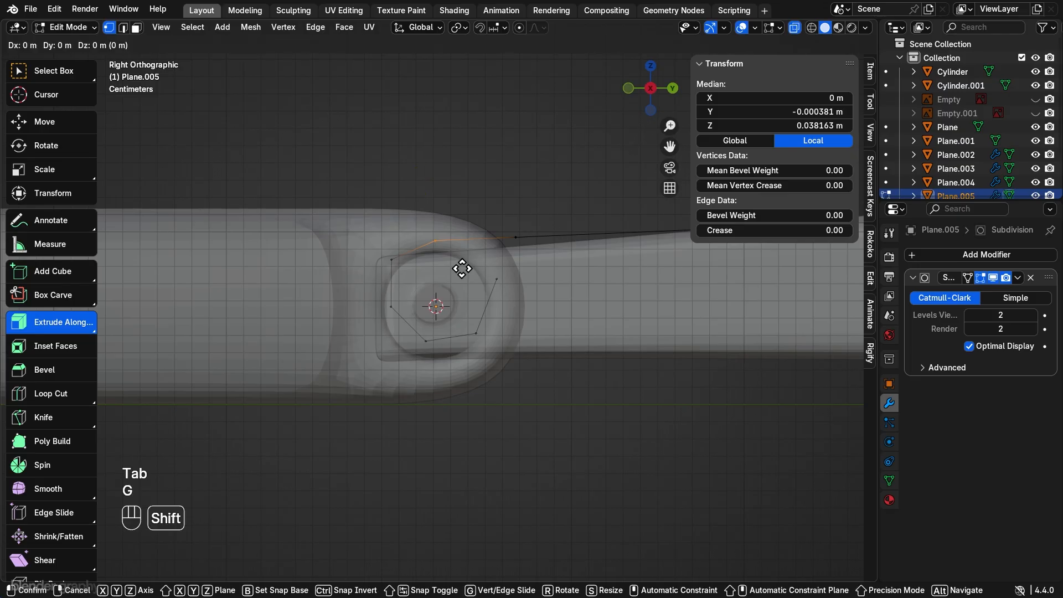
left_click(525, 159)
Step: Select the hook's vertices with the adjoining loop and shift them slightly down and back to centre them around the crossbar
key("Tab")
scroll(543, 230, "down", 1)
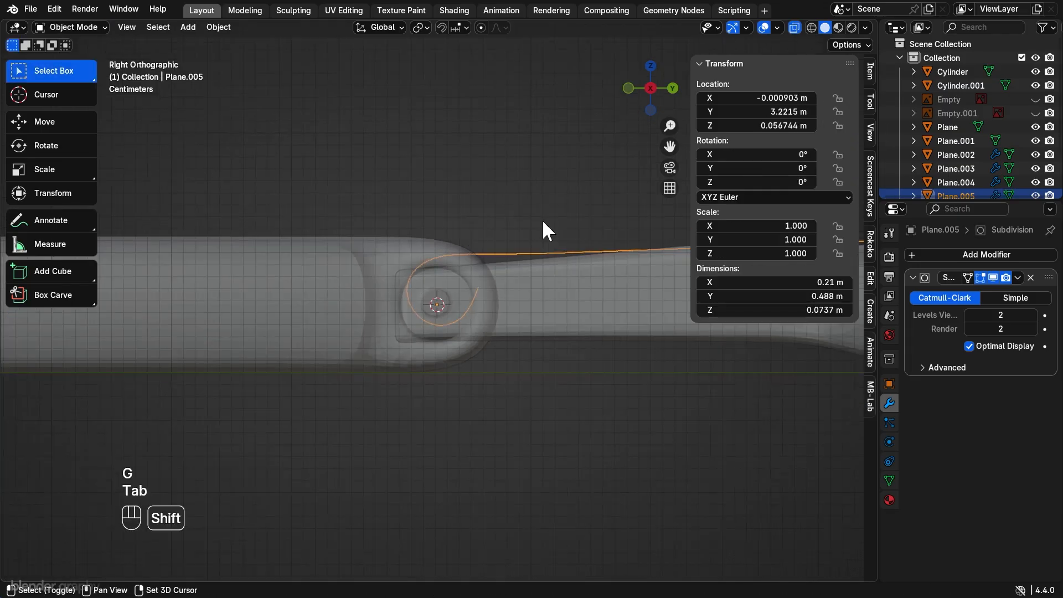
middle_click_drag(543, 230, 368, 304, "shift")
key("Tab")
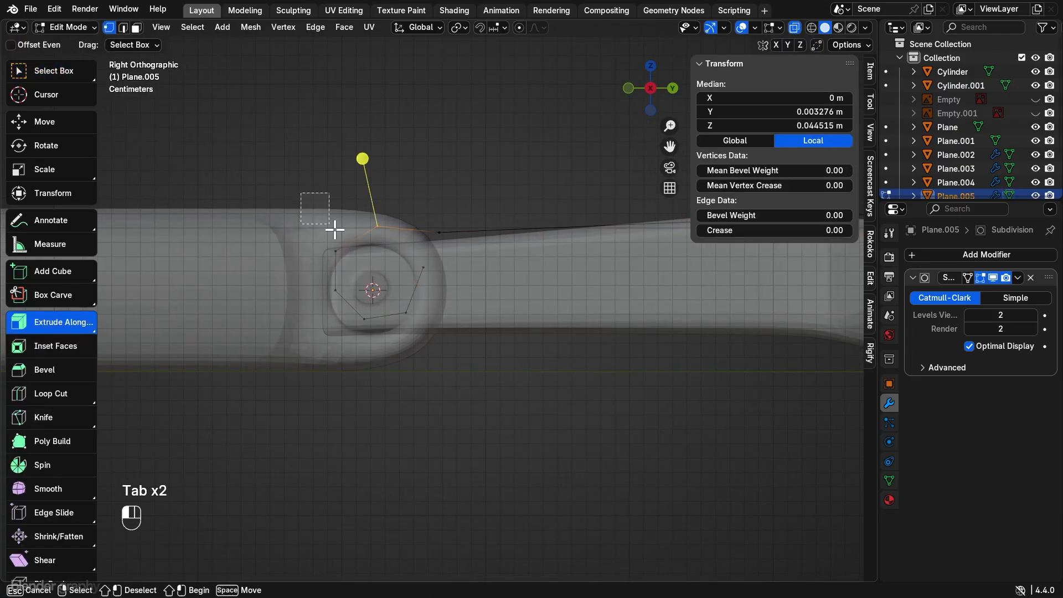
key("g")
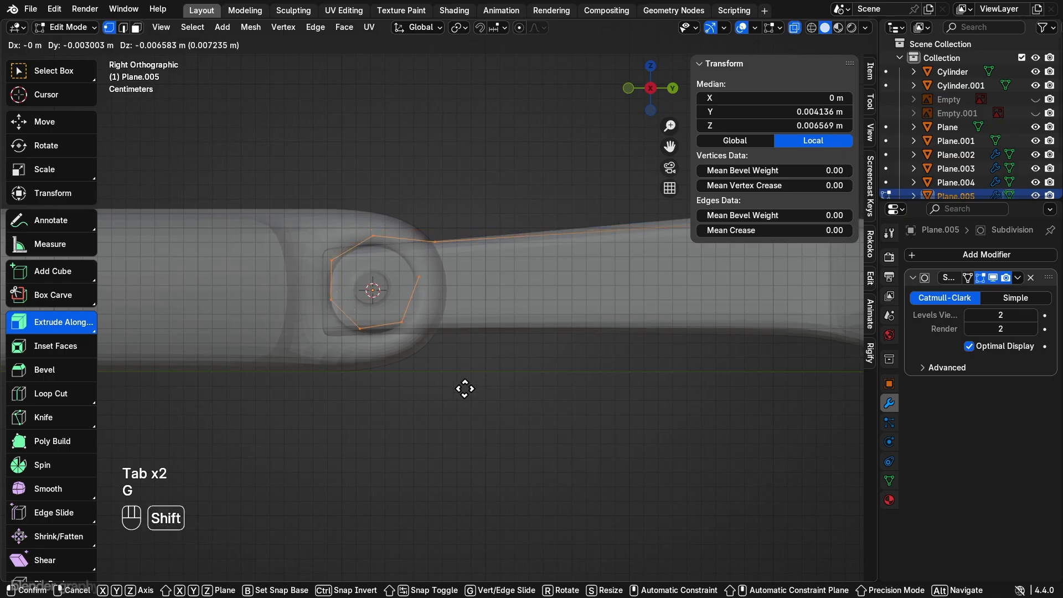
left_click(453, 418)
key("Tab")
scroll(400, 307, "down", 2)
middle_click_drag(460, 280, 463, 299)
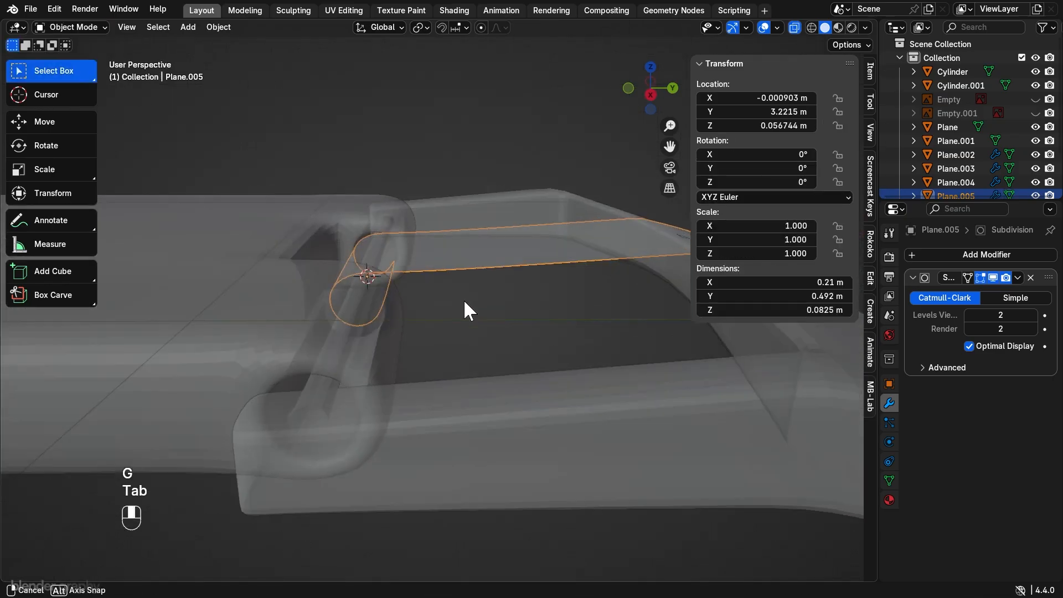
Step: Turn X-ray off and add a Solidify modifier to the pin
left_click(795, 27)
middle_click_drag(451, 202, 463, 269)
scroll(463, 263, "up", 2)
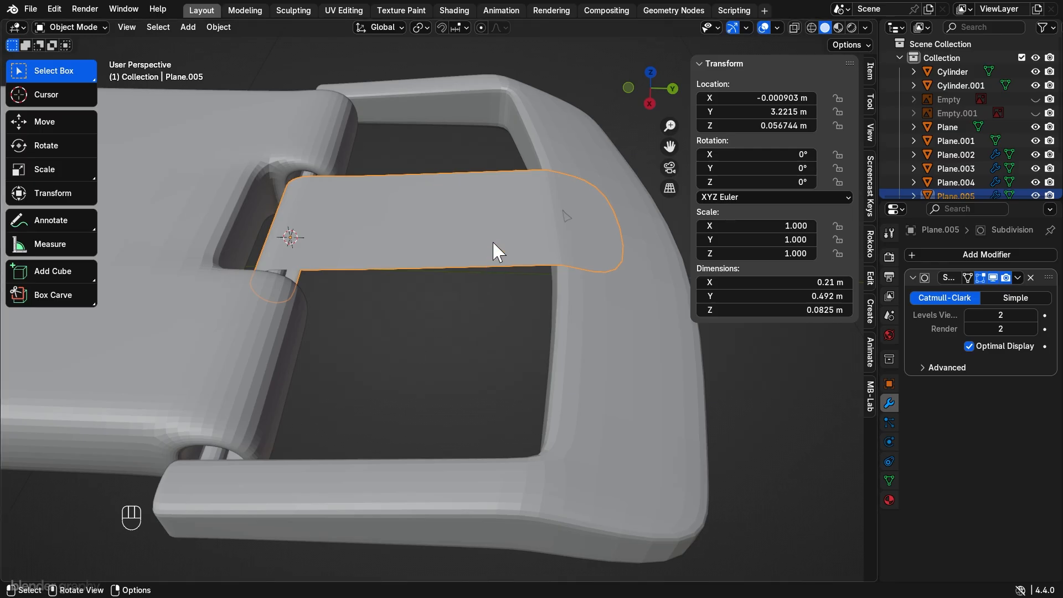
mouse_move(508, 260)
middle_mouse_down()
mouse_move(529, 247)
mouse_move(517, 243)
middle_mouse_up()
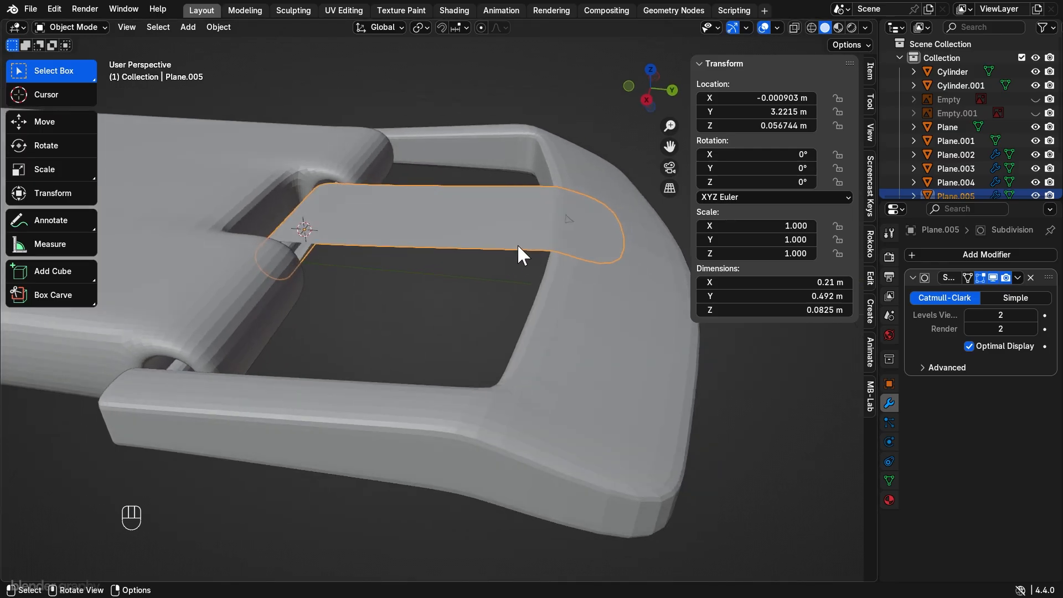
left_click(958, 255)
type("s")
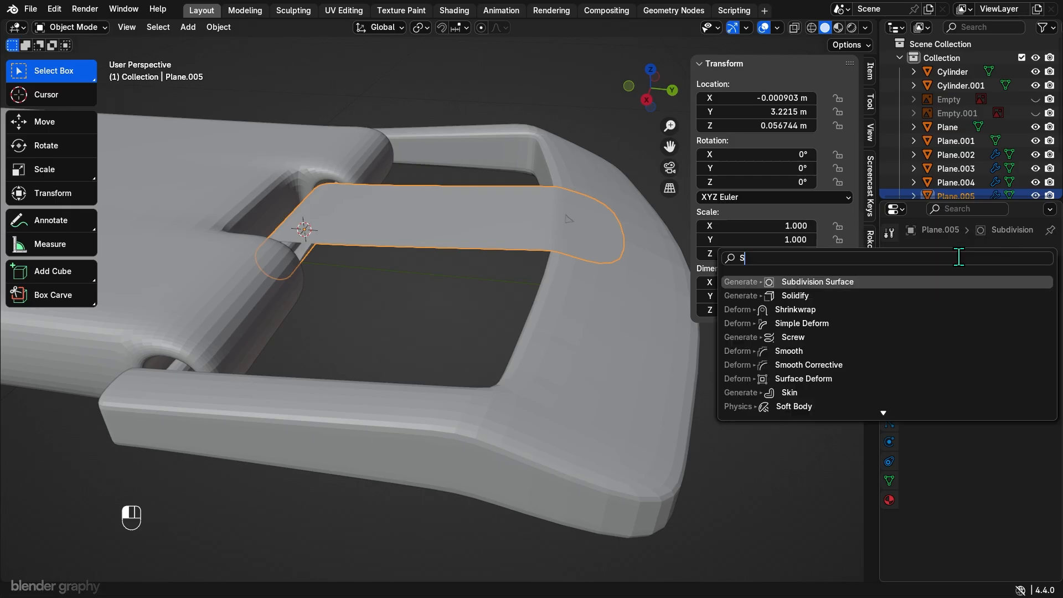
left_click(913, 294)
Step: Place the Solidify modifier above the Subdivision modifier and set its thickness to 0.022 m
middle_click_drag(588, 314, 587, 300)
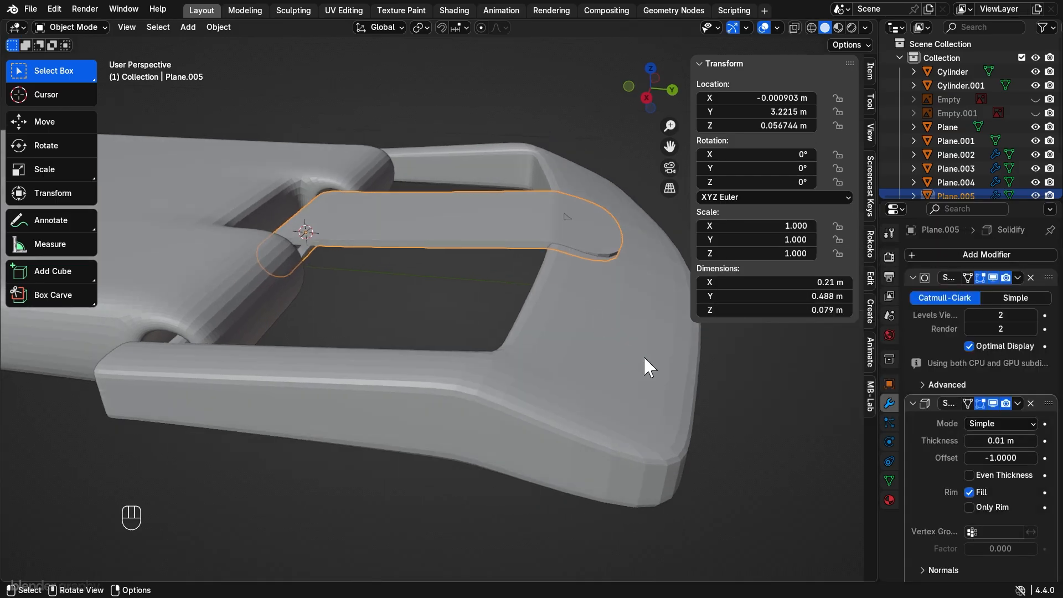
middle_click_drag(634, 347, 559, 289)
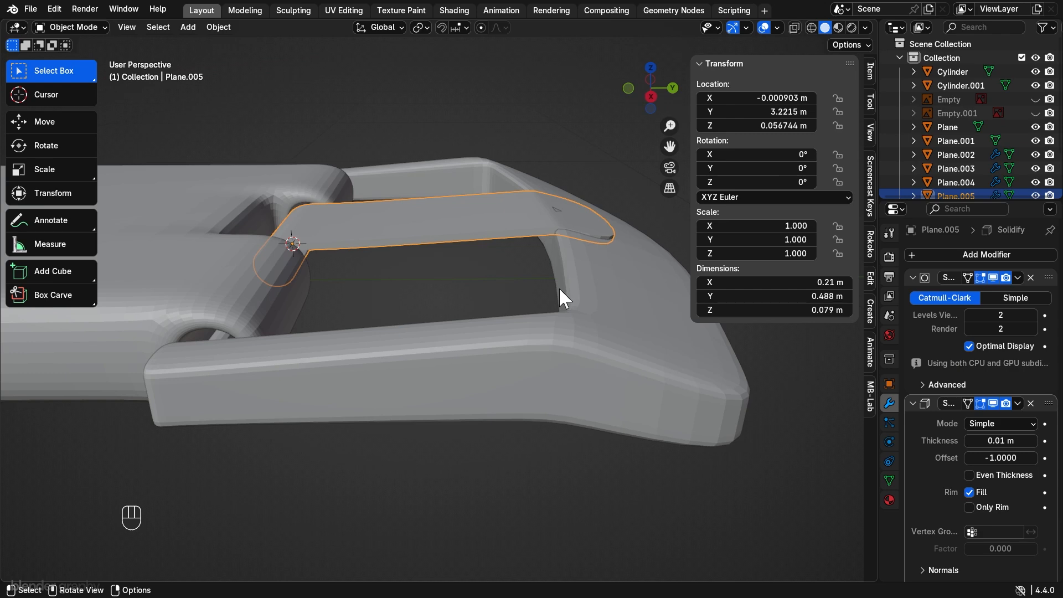
left_click_drag(1046, 403, 1024, 267)
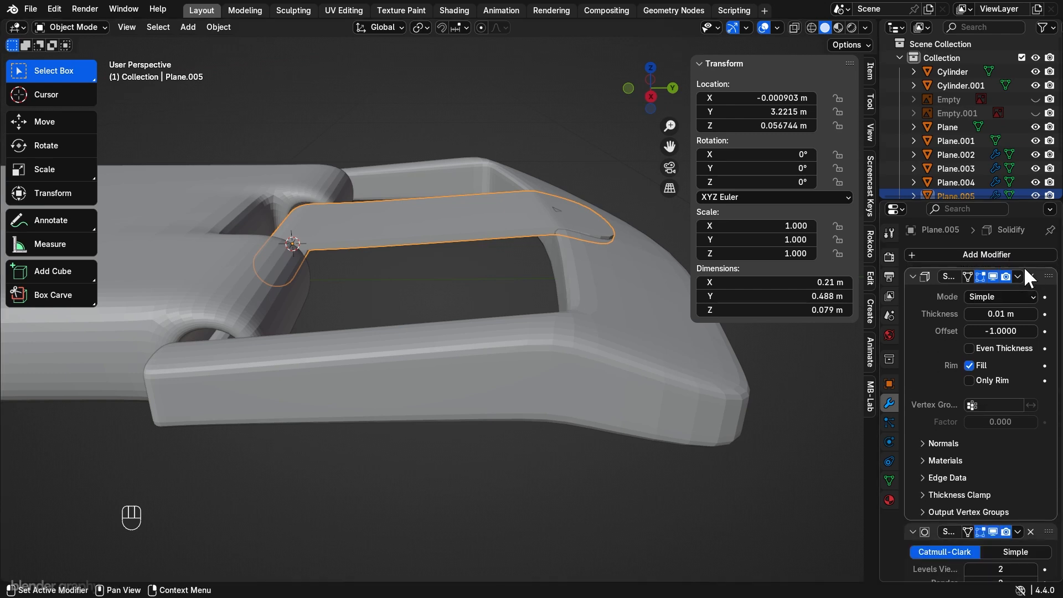
middle_click_drag(517, 240, 483, 246)
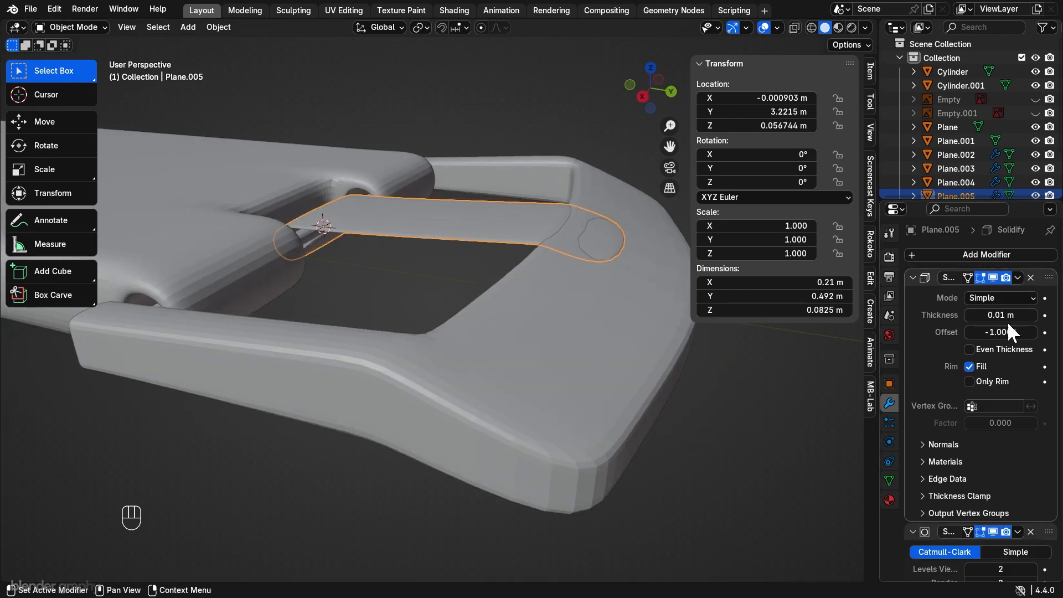
left_click_drag(1007, 315, 1032, 315, "shift")
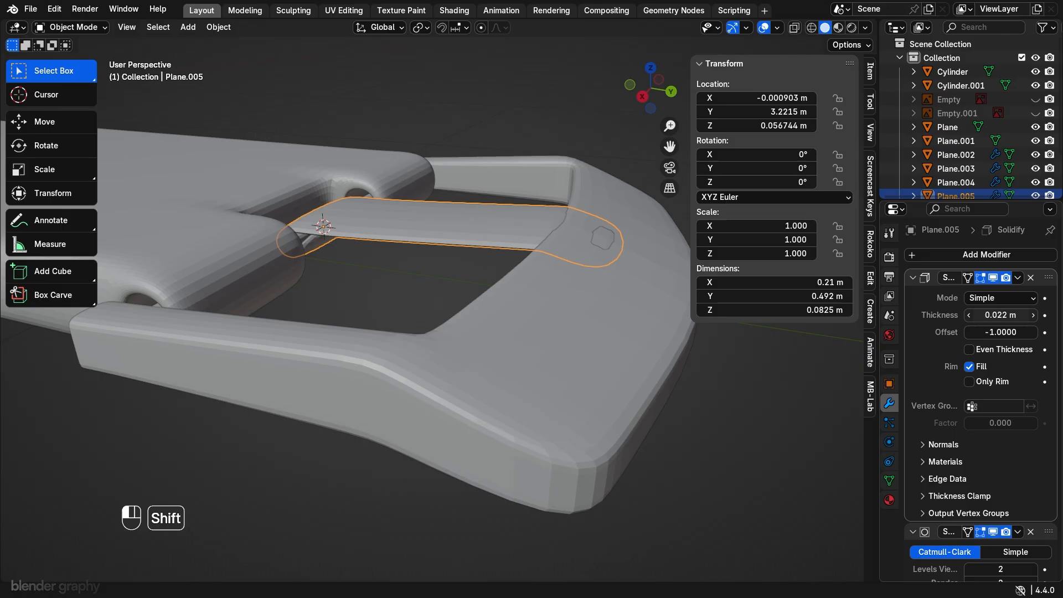
Step: Add two lengthwise loop cuts to the buckle pin, one slid close to each long edge, to sharpen its sides
middle_click_drag(435, 296, 352, 287)
key("Tab")
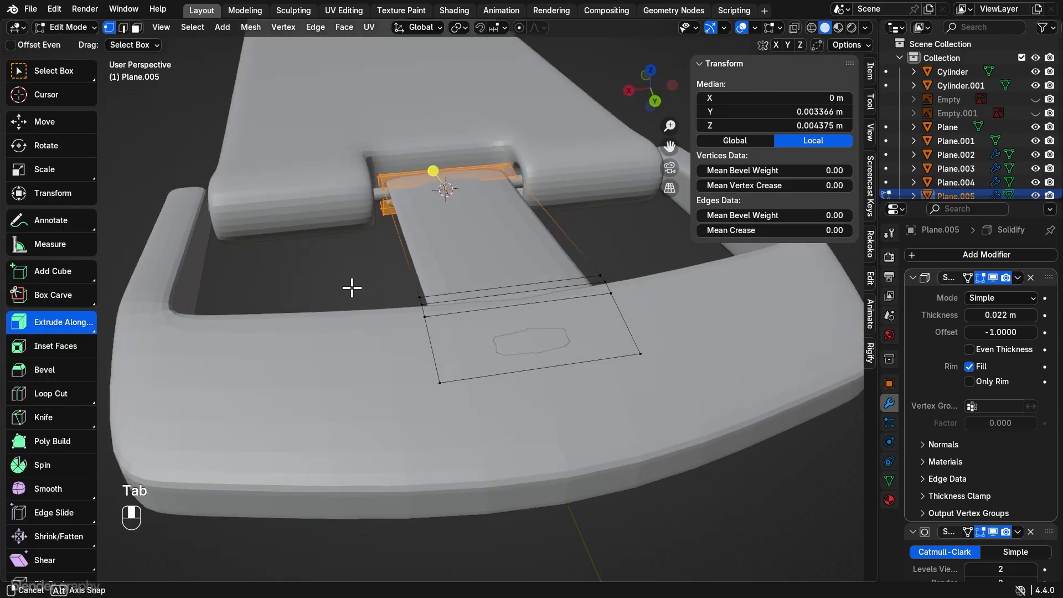
key("ctrl+r")
left_click(518, 306)
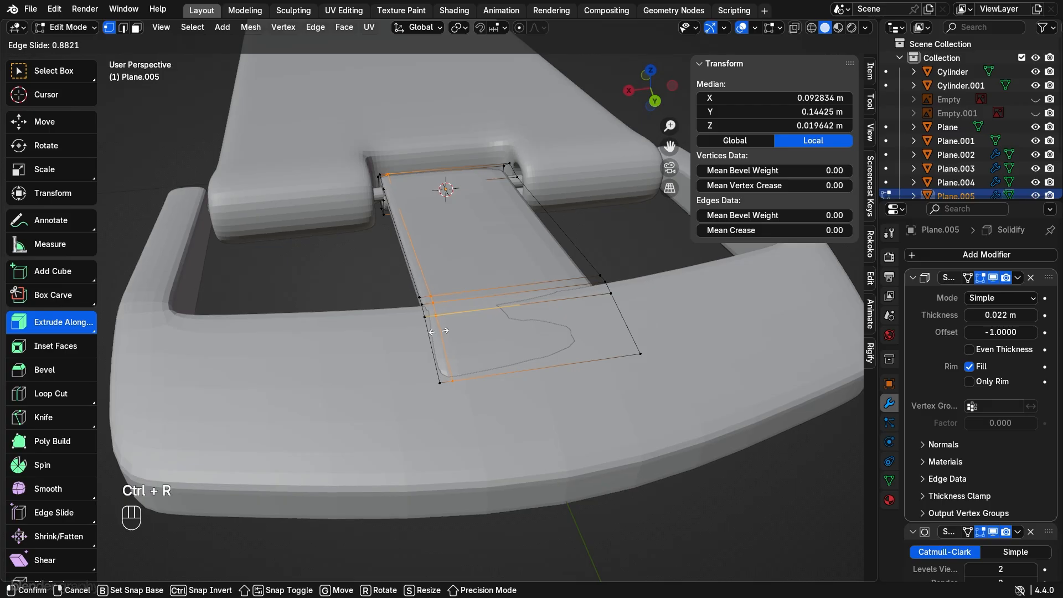
left_click(438, 331)
key("ctrl+r")
left_click(519, 285)
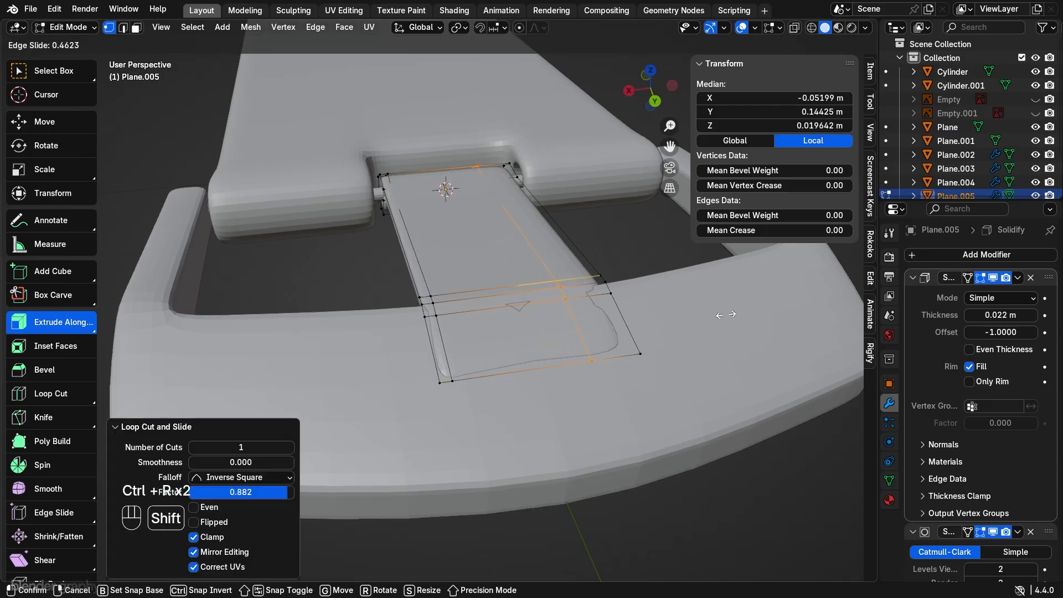
left_click(430, 348)
key("Tab")
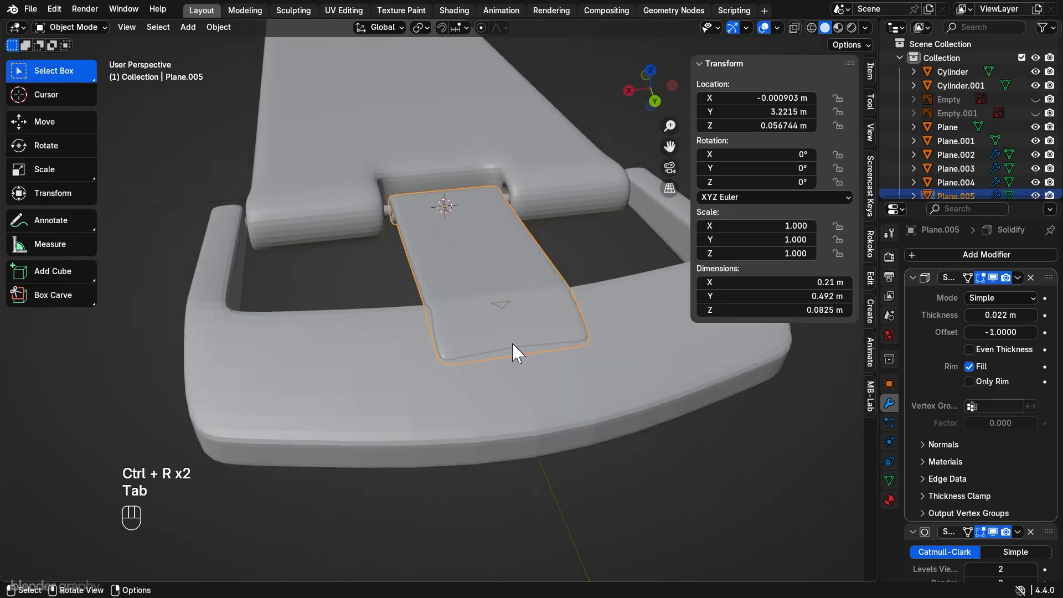
Step: In right side view with X-ray on, raise the vertices at the pin's front end above the buckle frame, and turn X-ray off
middle_click_drag(512, 348, 573, 304)
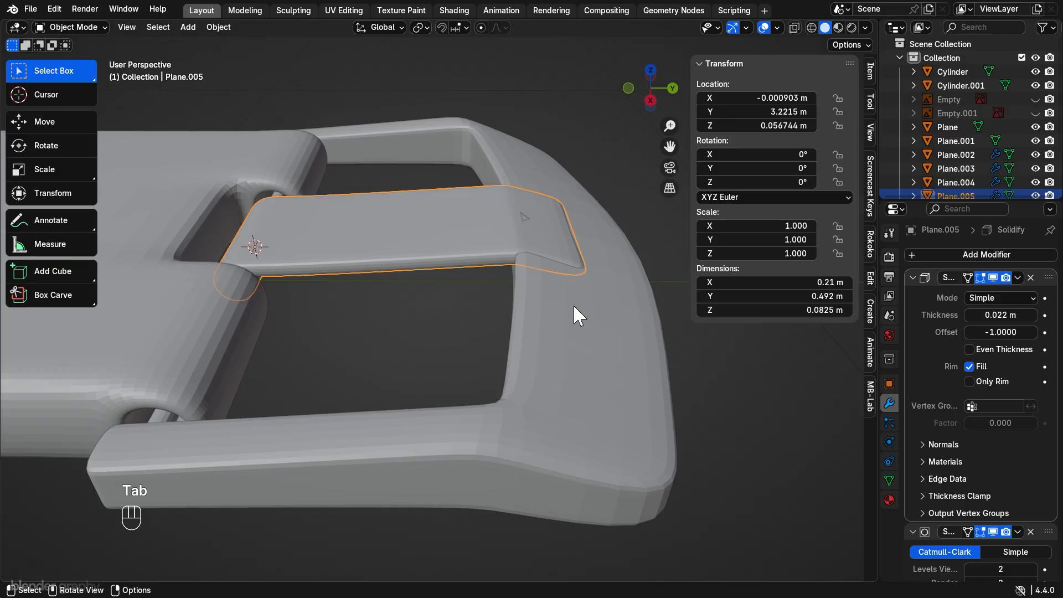
left_click(651, 102)
left_click(795, 27)
key("Tab")
left_click_drag(474, 159, 624, 286)
key("g")
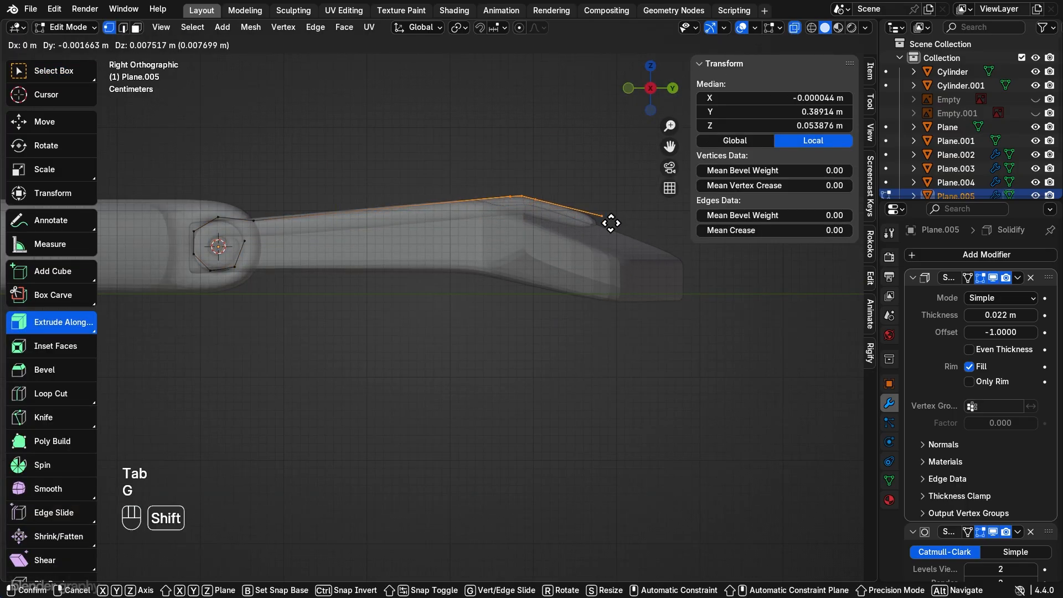
left_click(609, 150)
key("Tab")
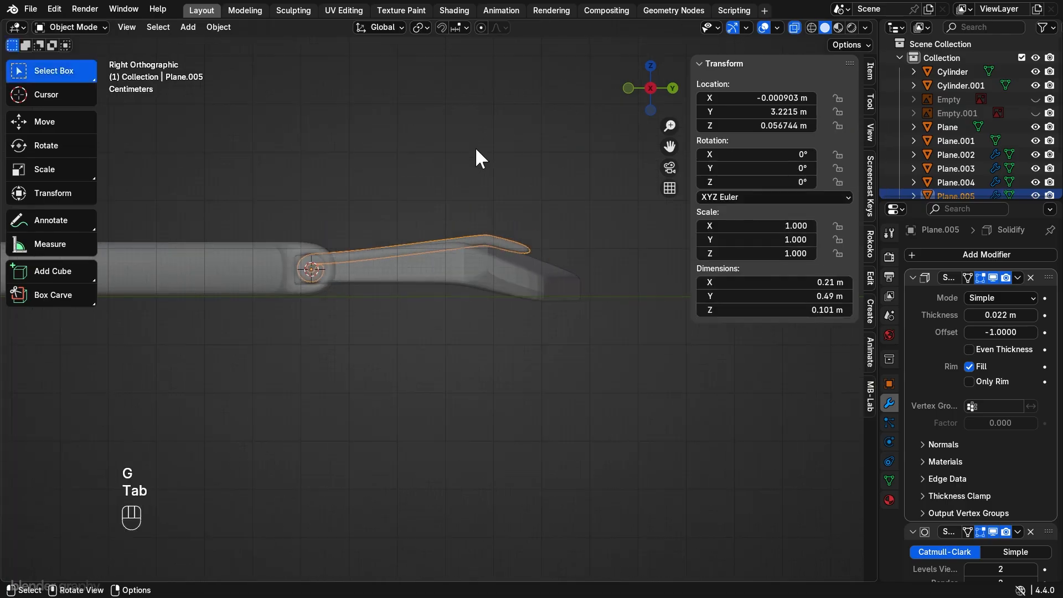
middle_click_drag(474, 147, 653, 139)
left_click(795, 27)
Step: Examine the buckle-side strap's mesh and the overall shape of the watch with both straps
middle_click_drag(608, 321, 671, 380)
scroll(609, 354, "down", 5)
left_click(592, 321)
key("Tab")
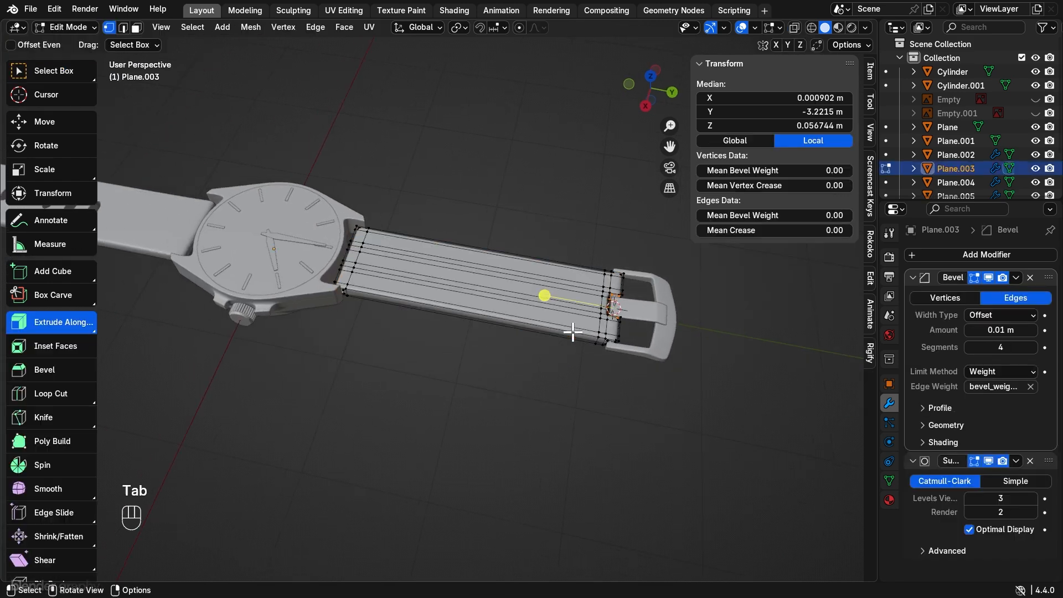
key("Tab")
scroll(484, 368, "down", 2)
middle_click_drag(483, 367, 619, 391, "shift")
left_click(621, 288)
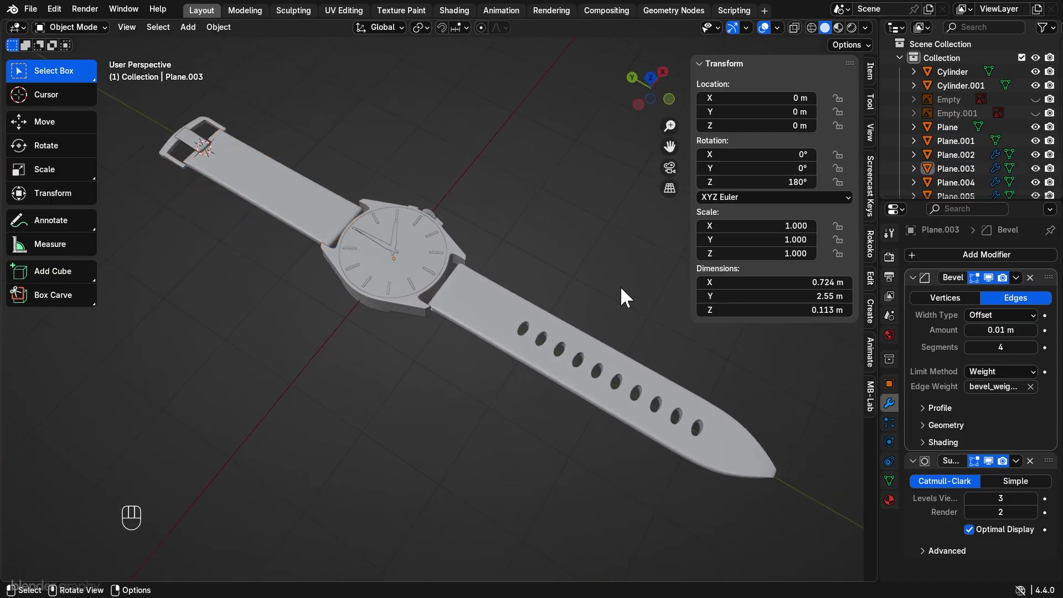
Step: Unhide all hidden objects to bring back the watch glass, and hide both reference images again
key("alt+h")
left_click(591, 210)
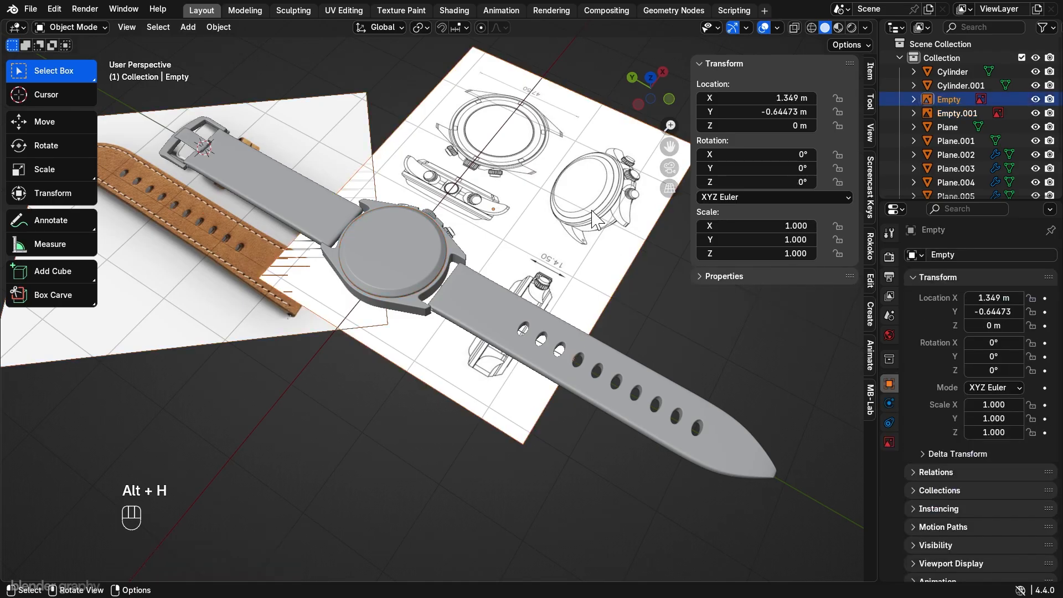
key("h")
left_click(356, 128)
key("h")
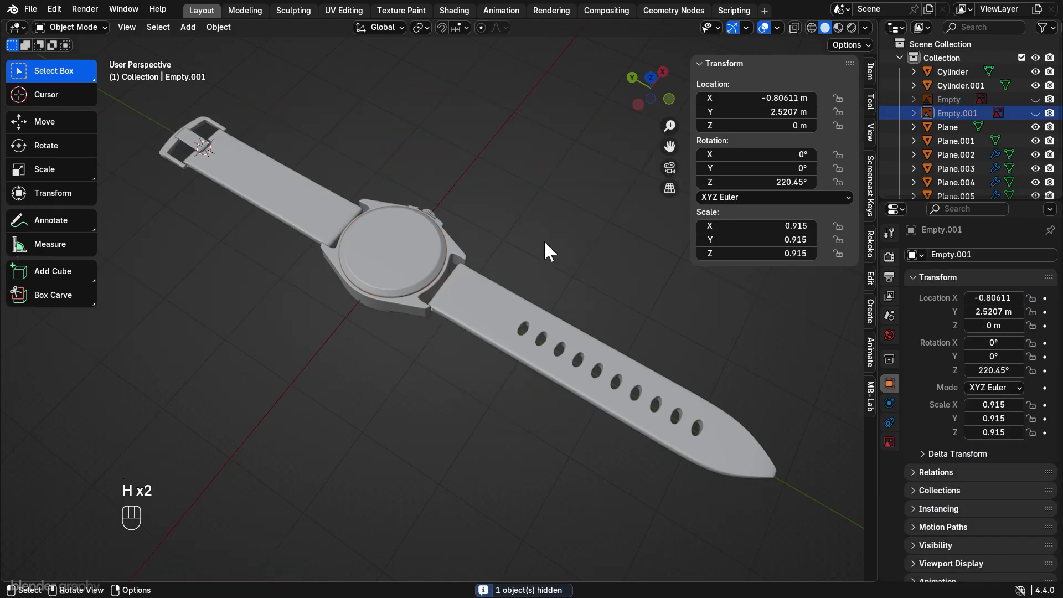